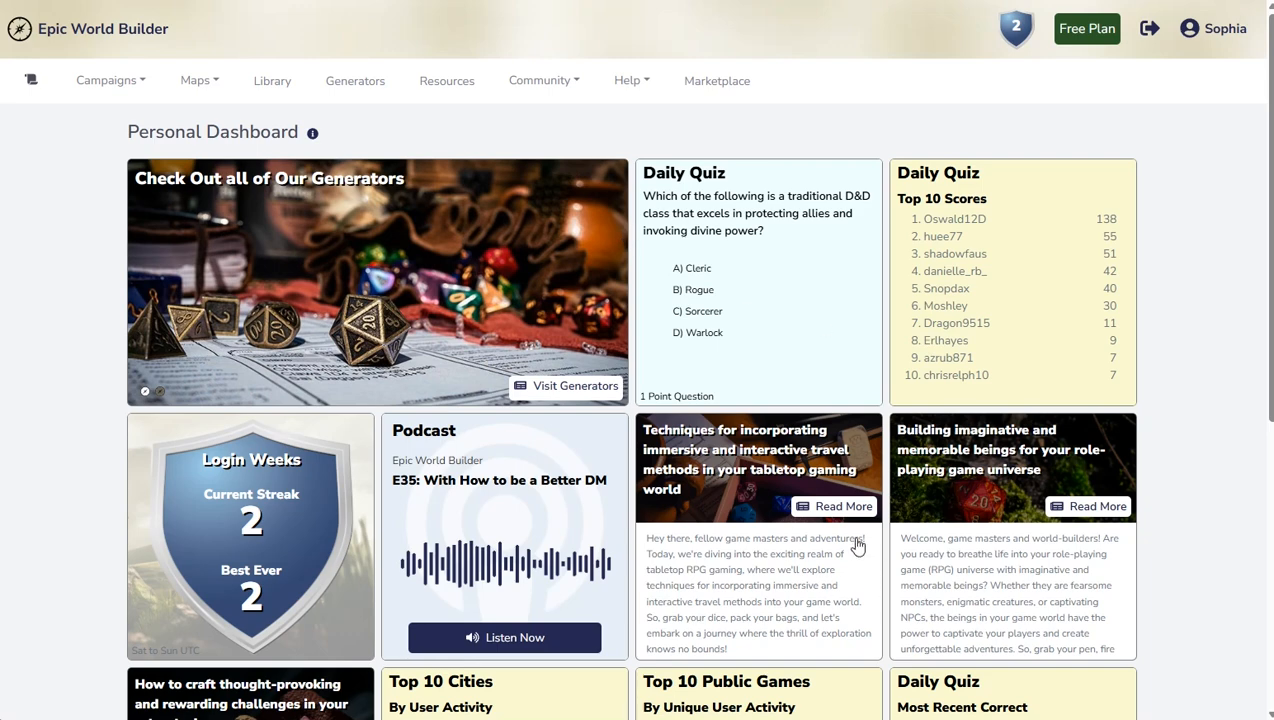
Step: Open the form for creating a new campaign from the overview of your campaigns
scroll(845, 525, "down", 5)
scroll(845, 525, "up", 5)
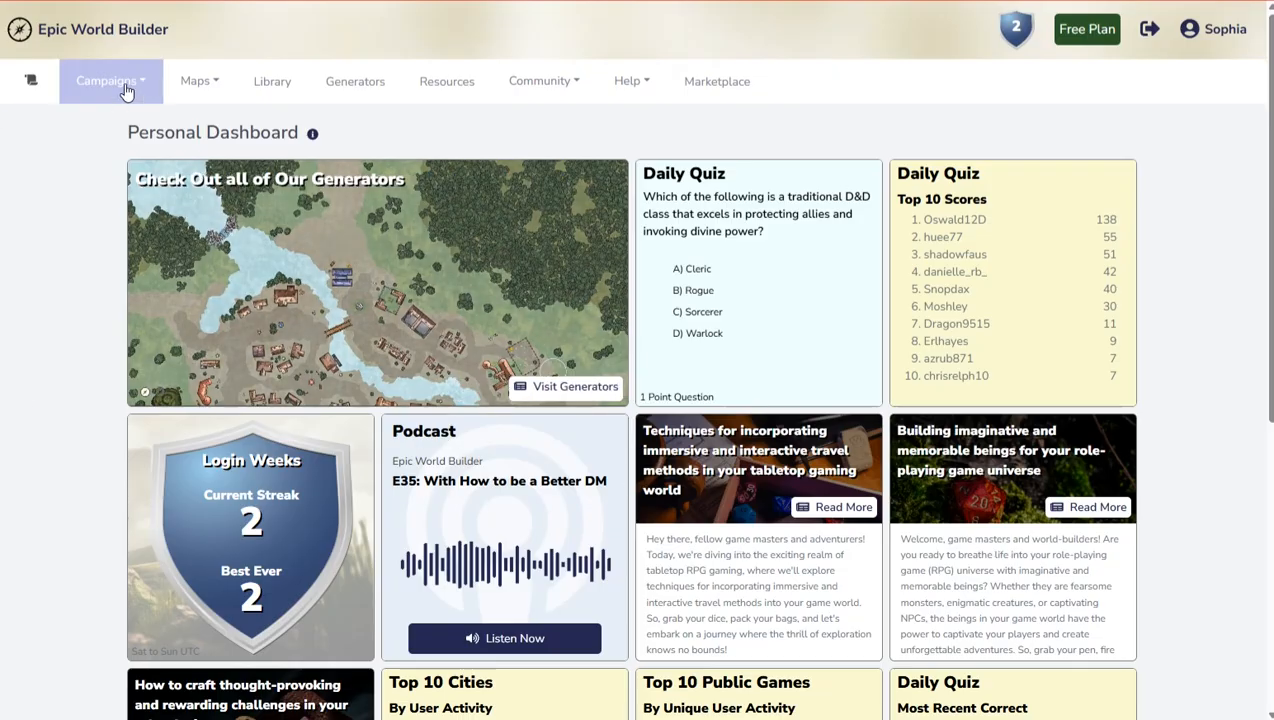
left_click(124, 88)
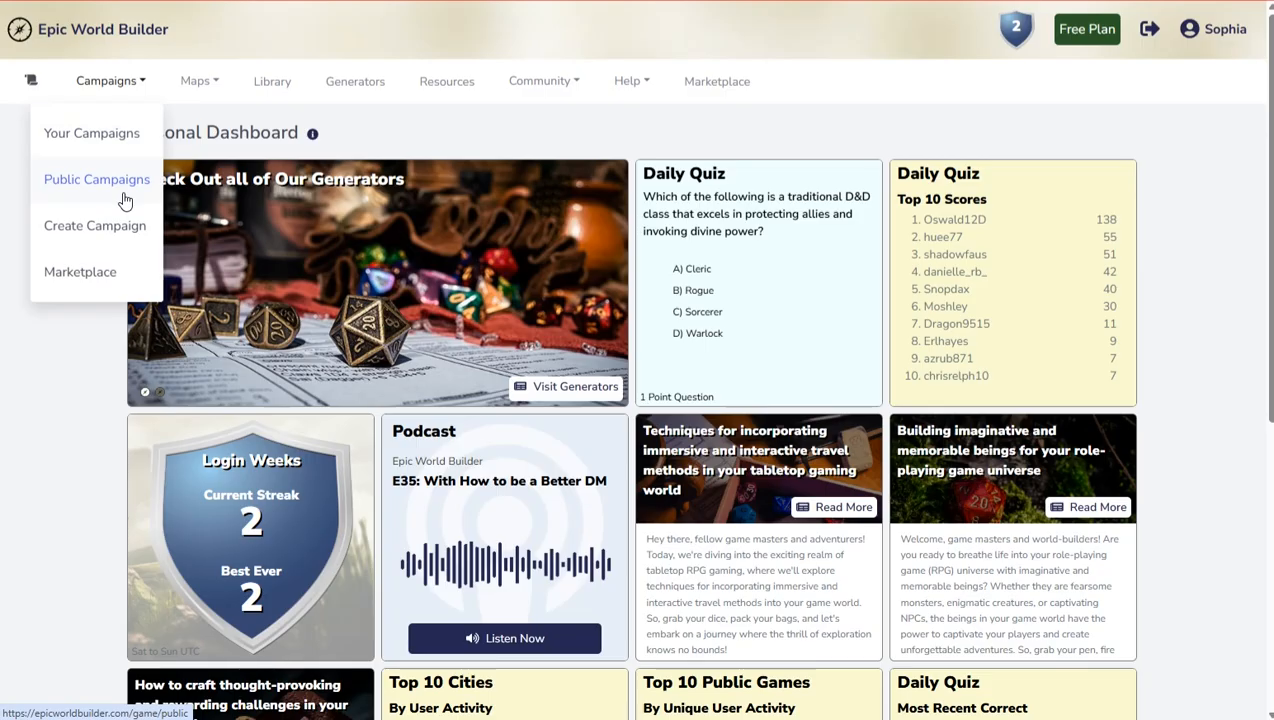
left_click(62, 133)
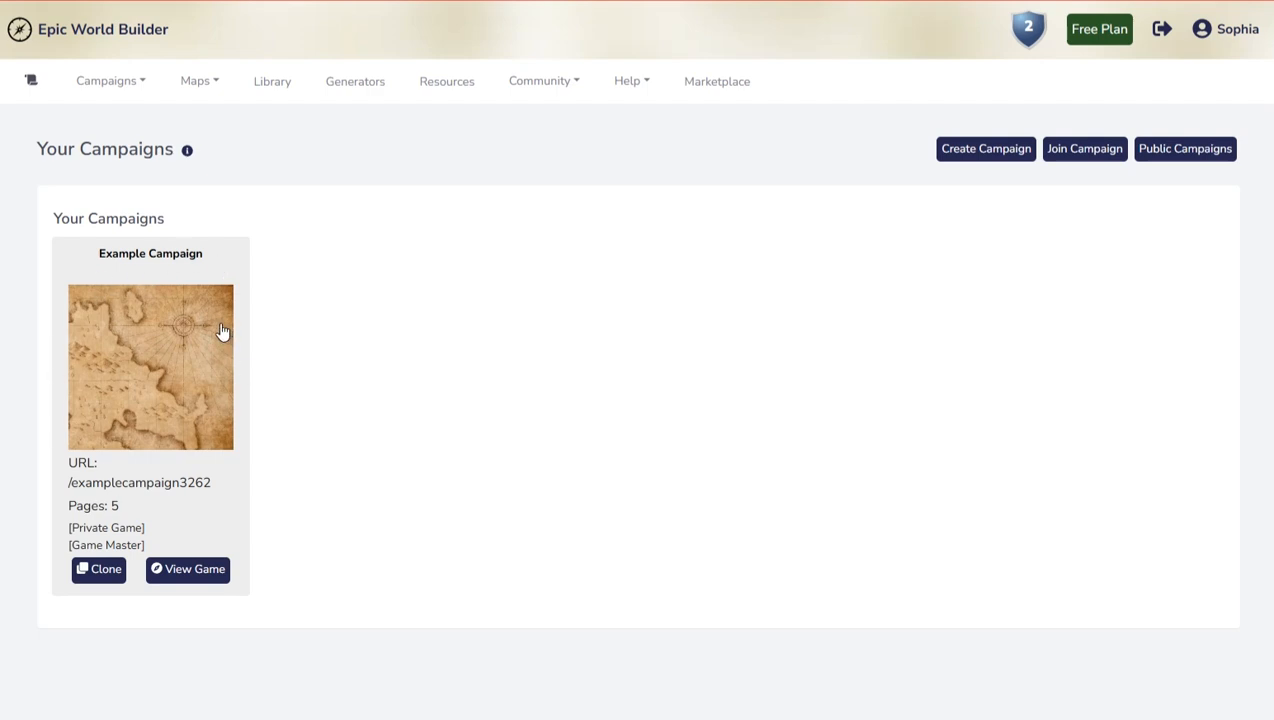
left_click(1029, 150)
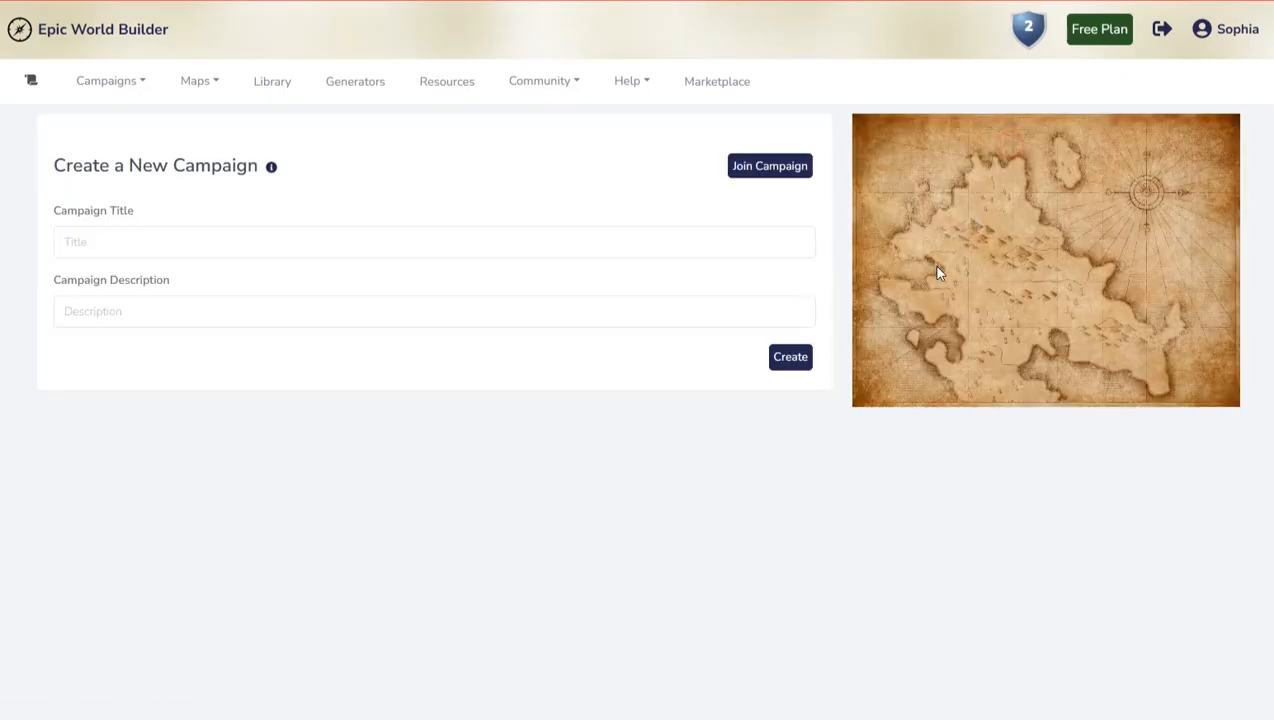
Step: Create a campaign titled "Nara" with the description "This is Nara and we are using it as a tutorial"
left_click(155, 237)
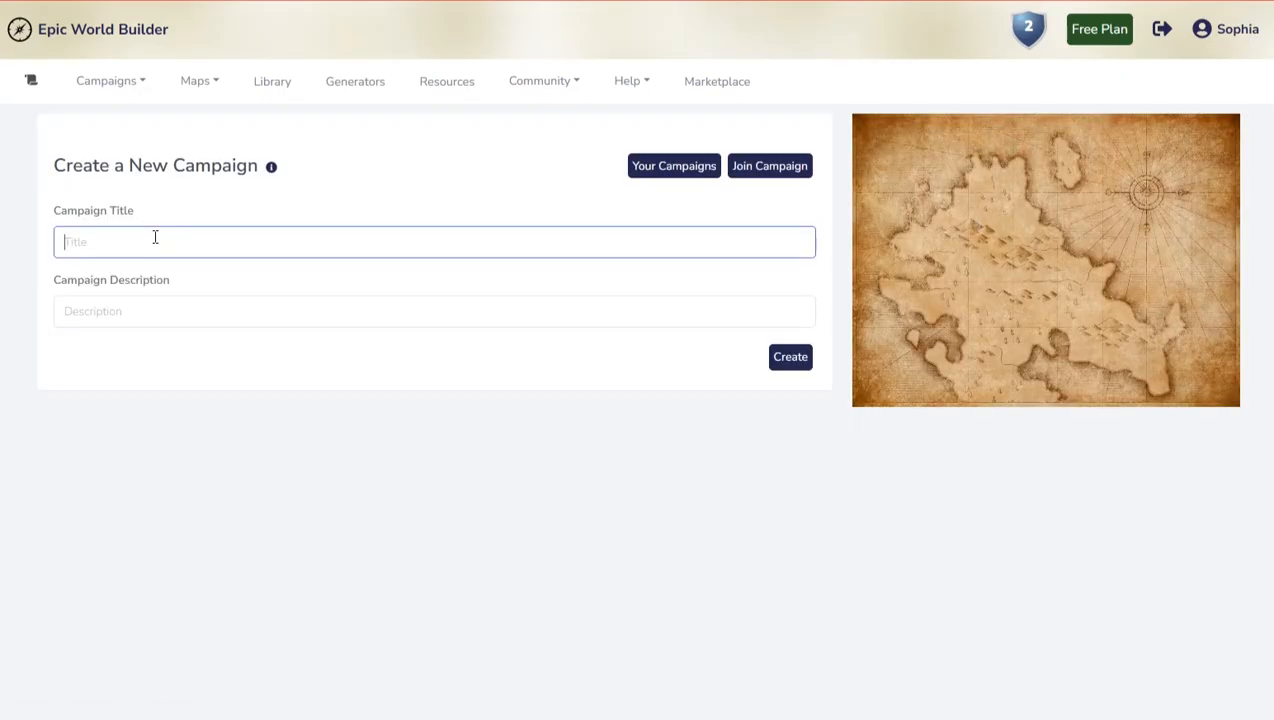
type("Nara")
key("Tab")
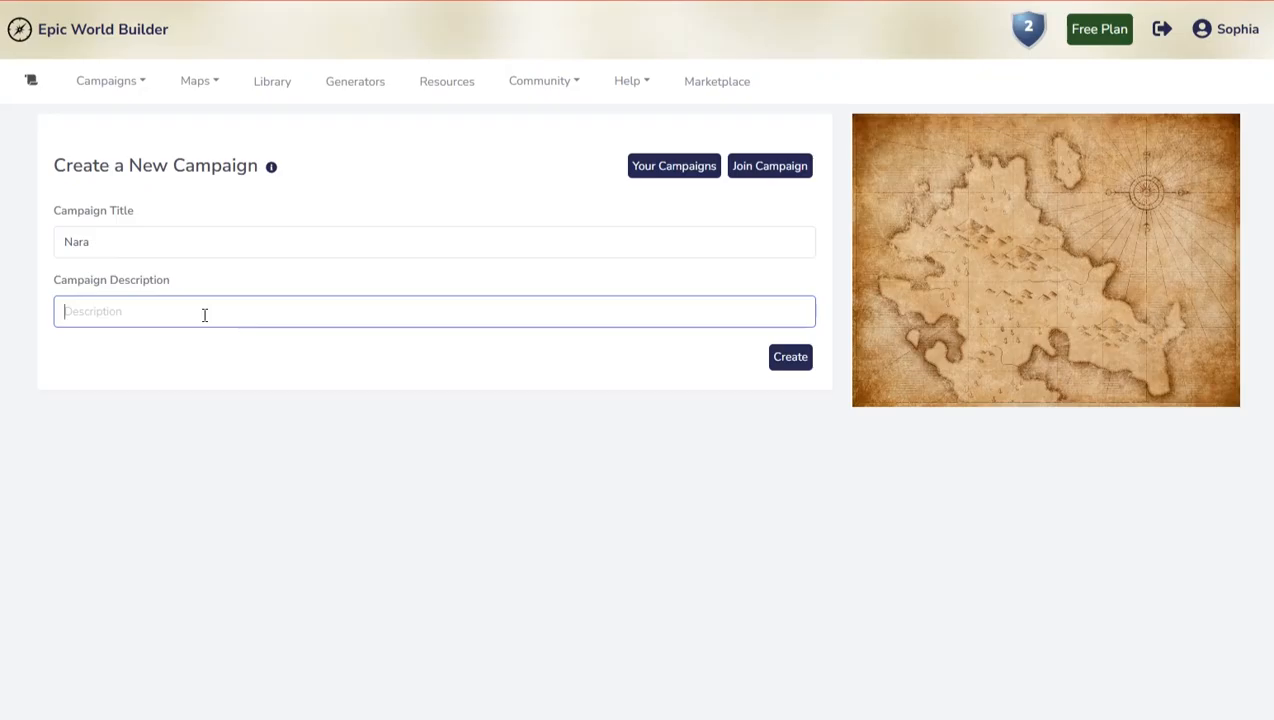
type("This is Nara and we are using it as a tutorial")
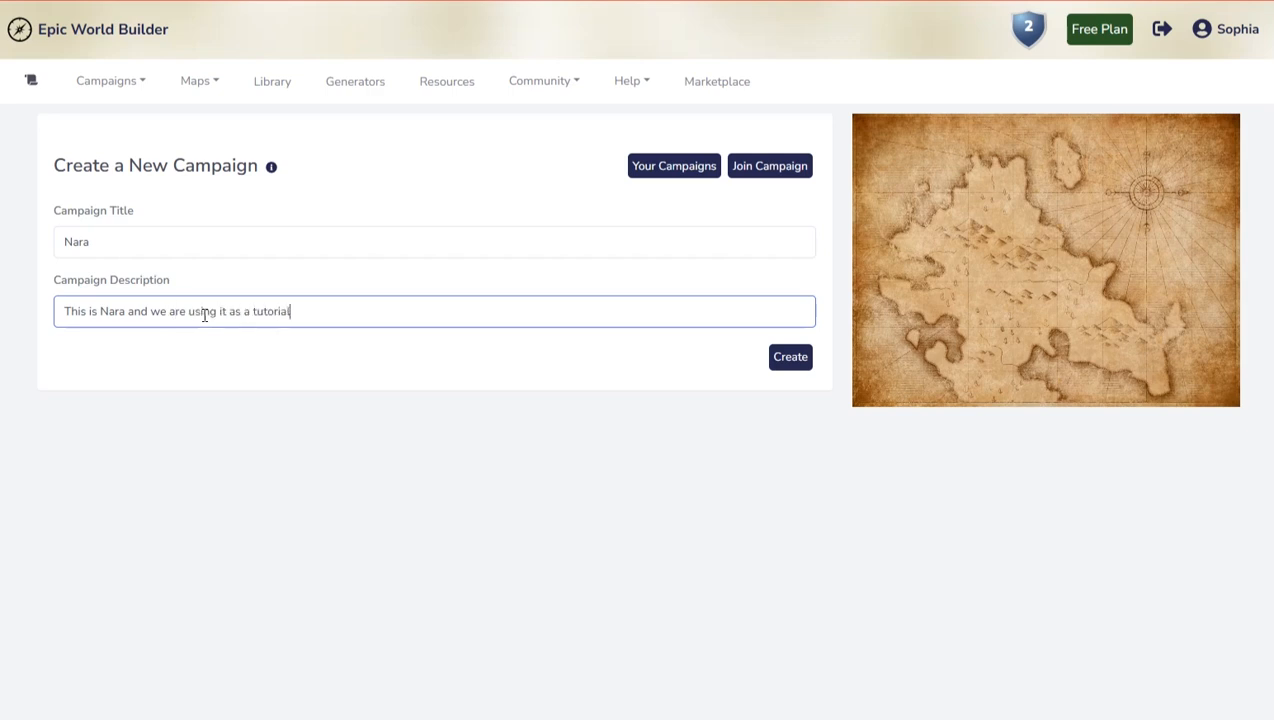
left_click(806, 362)
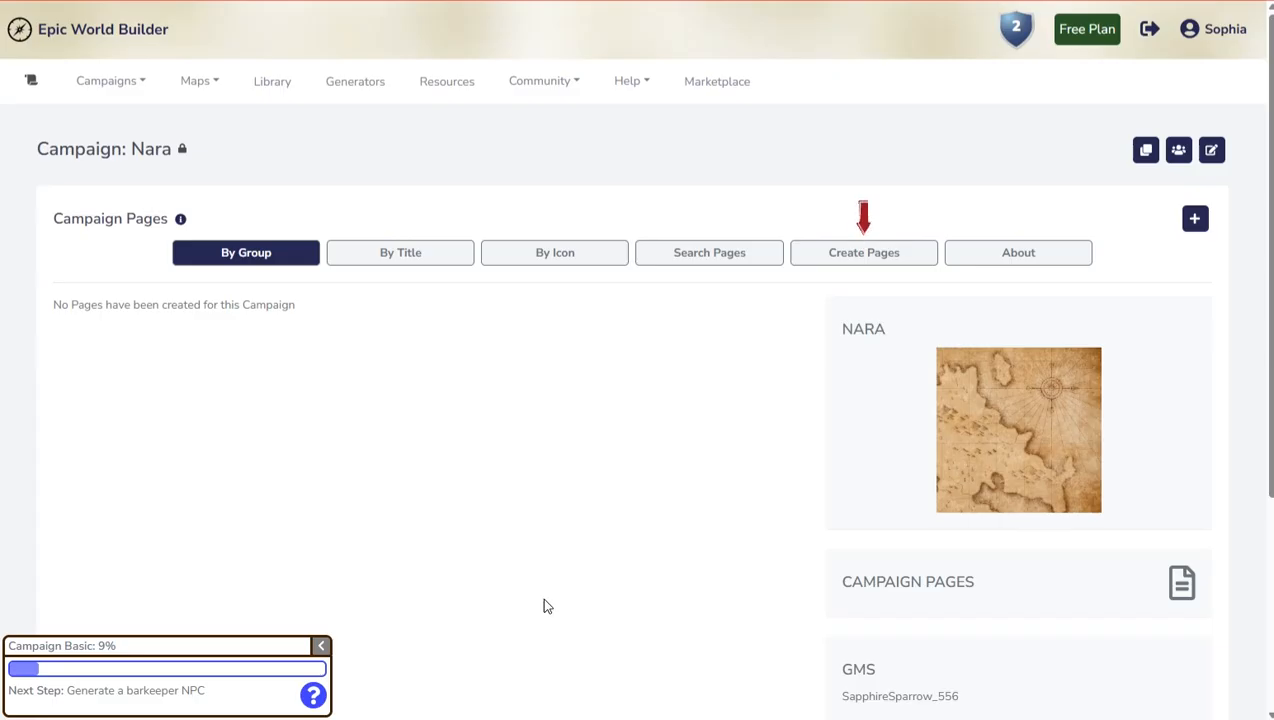
Step: Stop earning the Campaign Basic badge in the user settings and confirm the choice
left_click(1222, 35)
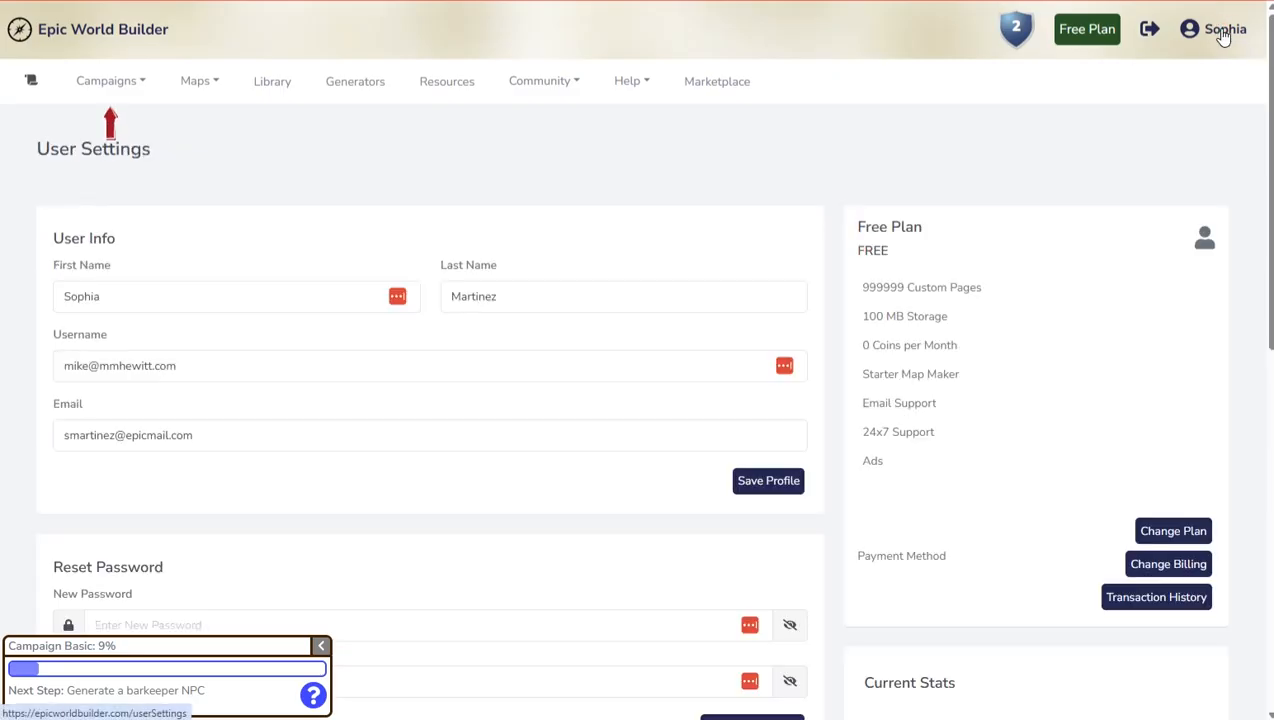
scroll(546, 290, "down", 8)
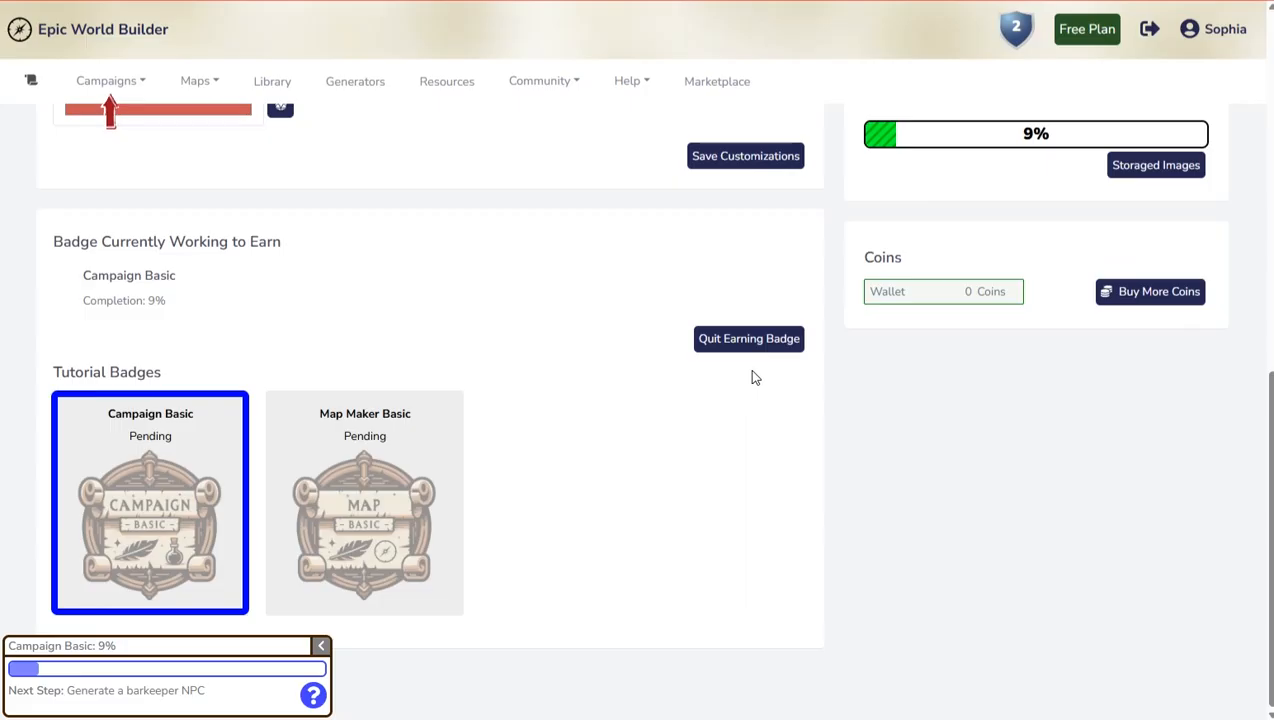
left_click(751, 338)
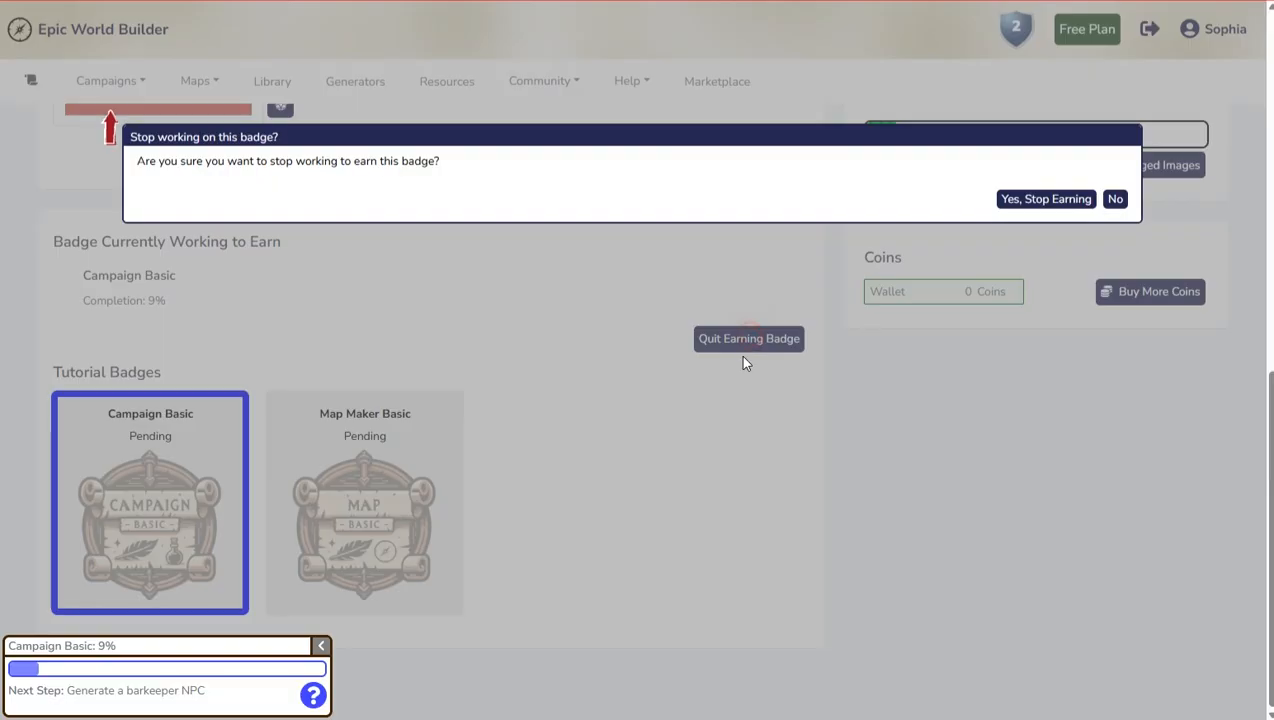
left_click(1045, 199)
scroll(670, 400, "up", 10)
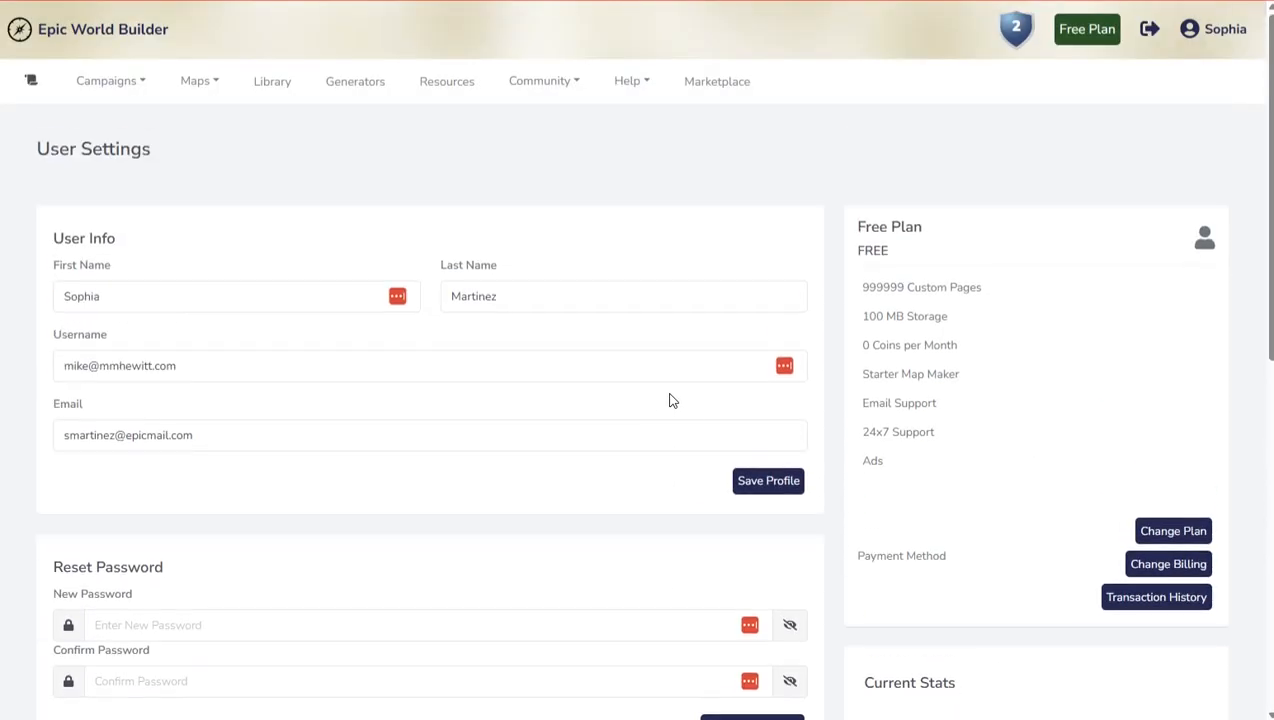
Step: Open the Nara campaign from the overview of your campaigns
left_click(110, 84)
left_click(103, 137)
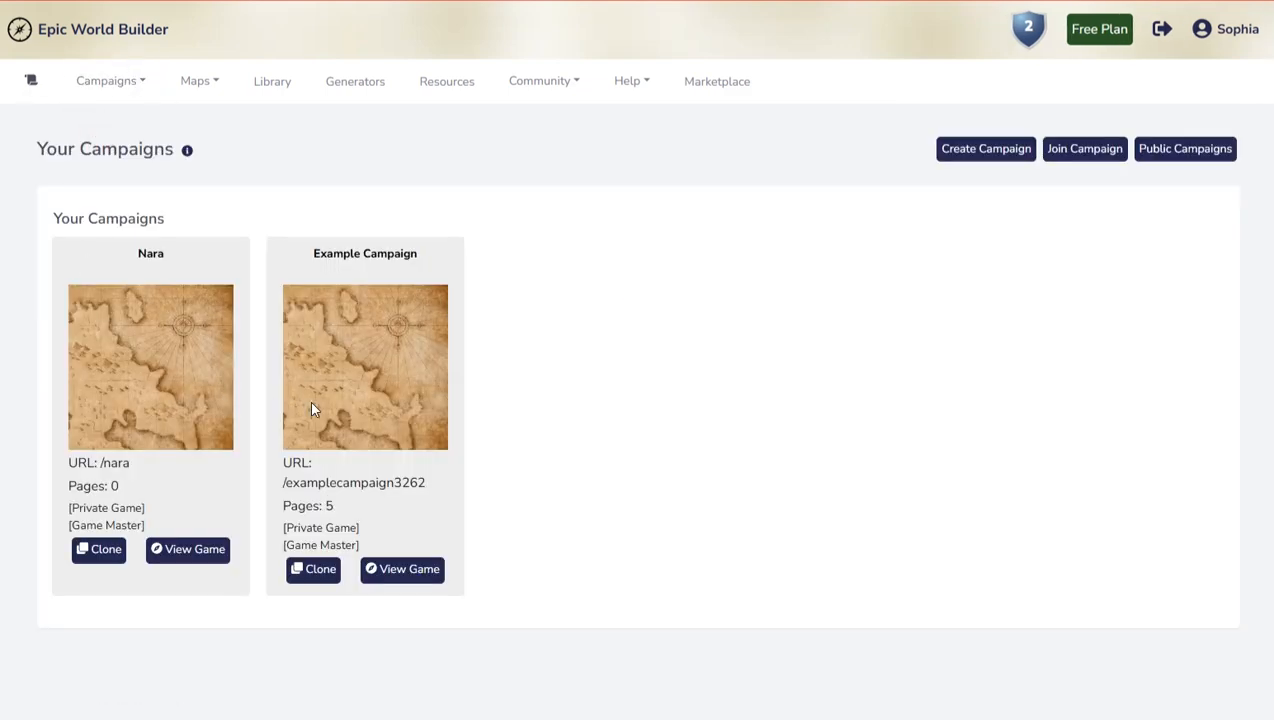
left_click(120, 353)
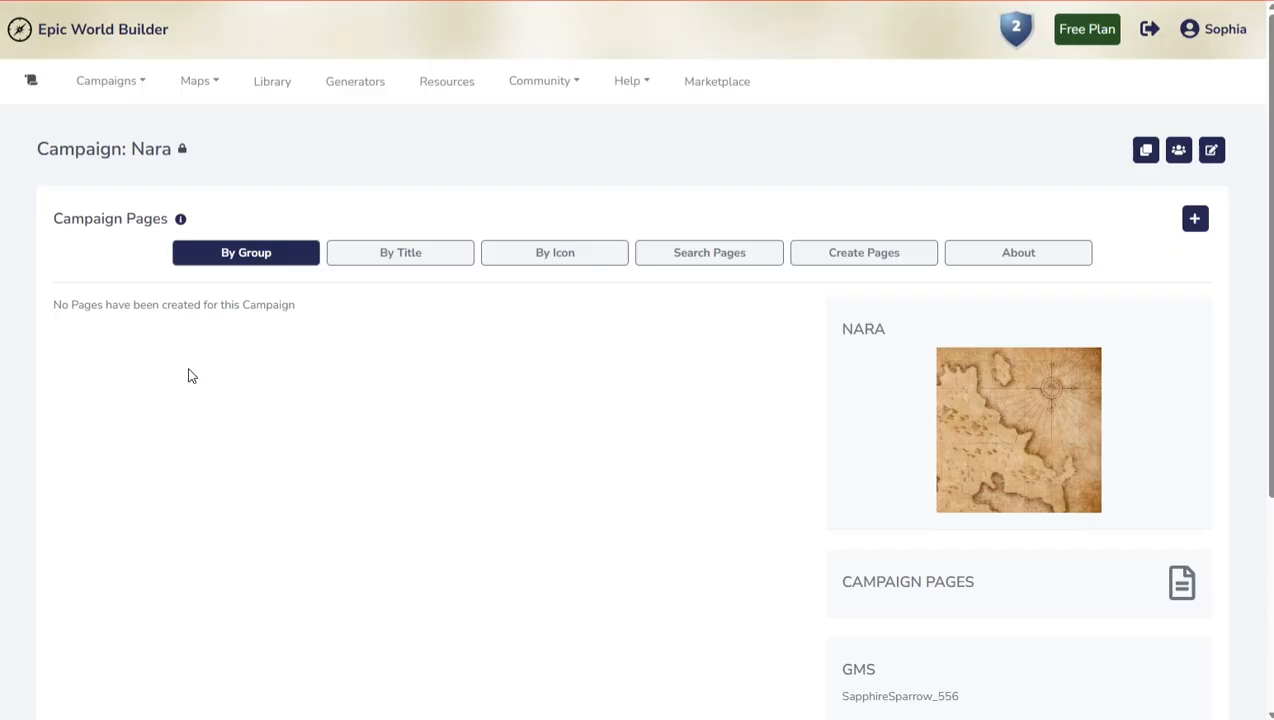
Step: Examine the Nara campaign's main page, including its page views, game masters, players and privacy status
scroll(190, 588, "down", 3)
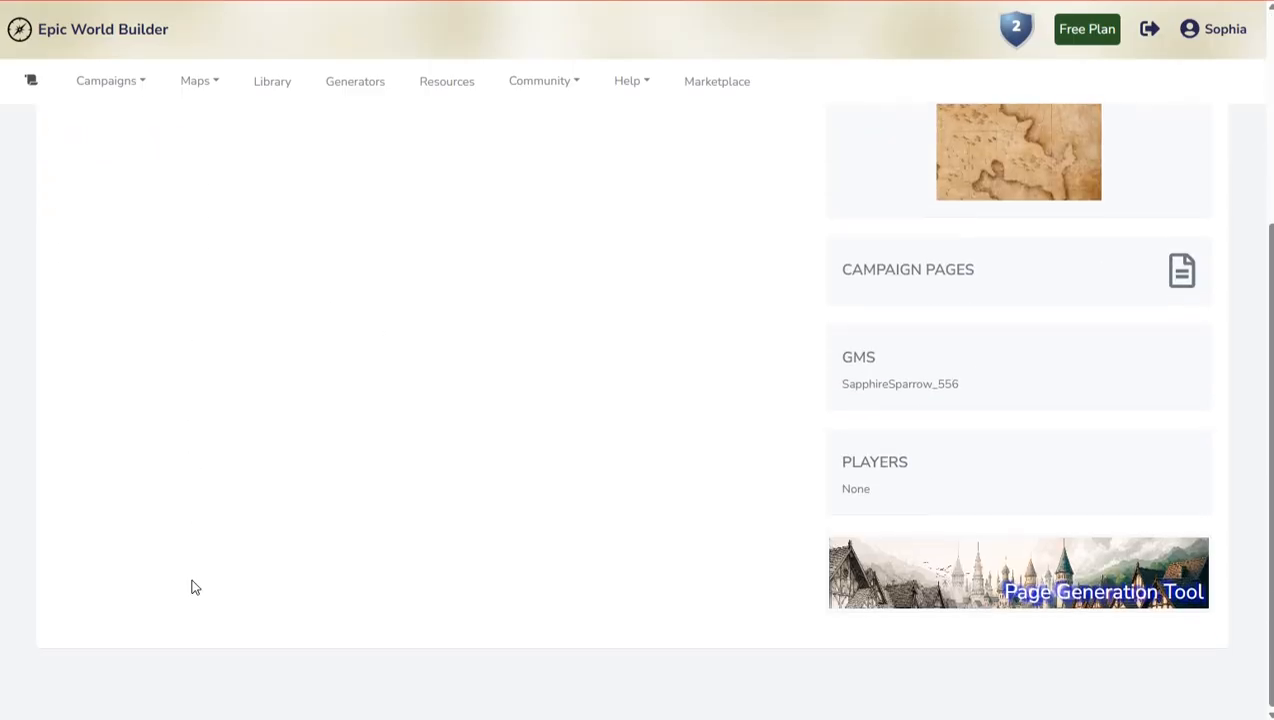
scroll(167, 447, "up", 3)
scroll(641, 543, "down", 2)
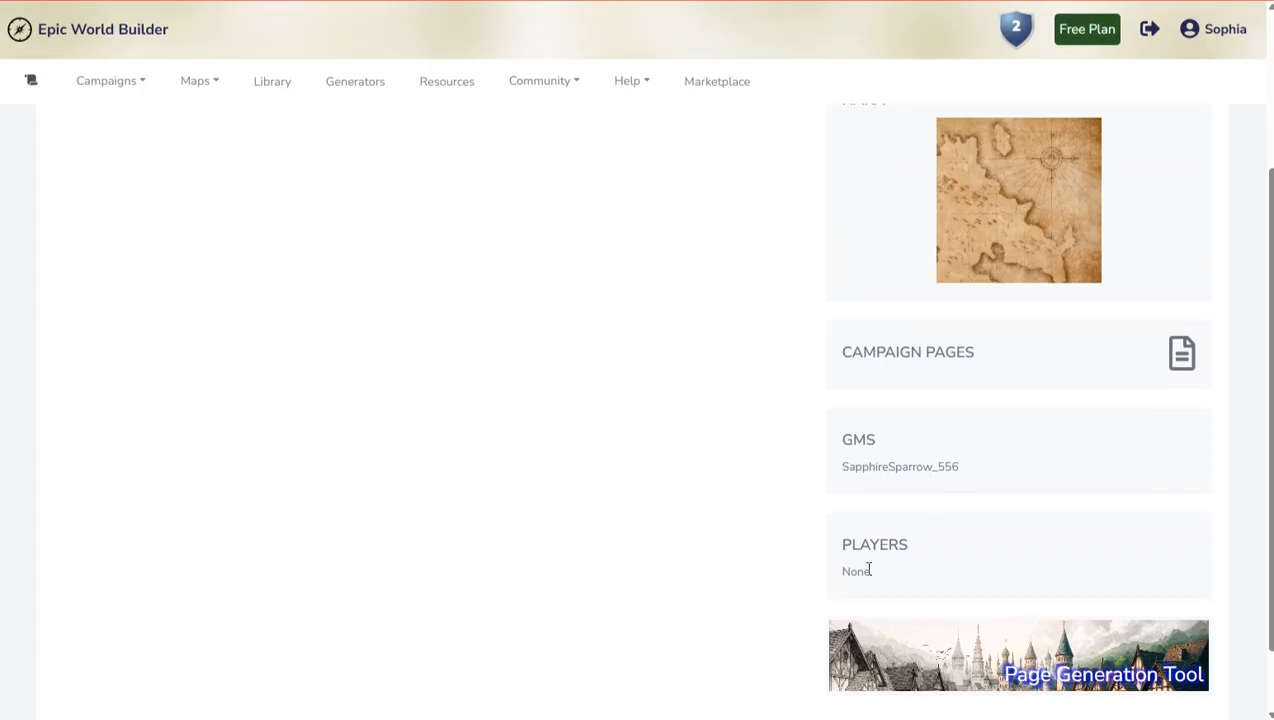
scroll(975, 505, "up", 2)
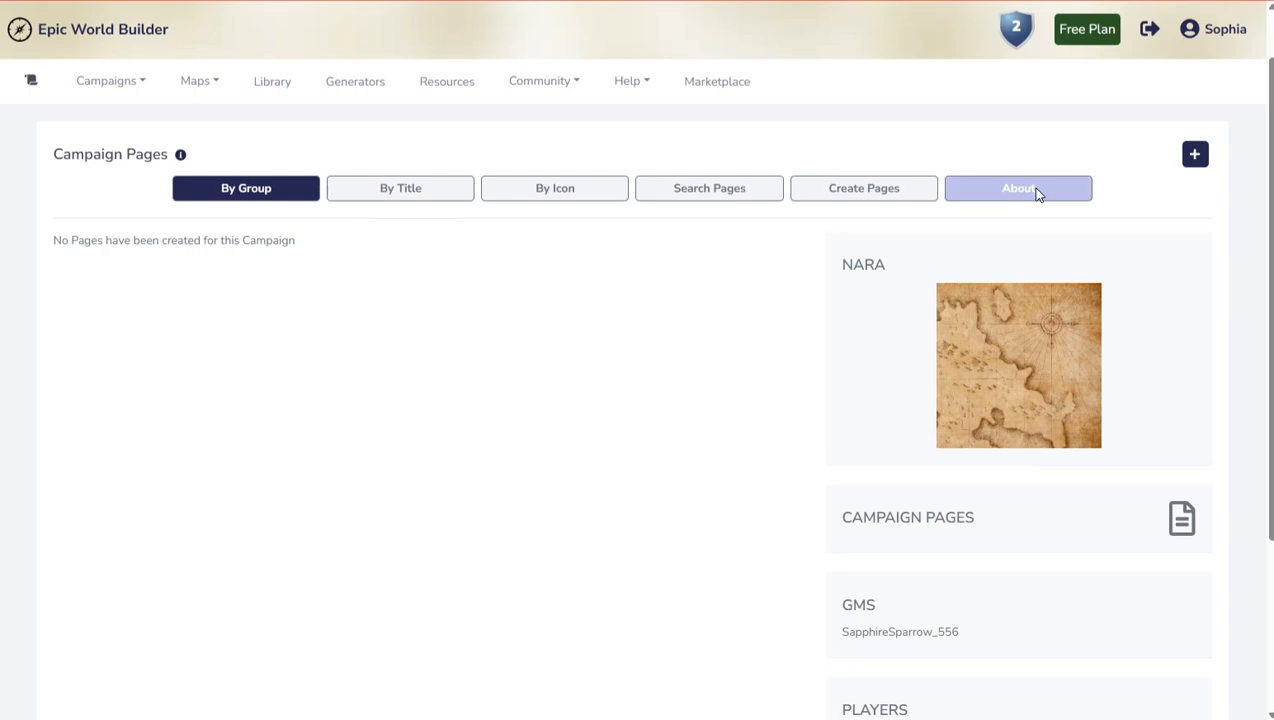
scroll(1051, 302, "up", 1)
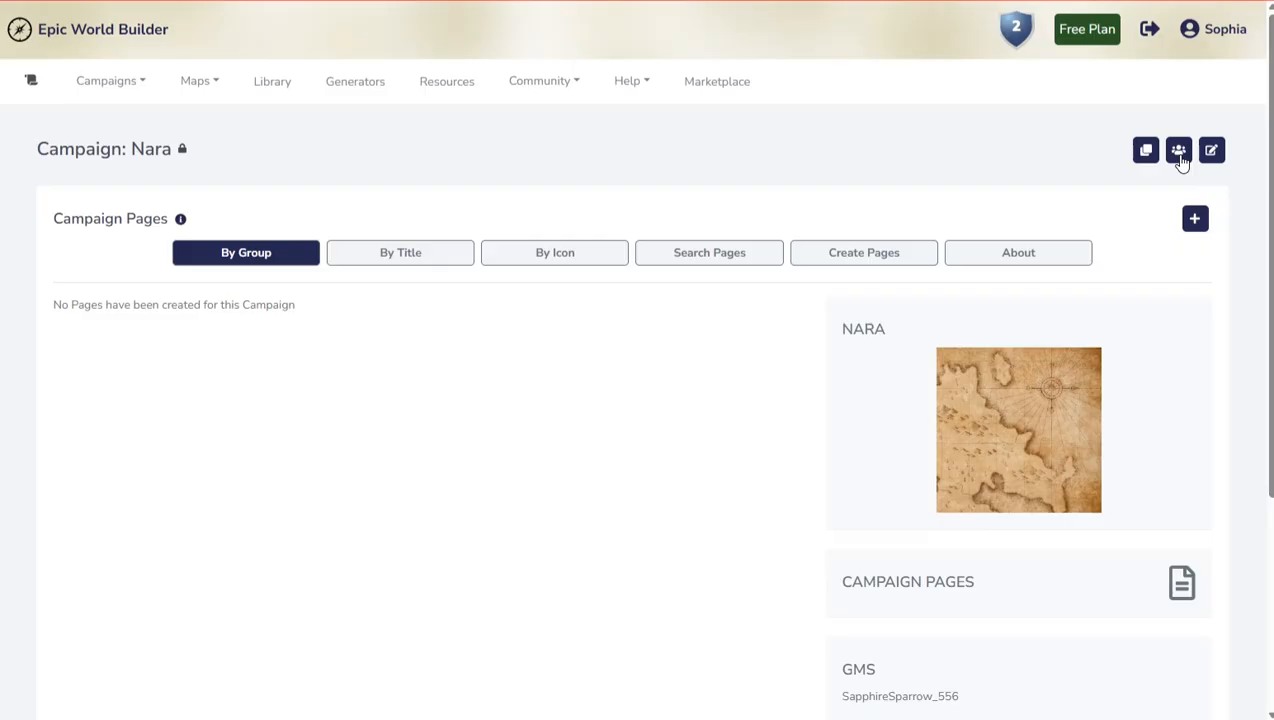
double_click(142, 148)
left_click(179, 152)
Step: Open the Nara campaign's security settings and review the user roles and the options for inviting, adding and denying players
left_click(1178, 150)
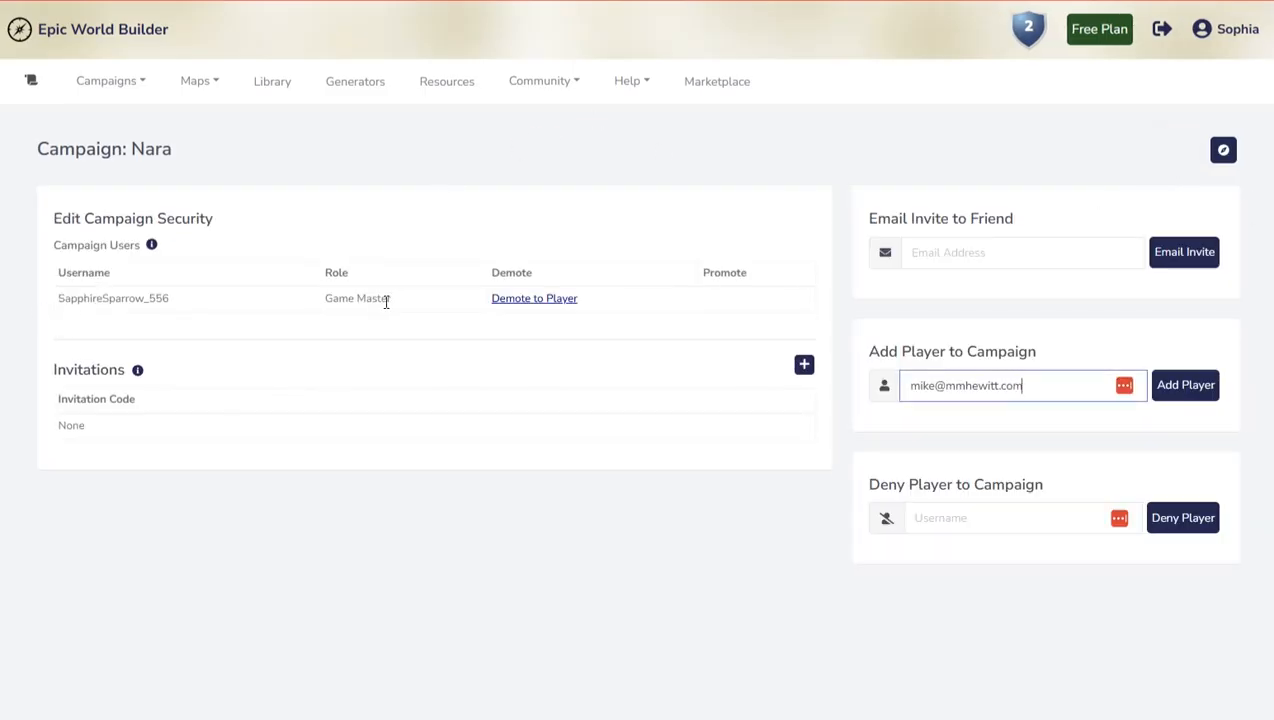
left_click_drag(412, 304, 313, 310)
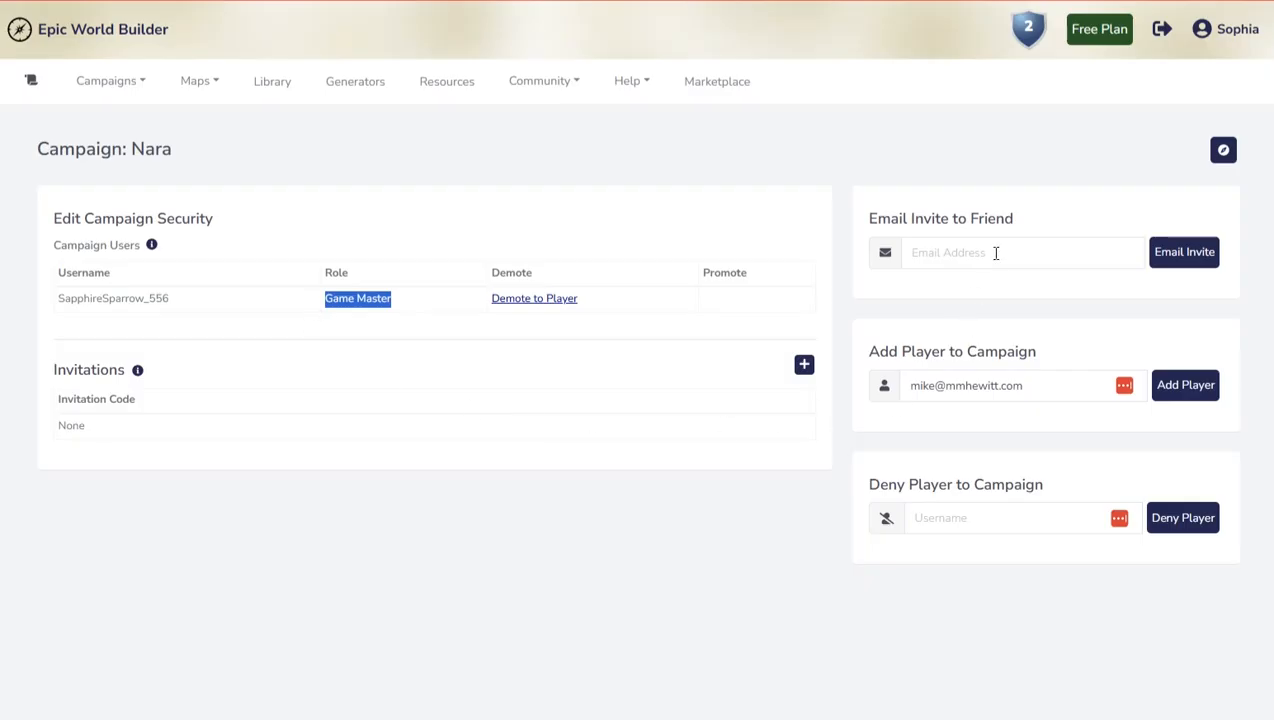
left_click(1026, 209)
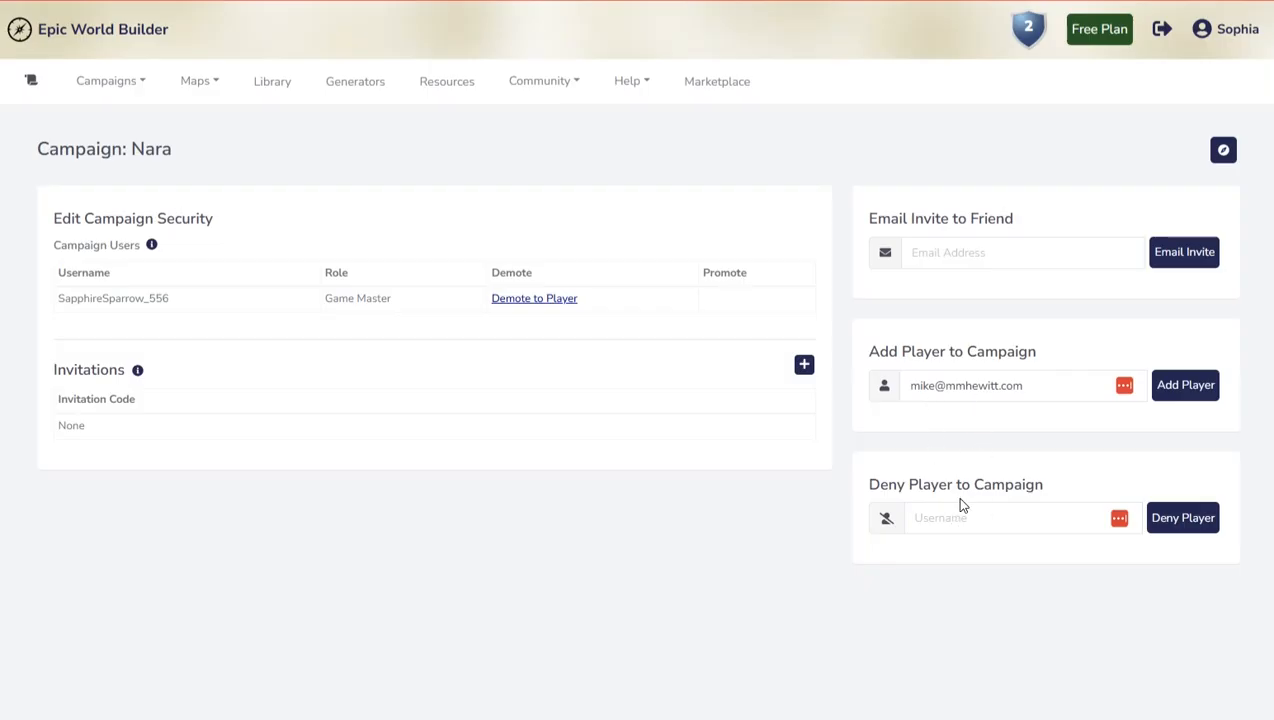
left_click_drag(1006, 475, 1109, 473)
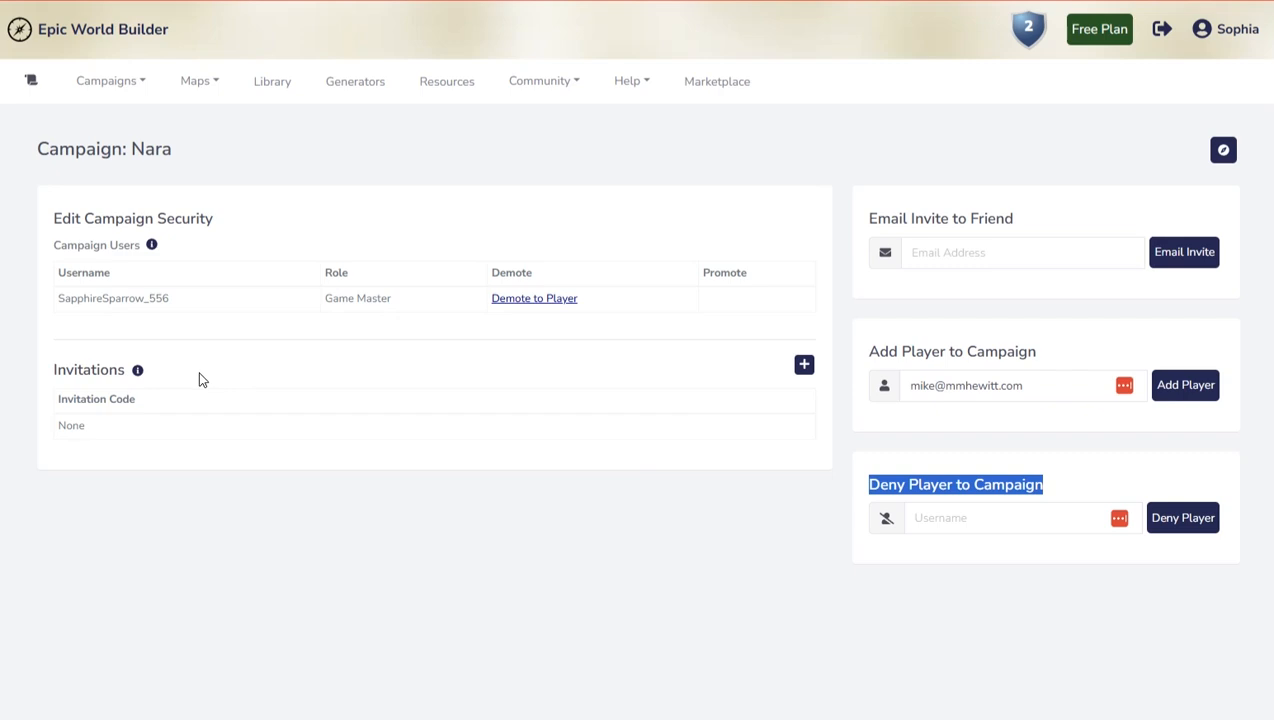
Step: Generate a new invitation code for the Nara campaign and highlight it
left_click(805, 368)
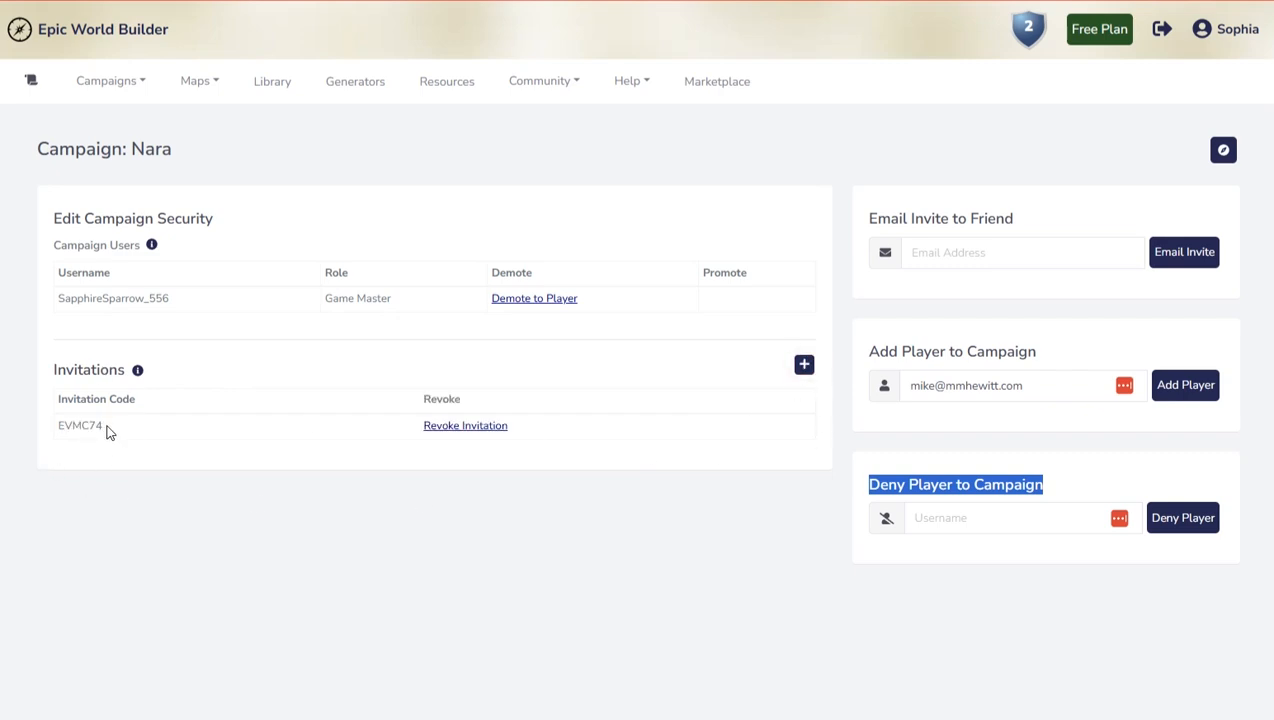
left_click_drag(106, 430, 57, 432)
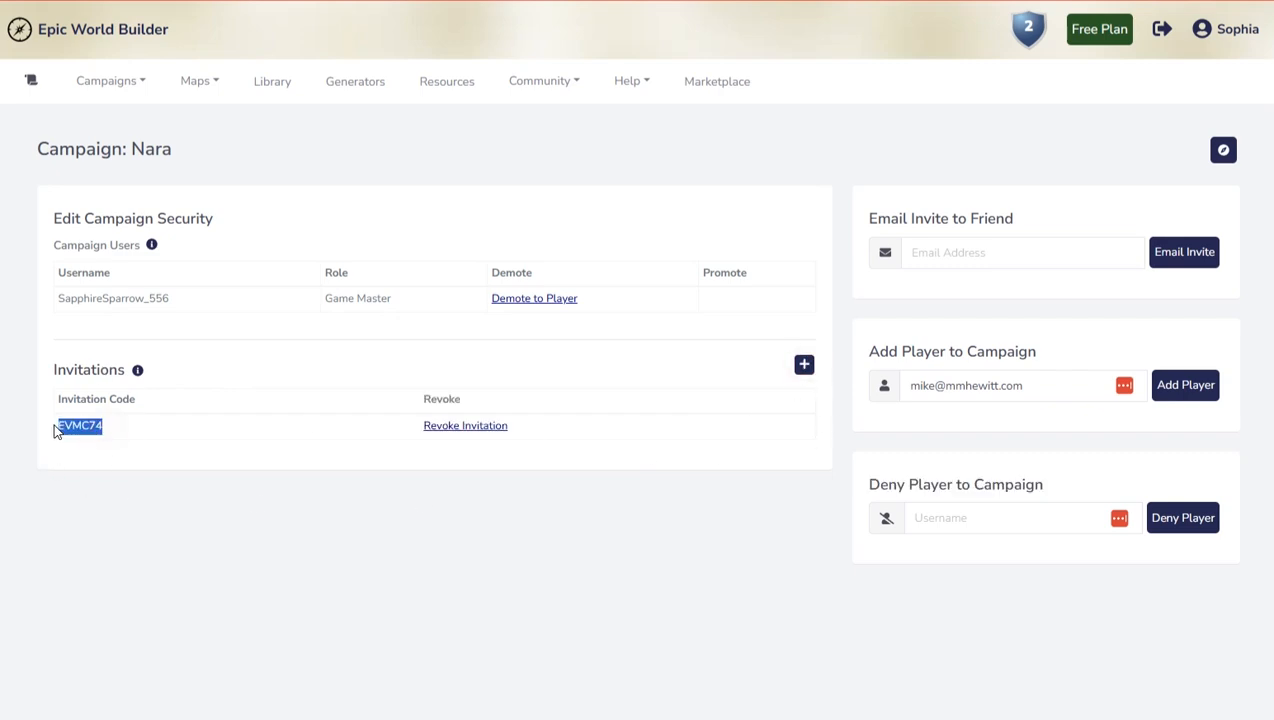
left_click(57, 490)
Step: Open the Nara campaign's edit page and review its title, description and URL segment
left_click(1222, 151)
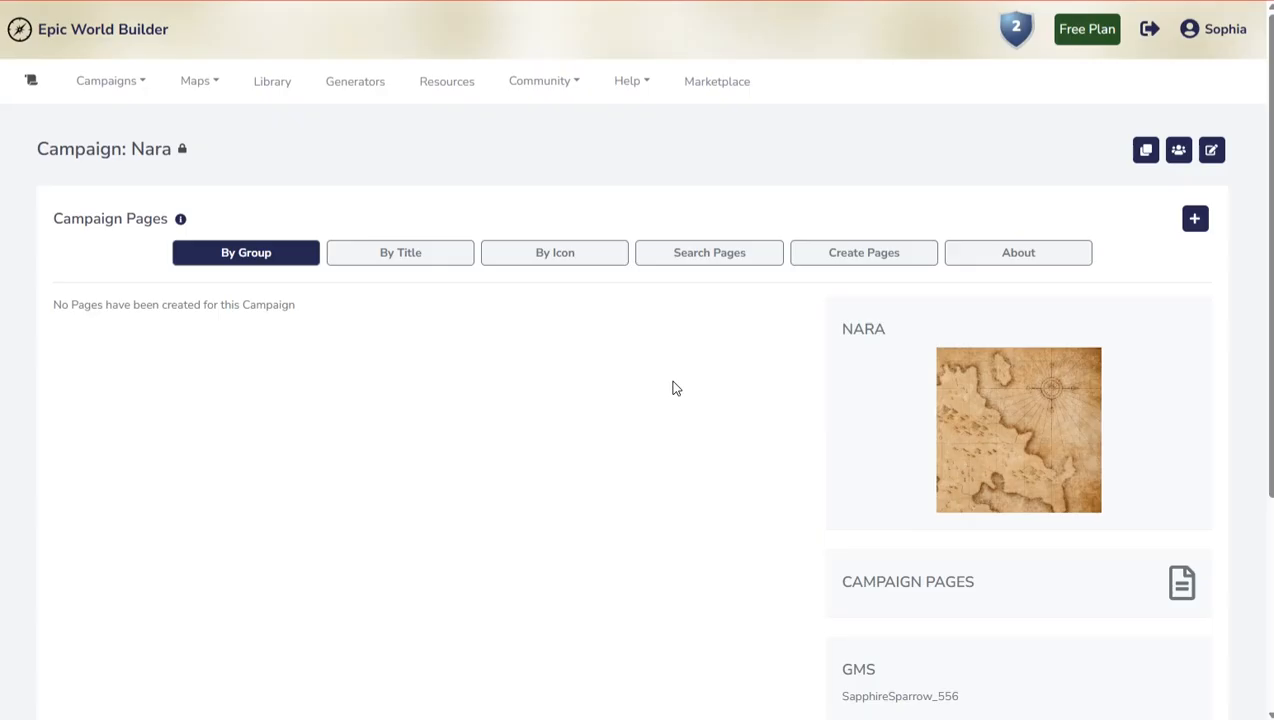
left_click(1212, 151)
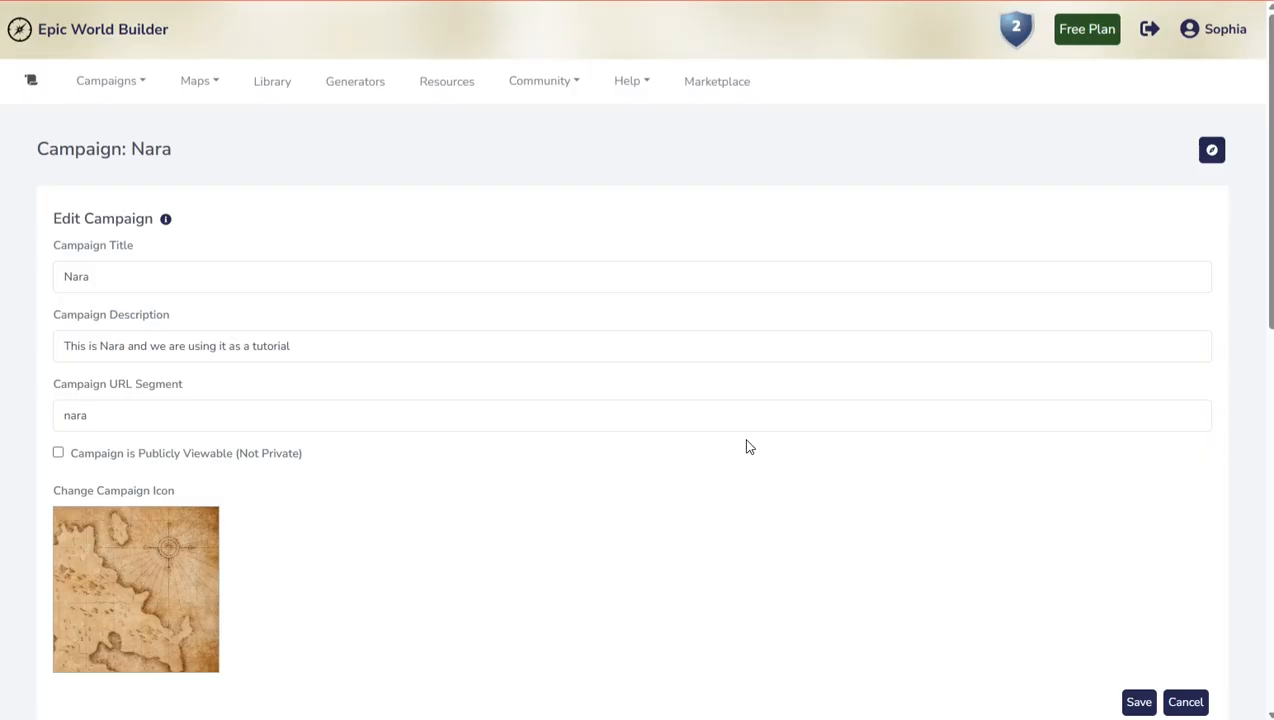
left_click_drag(122, 275, 48, 285)
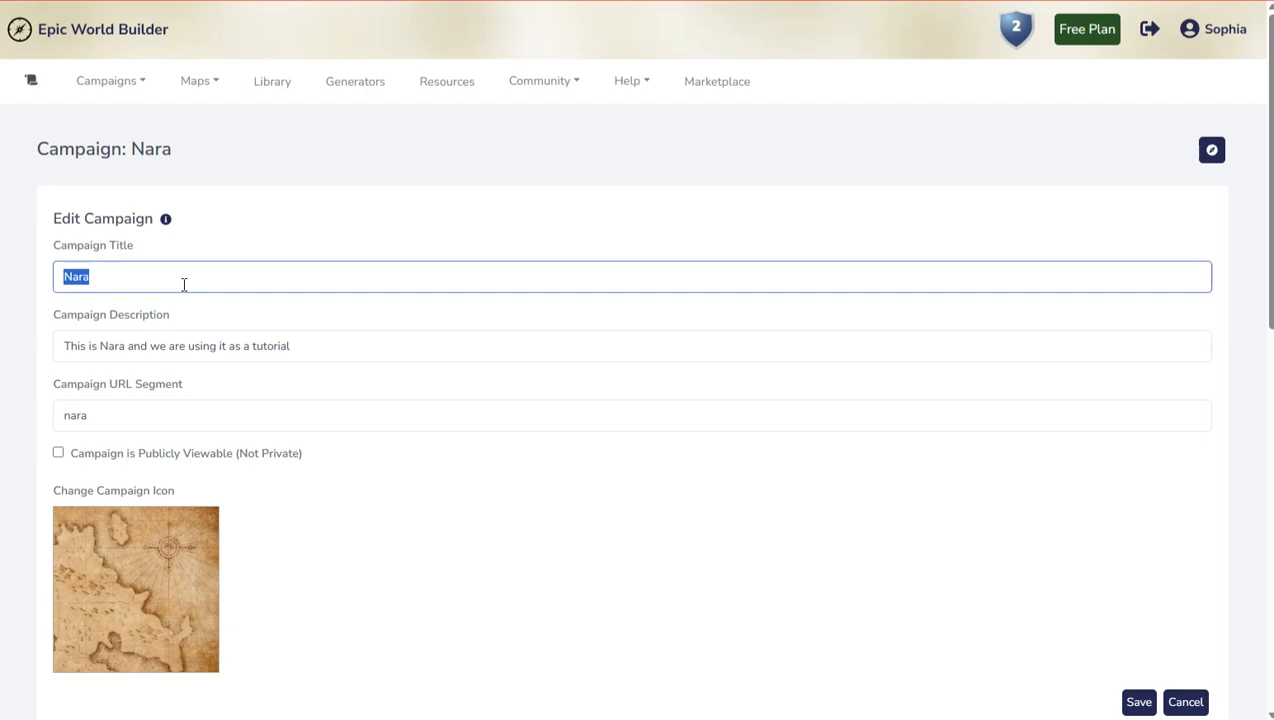
left_click_drag(307, 345, 20, 358)
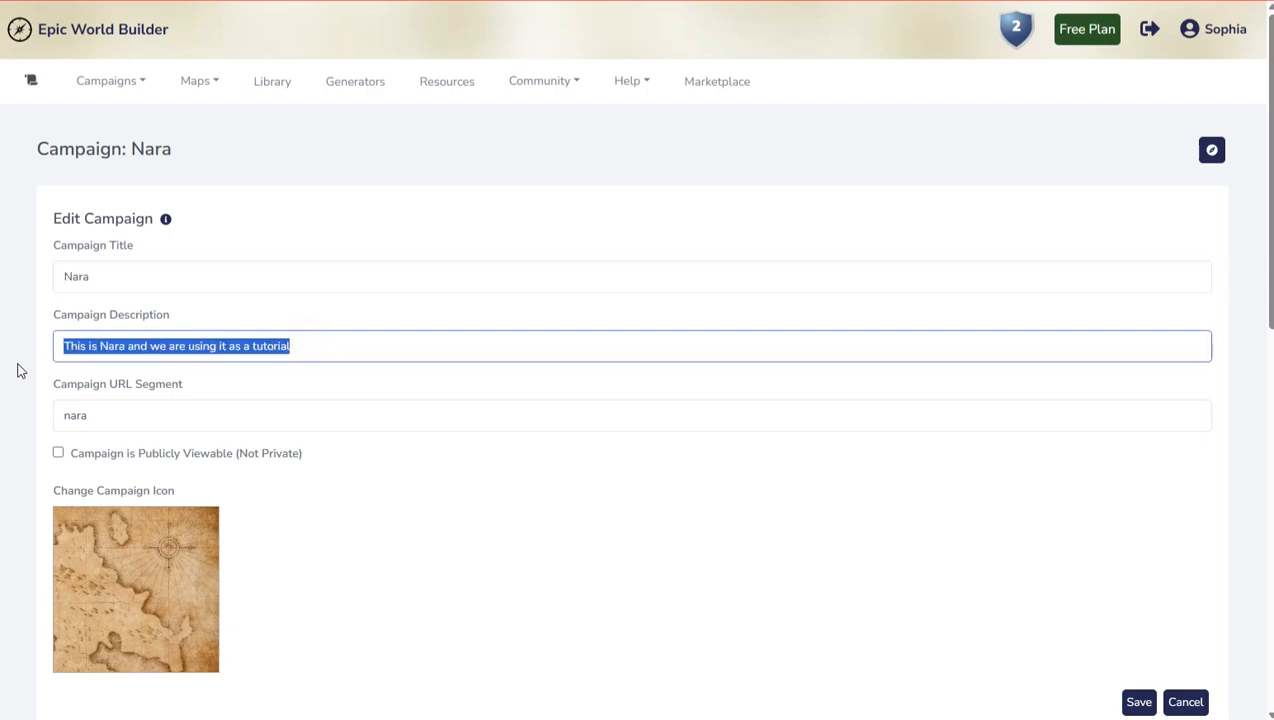
left_click(170, 422)
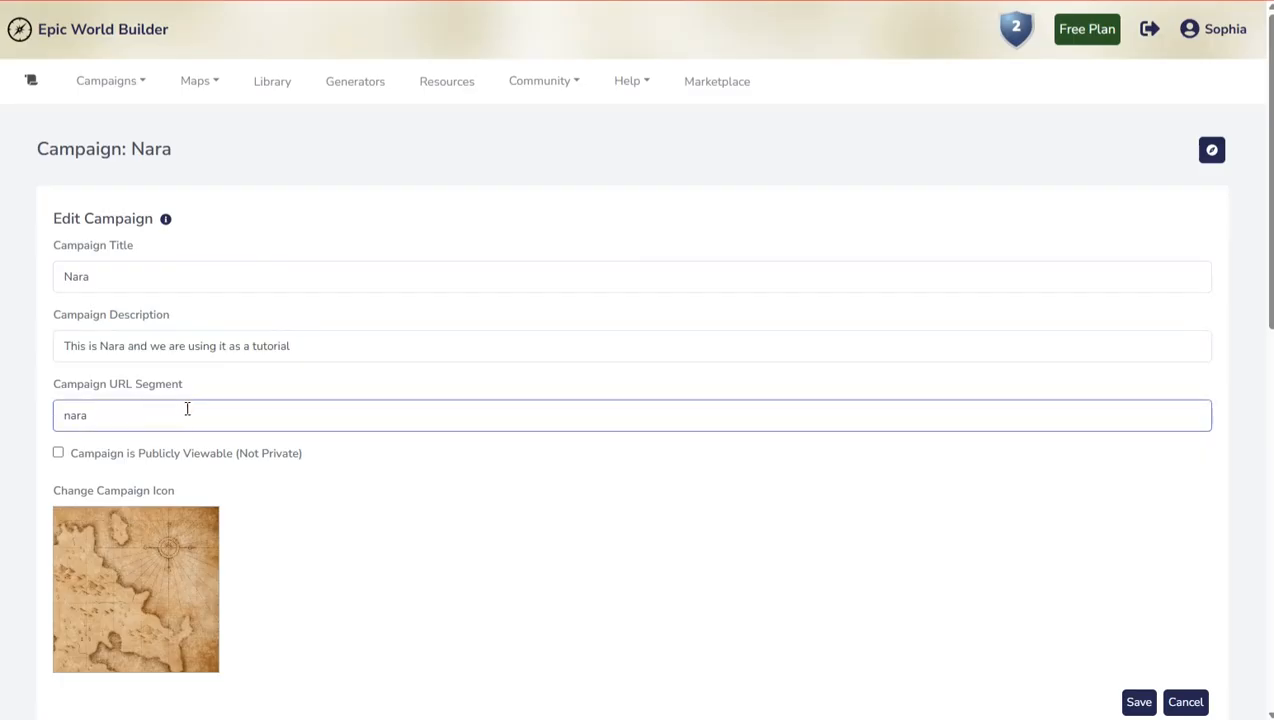
left_click_drag(99, 418, 56, 420)
left_click(148, 421)
left_click_drag(94, 414, 55, 414)
left_click(375, 499)
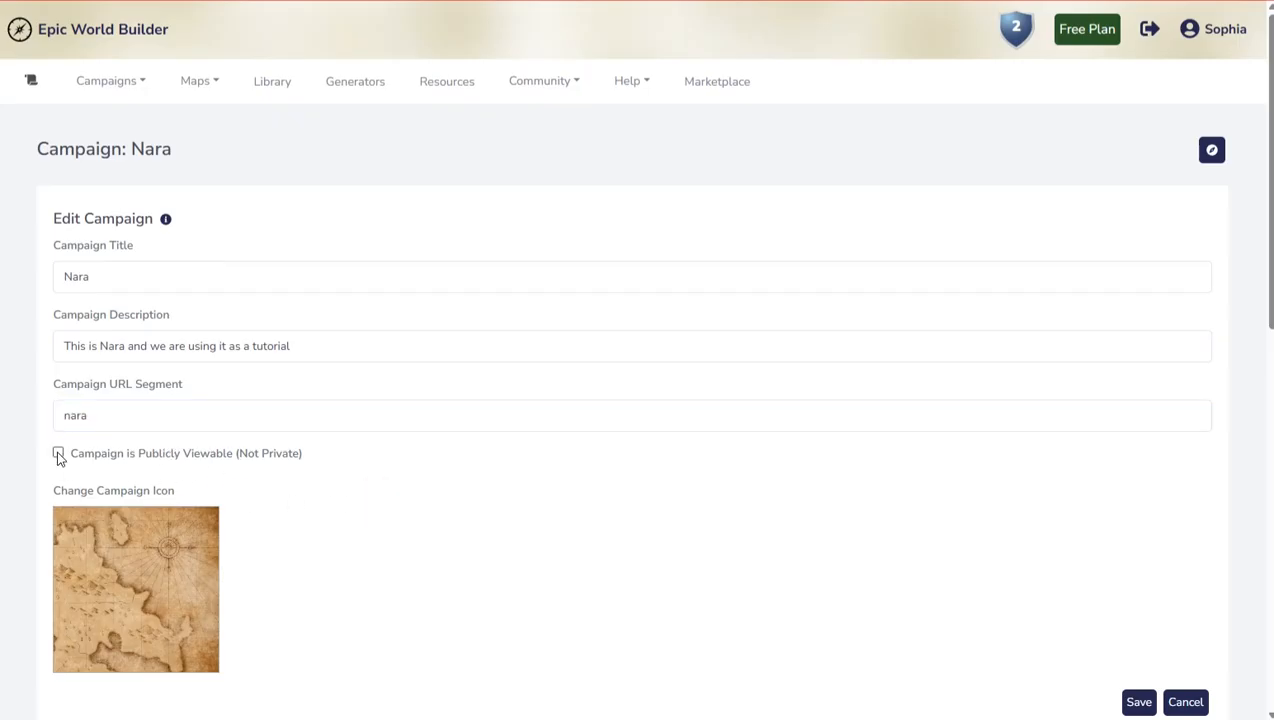
Step: Look over the campaign navigation choices and the icon and special page settings on the edit page
left_click(105, 81)
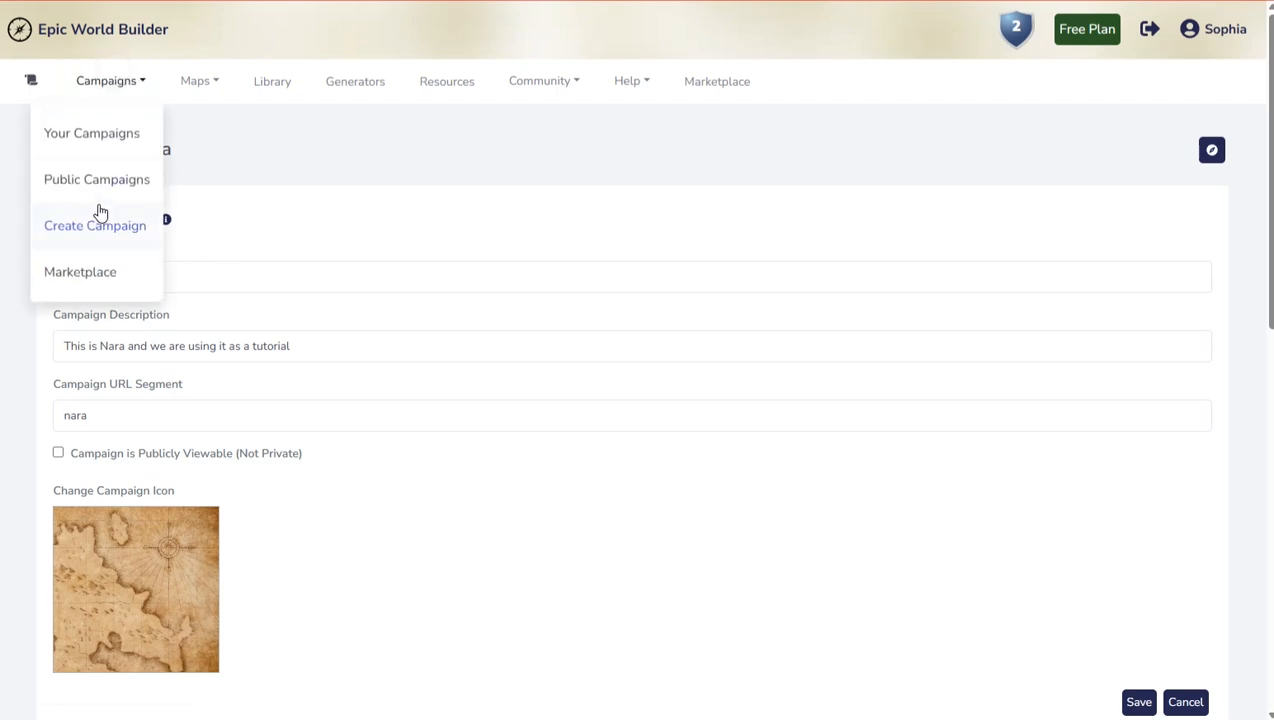
left_click(433, 544)
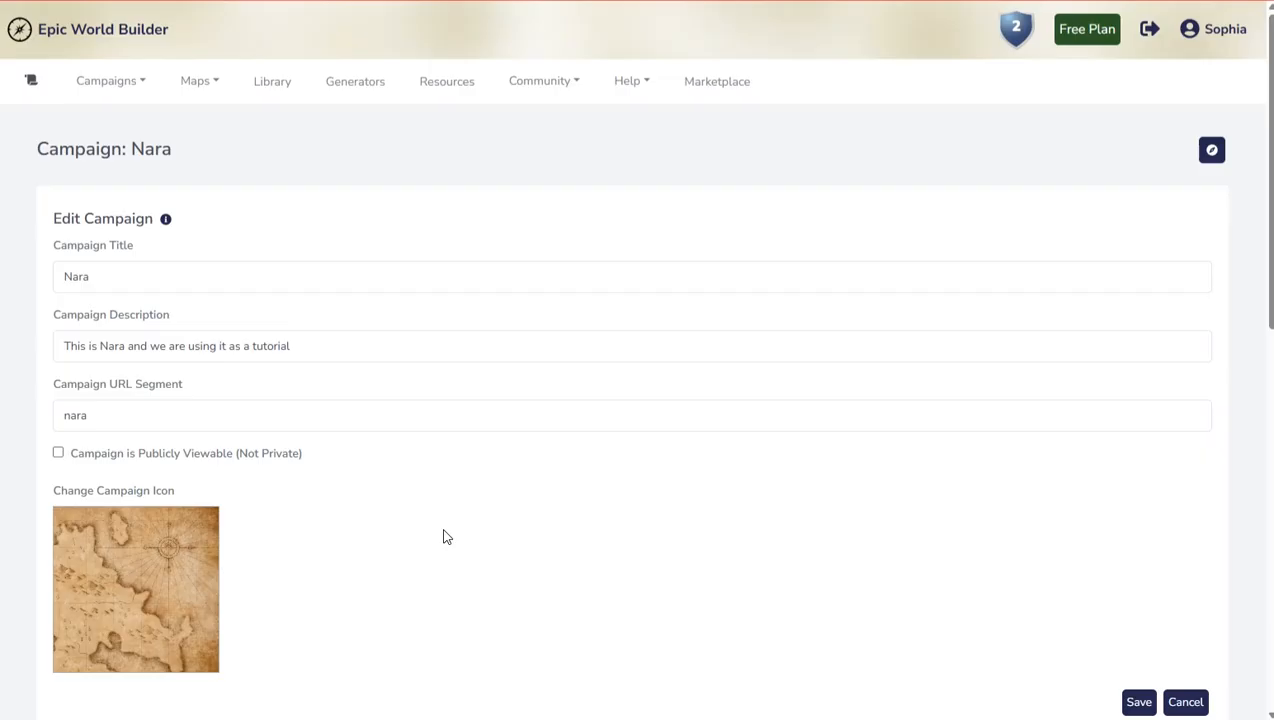
scroll(309, 536, "down", 1)
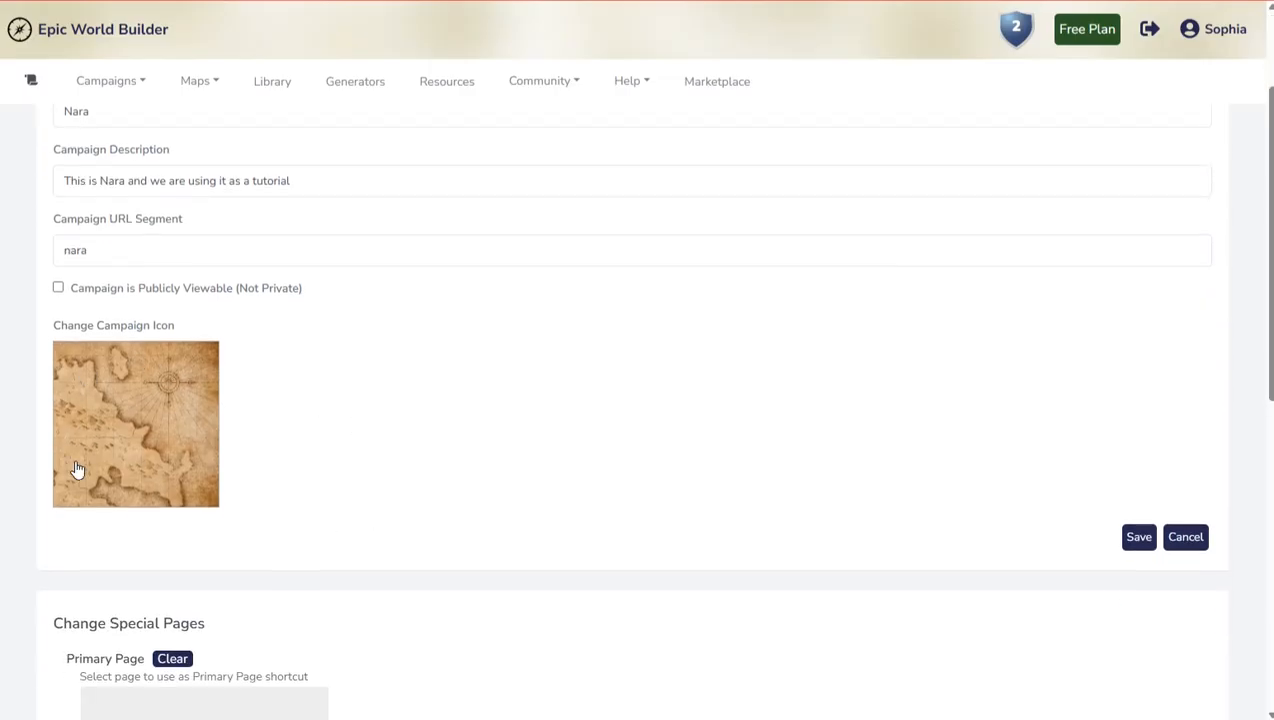
scroll(388, 473, "up", 1)
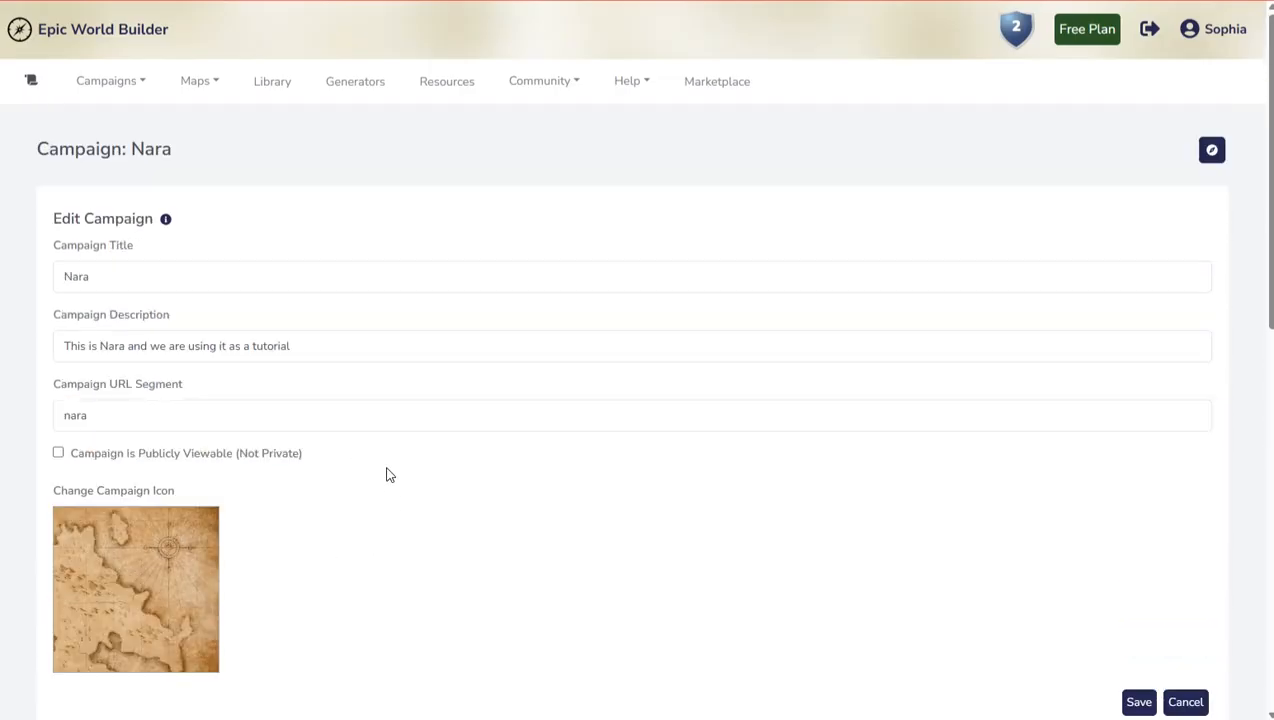
Step: View the list of your campaigns, then reopen the Nara campaign's edit page
left_click(107, 80)
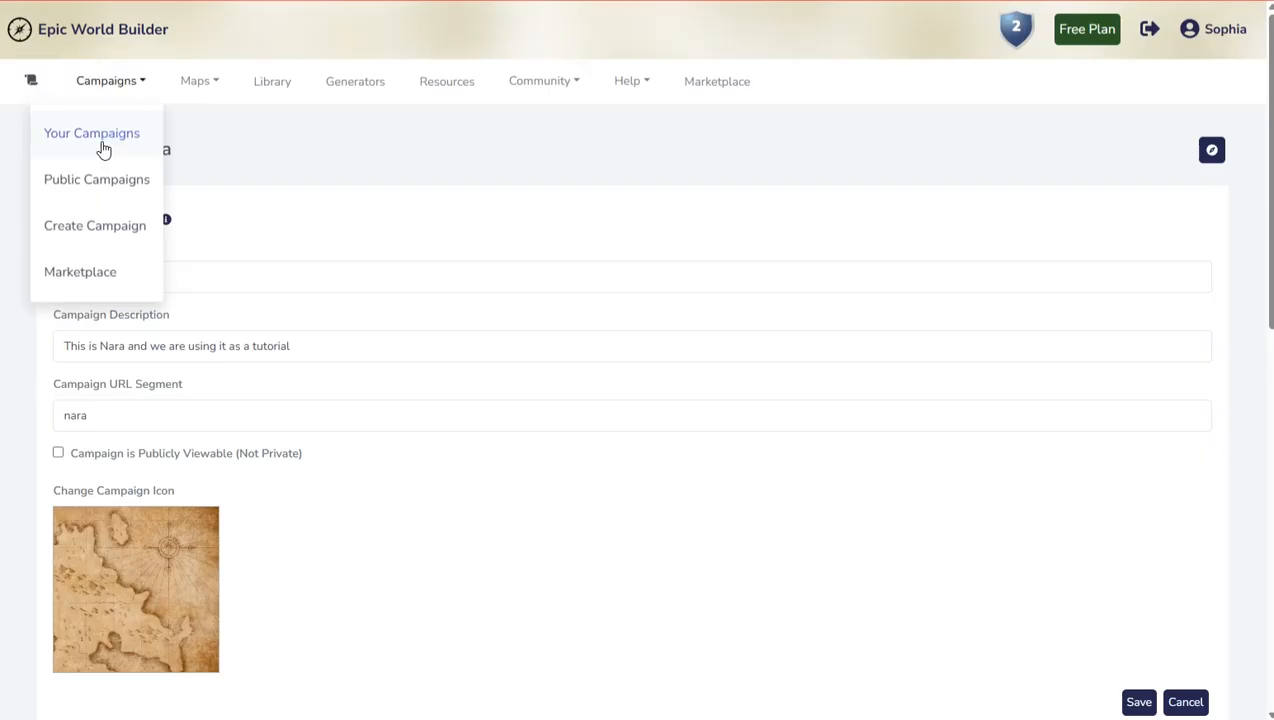
left_click(102, 138)
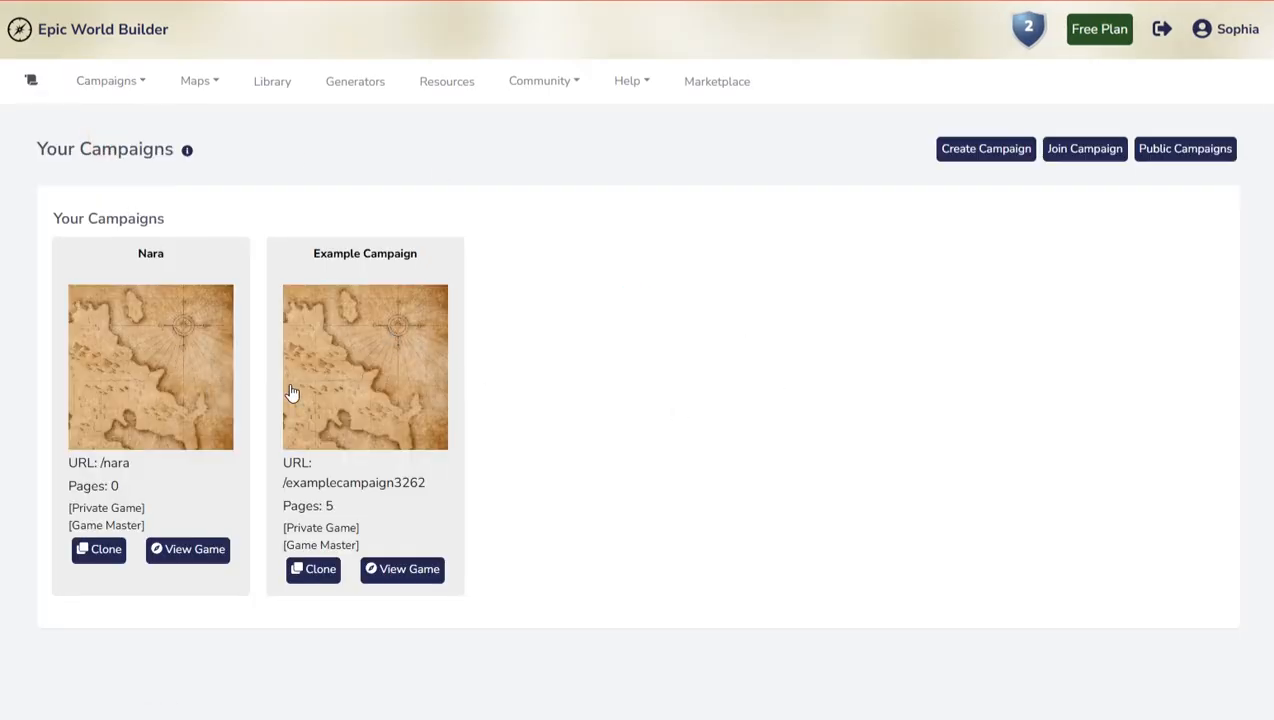
left_click(159, 367)
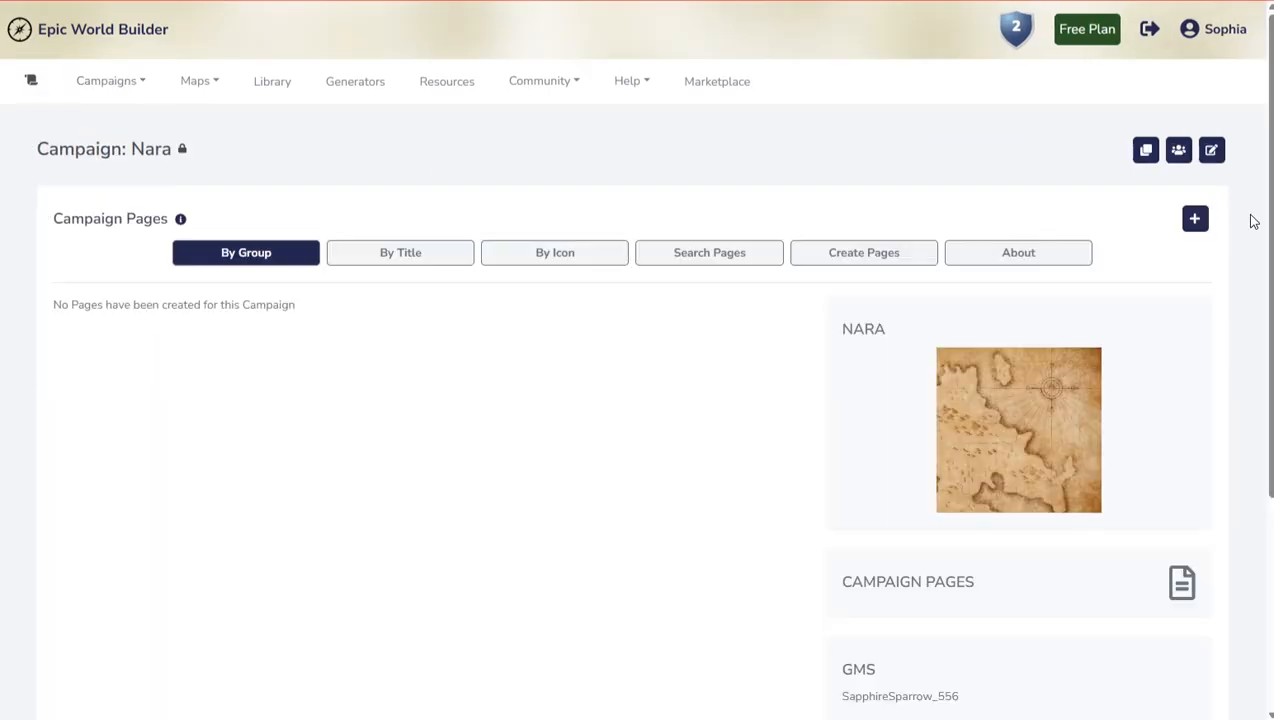
left_click(1214, 148)
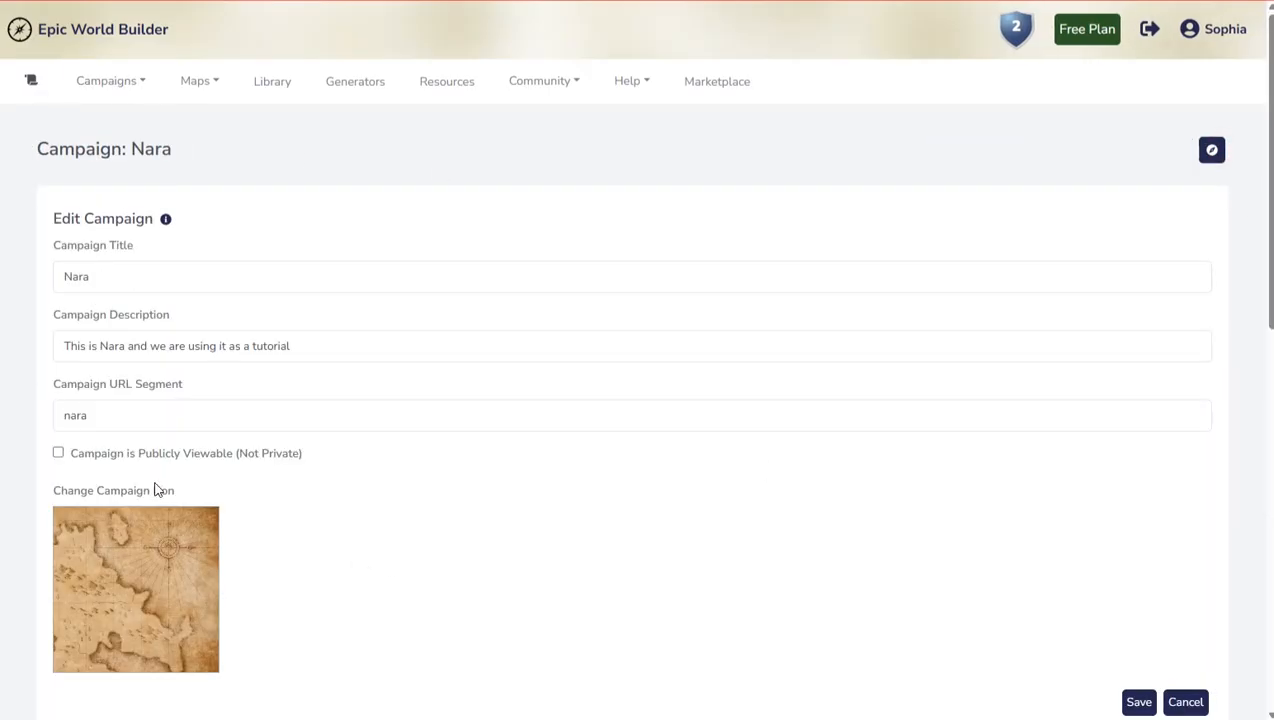
Step: Open the campaign icon picker and review its campaign, library, upload and generate image sources
left_click(133, 562)
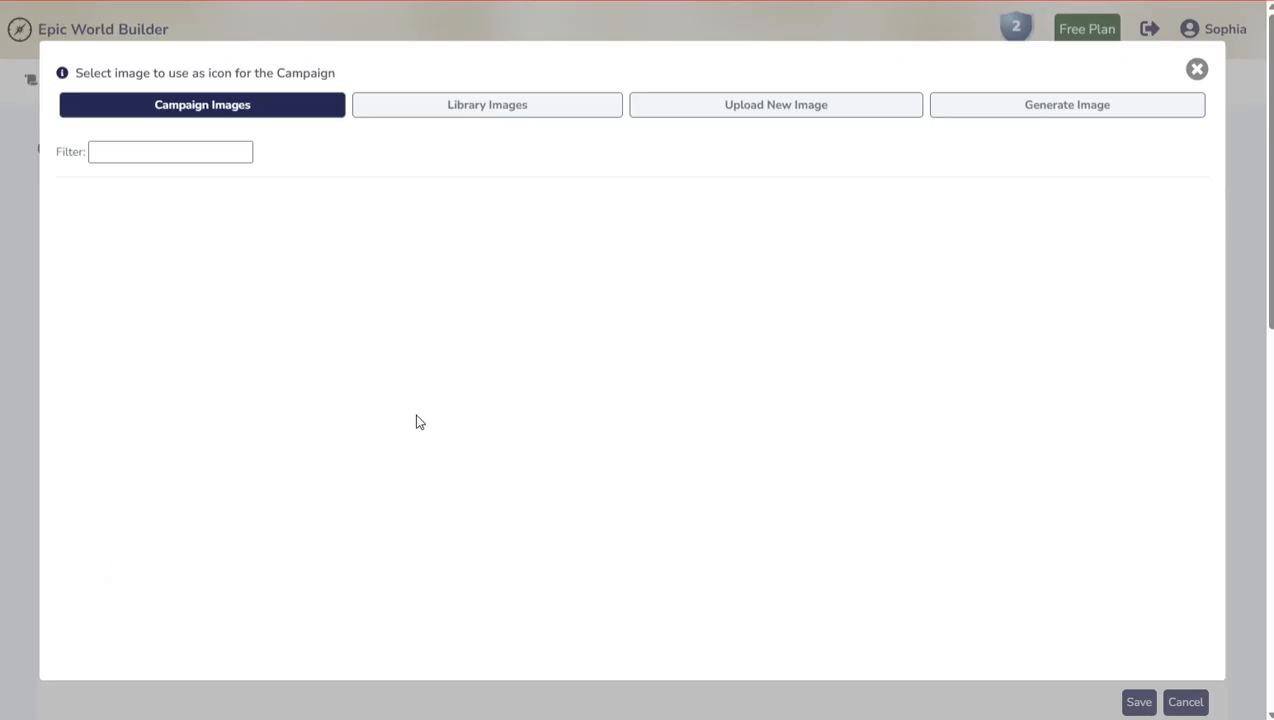
left_click(1197, 69)
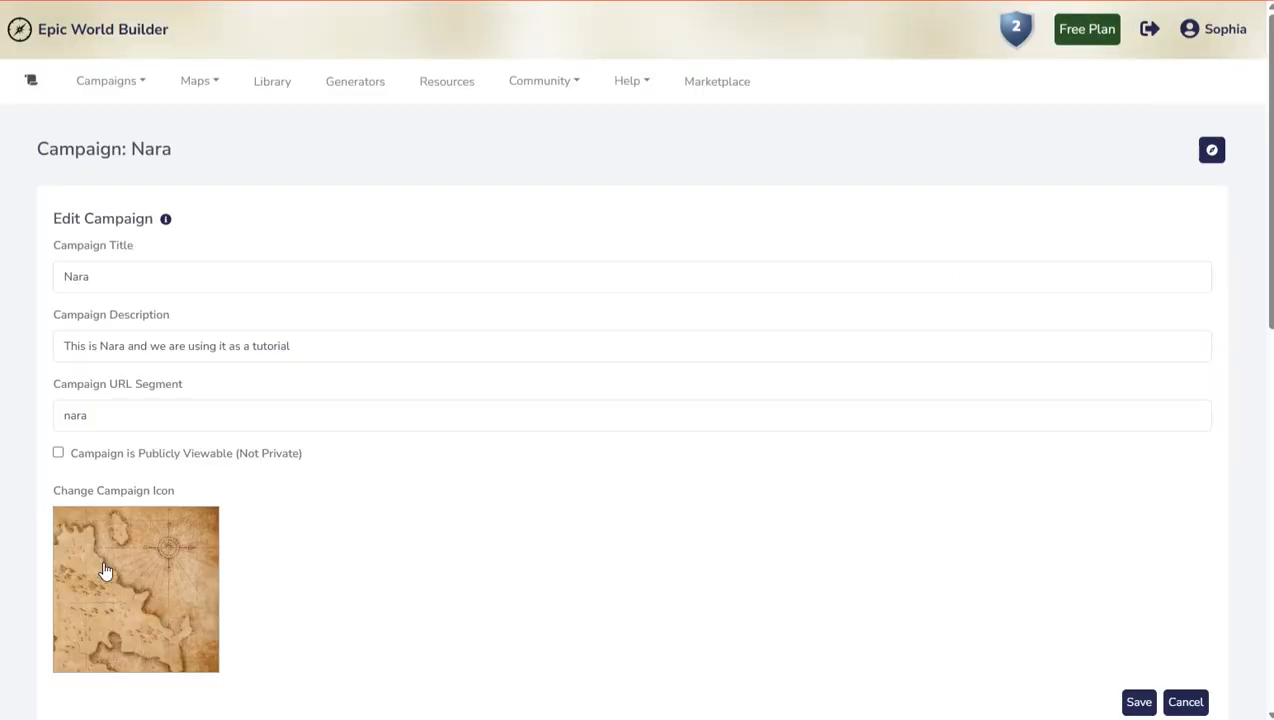
scroll(193, 580, "down", 3)
left_click(135, 410)
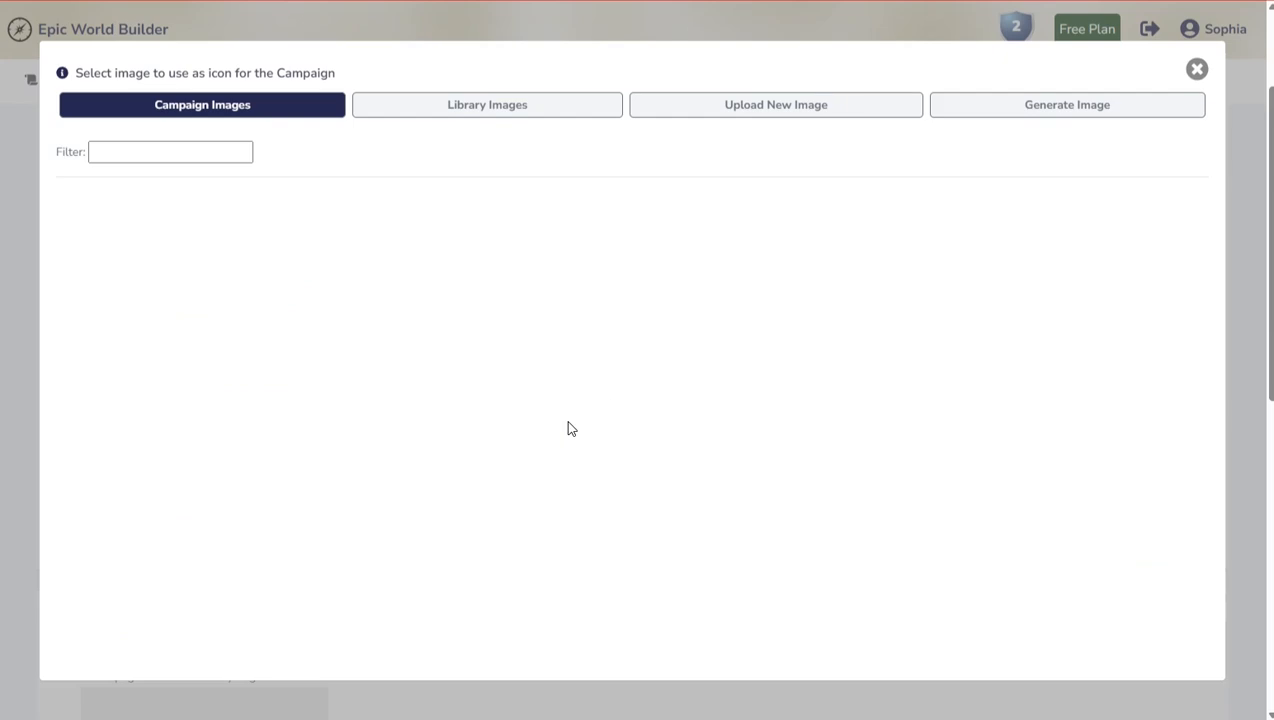
left_click(505, 105)
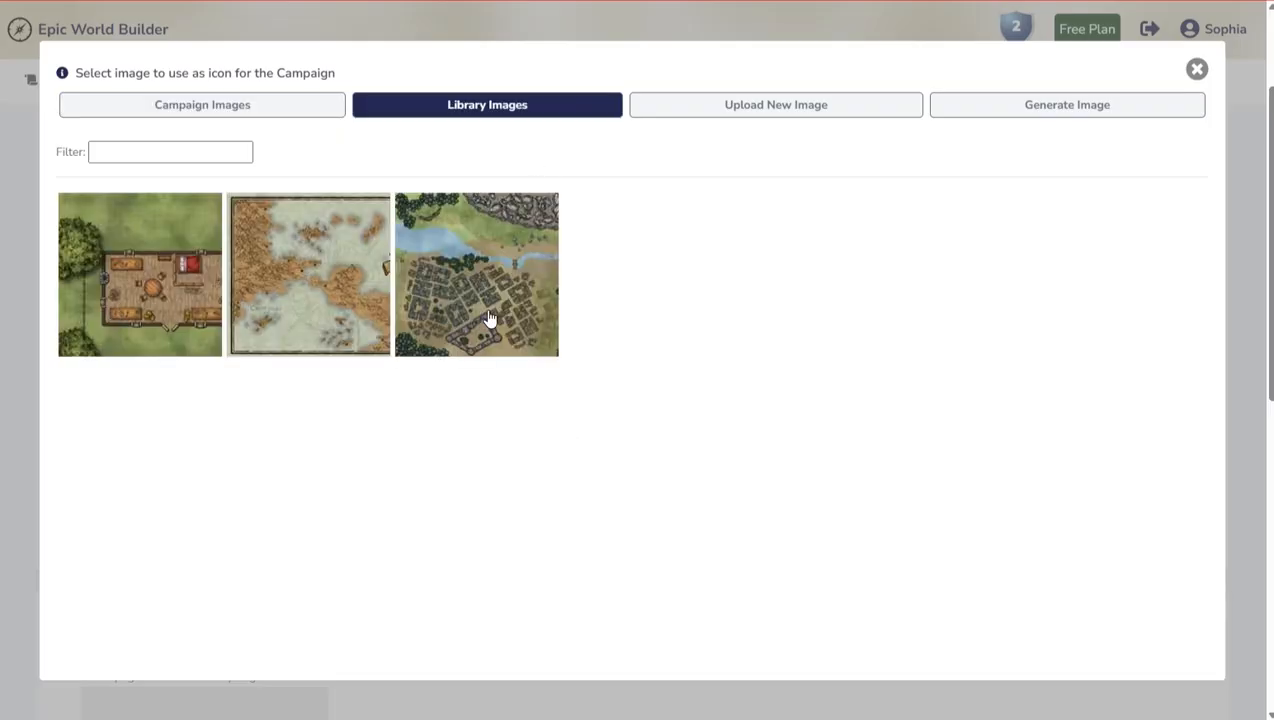
left_click(817, 104)
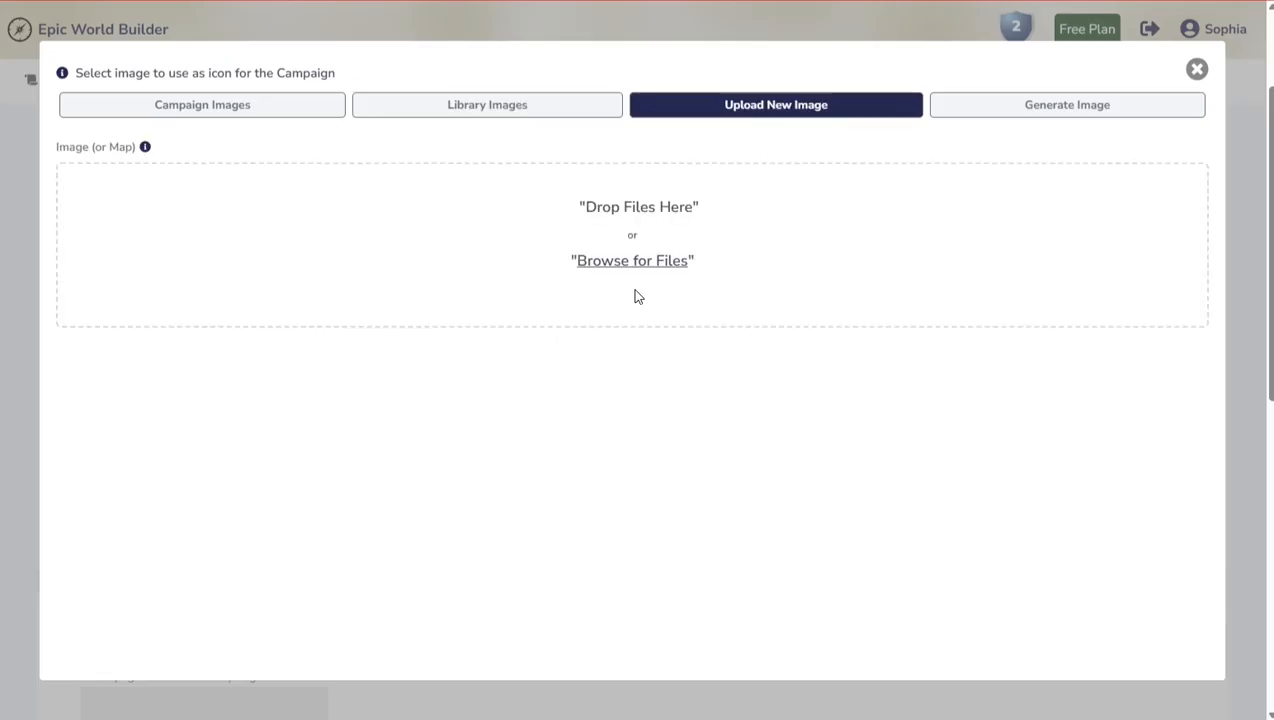
left_click(1092, 105)
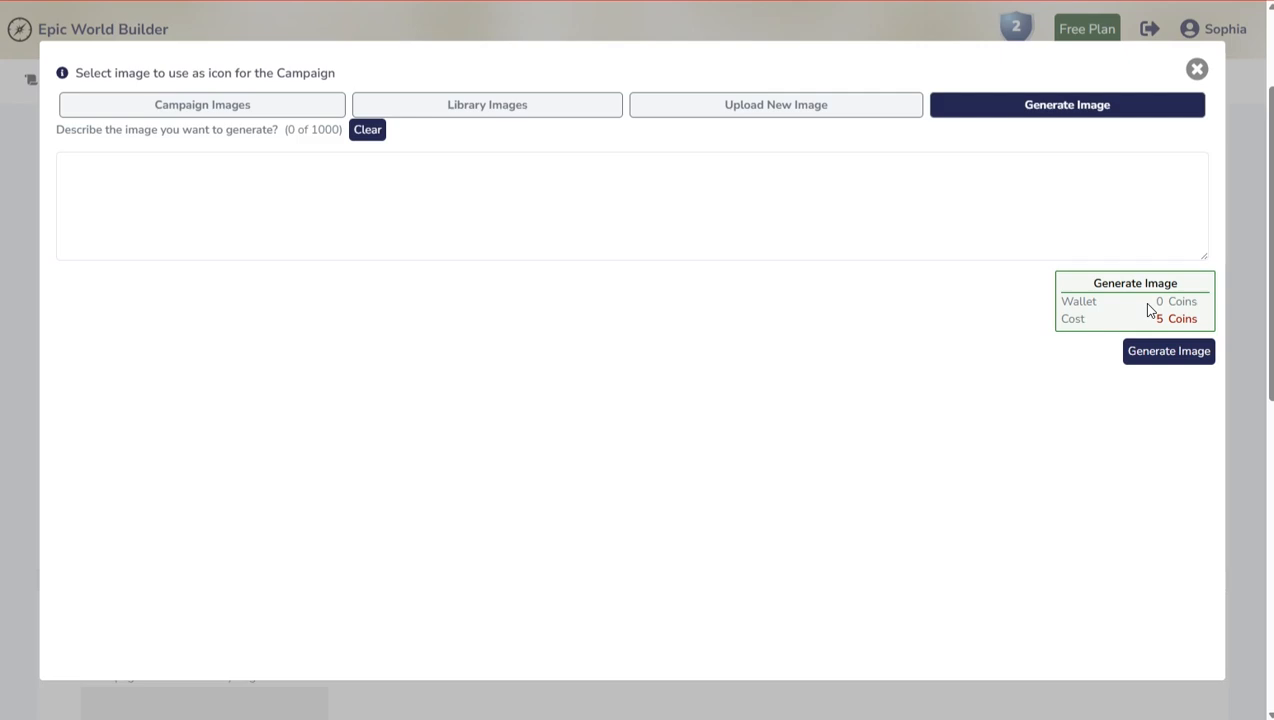
Step: Upload the landscape image lettered NARA as the campaign icon and save the campaign
left_click(800, 104)
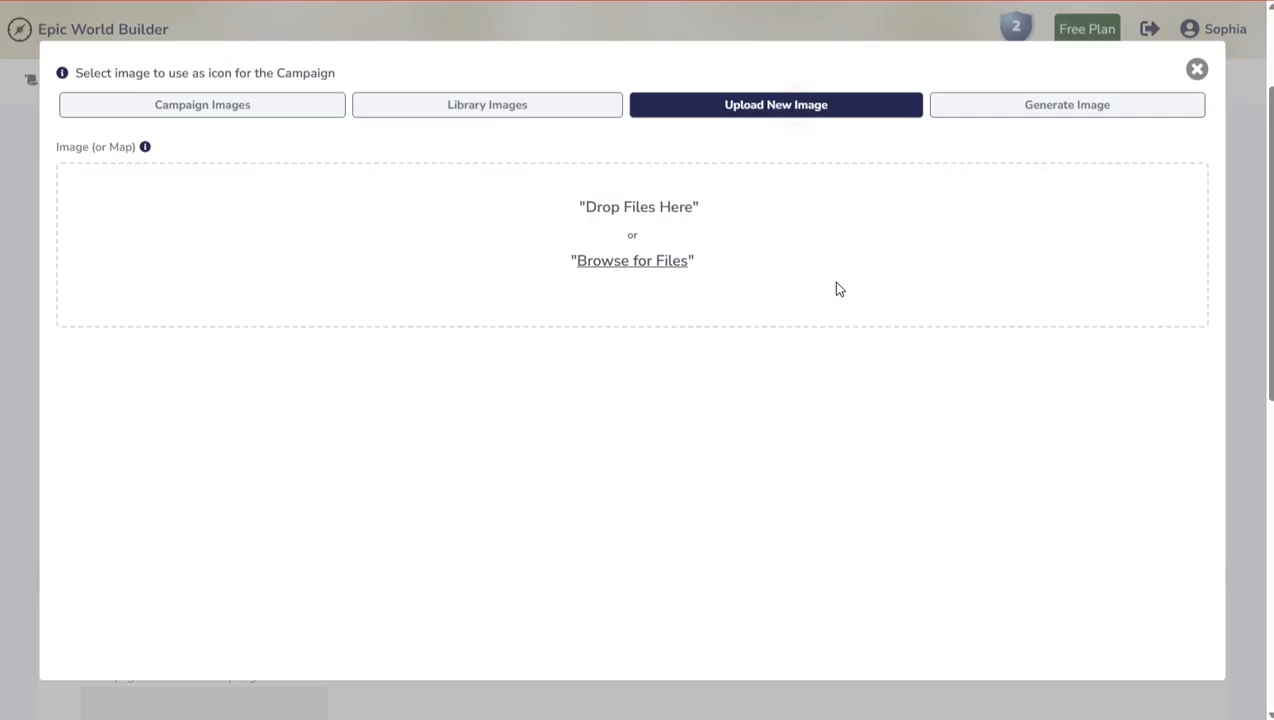
left_click_drag(463, 150, 531, 243)
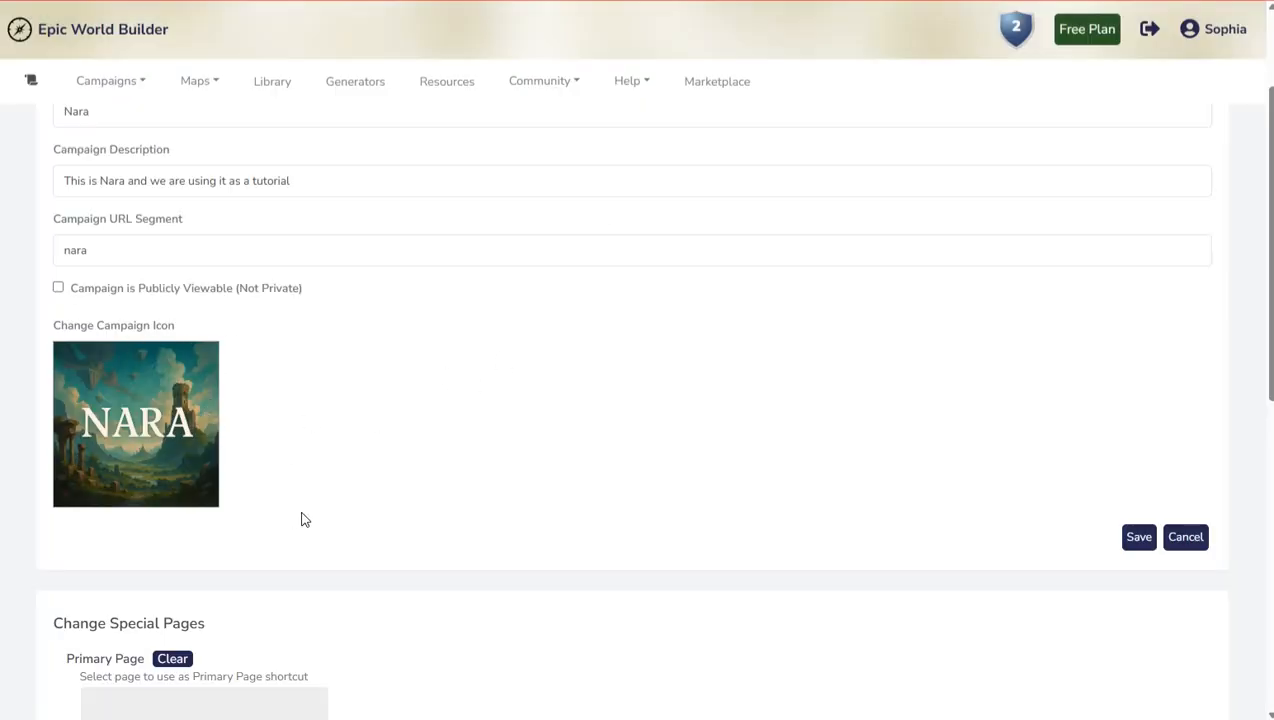
left_click(1138, 537)
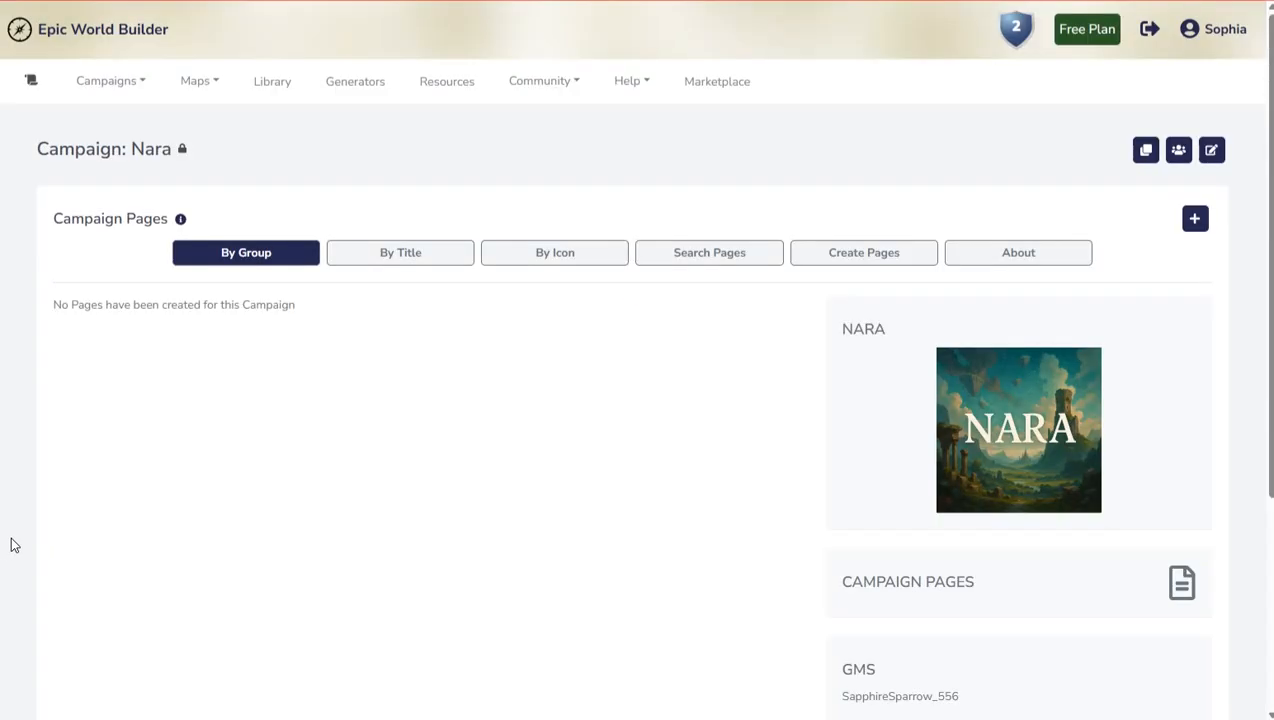
Step: Check the Nara card with its new icon in your campaigns list and open the campaign
left_click(135, 82)
left_click(128, 130)
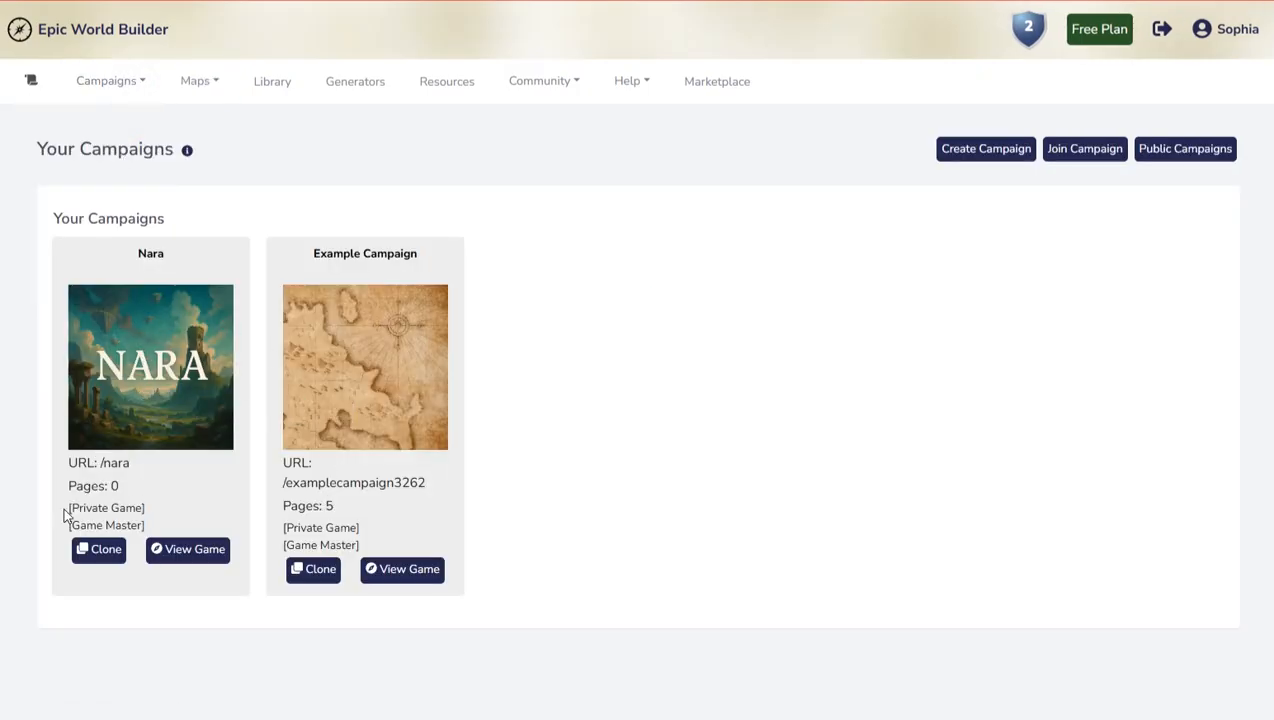
double_click(125, 485)
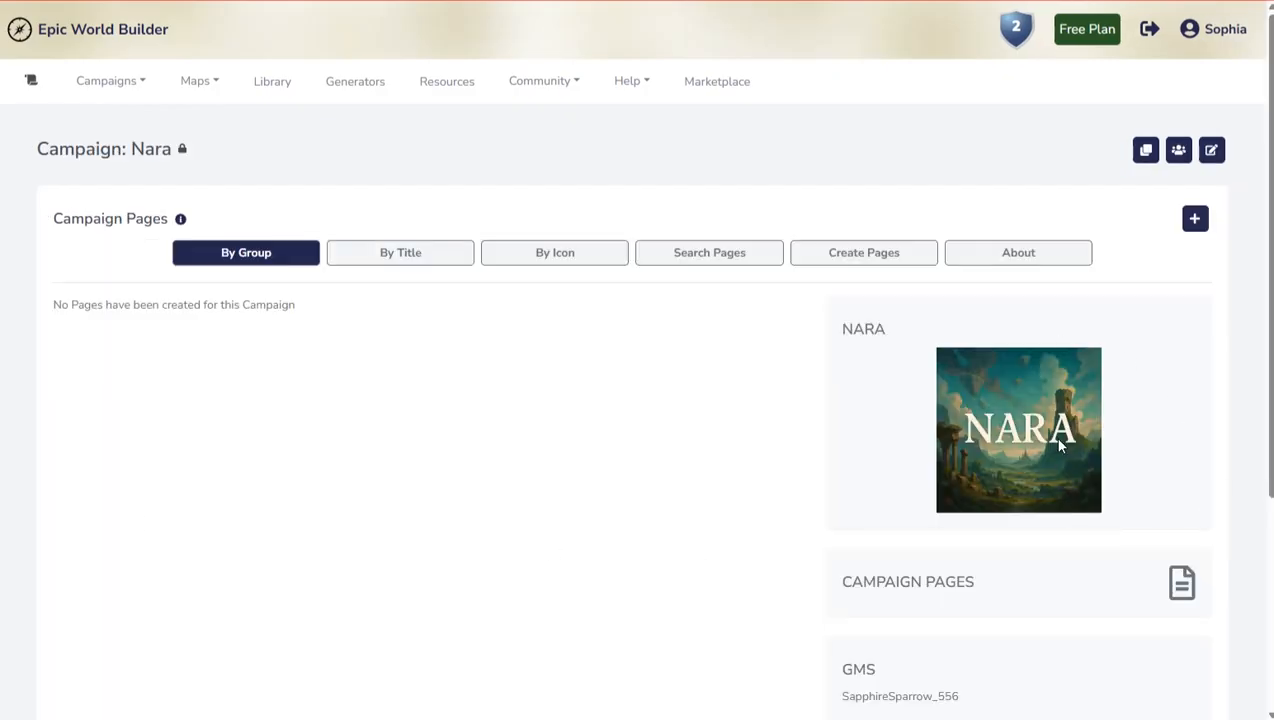
Step: Open Nara's edit page and look over the Primary Page and About Page settings down to the import and delete sections
left_click(1211, 149)
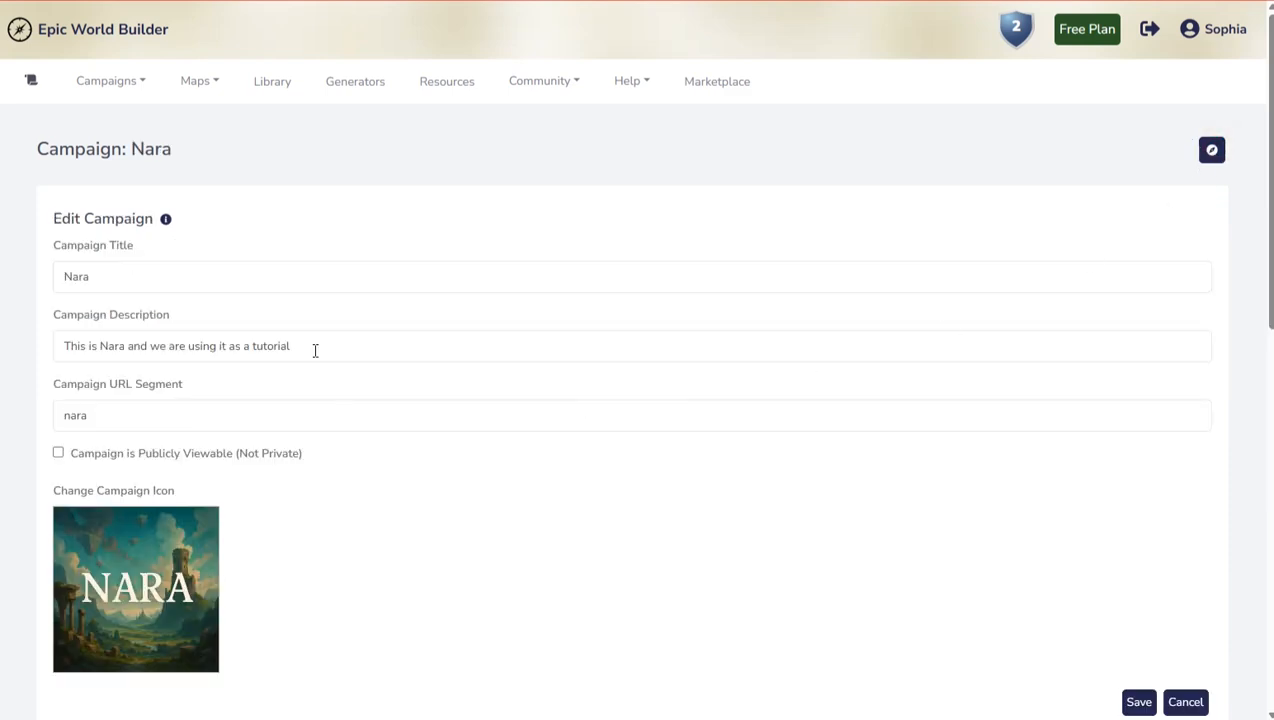
scroll(483, 233, "down", 2)
scroll(515, 412, "down", 5)
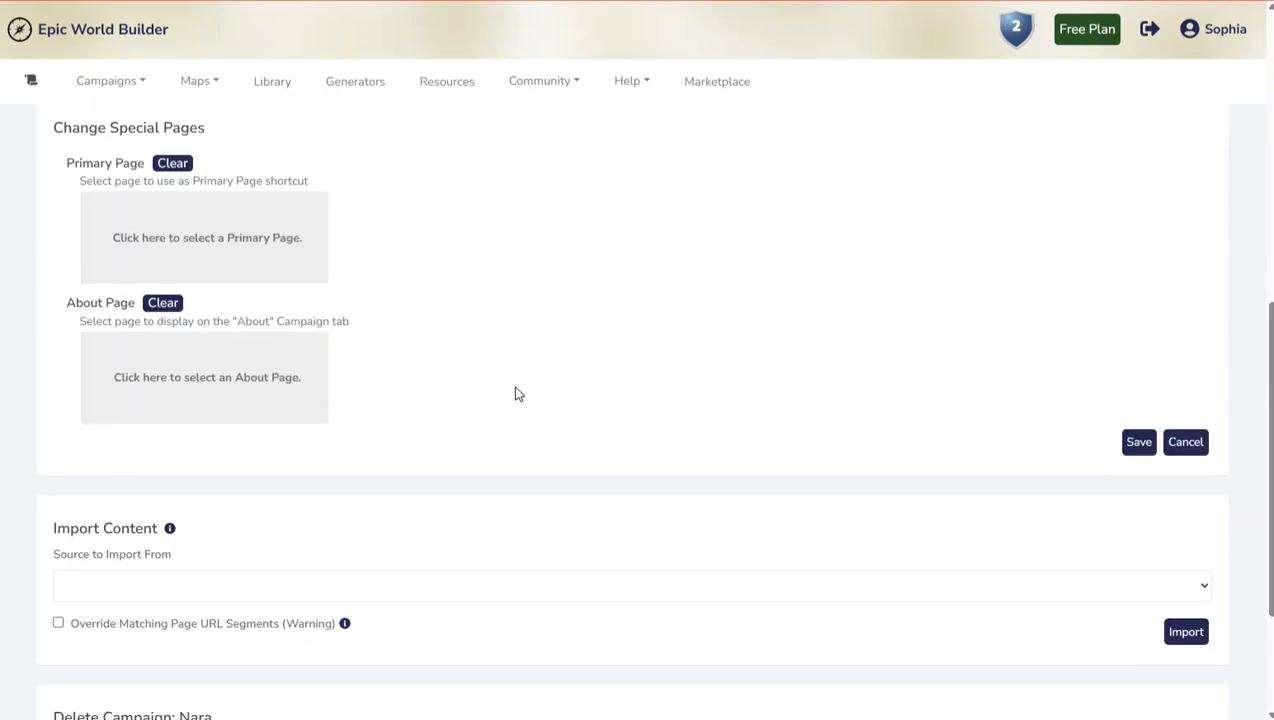
scroll(295, 335, "up", 2)
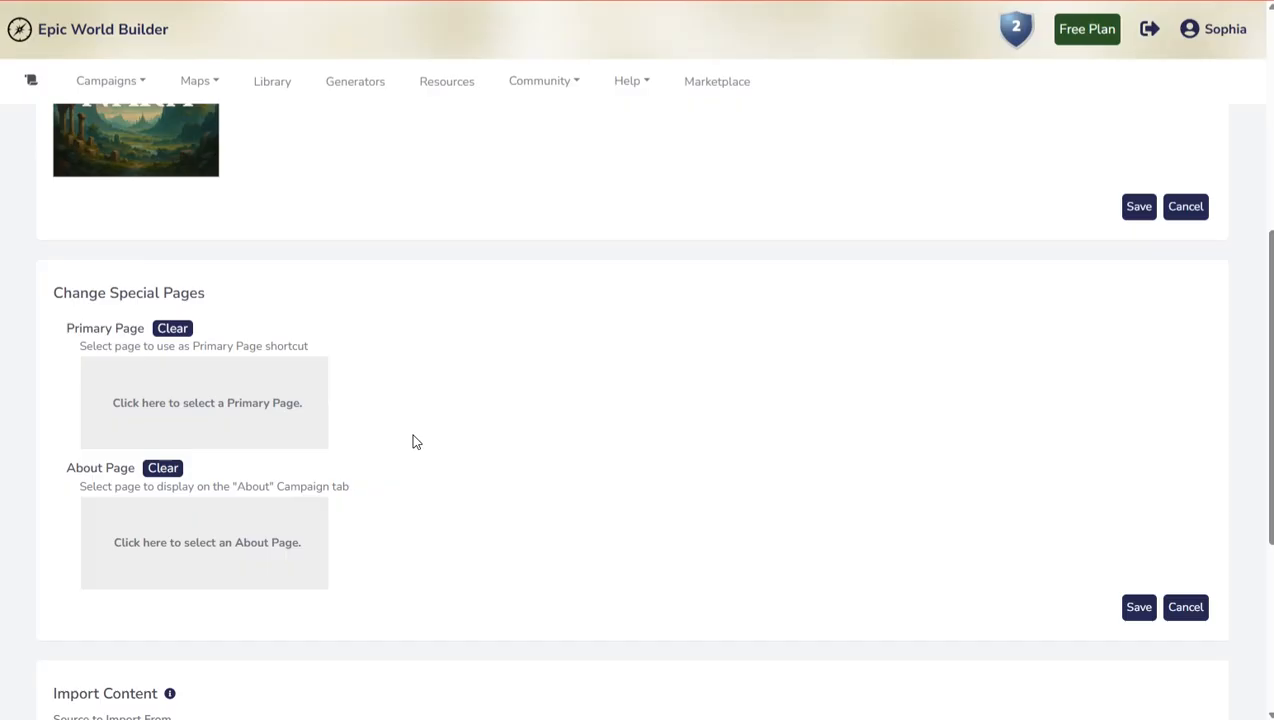
scroll(416, 442, "down", 4)
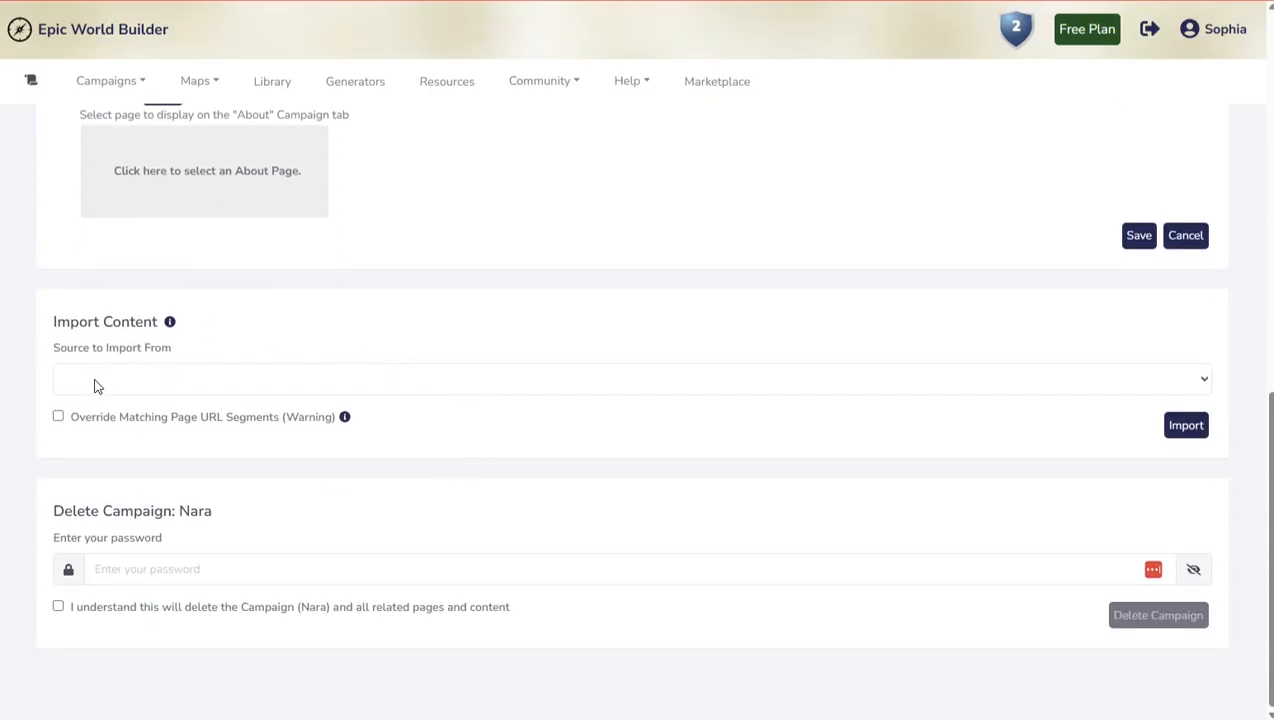
Step: Review the sources for importing content and read the help on overriding matching page URL segments
left_click(97, 386)
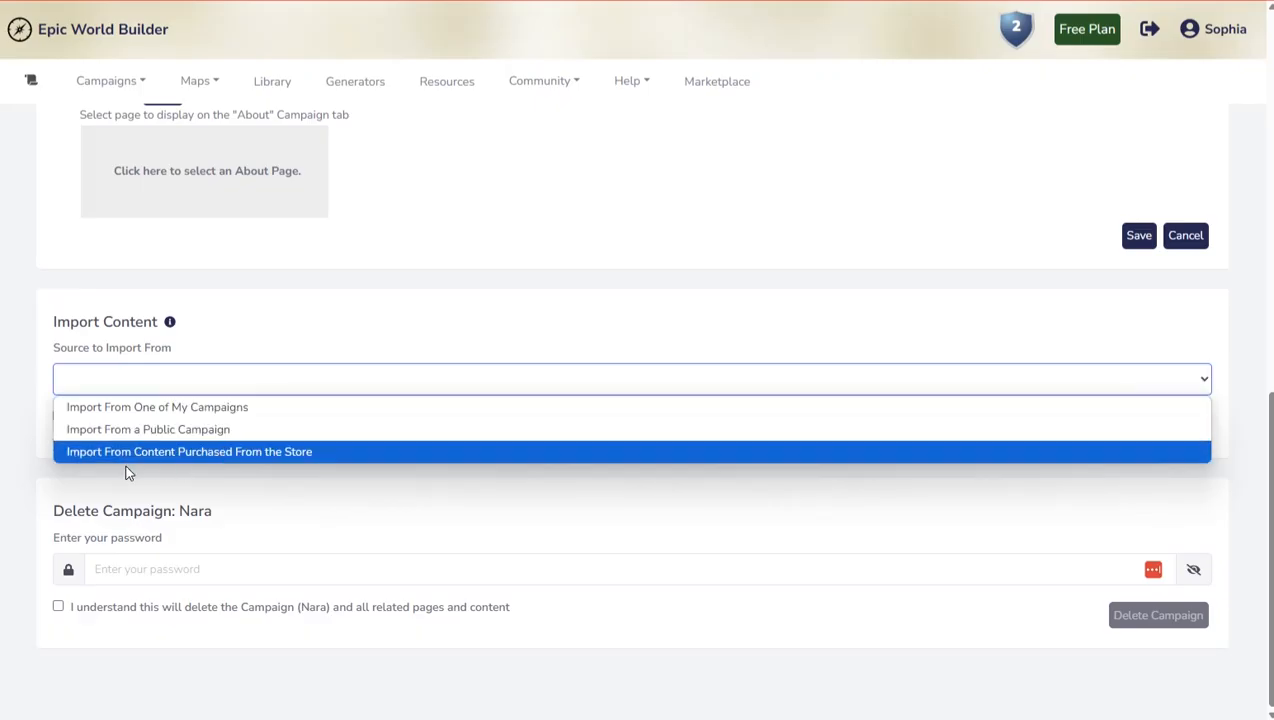
left_click(342, 322)
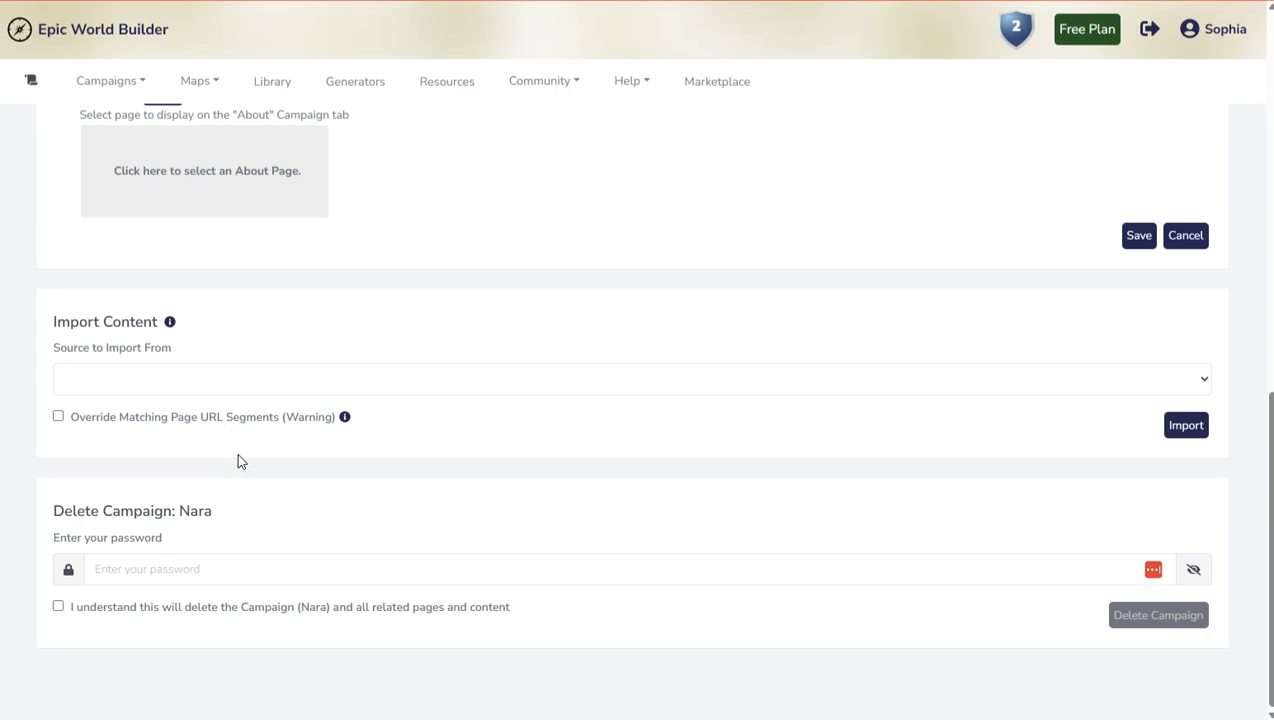
left_click(344, 418)
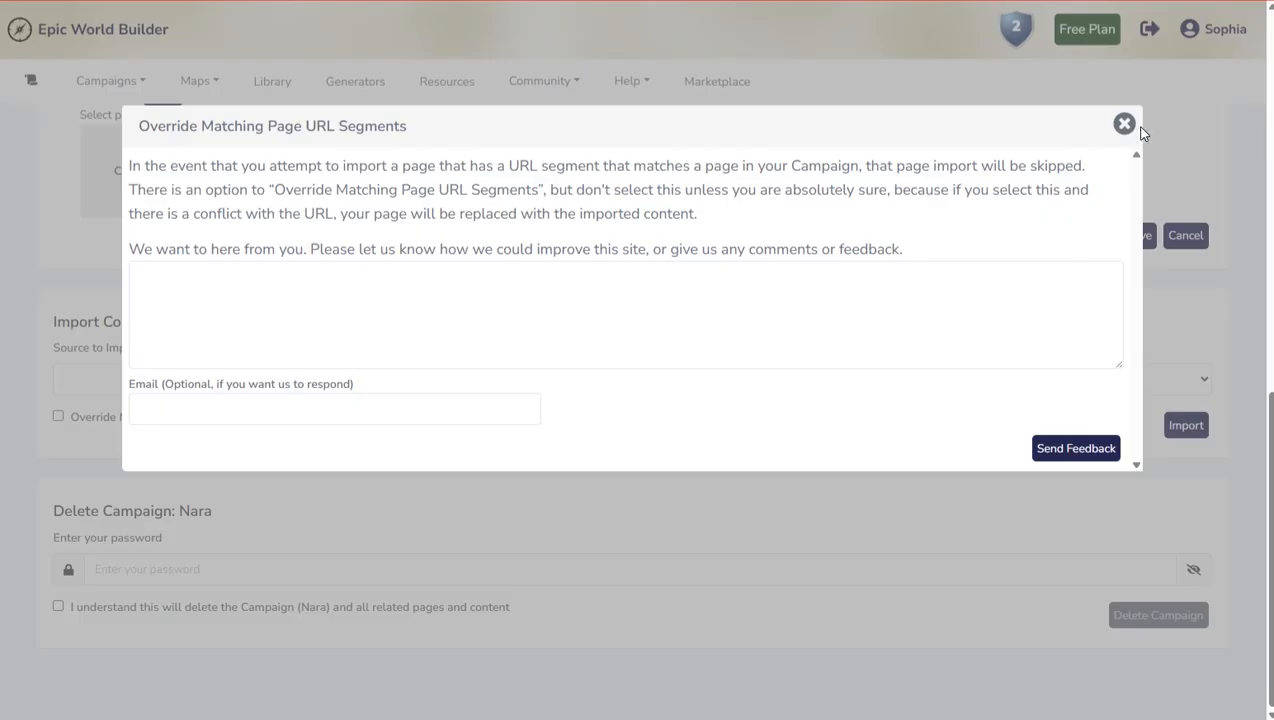
left_click(1126, 125)
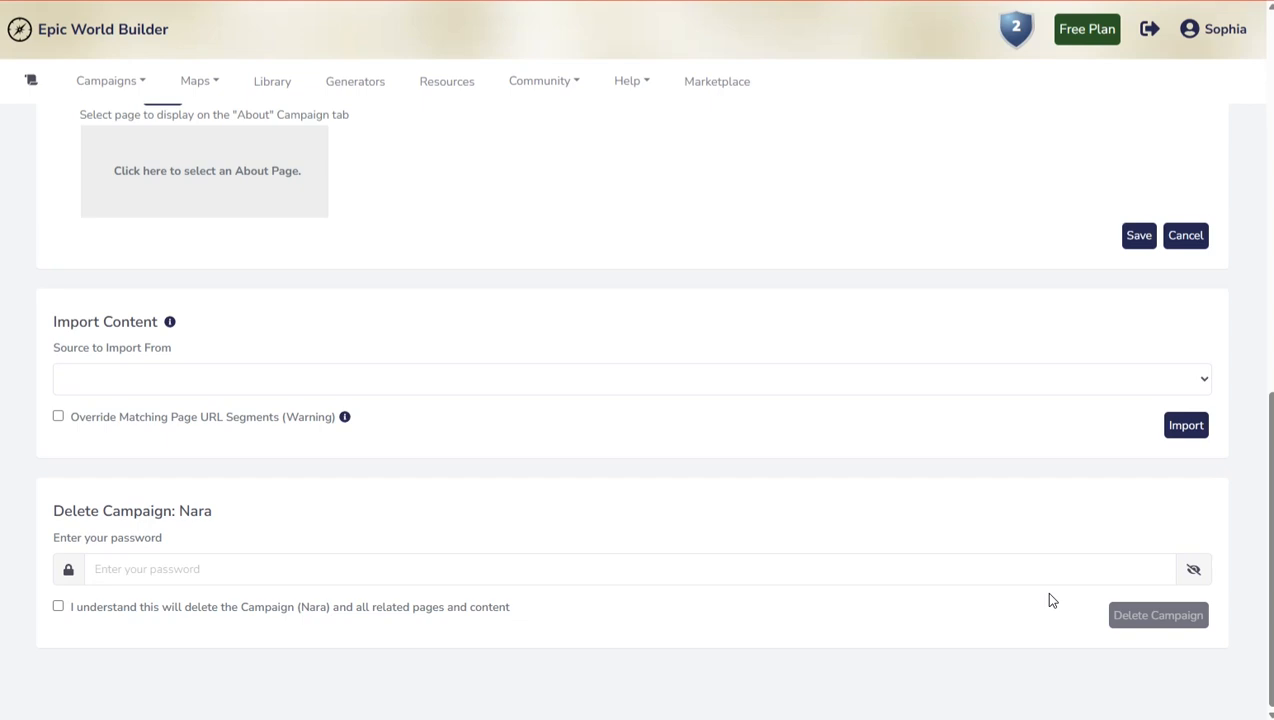
Step: Return to Nara's overview, open page creation and look over the campaign and library page sources
scroll(705, 478, "up", 8)
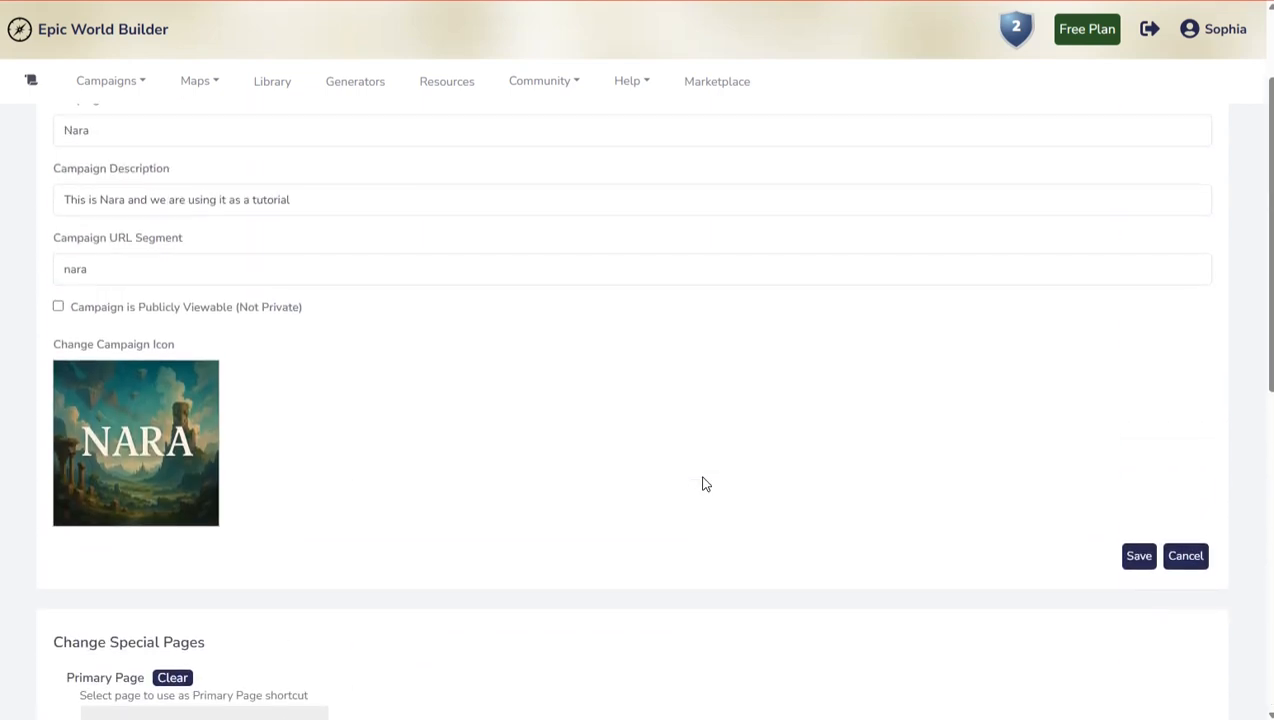
scroll(705, 484, "up", 2)
left_click(1212, 152)
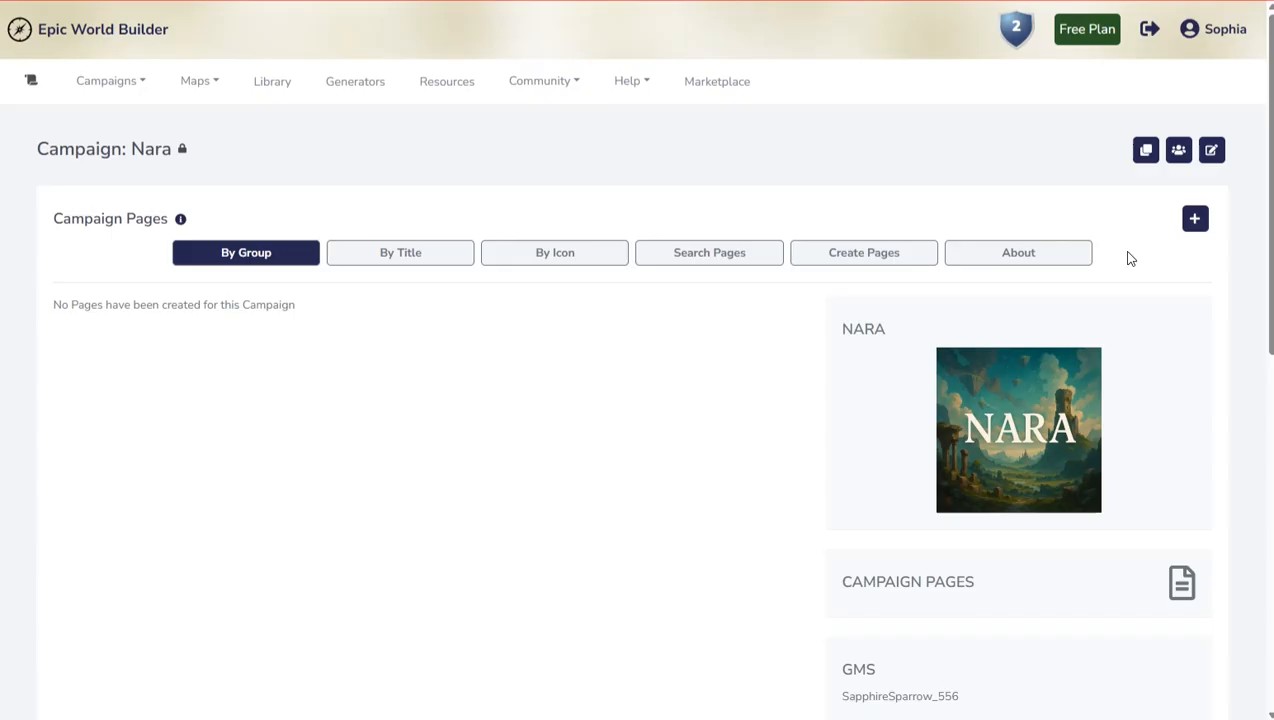
left_click(853, 252)
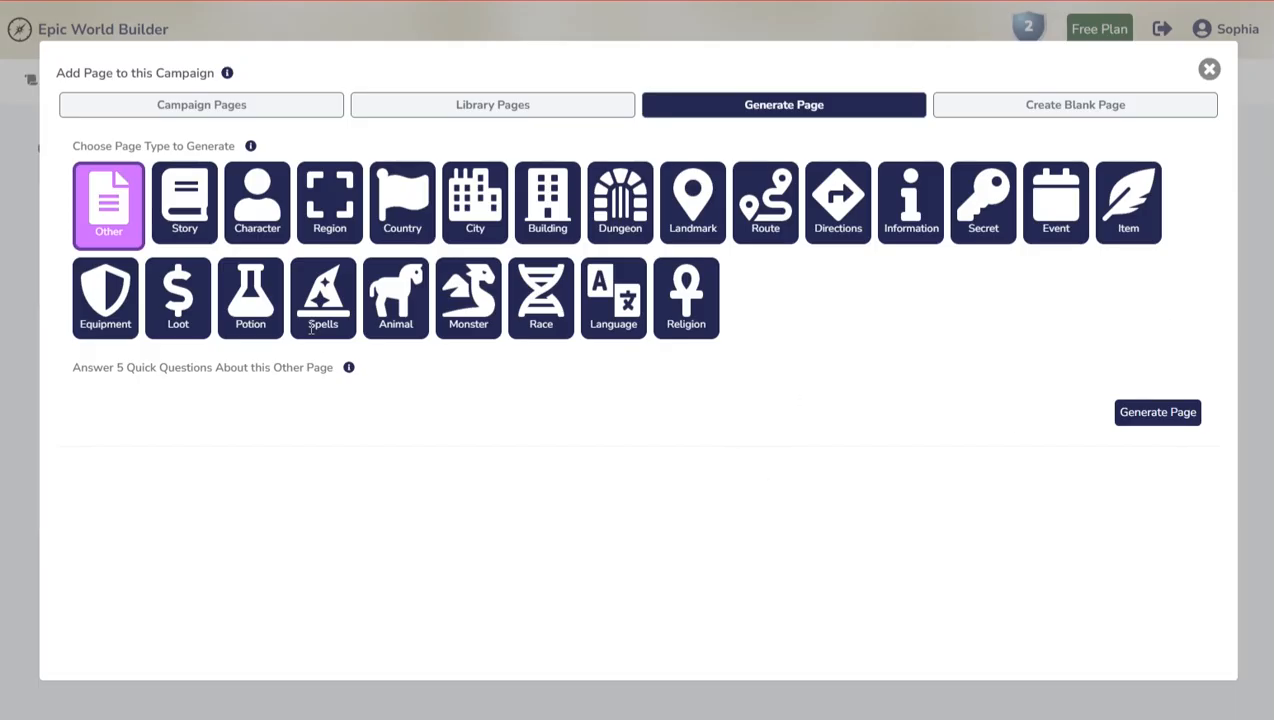
left_click(213, 104)
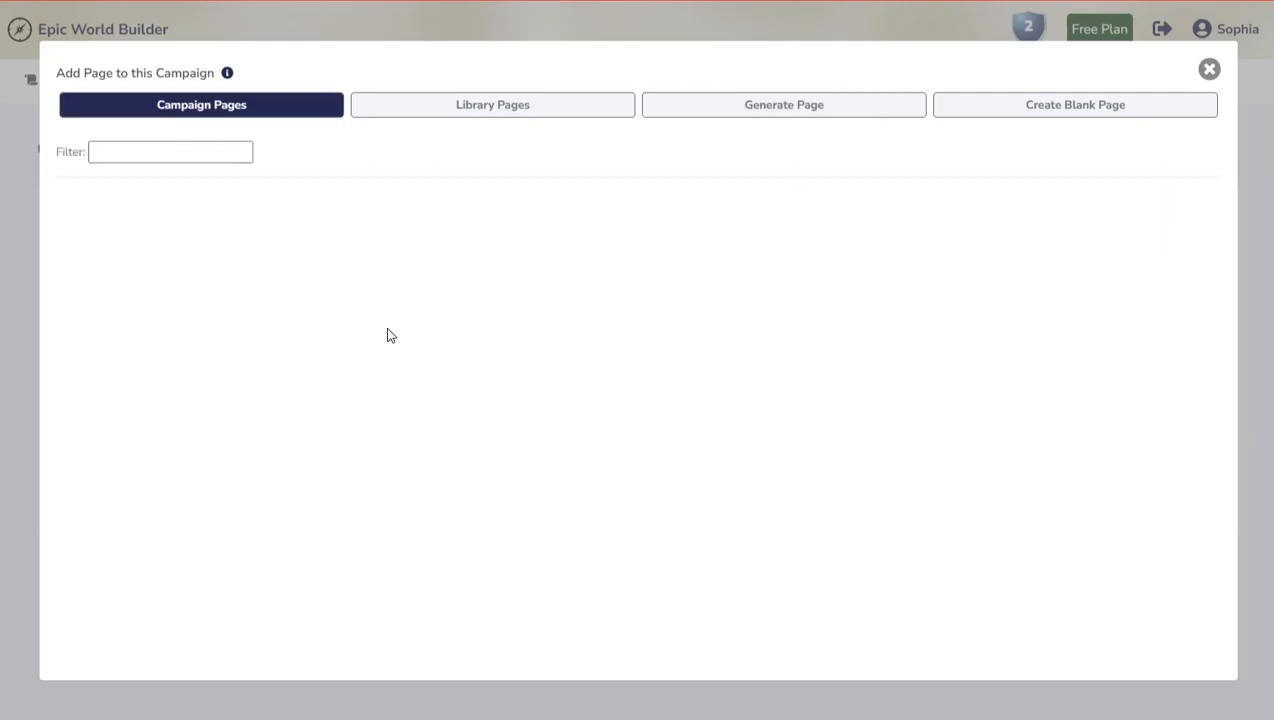
left_click(549, 107)
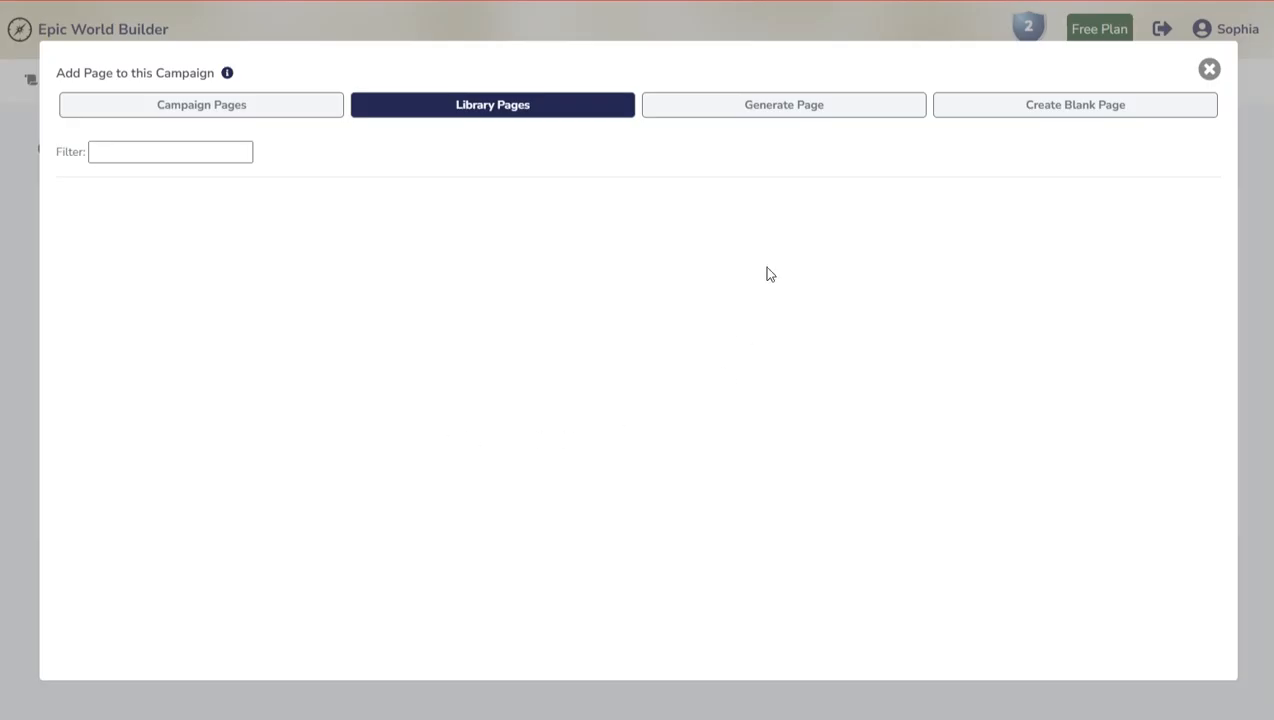
left_click(463, 118)
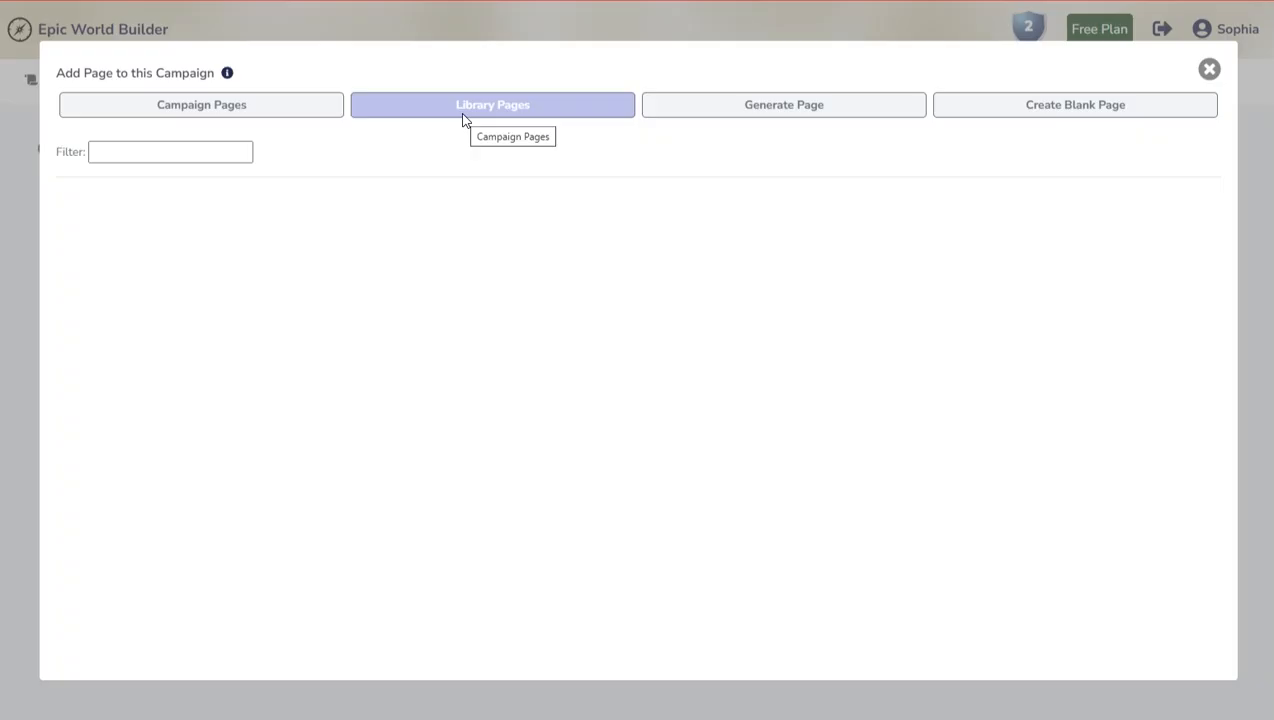
Step: Set up a generated page of type Character with the gender Male
left_click(785, 110)
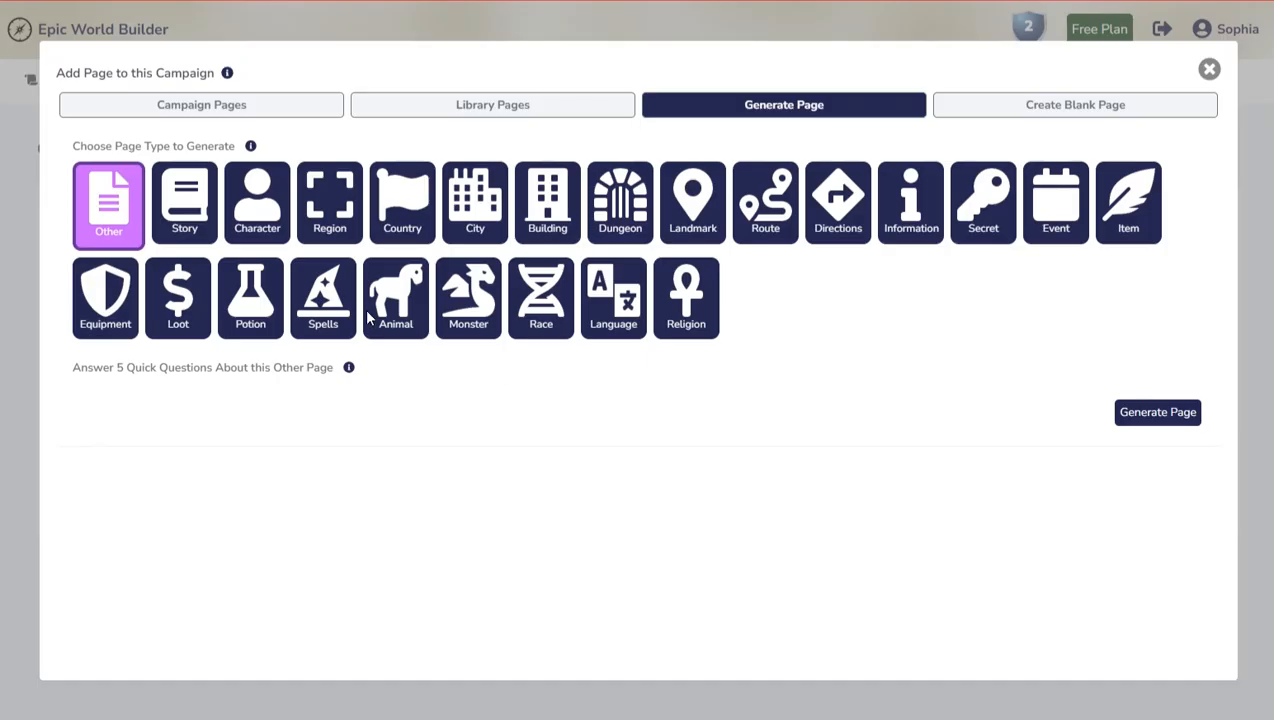
left_click(260, 214)
left_click(420, 437)
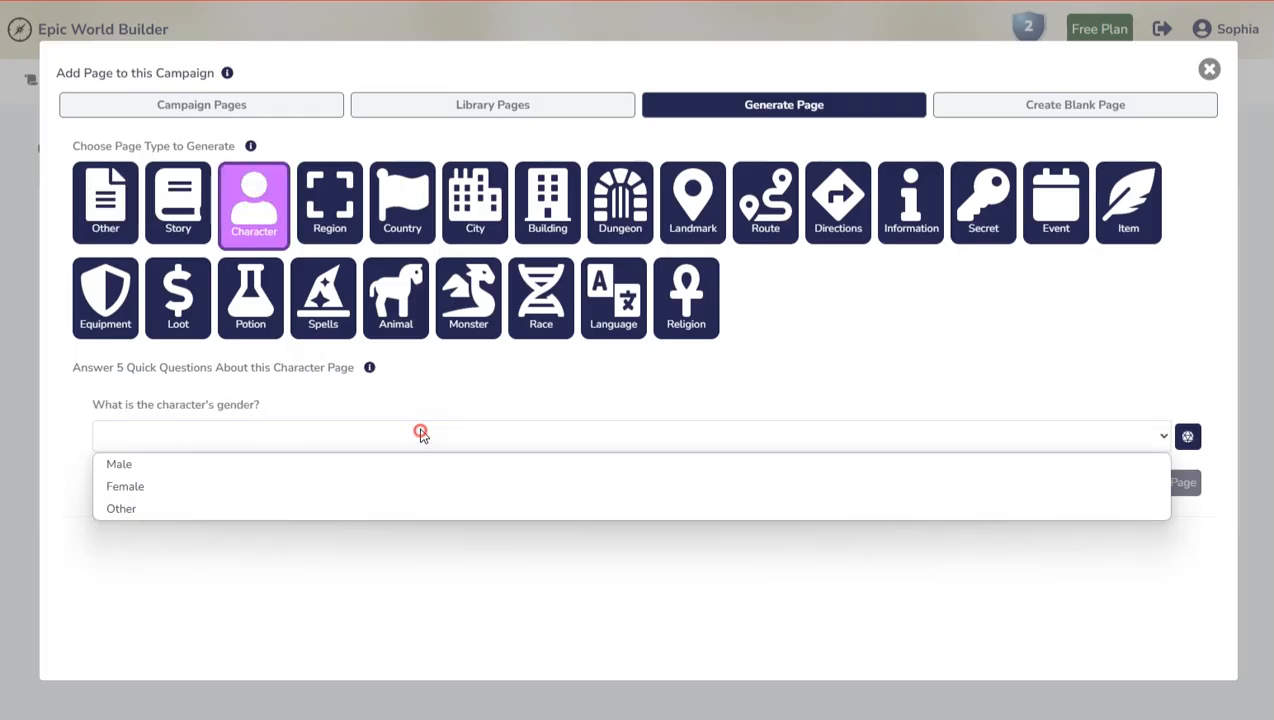
left_click(401, 461)
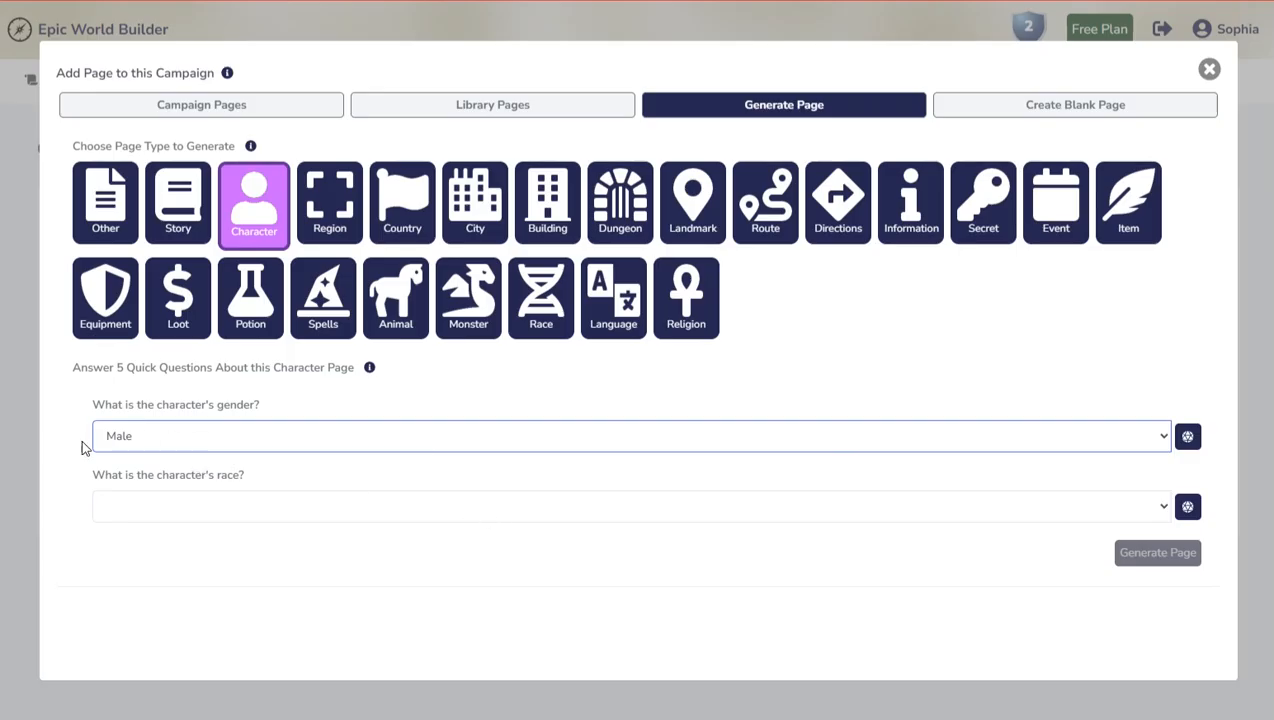
Step: Randomize the character's race several times
left_click(1188, 507)
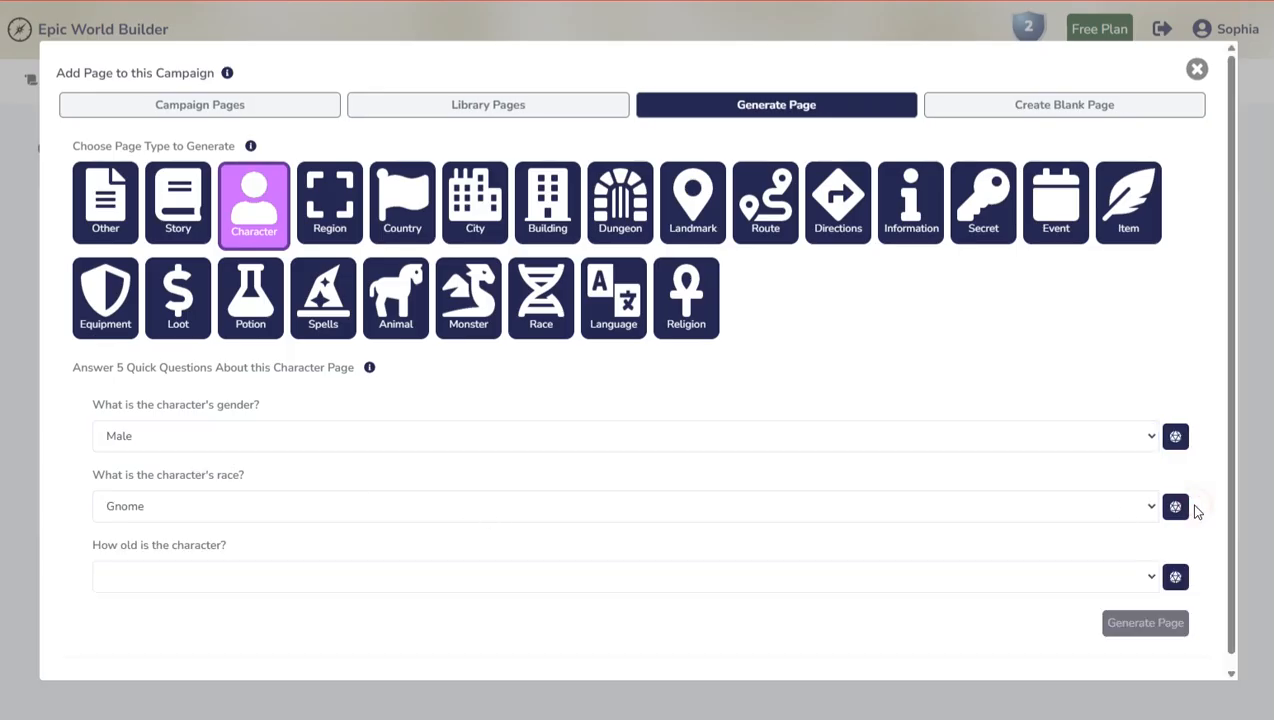
left_click(1176, 508)
left_click(1176, 508)
left_click(1176, 508)
left_click(1176, 508)
Step: Set the character's race to Human
left_click(768, 506)
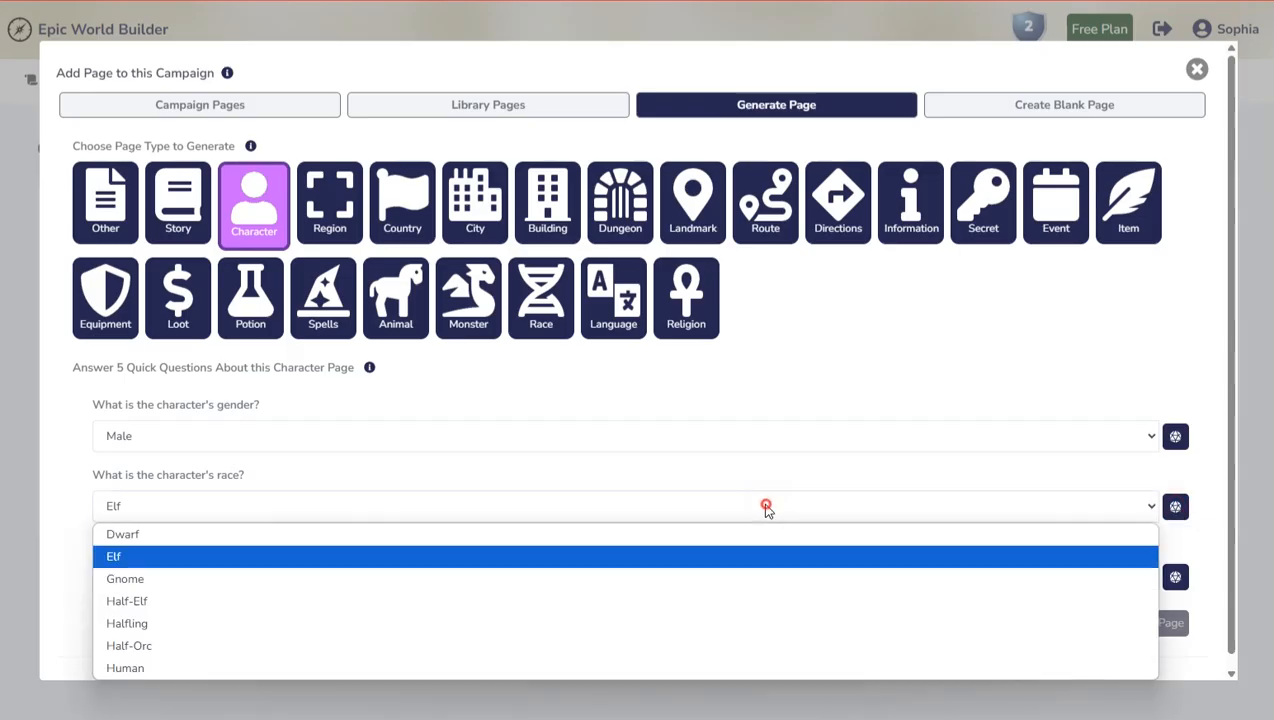
left_click(171, 668)
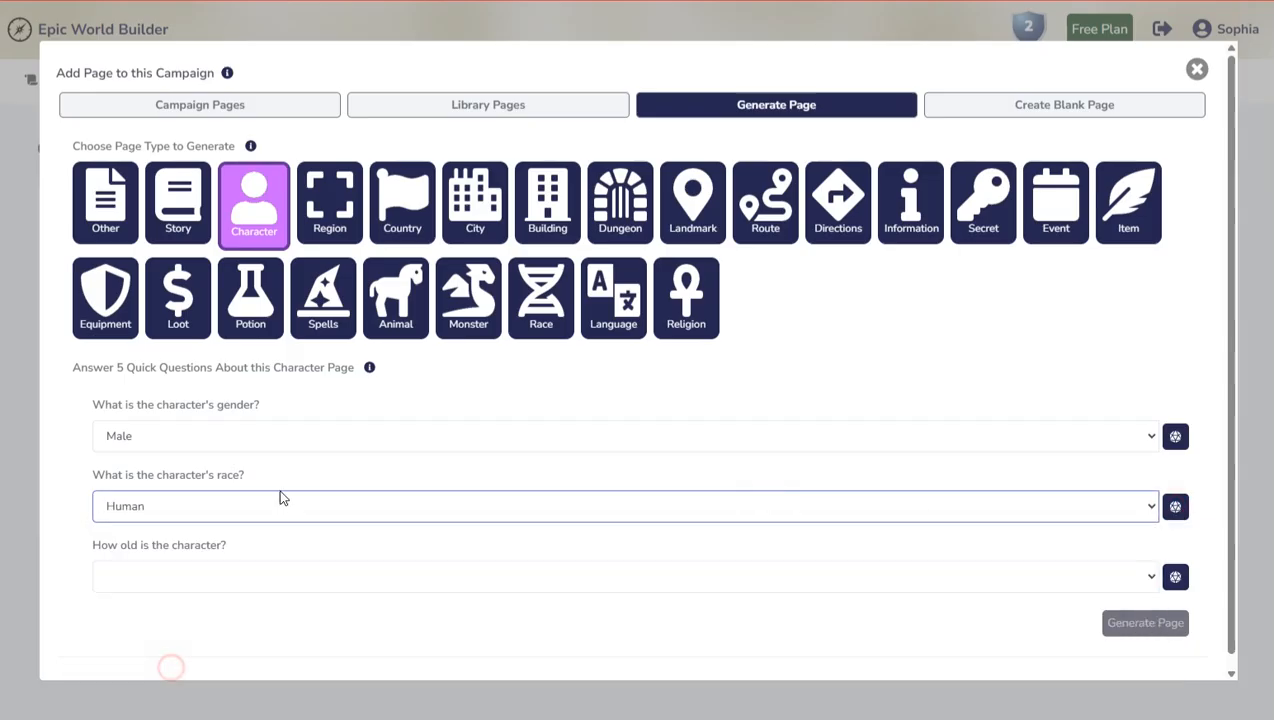
Step: Set the character's age to Elderly
left_click(921, 576)
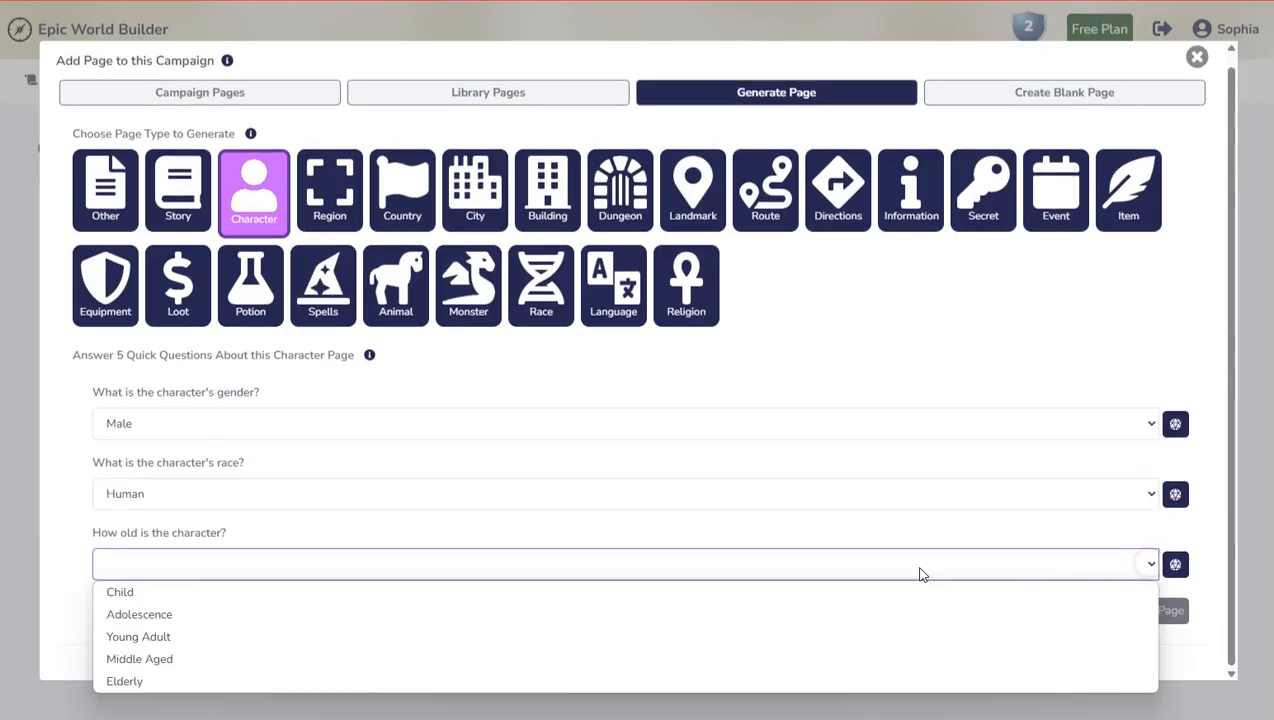
left_click(401, 675)
scroll(753, 472, "down", 1)
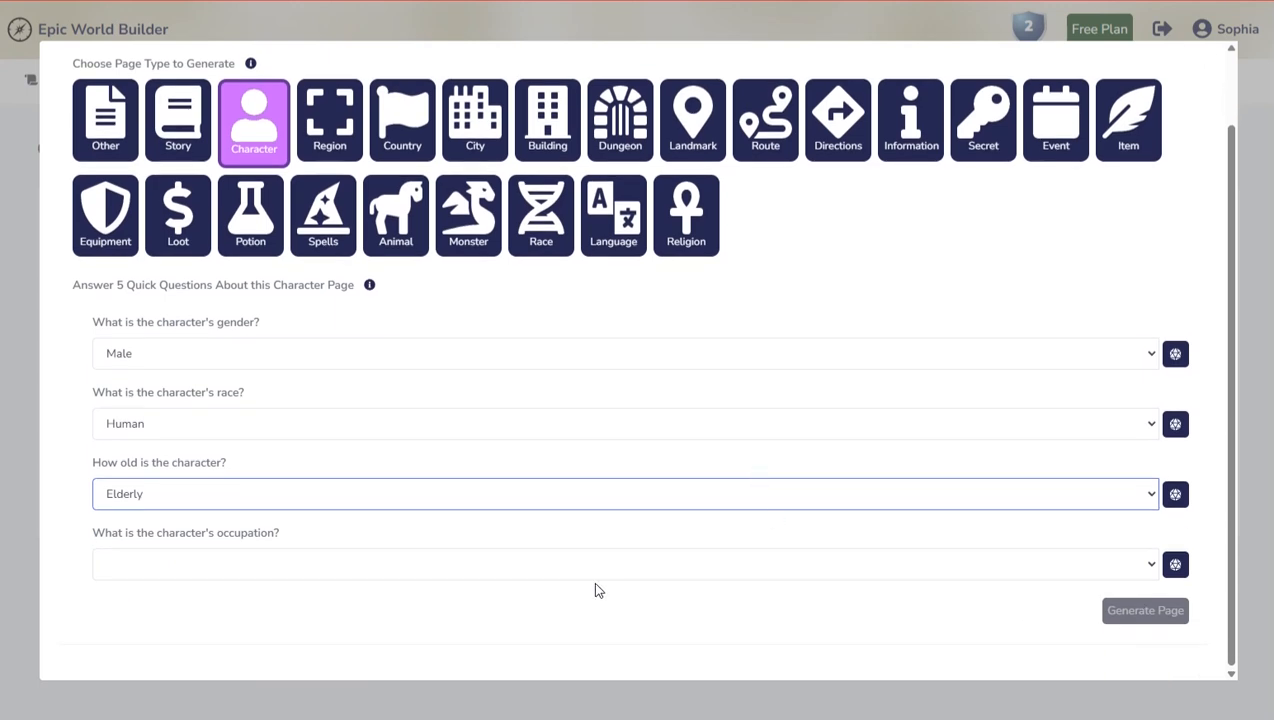
Step: Fill in the character's occupation and personality with random picks
left_click(1150, 564)
left_click(1150, 562)
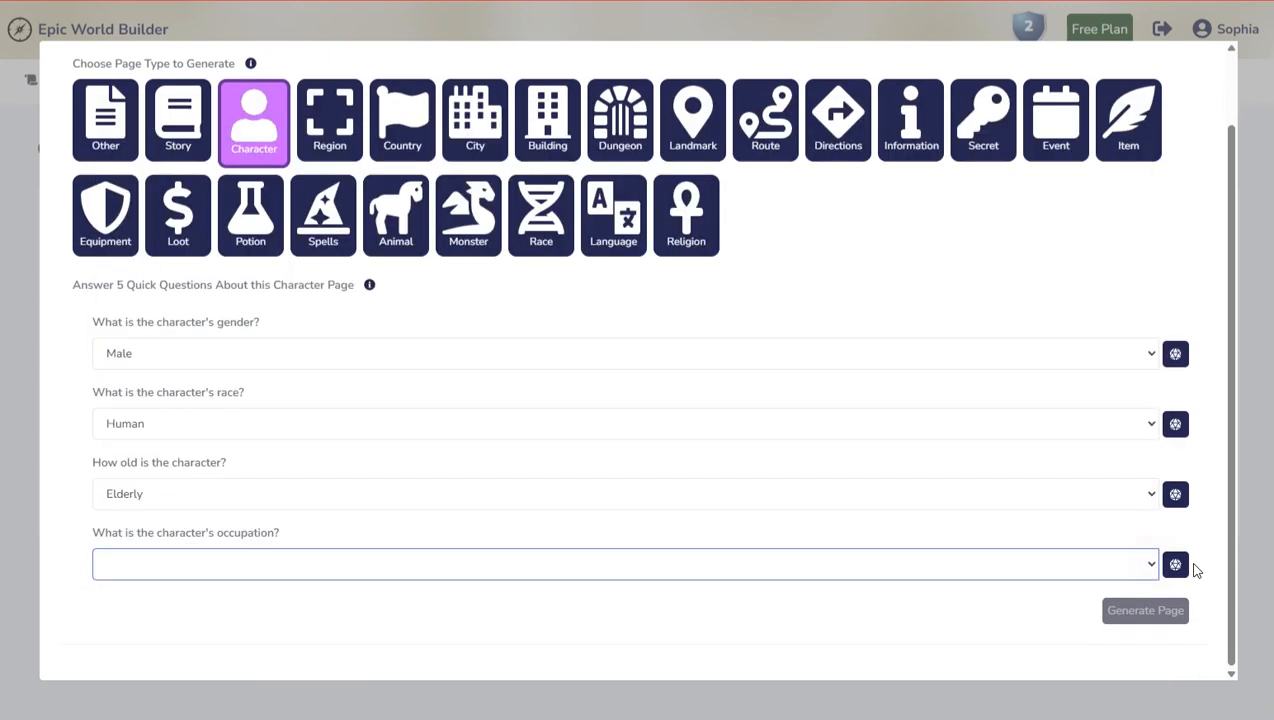
left_click(1175, 564)
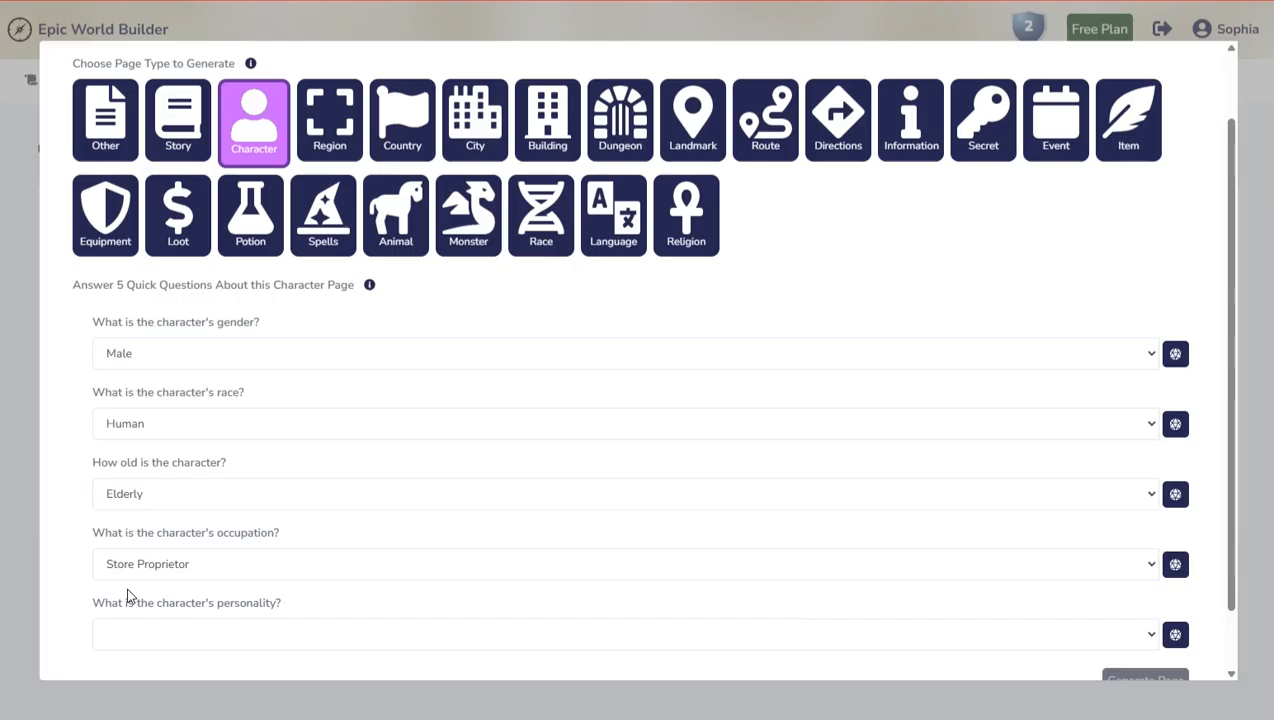
scroll(179, 581, "down", 1)
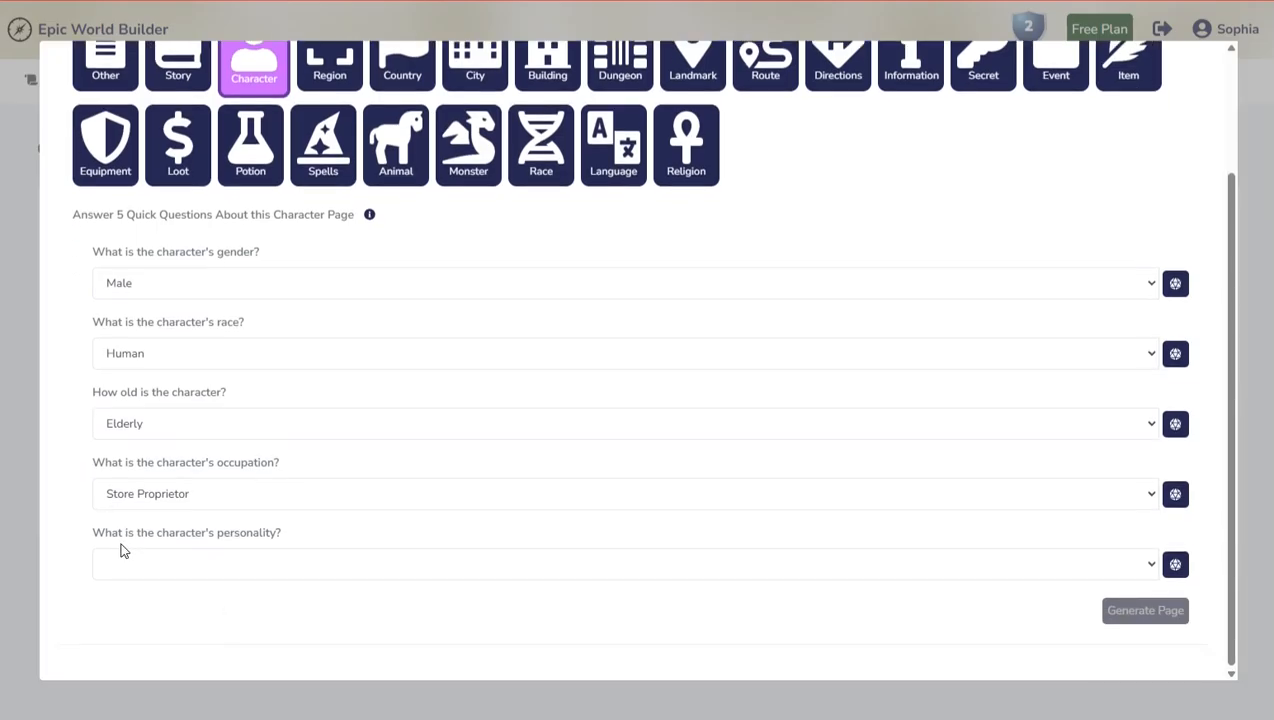
left_click(1175, 564)
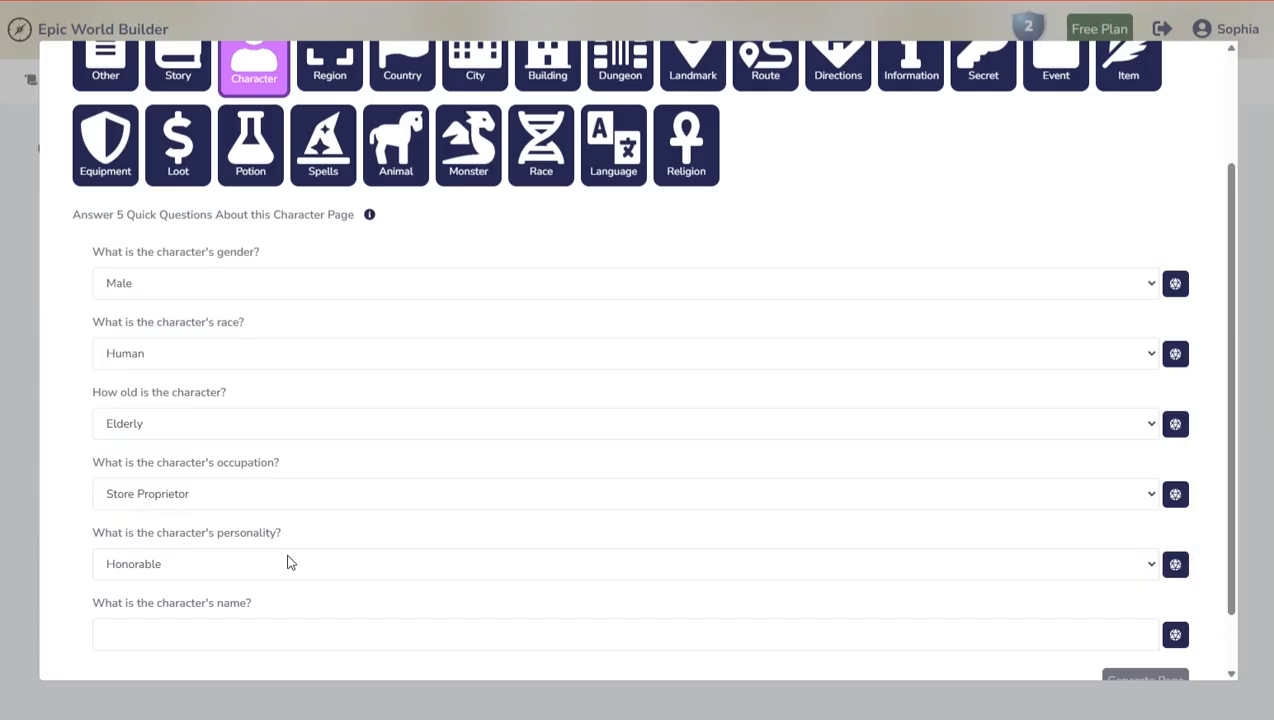
Step: Randomize the character's name twice and generate the character page
scroll(286, 562, "down", 1)
left_click(210, 563)
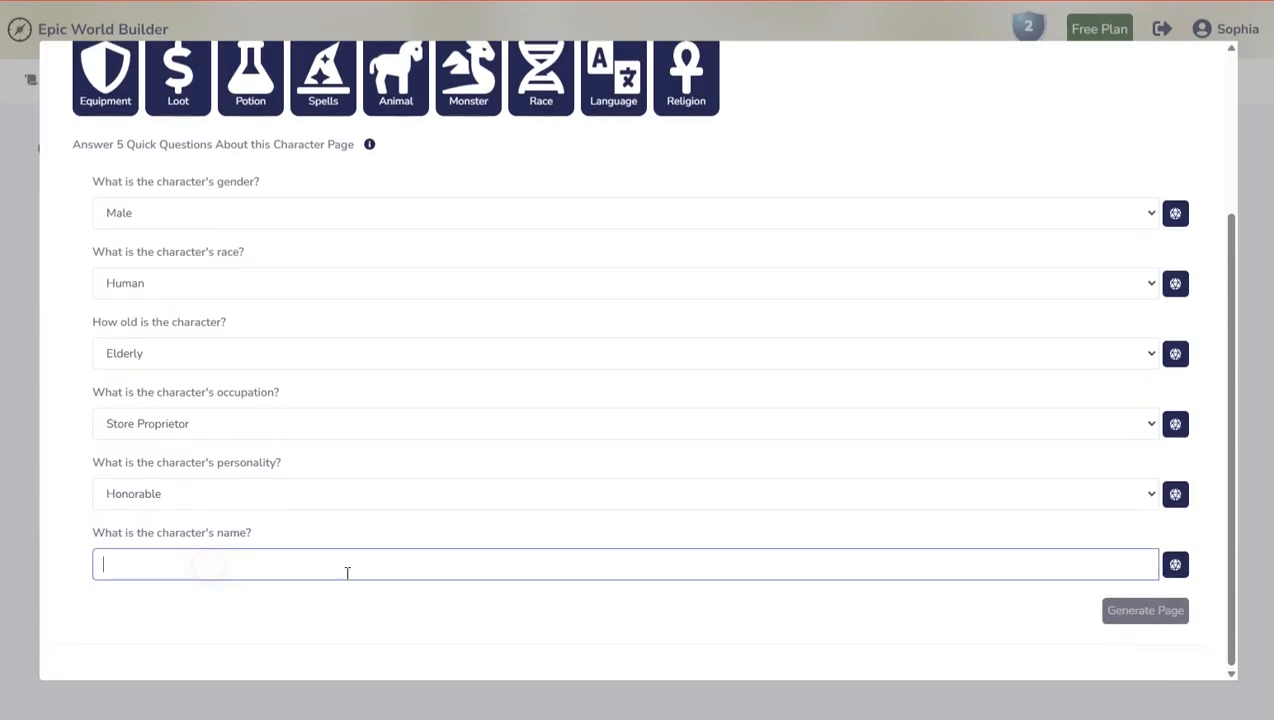
left_click(1175, 565)
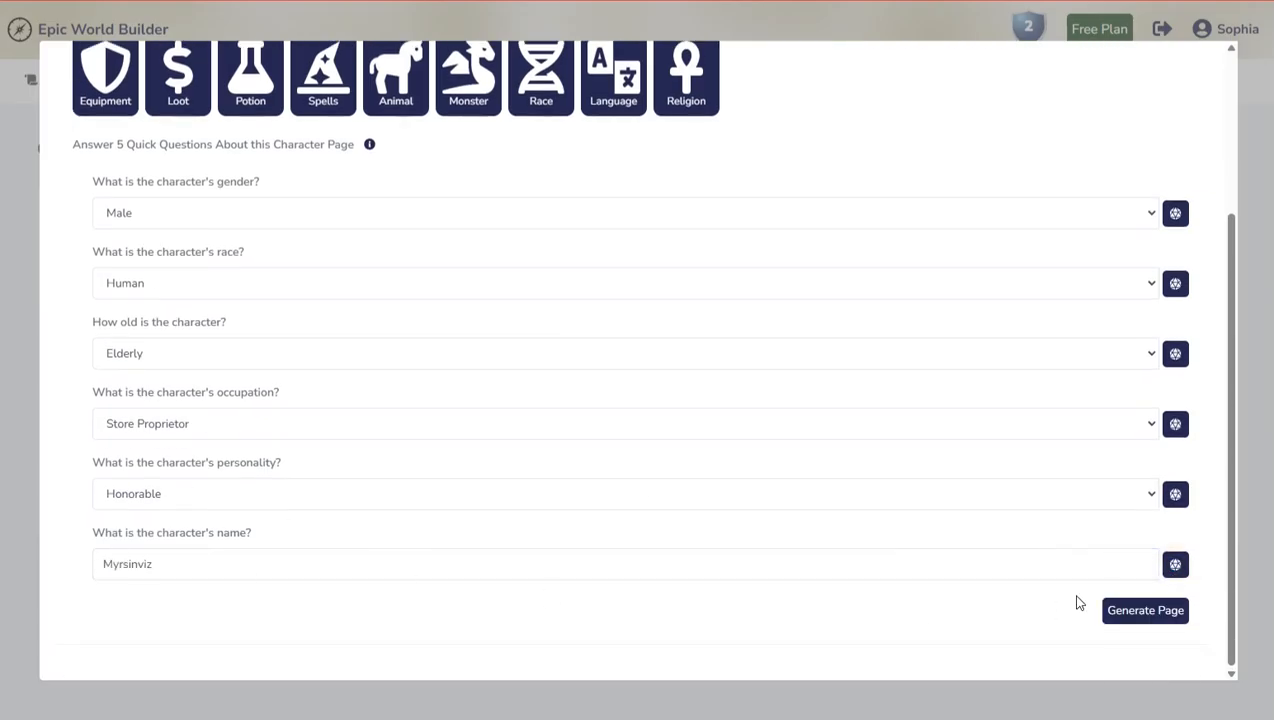
left_click(1180, 567)
left_click(1122, 614)
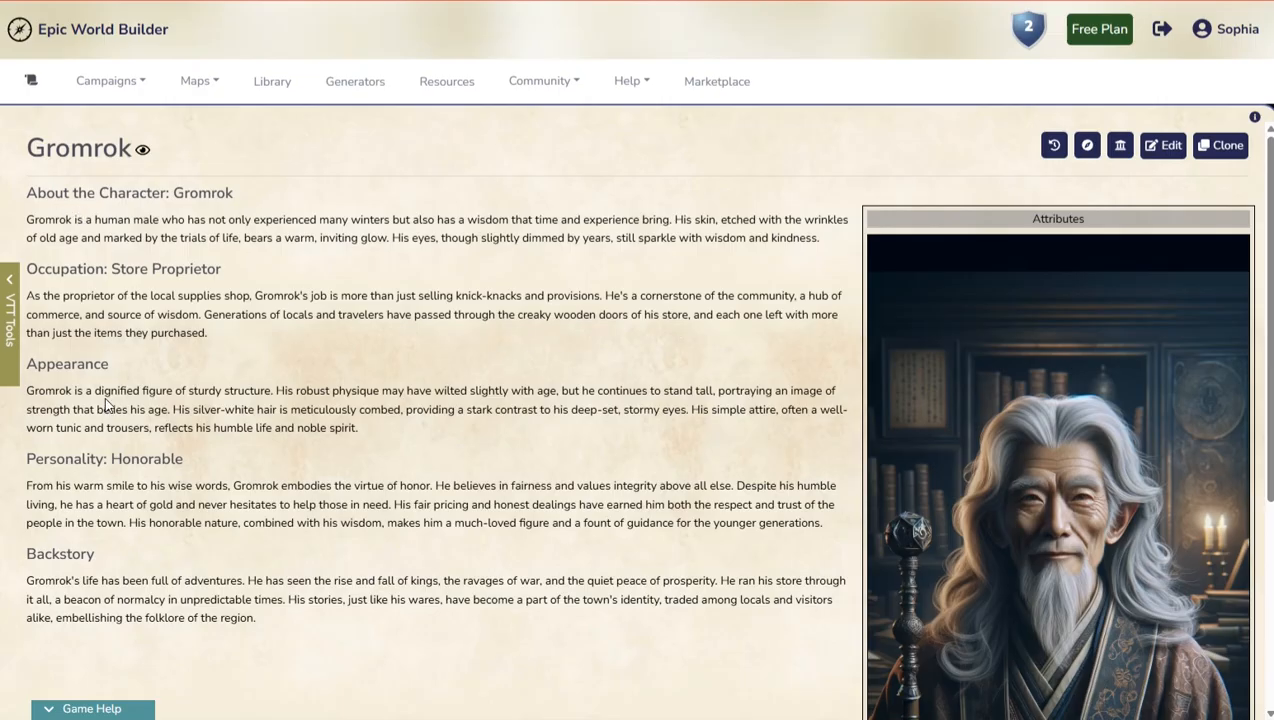
Step: Review Gromrok's generated description, portrait and attributes on the character page
scroll(110, 399, "down", 2)
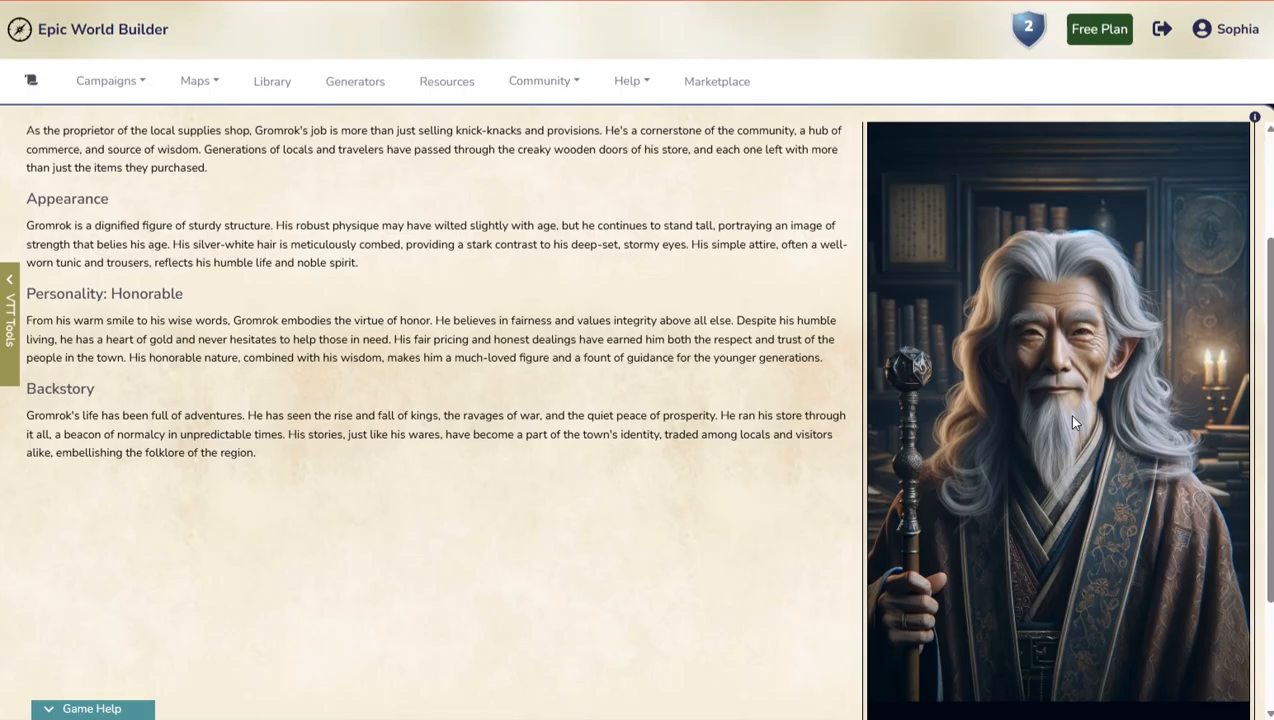
scroll(1067, 418, "down", 2)
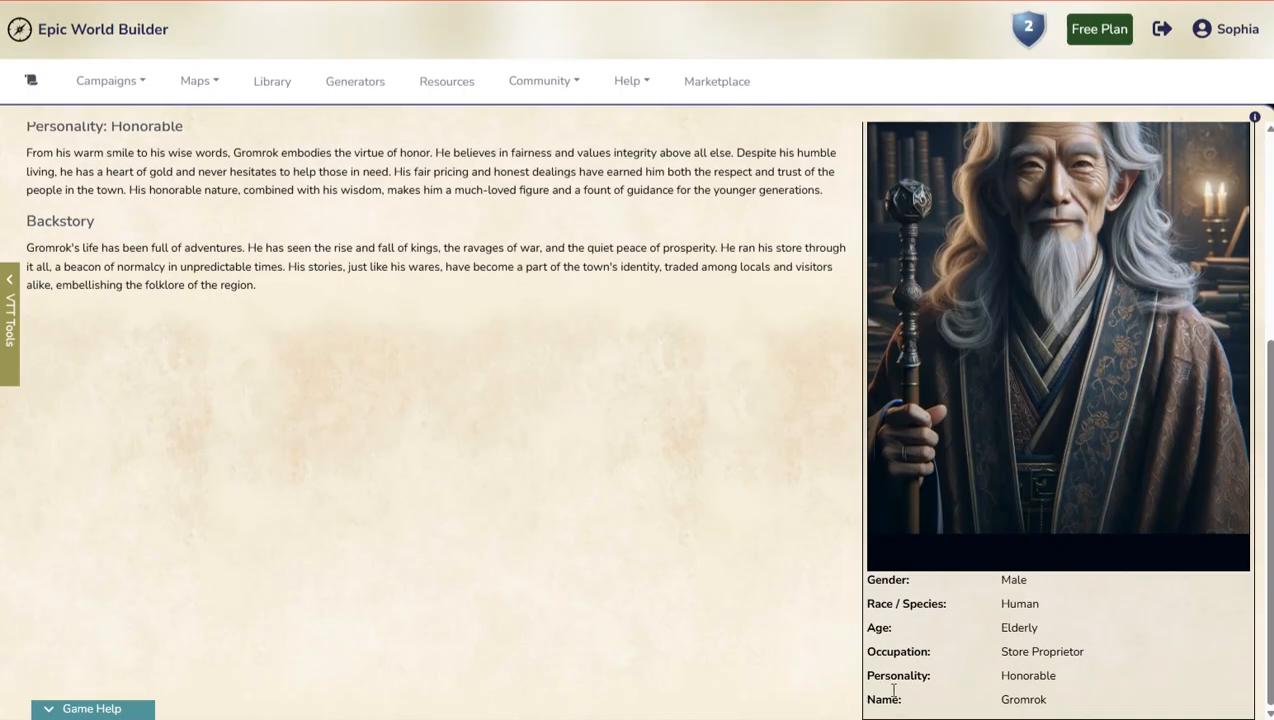
scroll(349, 217, "up", 2)
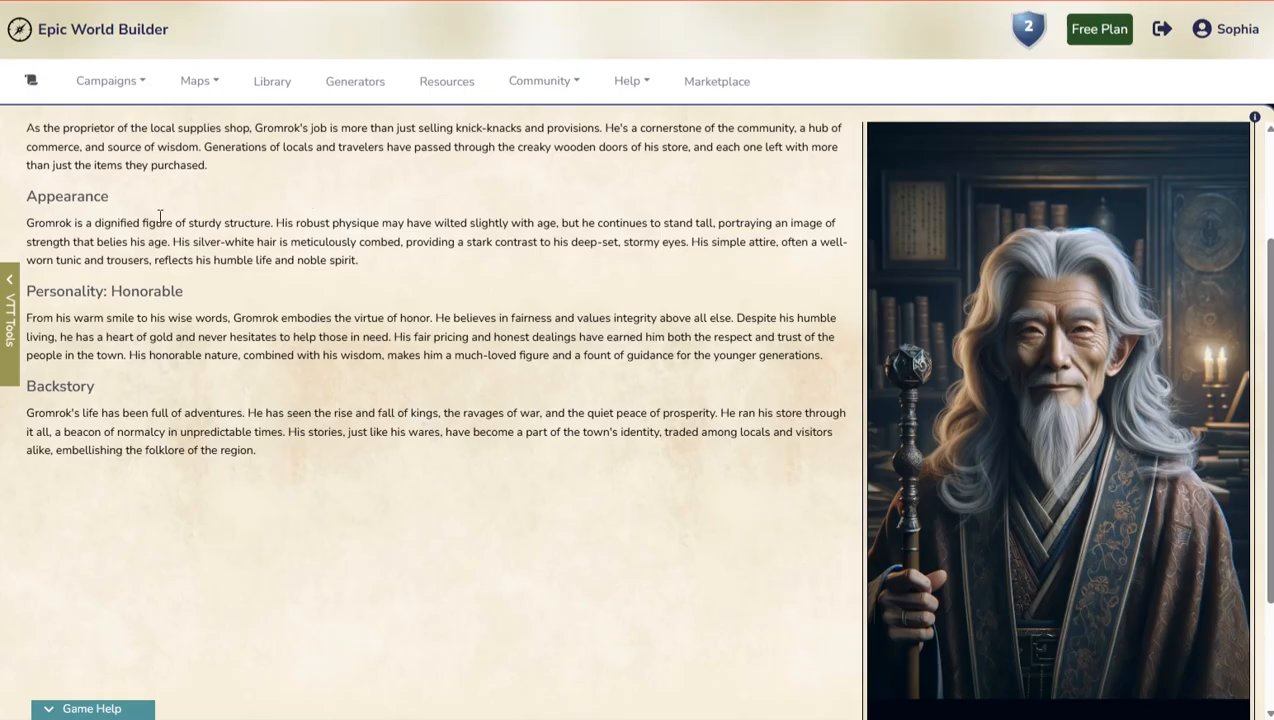
scroll(347, 198, "up", 1)
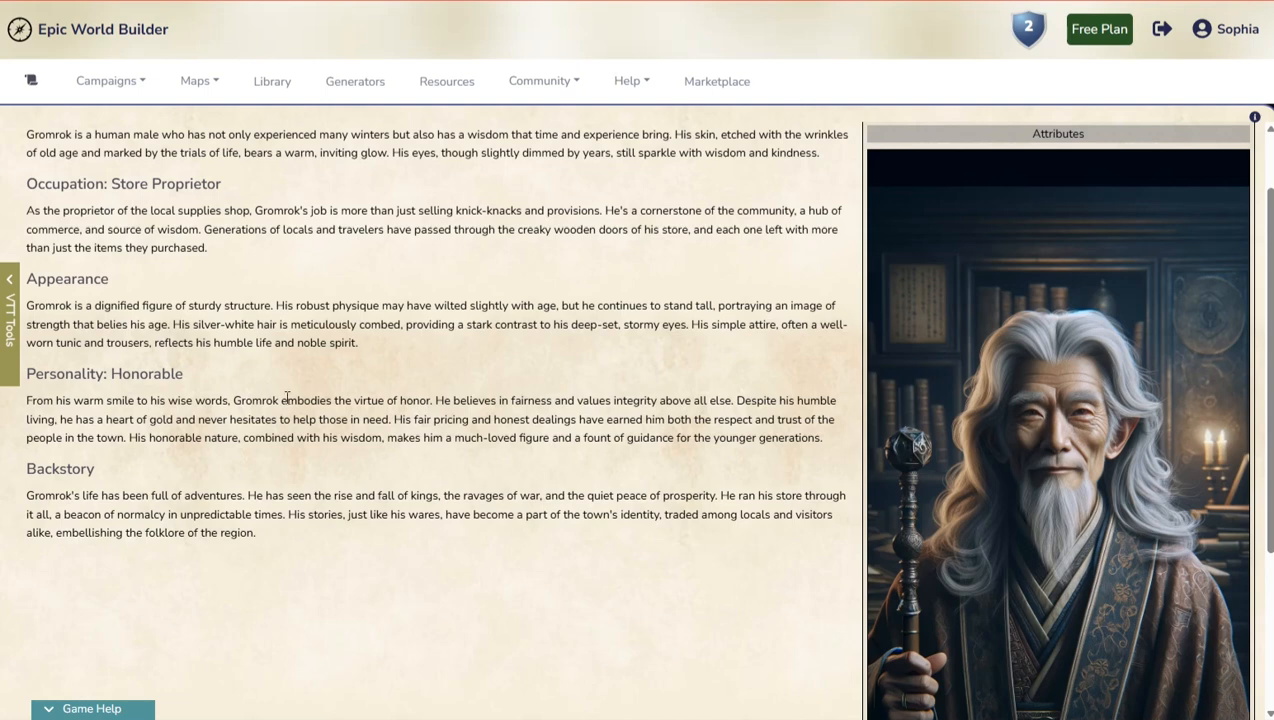
scroll(292, 403, "down", 3)
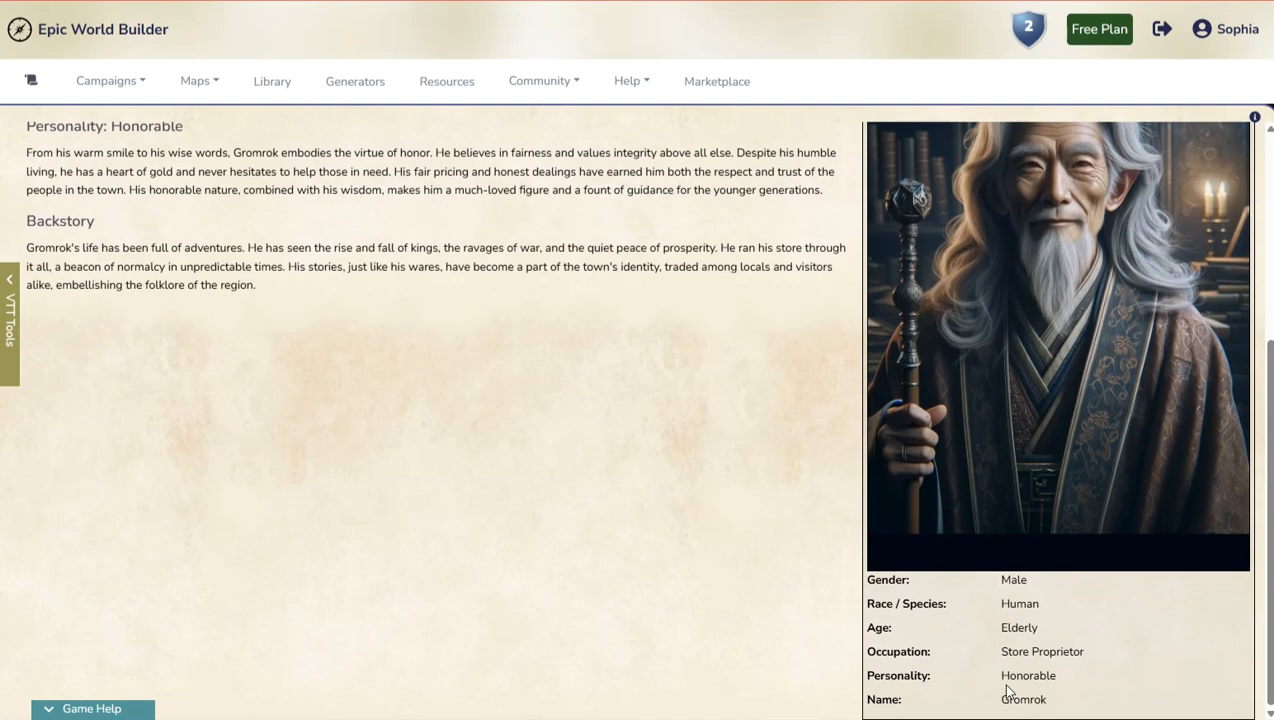
scroll(1008, 690, "up", 3)
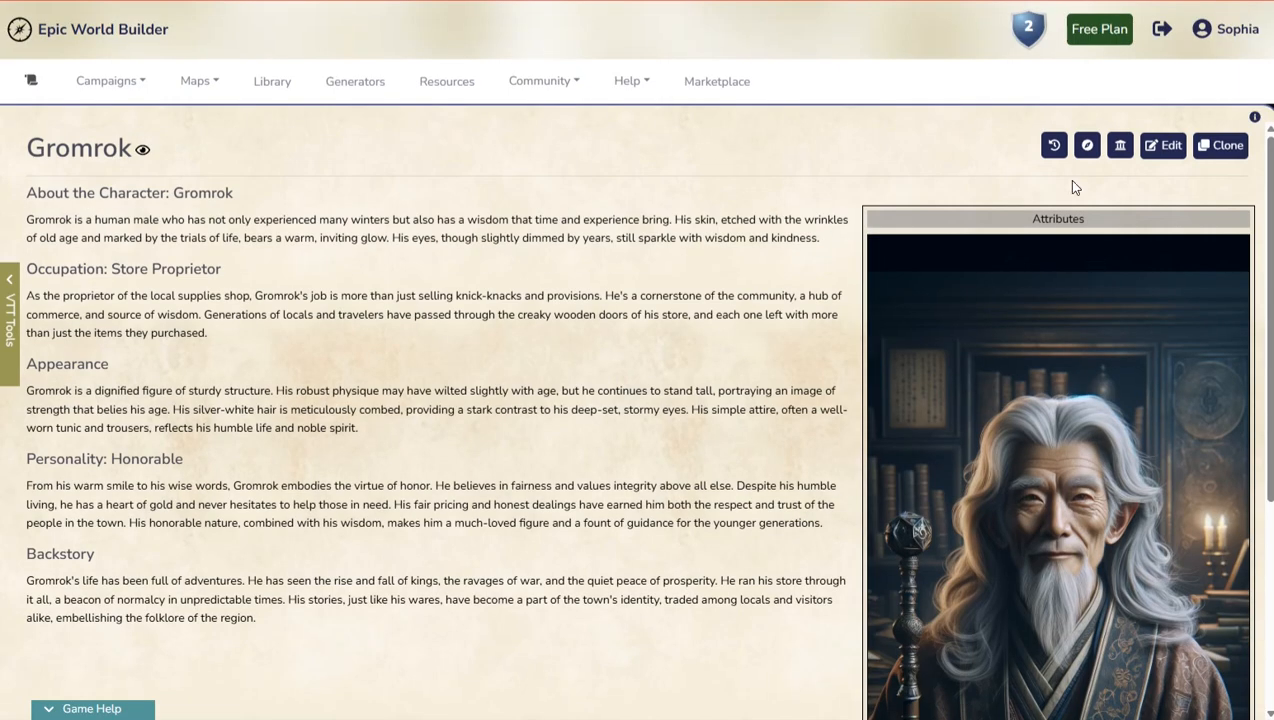
Step: Look at Gromrok's page editor from both the character page and Nara's page list, returning to the campaign overview without editing
left_click(1087, 146)
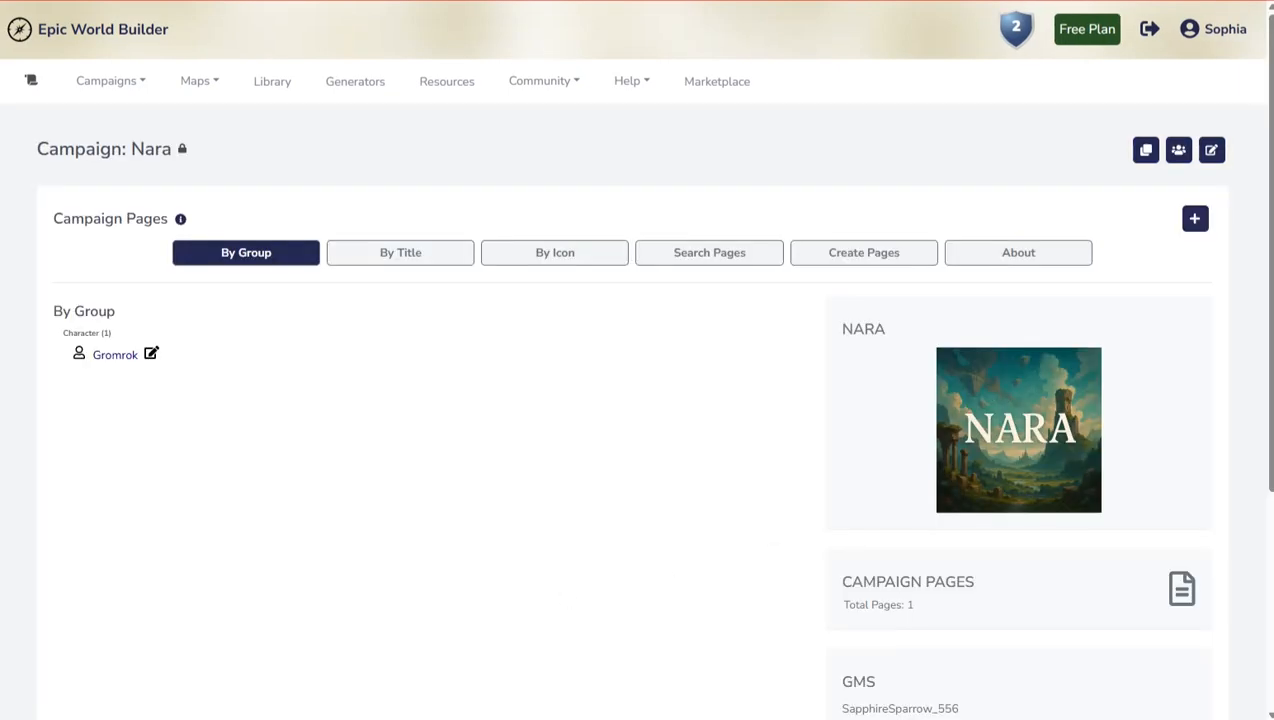
left_click(118, 358)
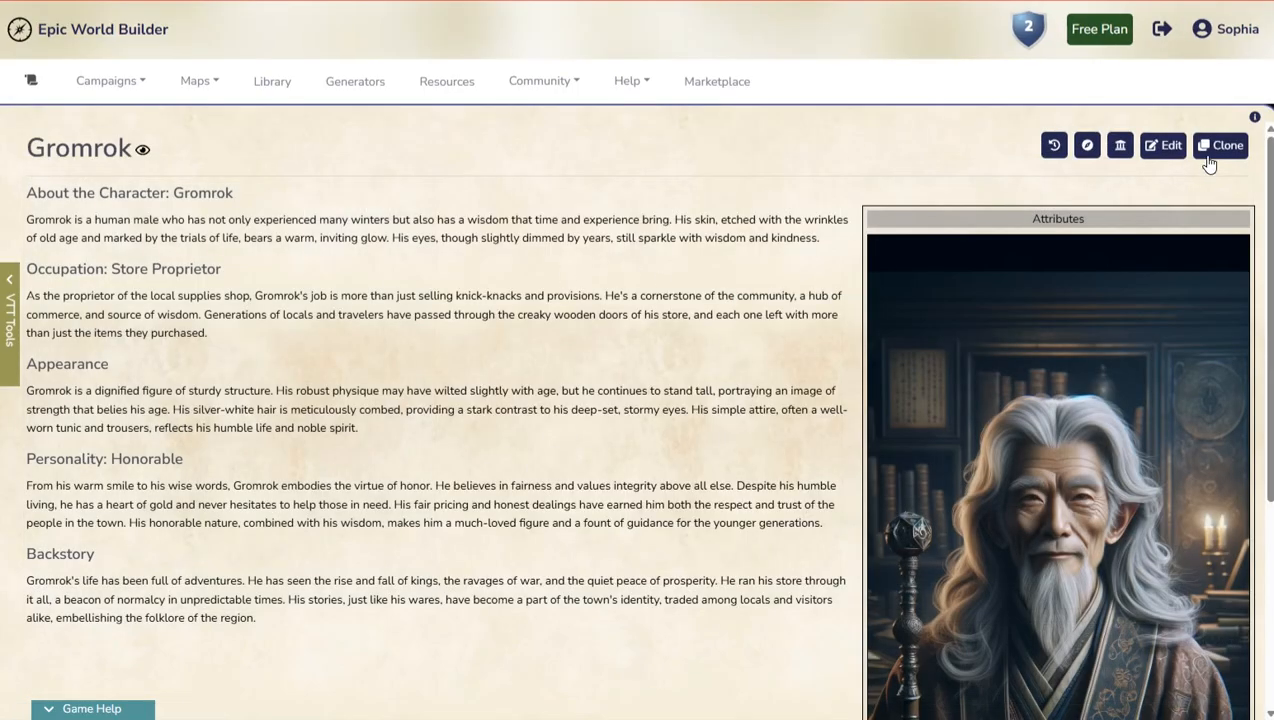
left_click(1170, 148)
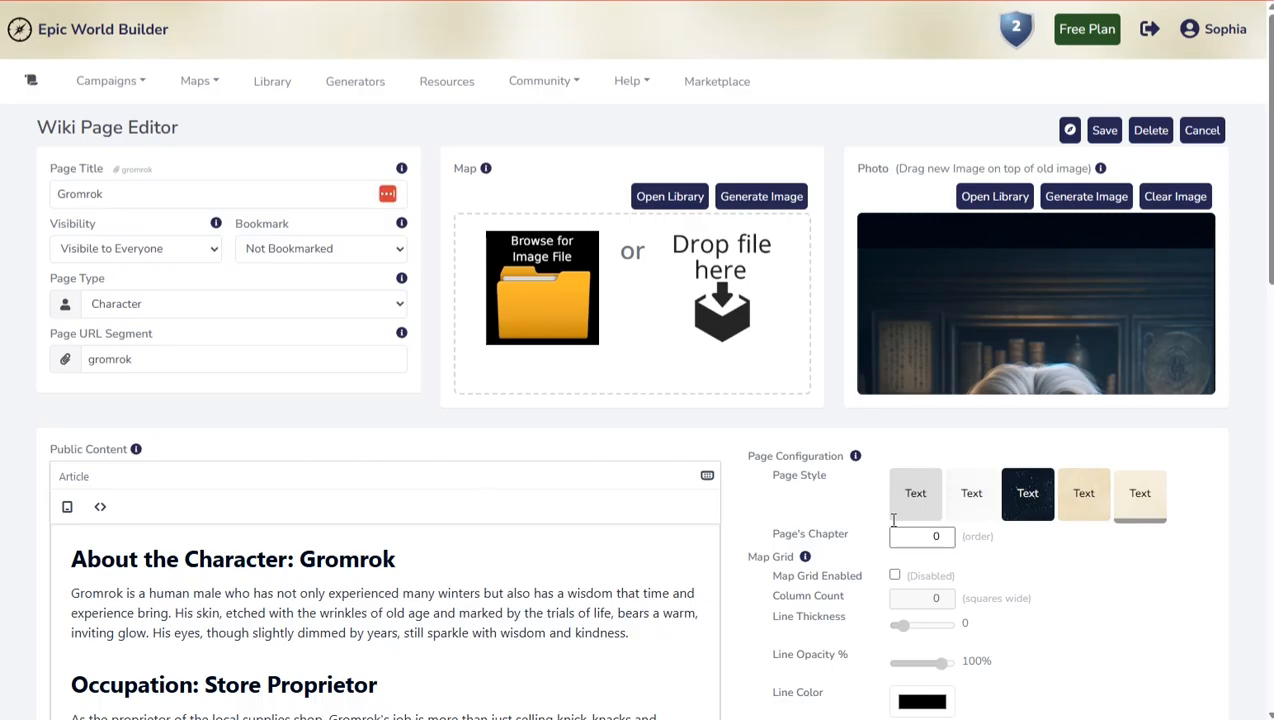
left_click(1202, 131)
left_click(1074, 146)
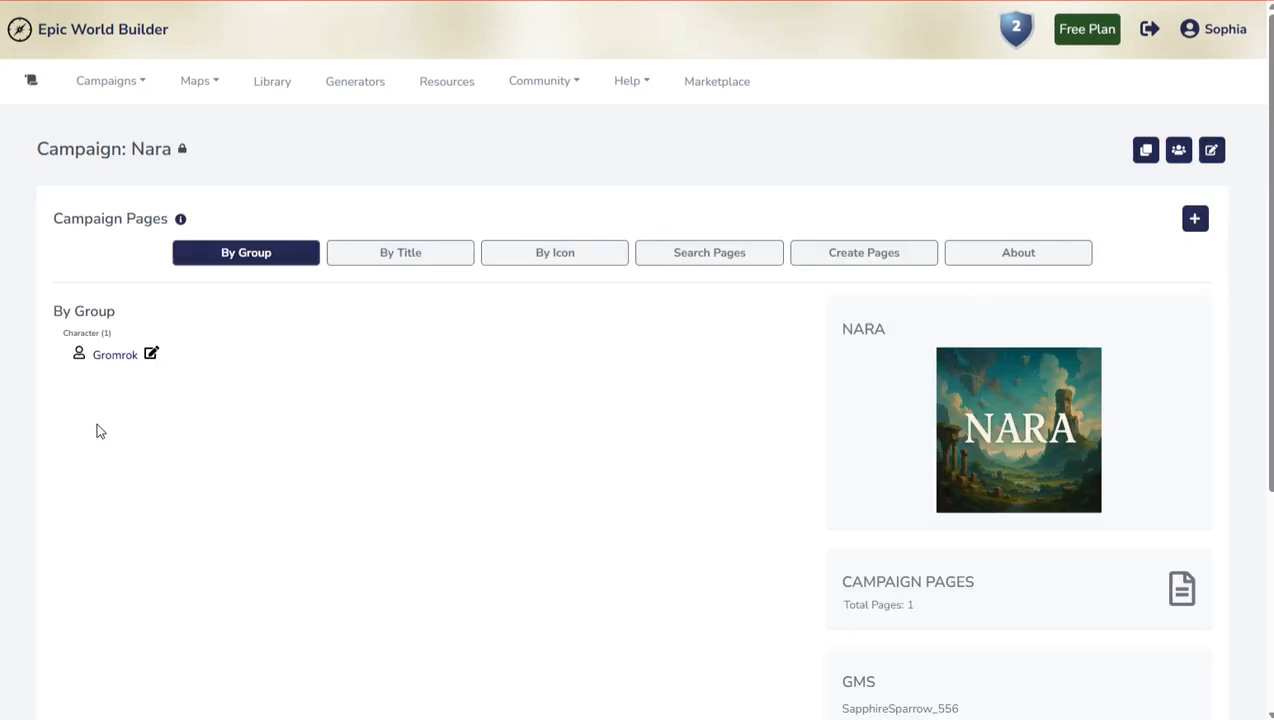
left_click(151, 354)
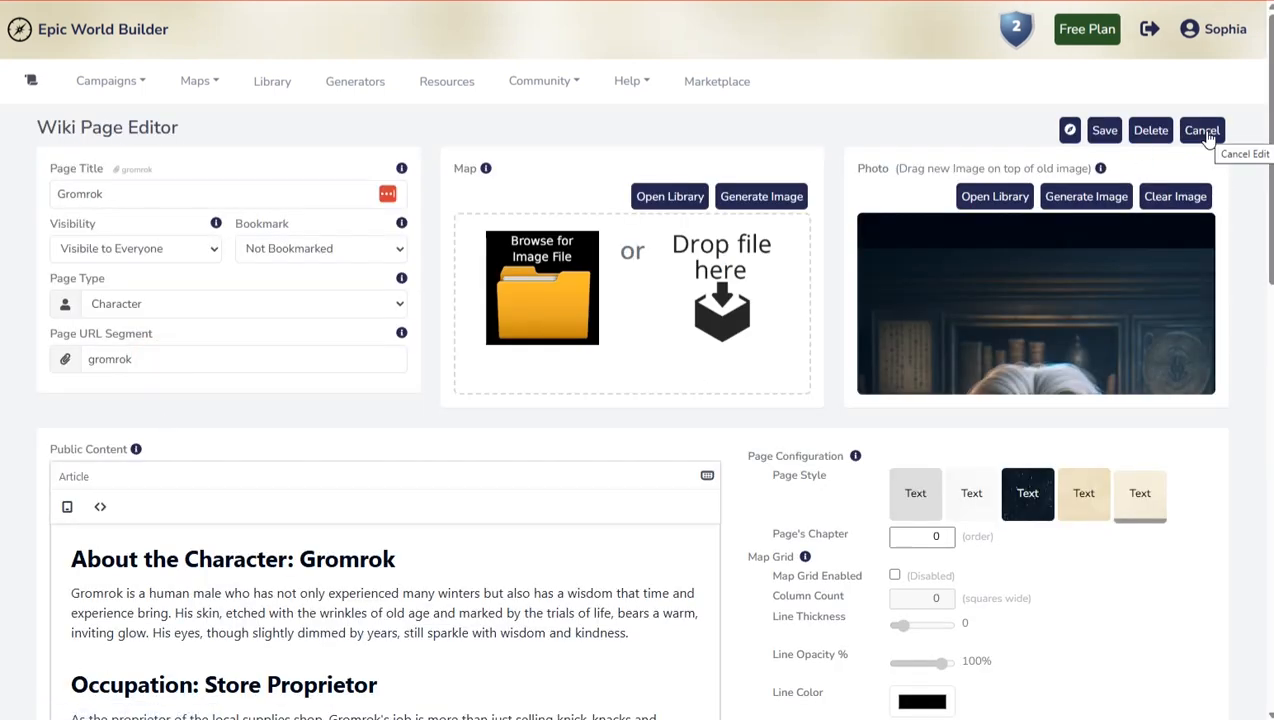
left_click(1070, 131)
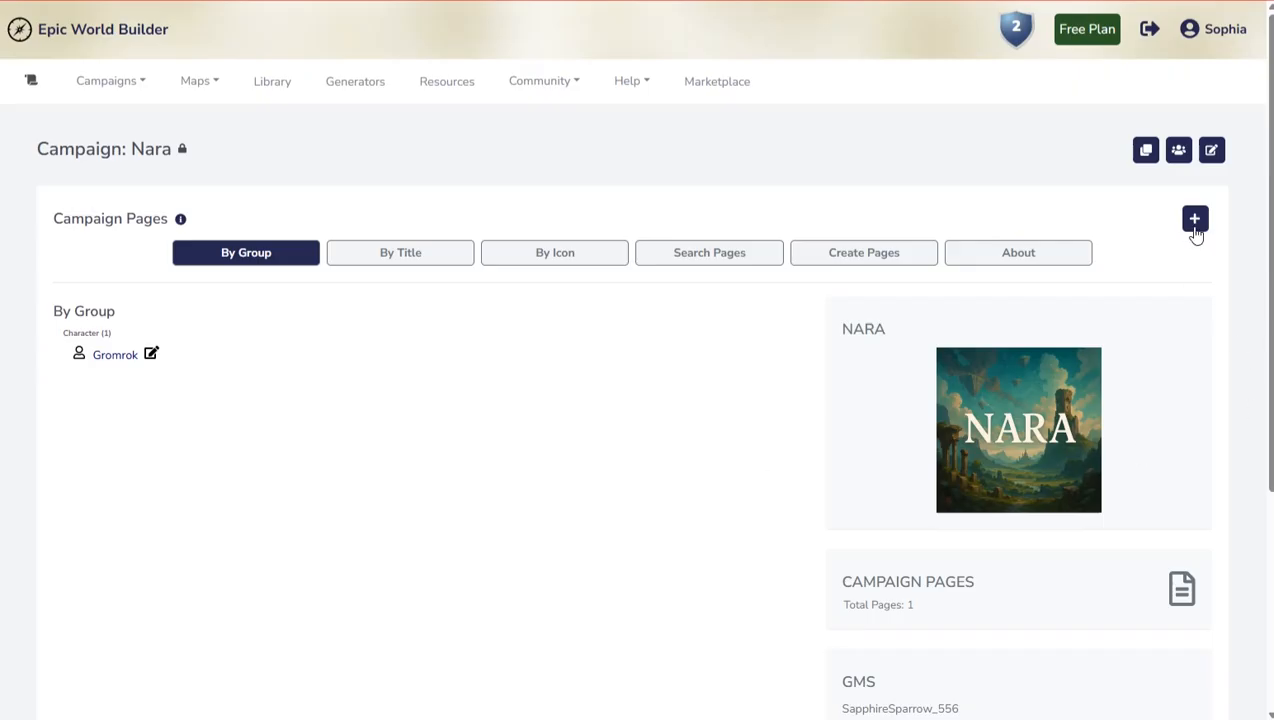
Step: Look over the title and page type options for a blank campaign page, and close page creation without adding one
left_click(1195, 219)
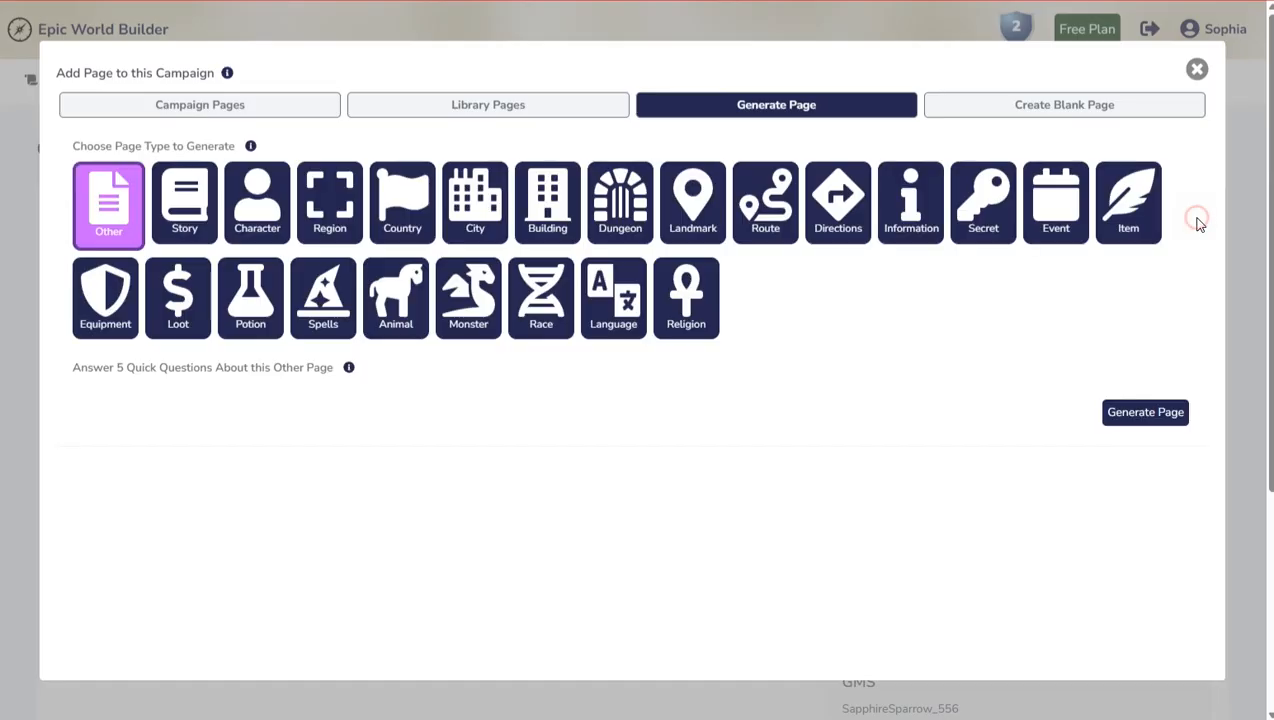
left_click(1100, 106)
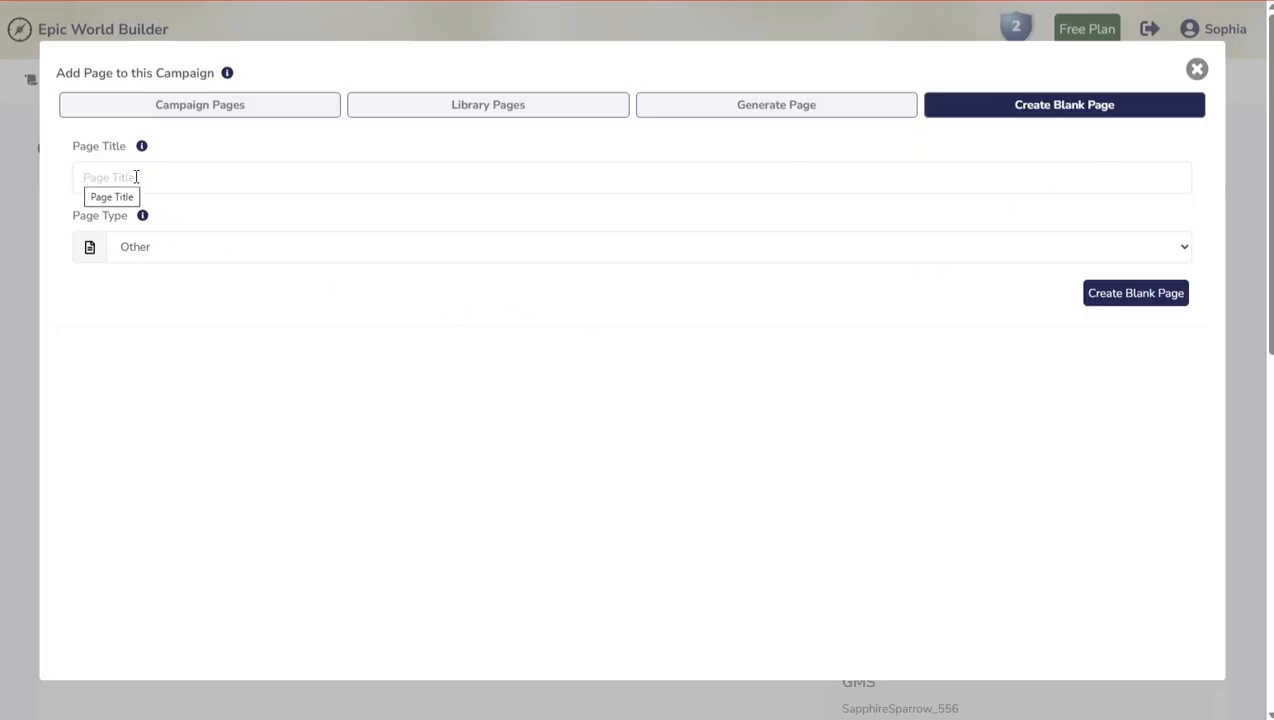
left_click(168, 248)
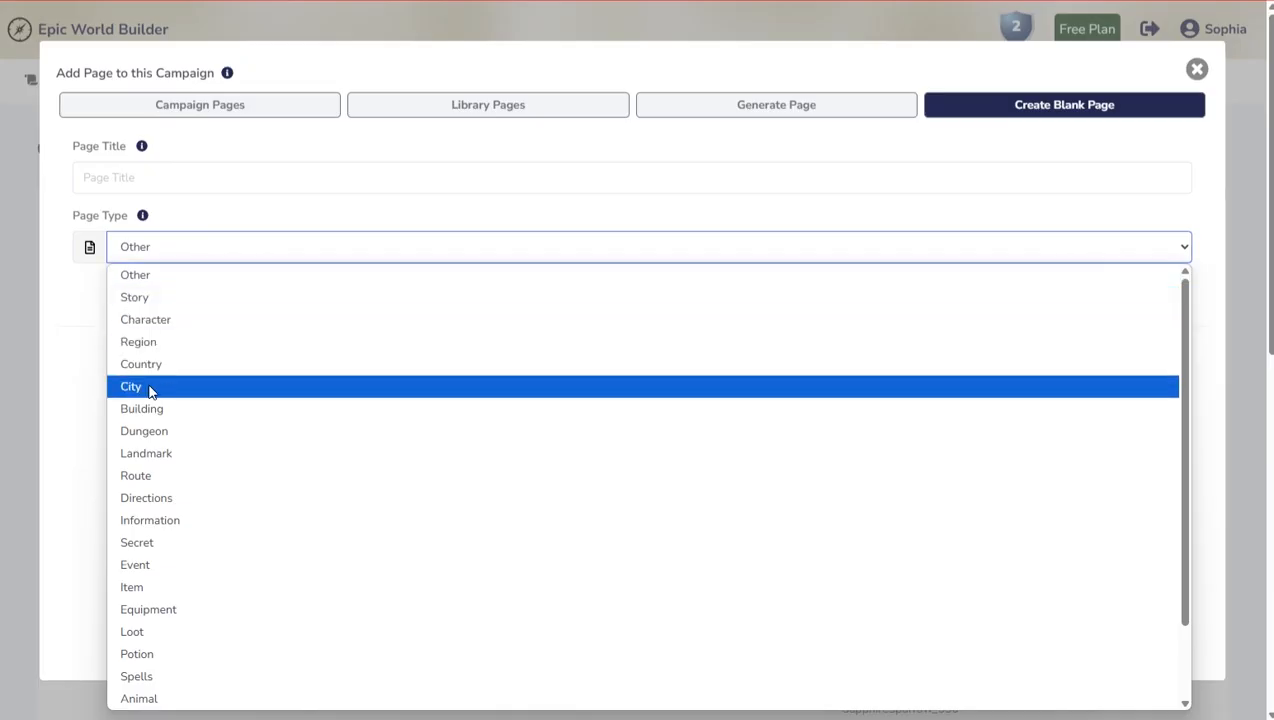
left_click(165, 177)
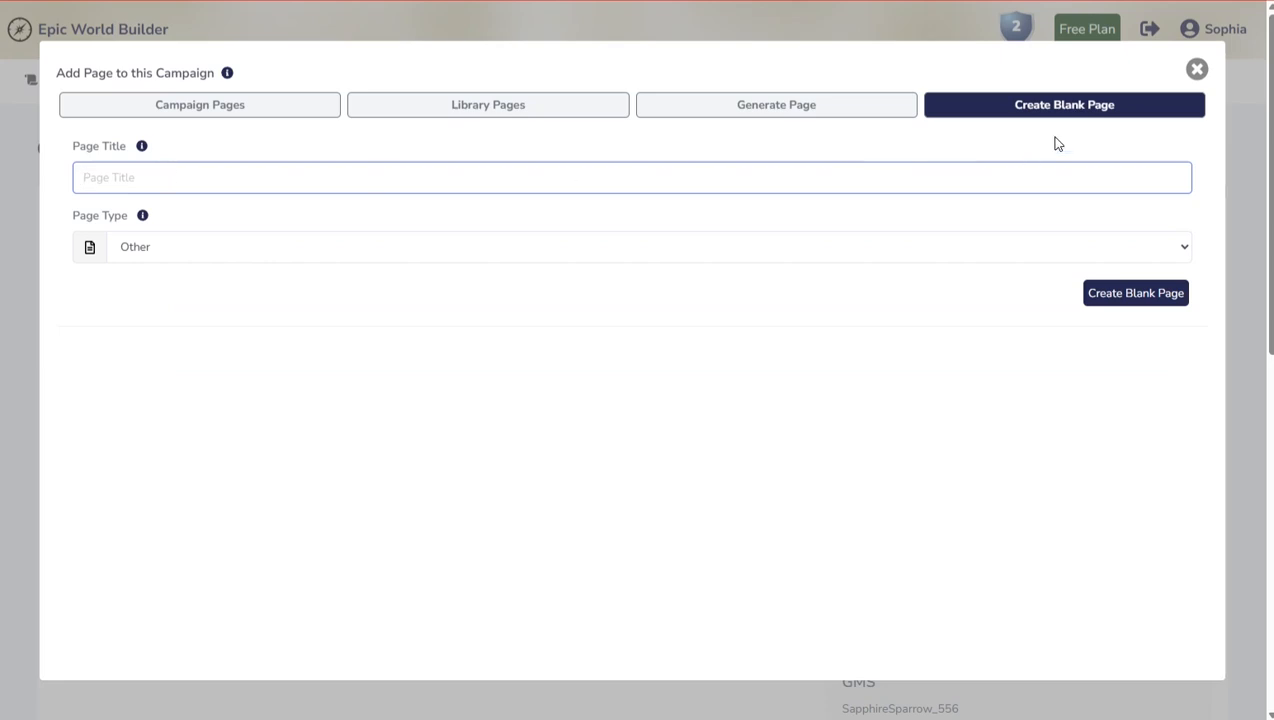
left_click(1199, 72)
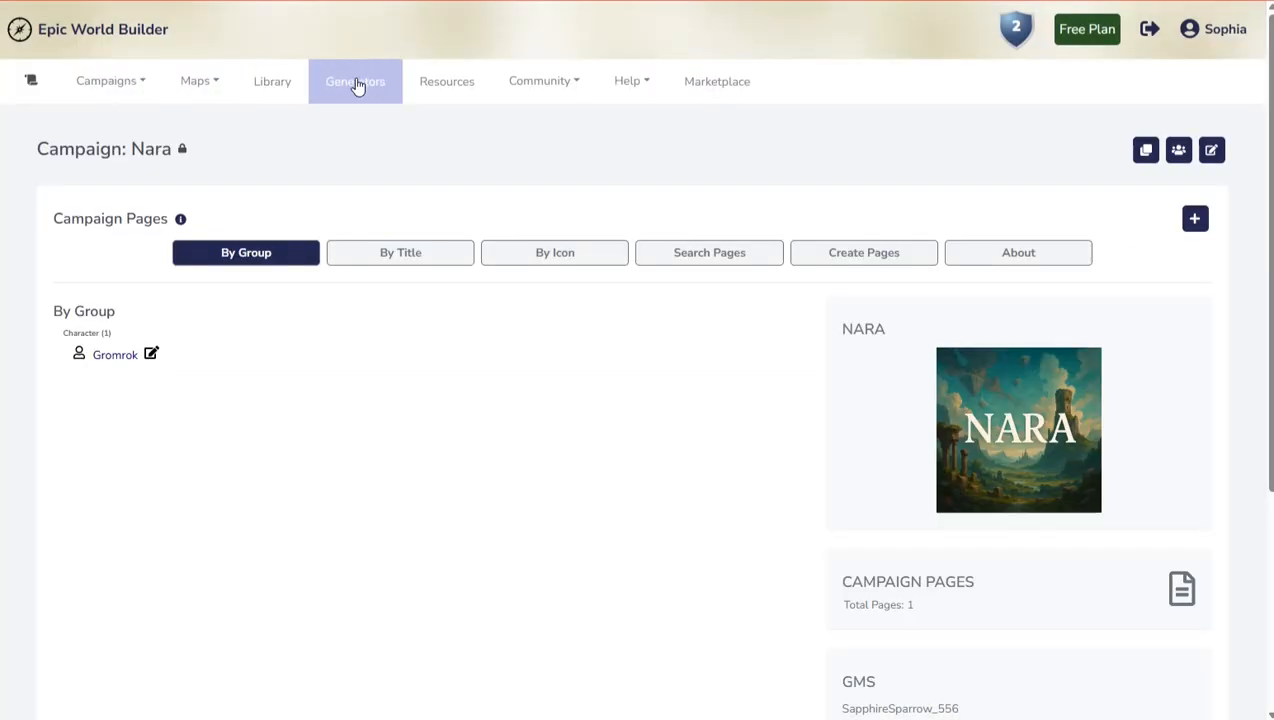
Step: Browse the Epic Generators list through the Character, Encounter, Geography, Town and Dungeon sections
left_click(356, 86)
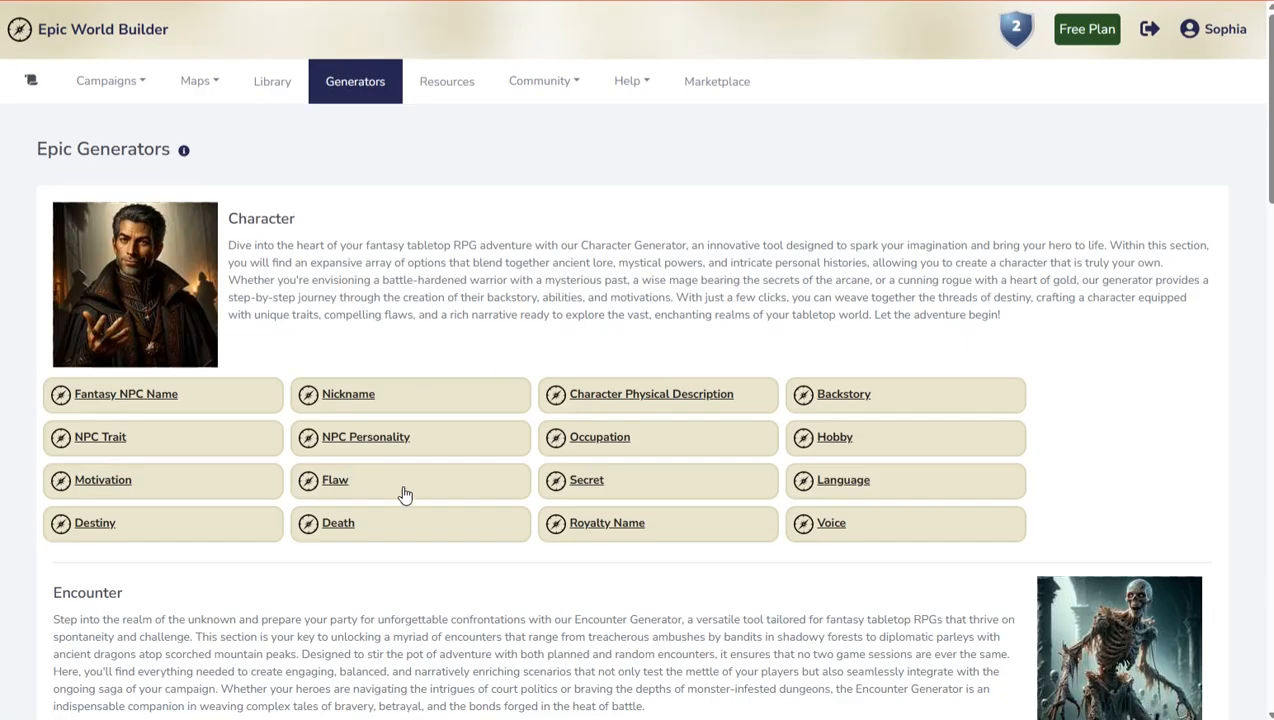
scroll(418, 474, "down", 1)
scroll(418, 474, "down", 4)
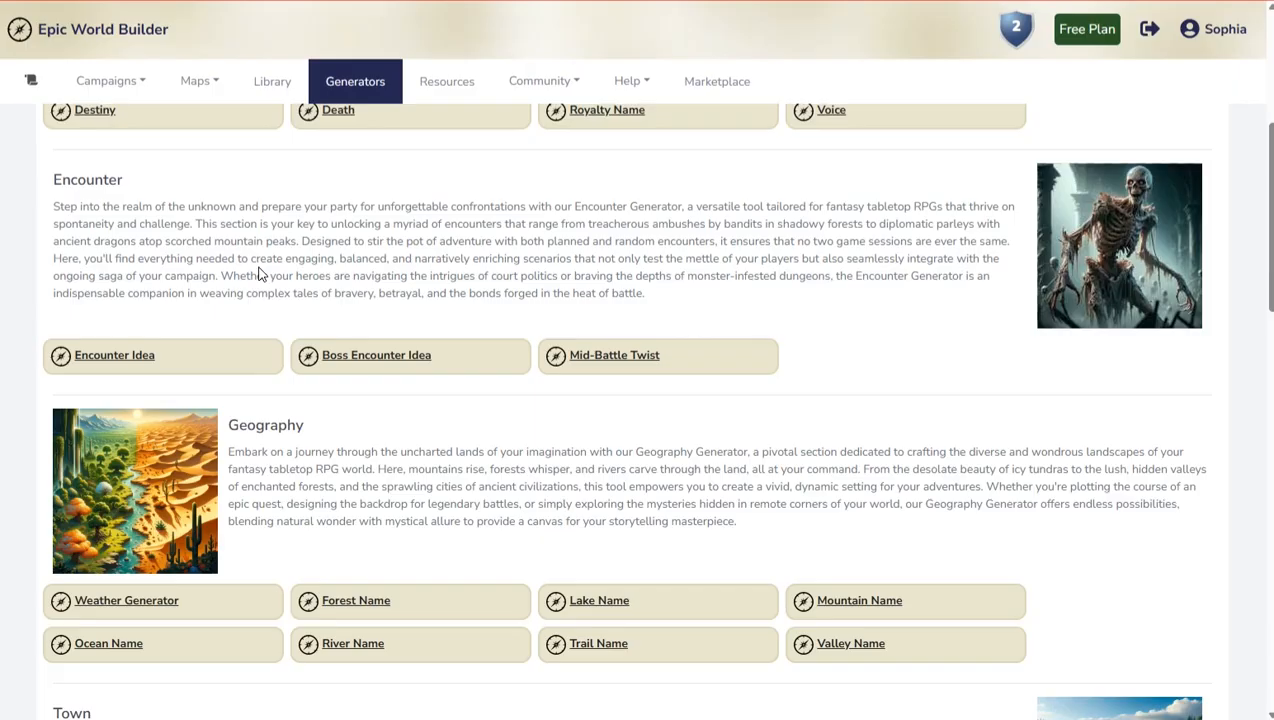
scroll(392, 440, "down", 5)
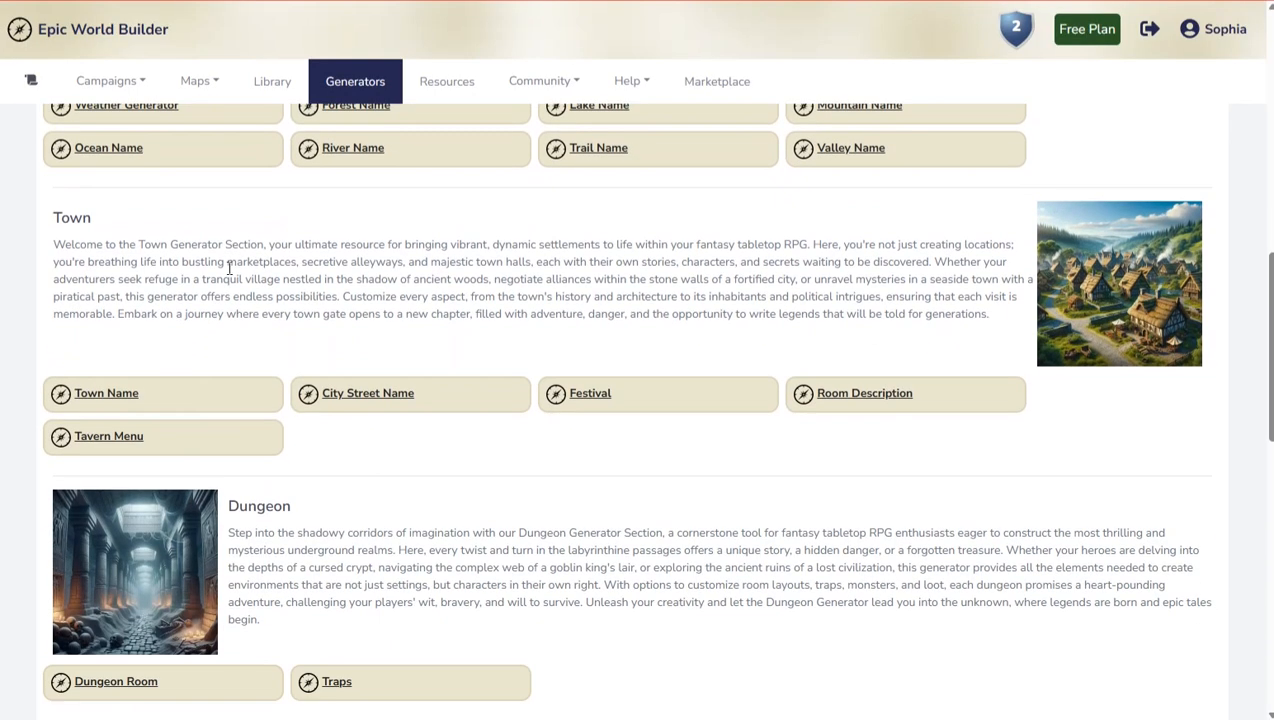
Step: Open the Town Name Generator and look through its list of suggested names
left_click(116, 397)
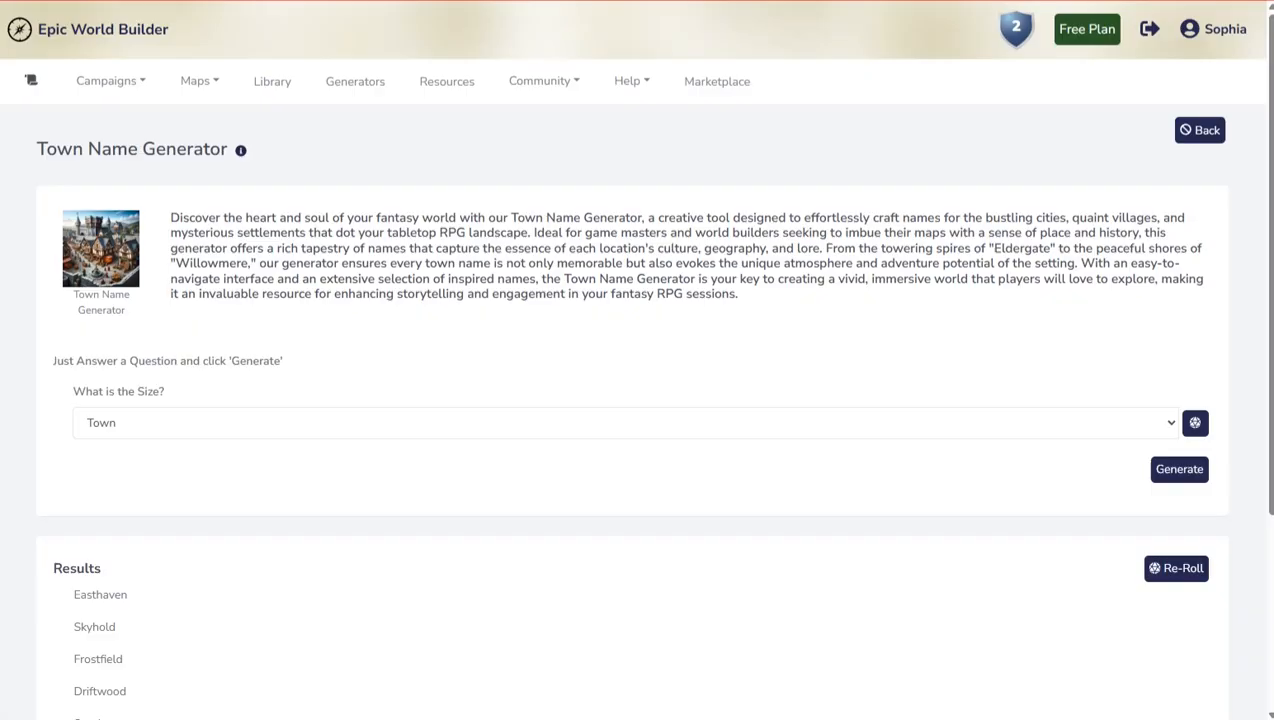
scroll(709, 331, "down", 1)
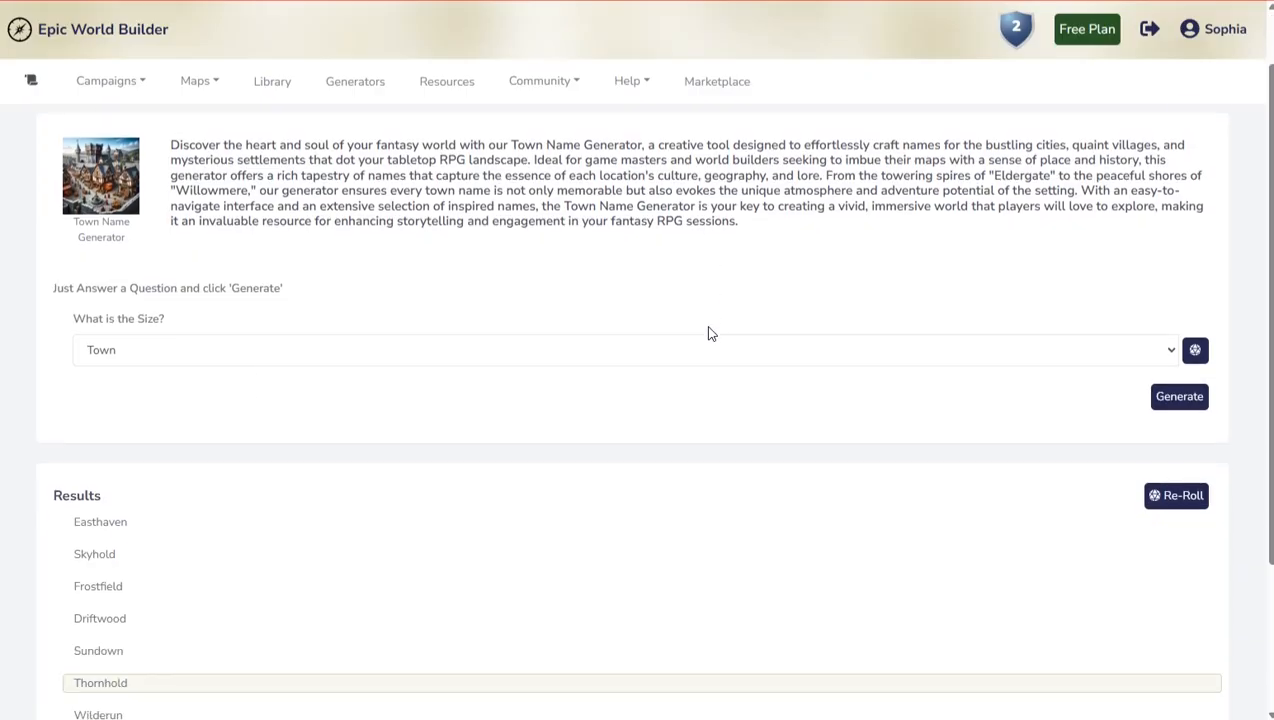
scroll(310, 321, "down", 1)
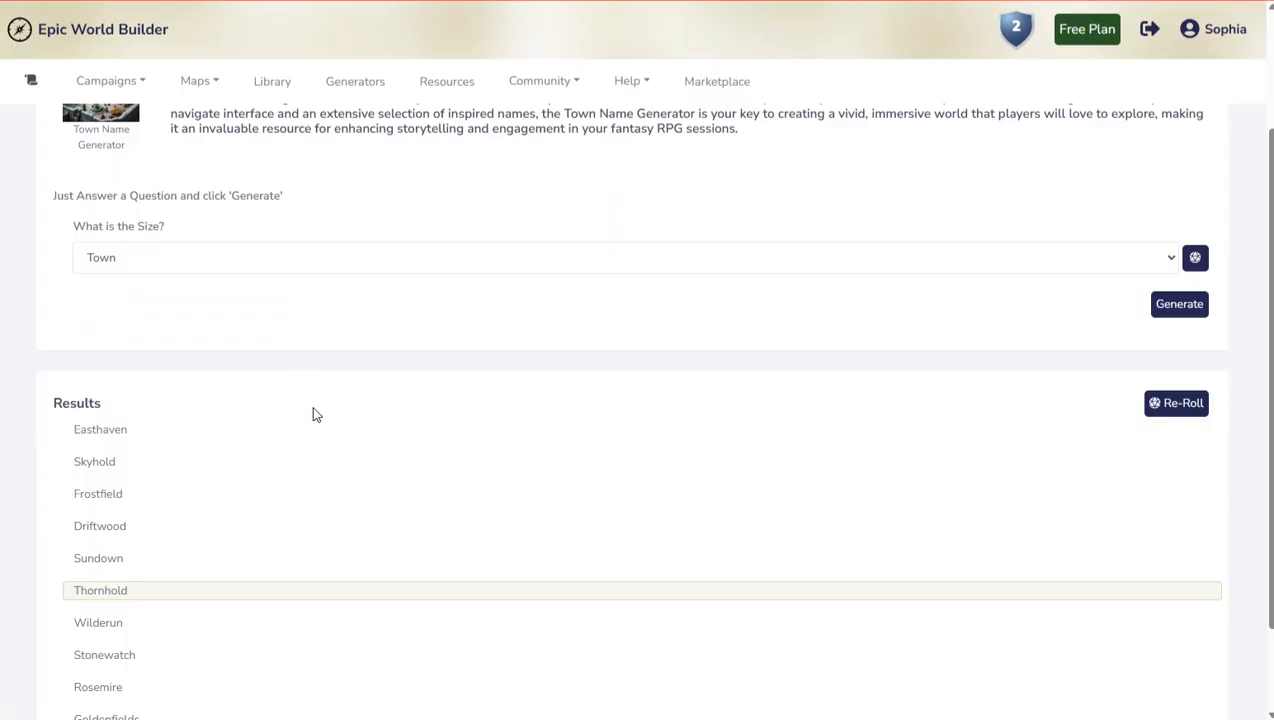
scroll(157, 357, "down", 1)
scroll(166, 607, "up", 3)
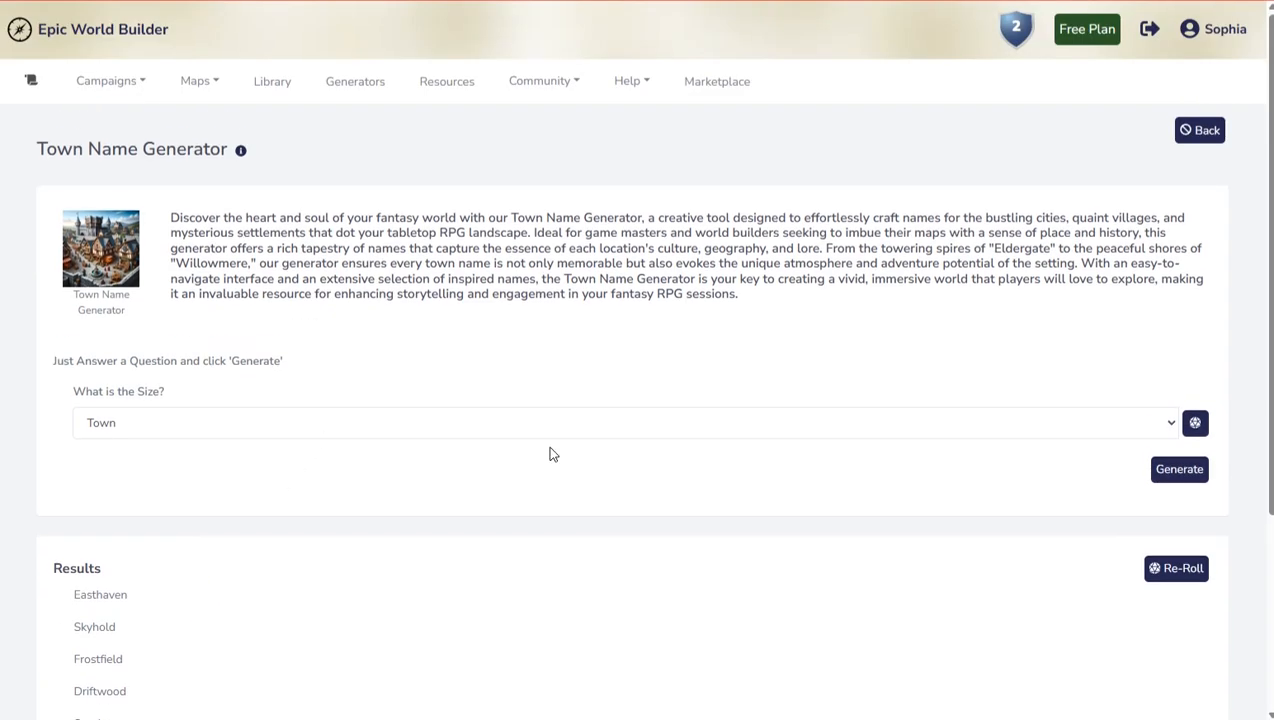
Step: Try the size City, set the size back to Town and generate a new list of town names
left_click(134, 428)
left_click(127, 497)
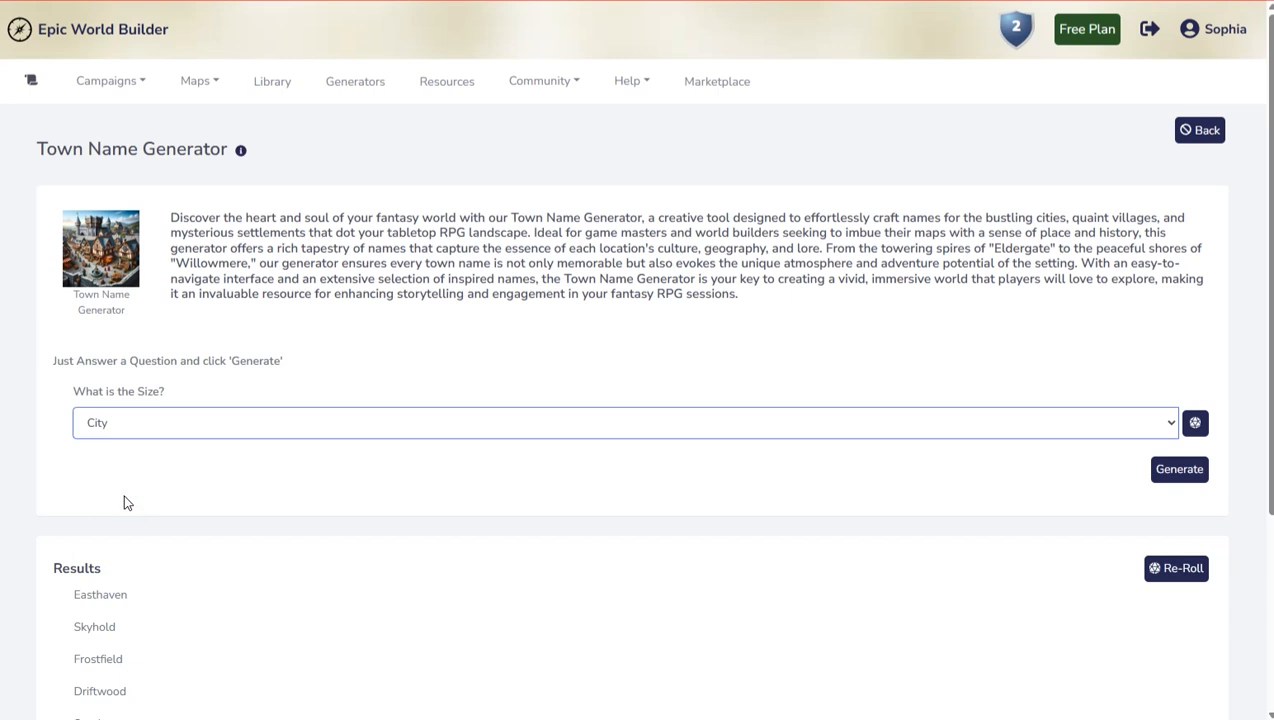
left_click(131, 428)
left_click(136, 474)
left_click(1179, 472)
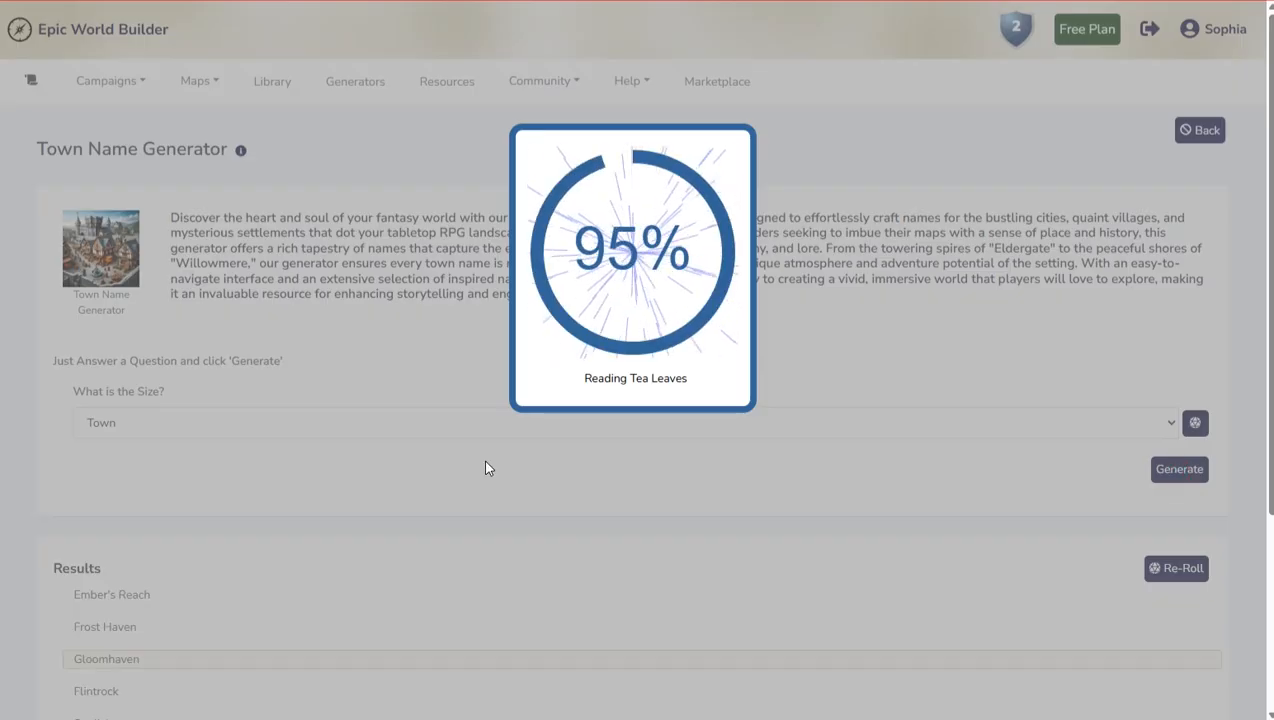
Step: Look through the generated town names and select the name Grimspire from the results
scroll(260, 500, "down", 3)
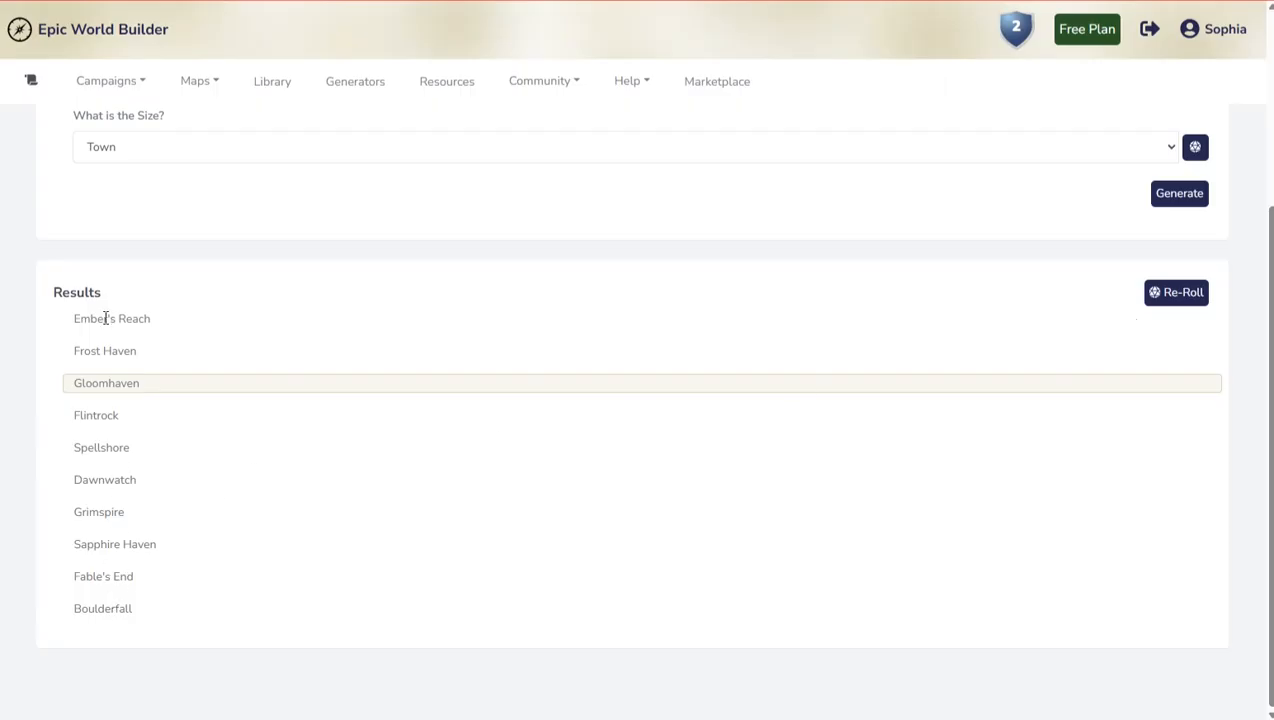
left_click(1177, 294)
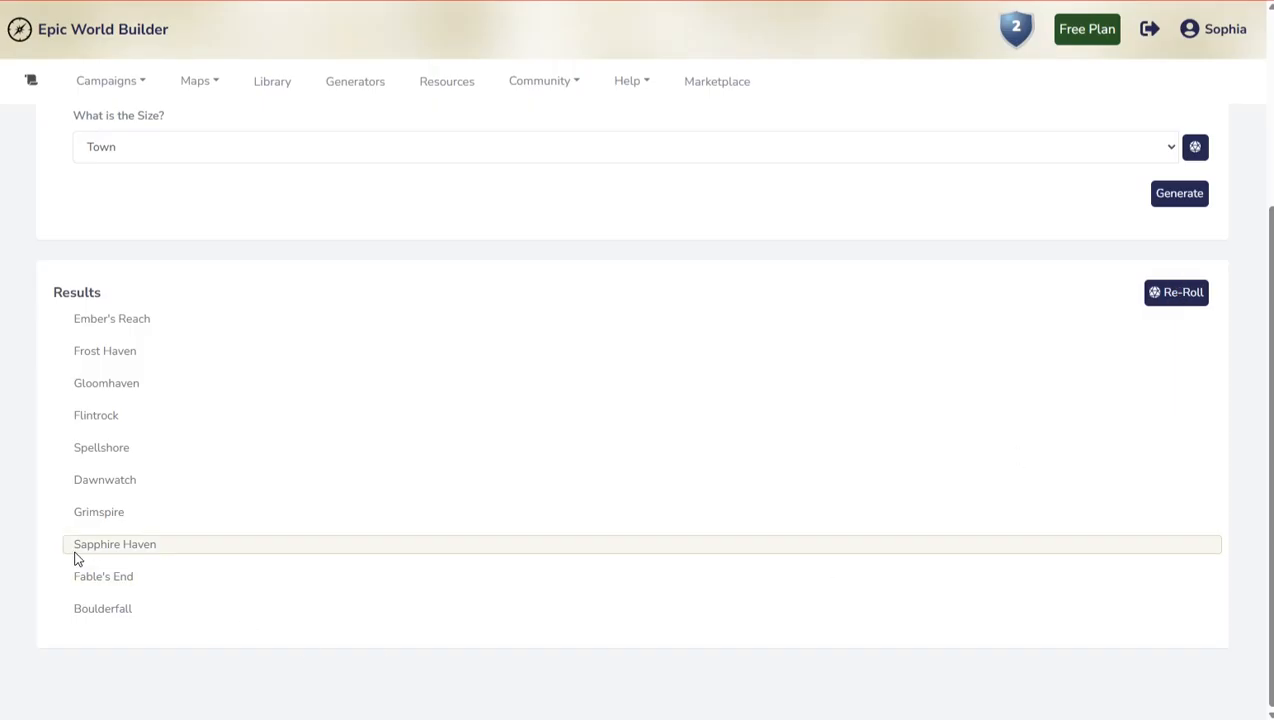
left_click_drag(168, 543, 73, 553)
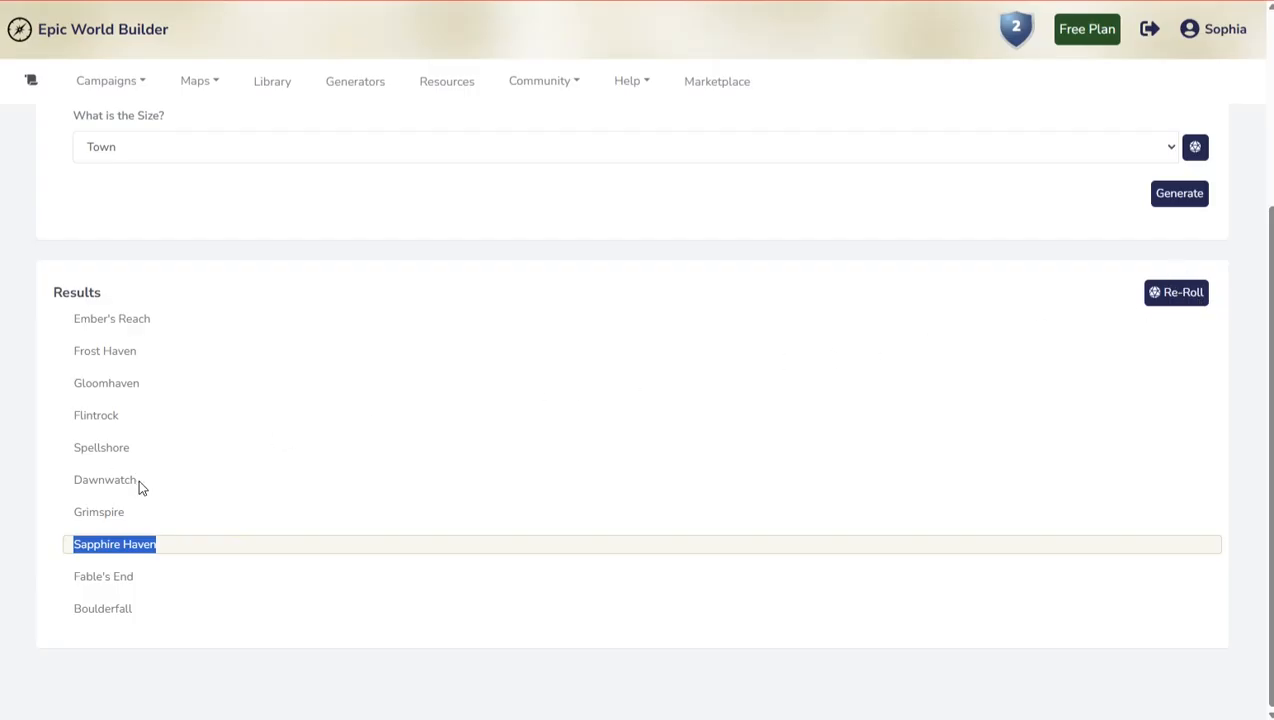
left_click_drag(124, 512, 75, 512)
scroll(476, 456, "up", 3)
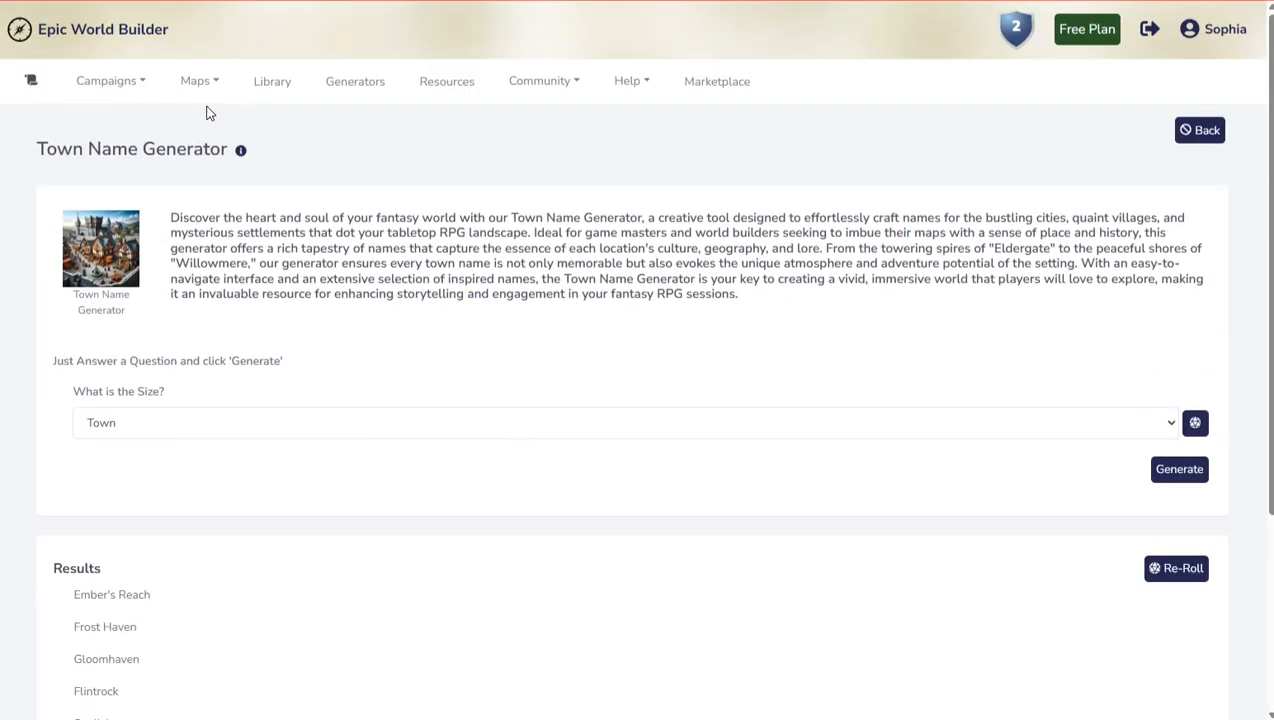
Step: Go back to your own campaigns and open the Nara campaign
left_click(120, 84)
left_click(128, 136)
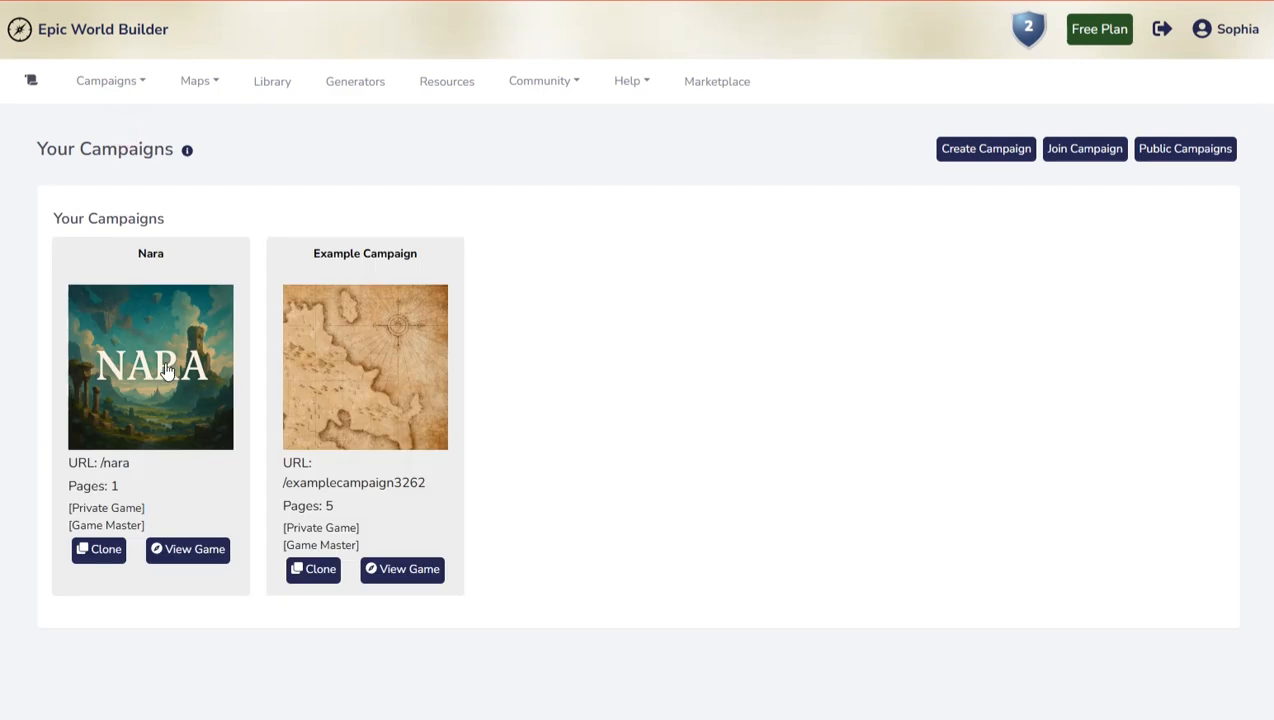
left_click(145, 366)
Step: Add a blank page titled Grimspire with the page type City to the Nara campaign
left_click(1195, 219)
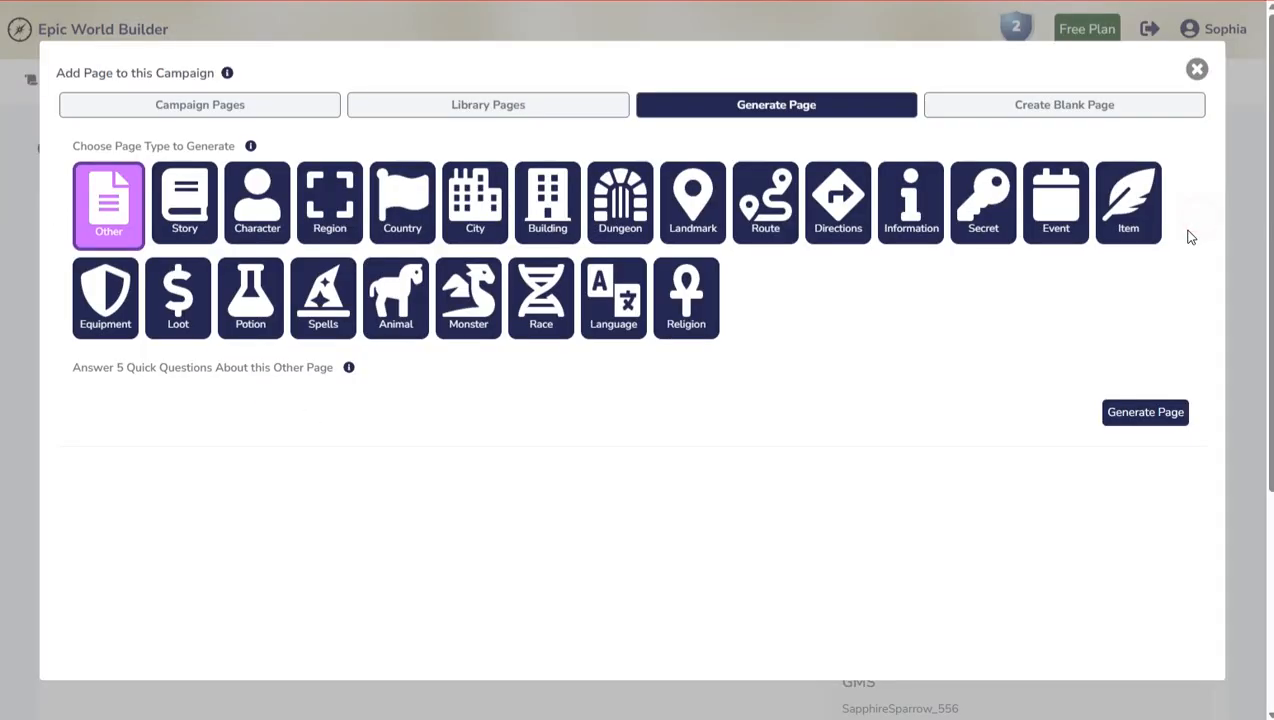
left_click(1124, 104)
left_click(161, 176)
type("Grimspire")
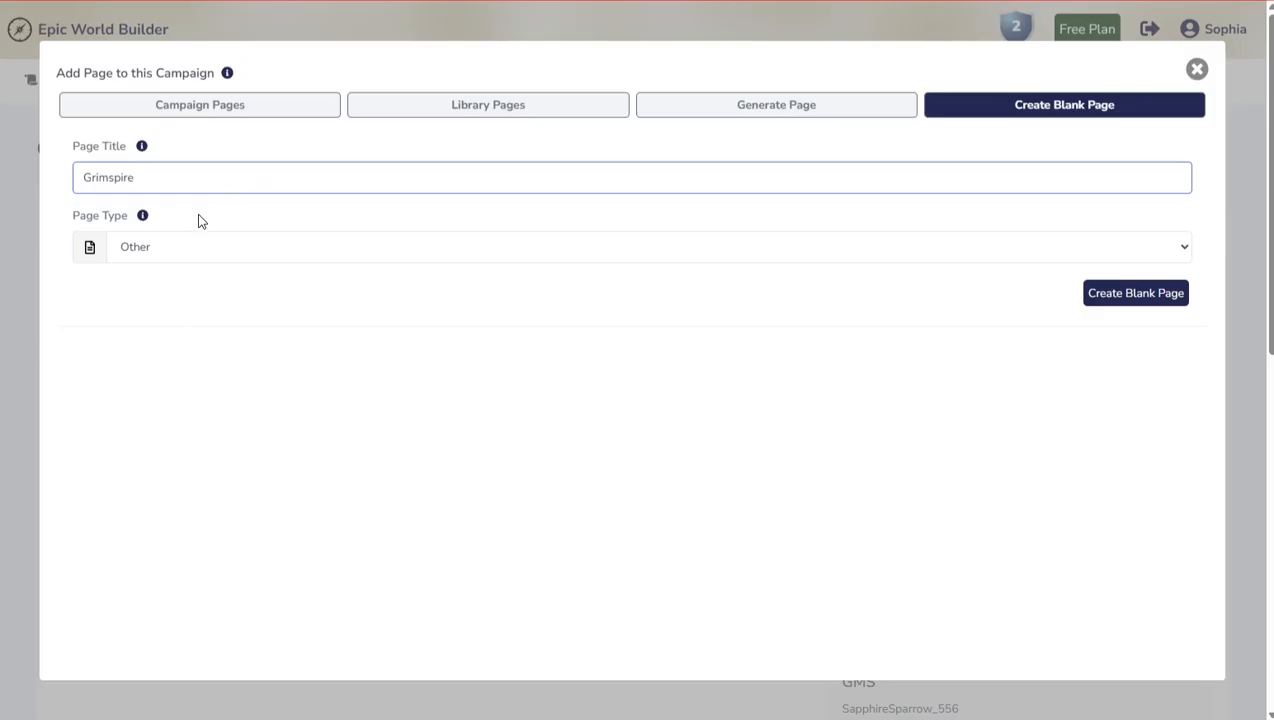
left_click(183, 250)
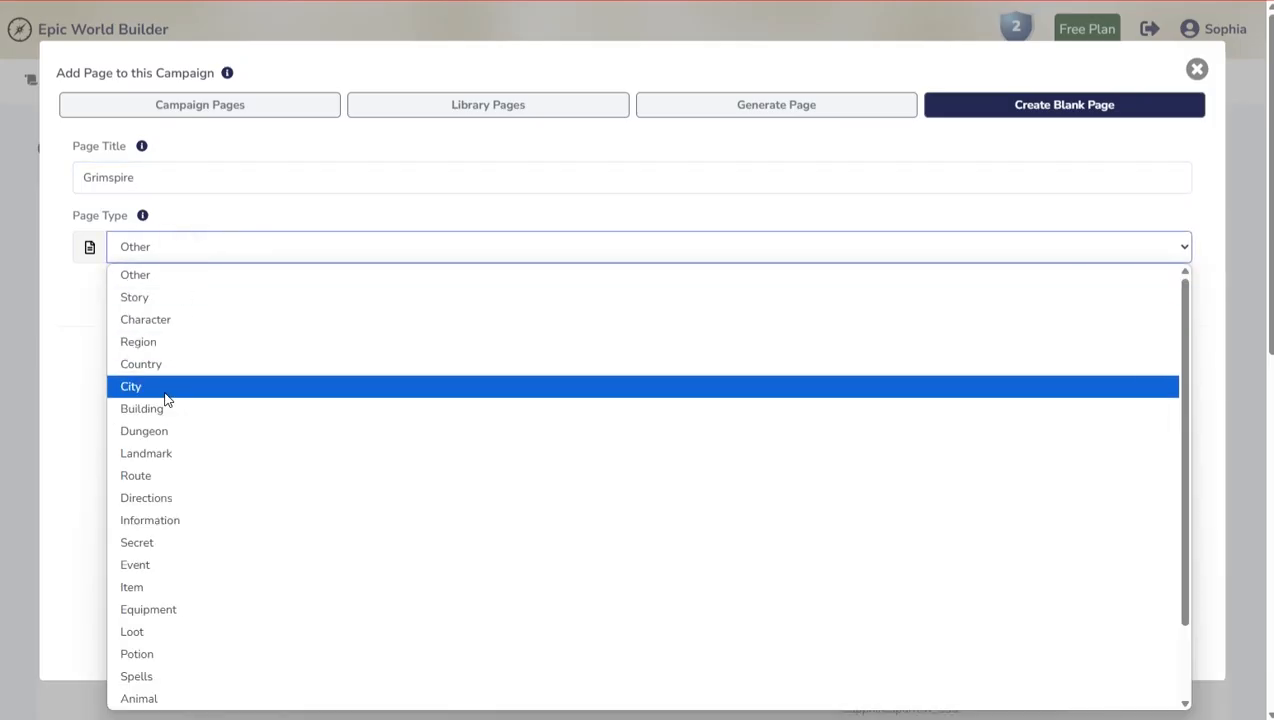
left_click(165, 390)
left_click(1129, 301)
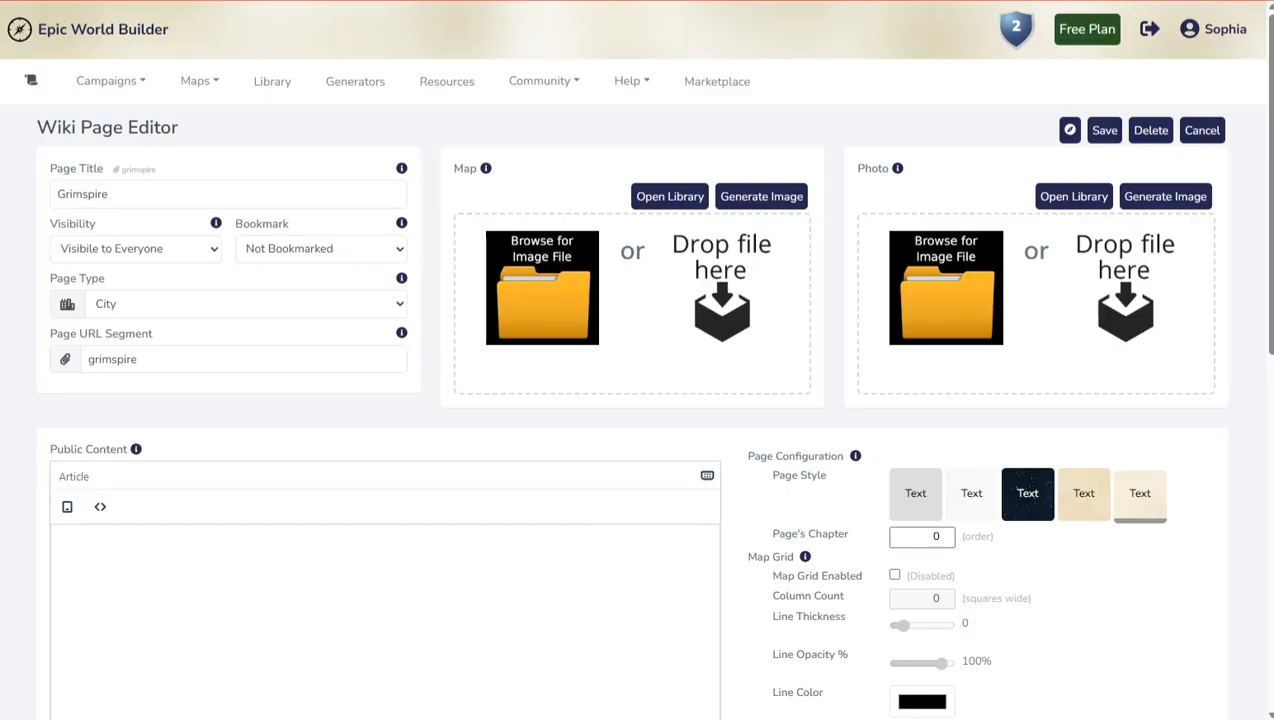
Step: Return from the page editor to the Nara campaign and look over its grouped pages and campaign details
left_click(1069, 131)
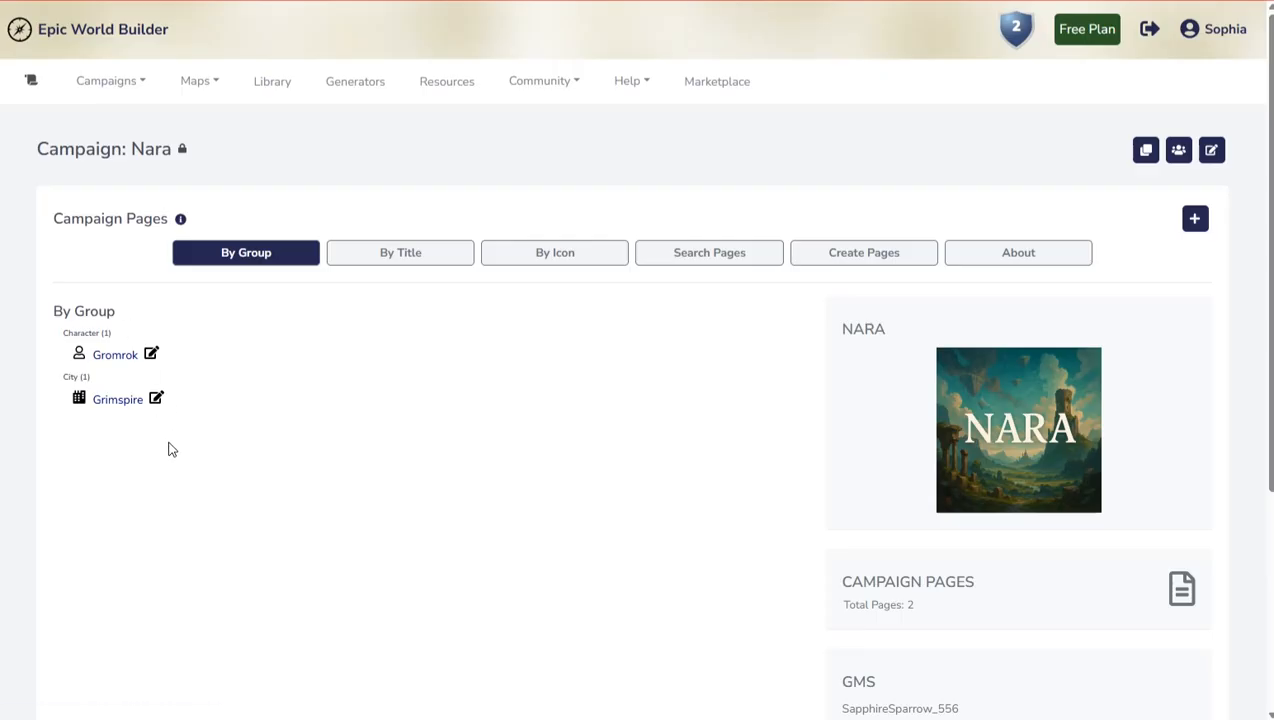
scroll(165, 439, "down", 1)
scroll(168, 415, "down", 3)
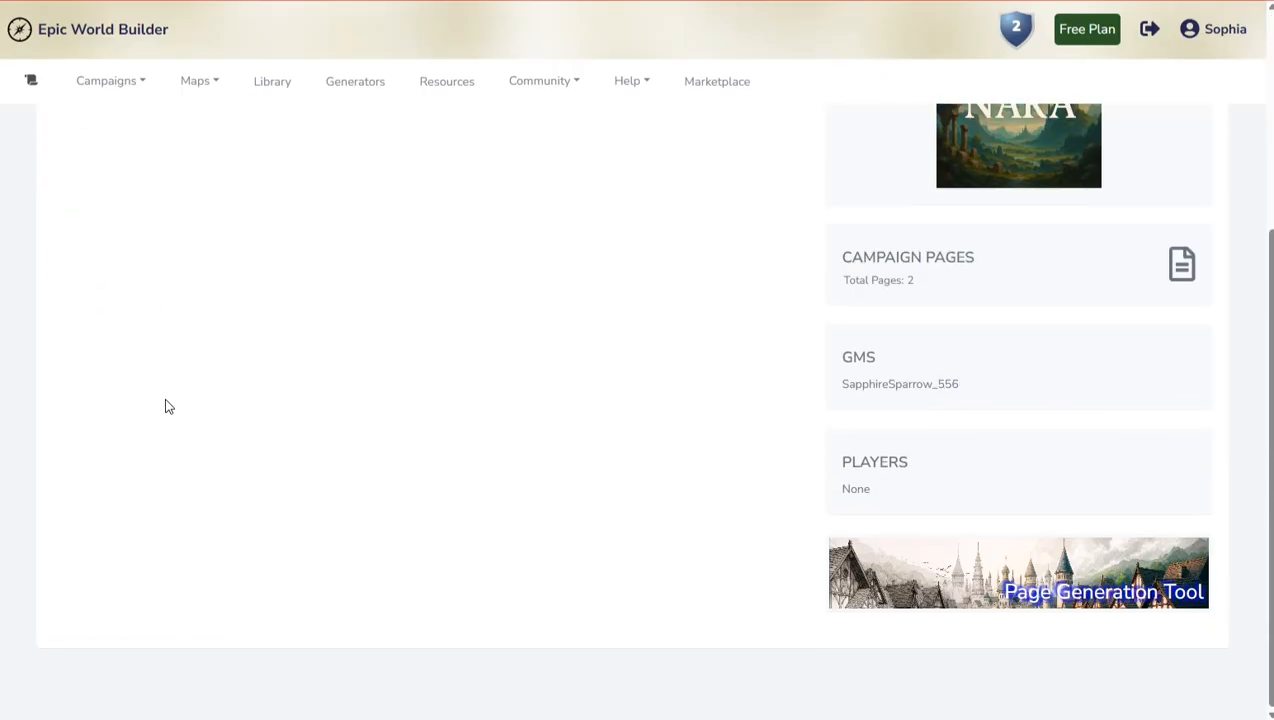
scroll(168, 412, "up", 3)
double_click(910, 604)
left_click(280, 546)
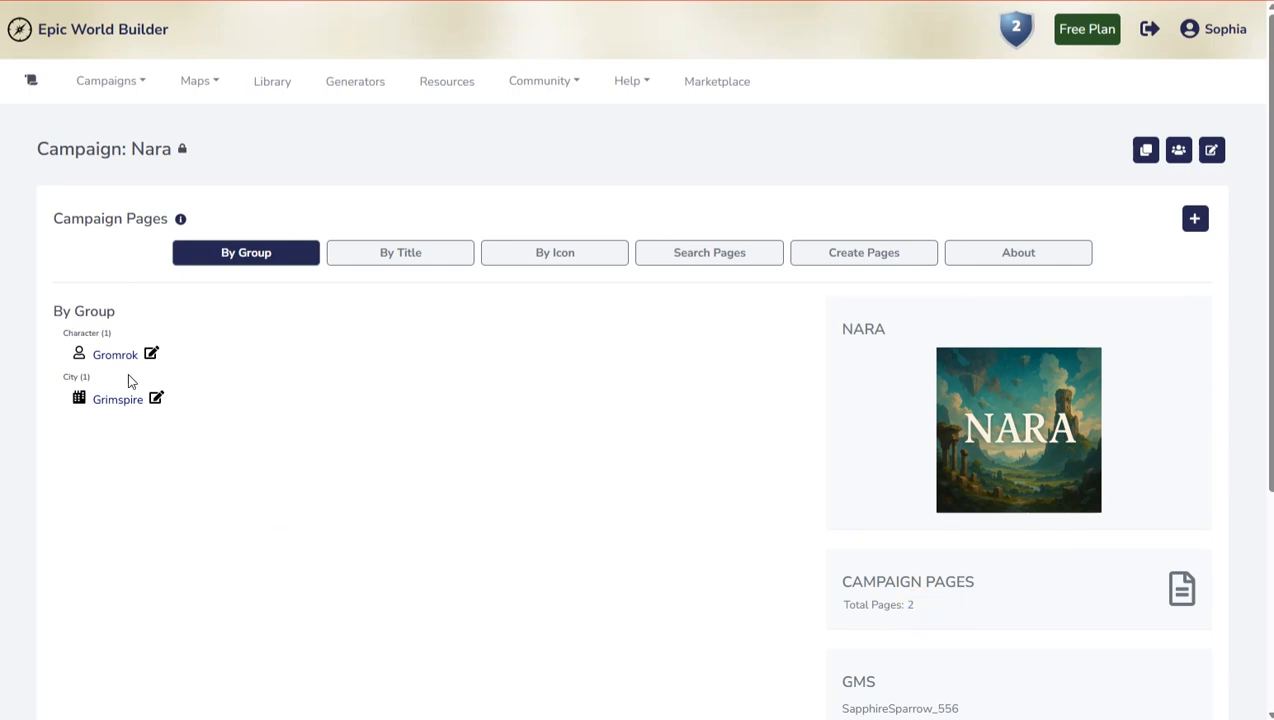
Step: View the campaign pages by title and by icon, and search them for "Grim"
left_click(412, 252)
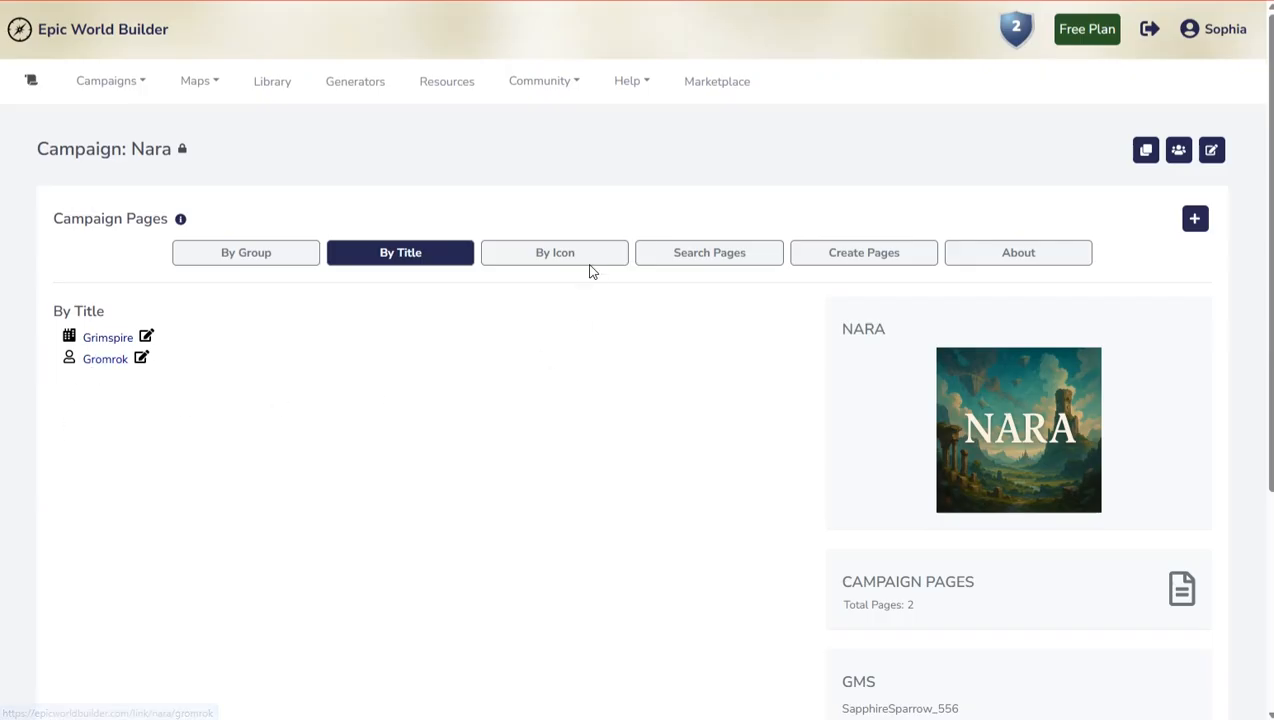
left_click(575, 256)
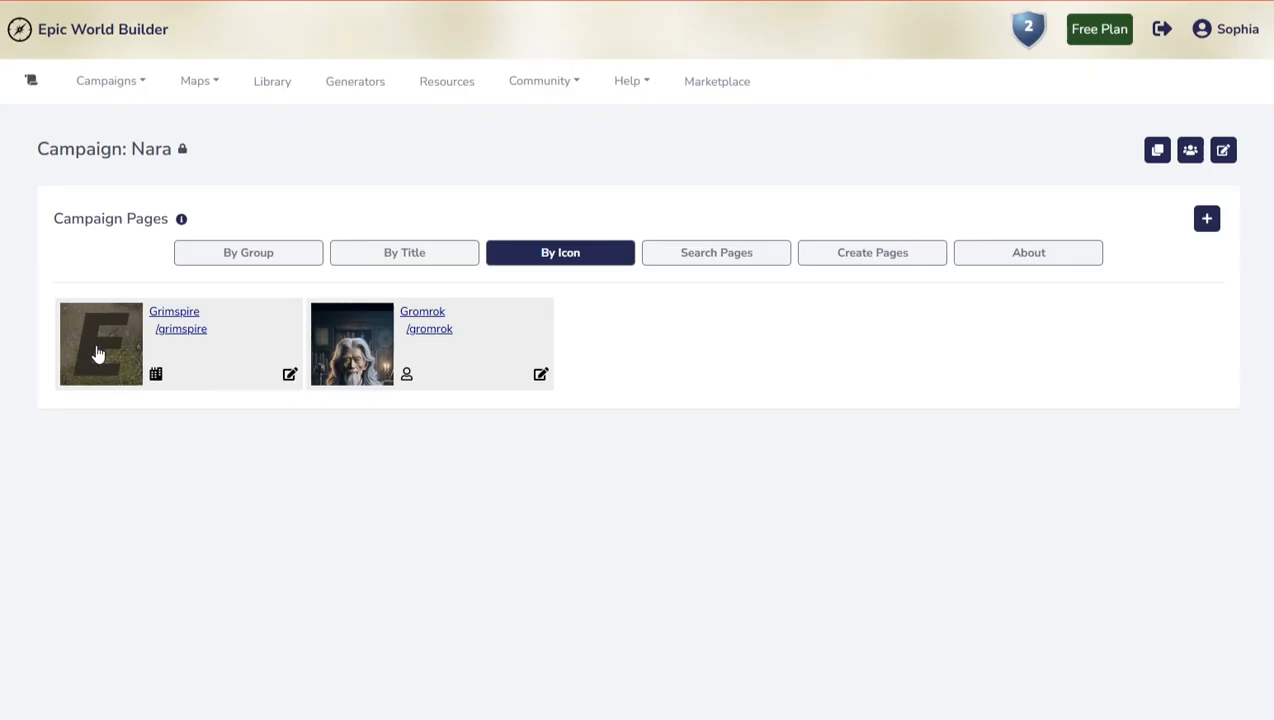
left_click(737, 252)
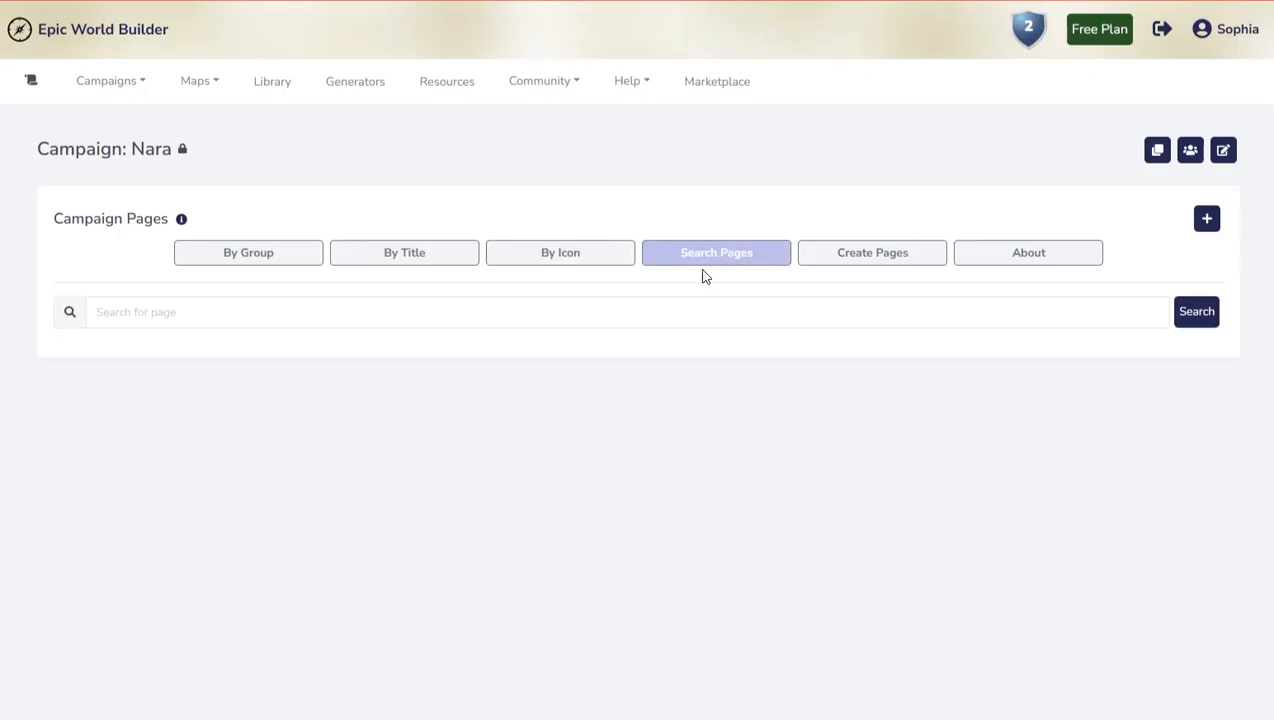
left_click(283, 314)
type("Grim")
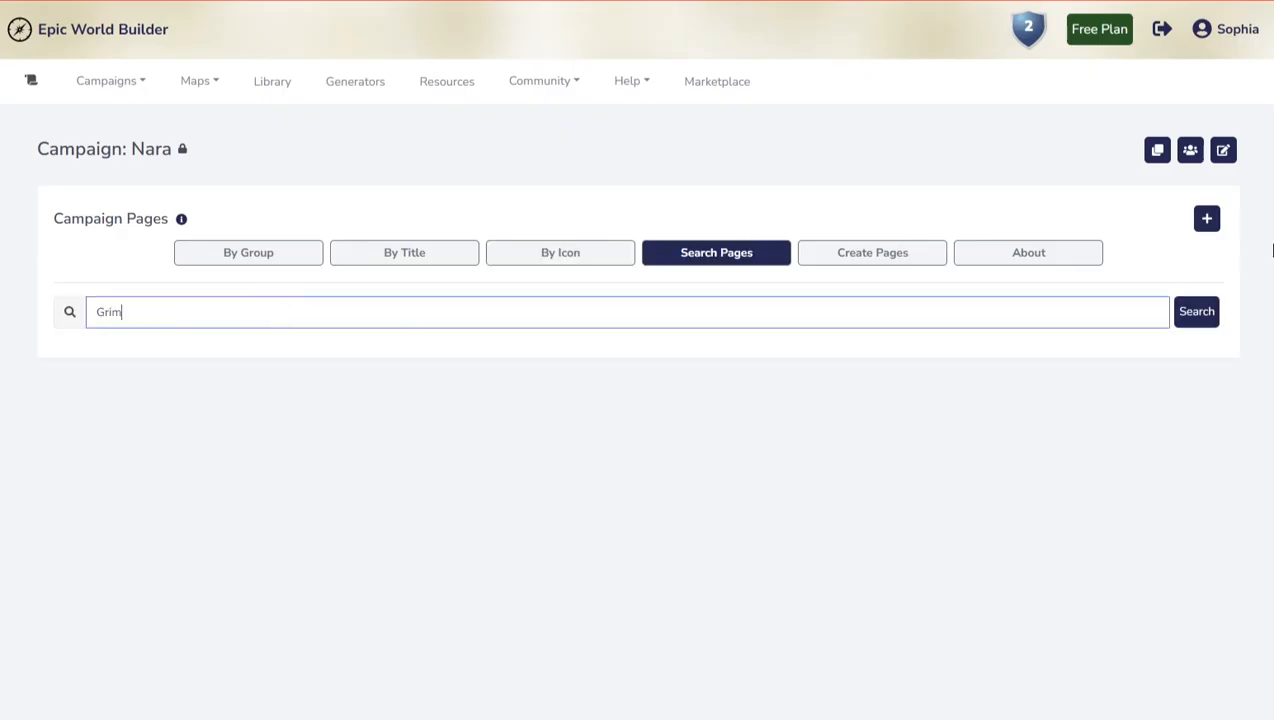
left_click(1197, 318)
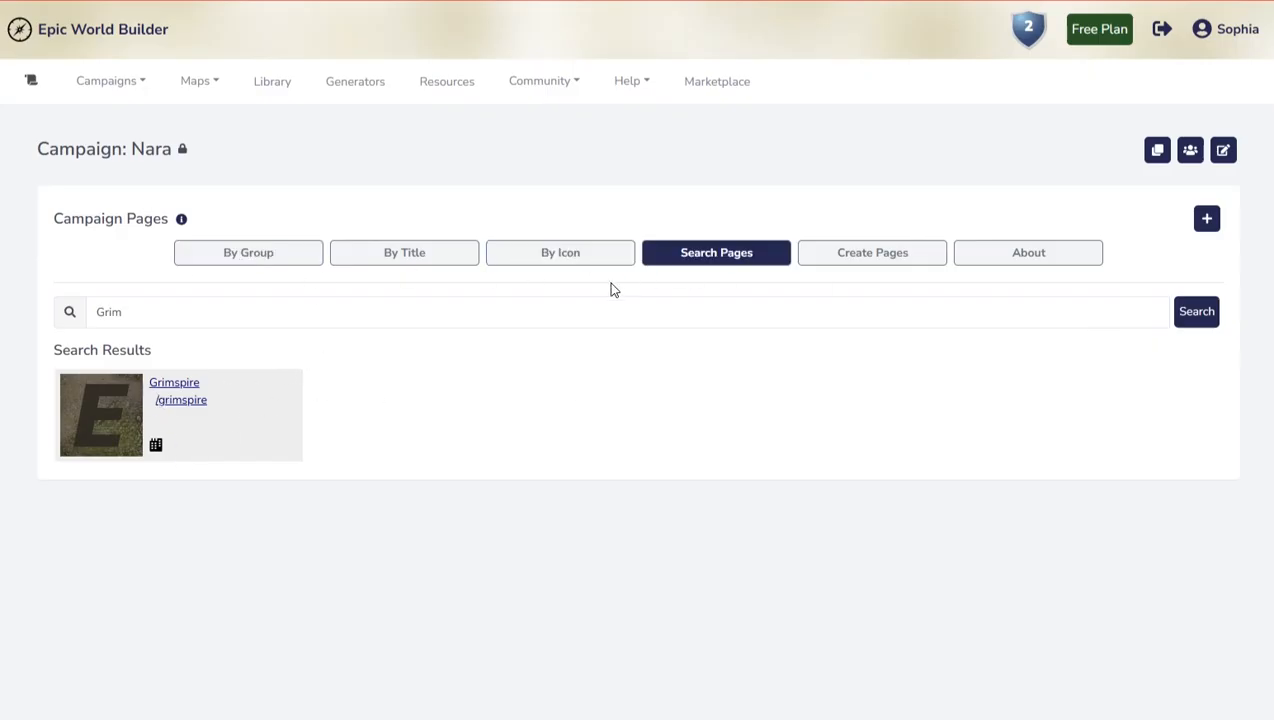
Step: List the pages by group, view the Grimspire page and return to the campaign overview
left_click(250, 252)
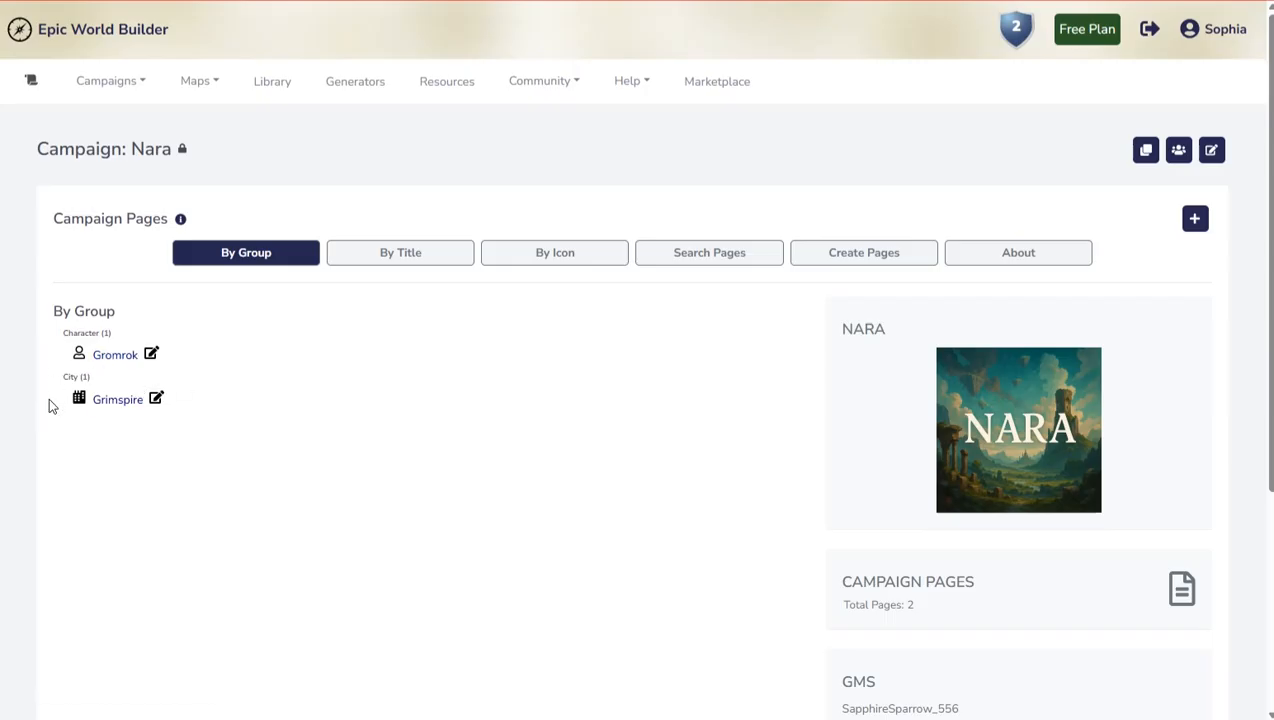
left_click(126, 405)
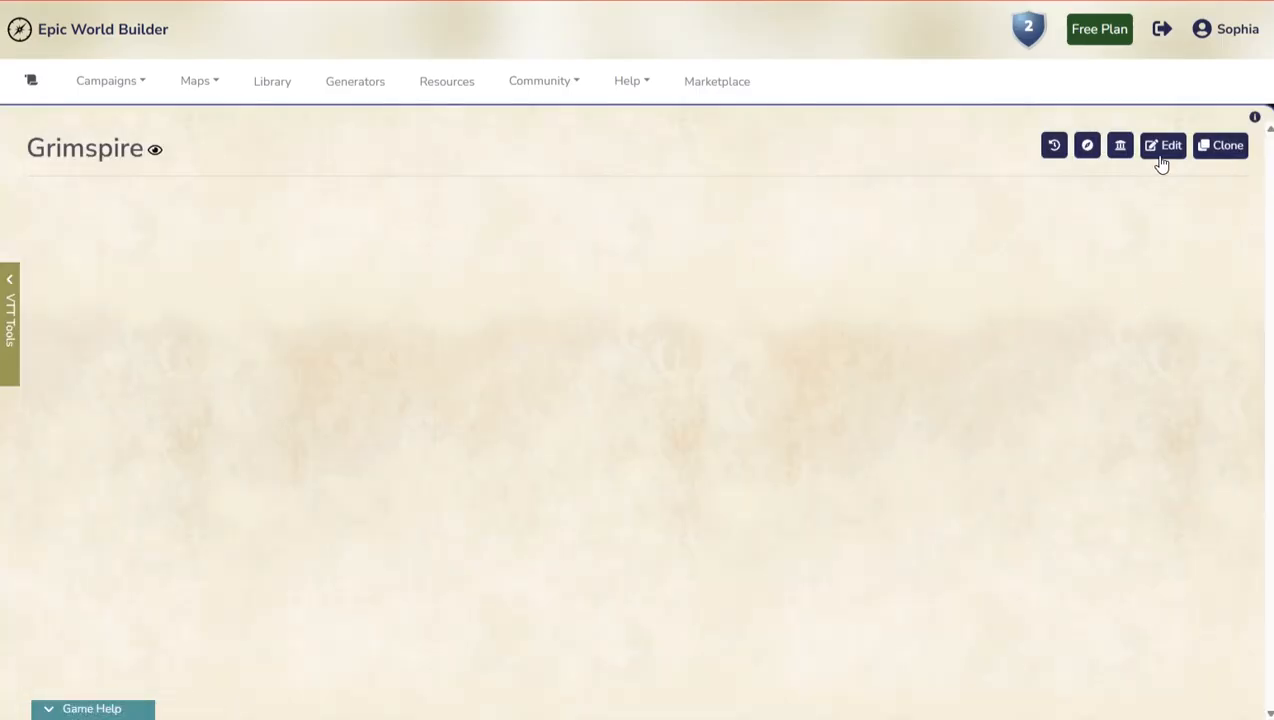
left_click(1090, 147)
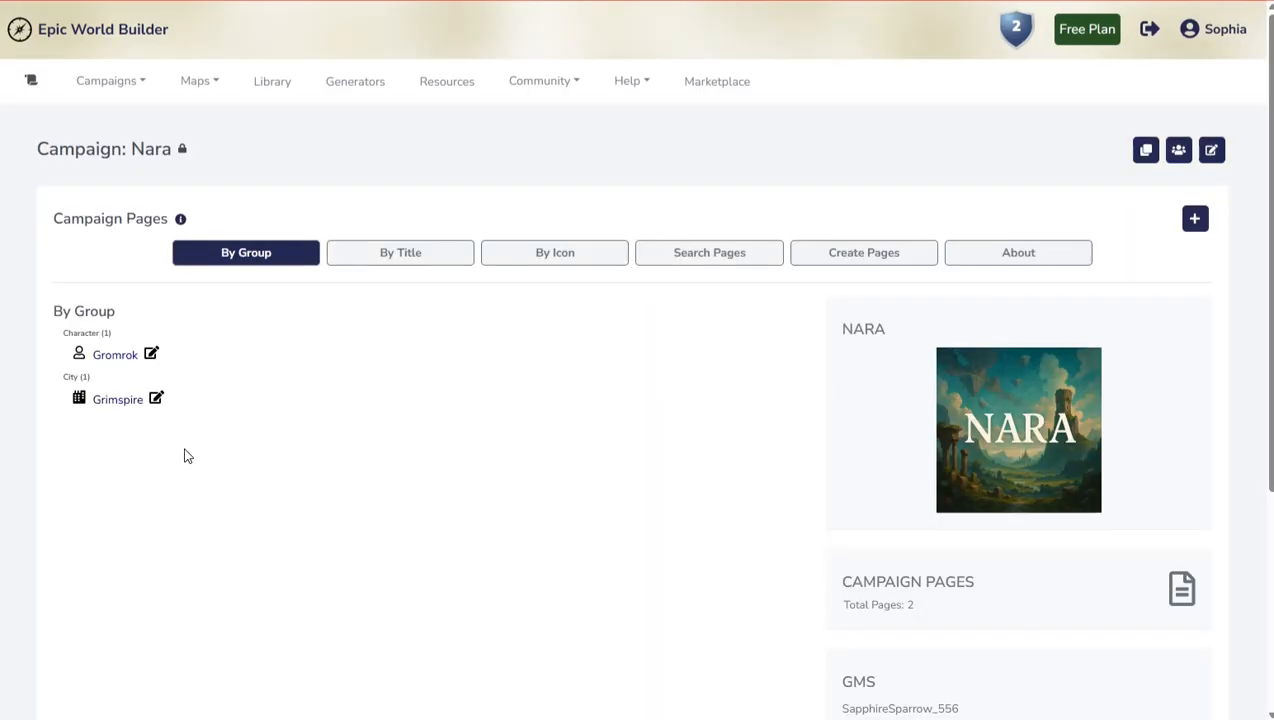
Step: Show the public campaigns and open the DnD 5e Monsters campaign
left_click(130, 85)
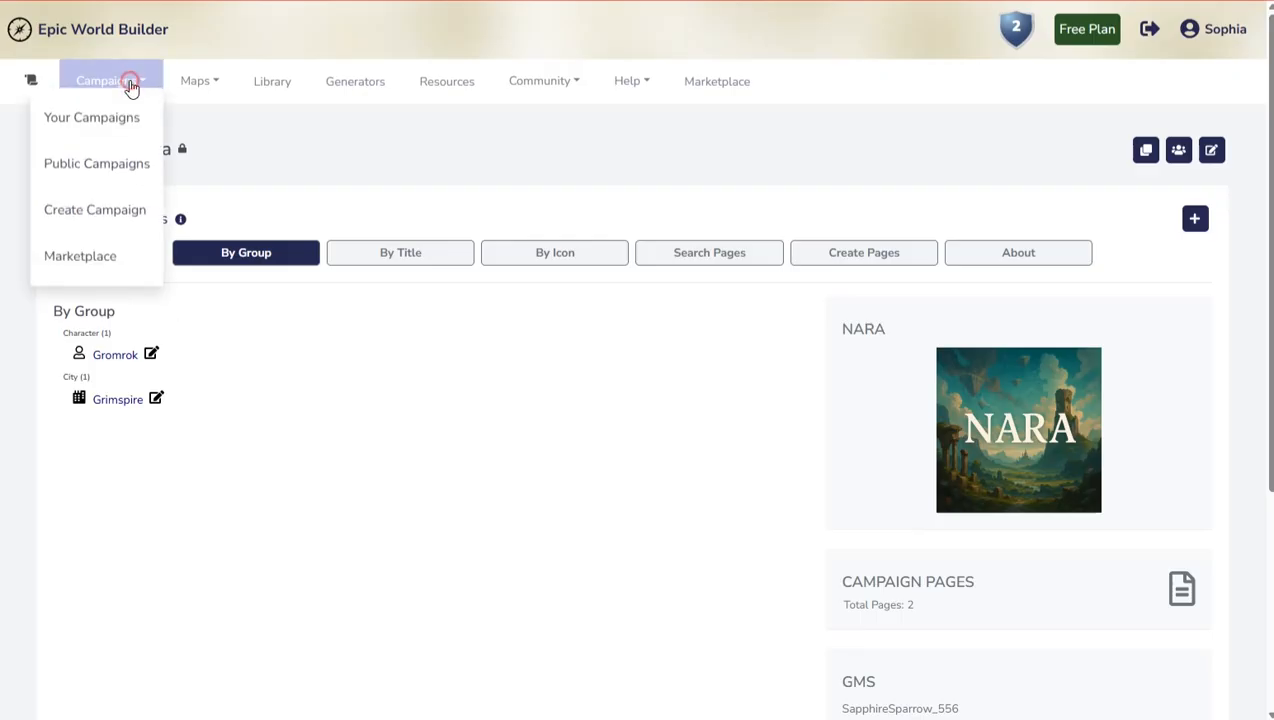
left_click(110, 187)
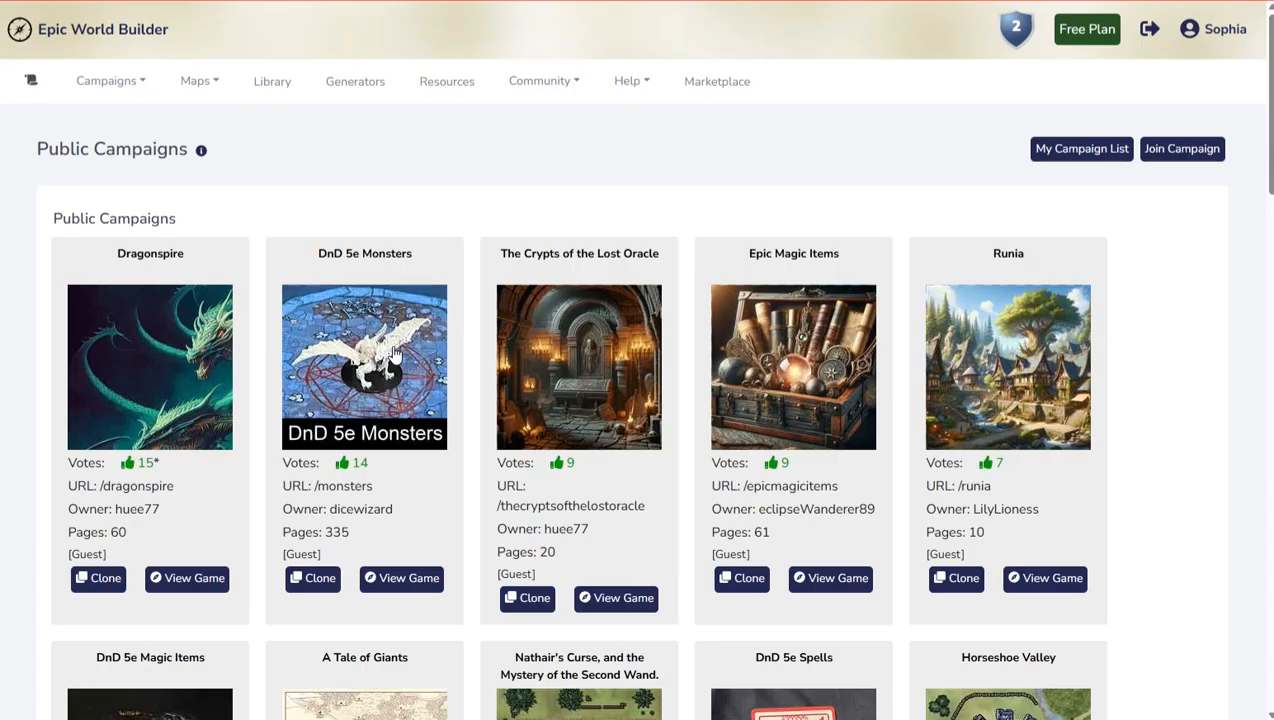
left_click(360, 333)
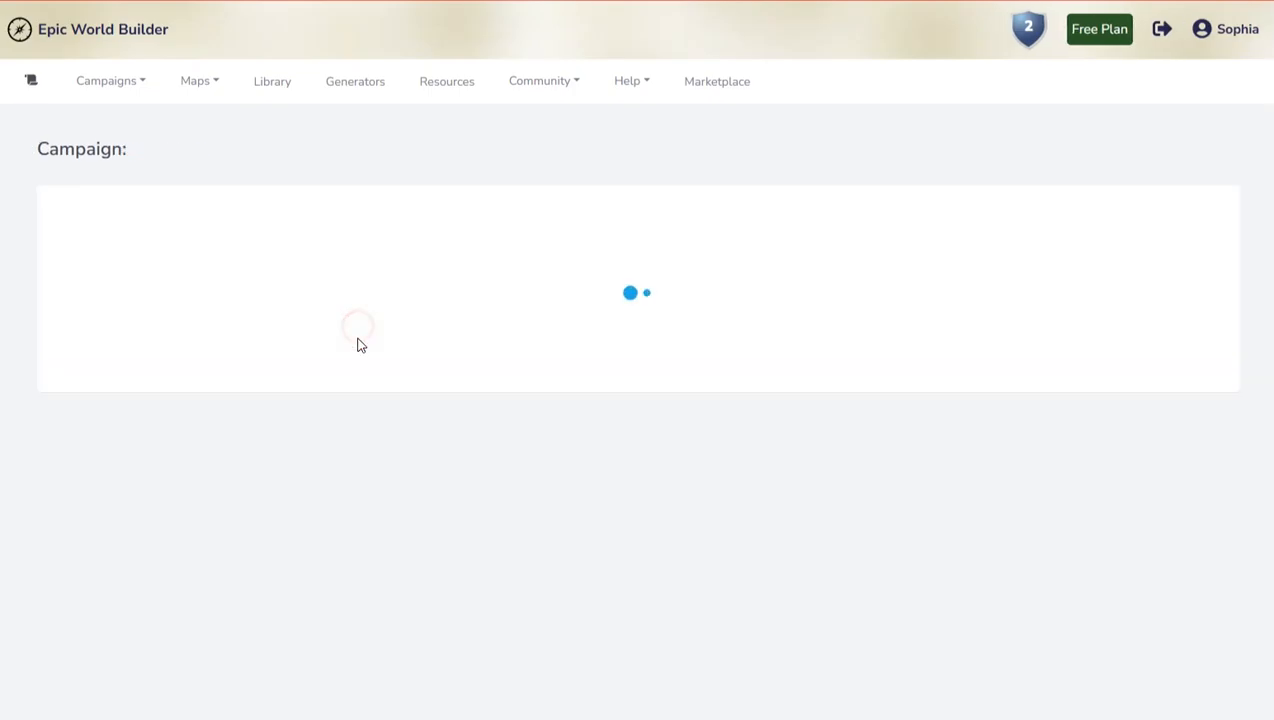
Step: Browse the monster pages listed by group in the DnD 5e Monsters campaign
scroll(327, 450, "down", 2)
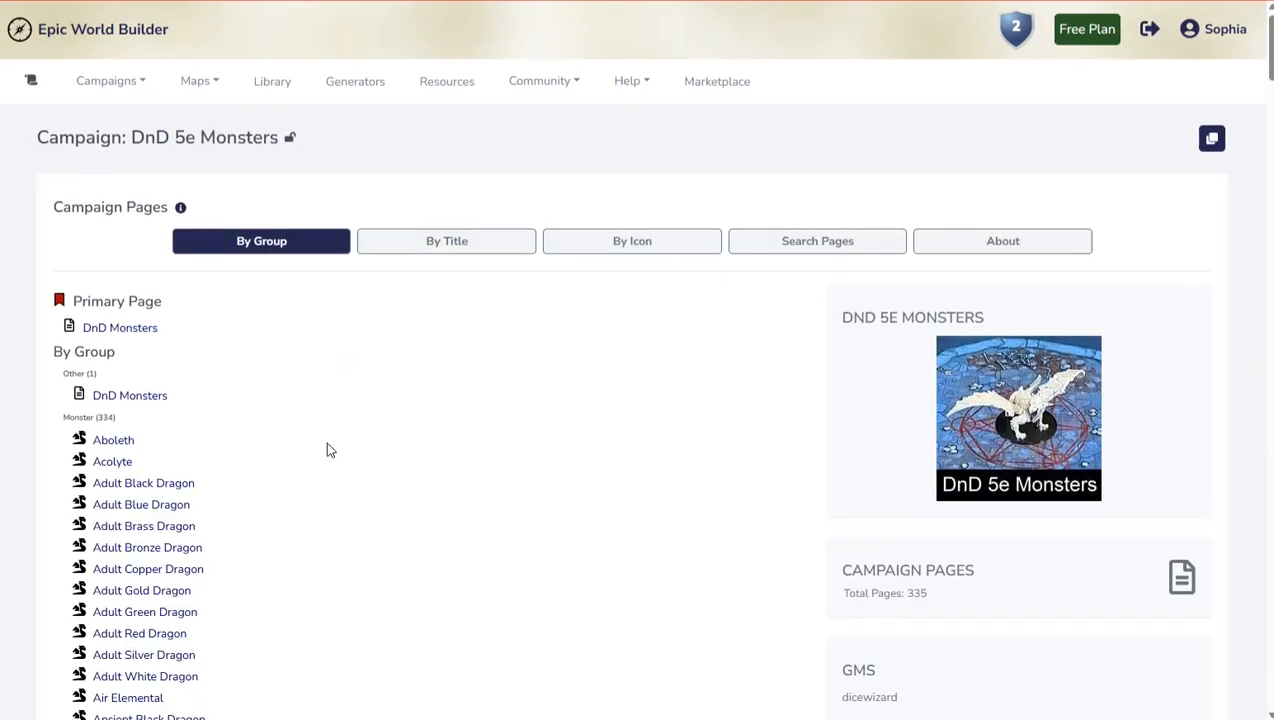
scroll(245, 494, "down", 20)
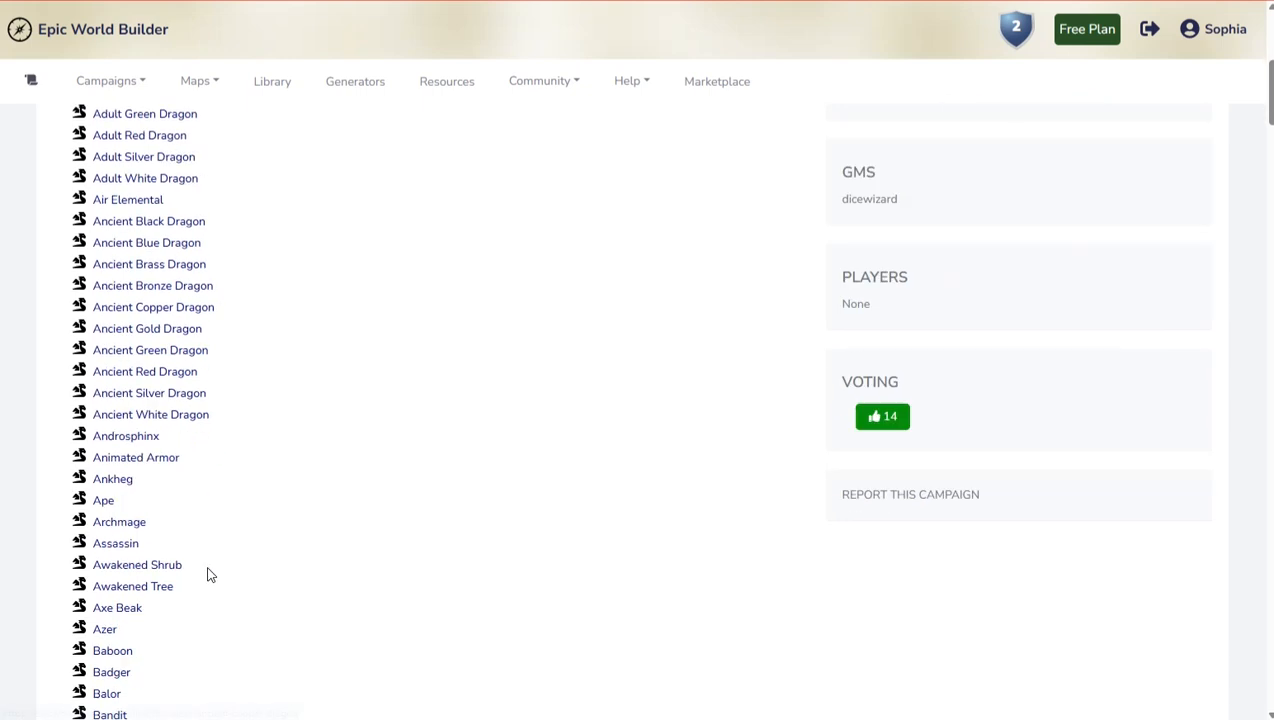
scroll(198, 549, "down", 10)
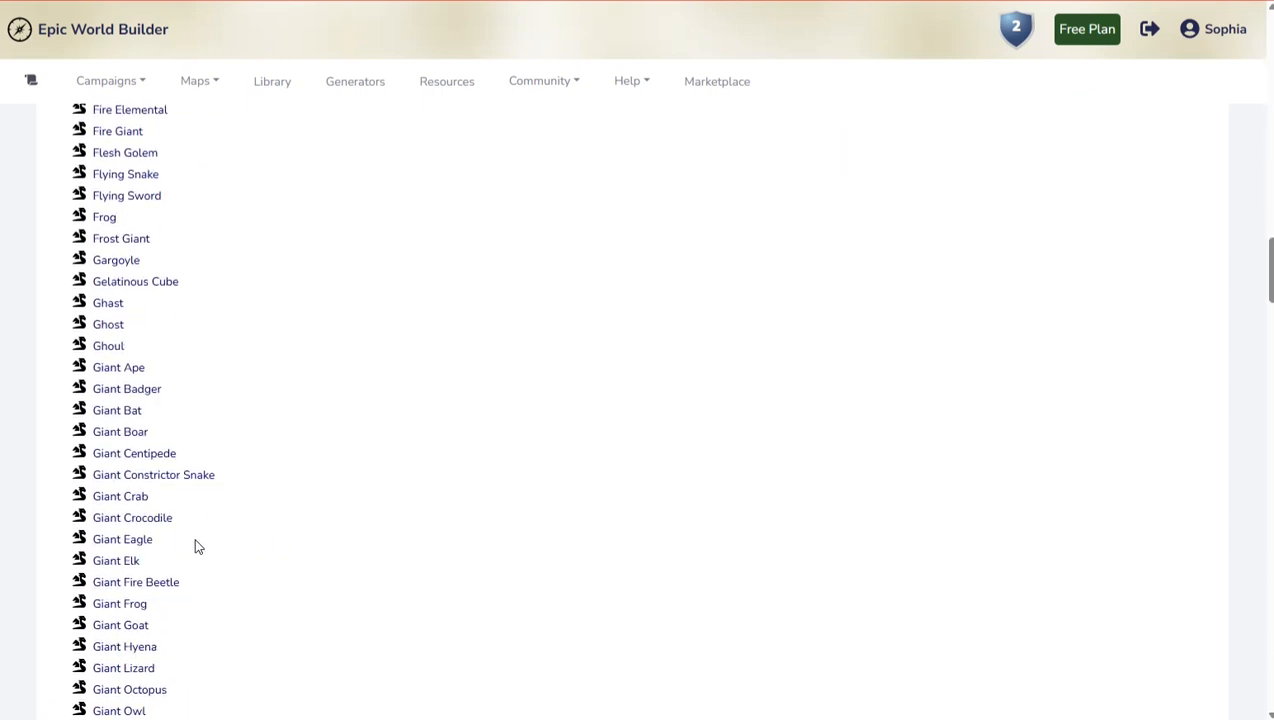
scroll(196, 541, "down", 20)
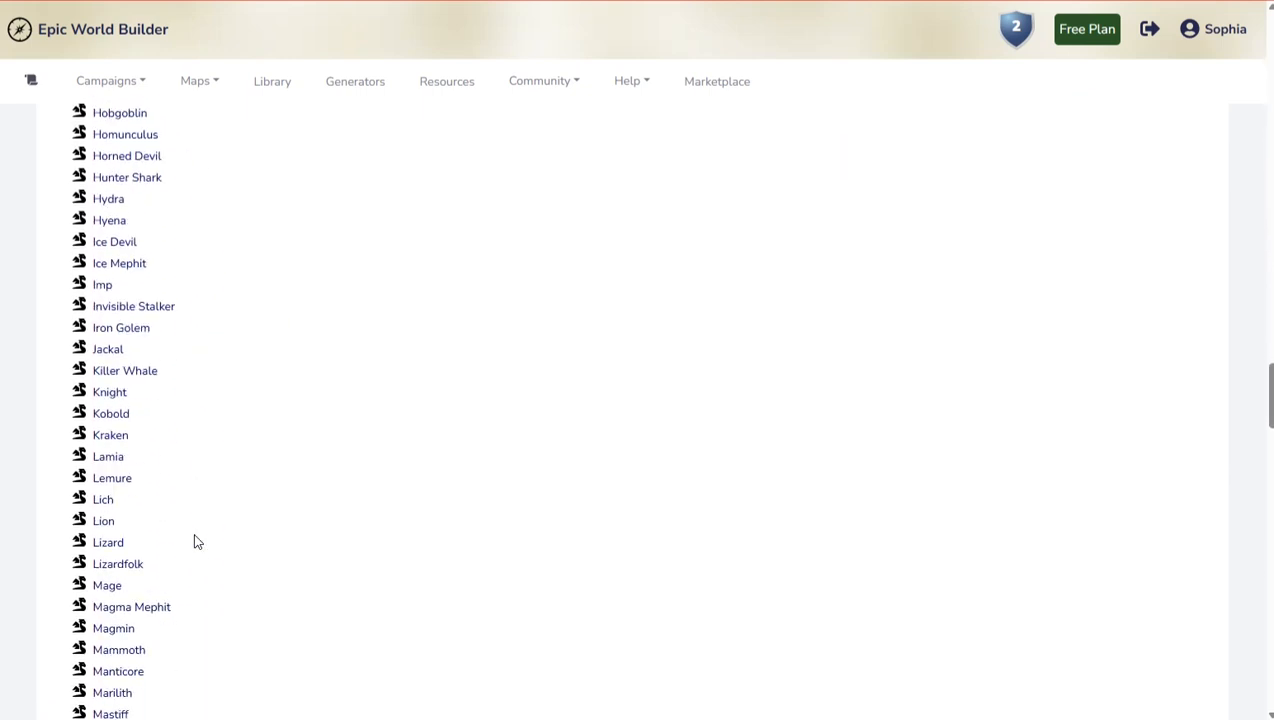
scroll(191, 541, "down", 2)
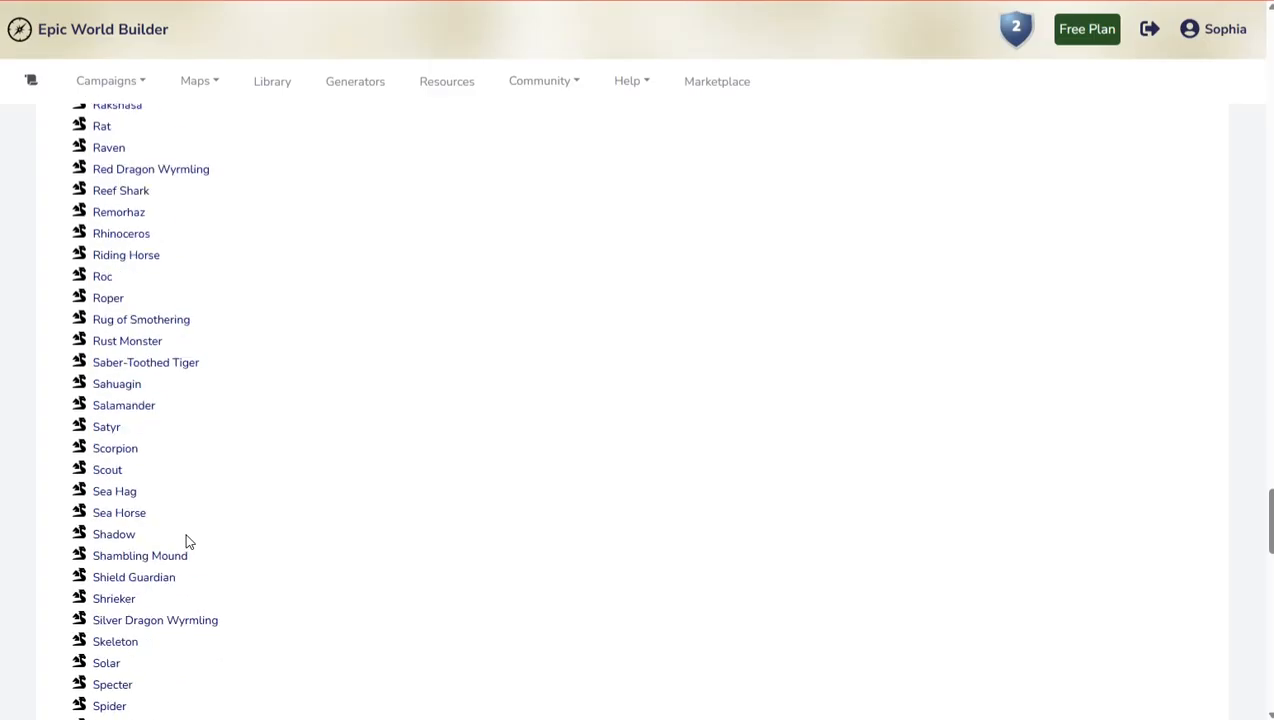
scroll(188, 540, "down", 5)
scroll(195, 500, "up", 3)
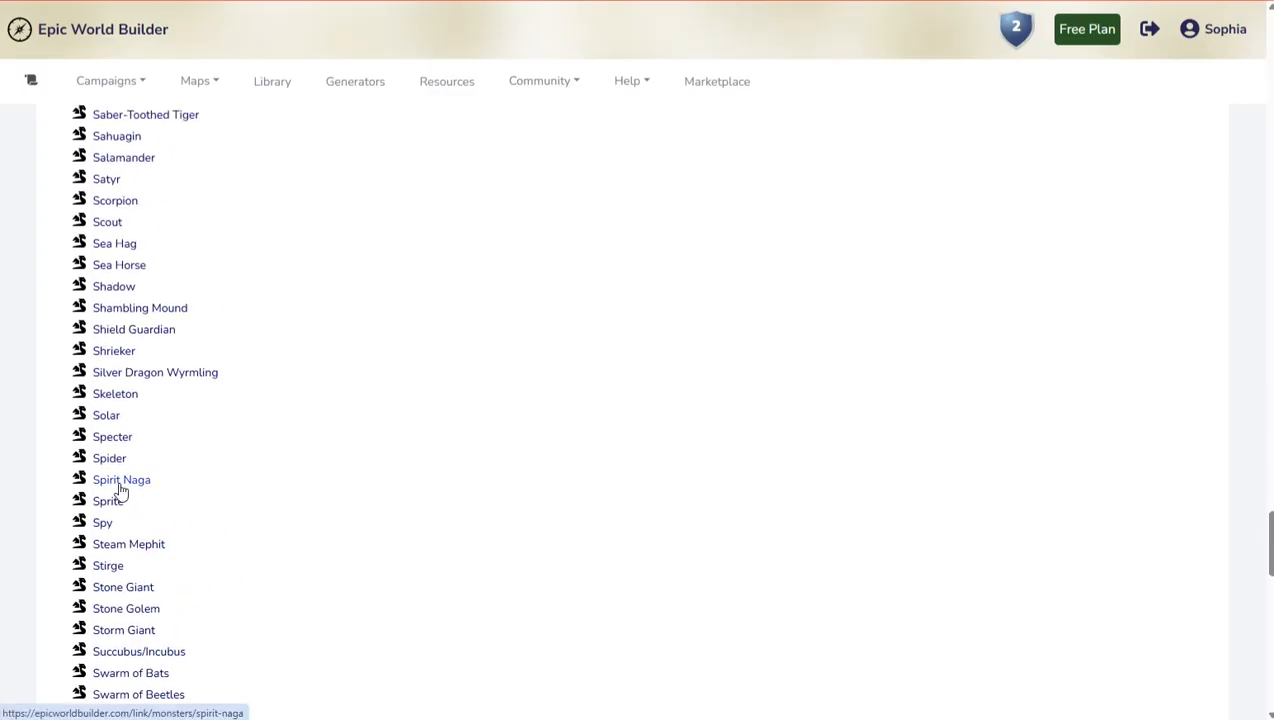
scroll(181, 521, "down", 15)
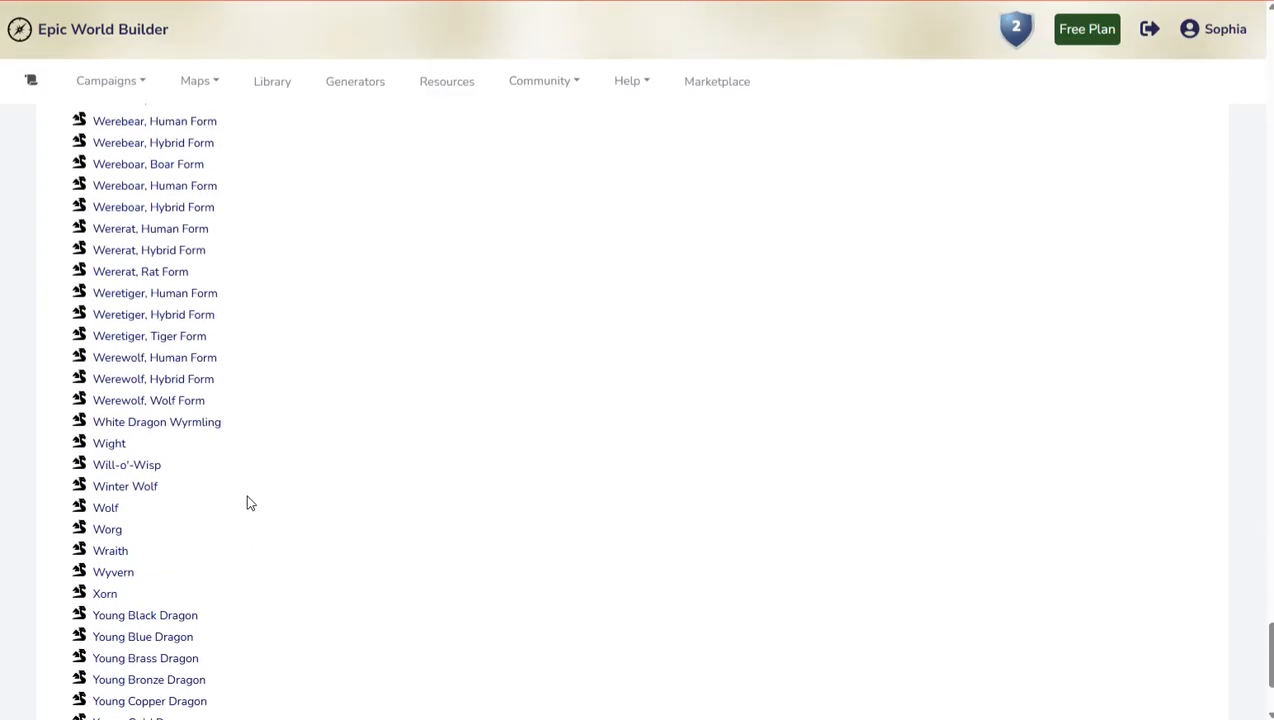
scroll(248, 502, "up", 15)
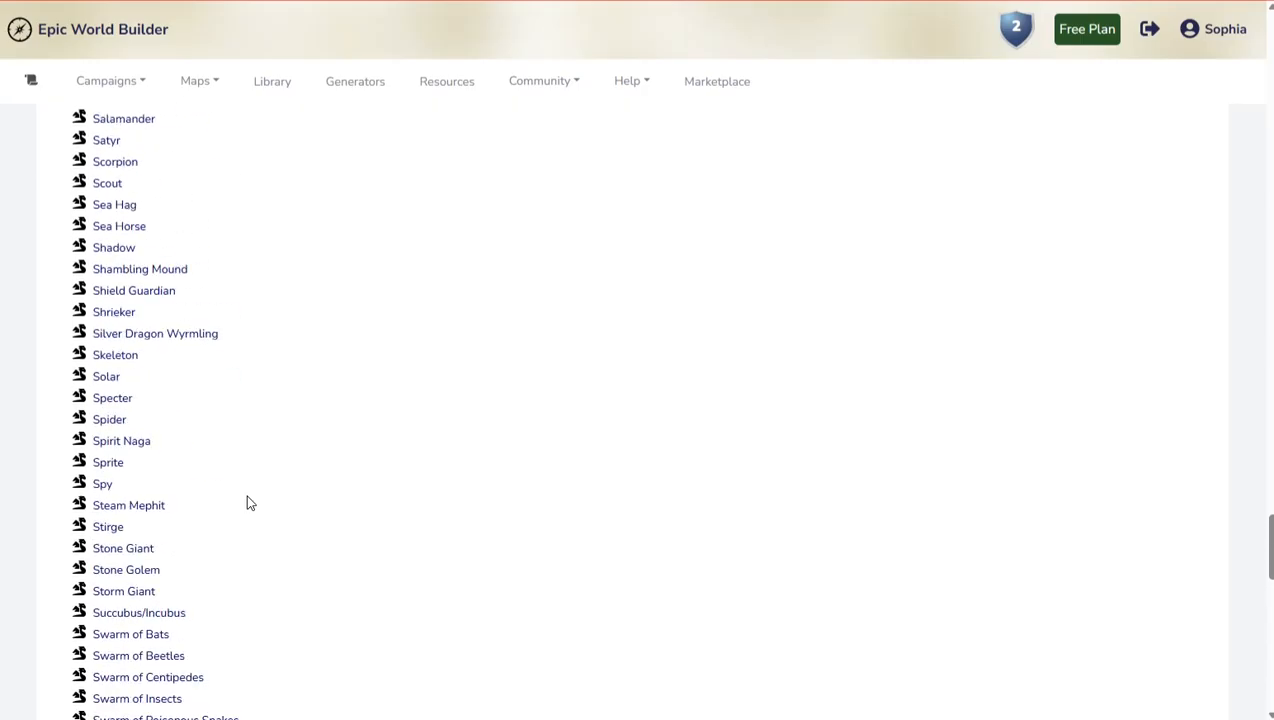
scroll(246, 494, "up", 7)
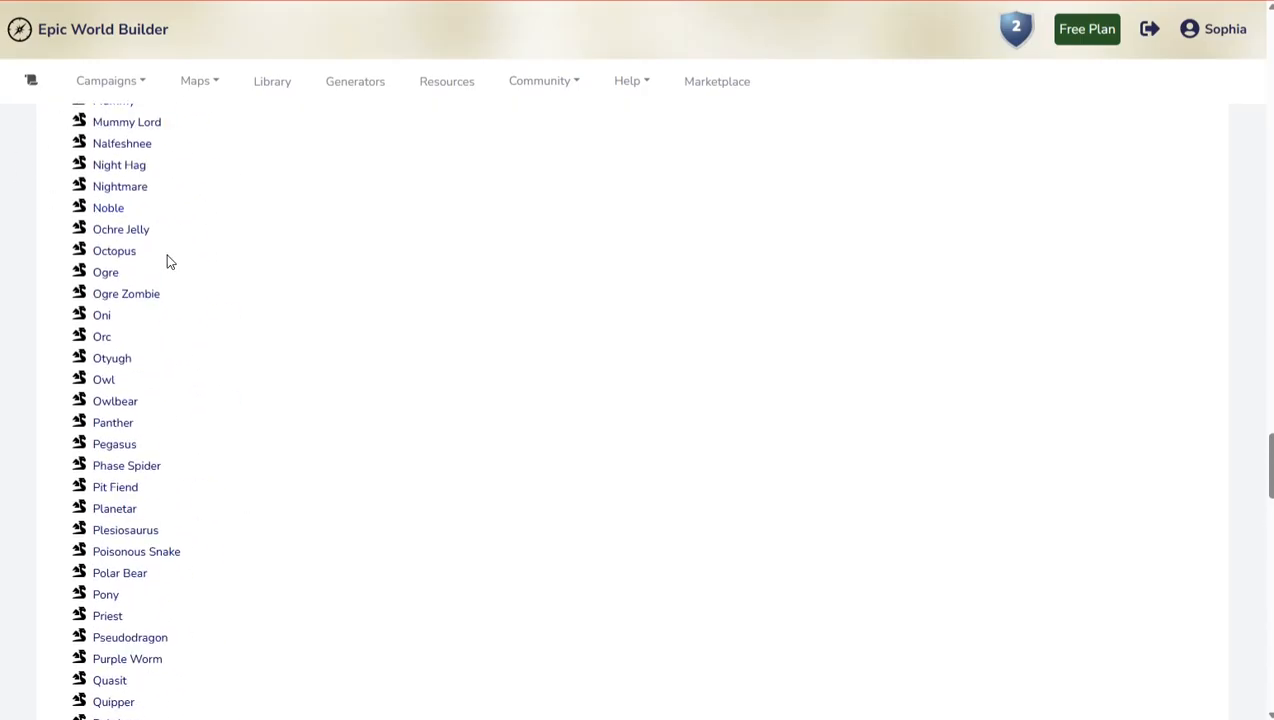
Step: Open the Nightmare monster page and look over its stats, actions and attributes
left_click(118, 188)
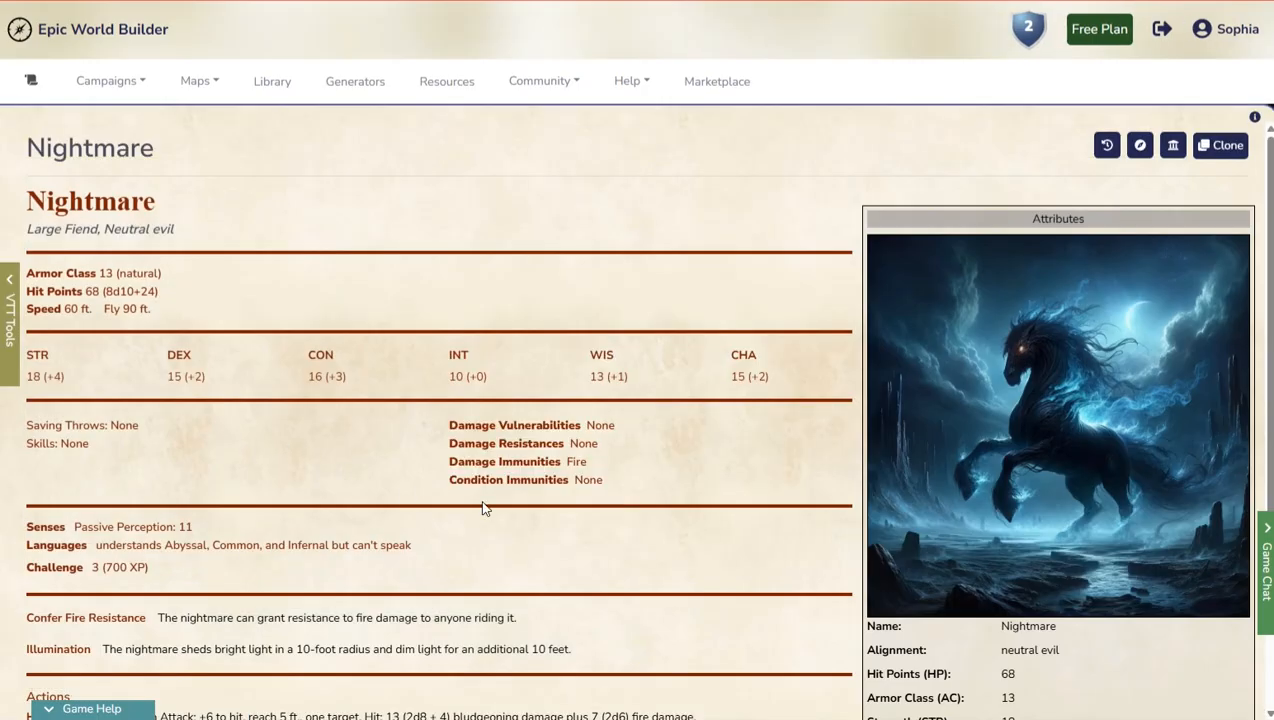
scroll(921, 525, "down", 3)
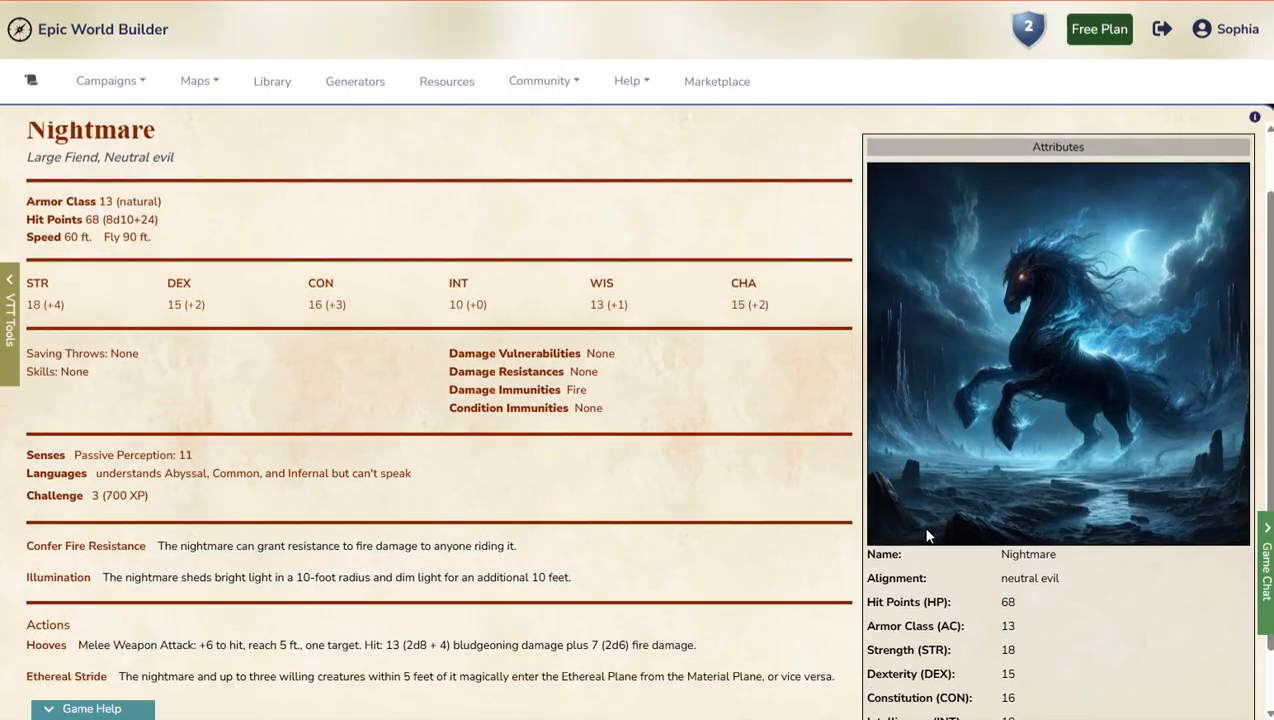
scroll(420, 440, "up", 3)
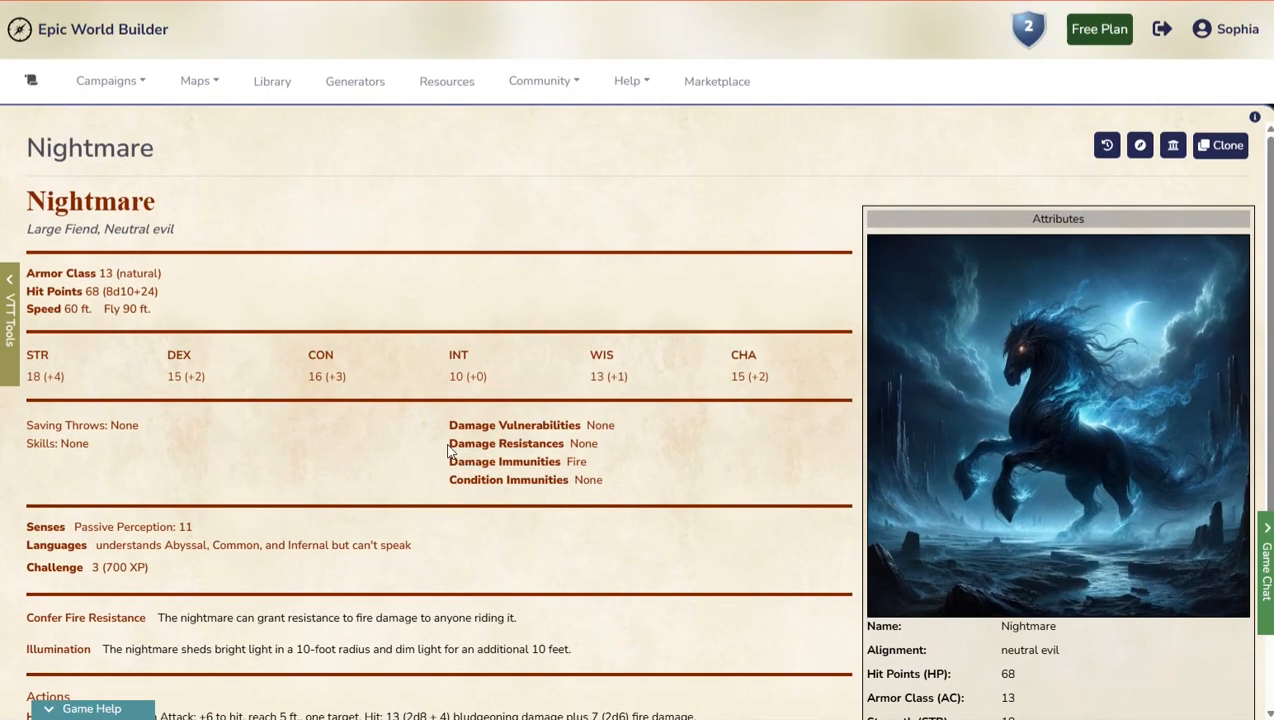
Step: Clone the Nightmare page into the existing campaign Nara, using Replace Page for naming conflicts
left_click(1228, 146)
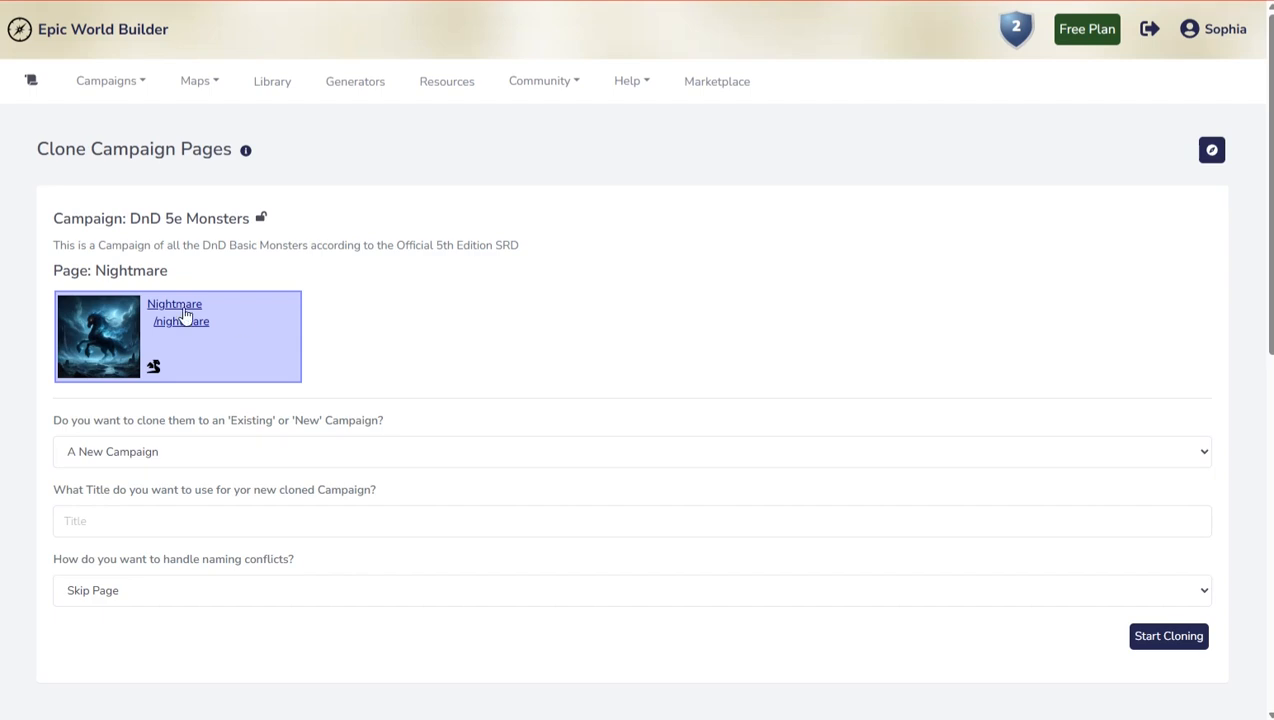
scroll(535, 329, "down", 1)
left_click(142, 369)
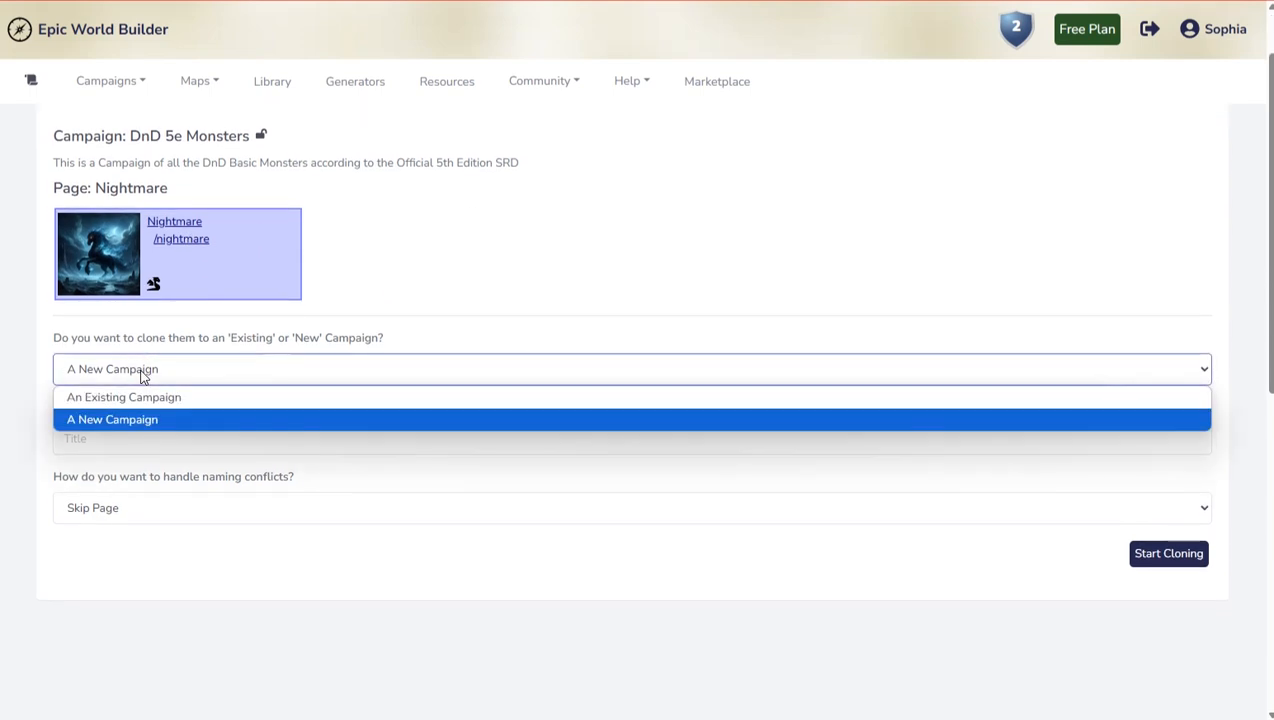
left_click(150, 397)
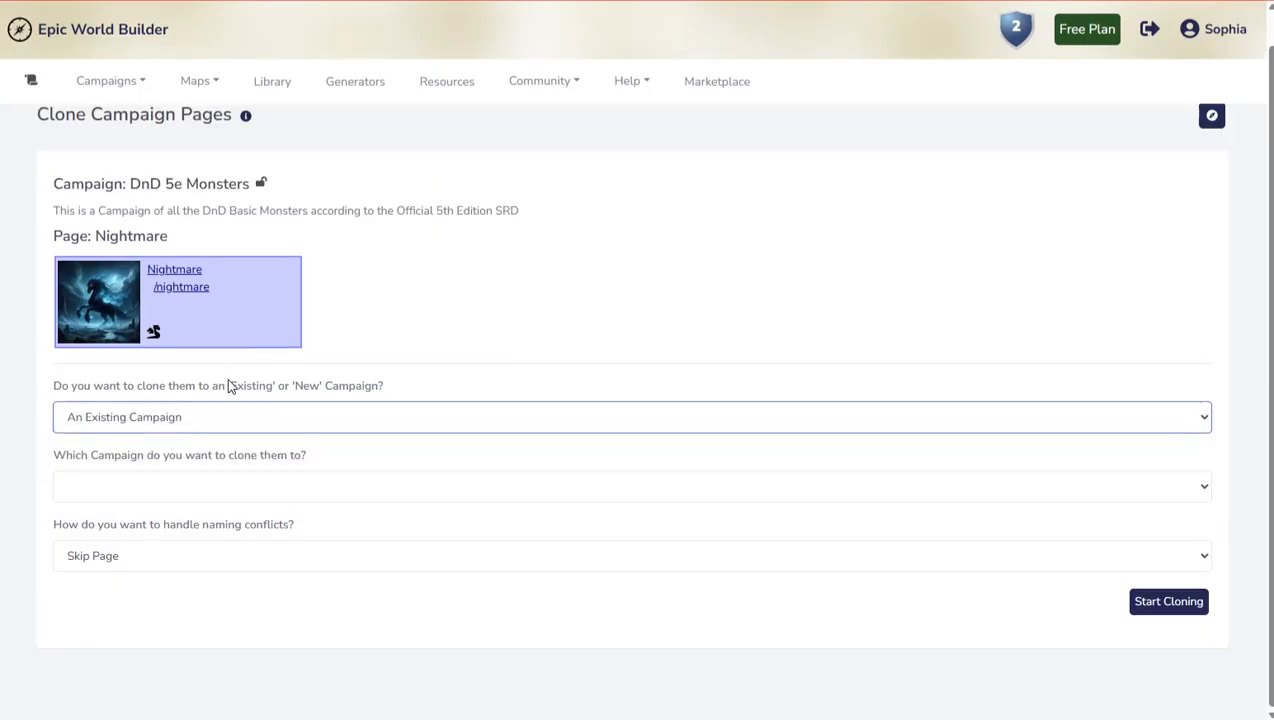
left_click(218, 488)
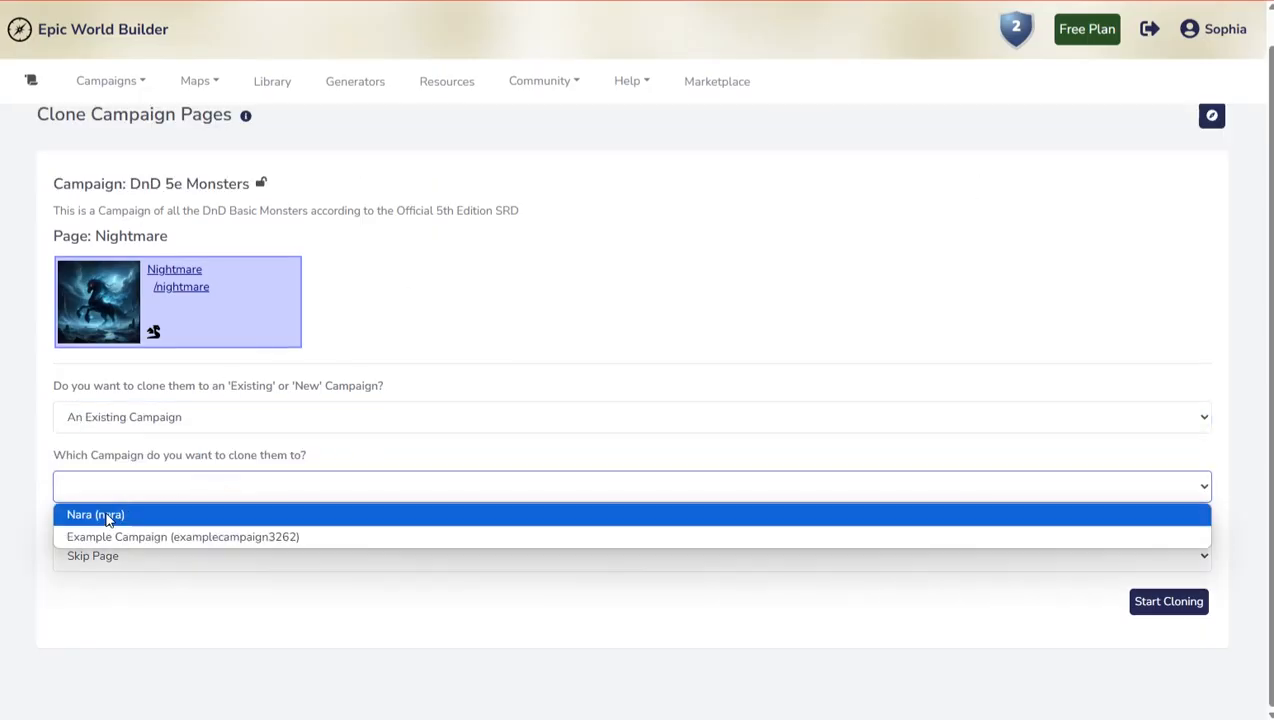
left_click(104, 516)
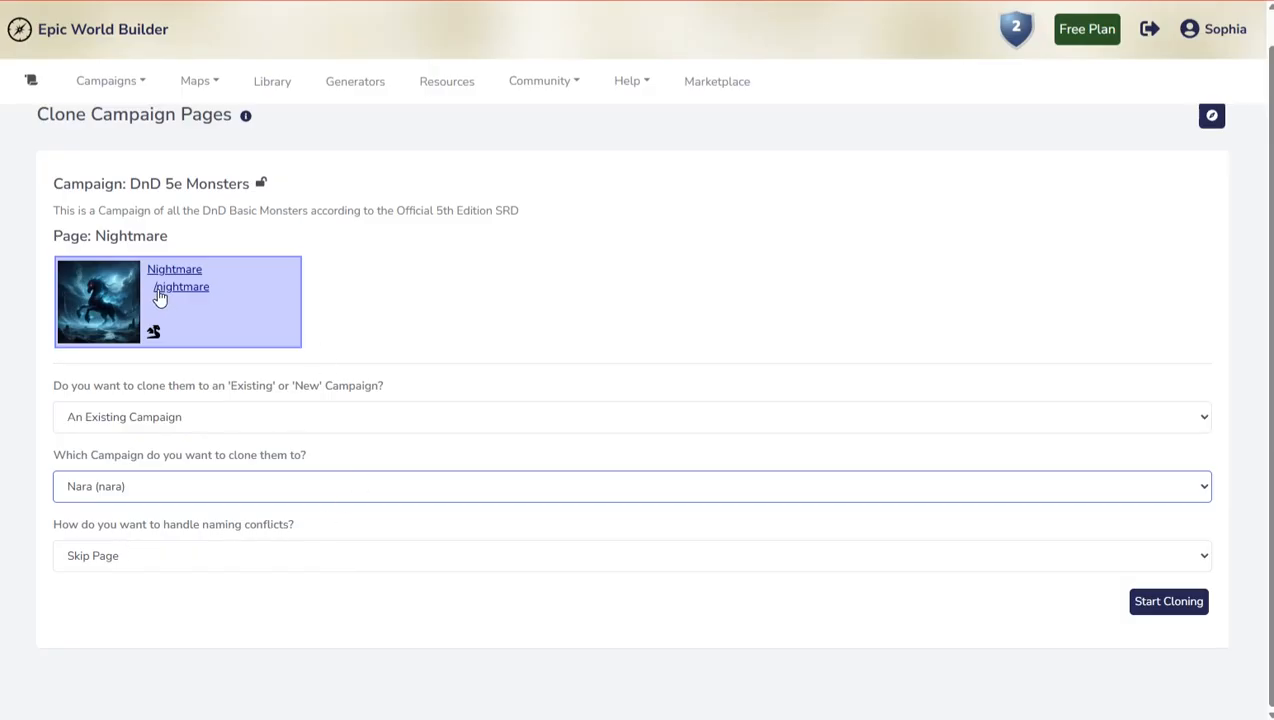
left_click(205, 560)
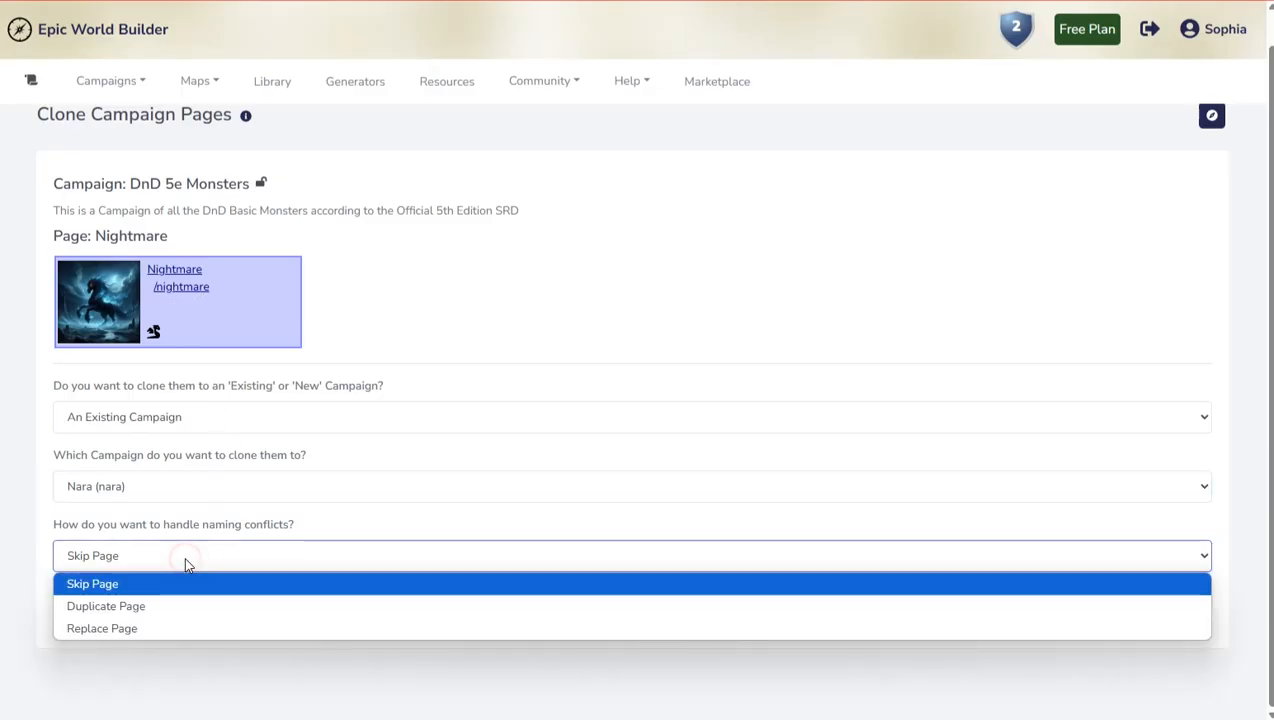
left_click(108, 628)
left_click(1157, 602)
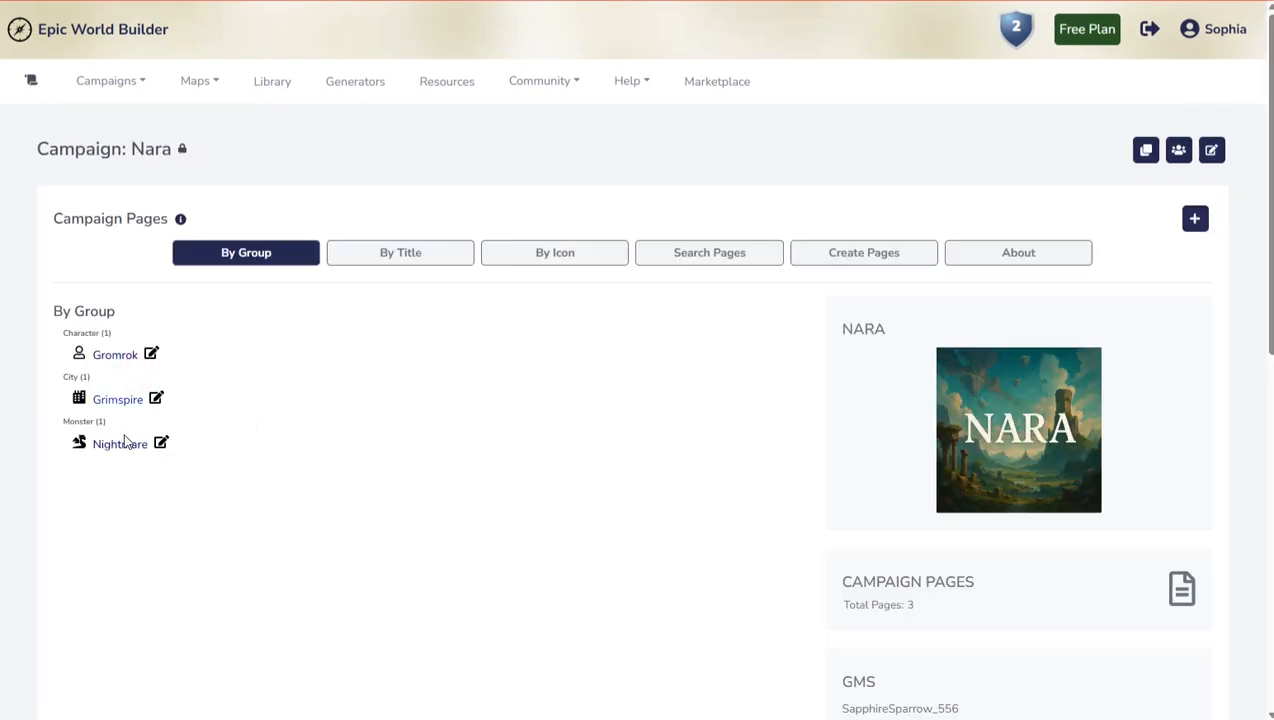
Step: View the cloned Nightmare page, then reopen the Nara campaign from the list of own campaigns
left_click(122, 445)
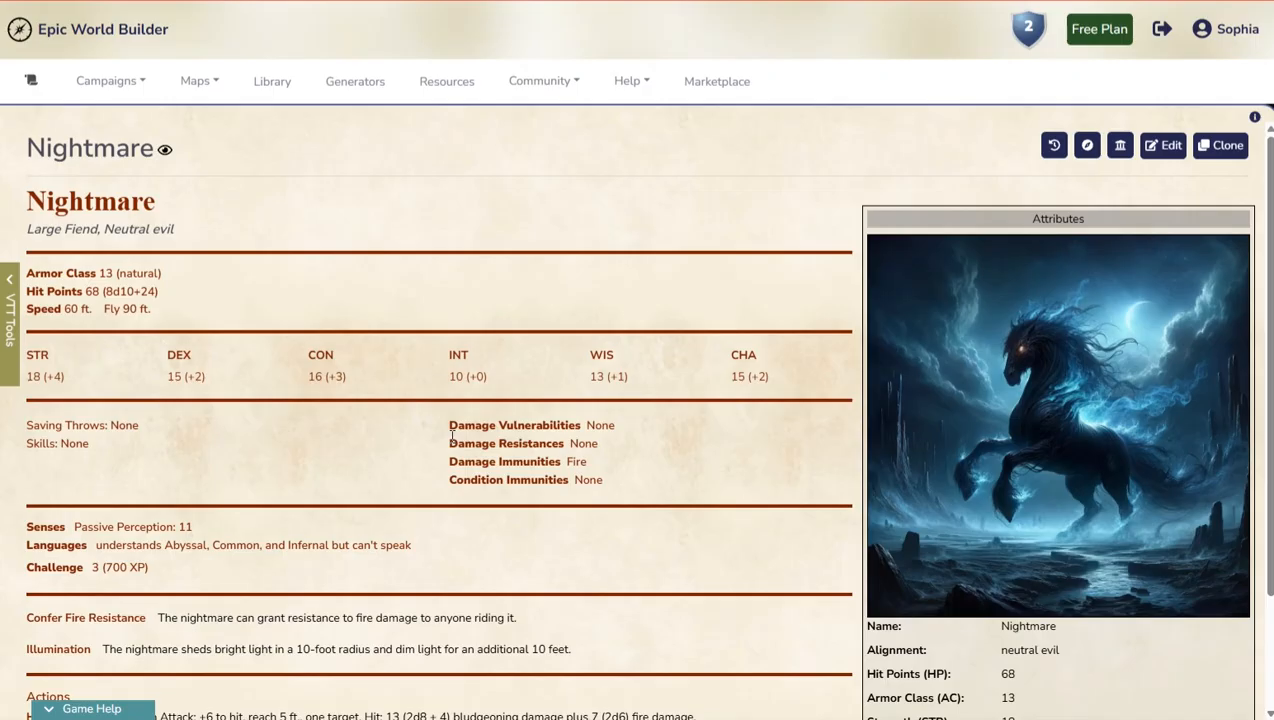
left_click(133, 84)
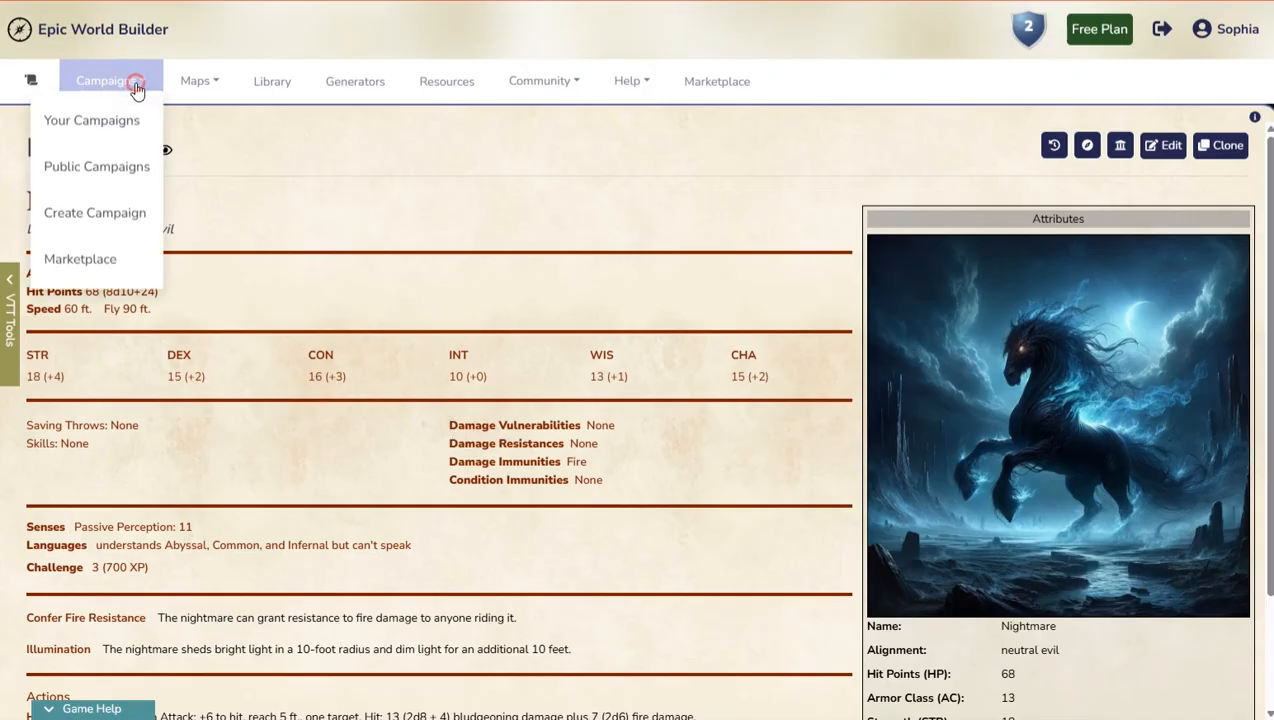
left_click(97, 131)
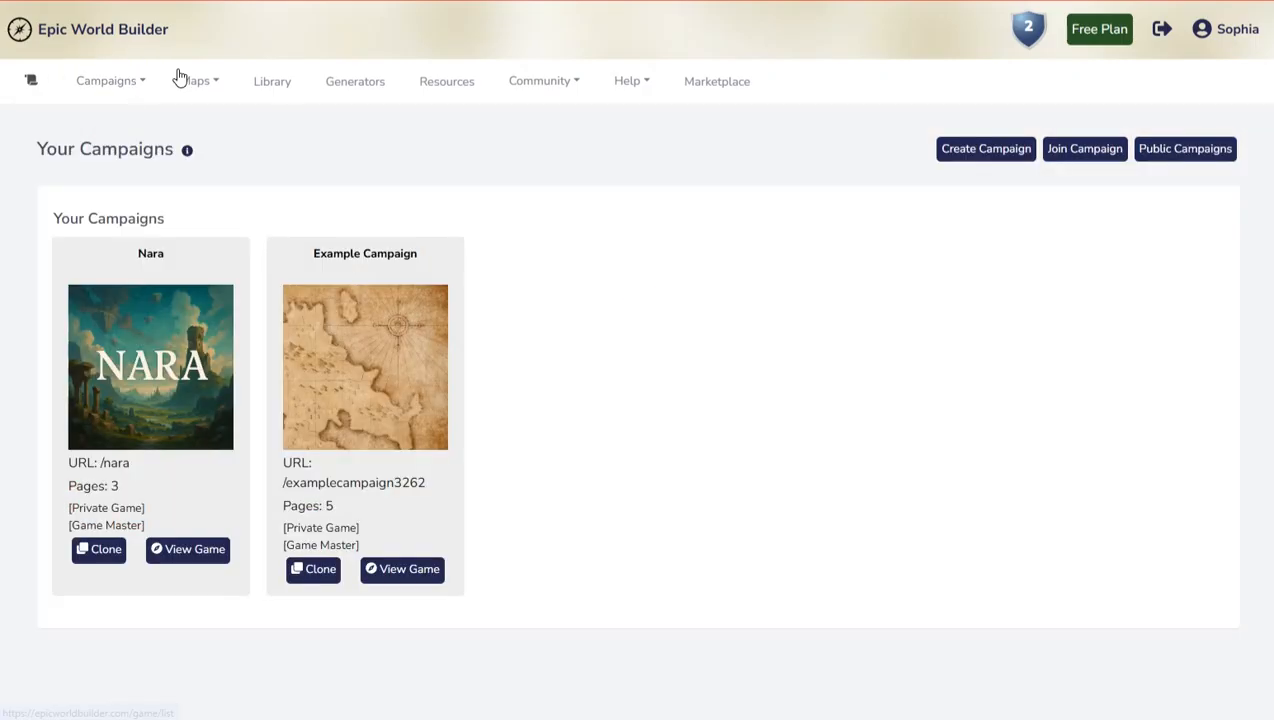
left_click(172, 380)
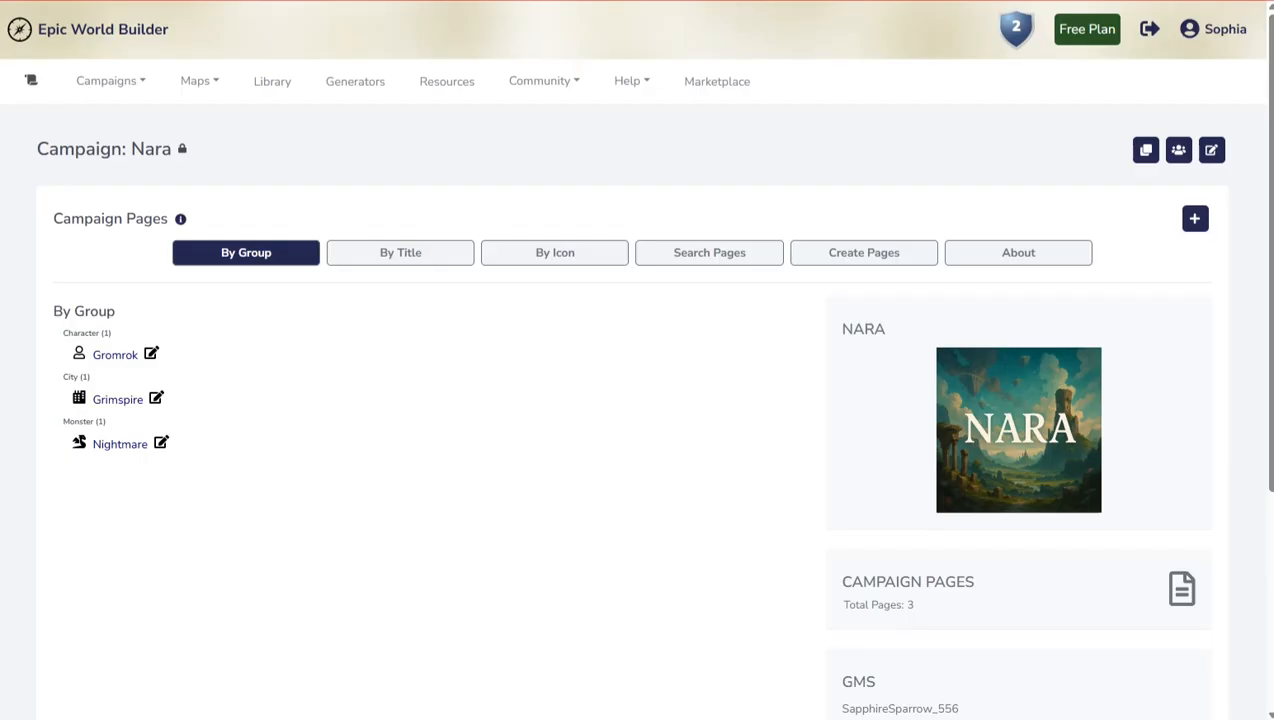
Step: Change the Gromrok character page's title to Gromrok H and save the page
left_click(151, 354)
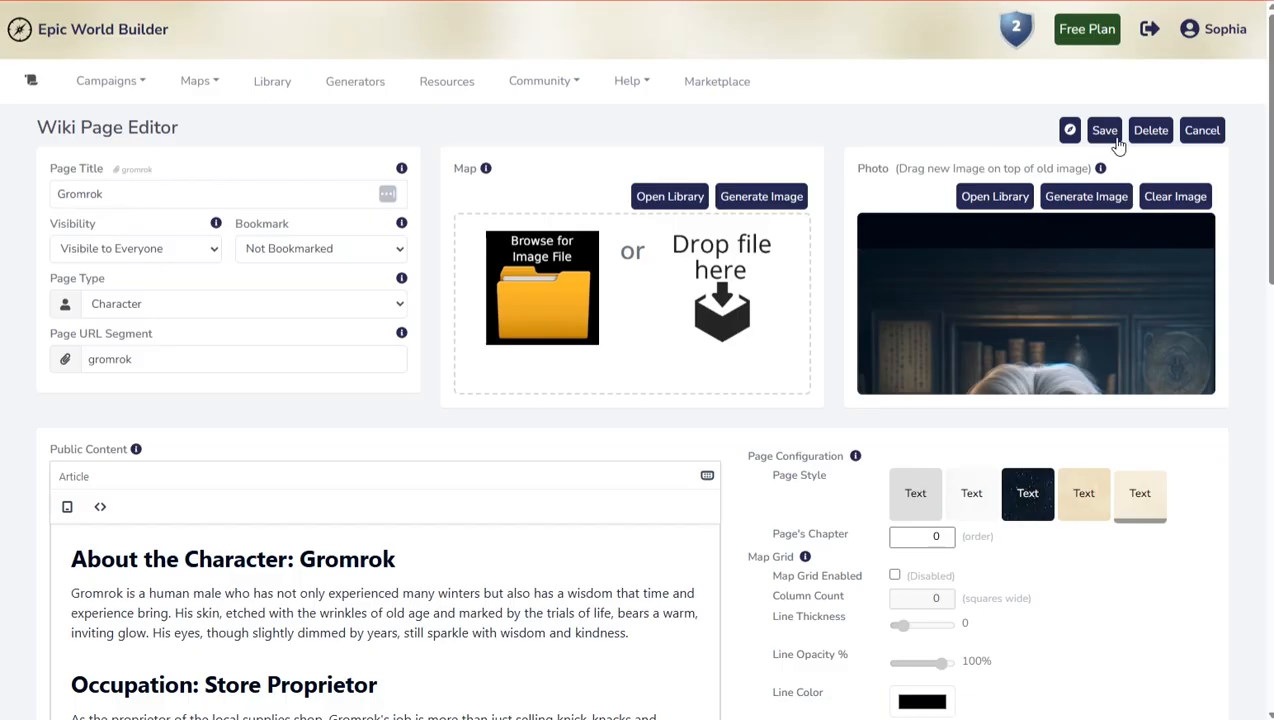
left_click(1200, 131)
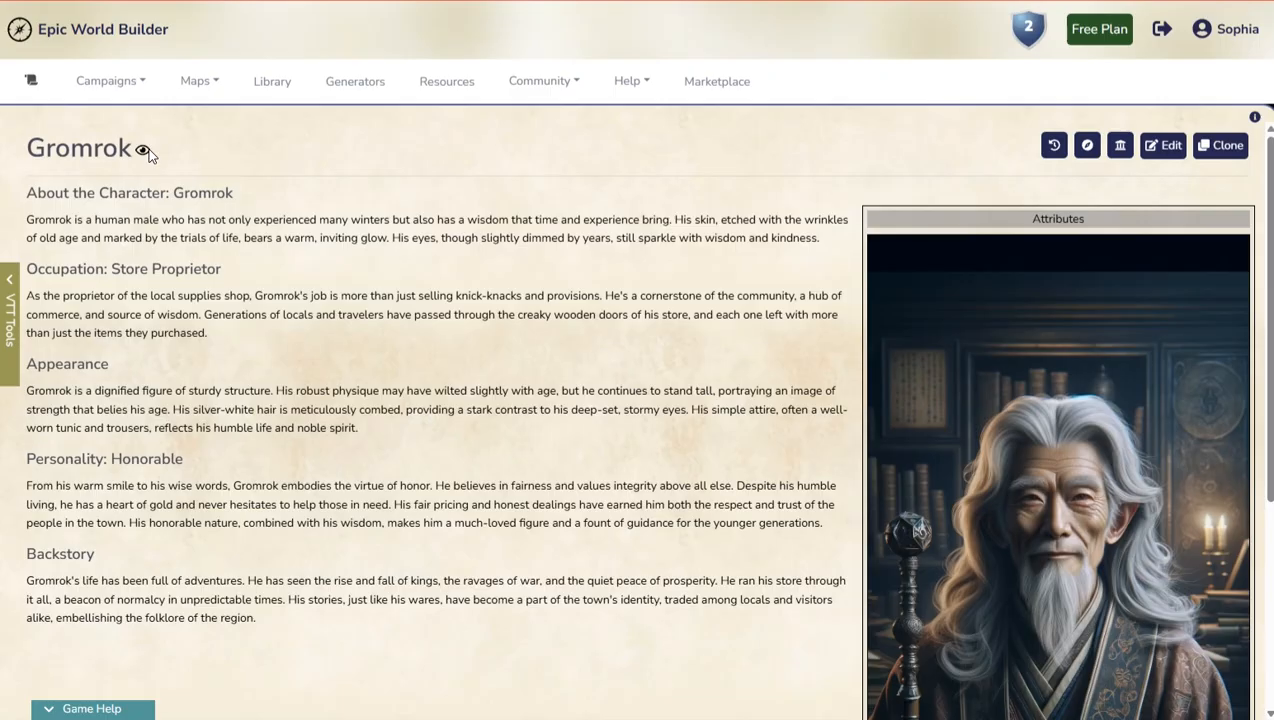
left_click(1166, 148)
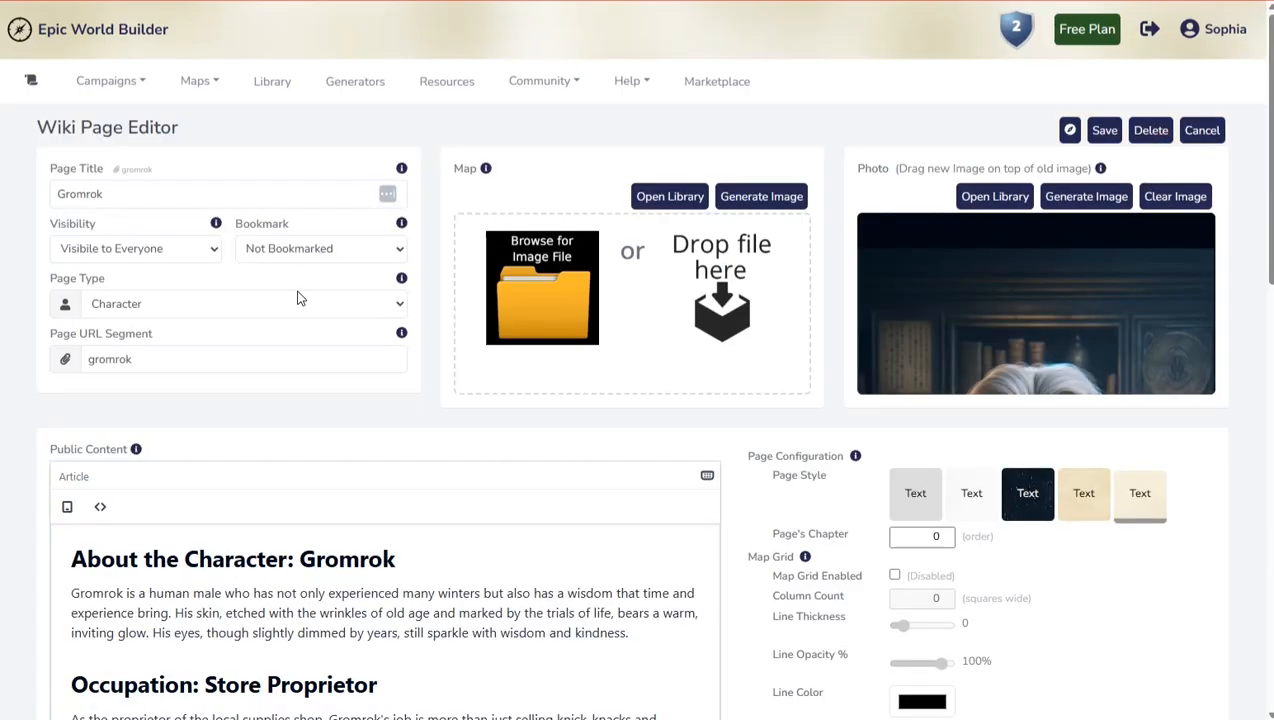
left_click(175, 193)
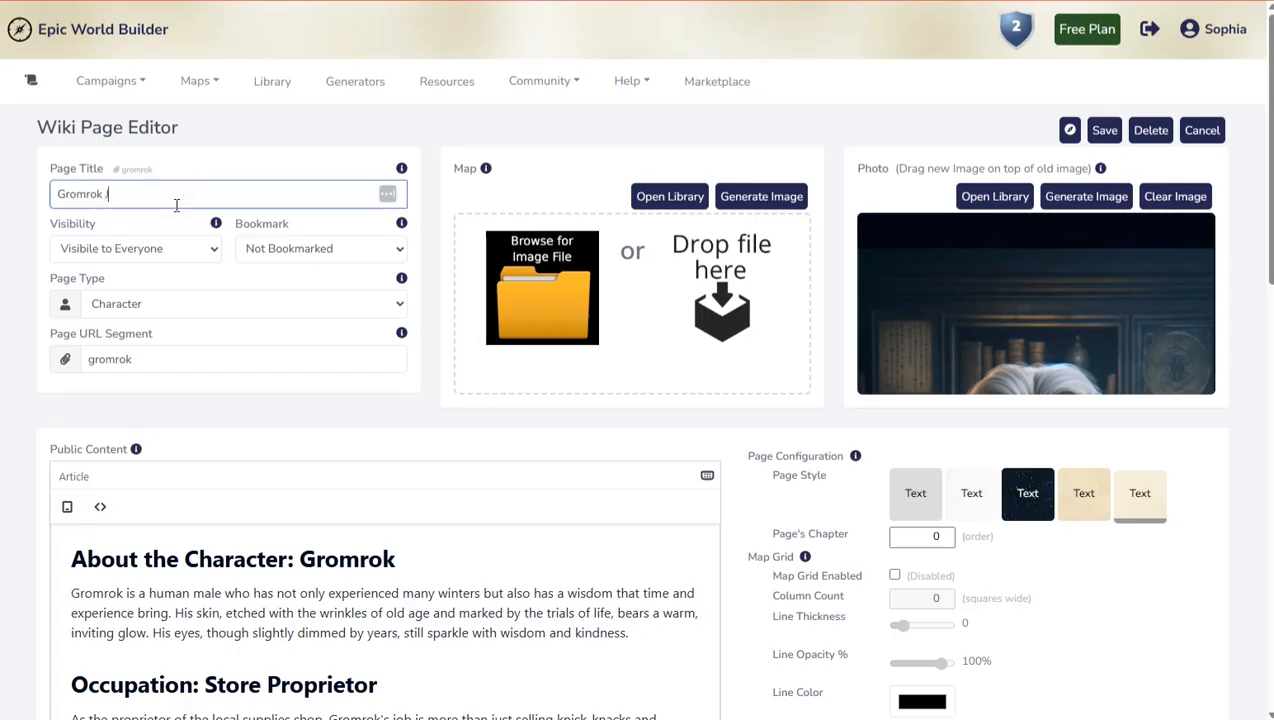
type("H")
left_click(1104, 130)
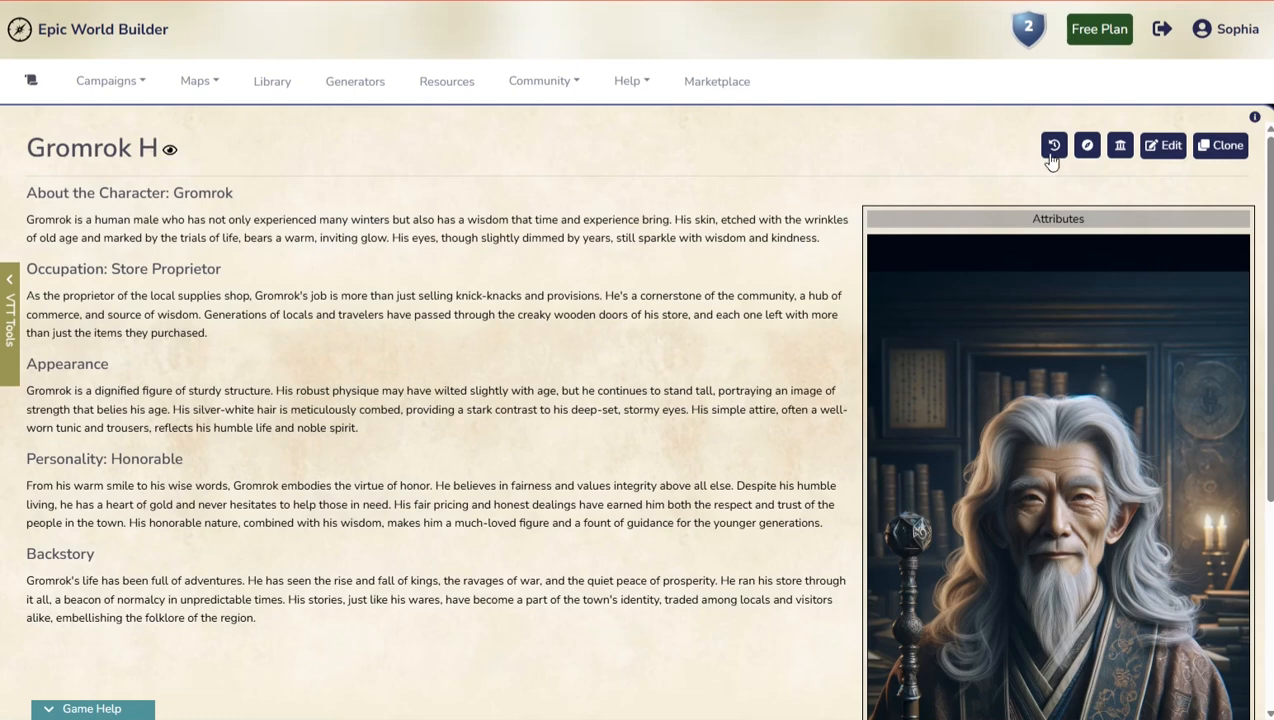
Step: Reopen the character page from the campaign overview, restore its title to Gromrok and save it
left_click(1087, 146)
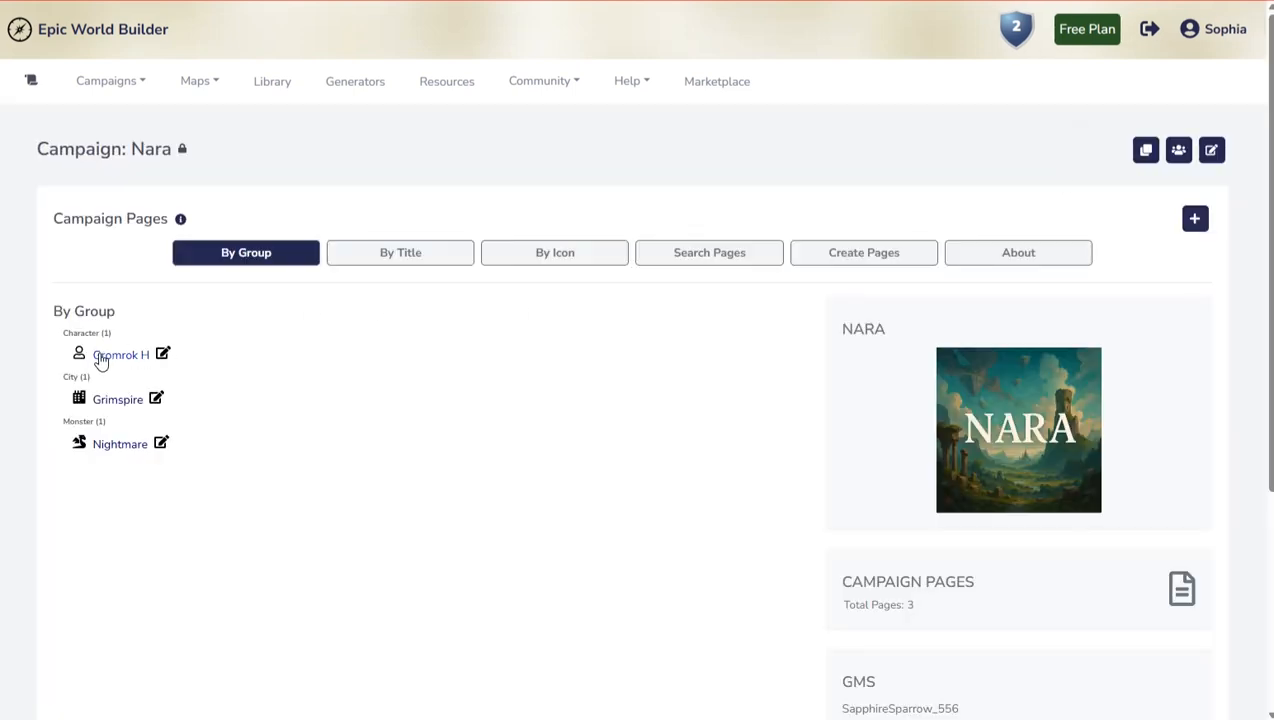
left_click(112, 356)
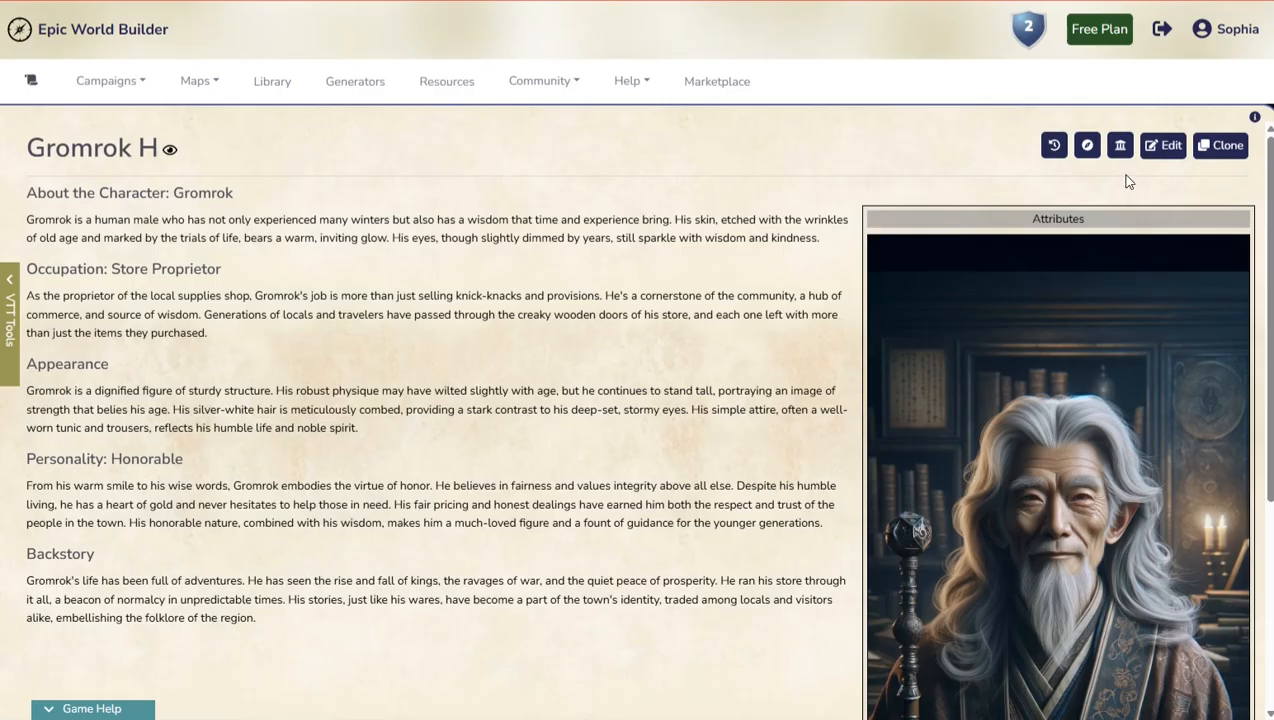
left_click(1165, 146)
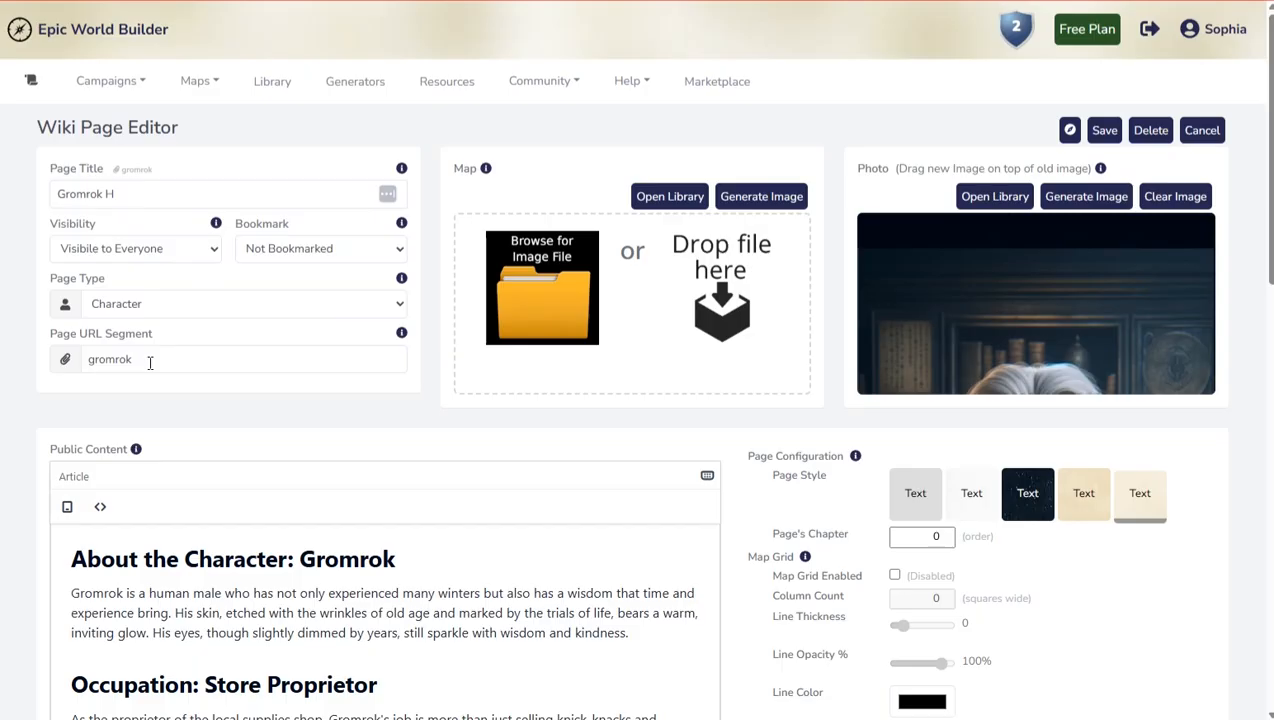
left_click(130, 196)
key("BackSpace")
key("BackSpace")
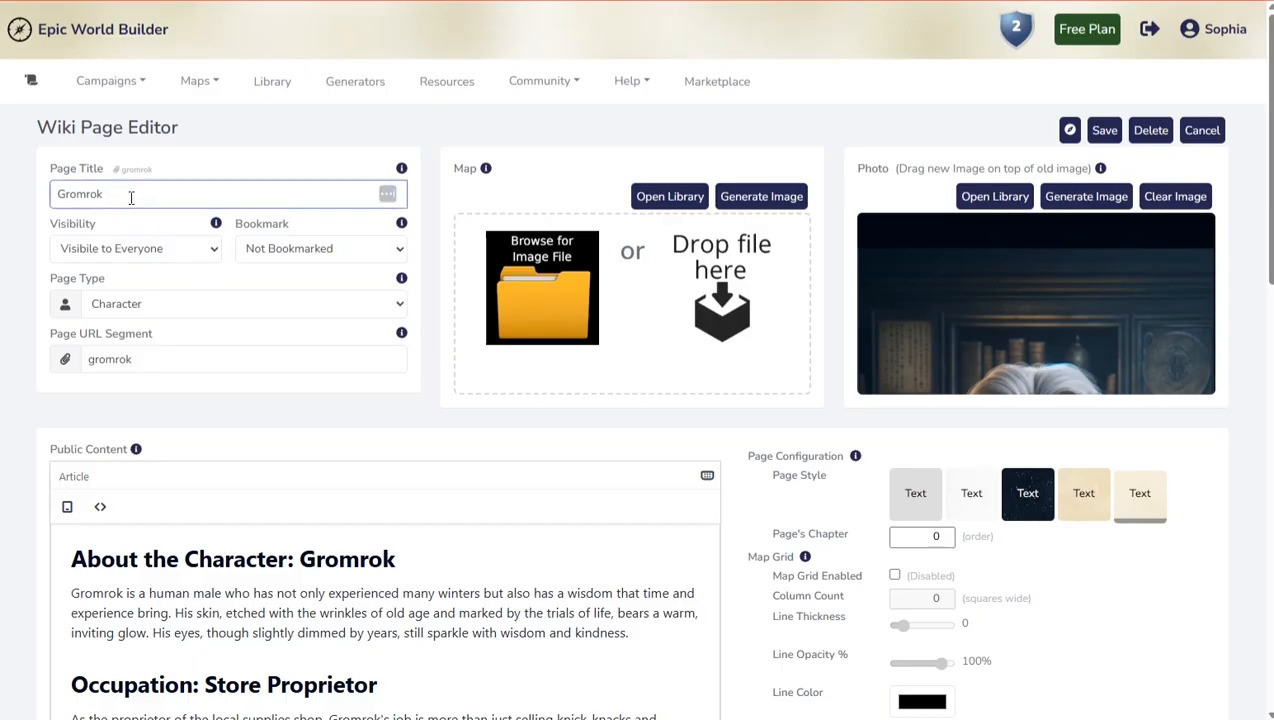
left_click(1105, 130)
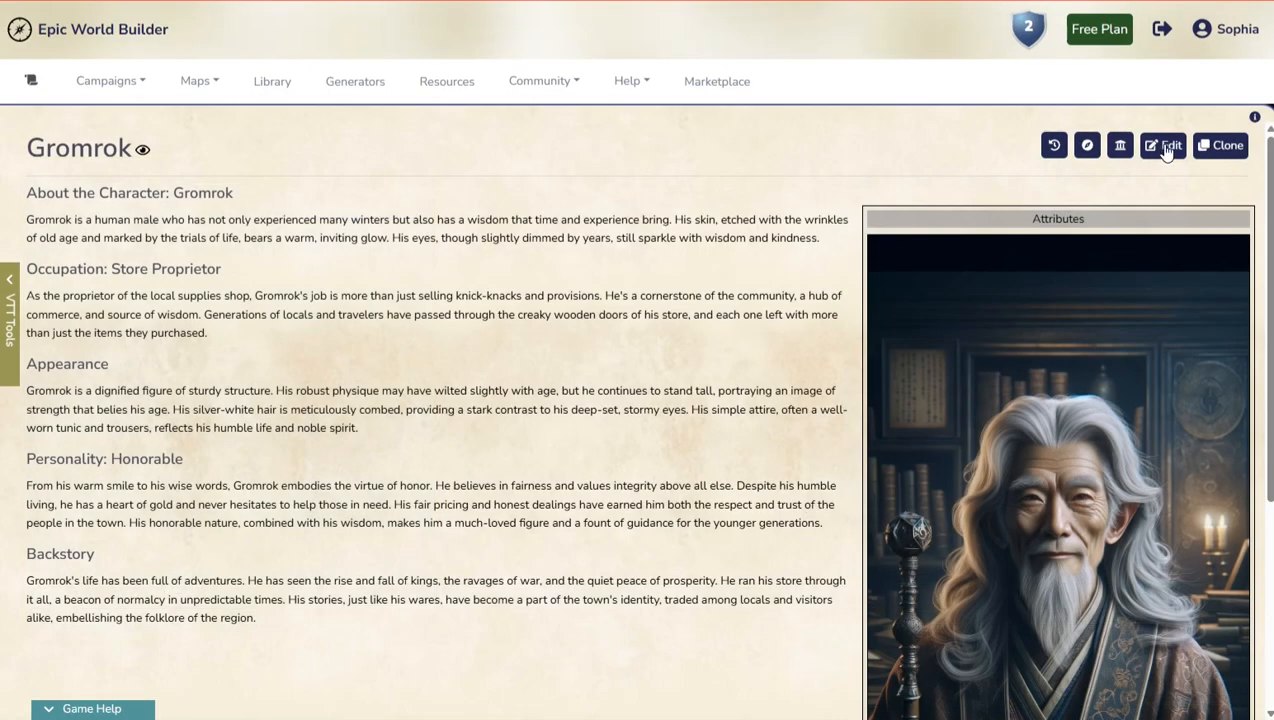
Step: Set the Gromrok page's visibility to GMs only and save the page
left_click(1163, 145)
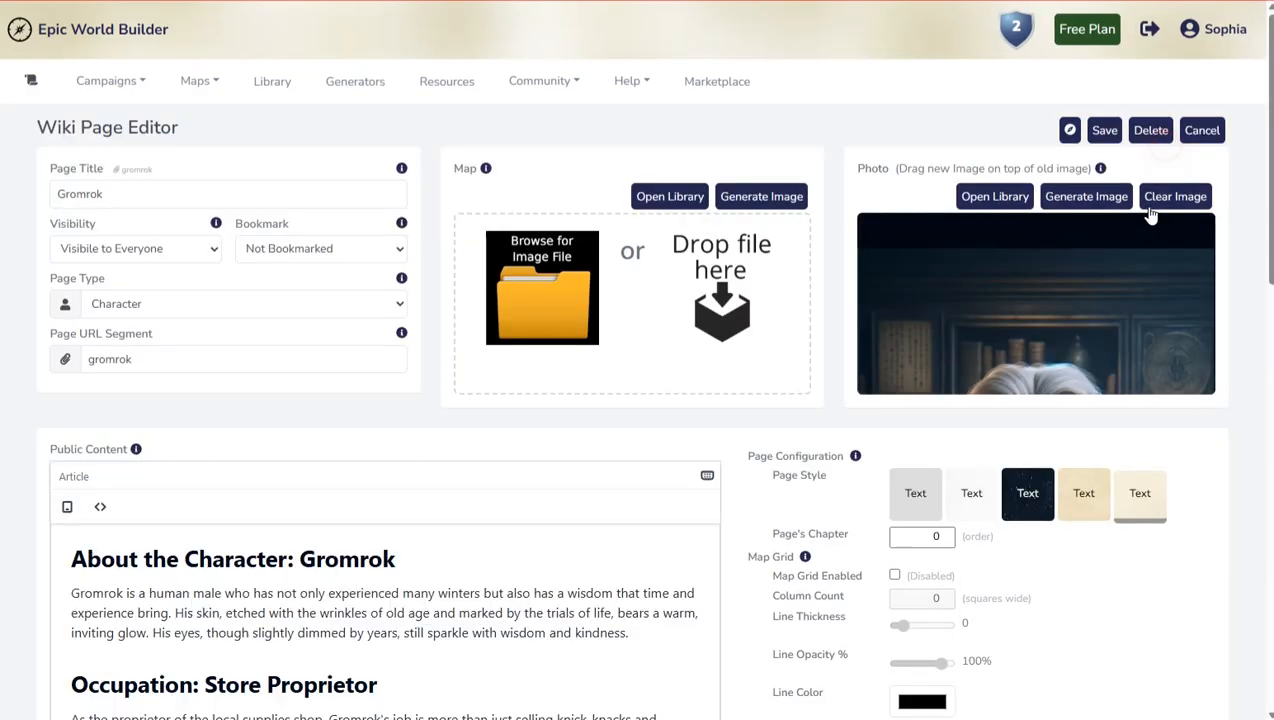
left_click(214, 252)
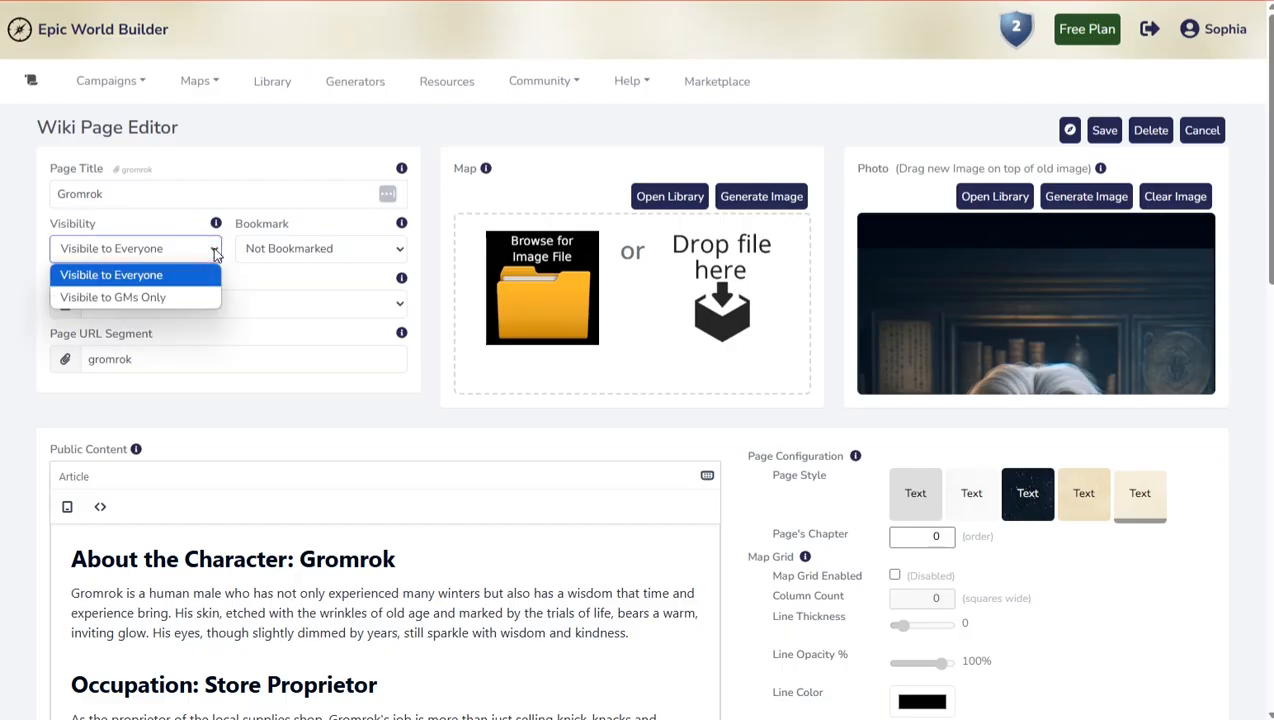
left_click(100, 298)
left_click(1110, 131)
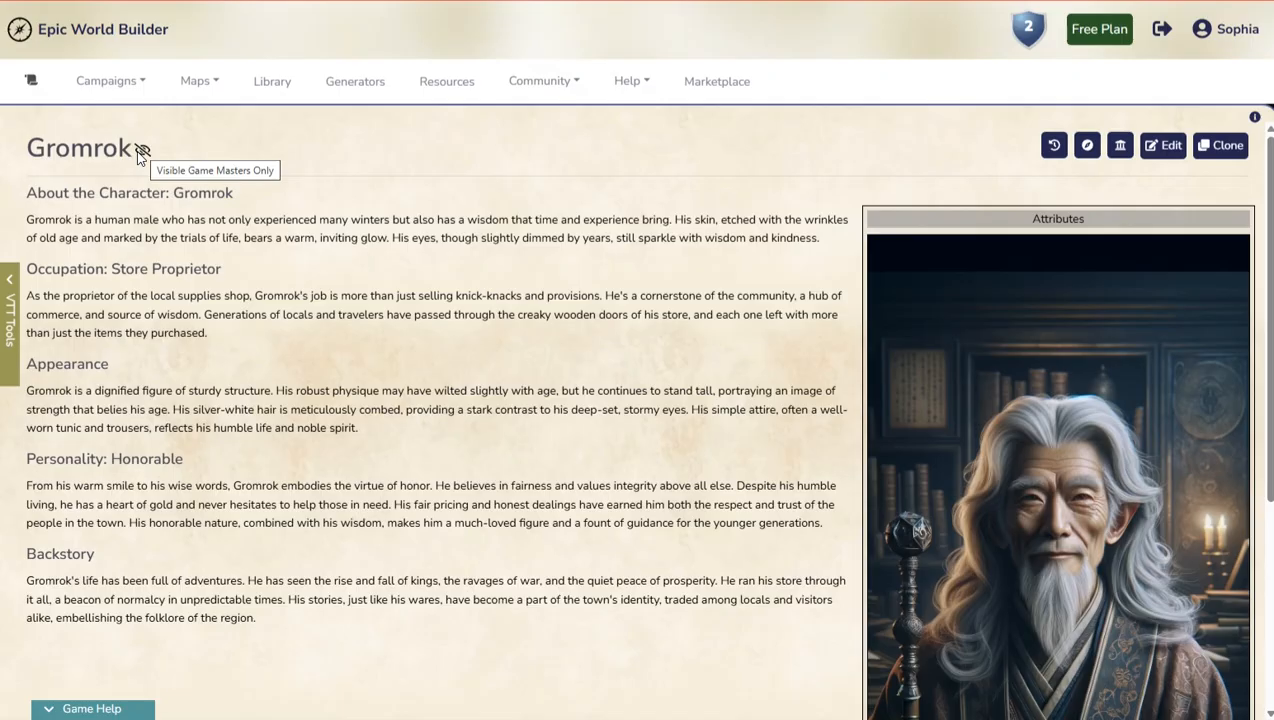
Step: Check the Gromrok entry in the campaign overview, set its page's visibility back to everyone and save
left_click(1165, 146)
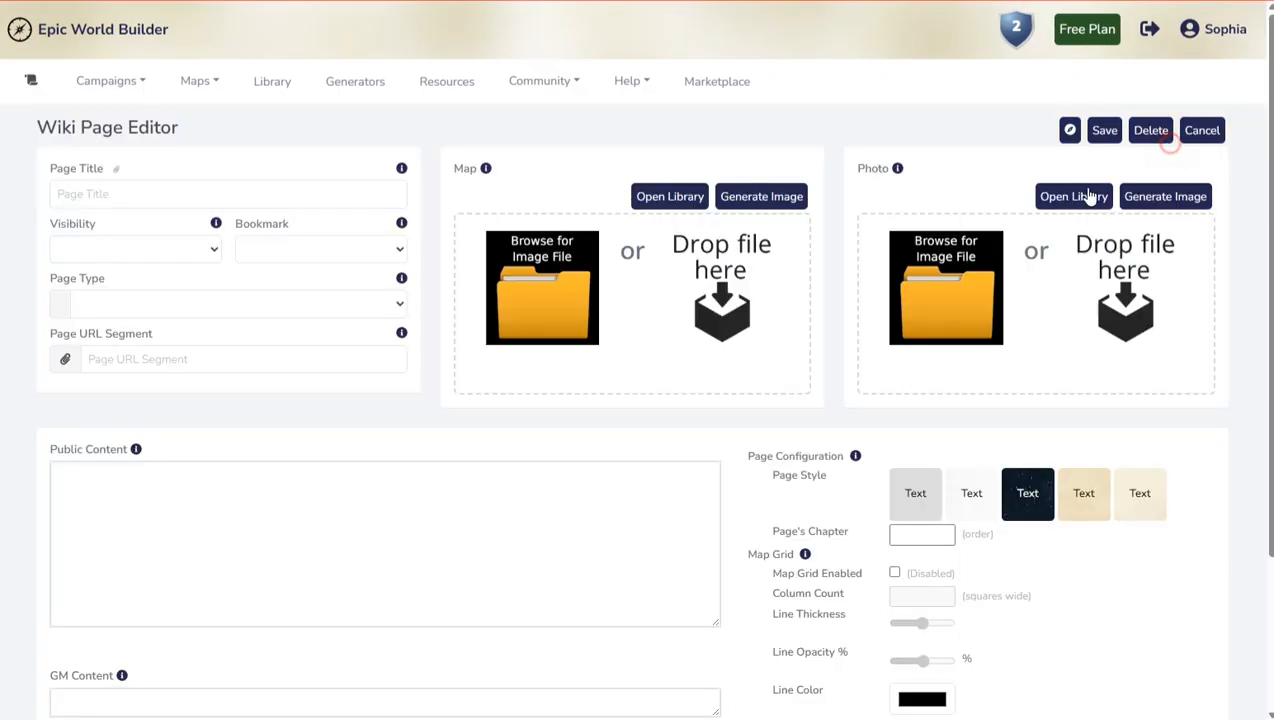
left_click(1069, 130)
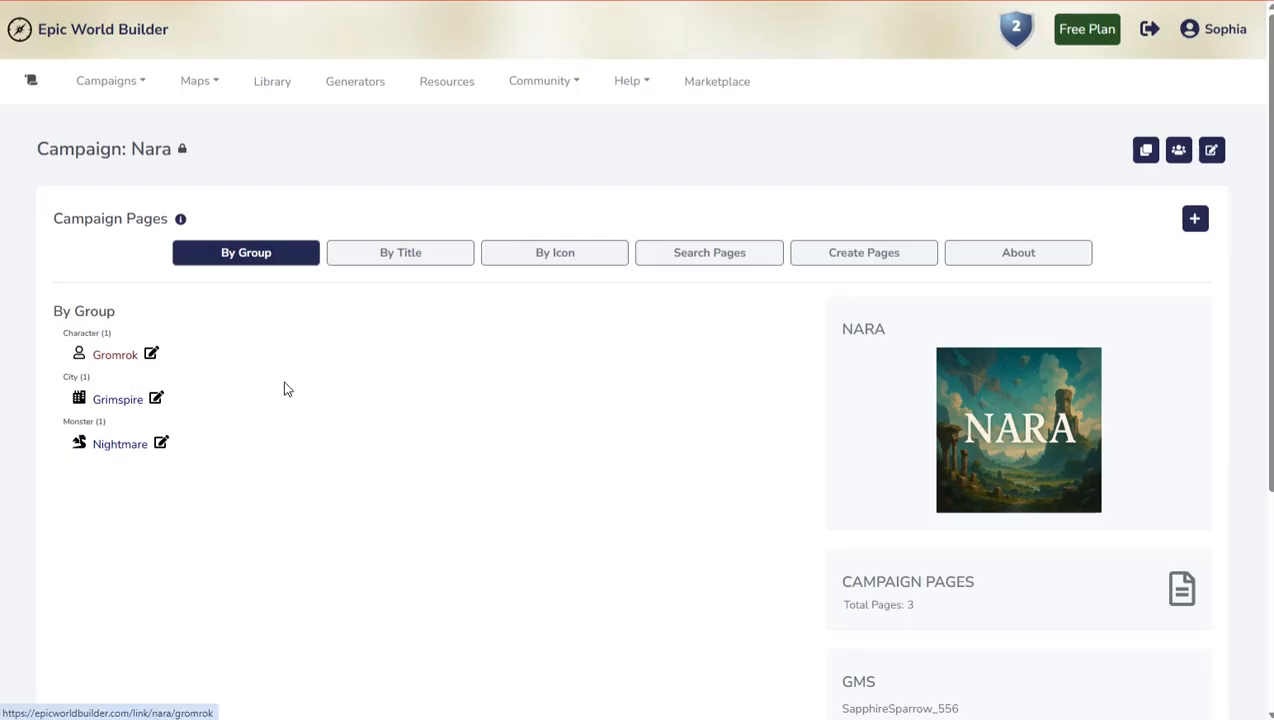
left_click(150, 353)
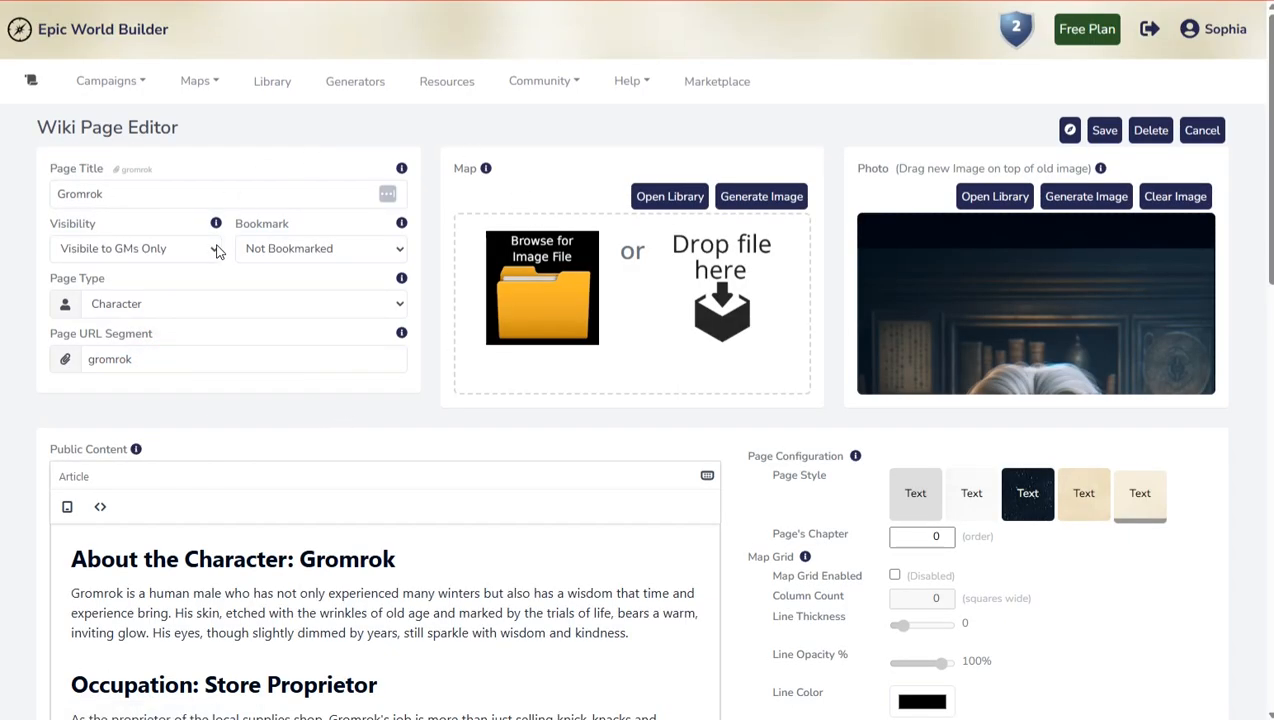
left_click(214, 250)
left_click(160, 273)
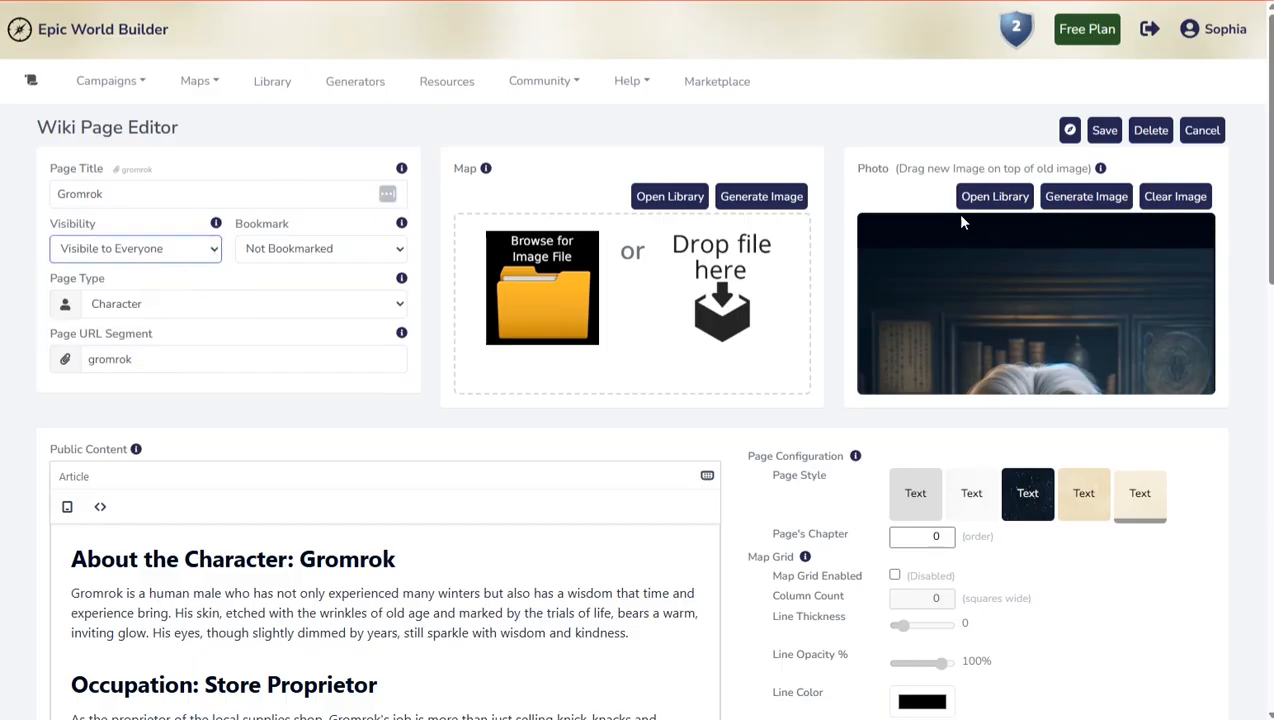
left_click(1103, 130)
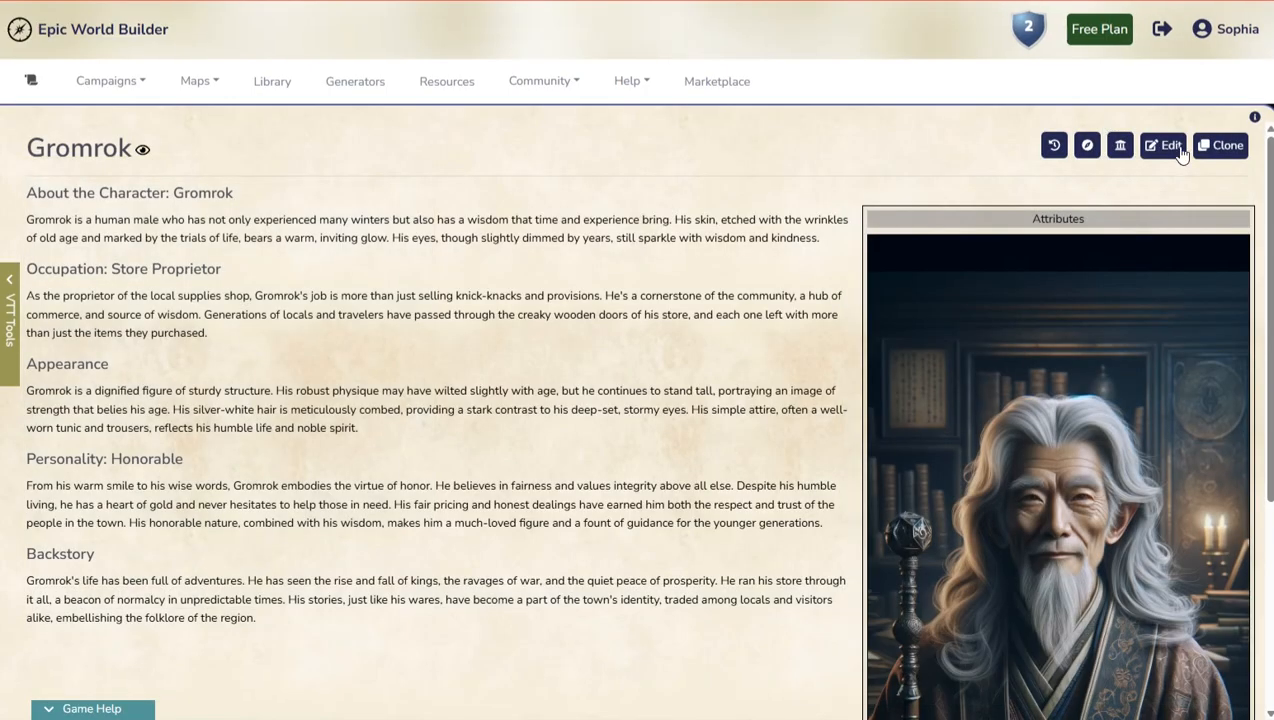
Step: Set the Gromrok page to Bookmarked and save the page
left_click(1166, 146)
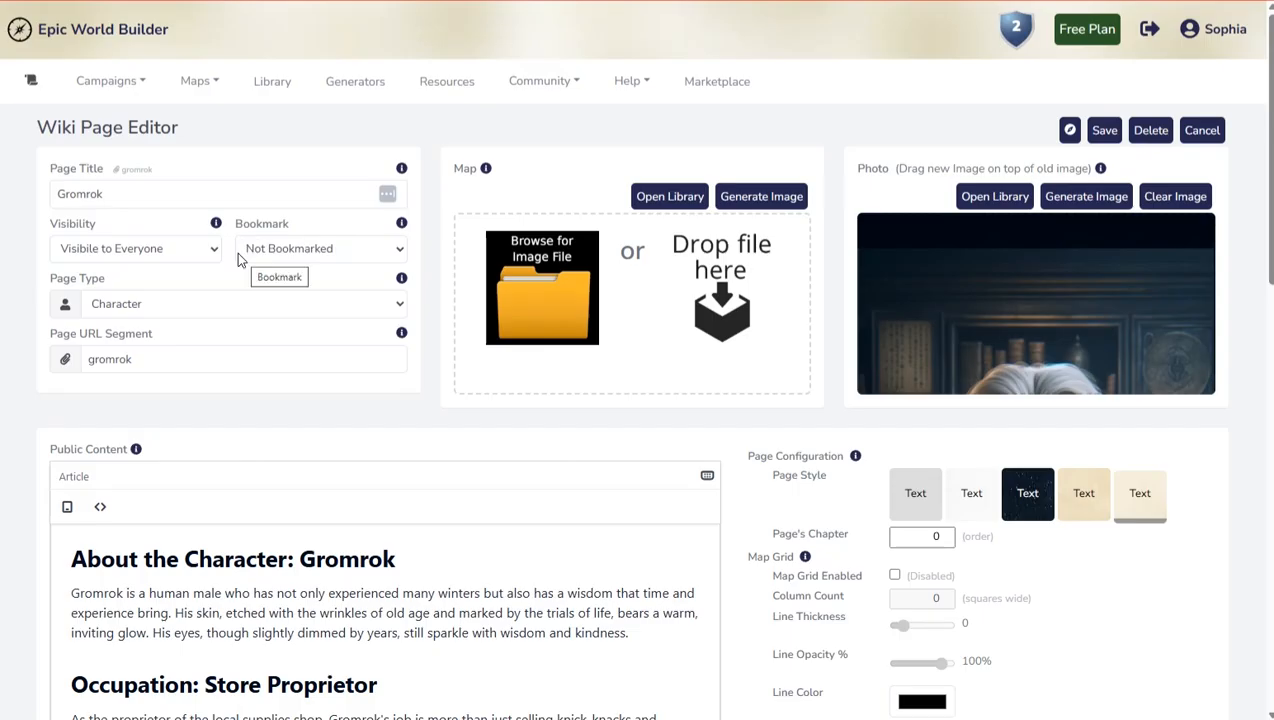
left_click(375, 253)
left_click(367, 297)
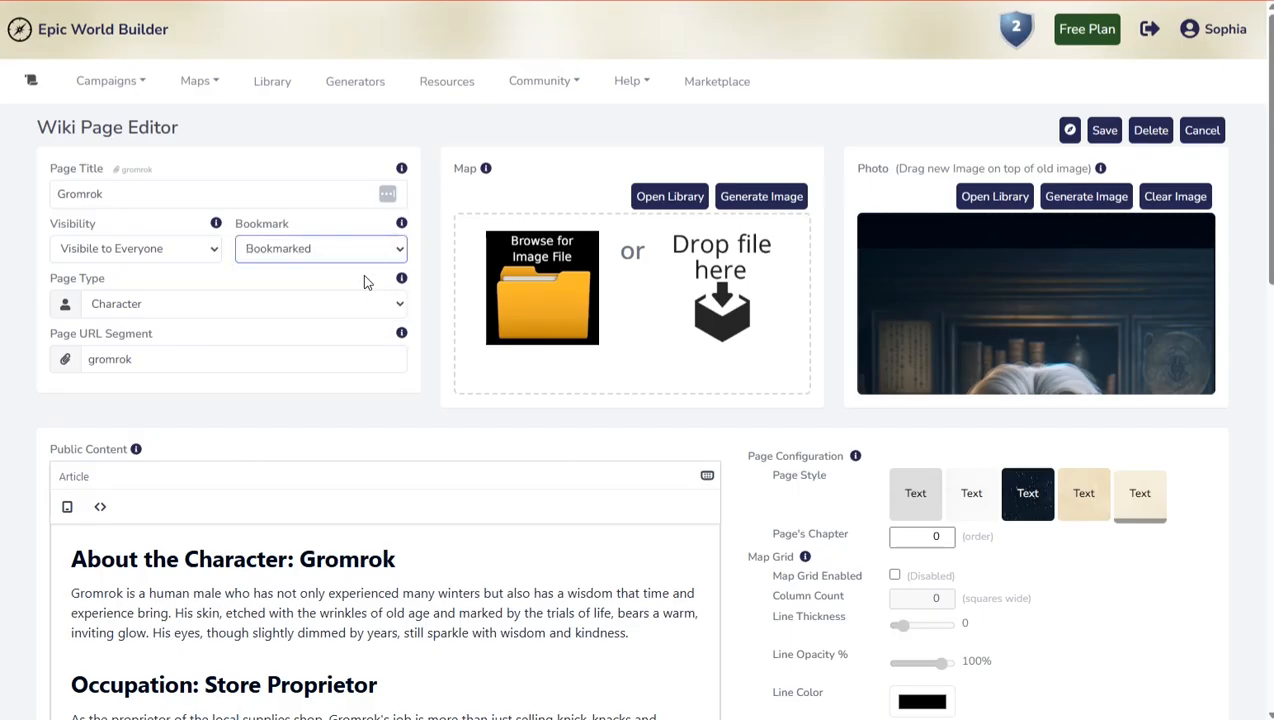
left_click(1106, 131)
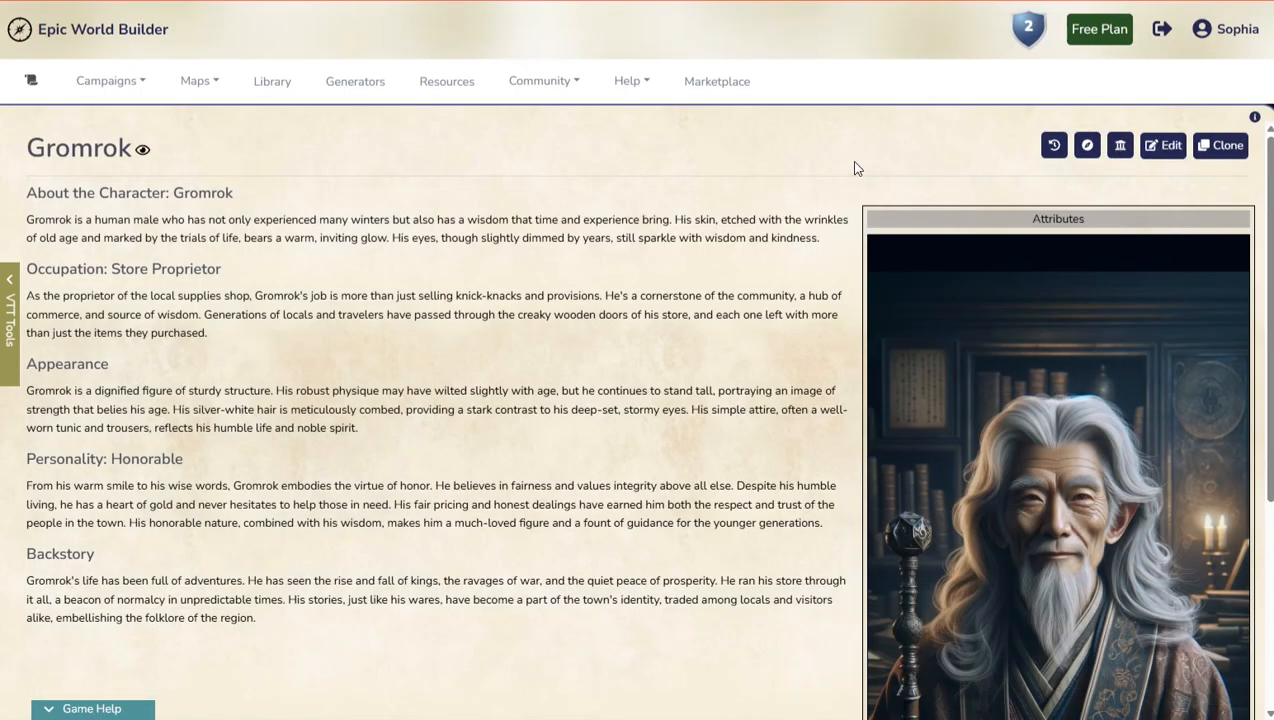
Step: Look over the campaign's bookmarked pages, open the Grimspire page and show its bookmarks and recent pages
left_click(1086, 145)
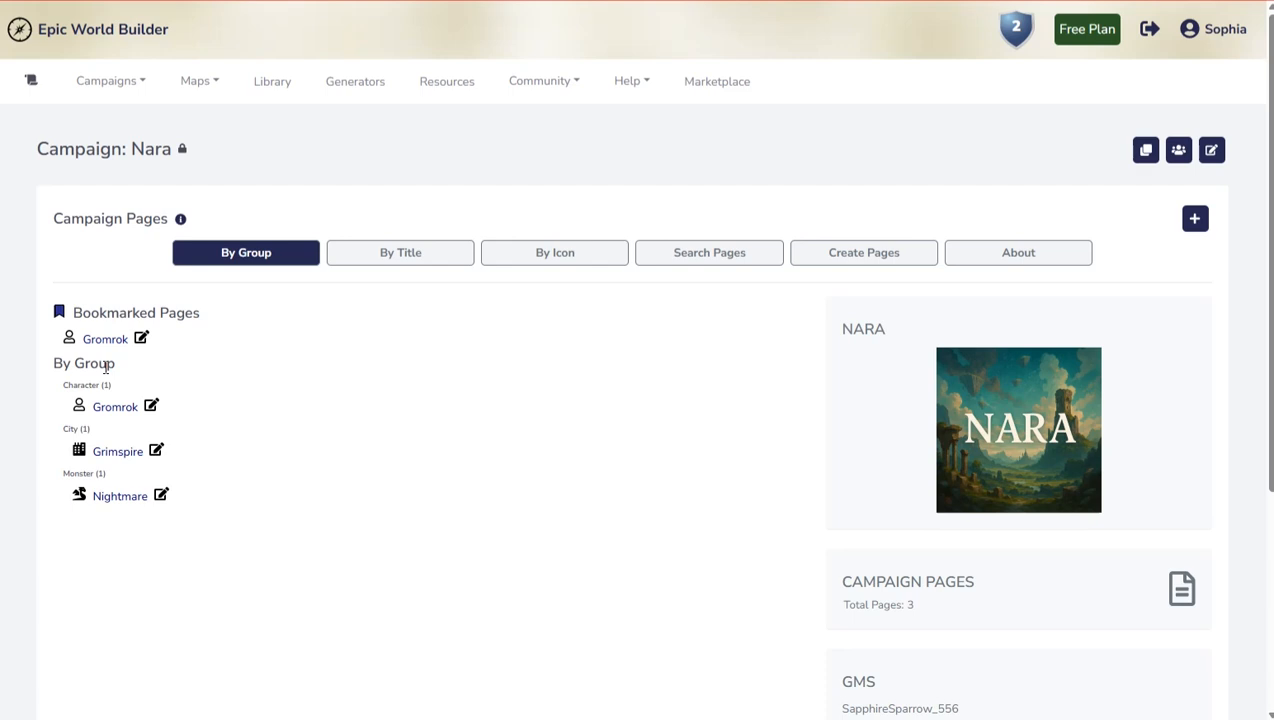
left_click(106, 449)
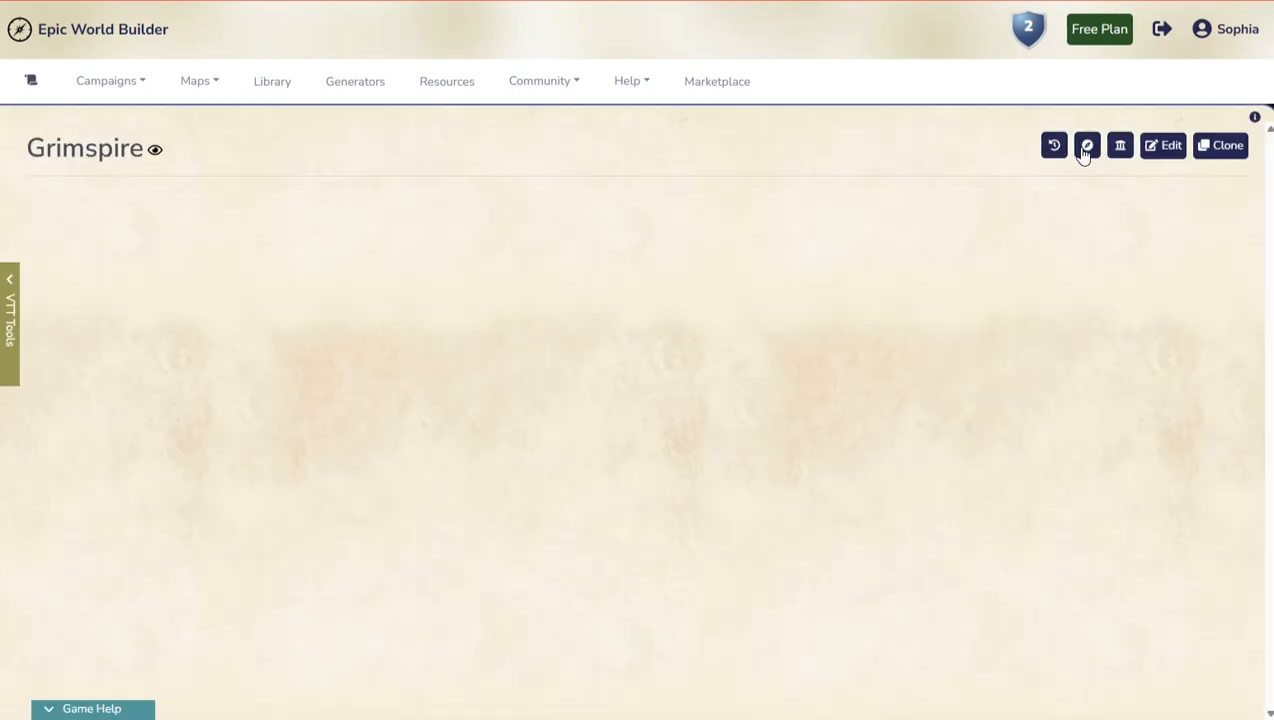
left_click(1055, 146)
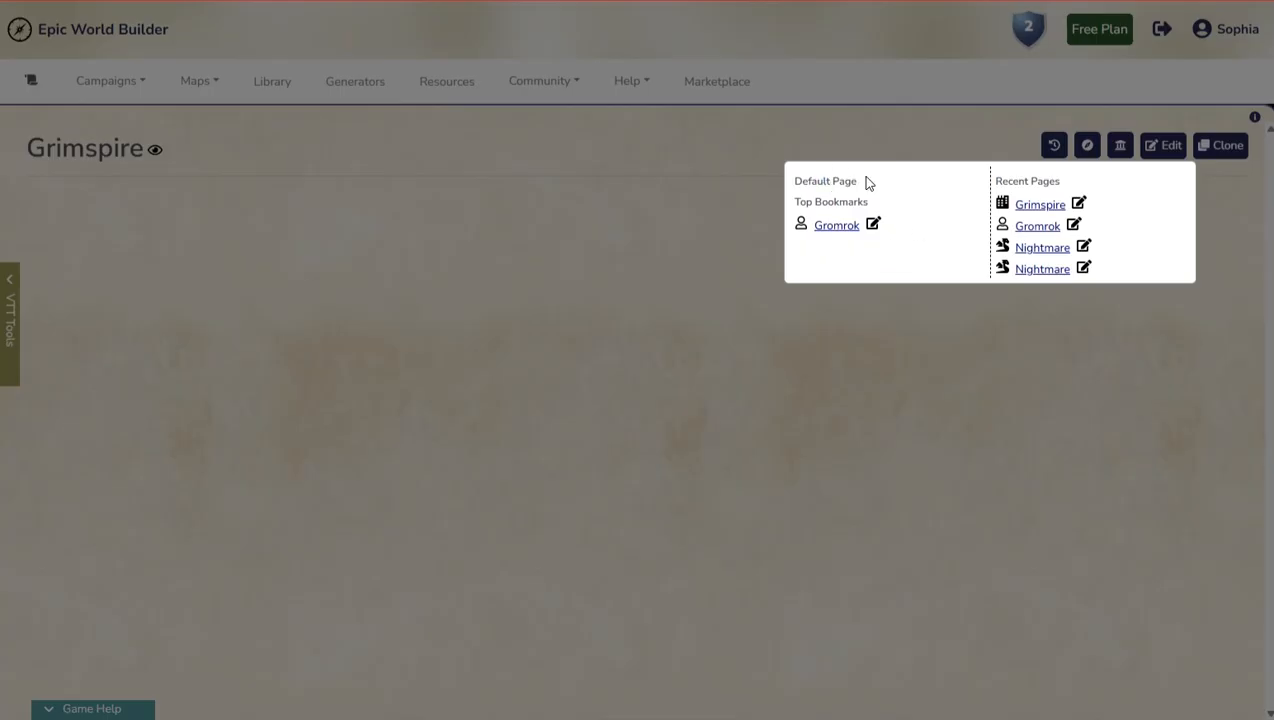
Step: Review the Grimspire page's bookmarks and recent pages again, and follow the page's primary page shortcut
left_click(845, 366)
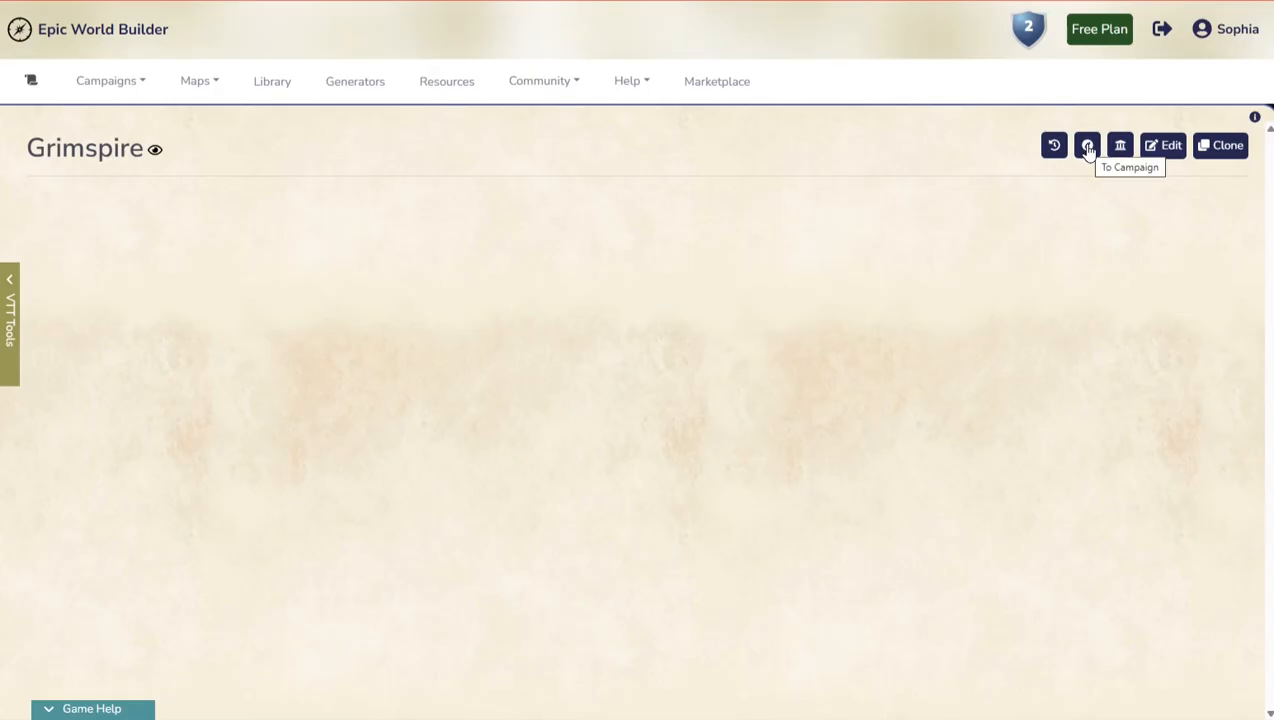
left_click(1053, 147)
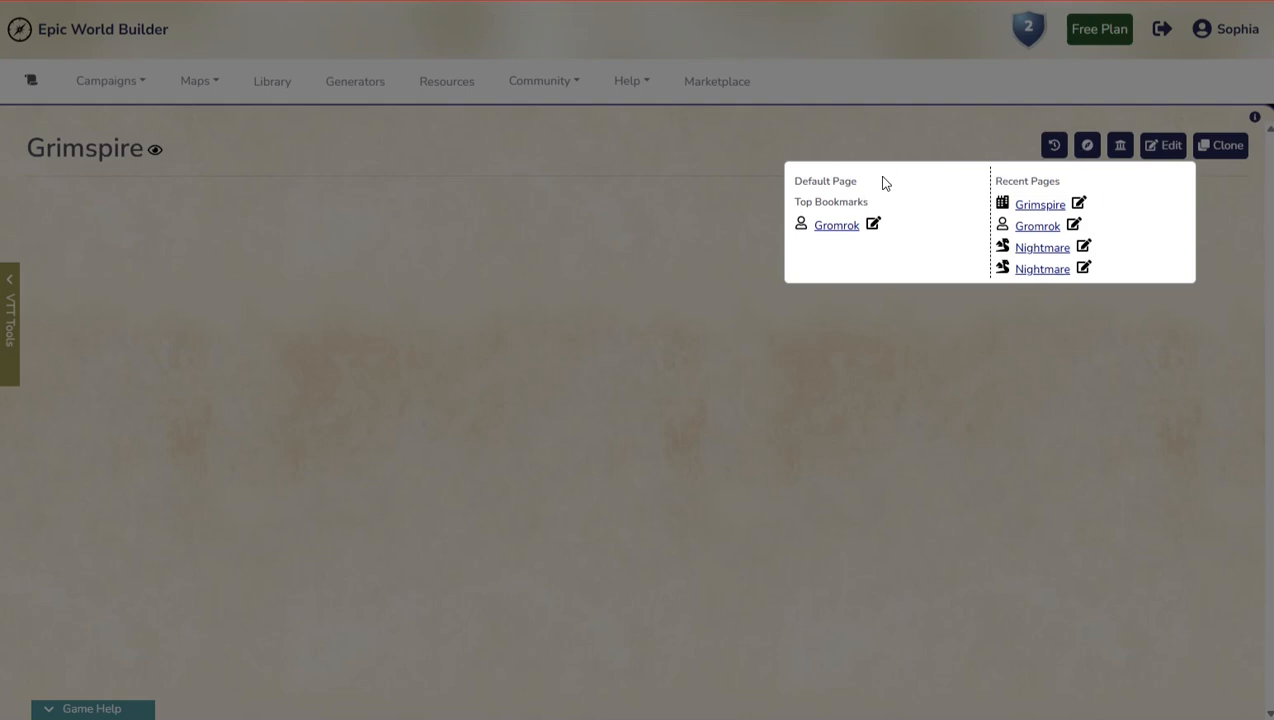
left_click(1053, 148)
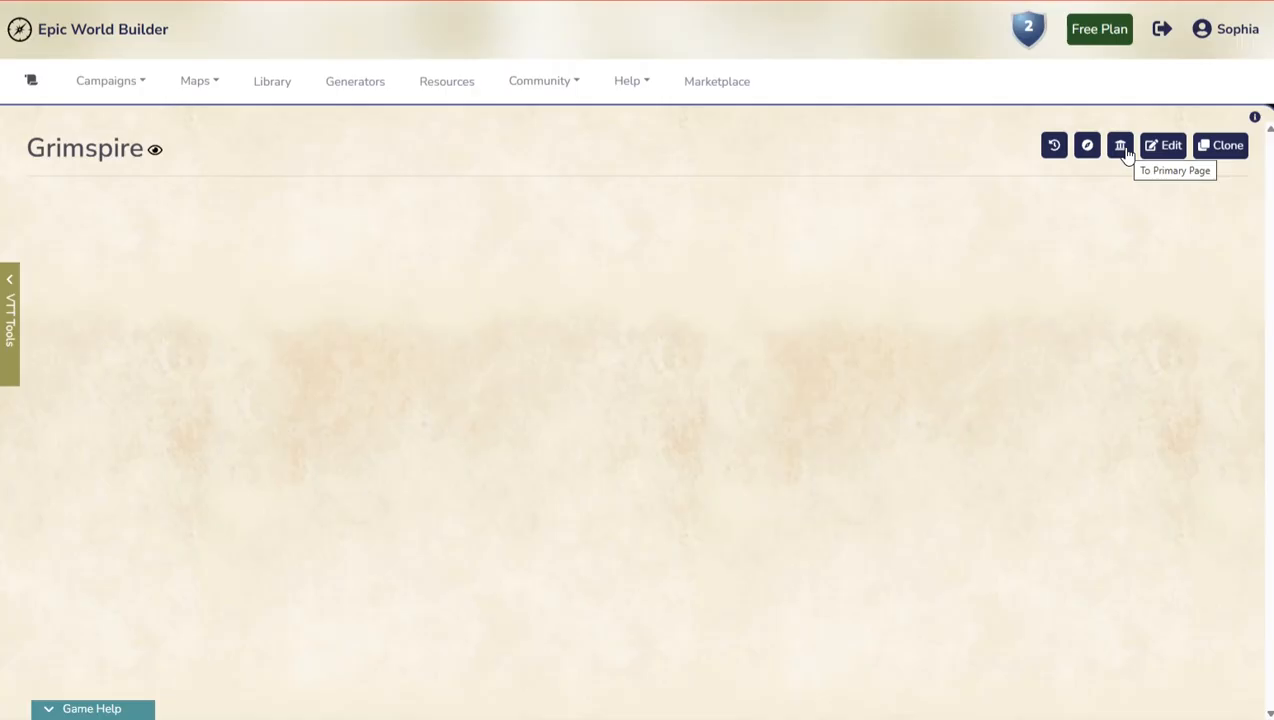
left_click(1121, 147)
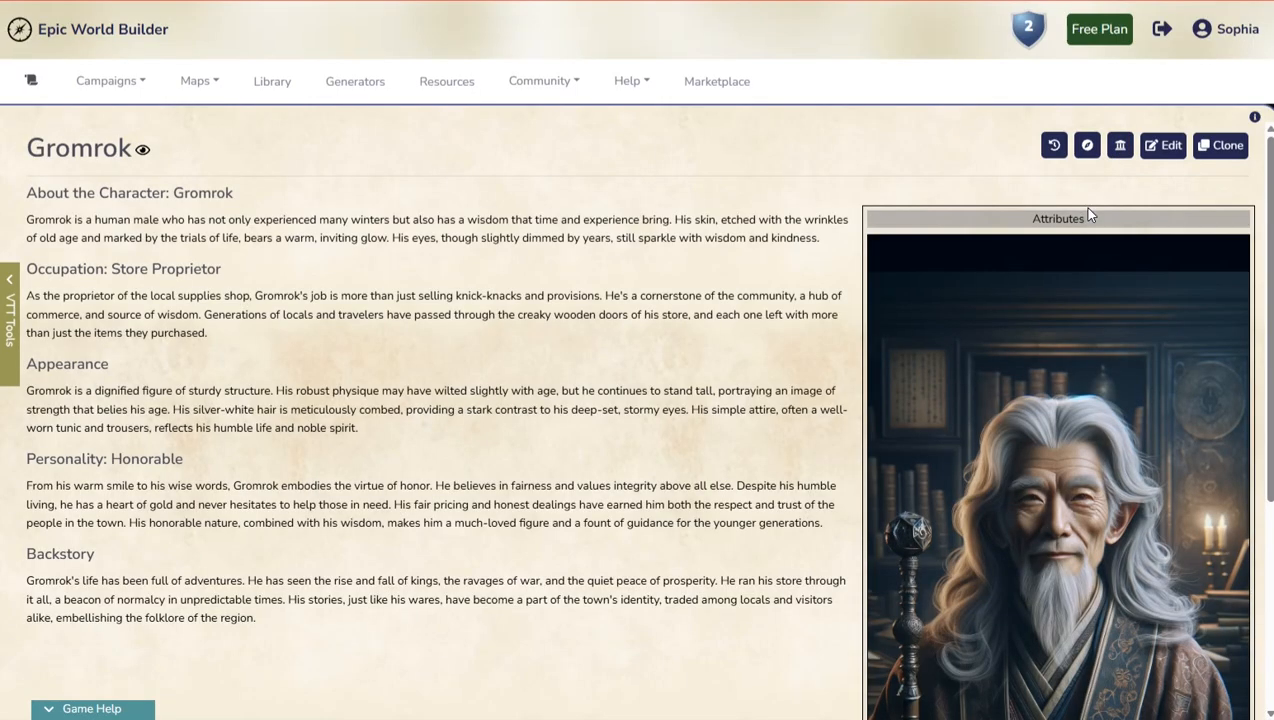
Step: Set Grimspire as the Nara campaign's primary page in the campaign settings and save the special pages
left_click(1088, 146)
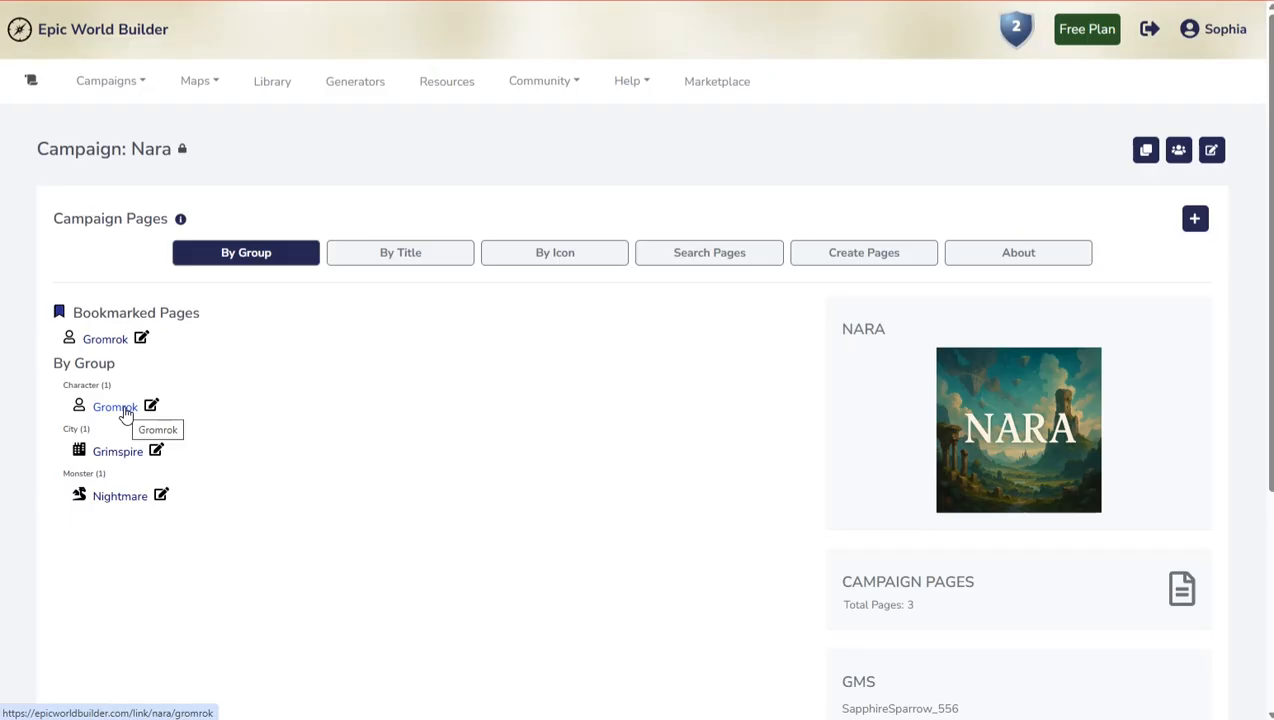
left_click(1213, 150)
scroll(304, 418, "down", 5)
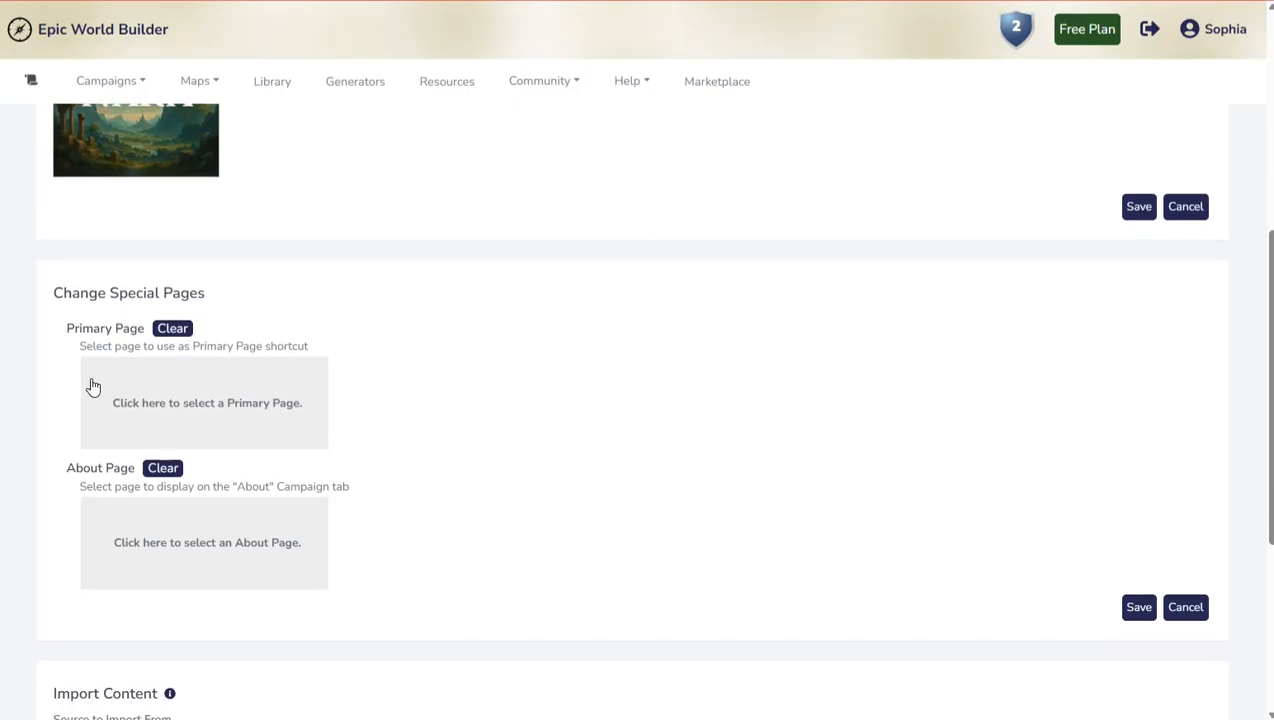
left_click(197, 405)
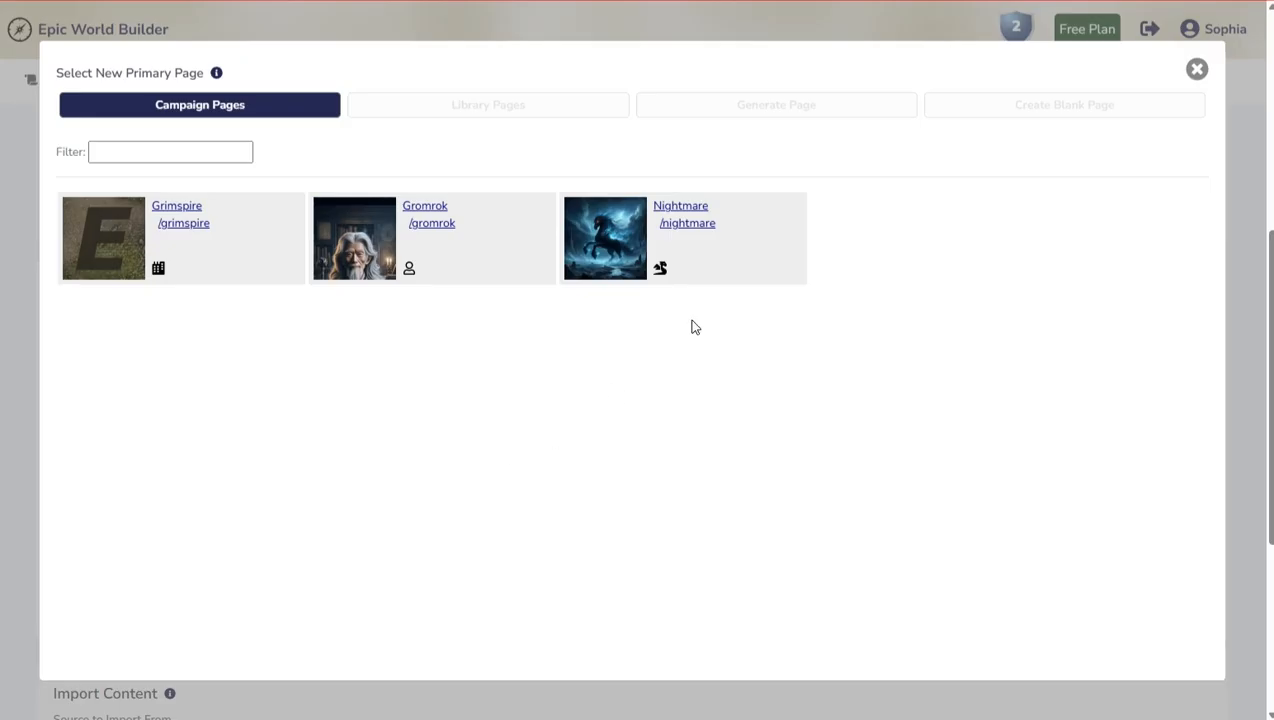
left_click(197, 247)
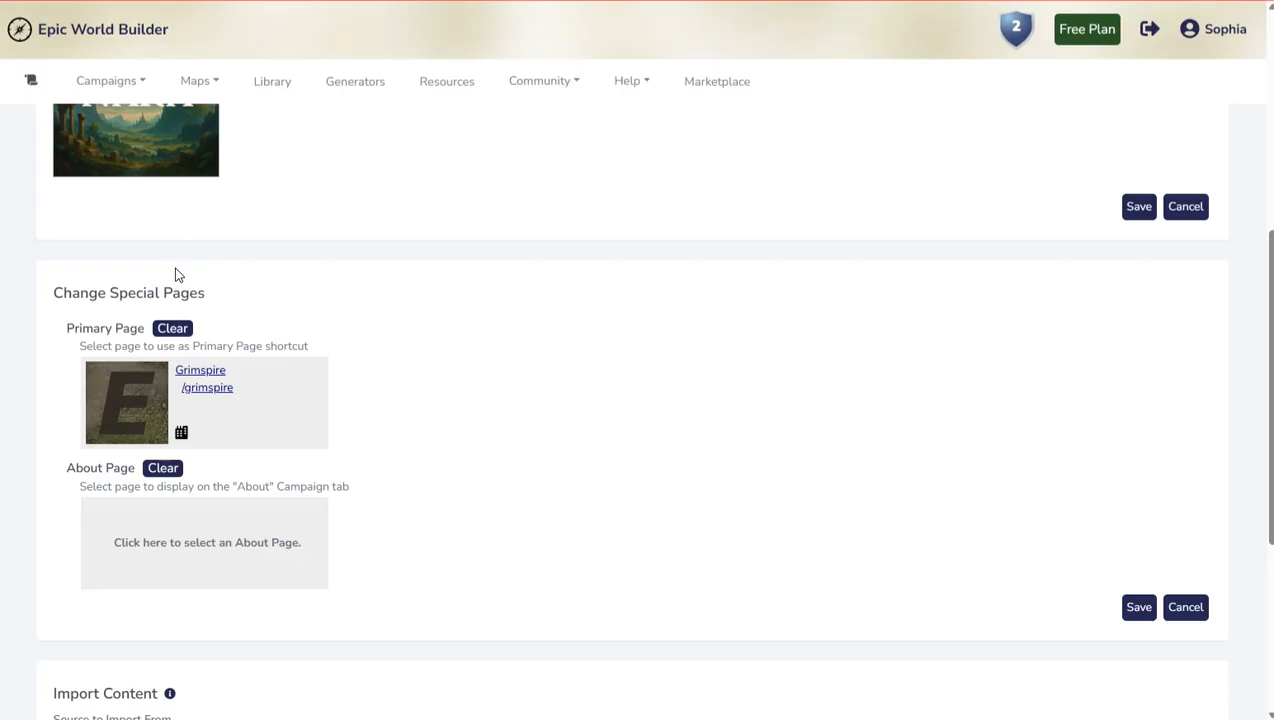
left_click(1139, 607)
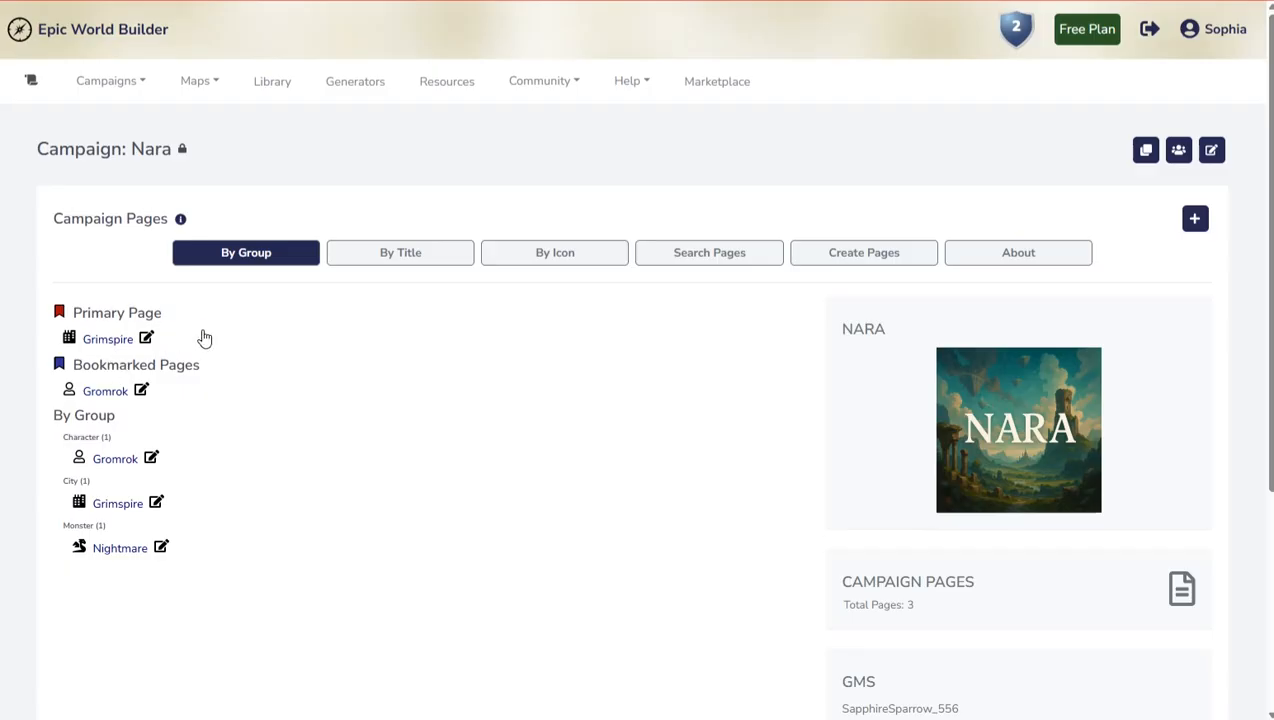
Step: Test the primary page shortcut from the Nightmare page and from the Gromrok page
left_click(103, 550)
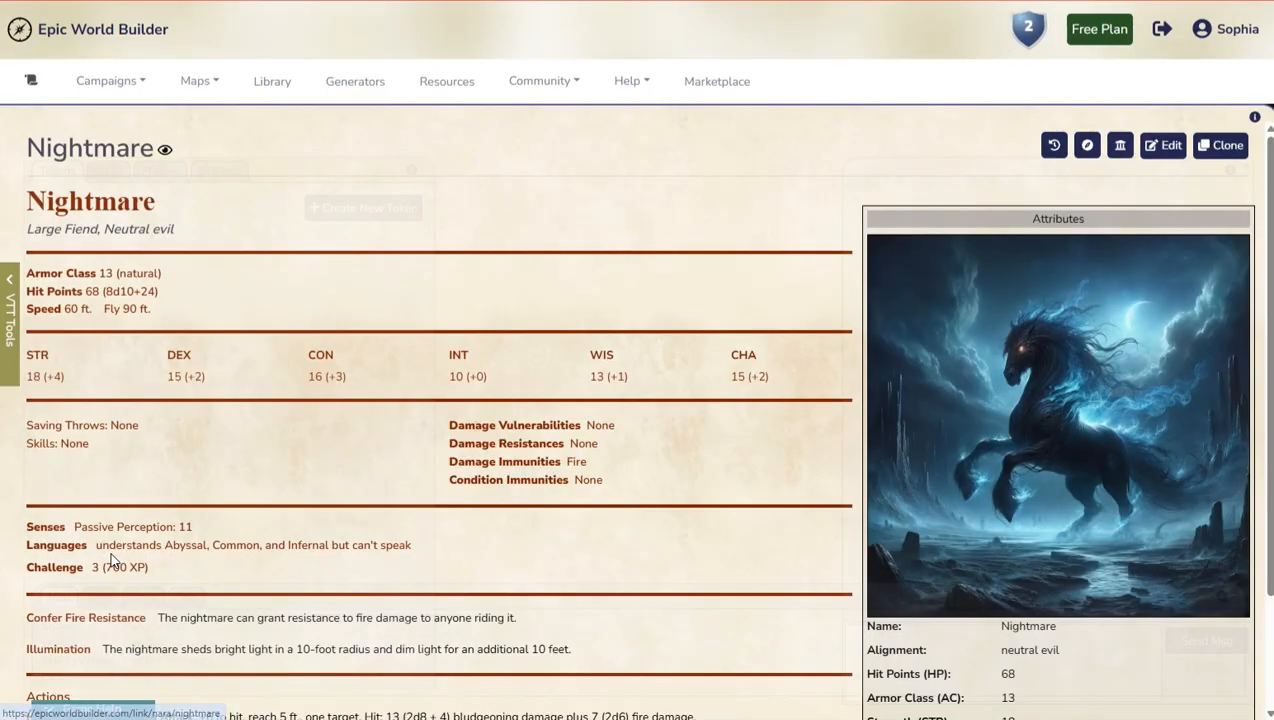
left_click(1119, 150)
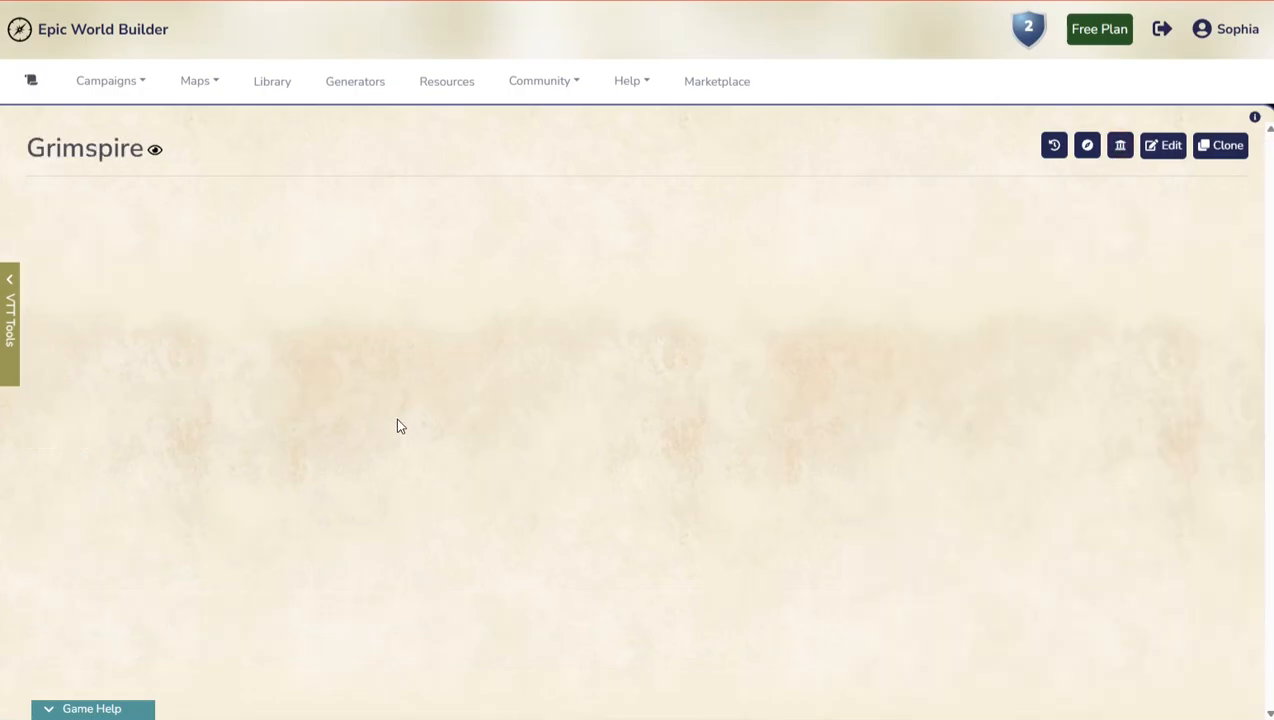
left_click(1088, 146)
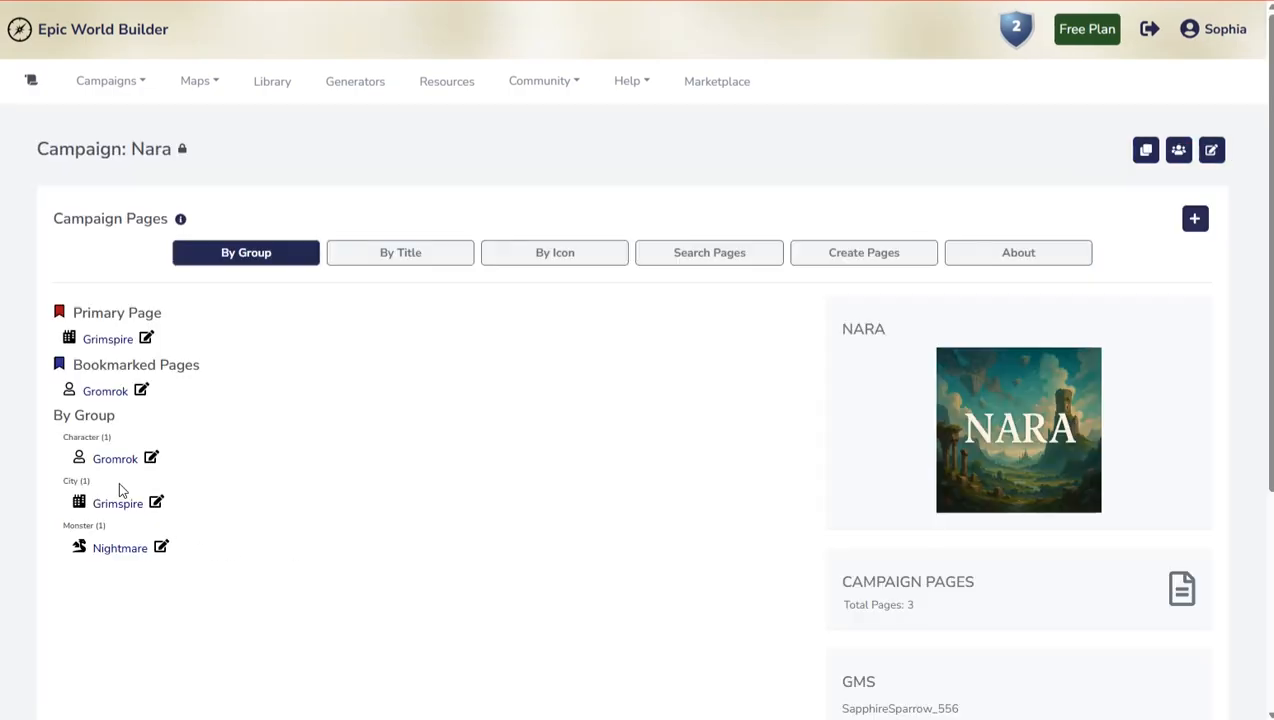
left_click(116, 460)
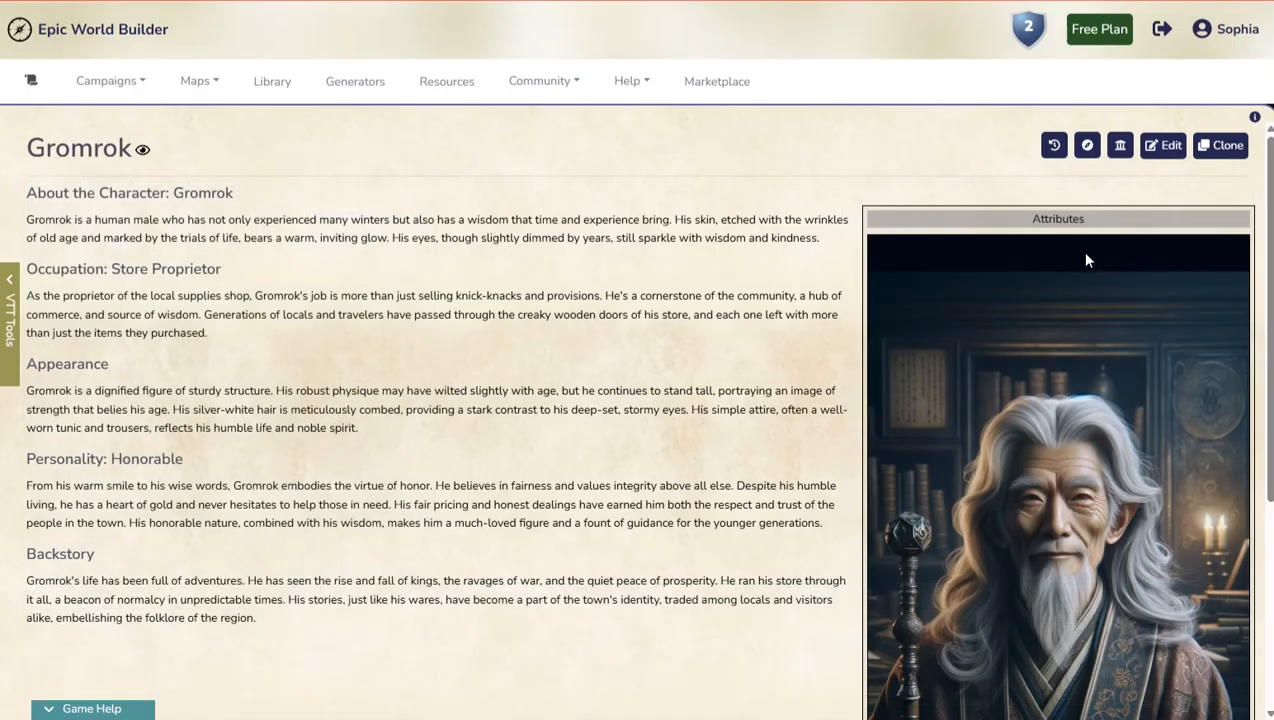
left_click(1121, 146)
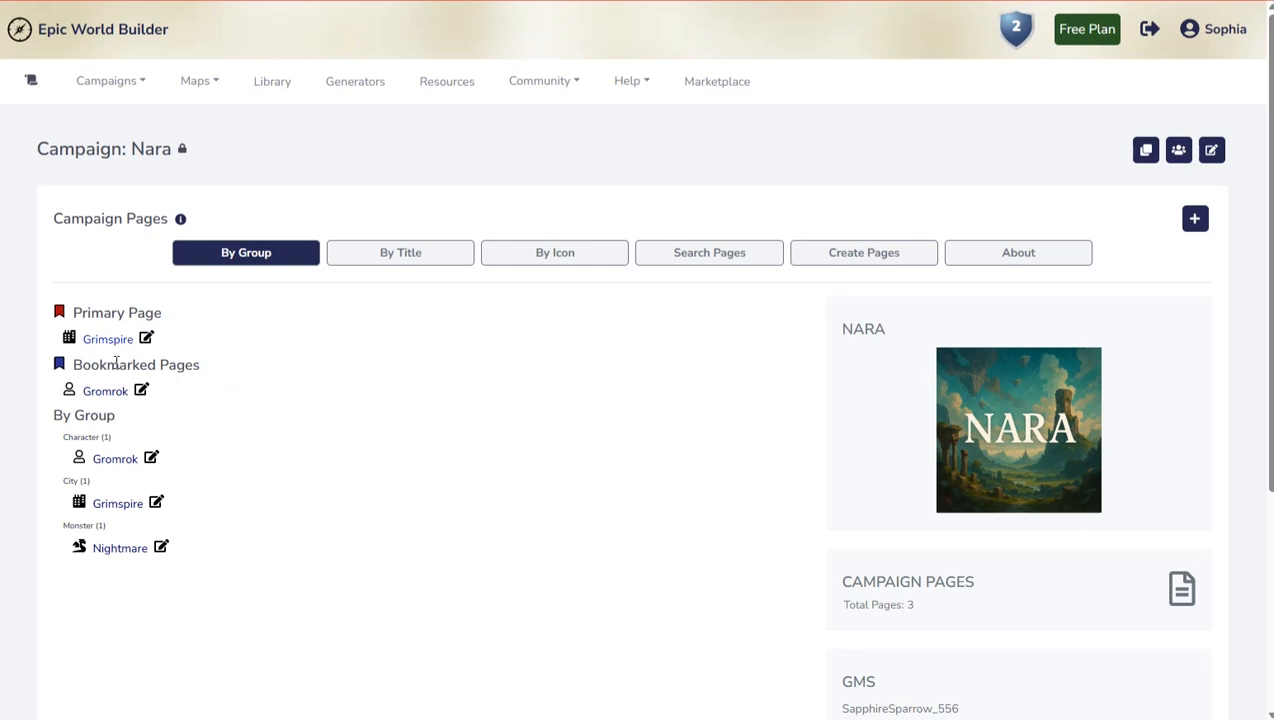
Step: Look through the page types for the Gromrok page, set its type to Directions and save the page
left_click(141, 390)
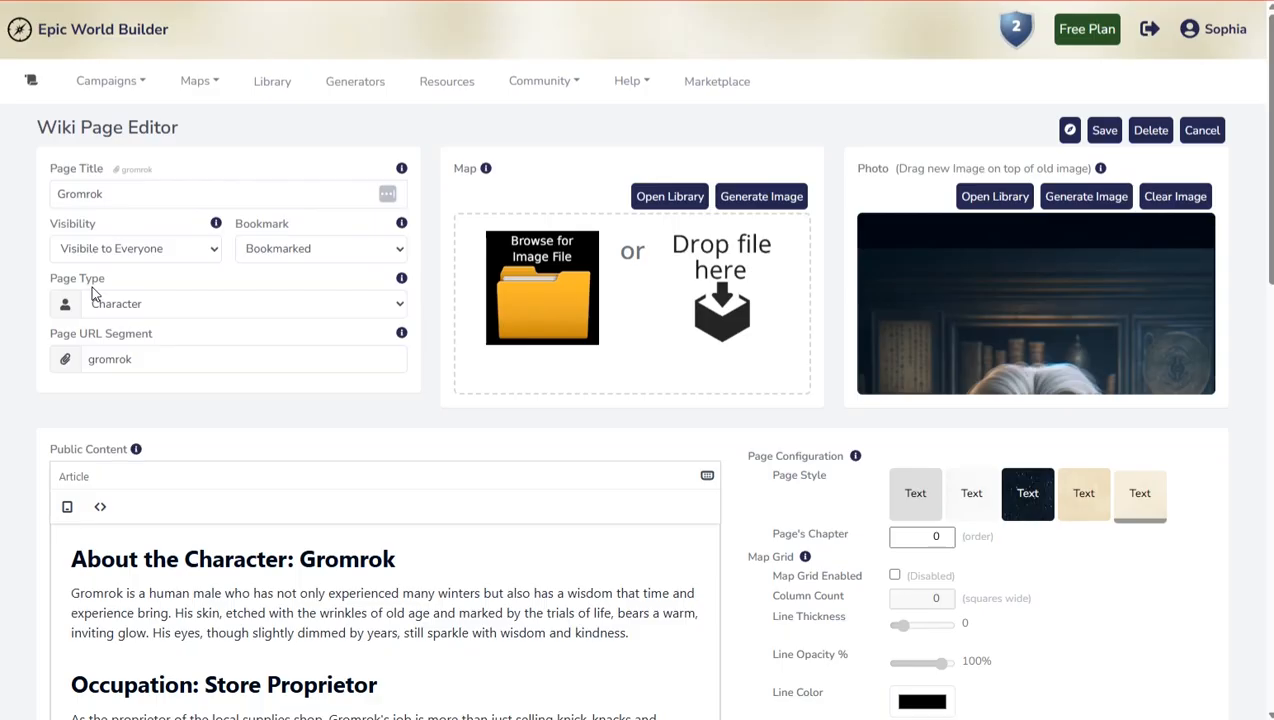
left_click(395, 308)
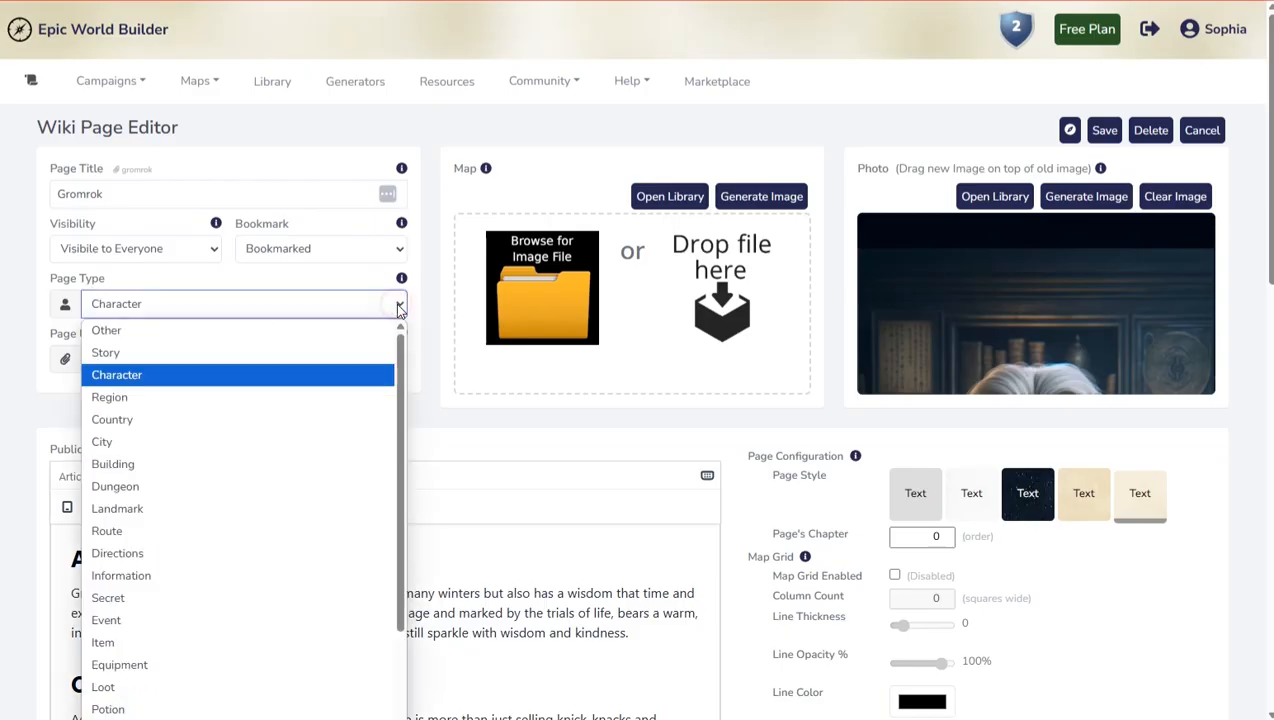
scroll(254, 530, "down", 1)
scroll(255, 535, "down", 2)
scroll(255, 535, "up", 3)
left_click(190, 380)
left_click(134, 303)
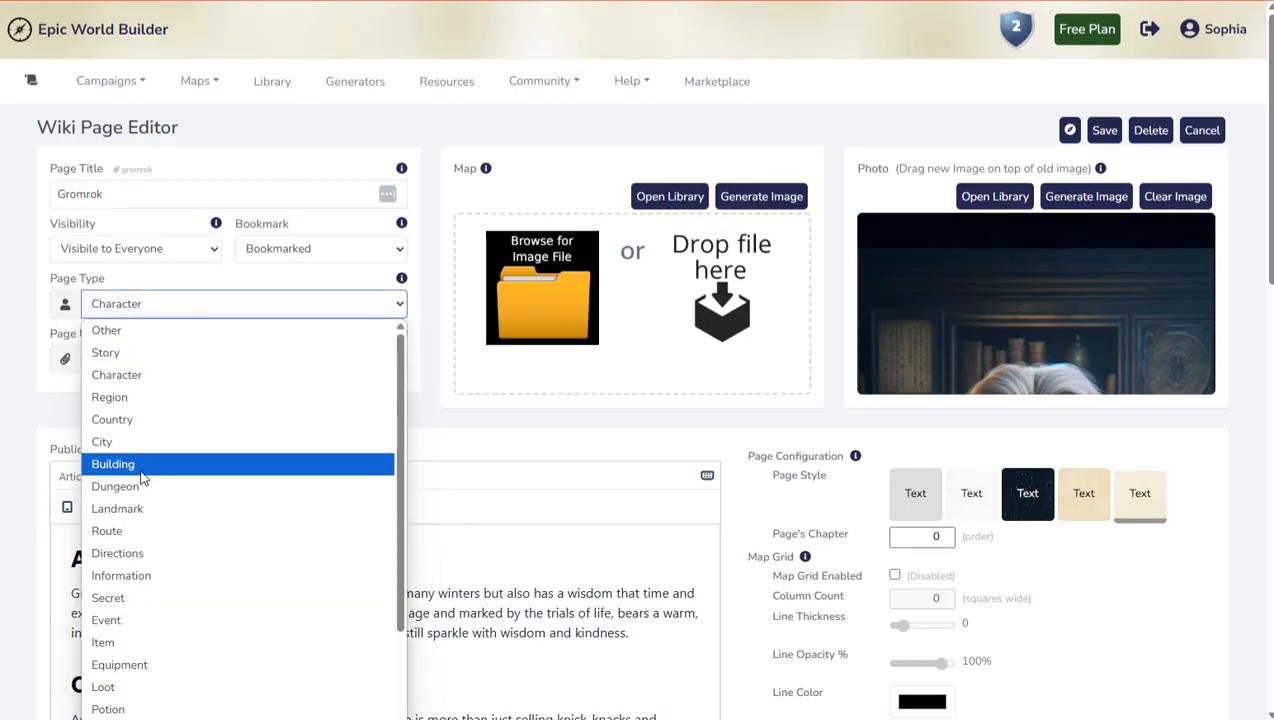
left_click(141, 553)
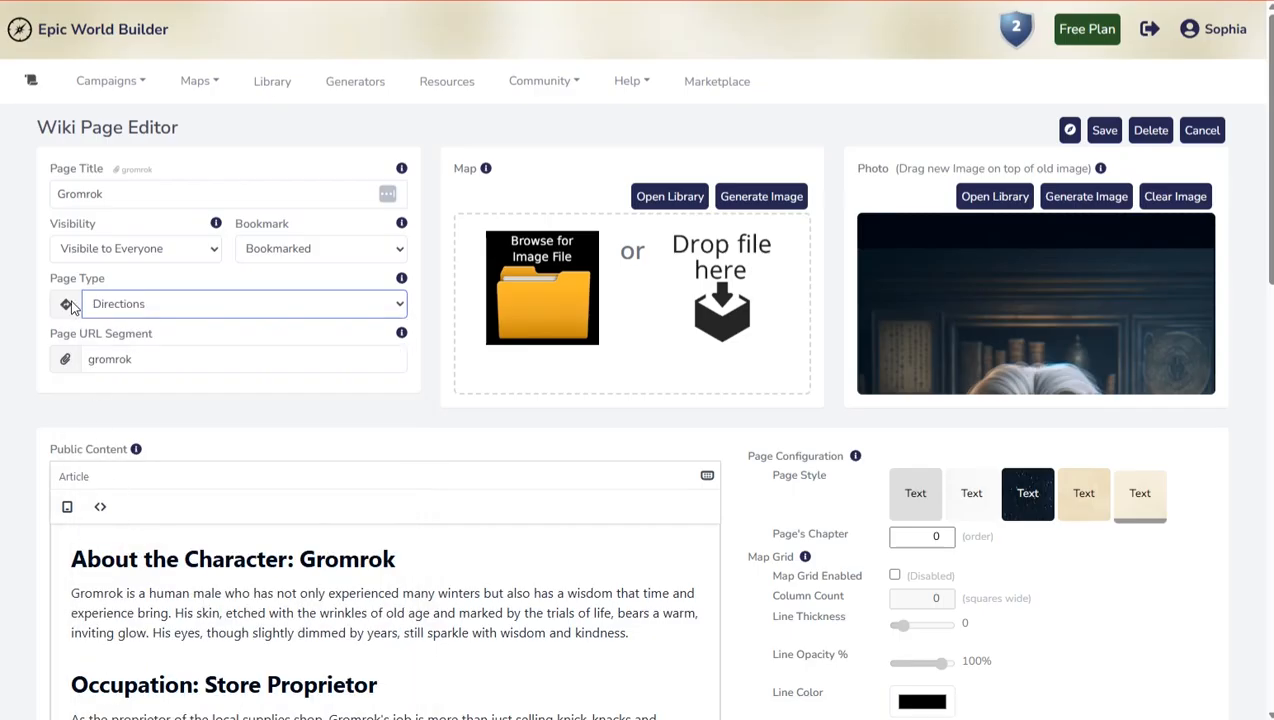
left_click(1105, 131)
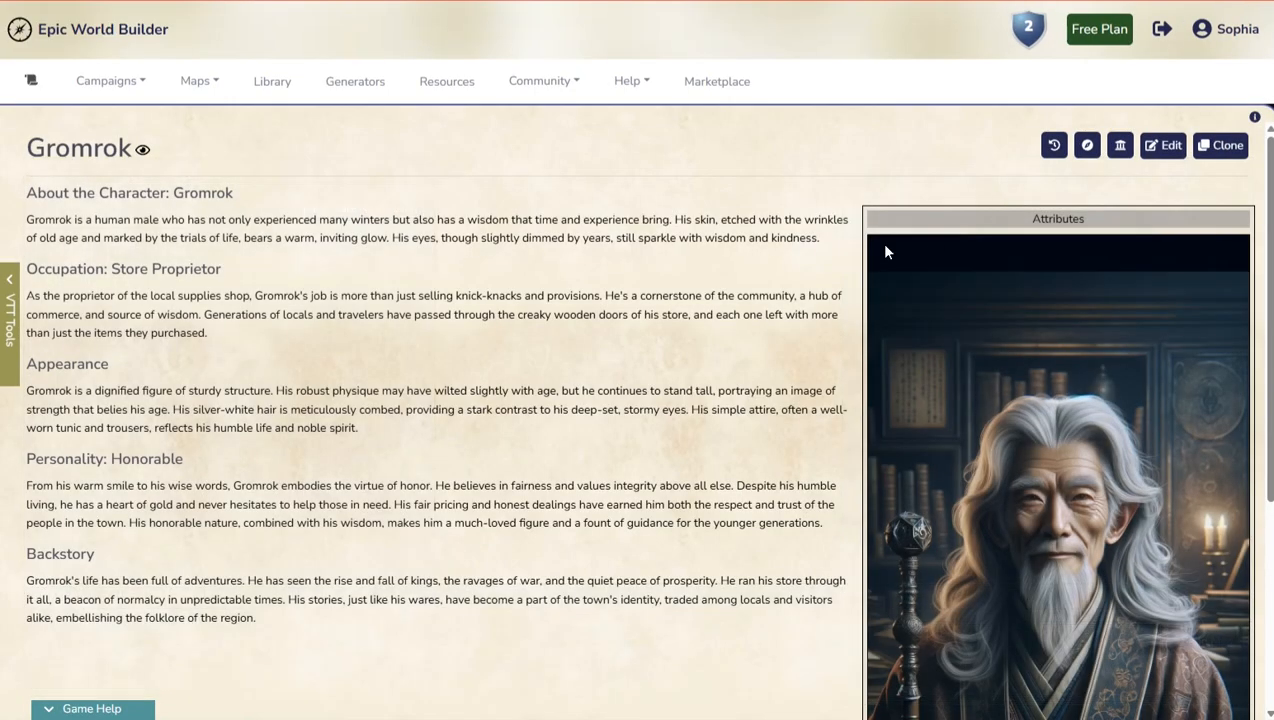
Step: Check Gromrok's group in the campaign overview, set its page type back to Character and save the page
left_click(1084, 147)
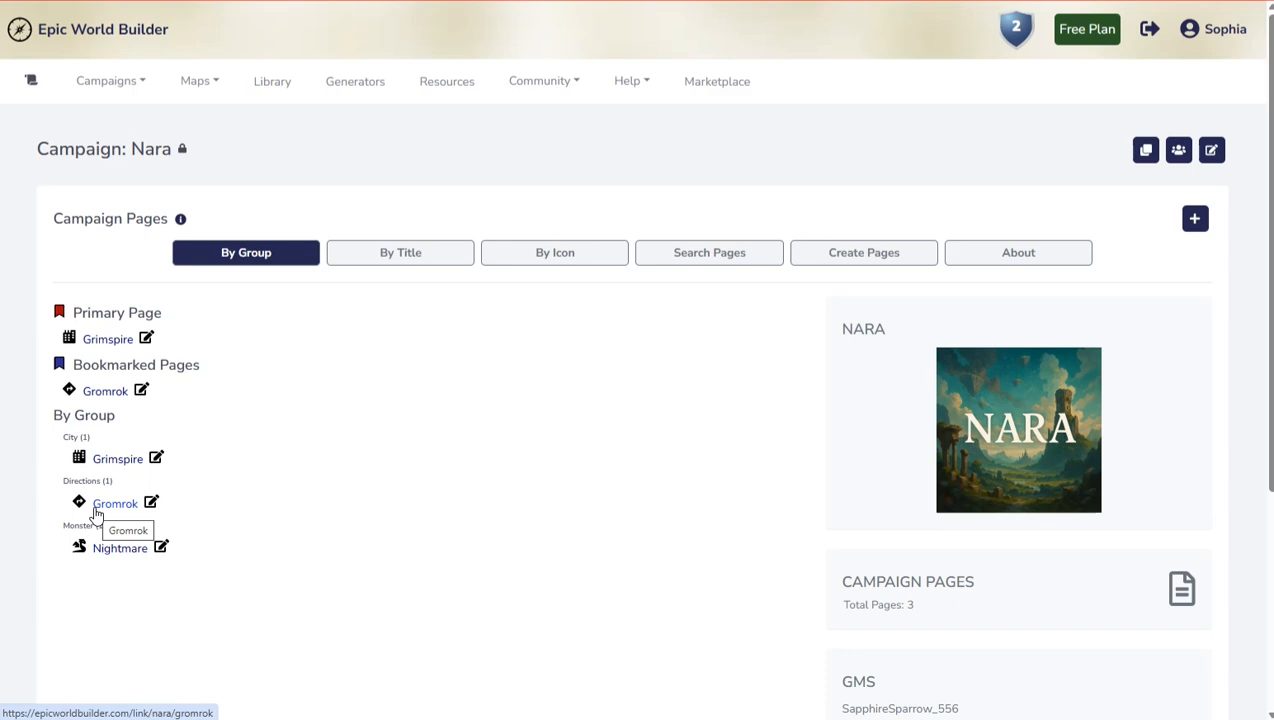
left_click(151, 505)
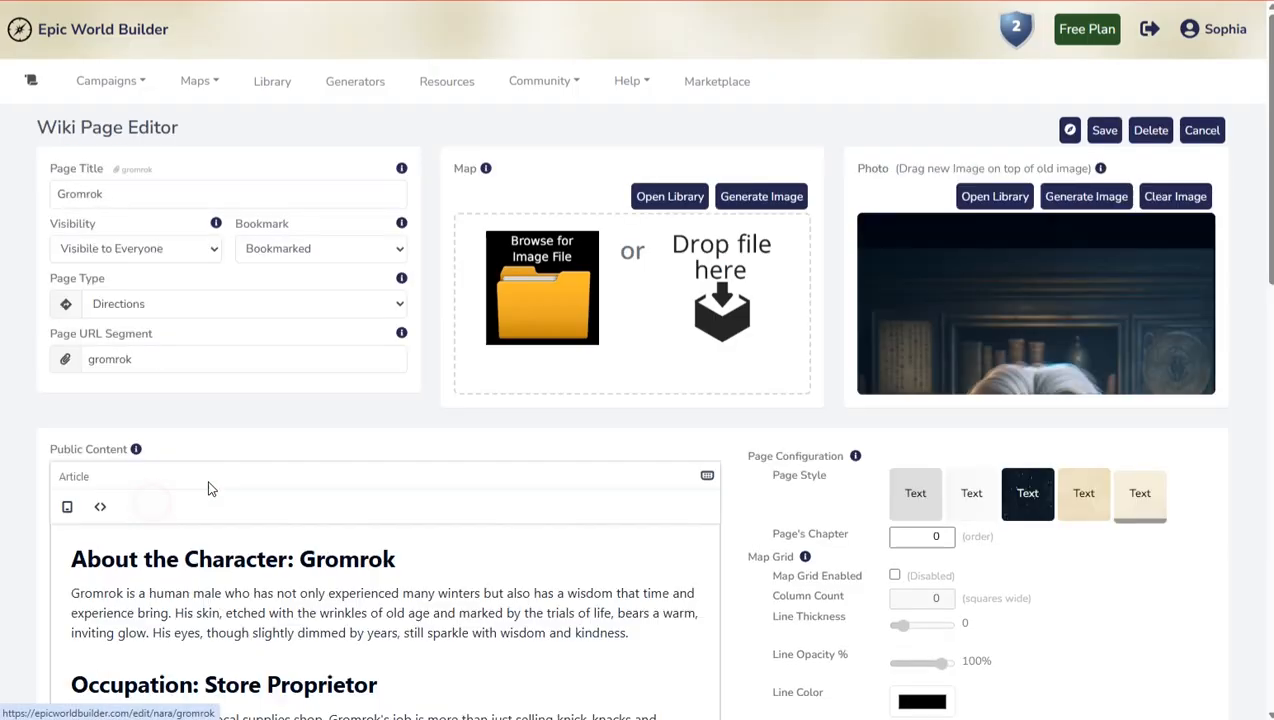
left_click(399, 305)
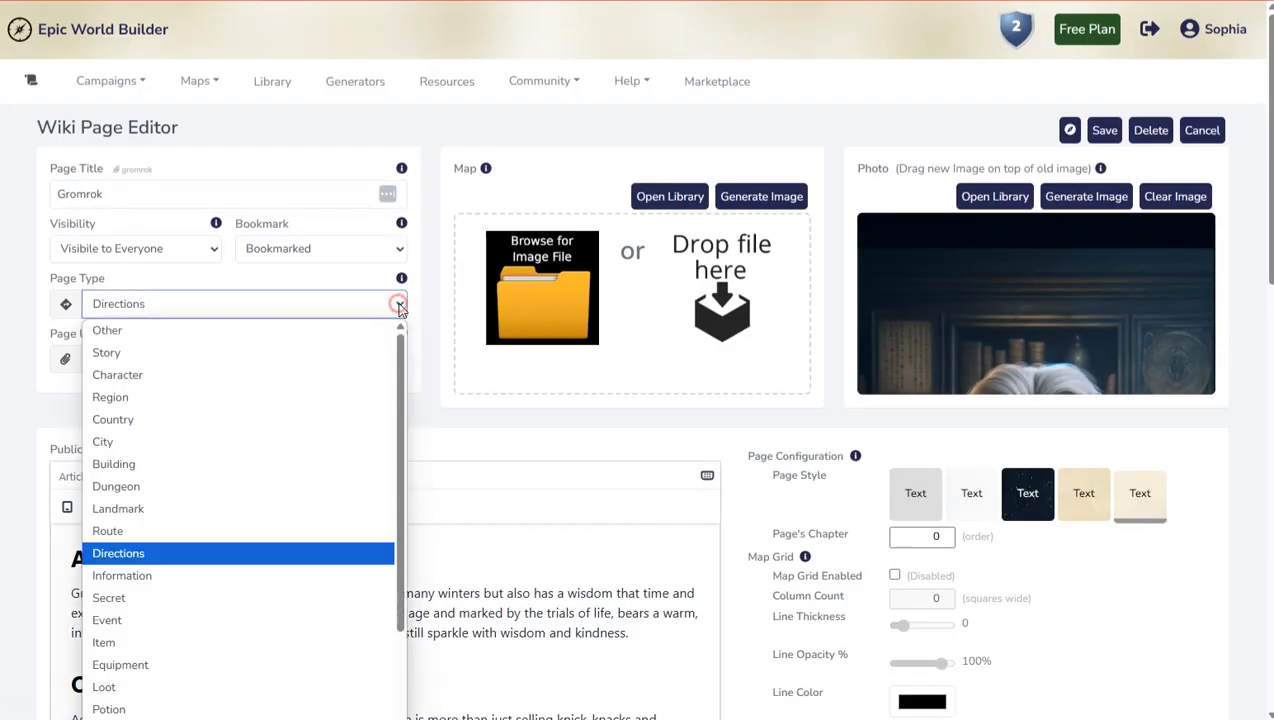
left_click(160, 375)
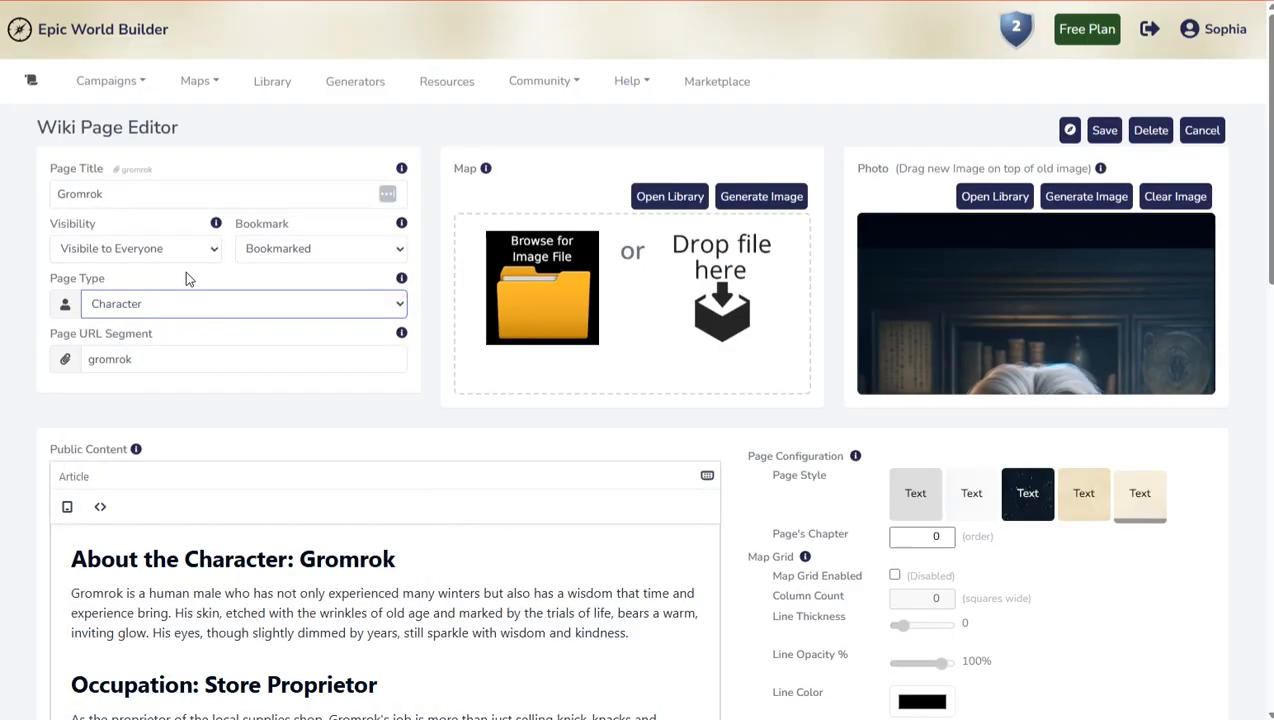
left_click(1105, 131)
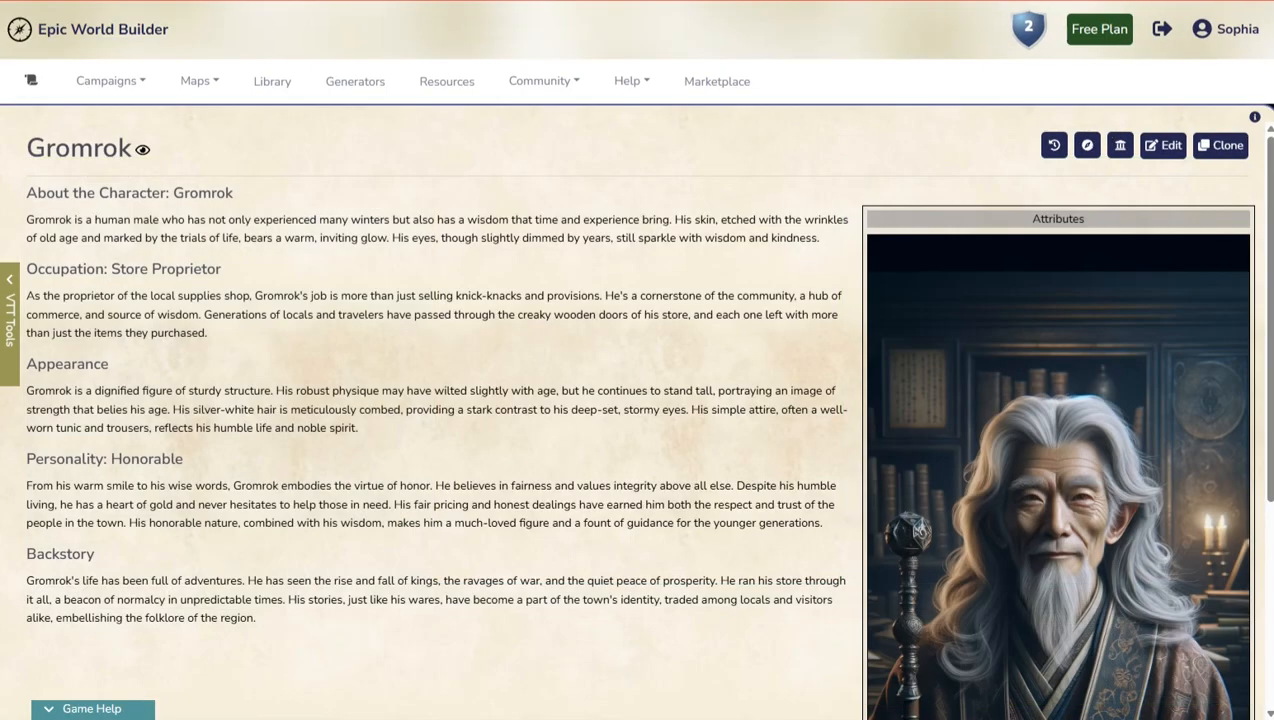
Step: Review the Gromrok page's settings in the editor and the Nara campaign's URL segment in the campaign settings
left_click(1165, 147)
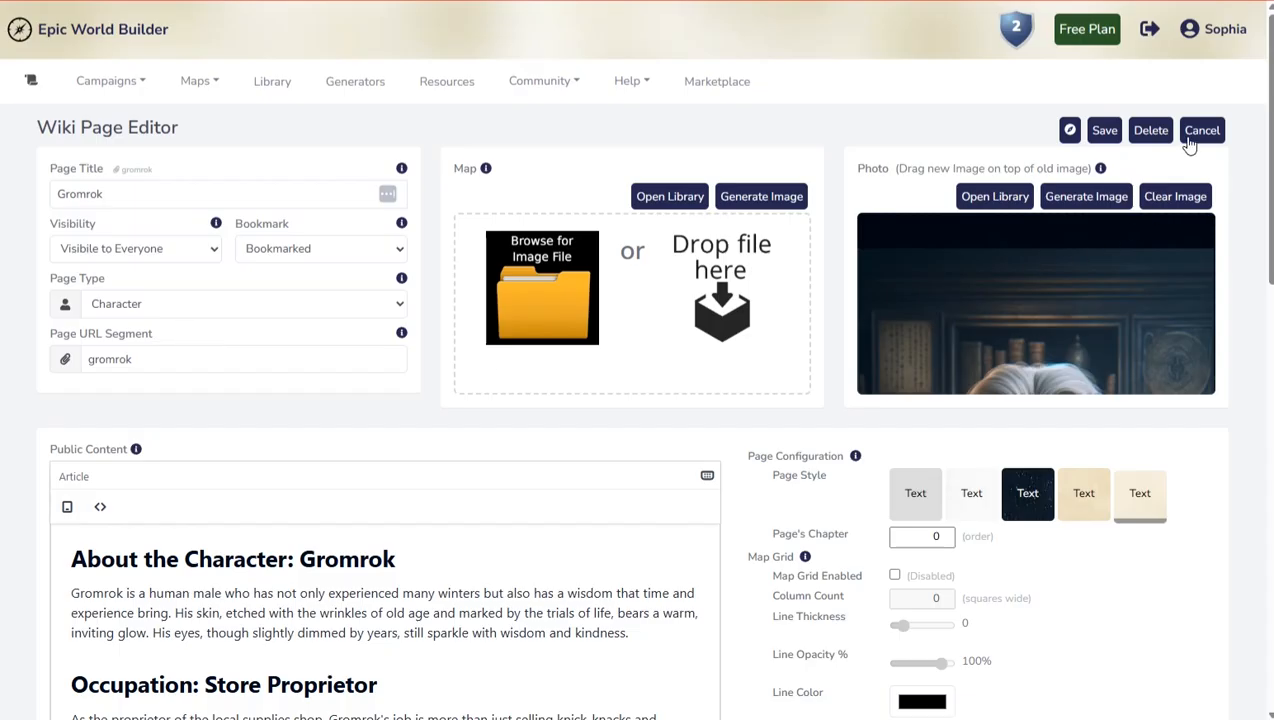
left_click(1069, 130)
left_click(1211, 150)
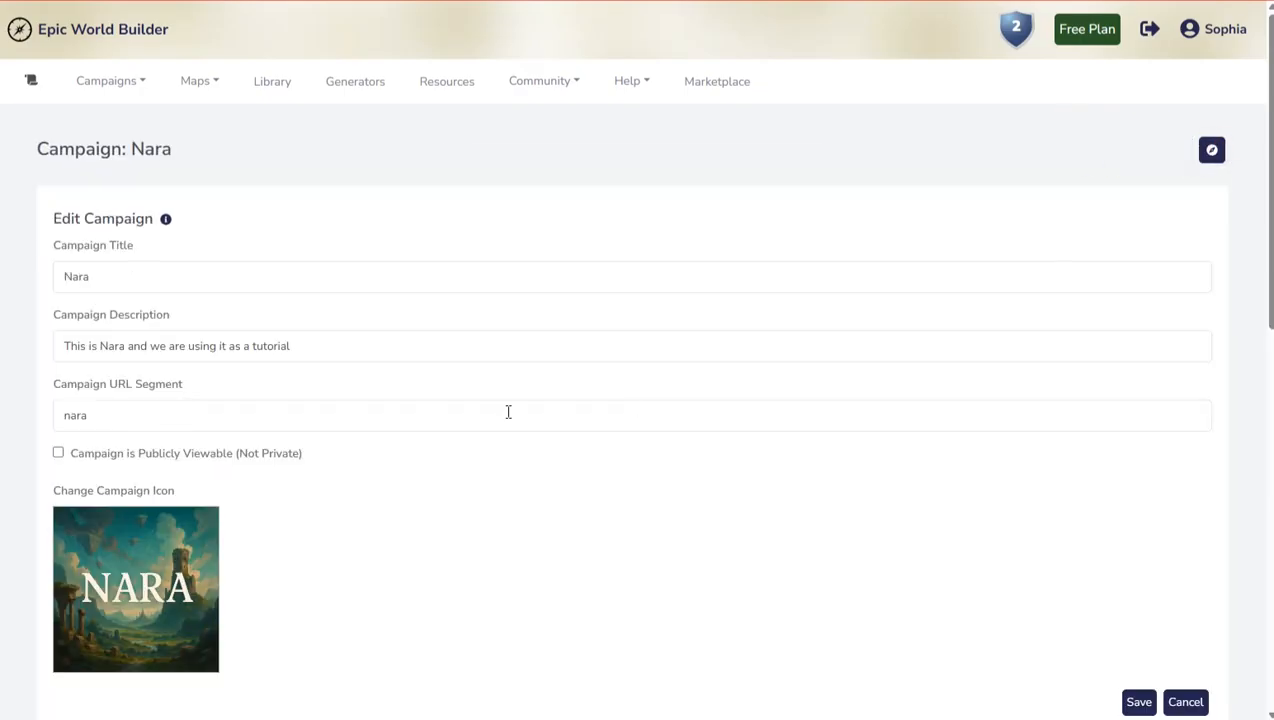
left_click(88, 415)
double_click(88, 415)
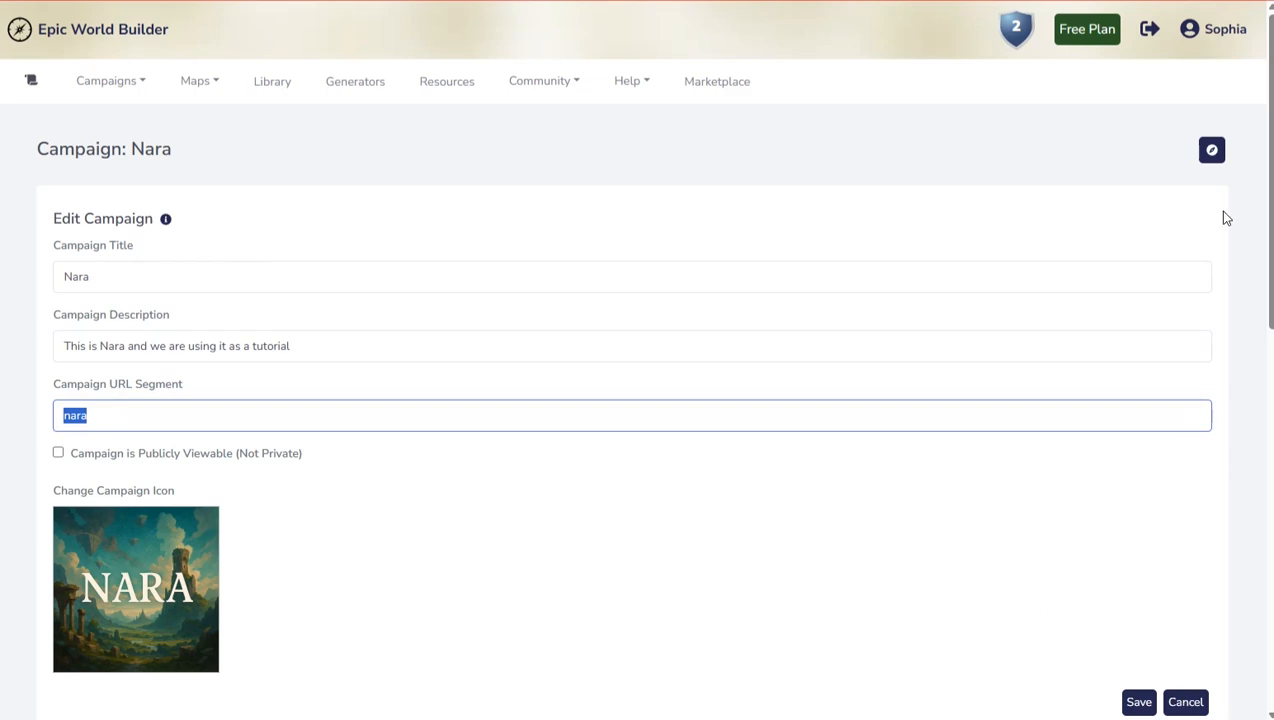
left_click(1211, 150)
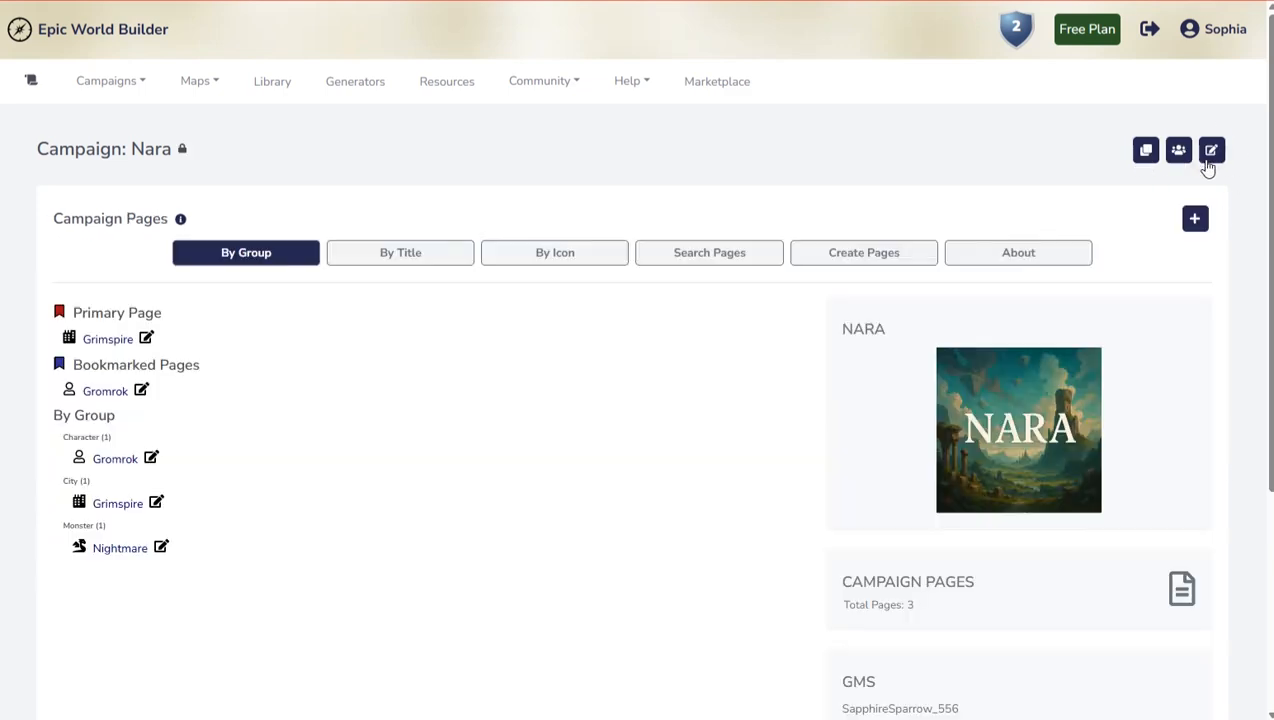
Step: Open the Gromrok page for editing, cancel without changes, and look over the page's text and photo
left_click(142, 391)
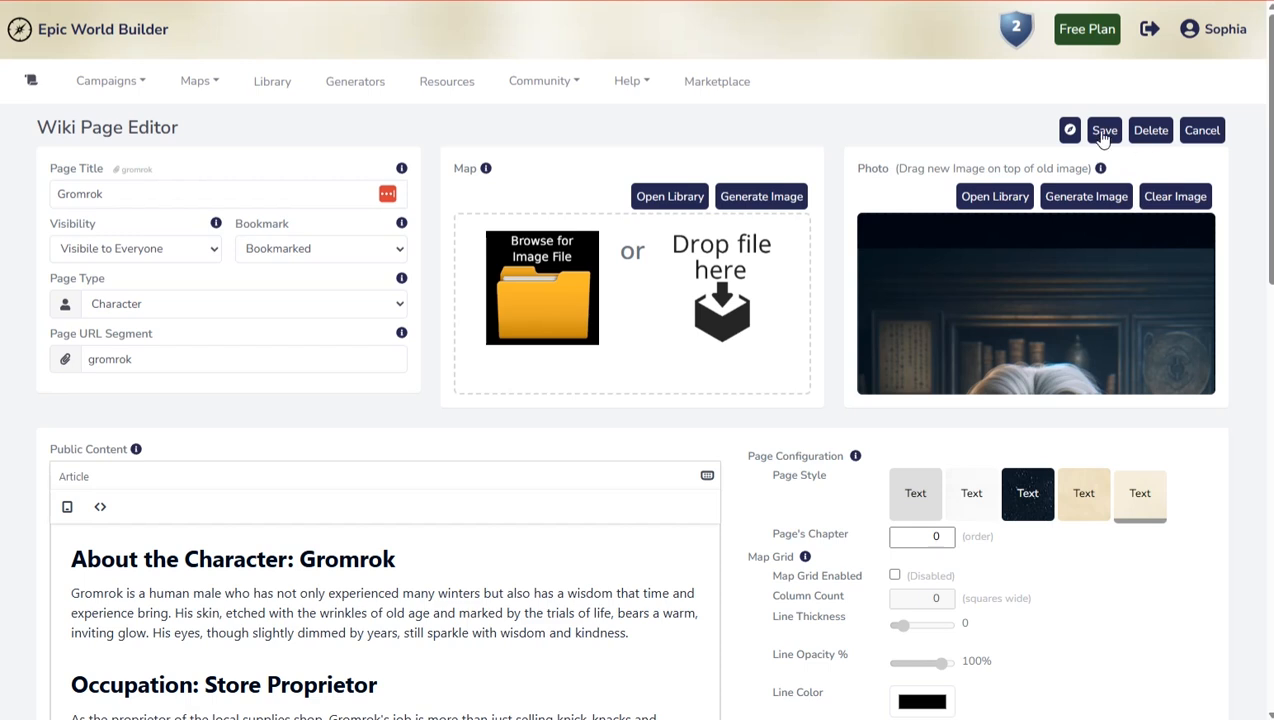
left_click(1202, 134)
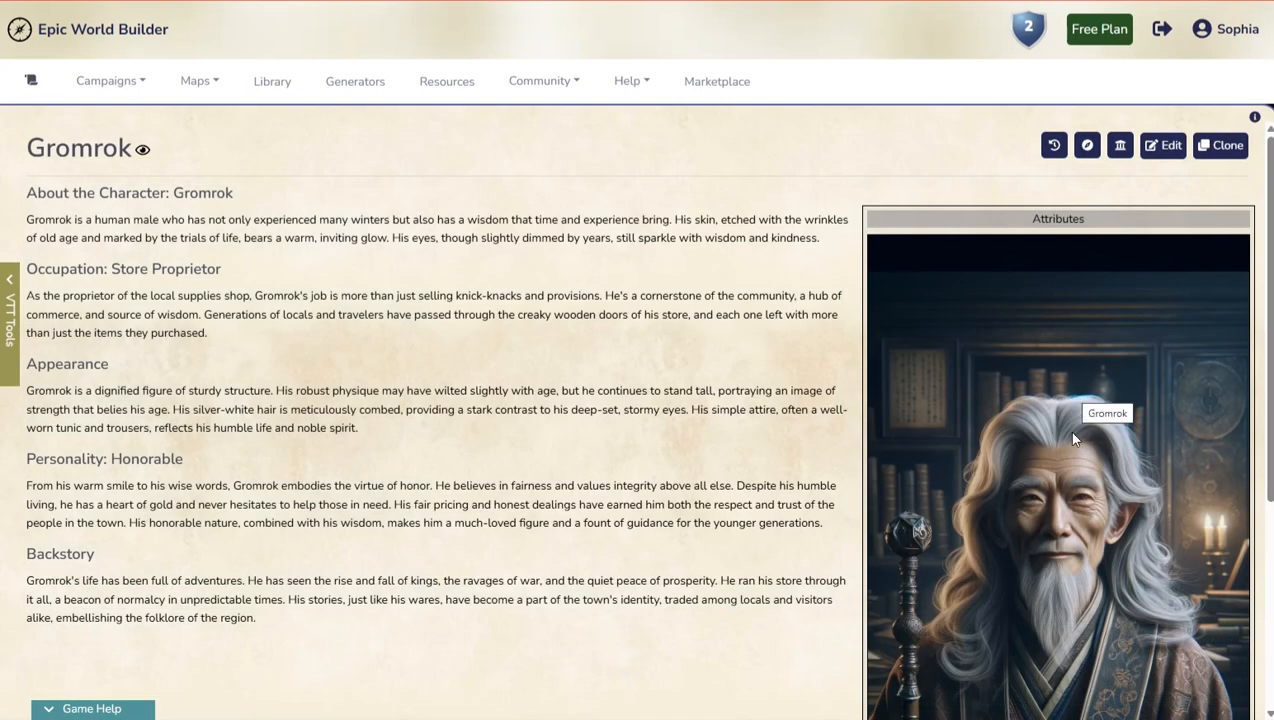
scroll(1050, 450, "down", 1)
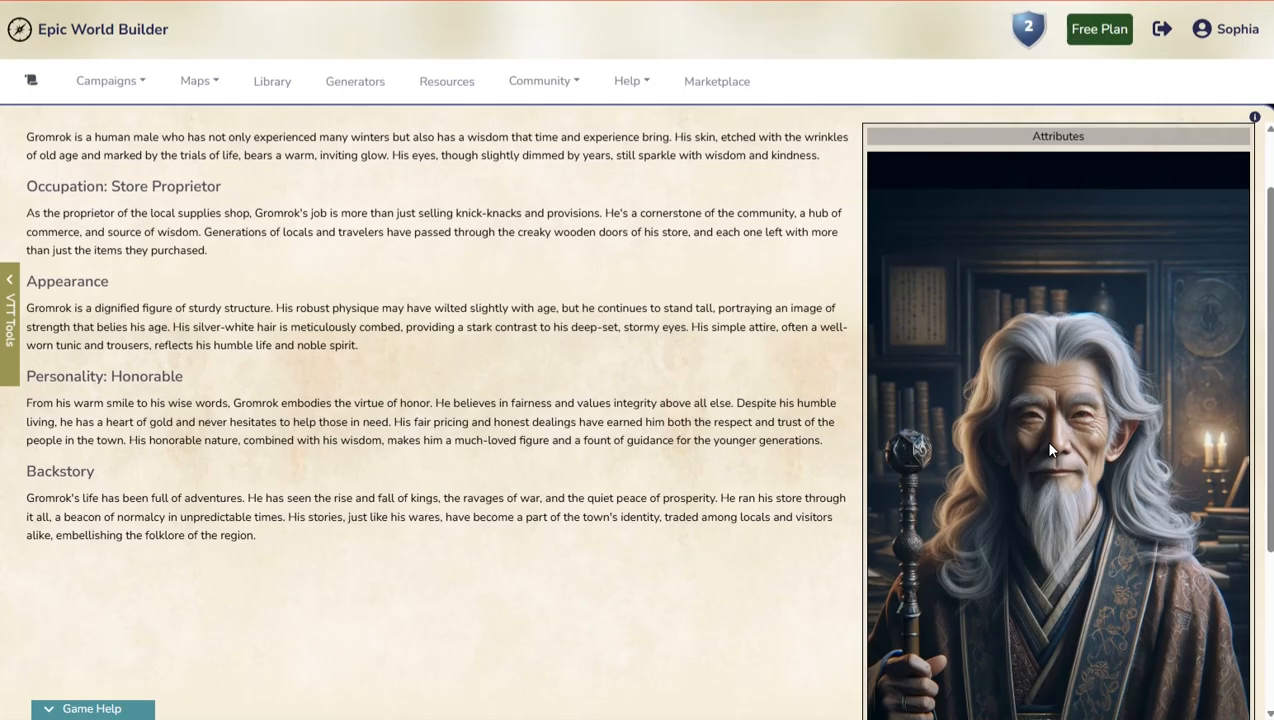
scroll(1049, 446, "up", 1)
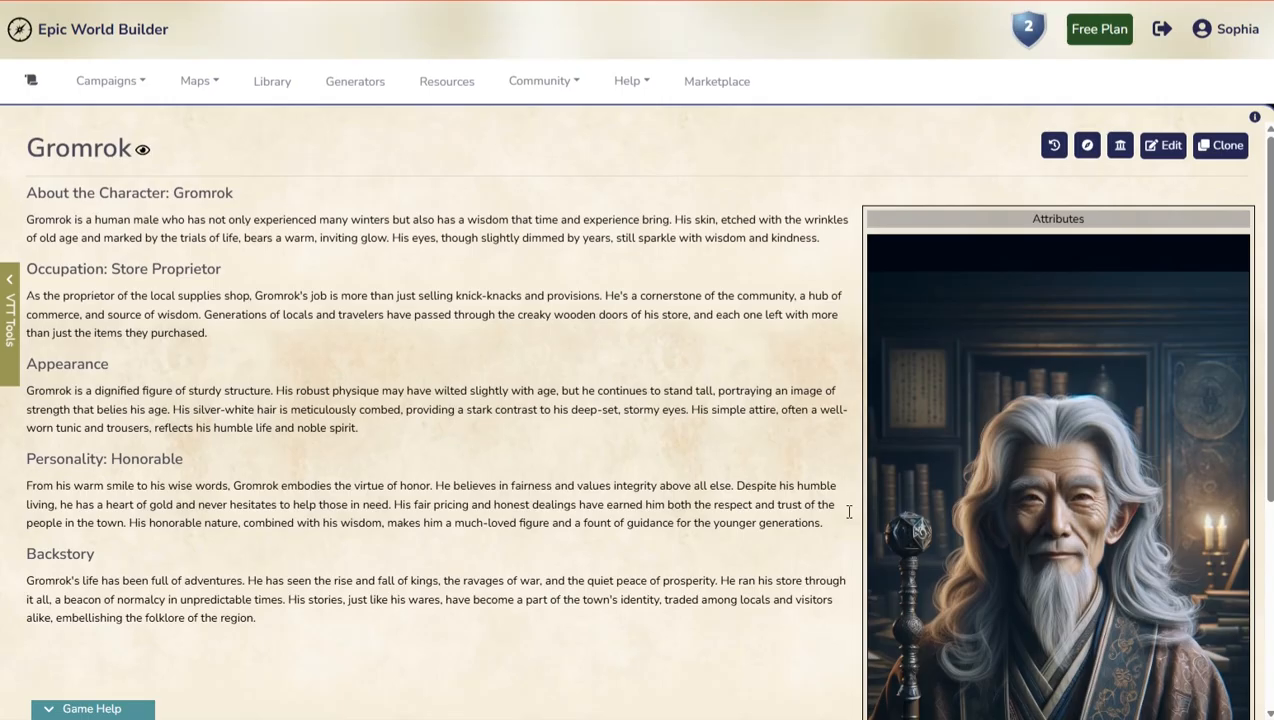
Step: Open the Grimspire page for editing from the campaign overview and bring up the image generator for its map
left_click(1087, 145)
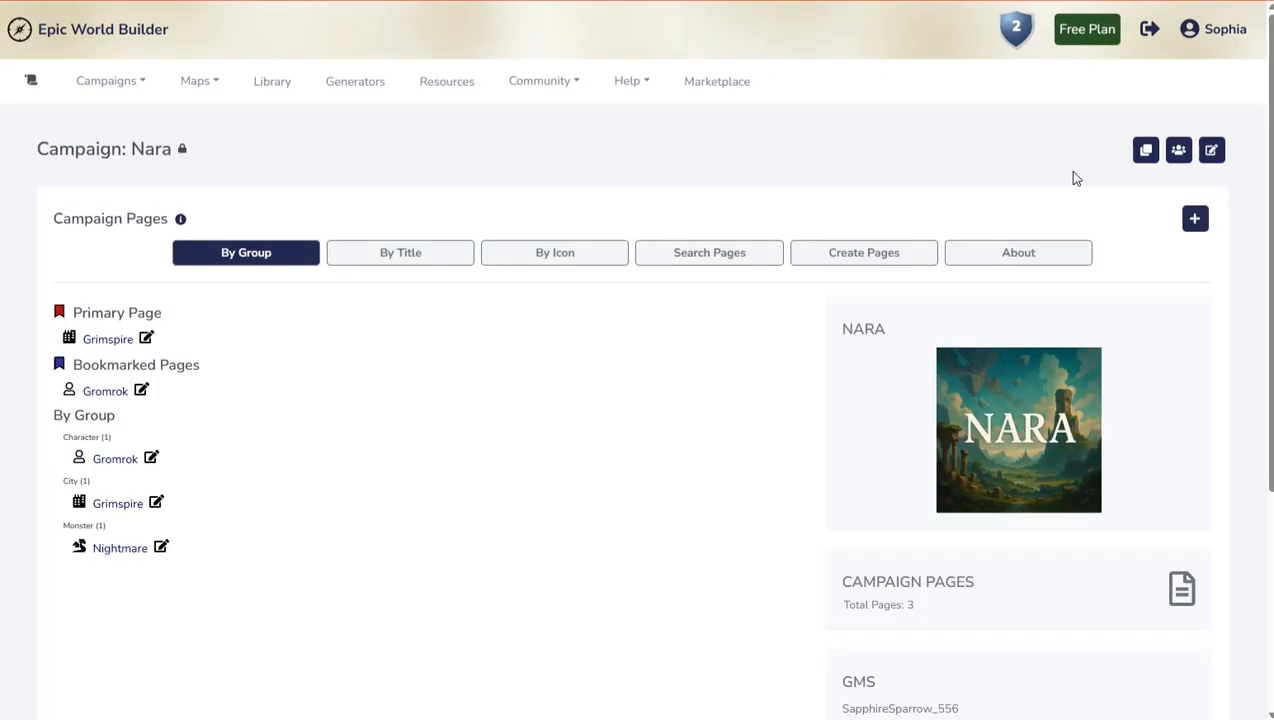
left_click(156, 502)
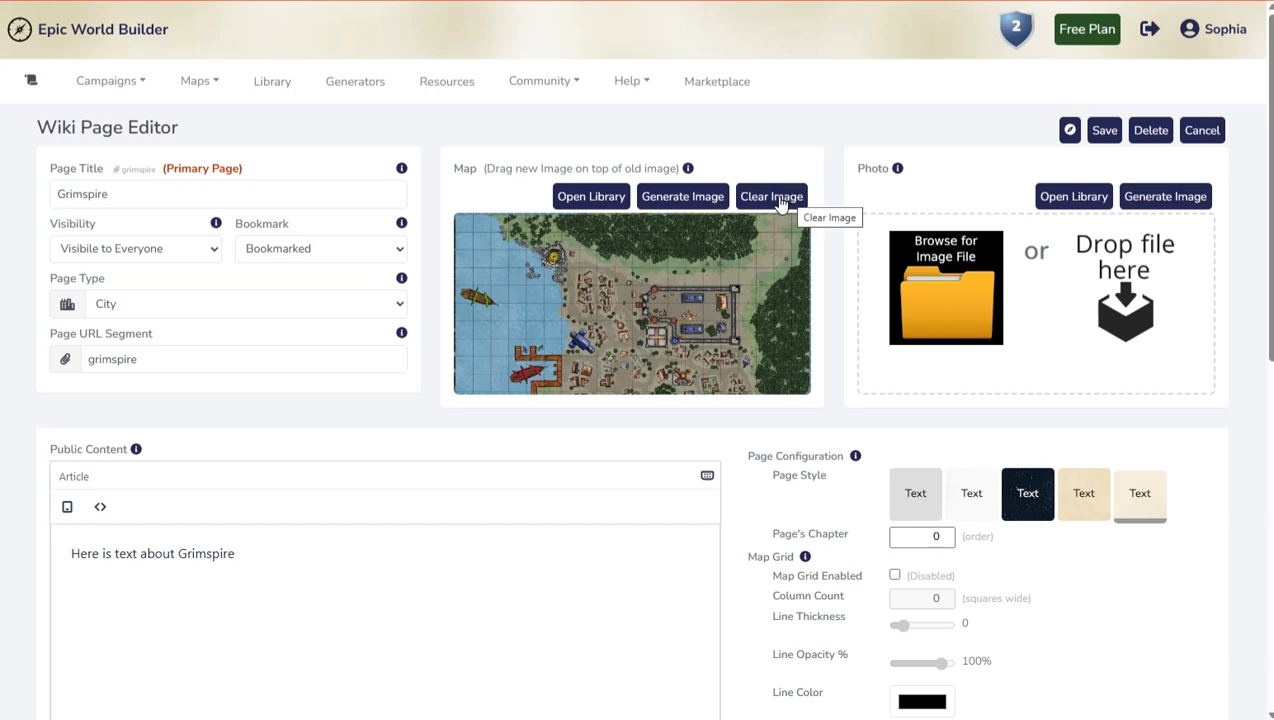
left_click(686, 198)
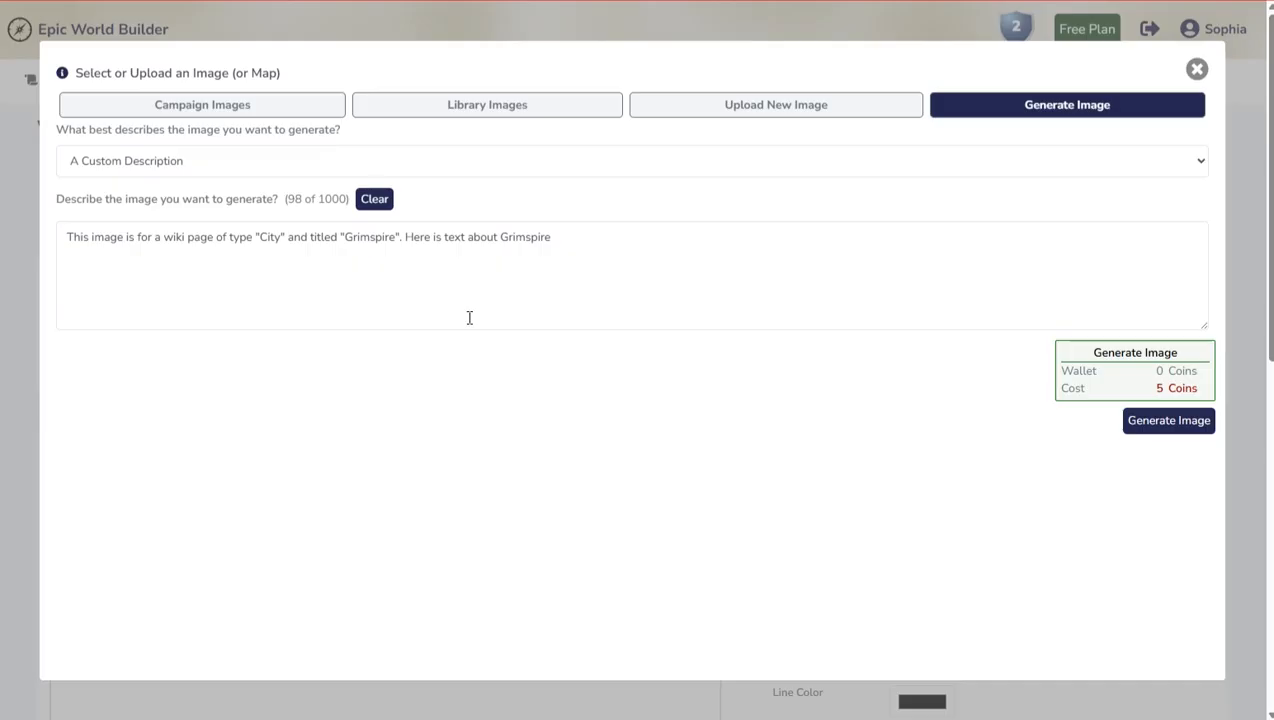
Step: Look through the upload, library and campaign image sources for the Grimspire map and close the image picker
left_click(790, 106)
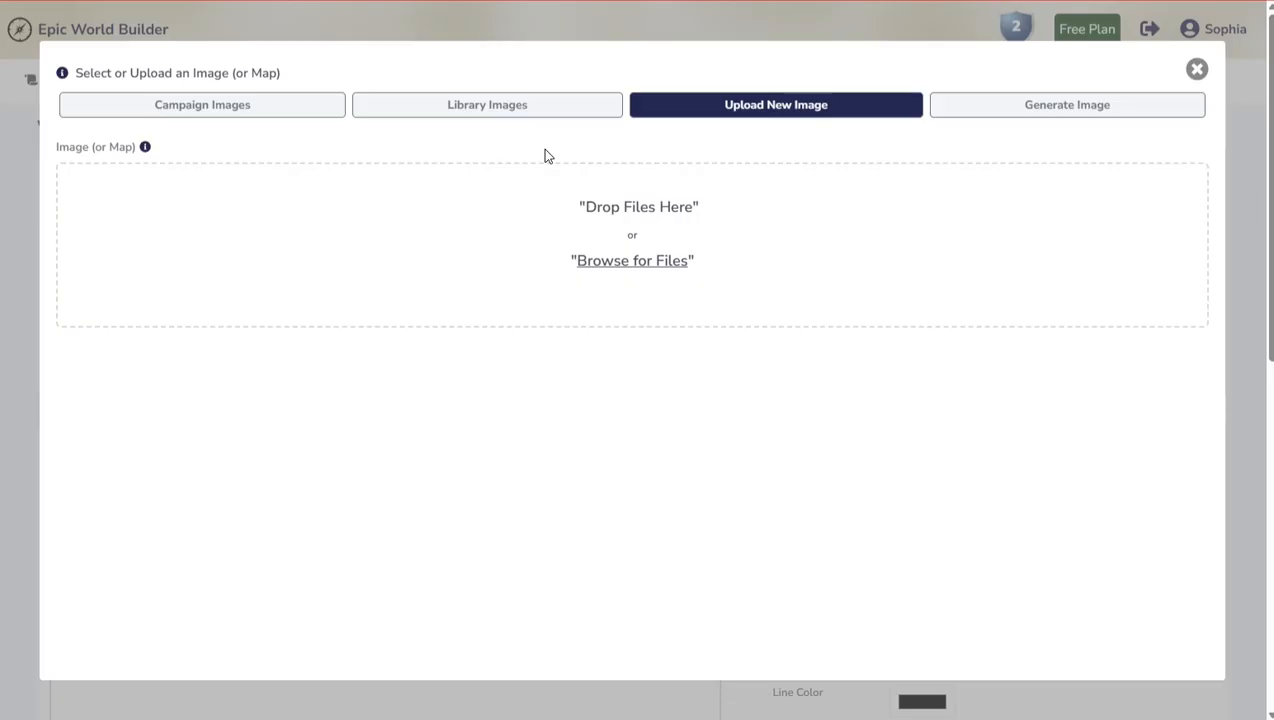
left_click(512, 104)
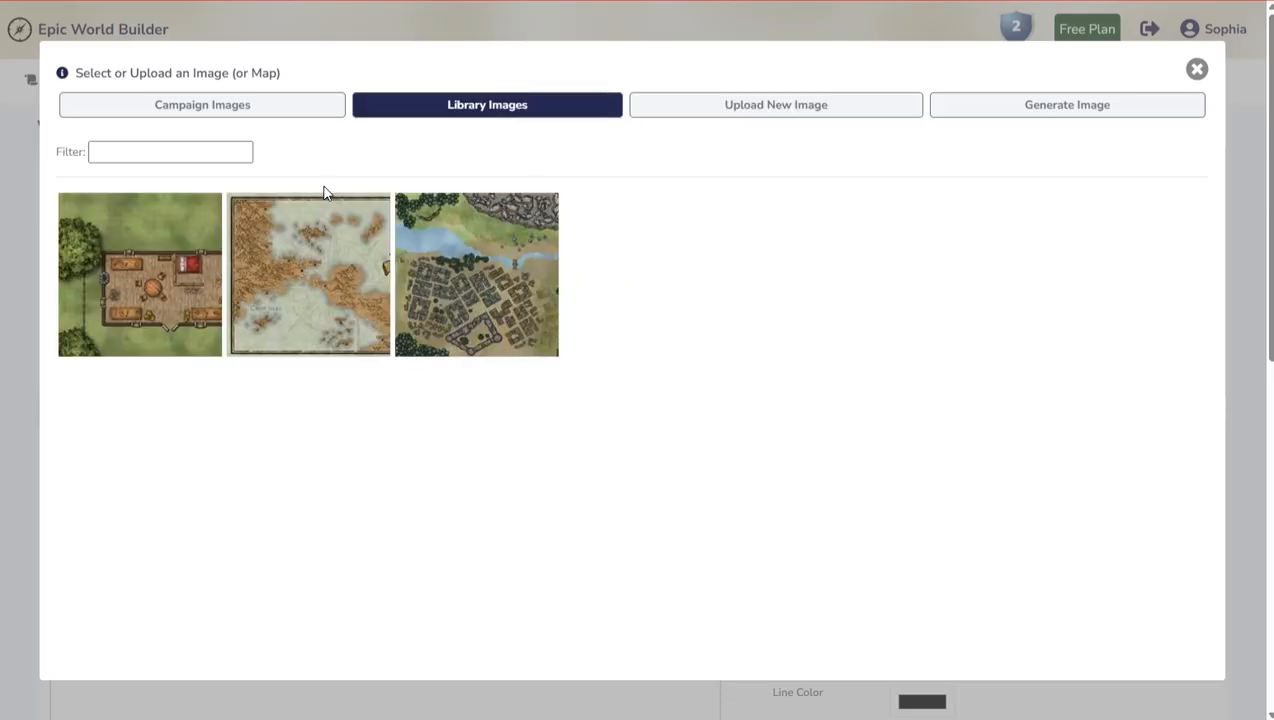
left_click(278, 105)
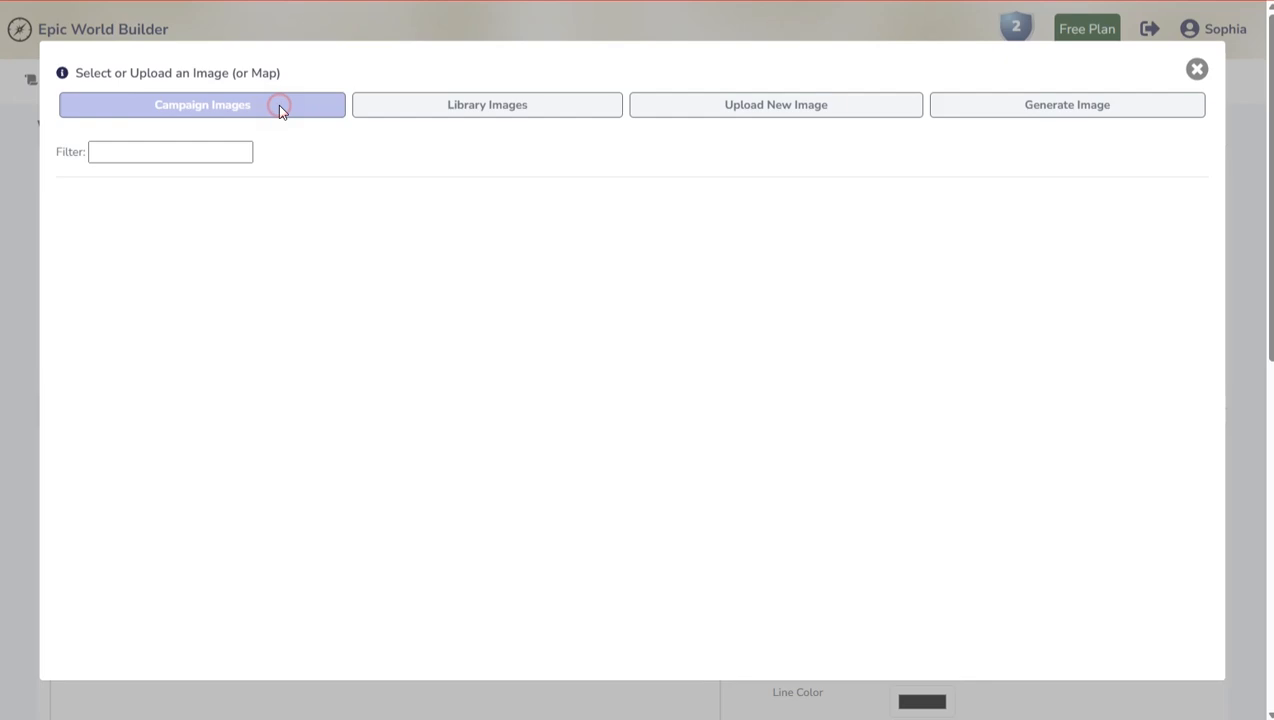
left_click(1197, 70)
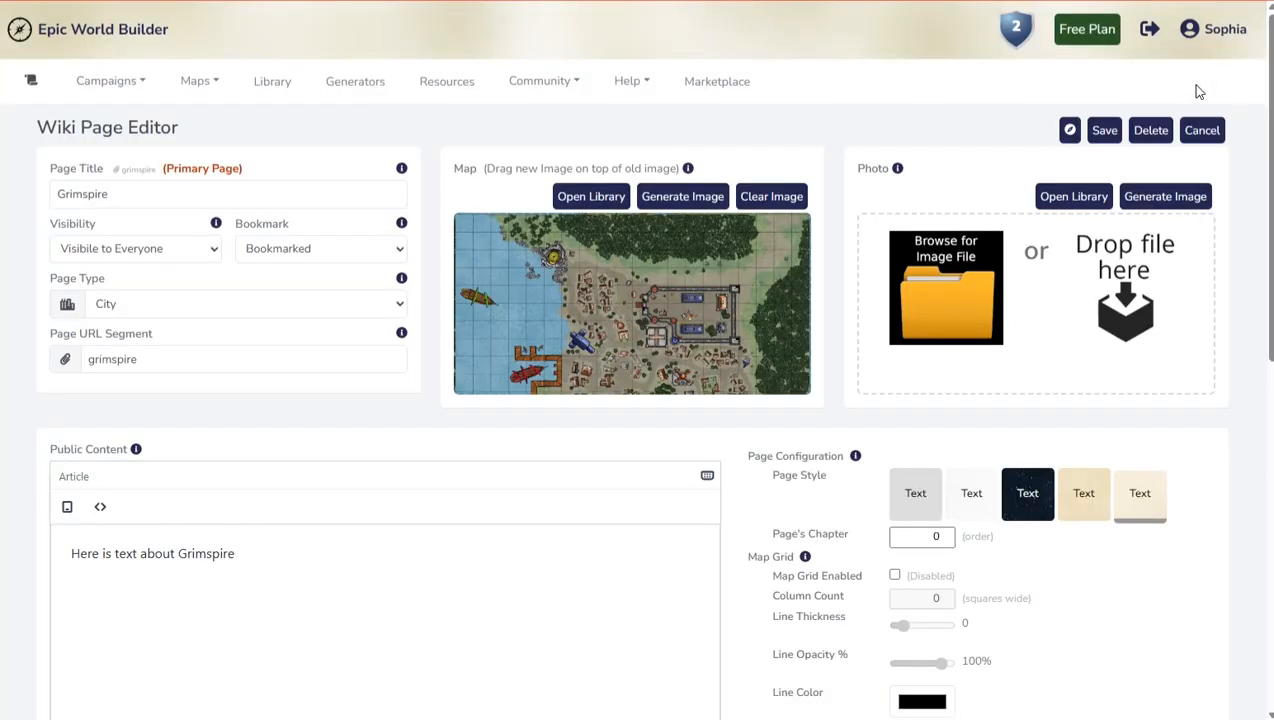
Step: Add the castle town image file as the Grimspire page's photo and save the page
left_click_drag(769, 123, 1041, 321)
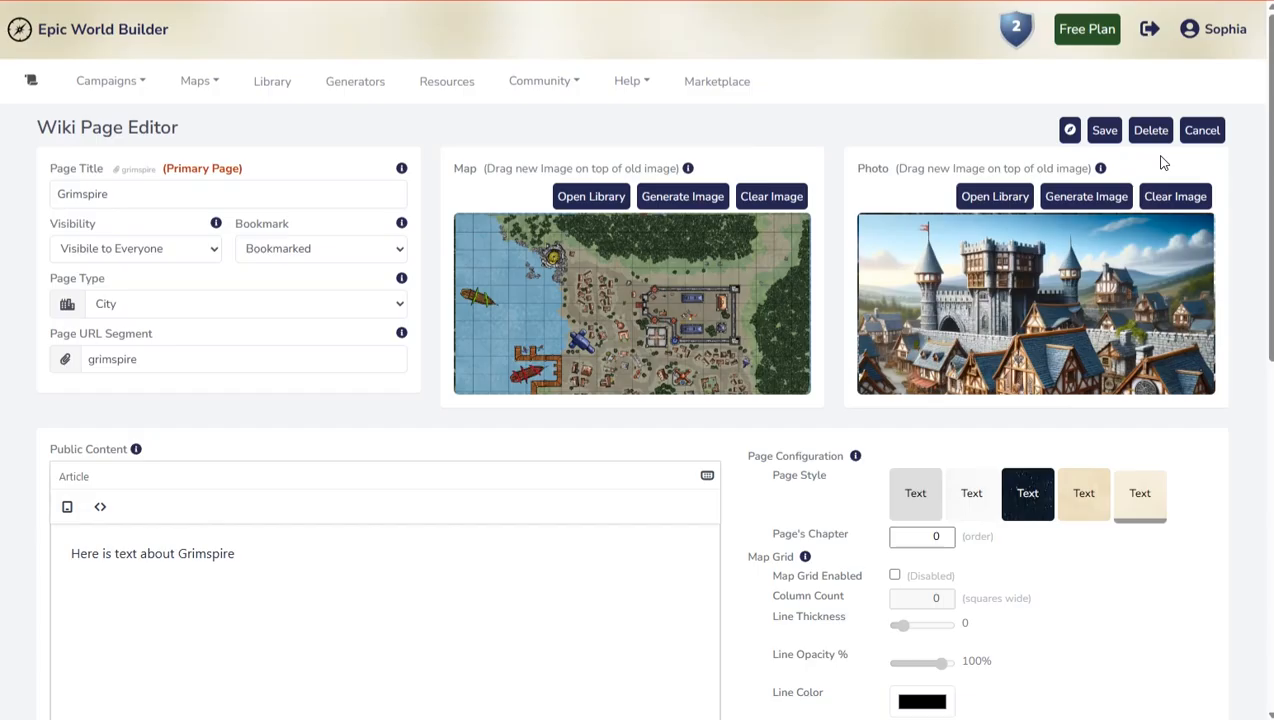
left_click(1104, 130)
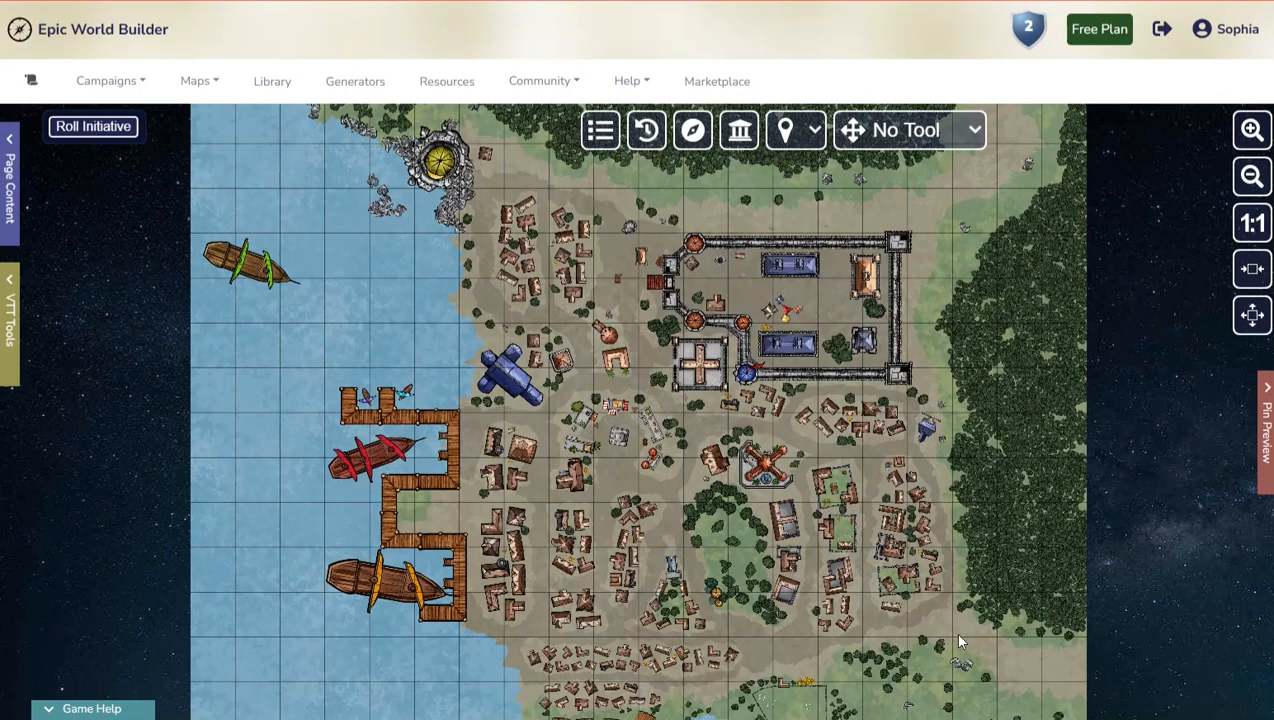
Step: Examine the Grimspire city map at different zoom levels and check the page content
scroll(932, 543, "down", 6)
left_click_drag(939, 505, 805, 542)
scroll(754, 476, "up", 2)
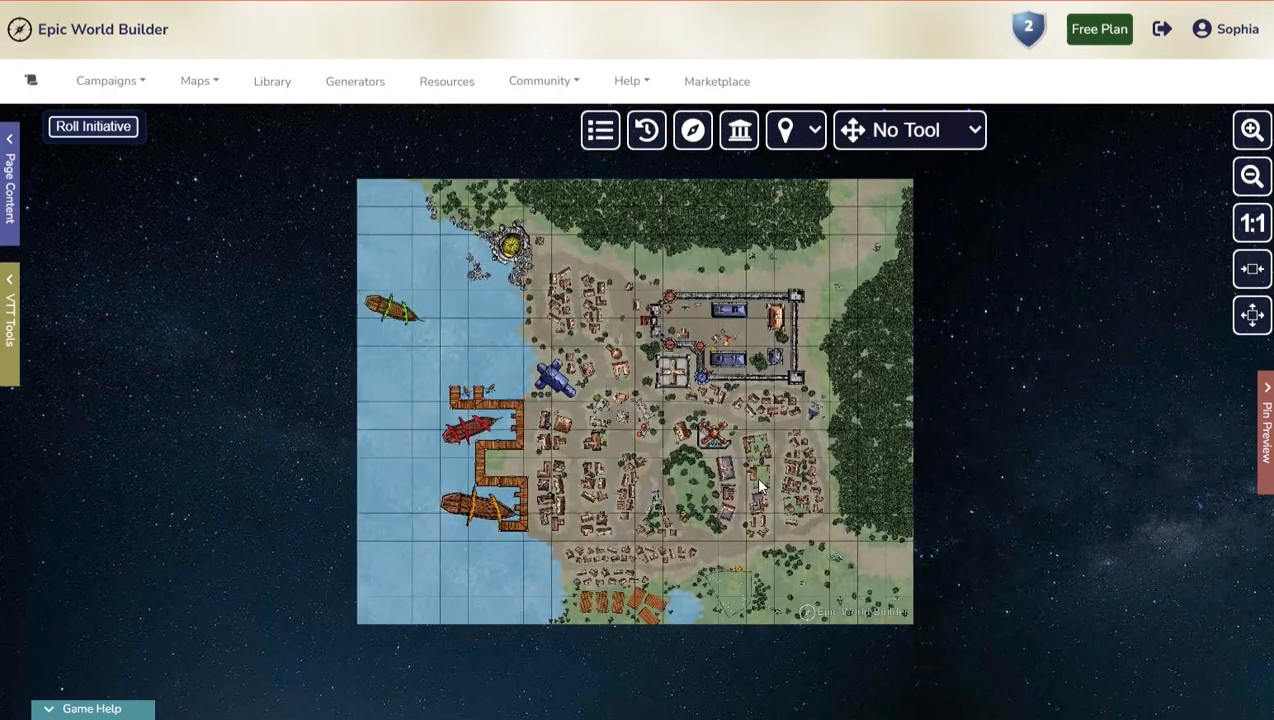
left_click_drag(643, 508, 637, 586)
scroll(684, 454, "up", 1)
scroll(634, 518, "up", 5)
left_click_drag(638, 484, 620, 438)
scroll(699, 447, "down", 2)
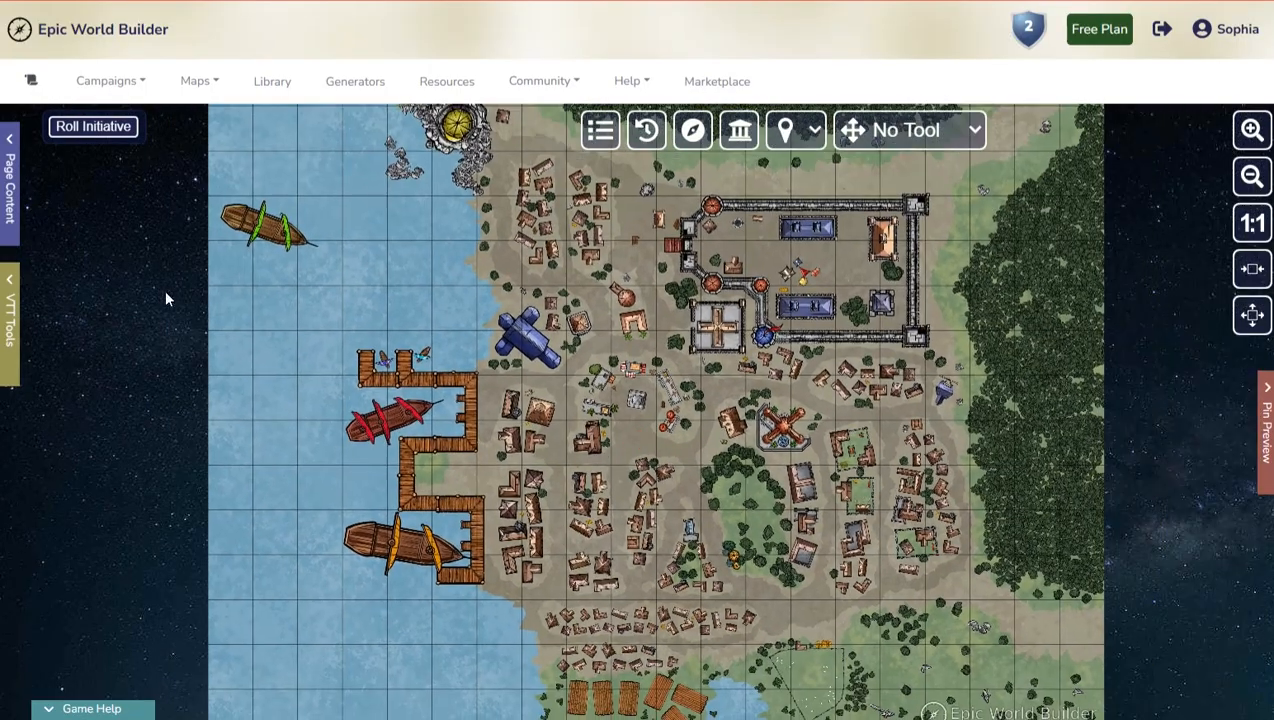
left_click(8, 202)
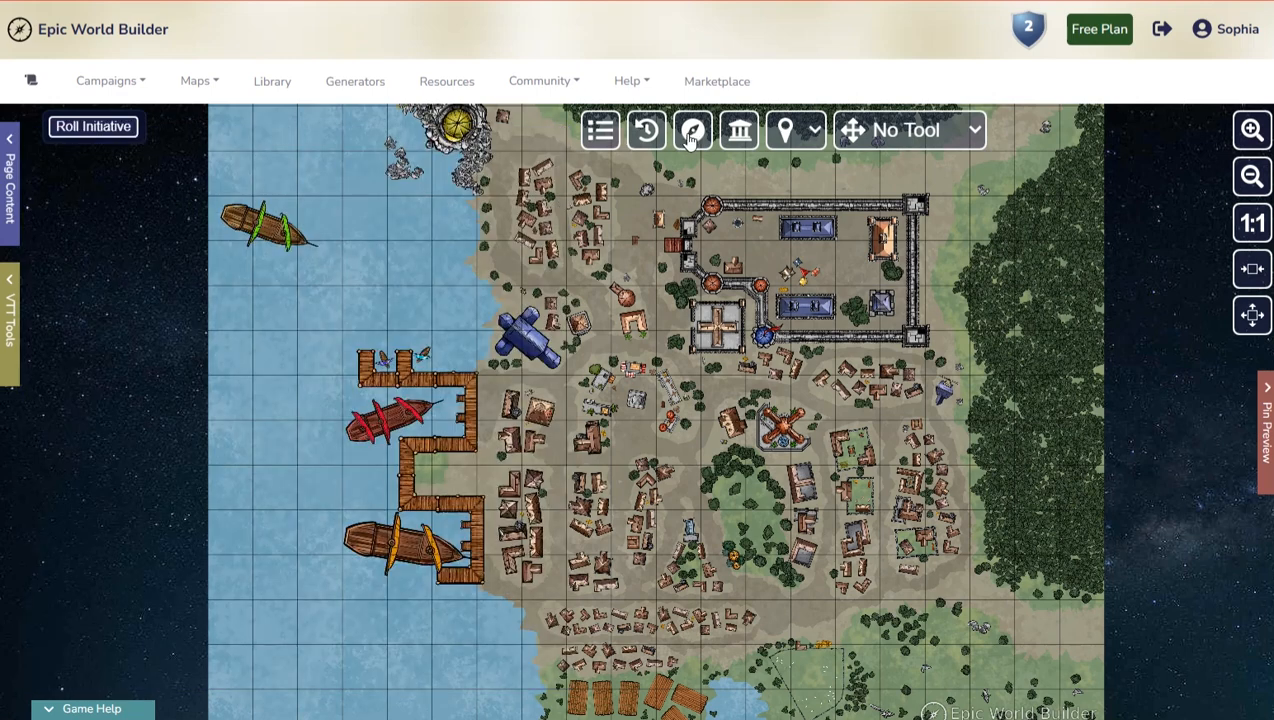
Step: Add a blank page titled World Map with page type Region to the Nara campaign
left_click(686, 132)
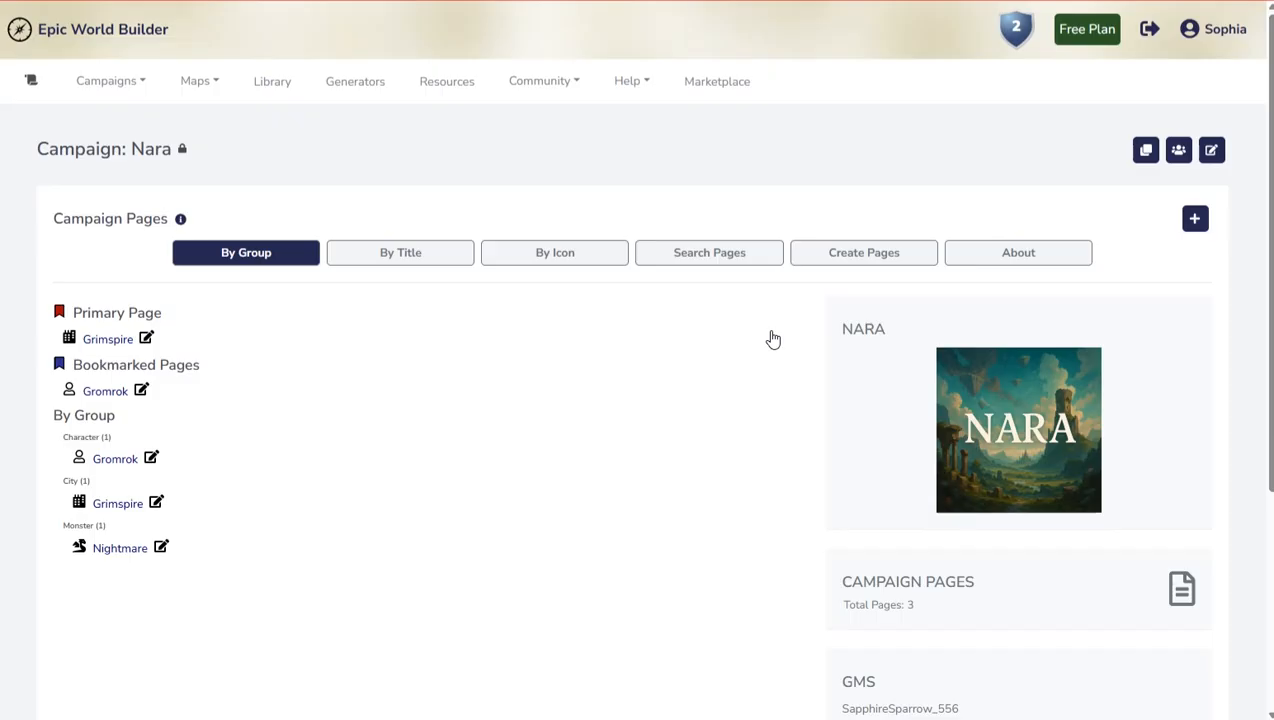
left_click(1196, 220)
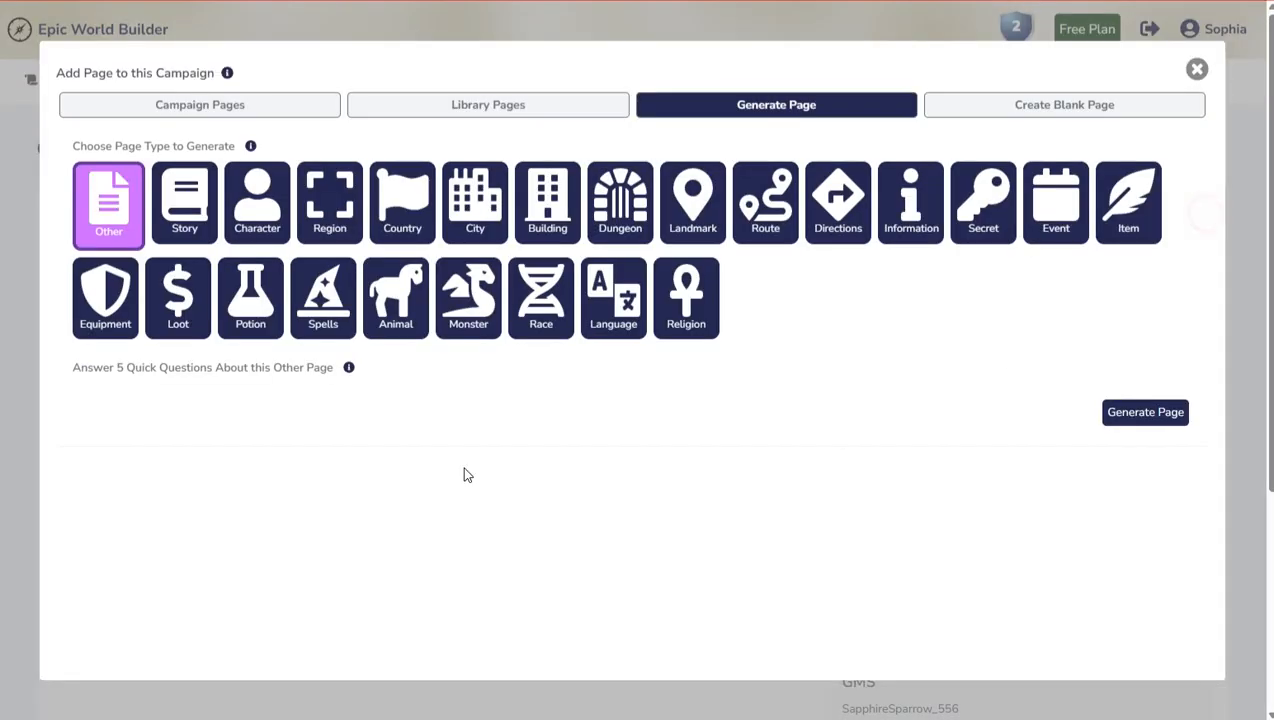
left_click(1017, 106)
left_click(170, 175)
type("World Map")
left_click(183, 247)
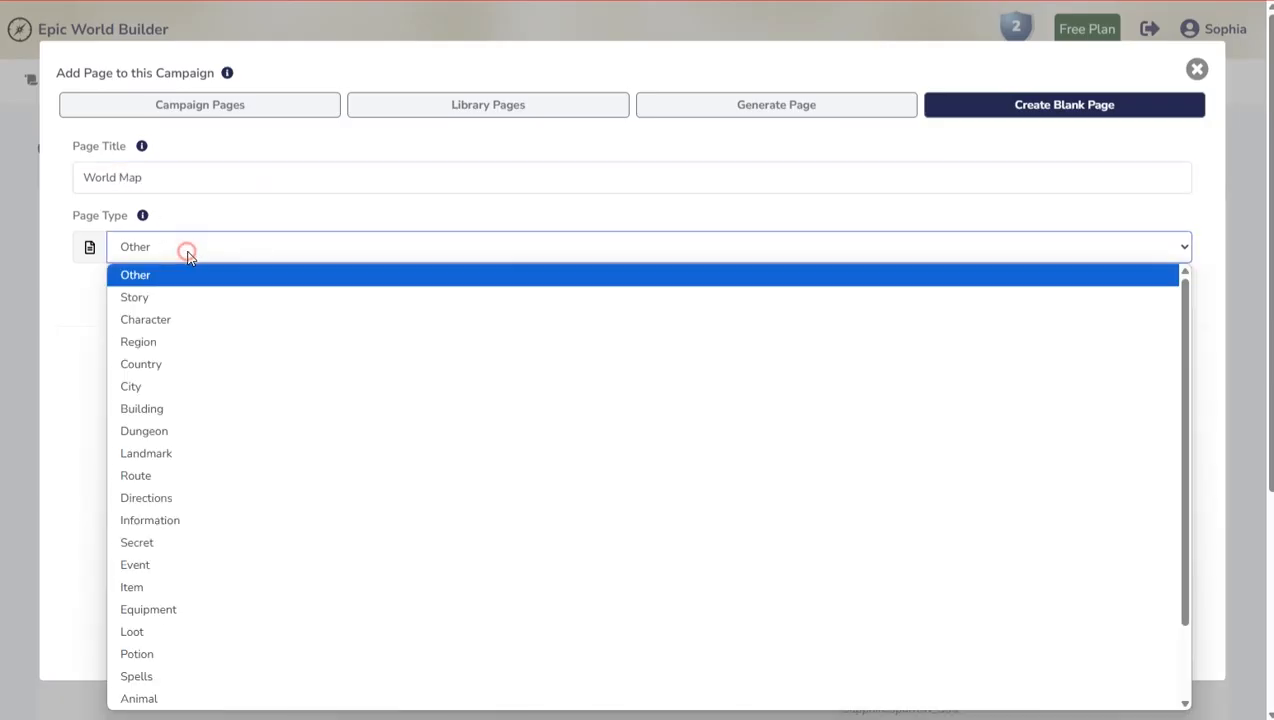
left_click(160, 341)
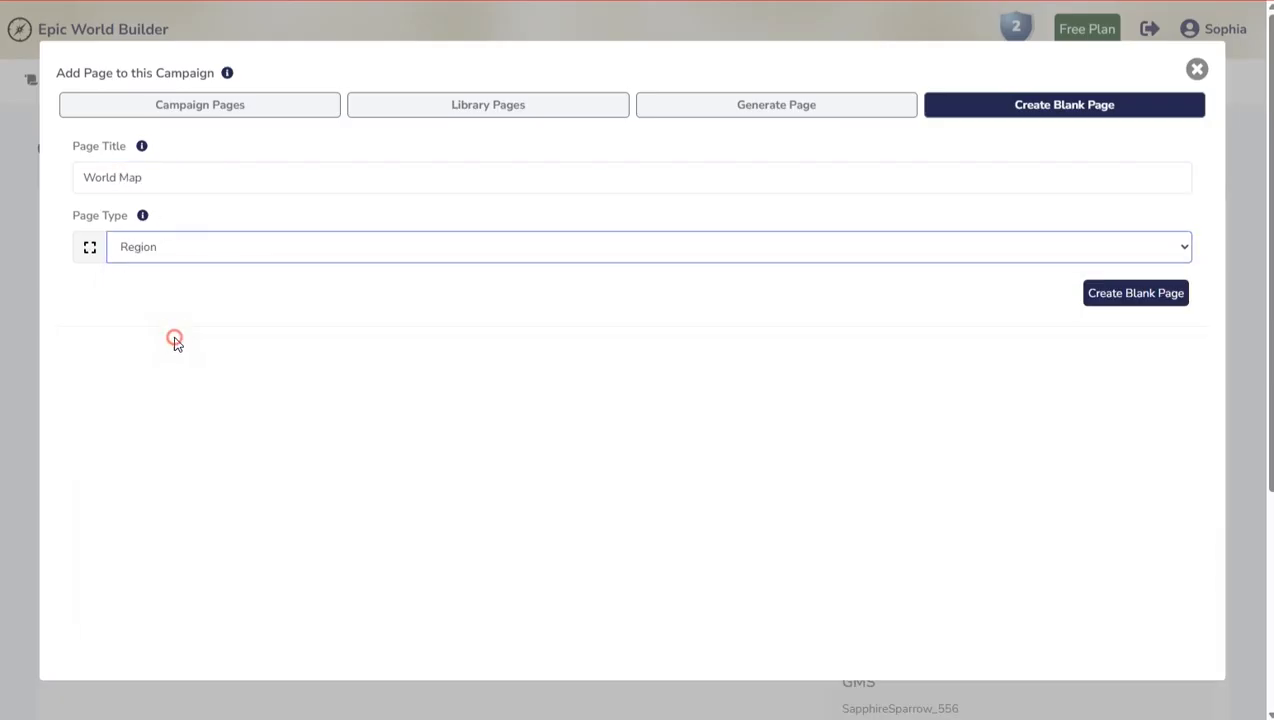
left_click(1154, 300)
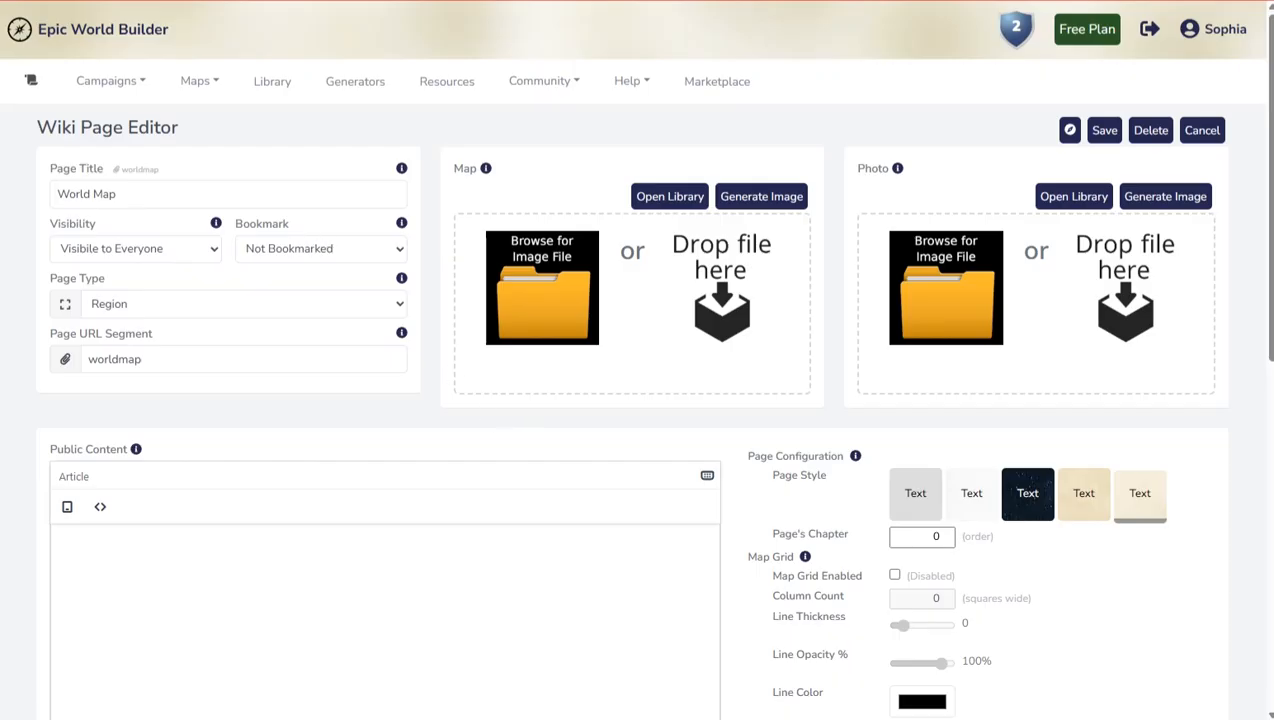
Step: Set the parchment map image showing Calenforth and Vardun as the World Map page's map and save the page
left_click_drag(614, 291, 614, 291)
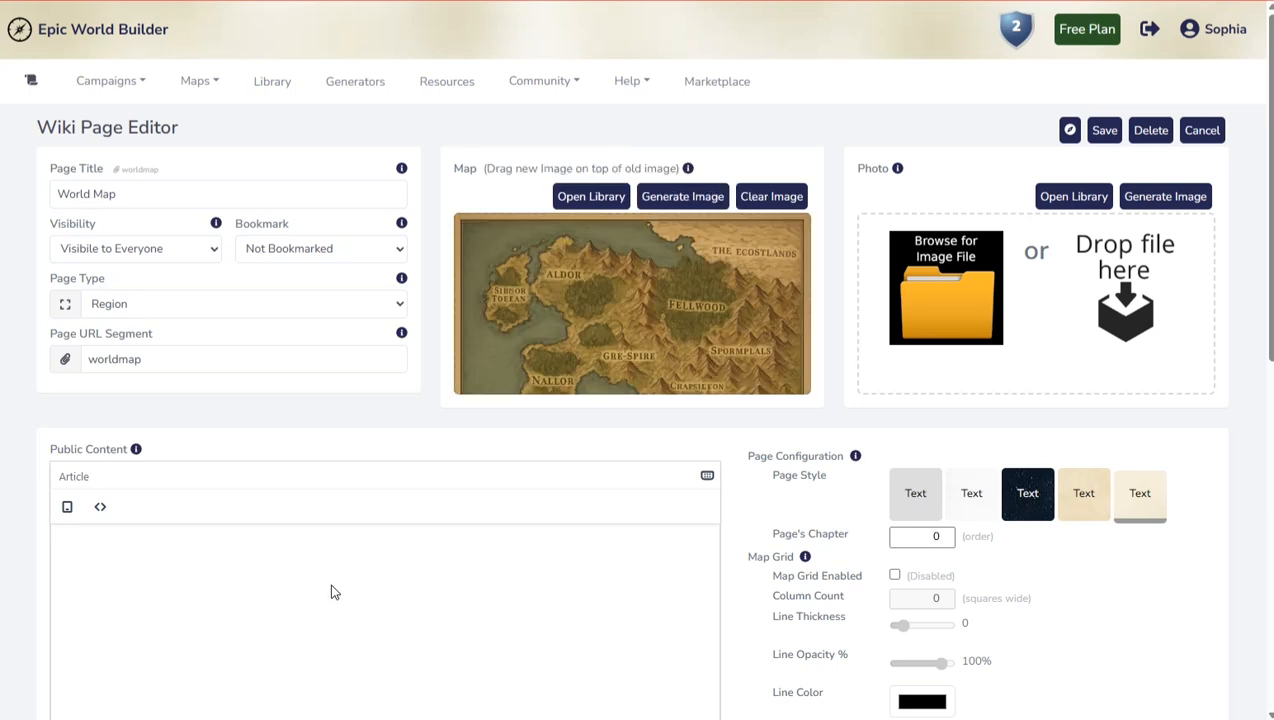
left_click_drag(556, 95, 640, 320)
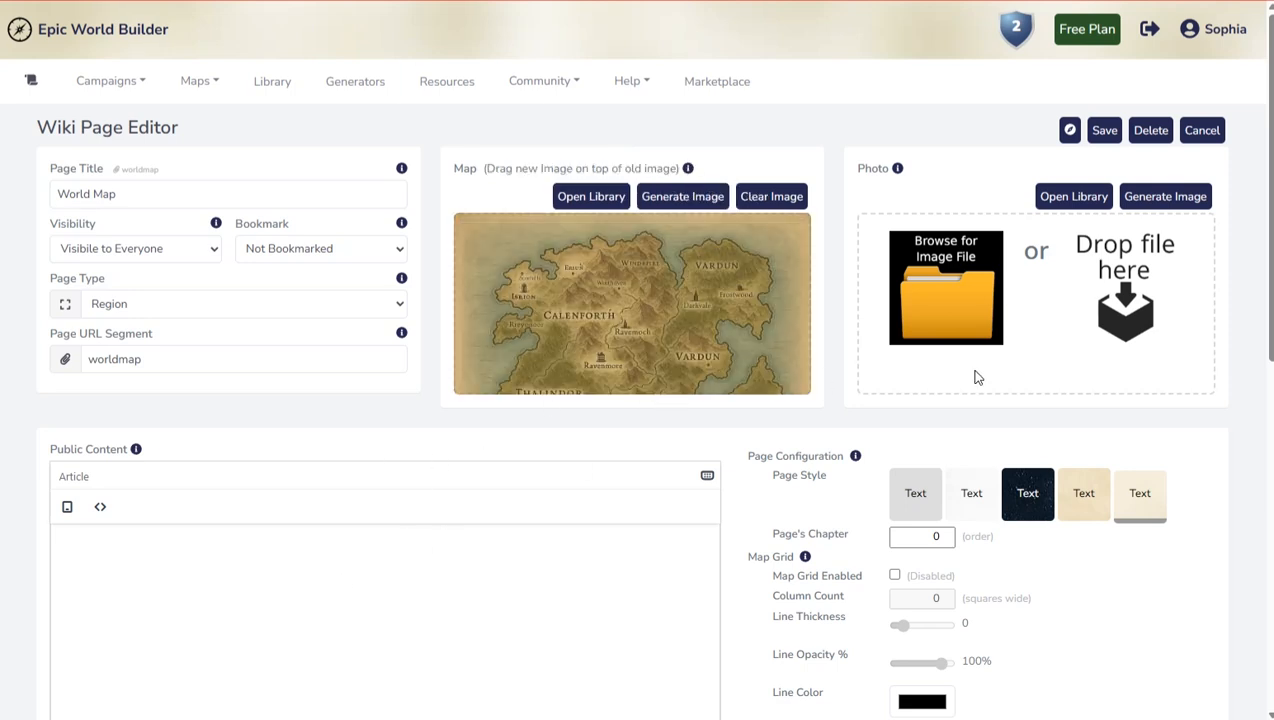
left_click(1102, 132)
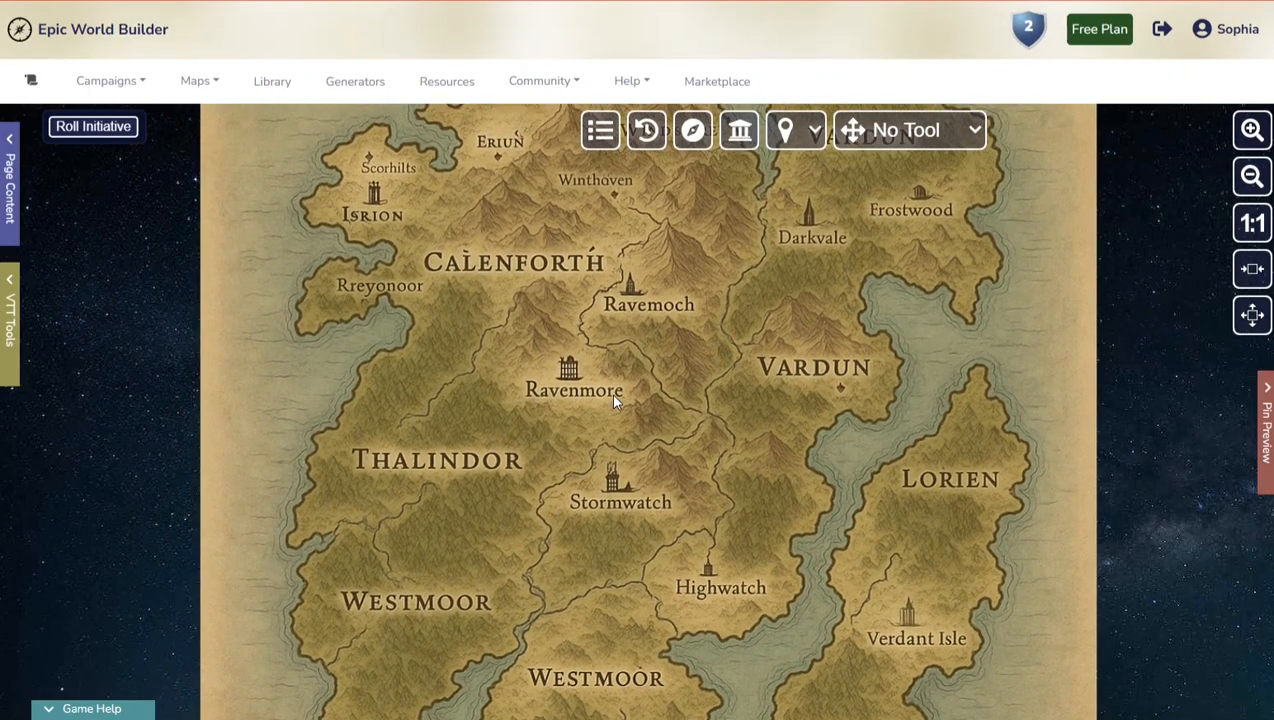
Step: Rename the Grimspire city page as Ravenmore from the campaign overview and save it
left_click(694, 131)
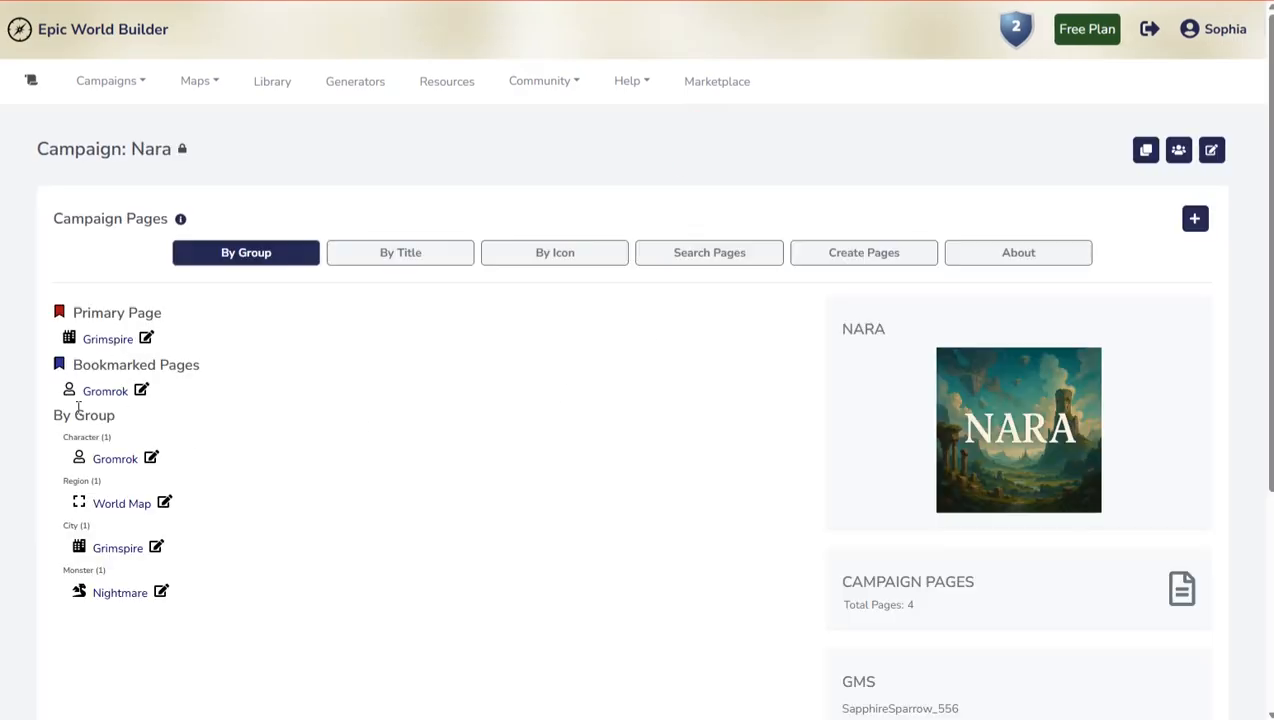
left_click(156, 547)
double_click(185, 196)
type("Ravenmore")
left_click(1104, 131)
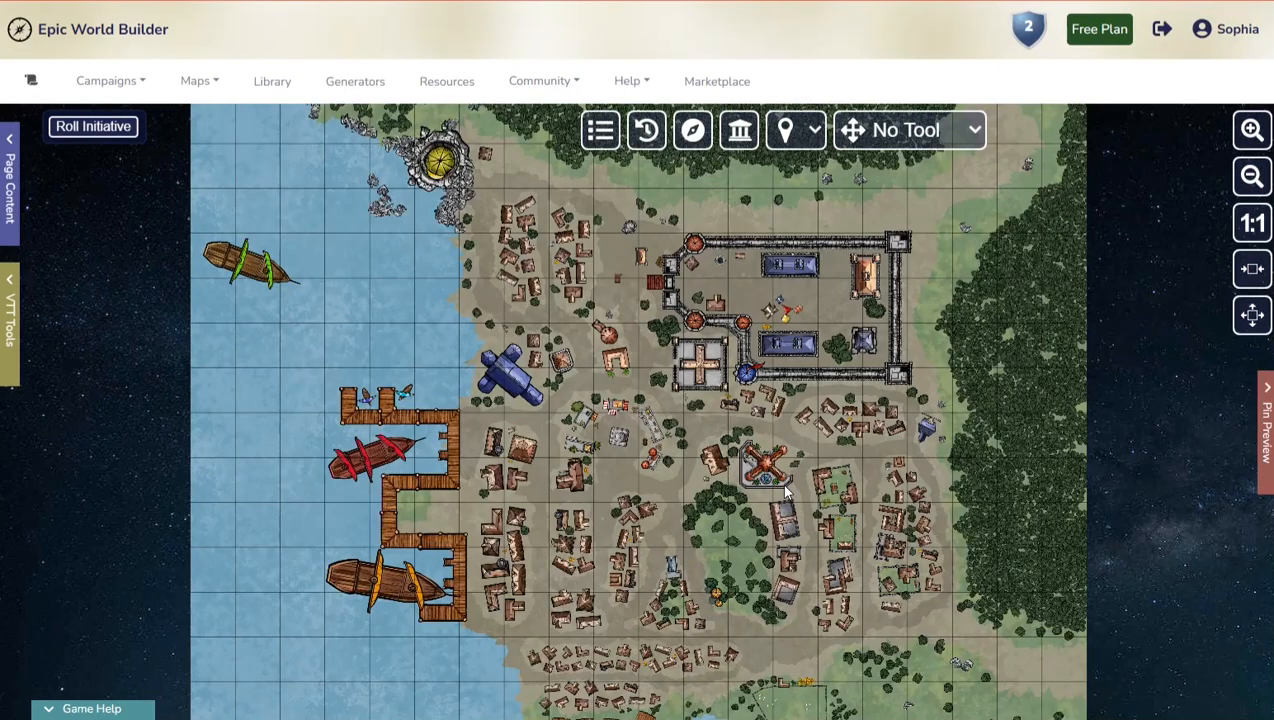
Step: Set the Ravenmore page's URL segment to ravenmore and save the page
left_click(9, 182)
left_click(393, 163)
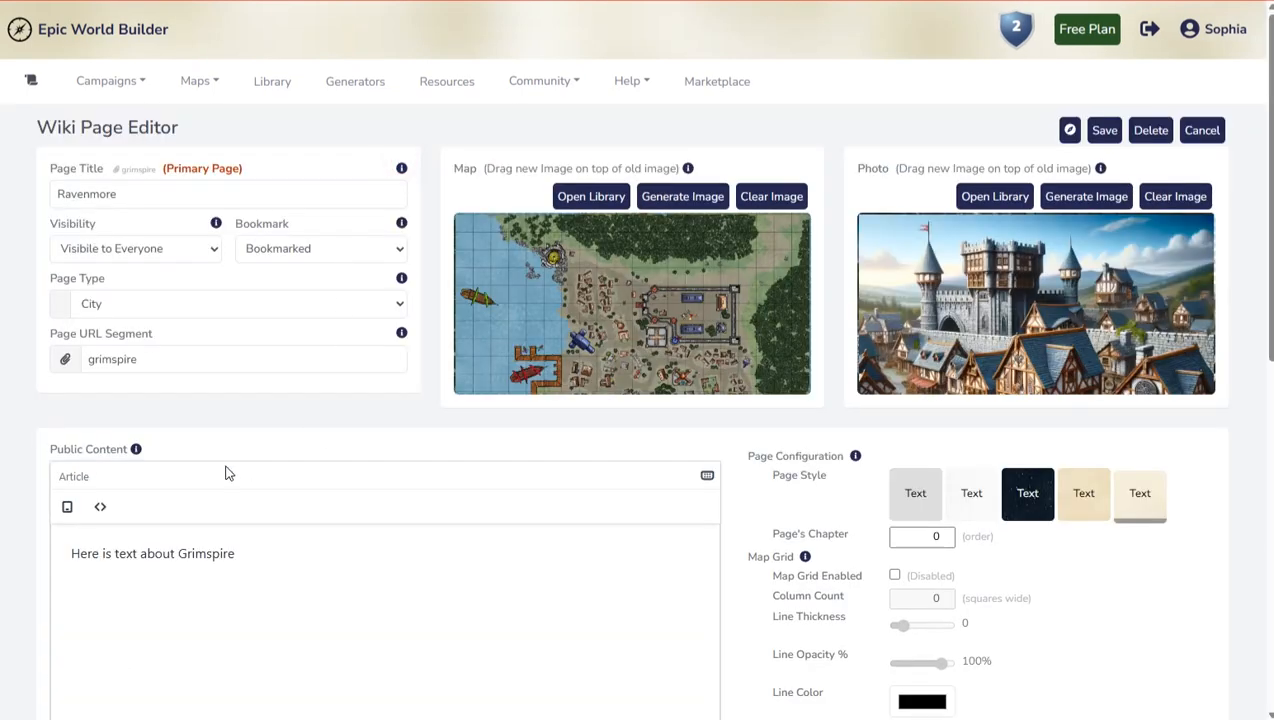
double_click(160, 359)
type("r")
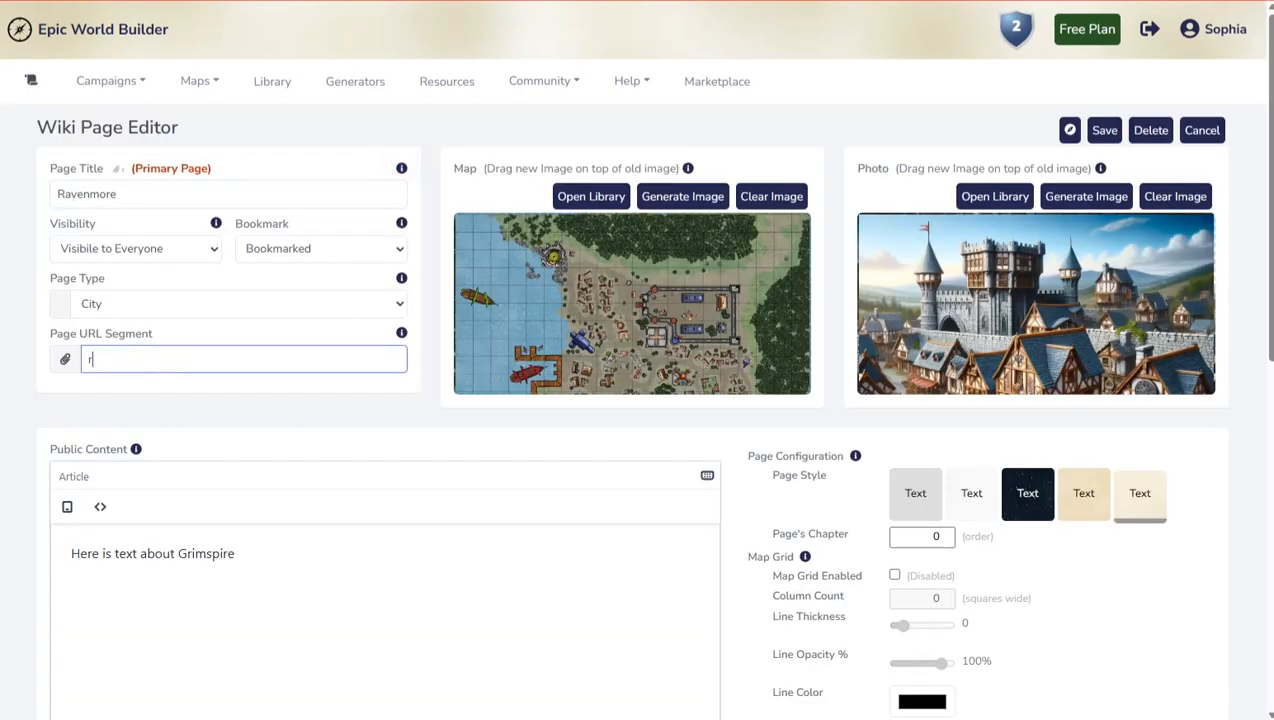
type("avenmore")
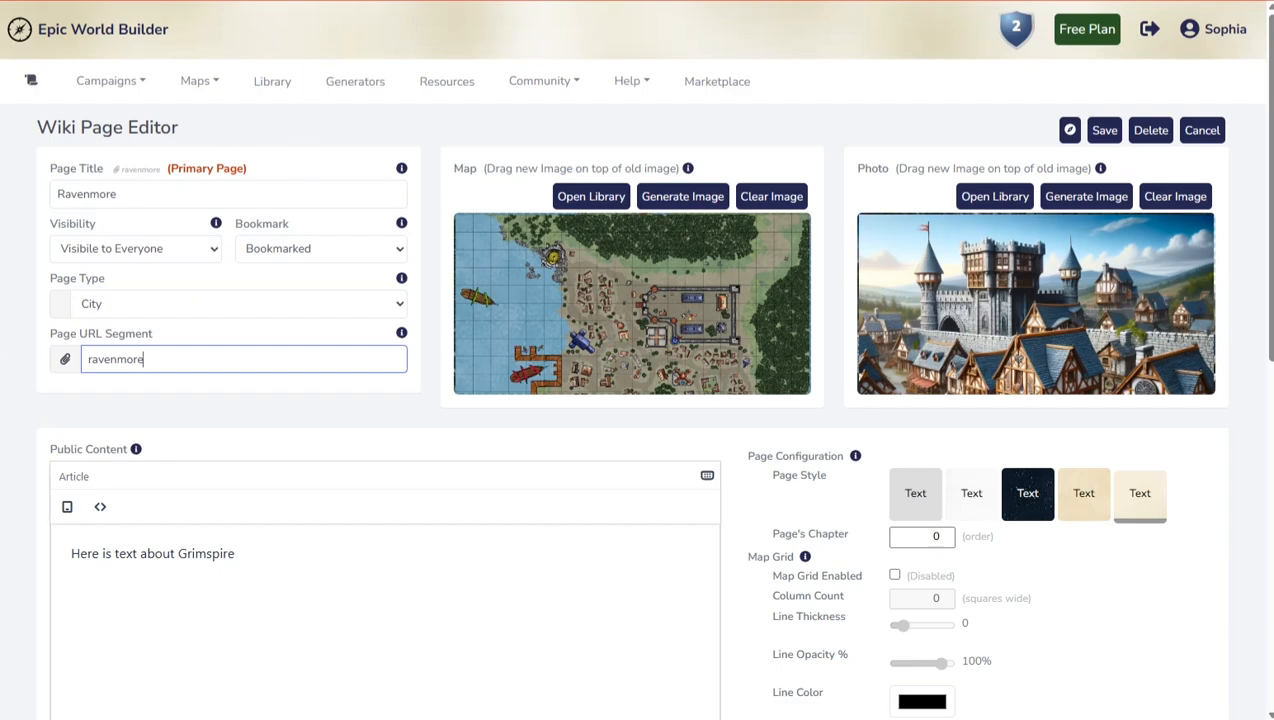
left_click(1104, 130)
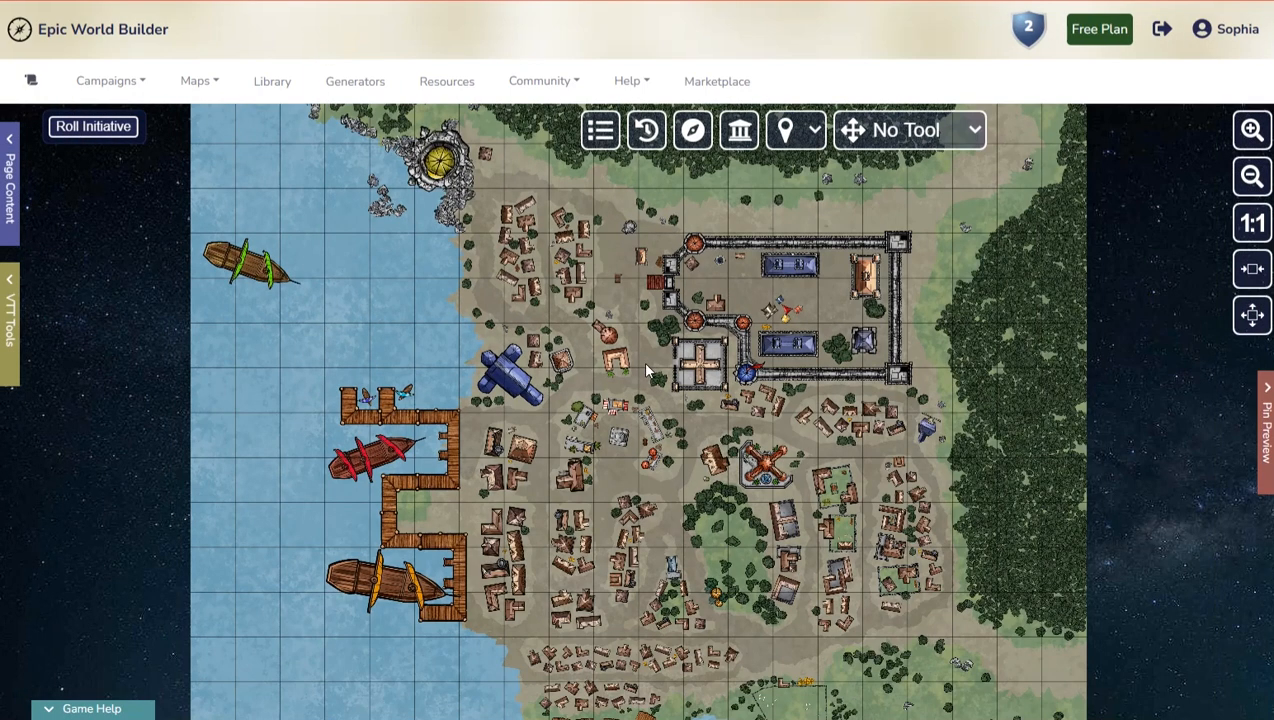
Step: View the World Map page from the campaign overview and return to the overview
left_click(693, 132)
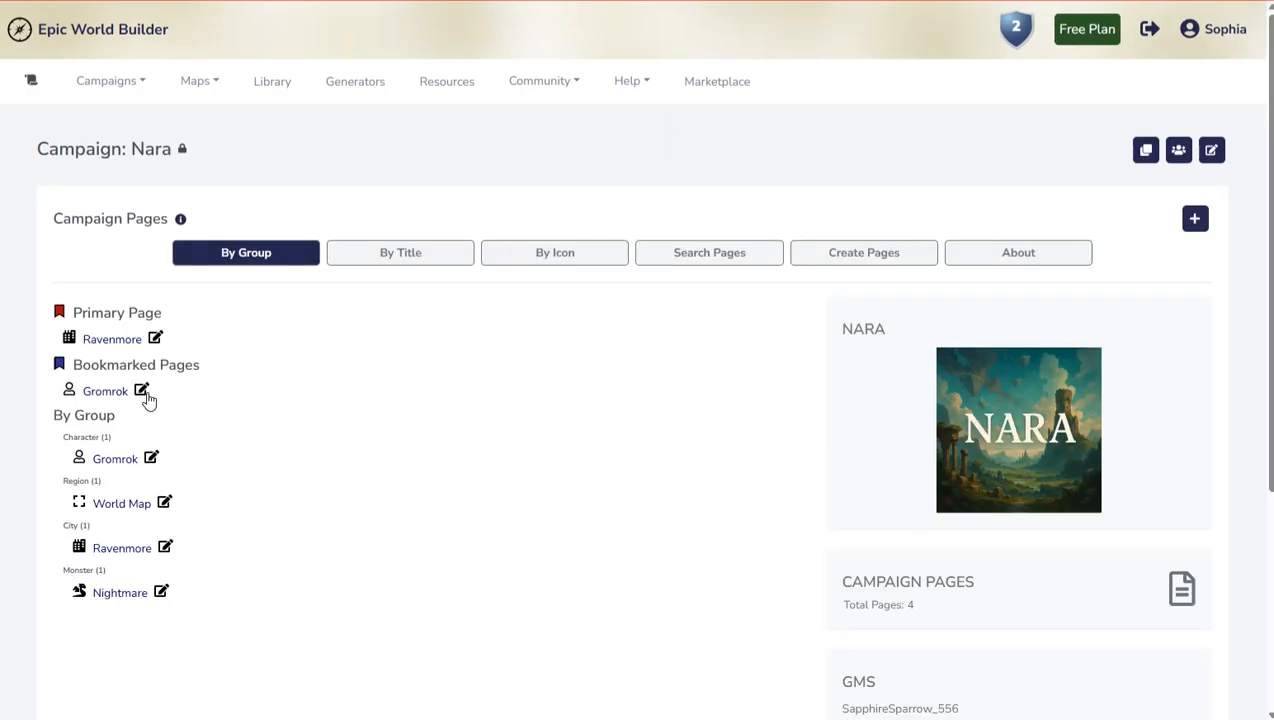
left_click(120, 504)
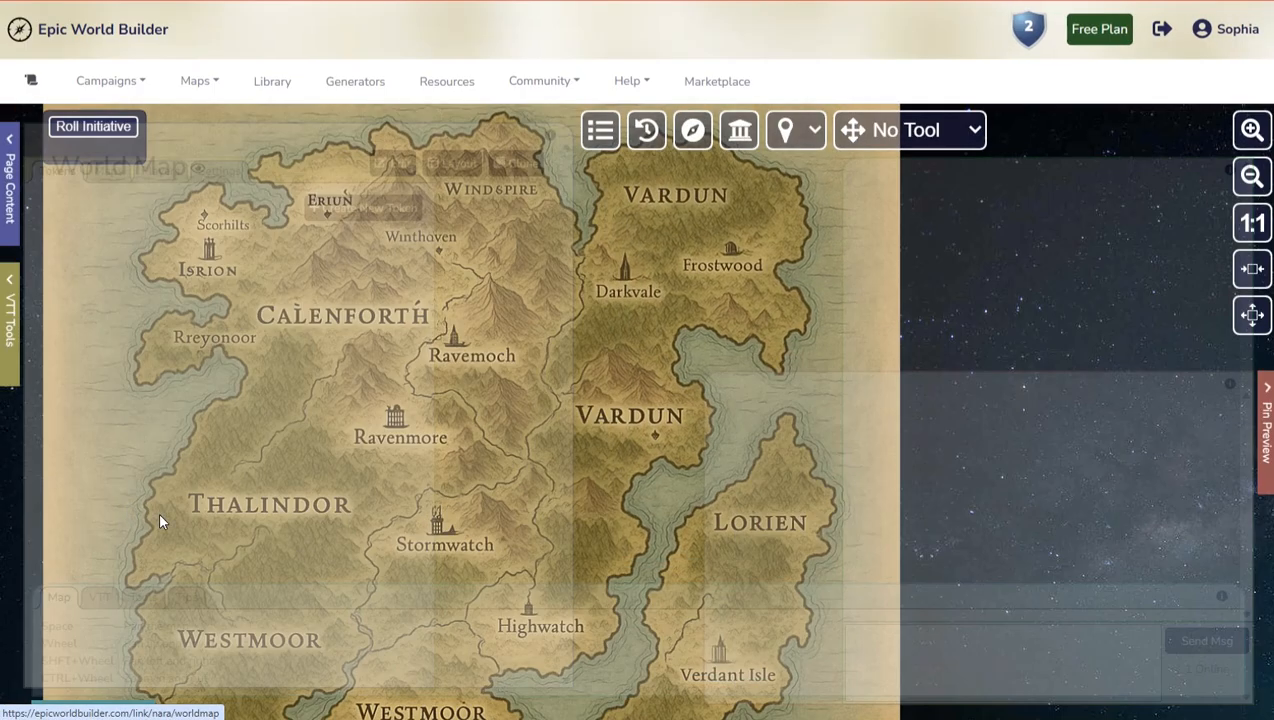
left_click(693, 130)
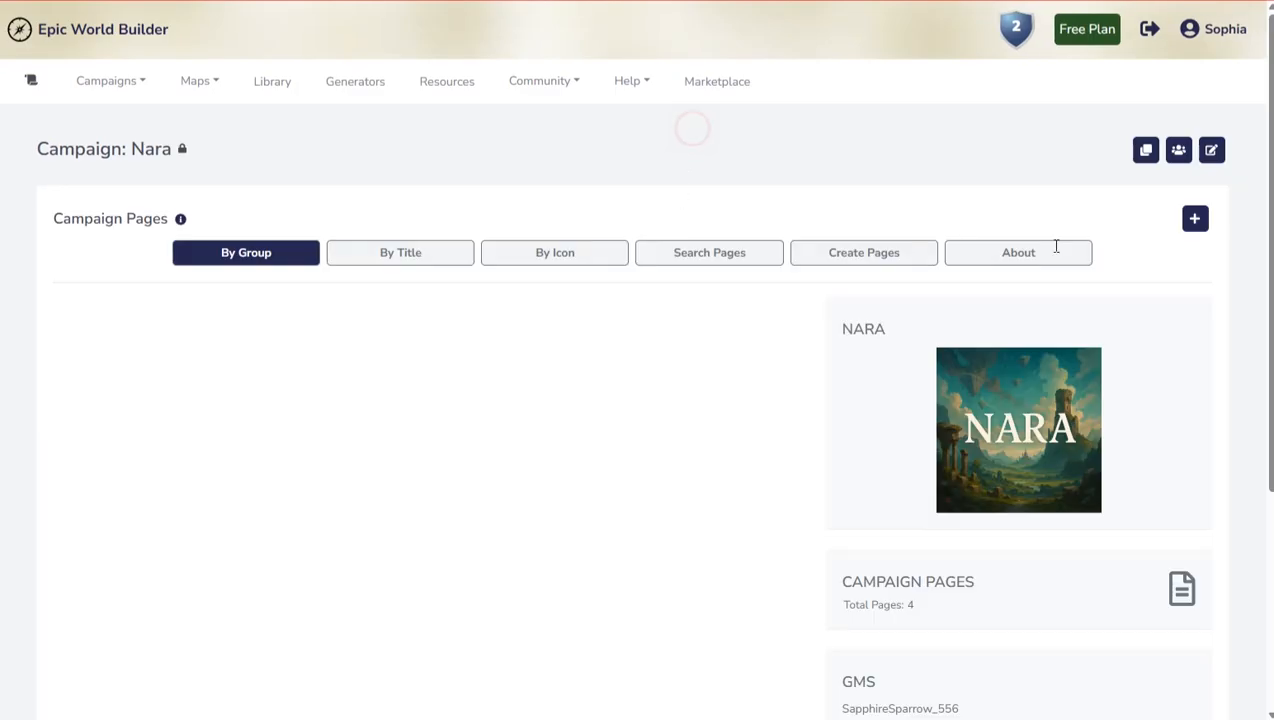
Step: Replace the Nara campaign's primary page with World Map in the campaign settings and save
left_click(1213, 148)
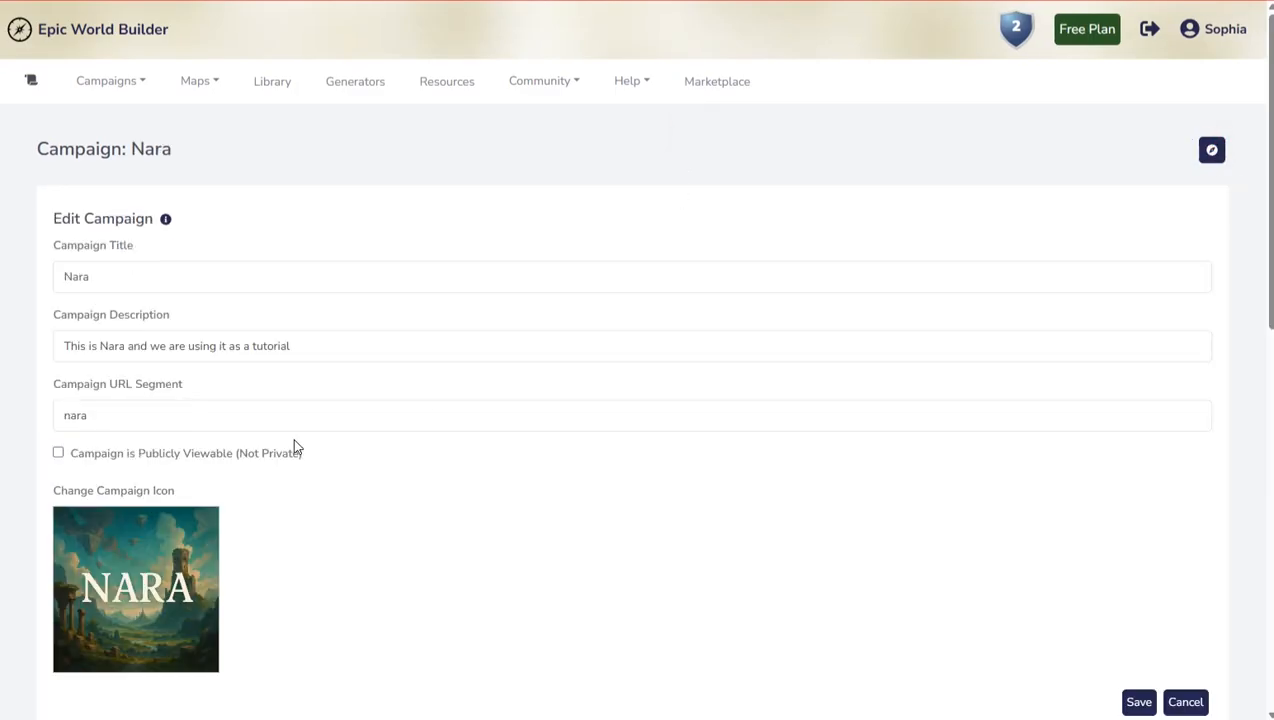
scroll(293, 447, "down", 5)
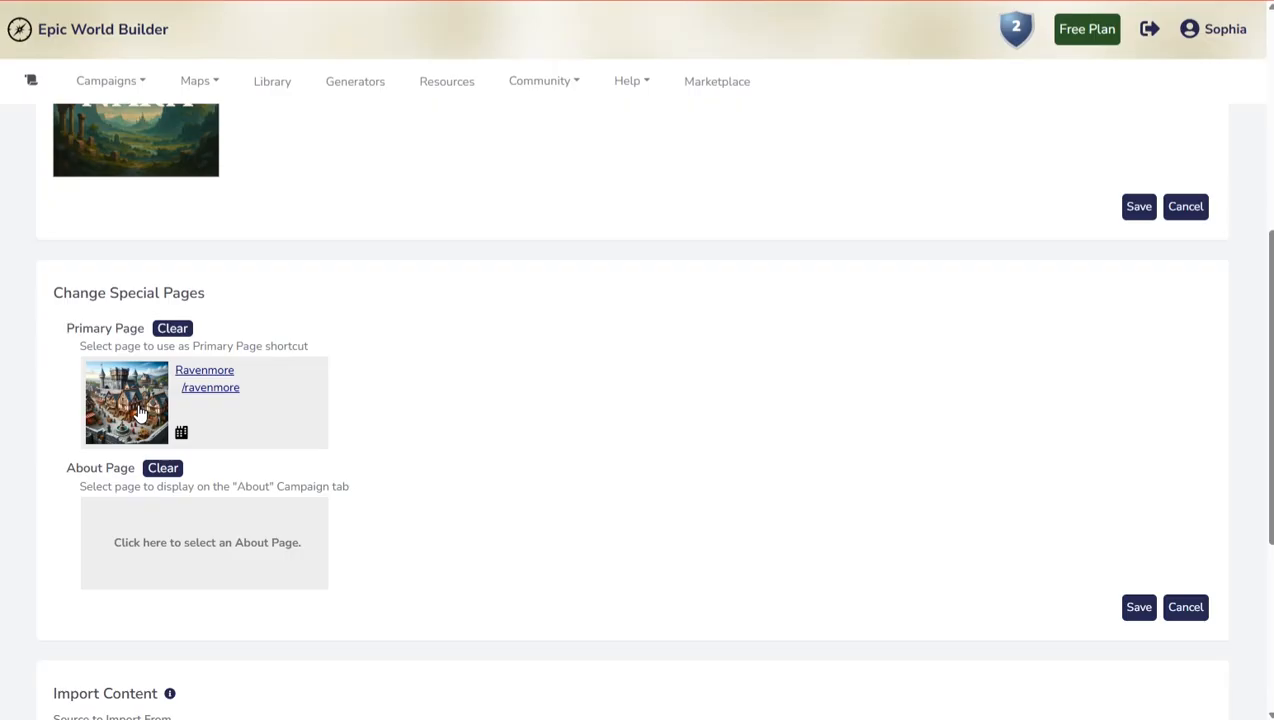
left_click(174, 329)
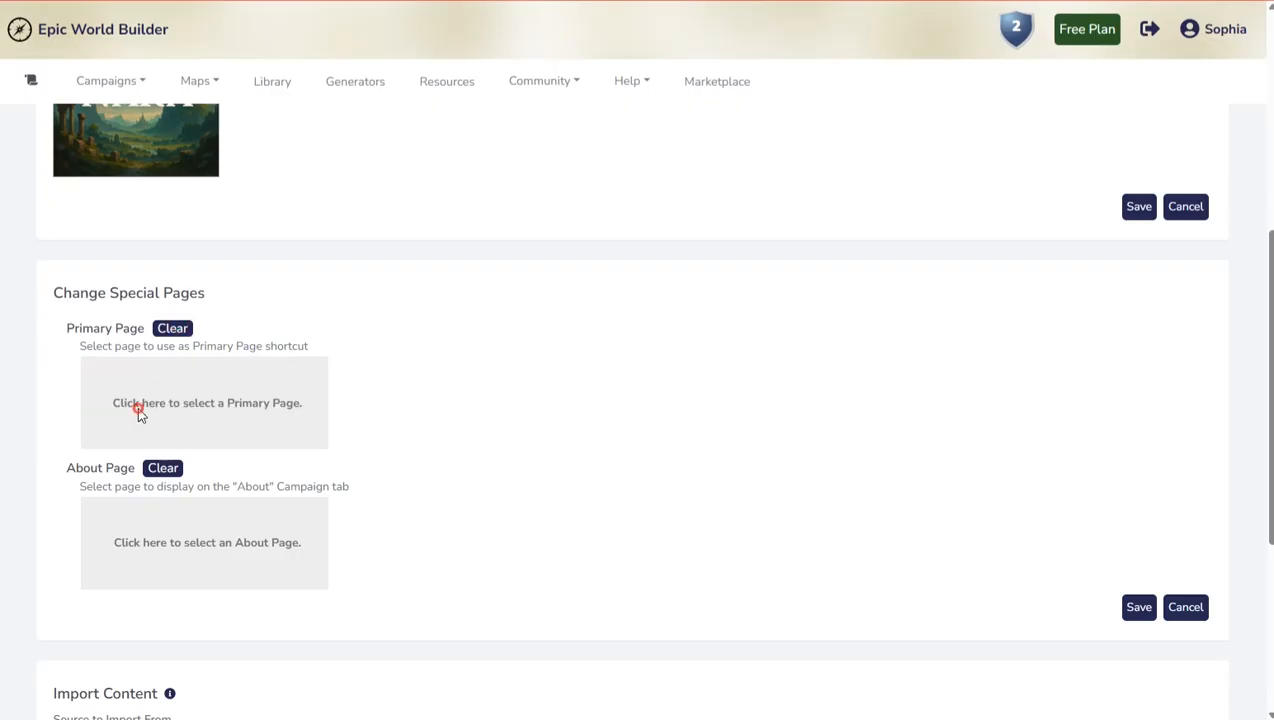
left_click(137, 410)
left_click(996, 238)
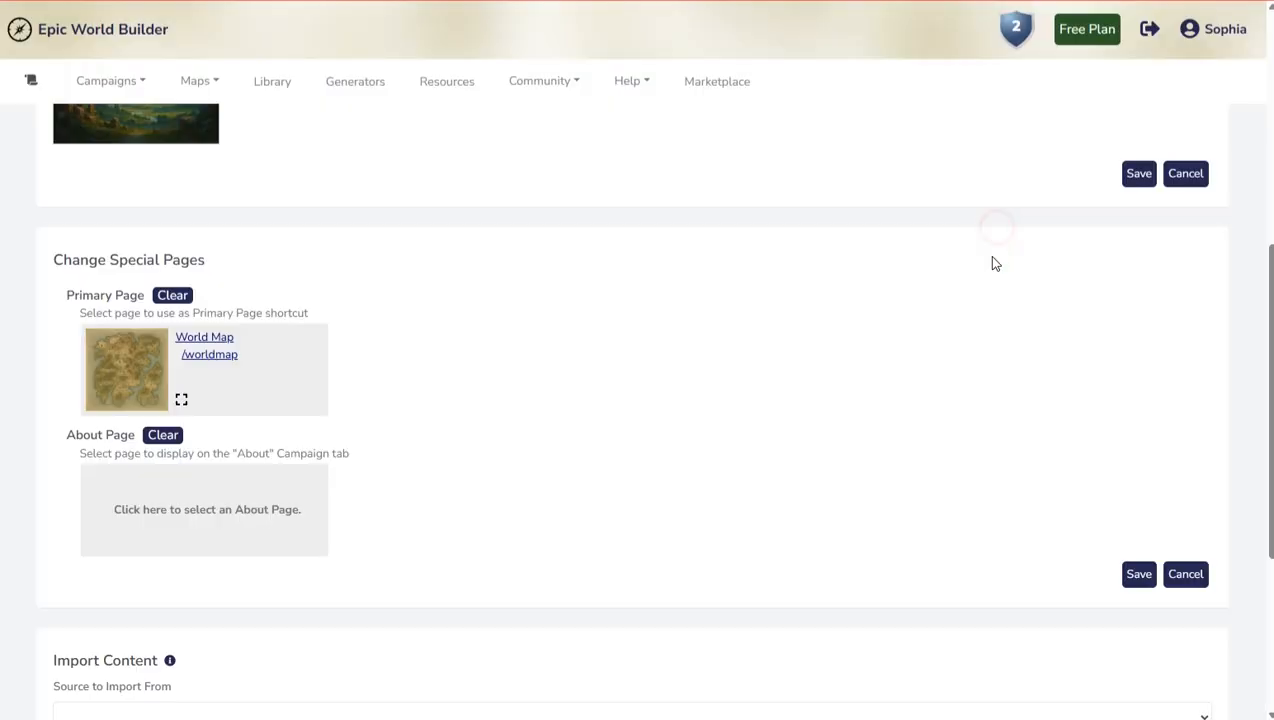
left_click(1142, 576)
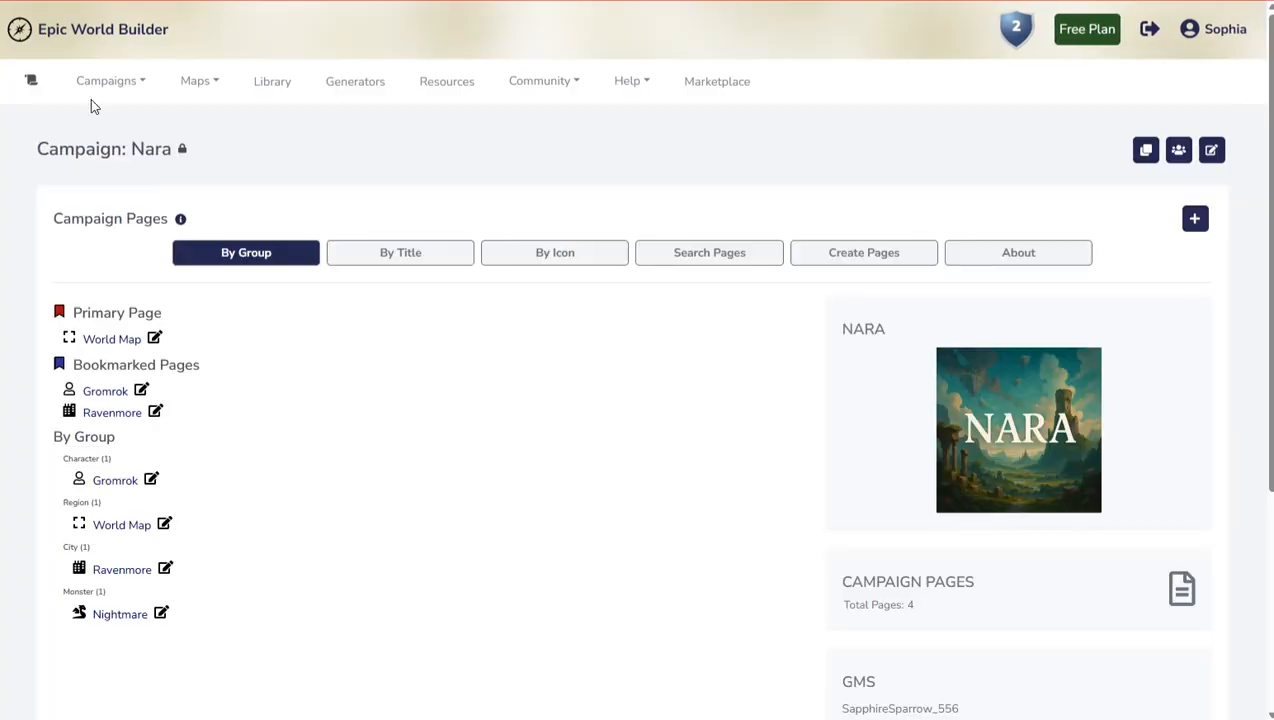
Step: Open the World Map page and add a pin on the Ravenmore city symbol
left_click(108, 340)
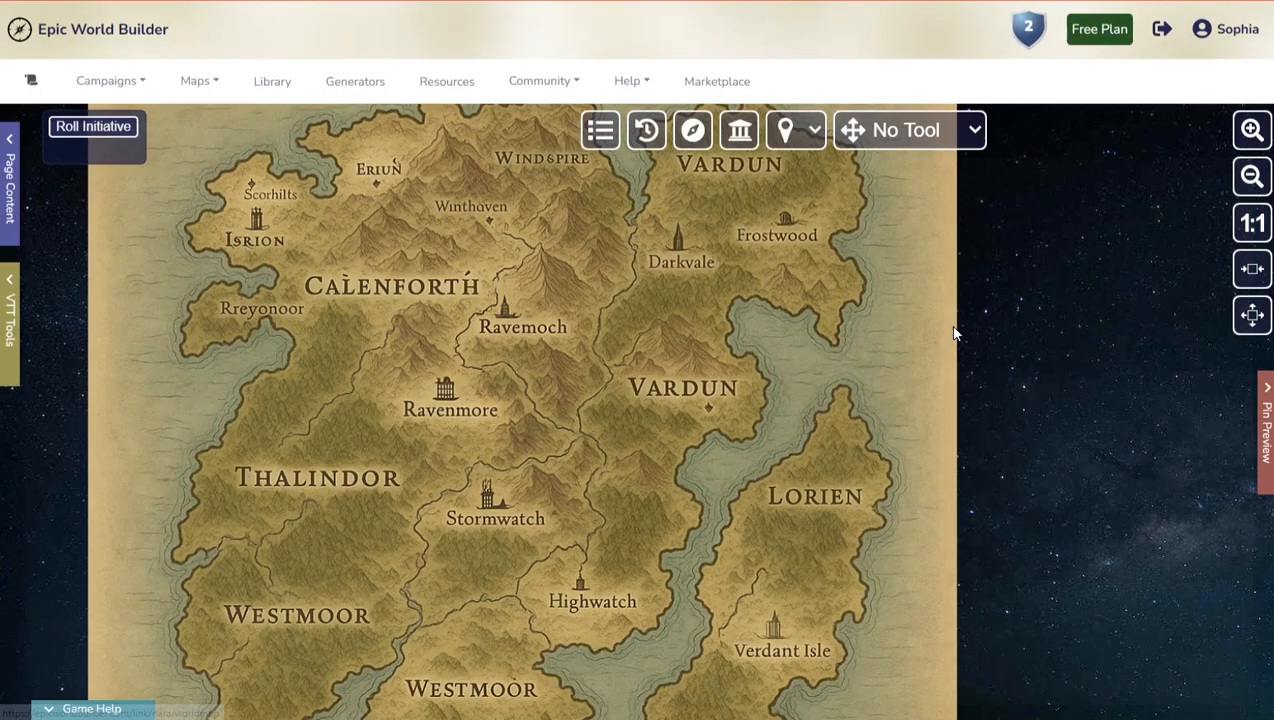
left_click_drag(783, 424, 799, 499)
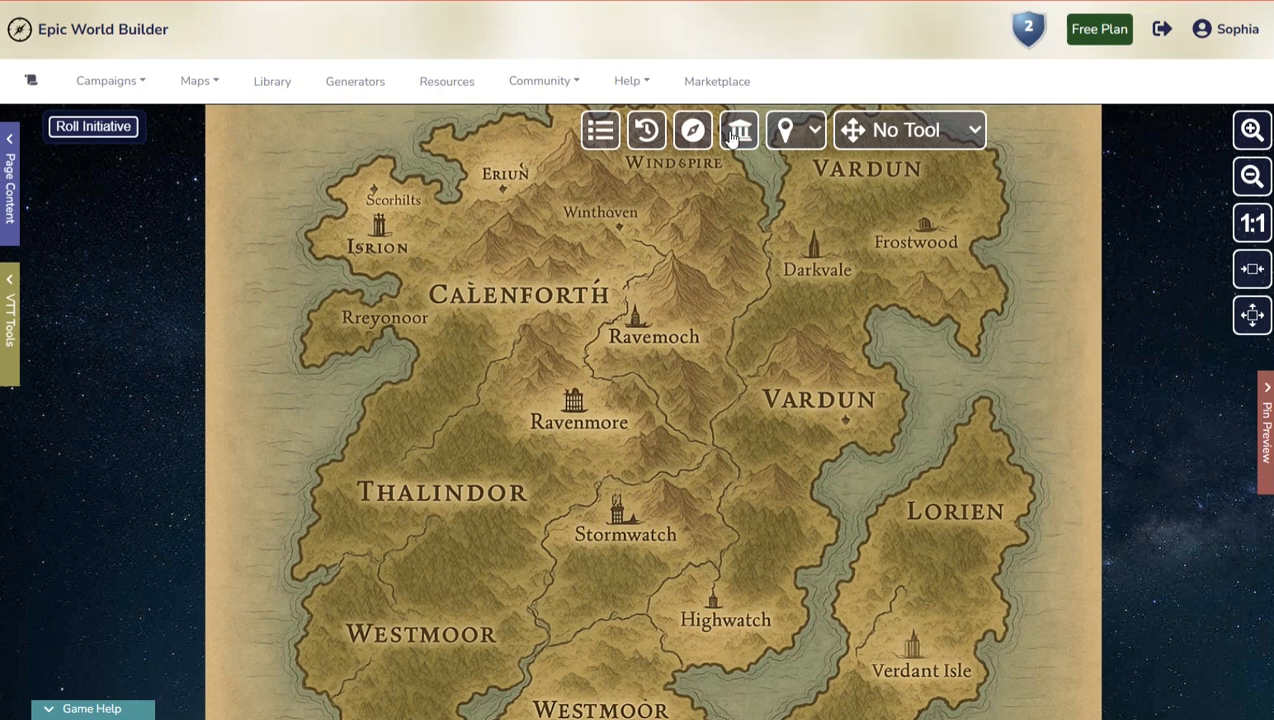
left_click(815, 131)
left_click(918, 140)
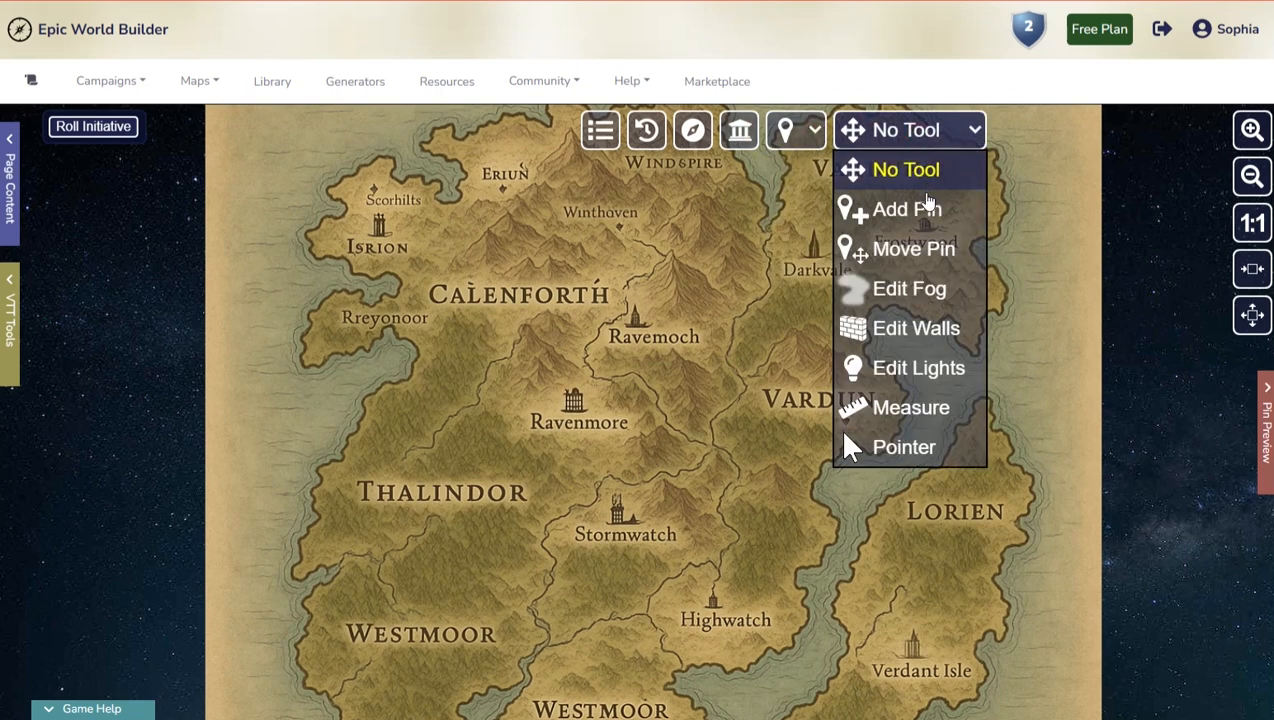
left_click(924, 216)
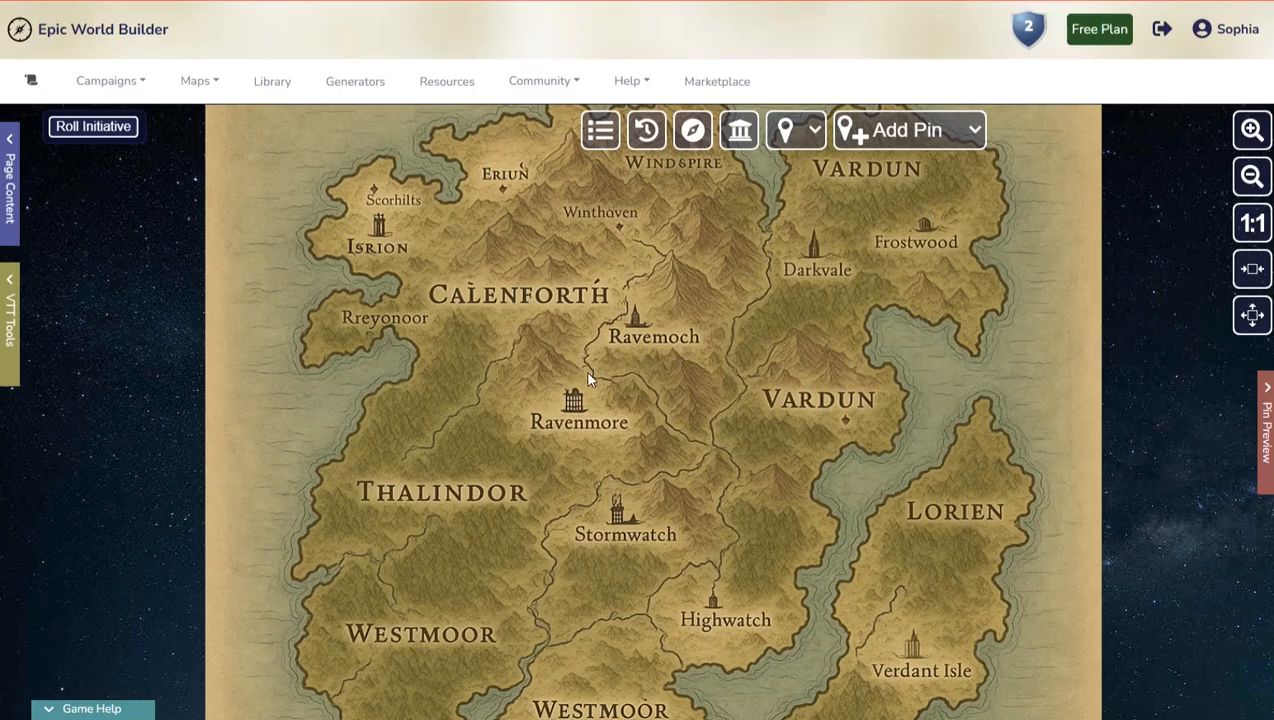
left_click(573, 397)
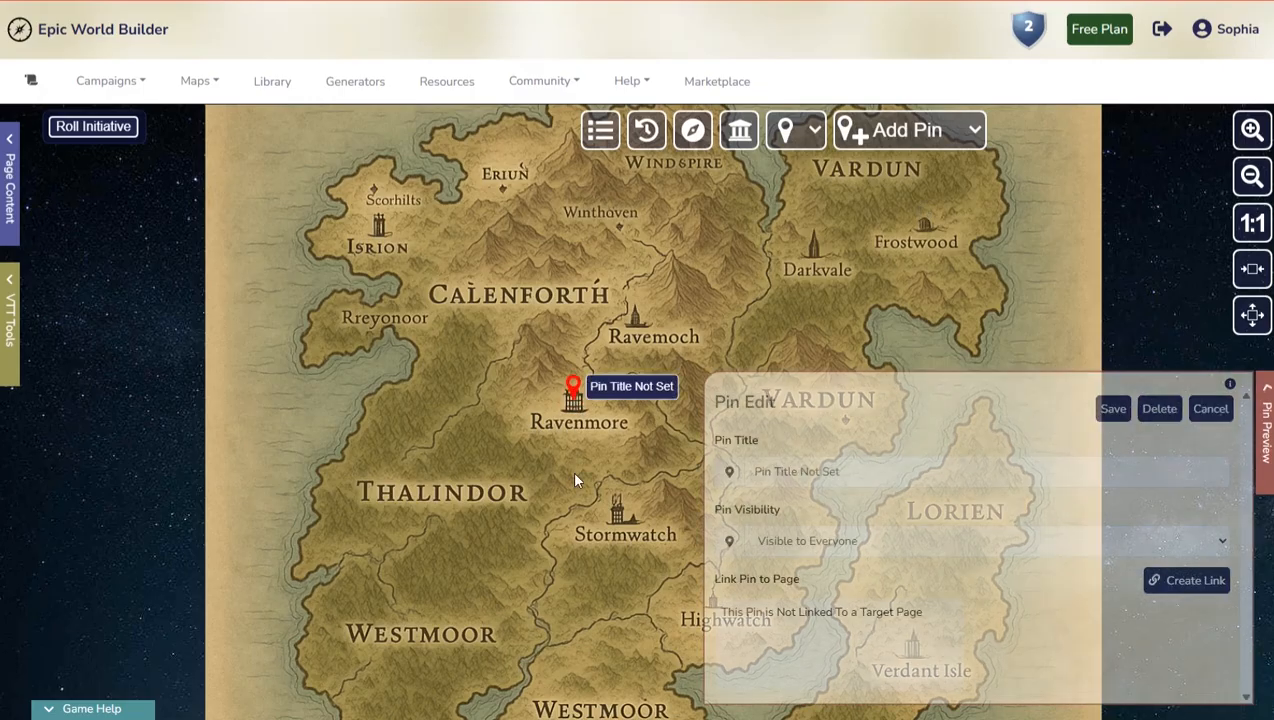
Step: Title the new pin Ravenmore, link it to the Ravenmore campaign page and save it
left_click(887, 472)
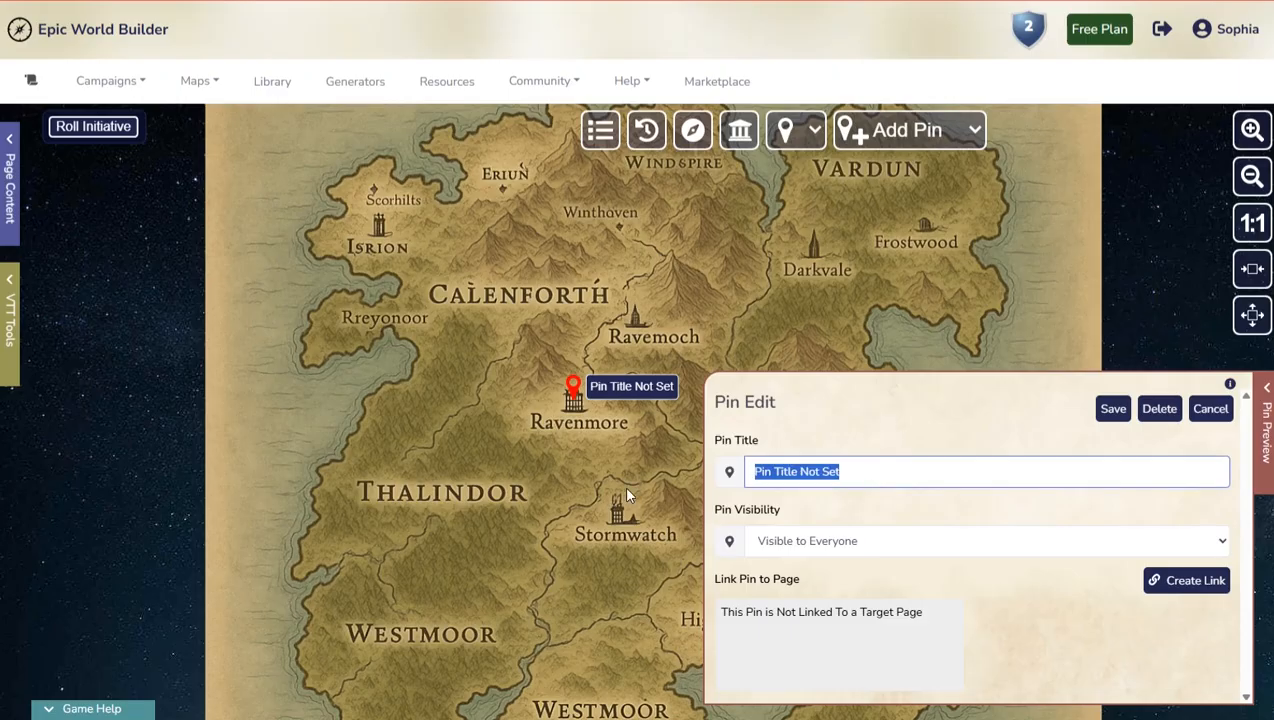
type("Ravenmore")
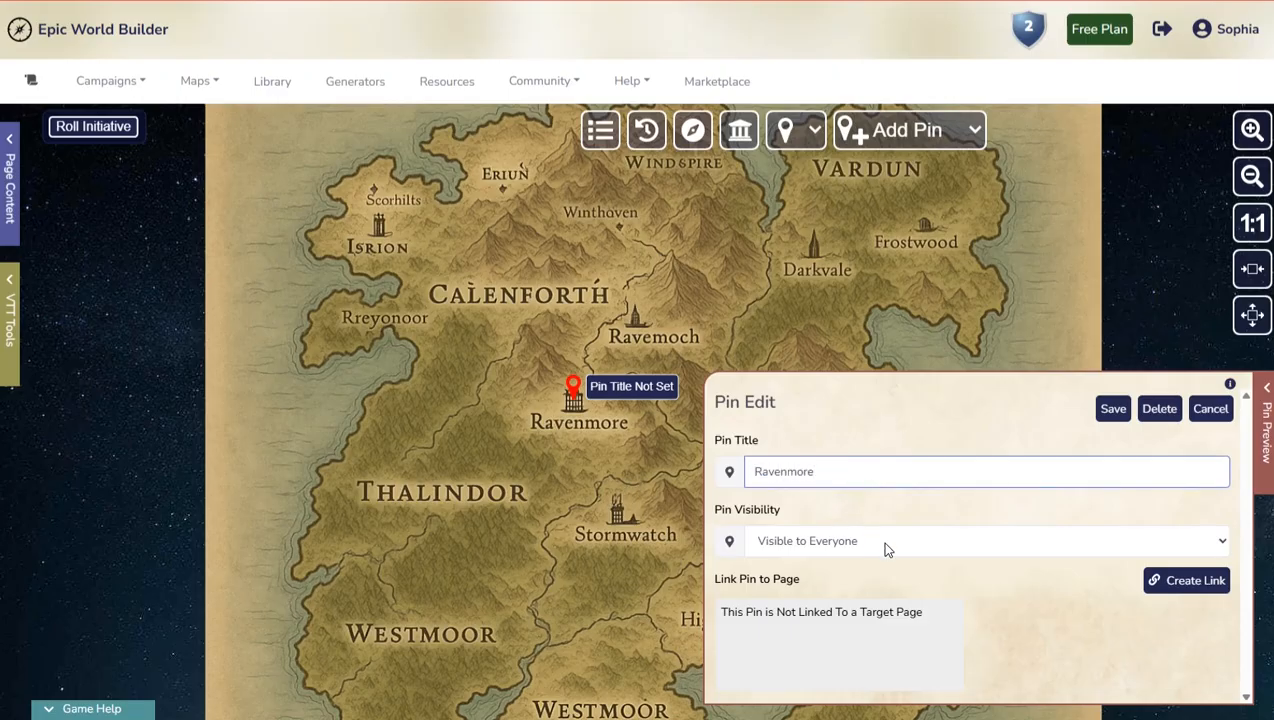
left_click(1188, 581)
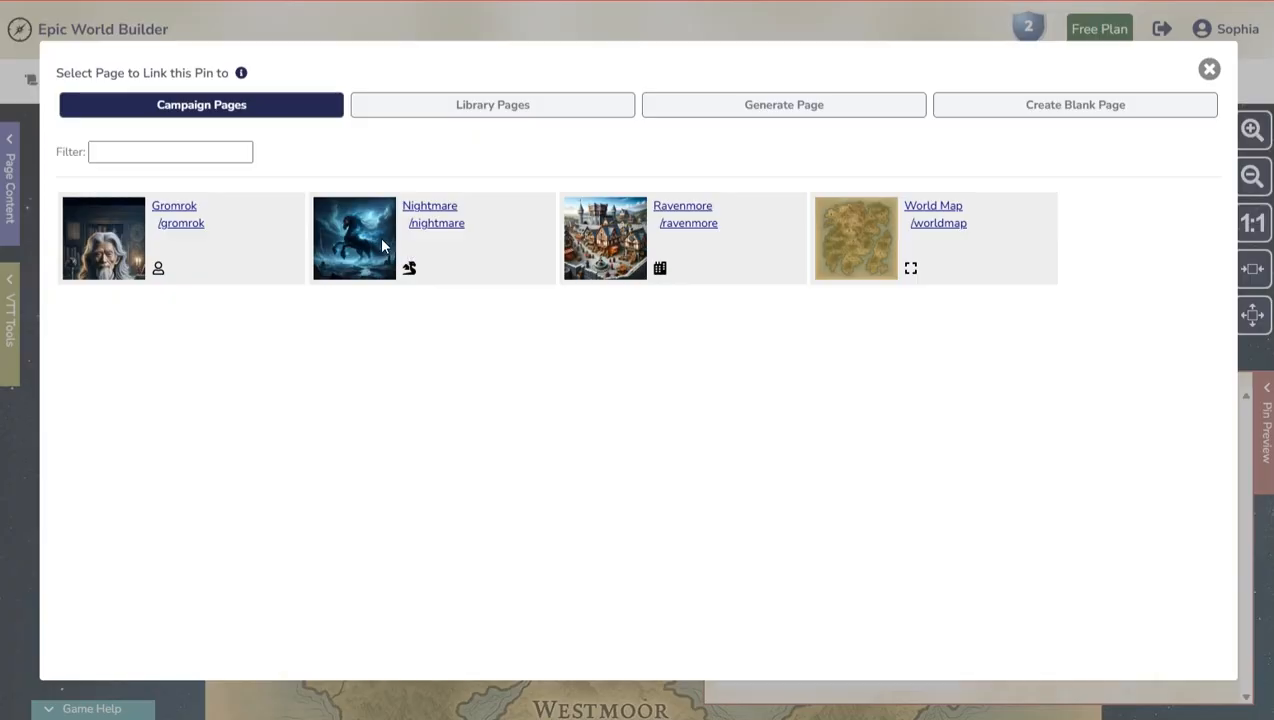
left_click(797, 216)
left_click(1113, 408)
left_click(1098, 313)
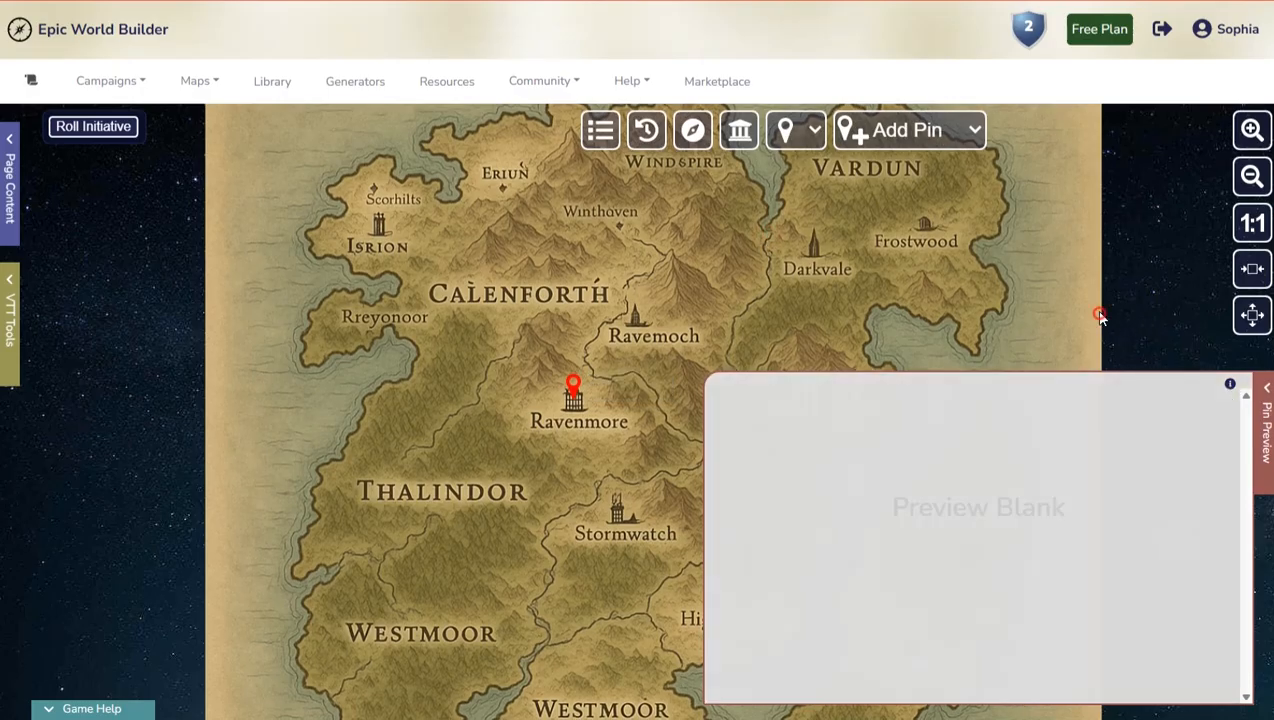
Step: View the Nightmare page from the campaign overview and go from it to the campaign's primary page
left_click(703, 131)
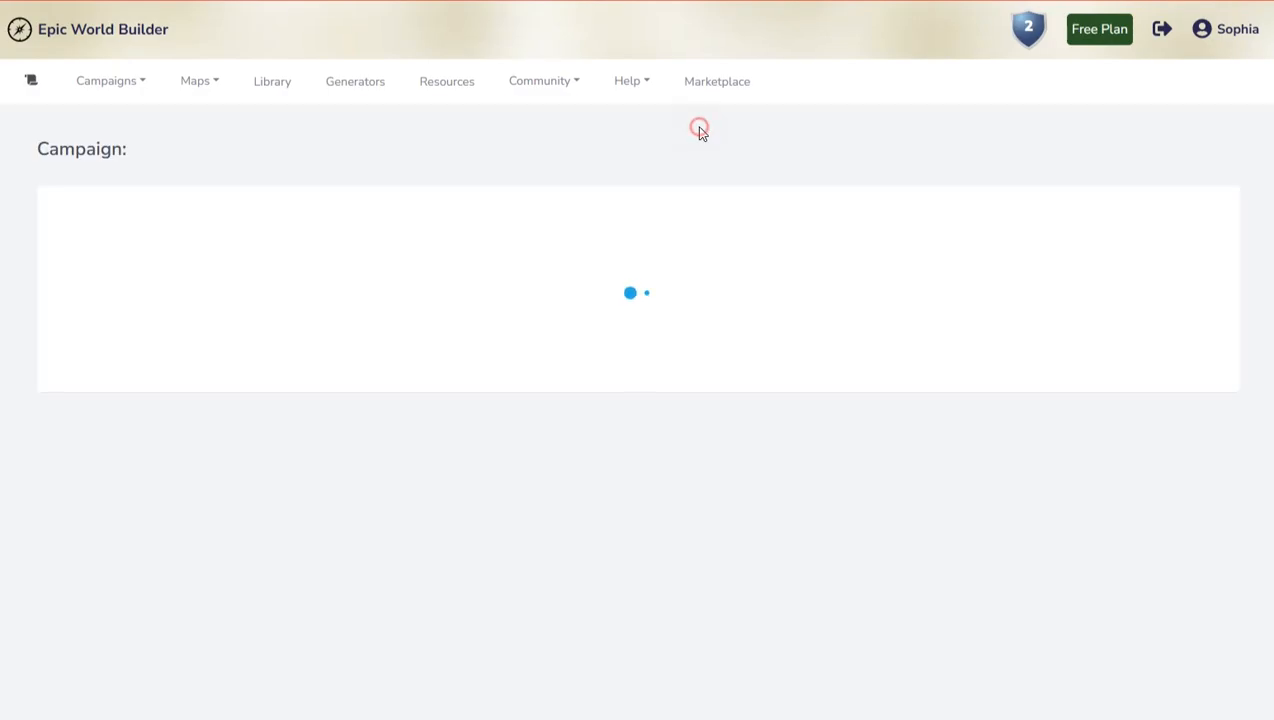
left_click(108, 617)
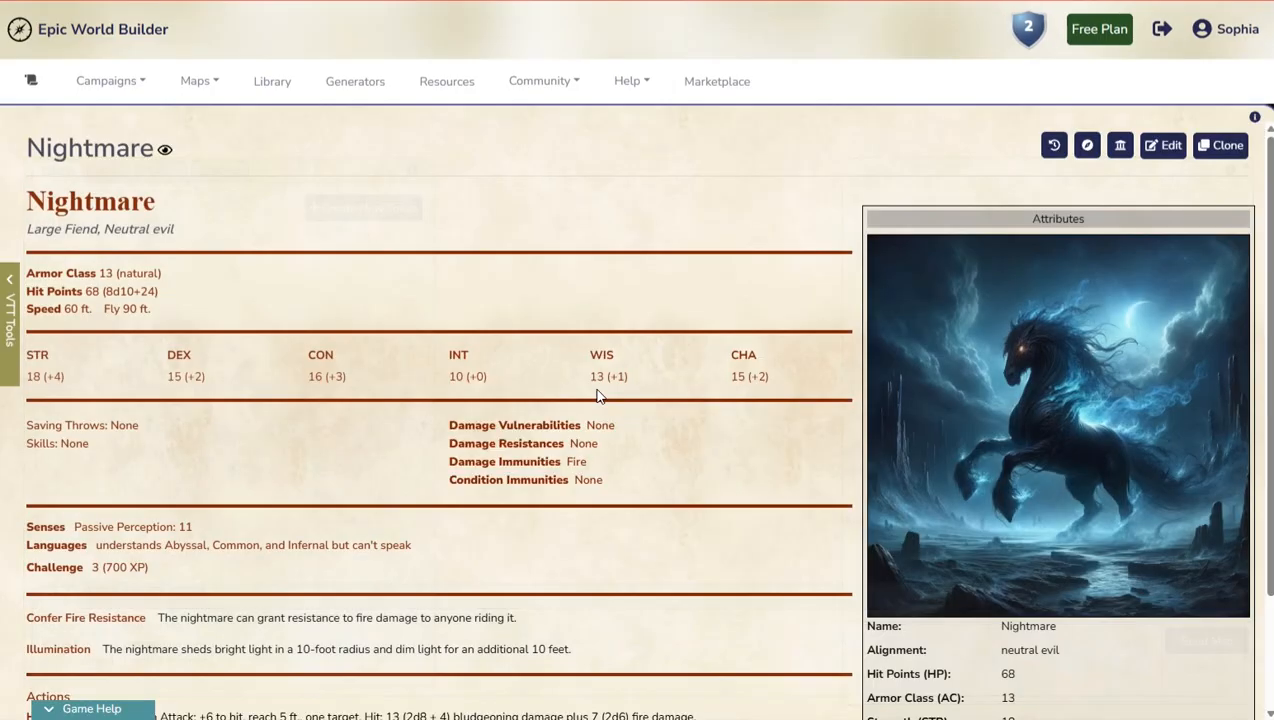
left_click(1120, 146)
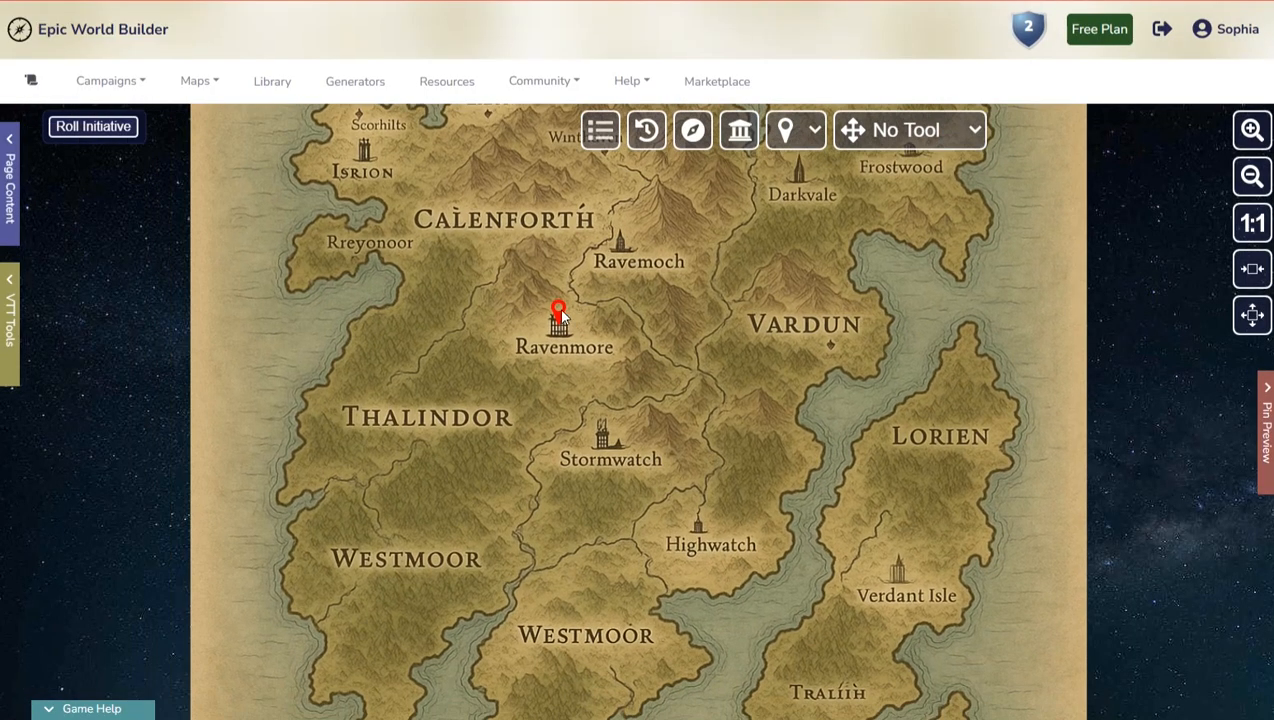
Step: Follow the Ravenmore pin to the city page and add a pin just northwest of the walled castle
left_click(559, 312)
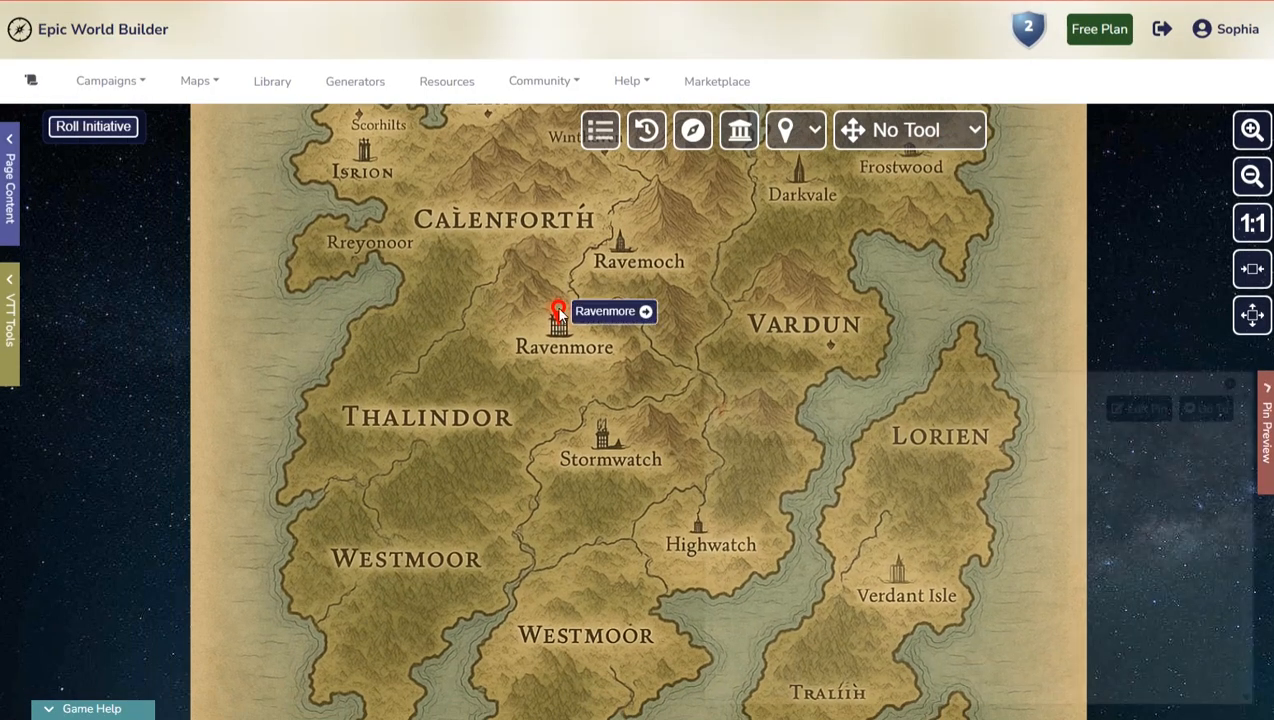
left_click(645, 312)
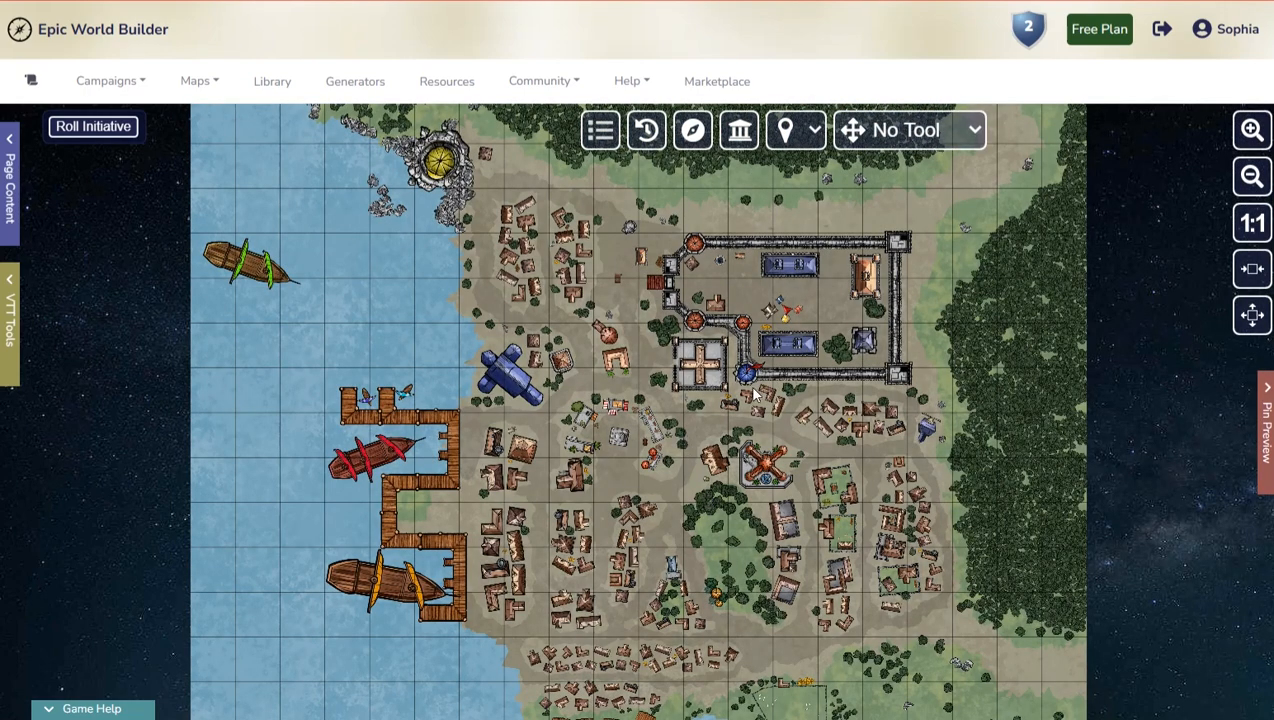
left_click(966, 130)
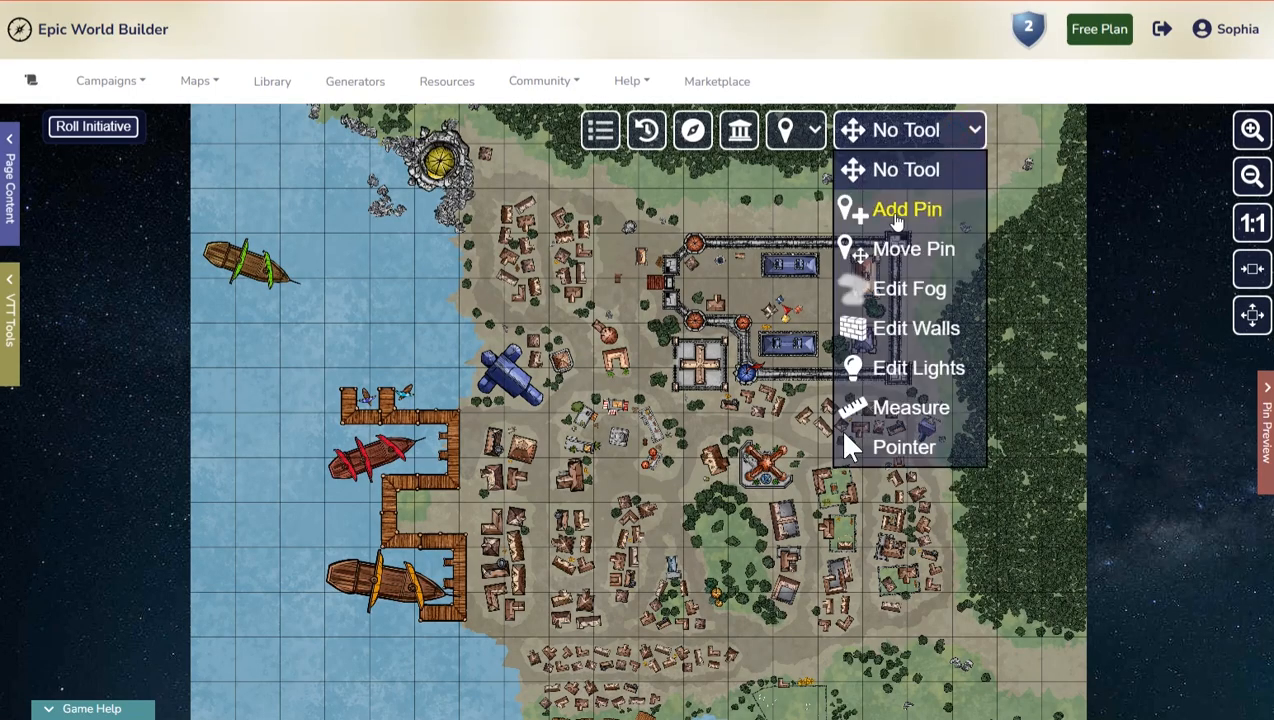
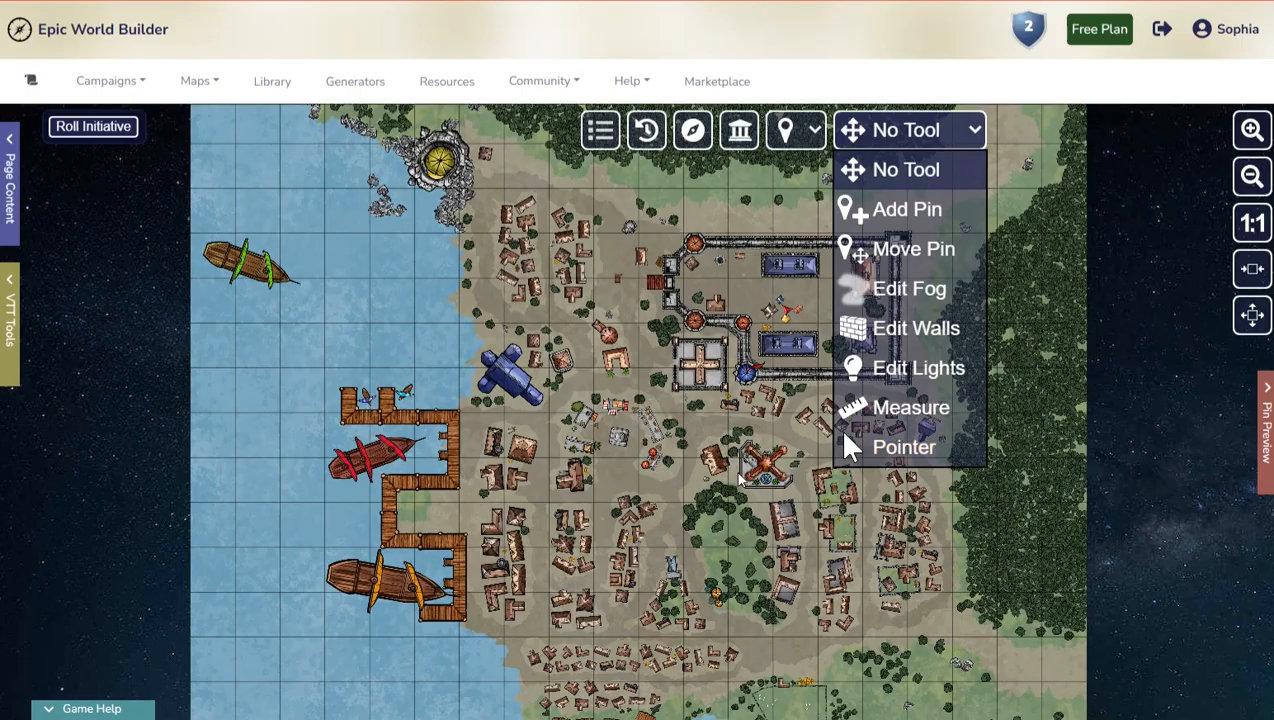
left_click(654, 403)
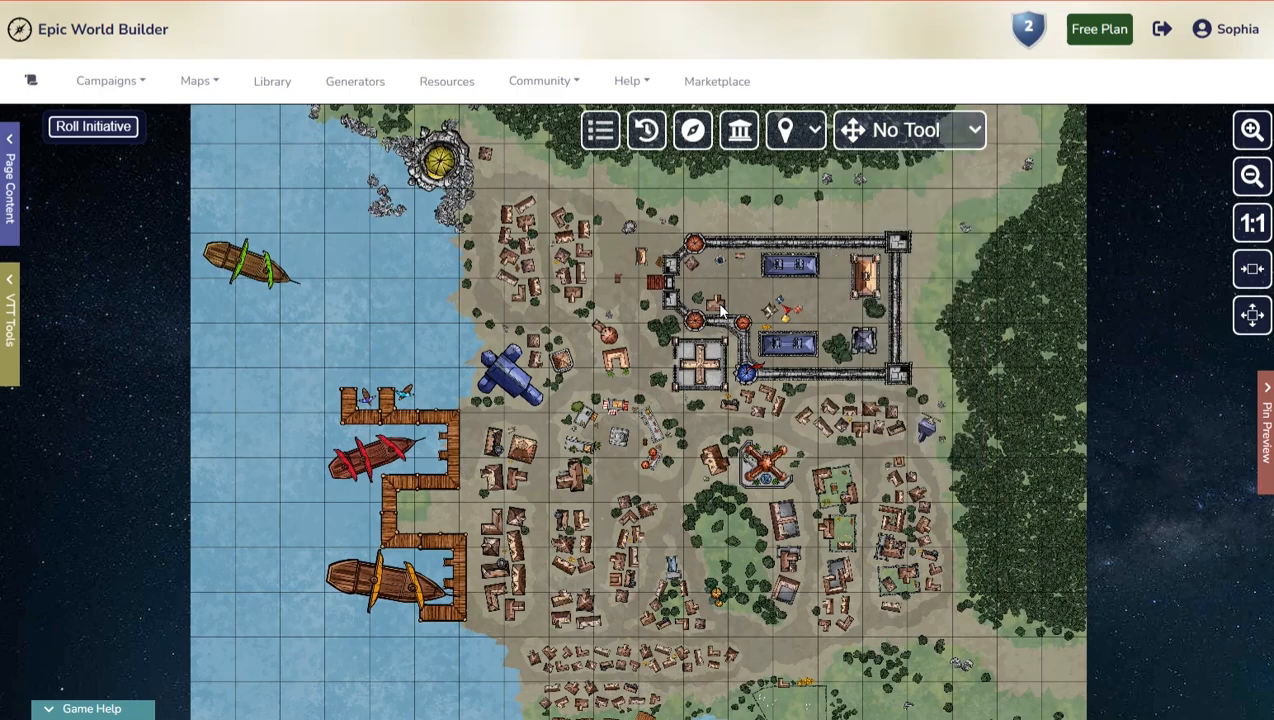
left_click(900, 130)
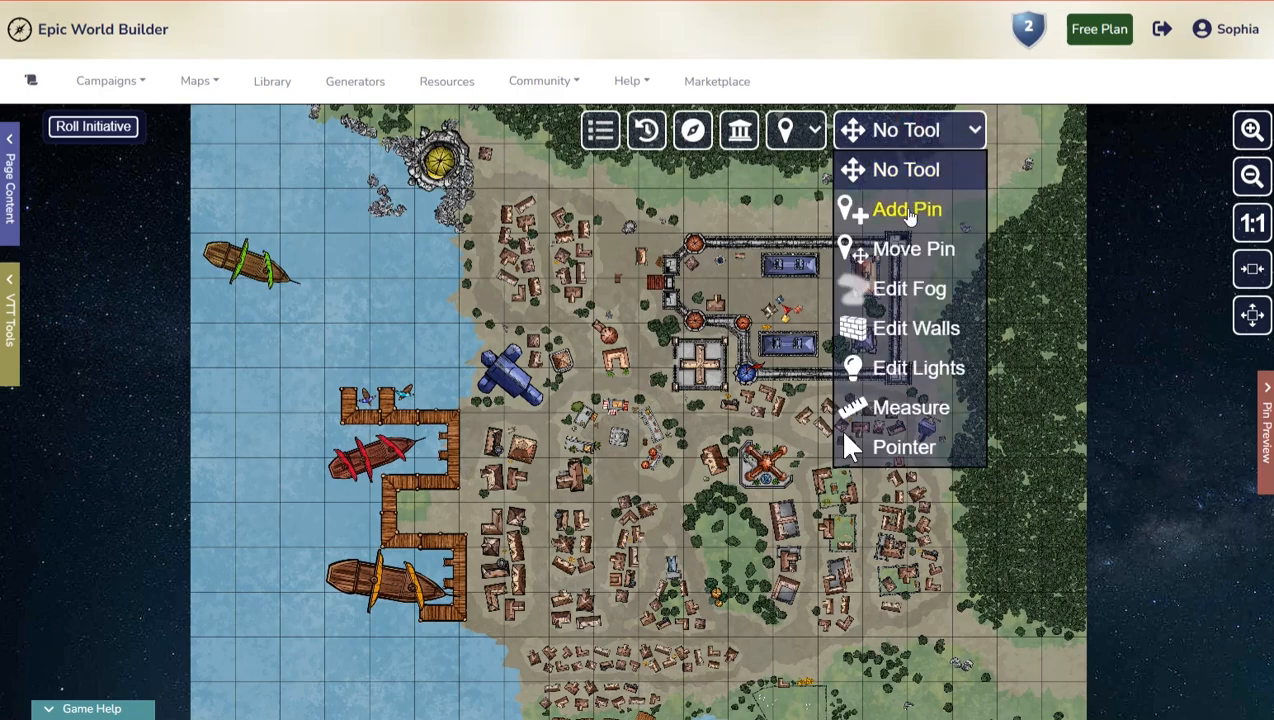
left_click(908, 212)
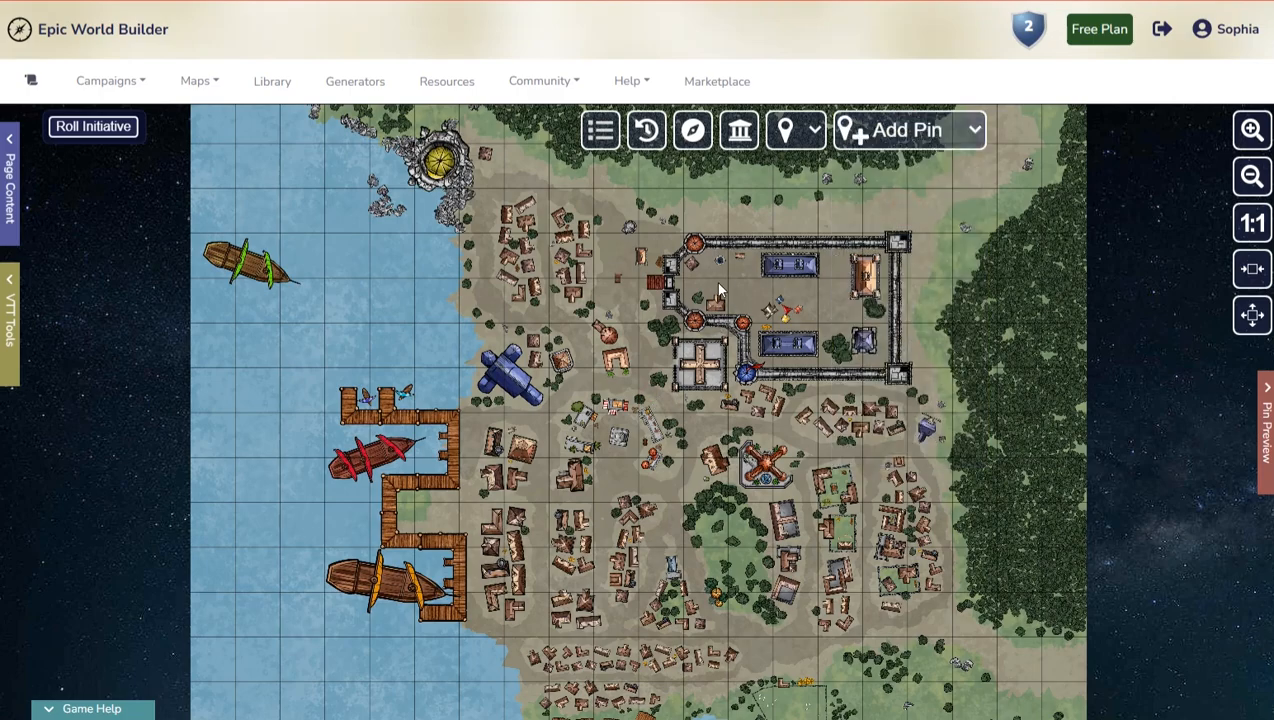
left_click(632, 228)
Step: Link the new city pin to the Gromrok campaign page, title it Gromrok and save it
left_click(845, 646)
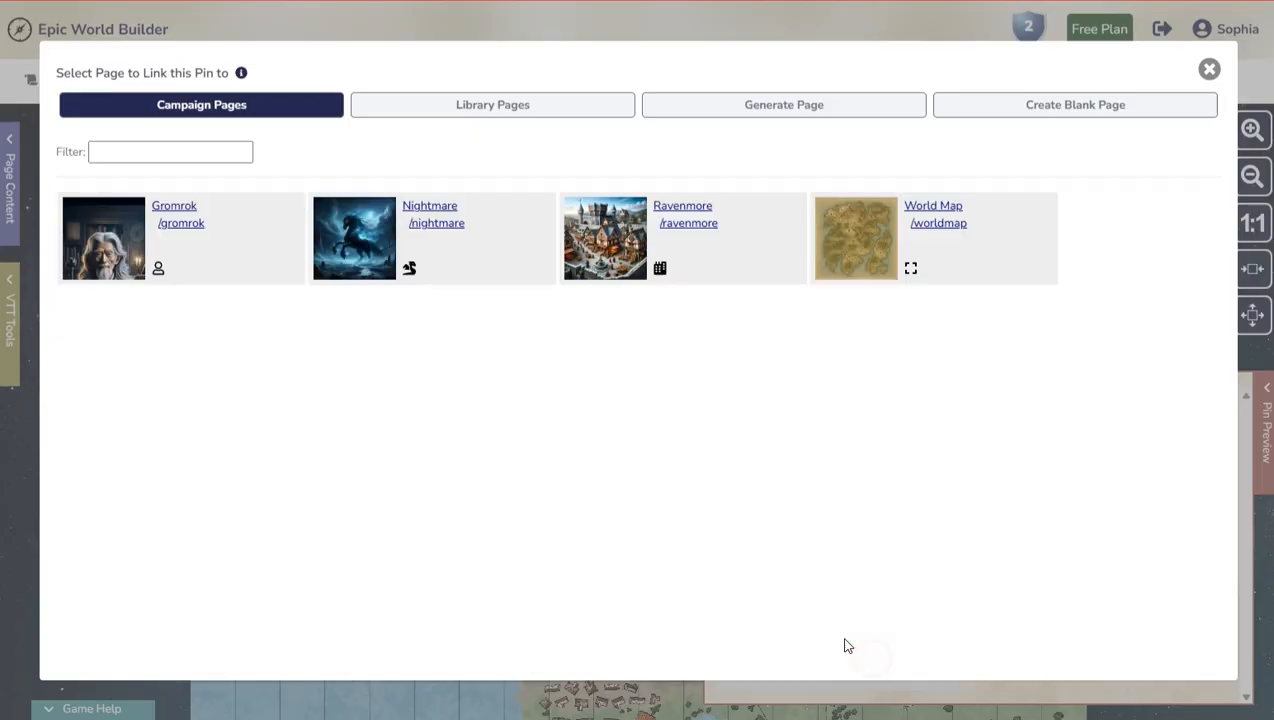
left_click(174, 206)
left_click(770, 476)
type("Gromrok")
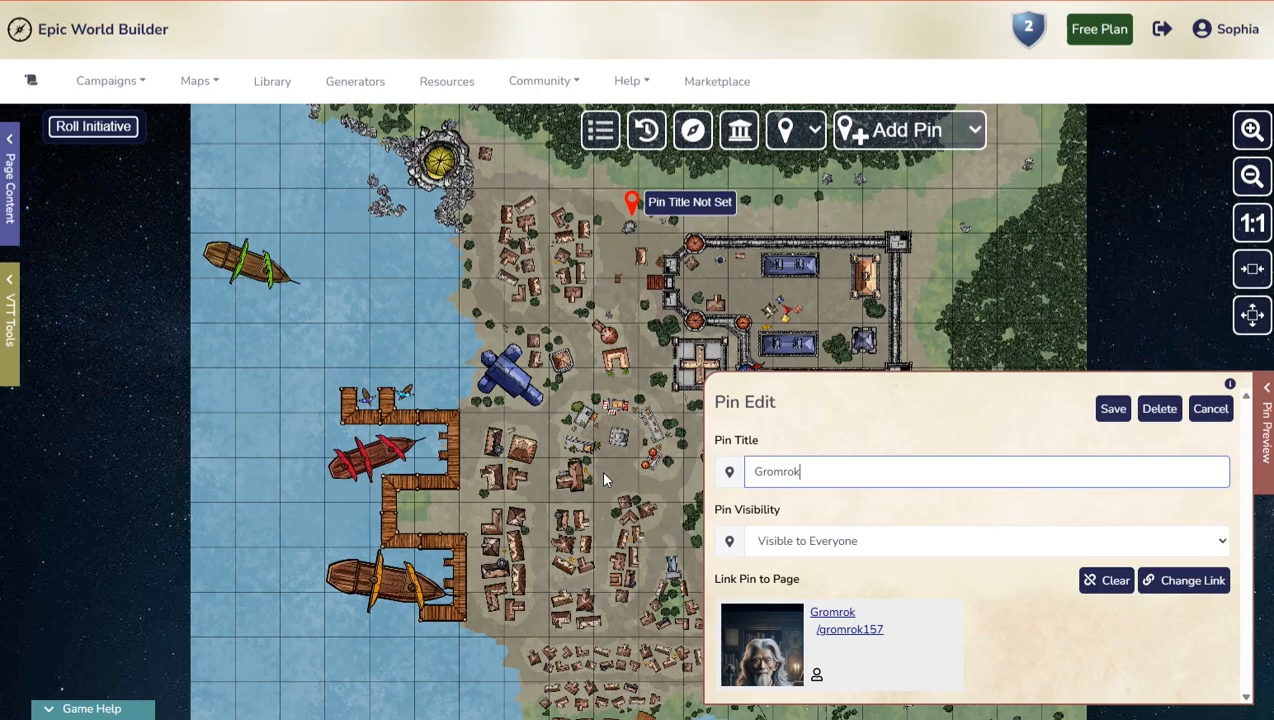
left_click(1118, 409)
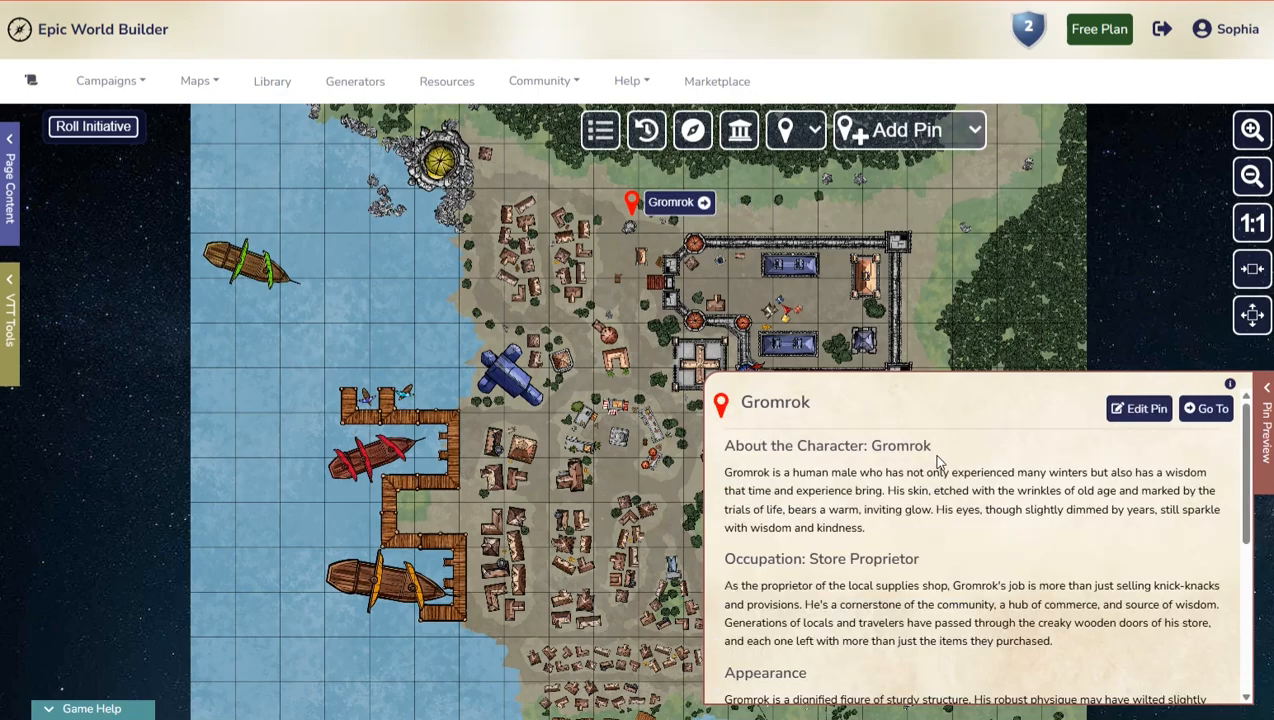
left_click(755, 322)
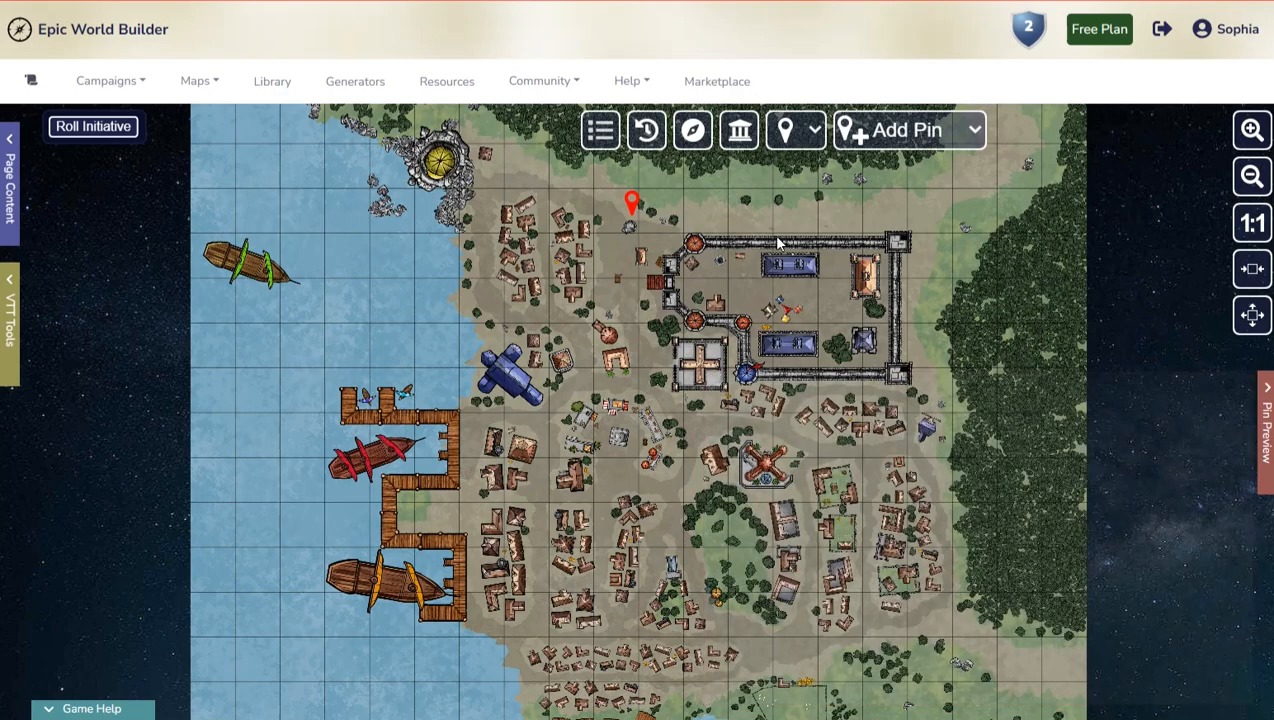
Step: Return to the campaign's primary map and follow its Ravenmore pin back to the city page
left_click(745, 132)
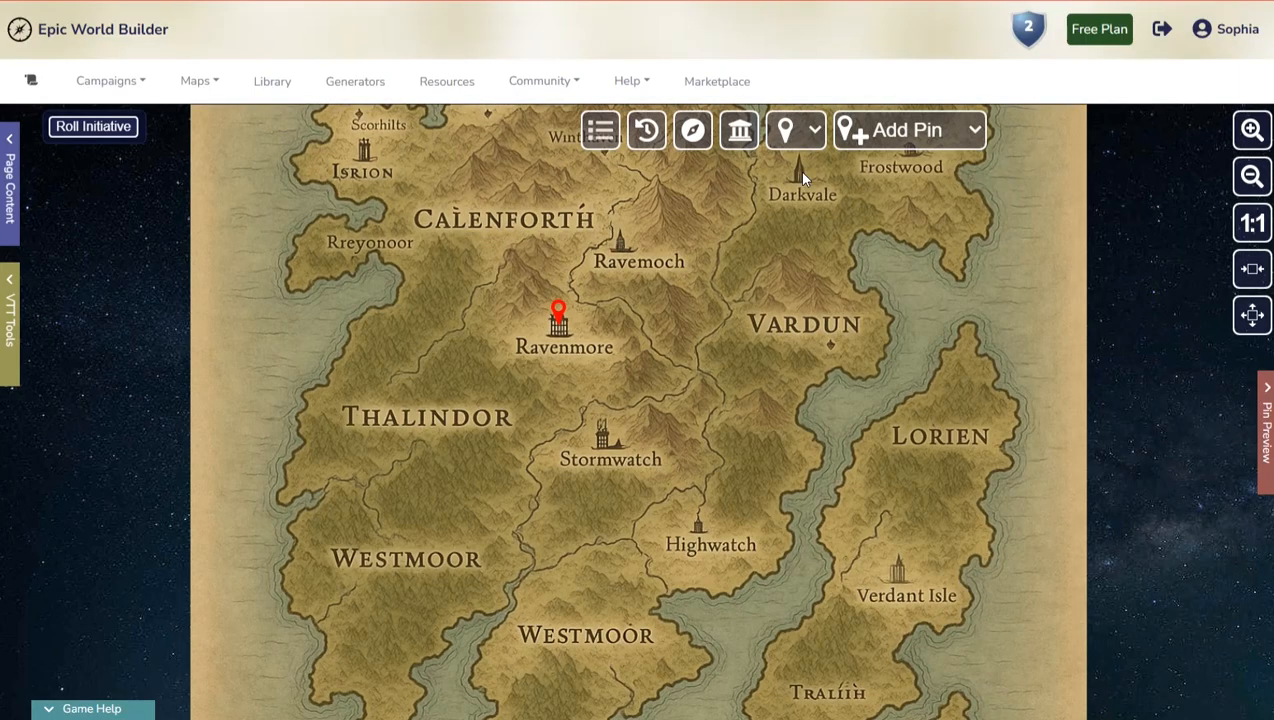
left_click(558, 316)
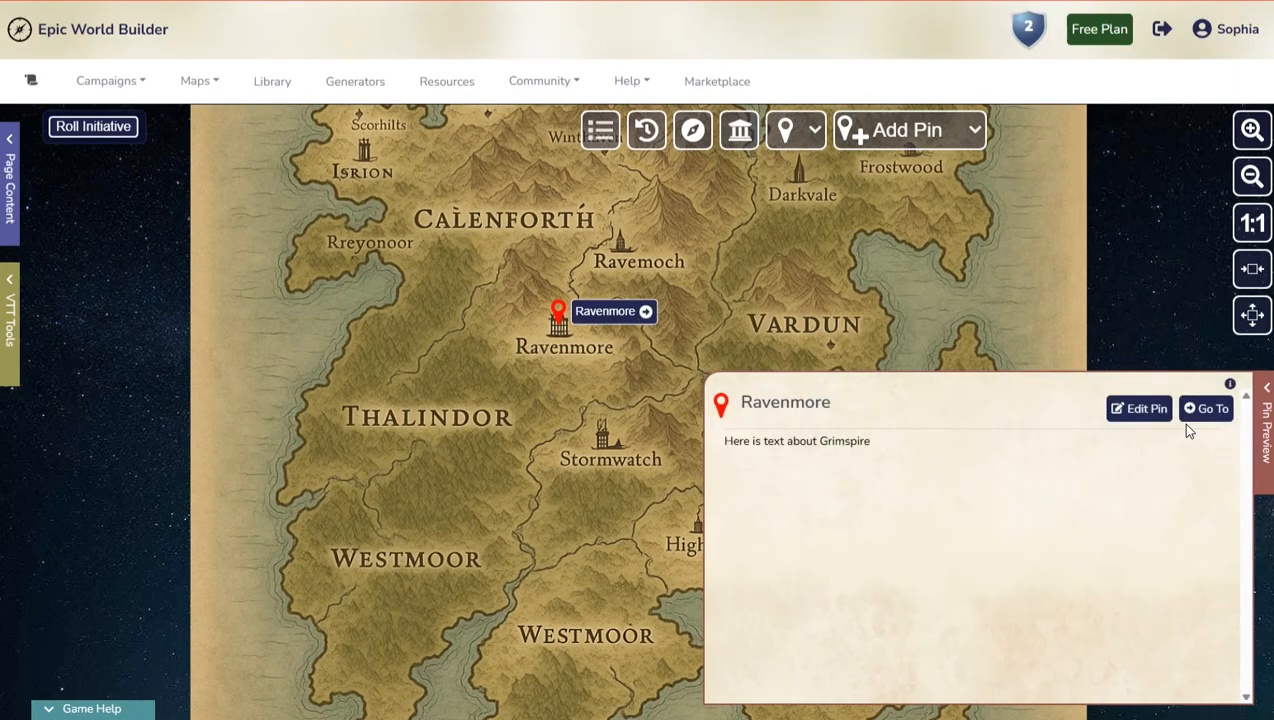
left_click(1212, 410)
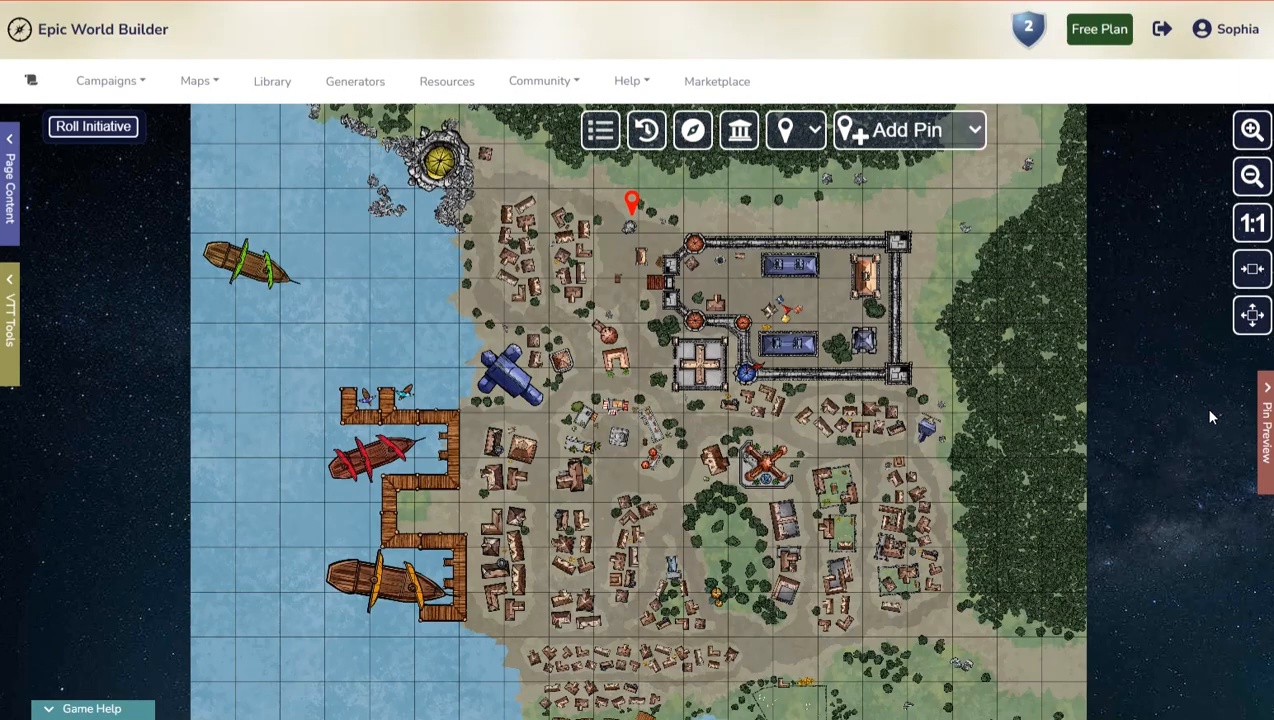
Step: Preview the Gromrok pin on the city map, read through its character description and close the preview
left_click(632, 203)
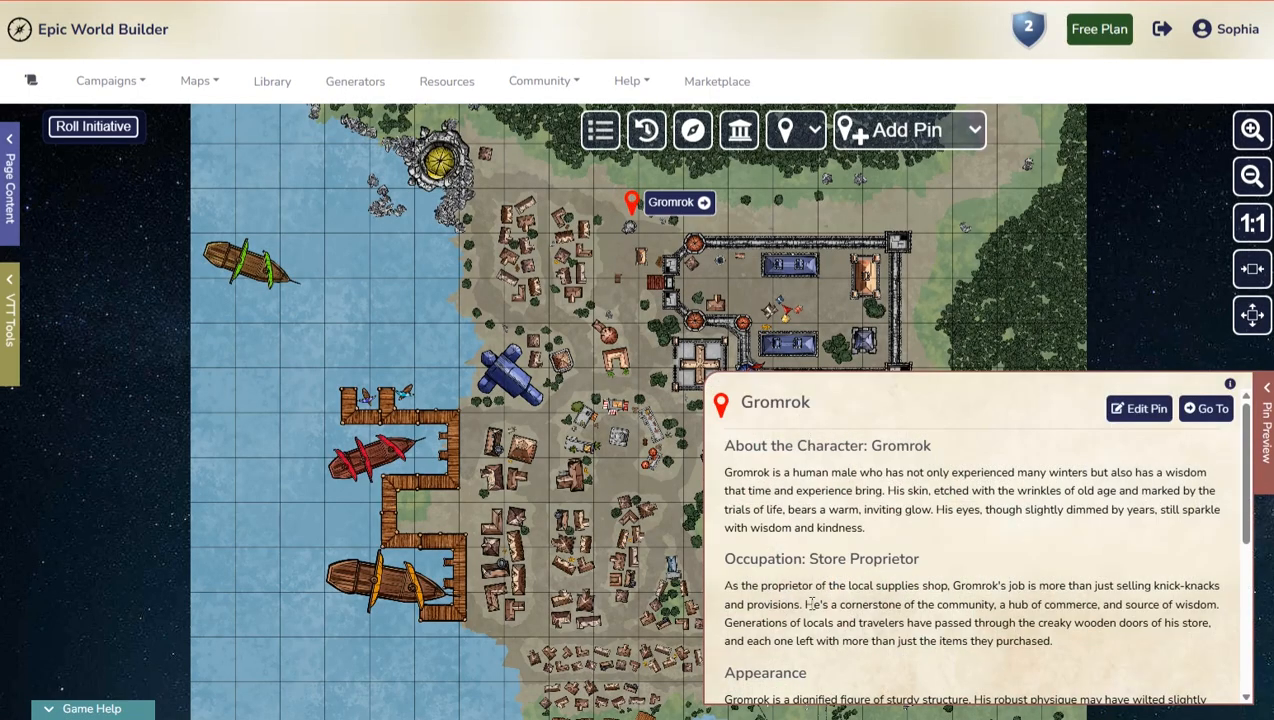
scroll(812, 606, "down", 3)
scroll(816, 600, "up", 3)
left_click(121, 290)
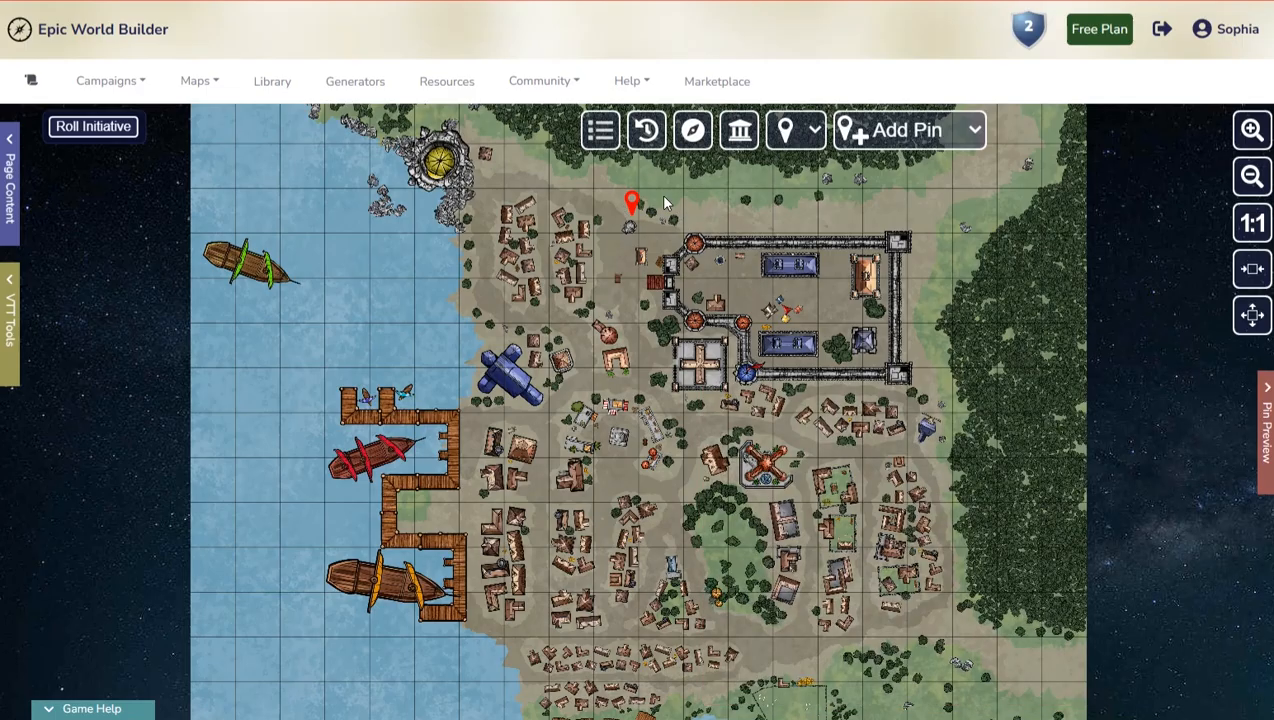
Step: Open the Ravenmore page for editing from its page content and select the public content sentence
left_click(9, 178)
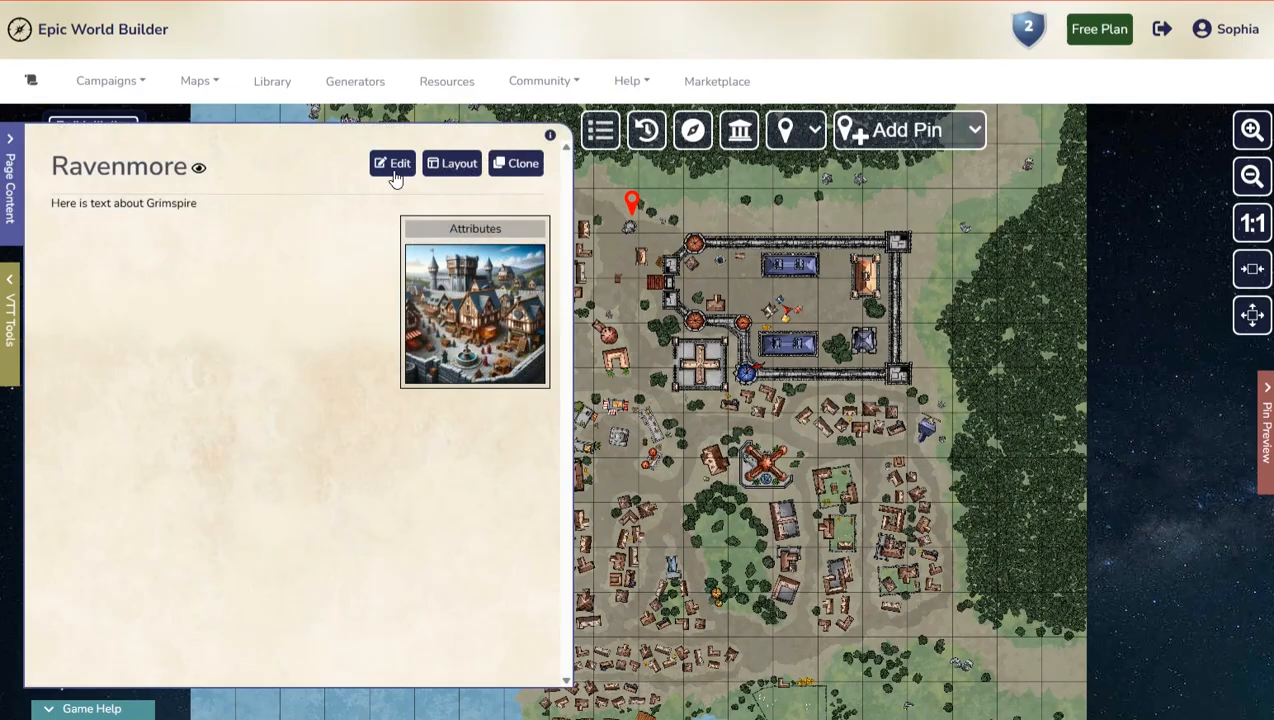
left_click(389, 163)
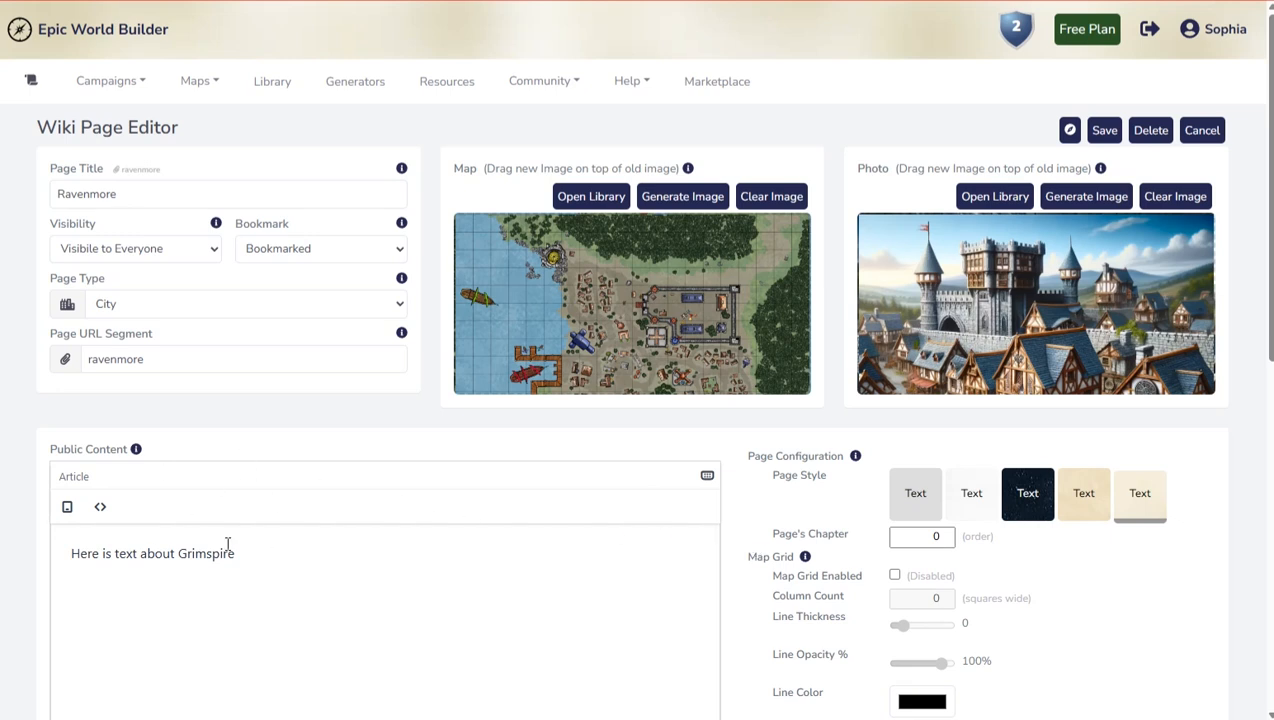
left_click_drag(253, 557, 72, 558)
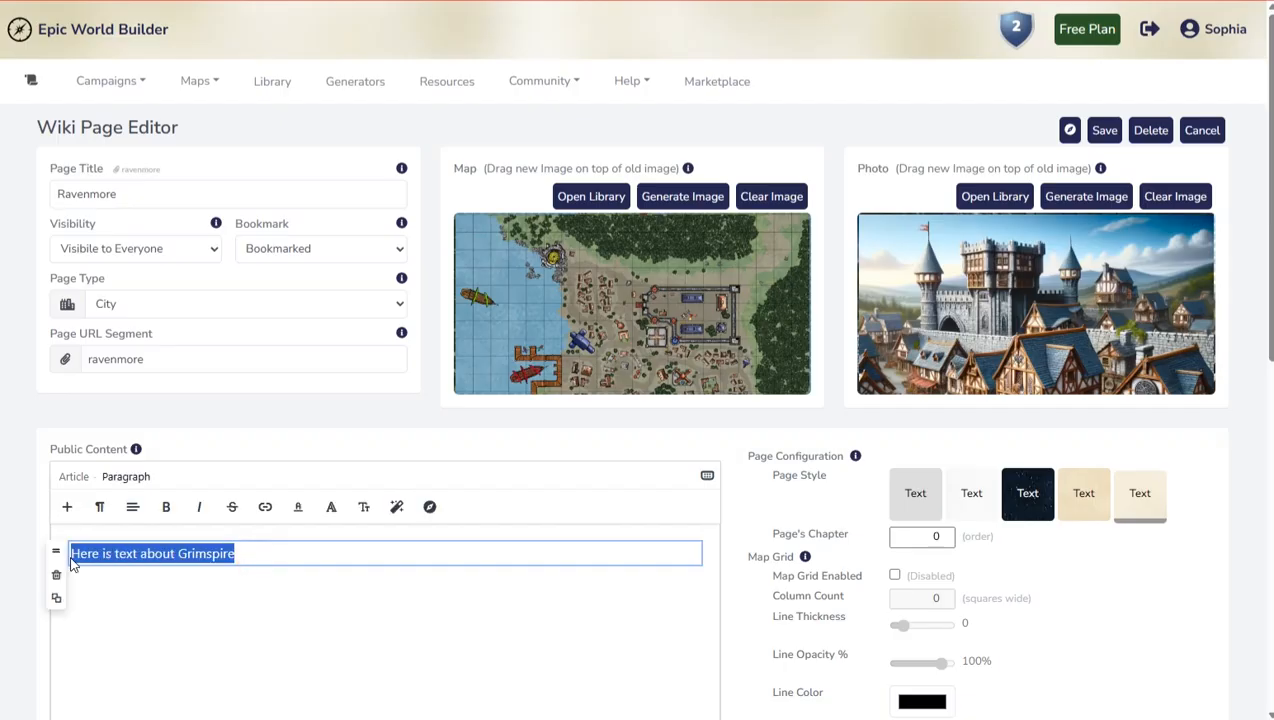
Step: Open the Gromrok page for editing from the campaign overview and review its public content and attributes
left_click(1068, 131)
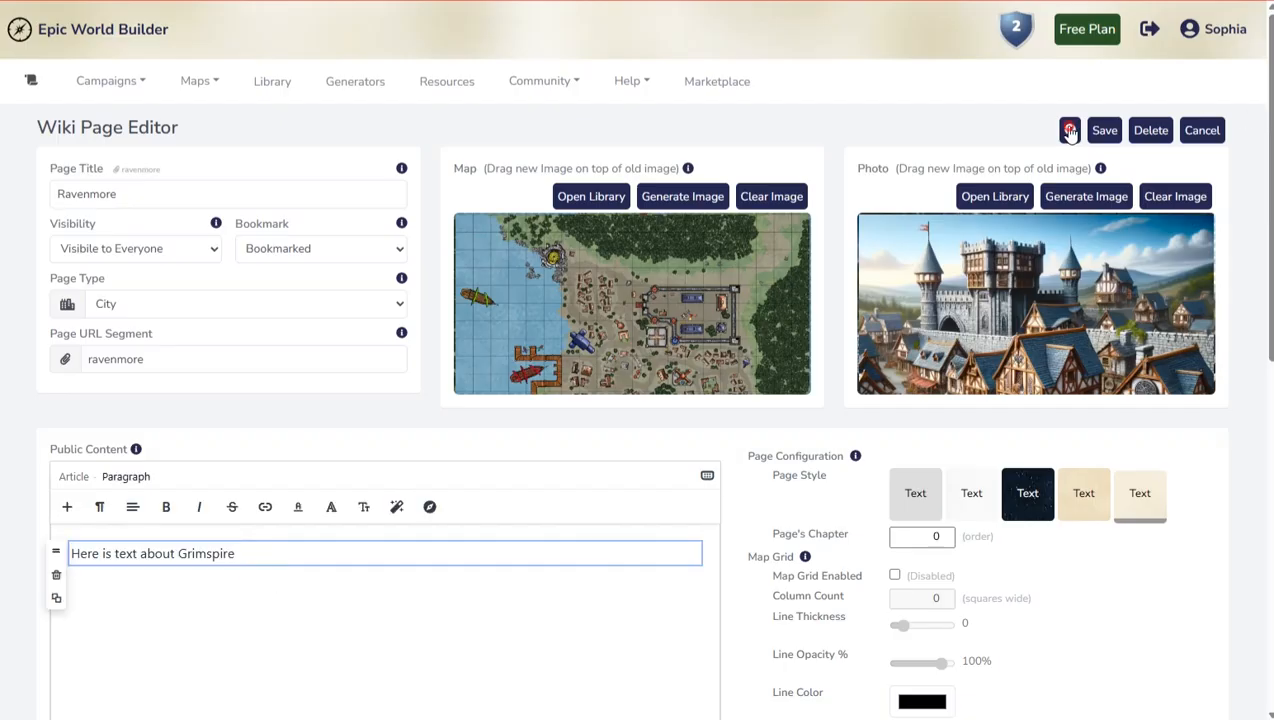
left_click(150, 480)
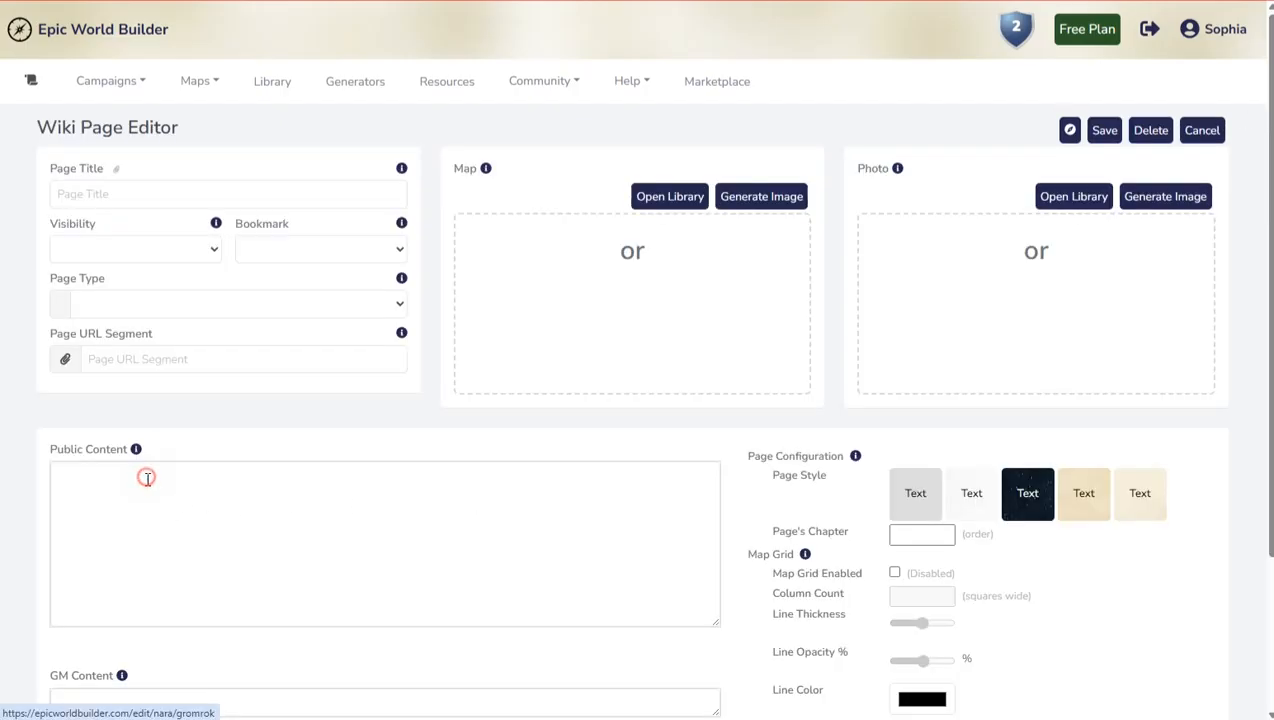
scroll(294, 538, "down", 3)
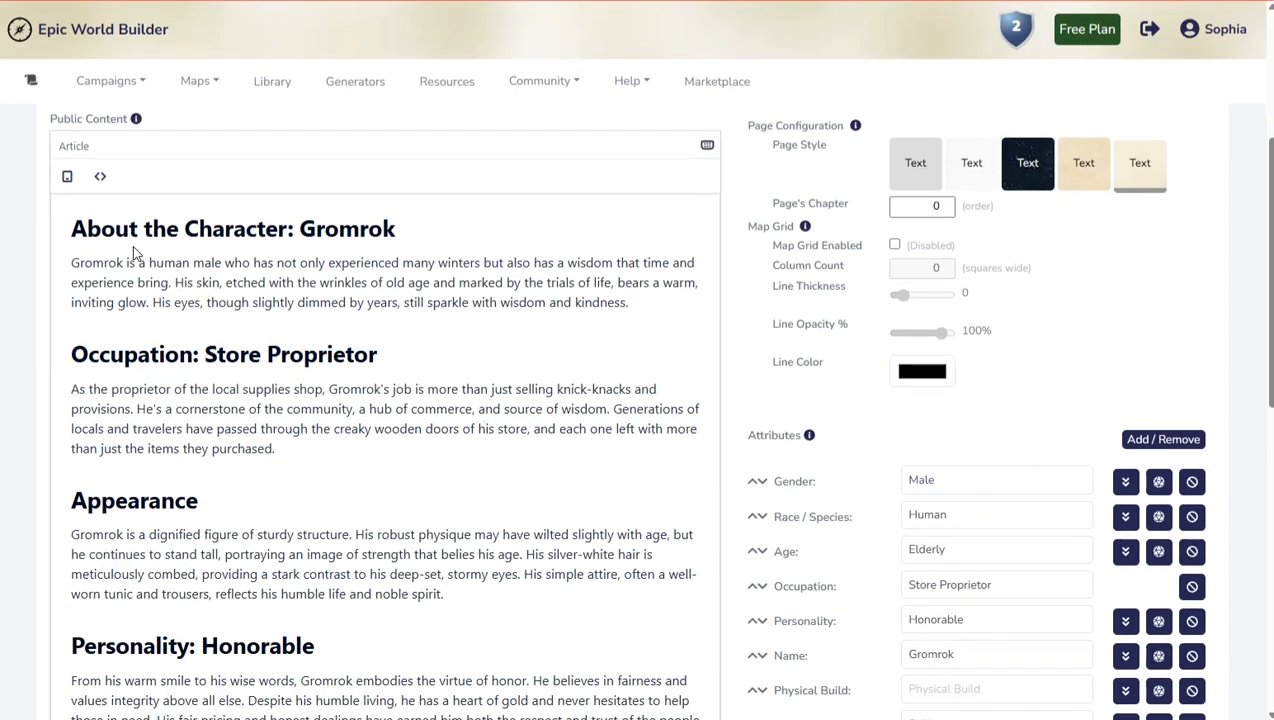
left_click(318, 446)
scroll(318, 446, "up", 3)
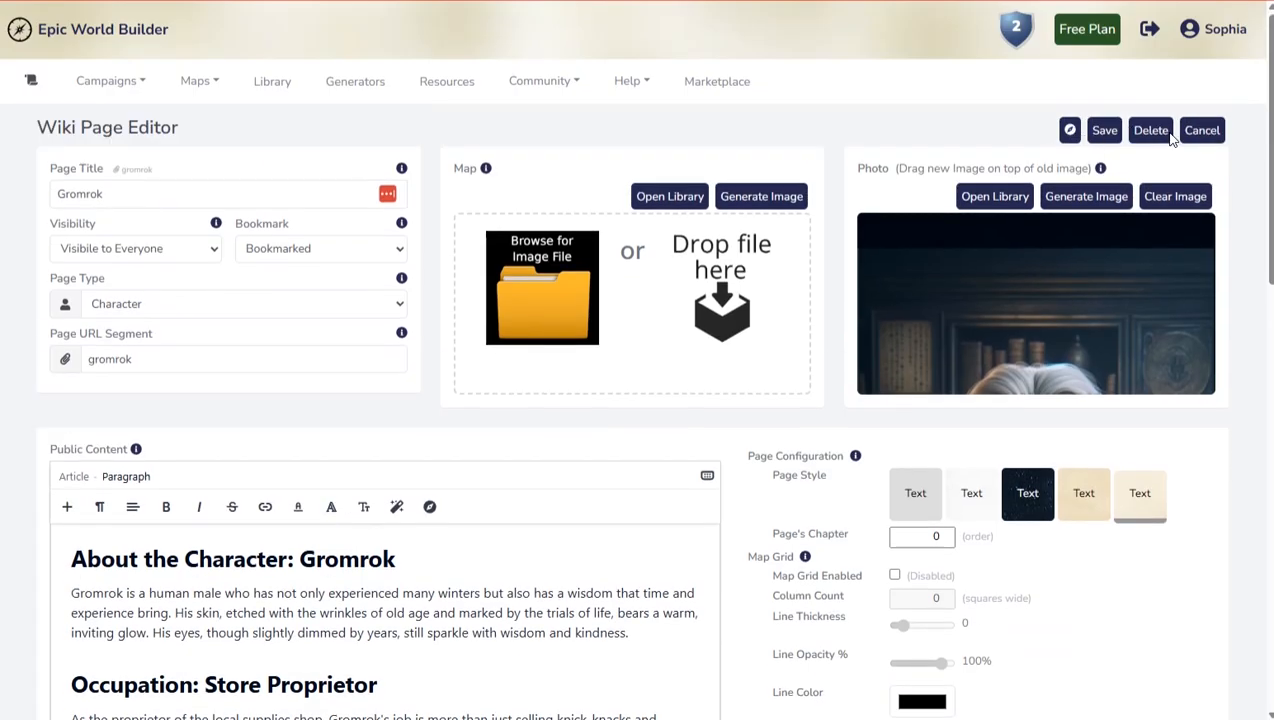
Step: Save the Gromrok page, reopen it for editing and look over its public content and attributes
left_click(1095, 131)
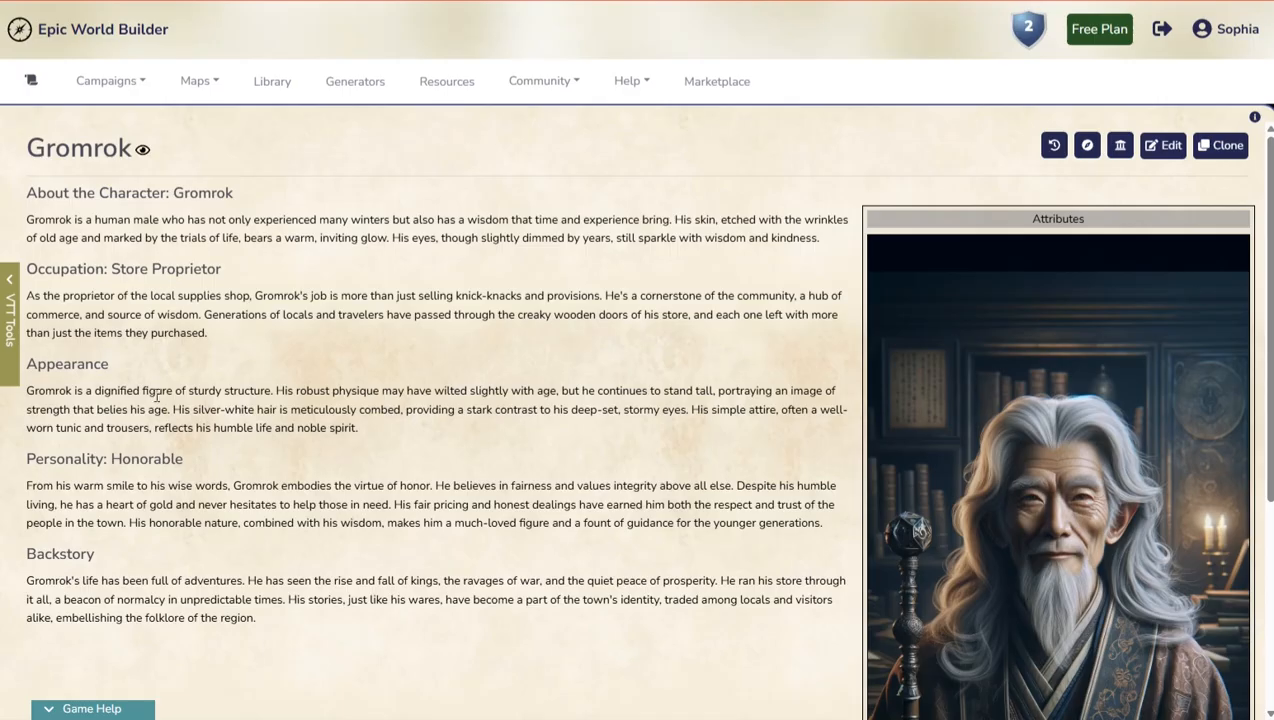
left_click(1163, 145)
scroll(163, 449, "down", 3)
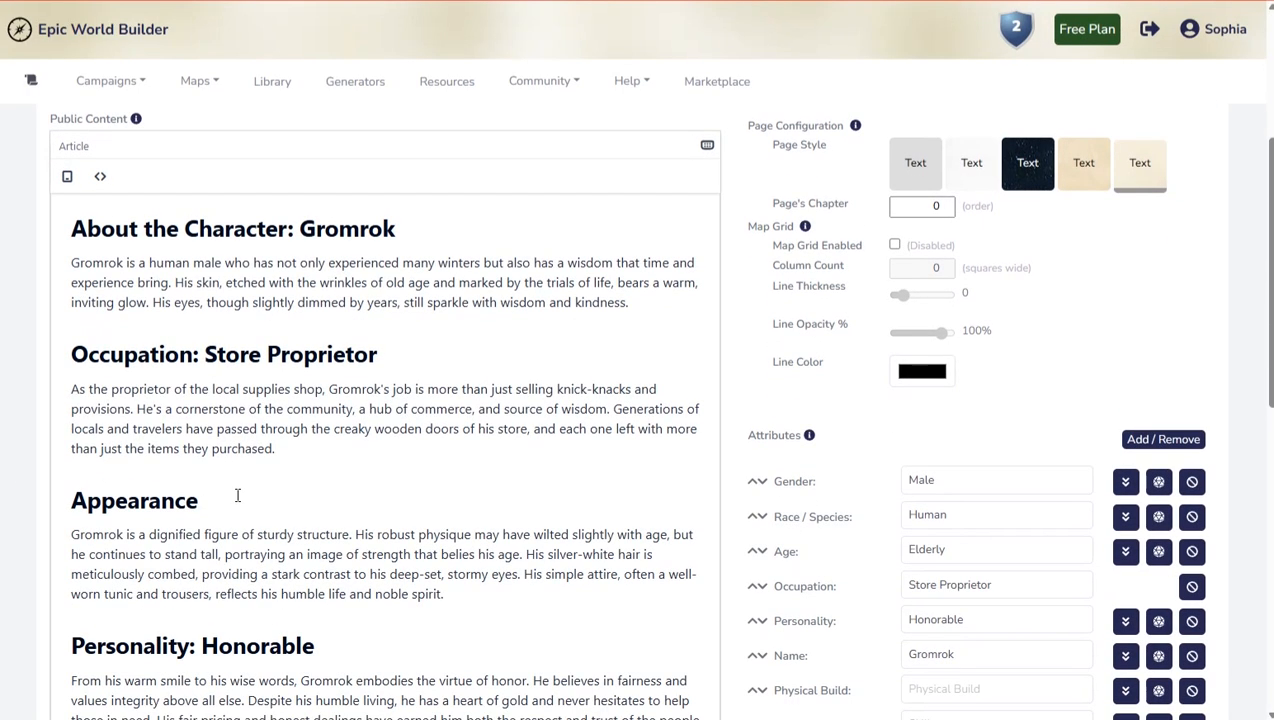
scroll(128, 245, "up", 1)
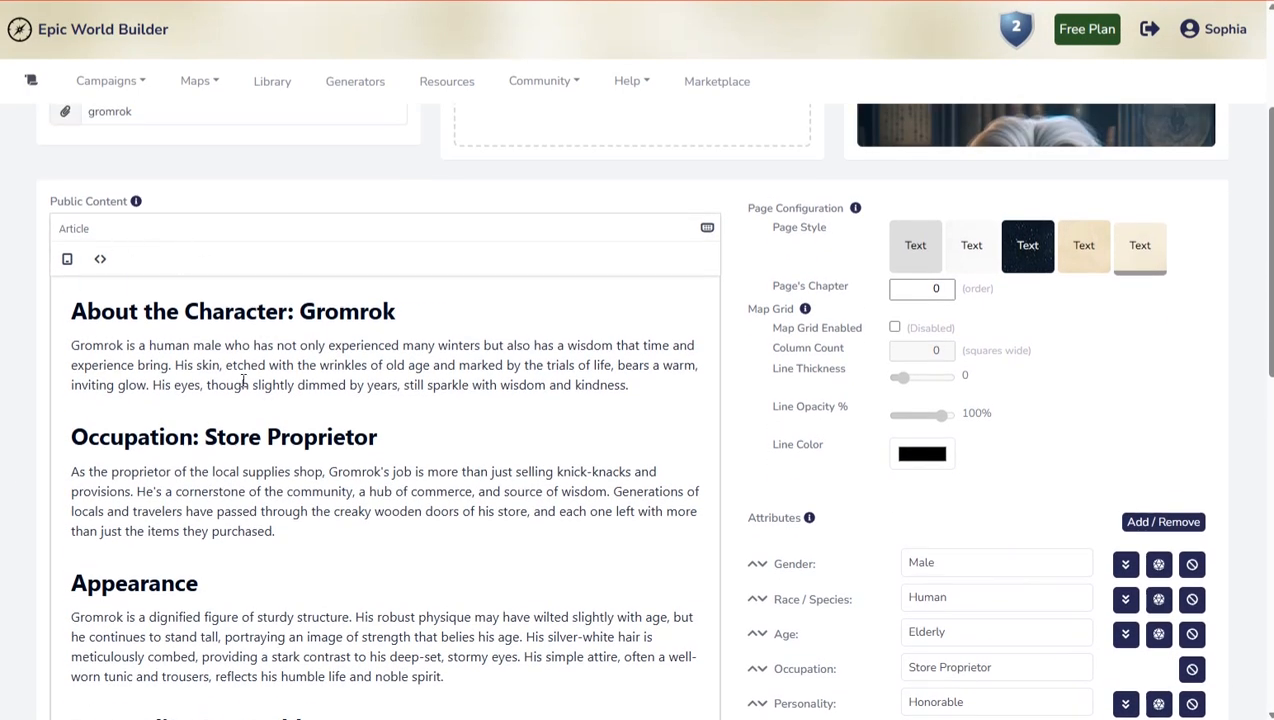
scroll(108, 261, "down", 1)
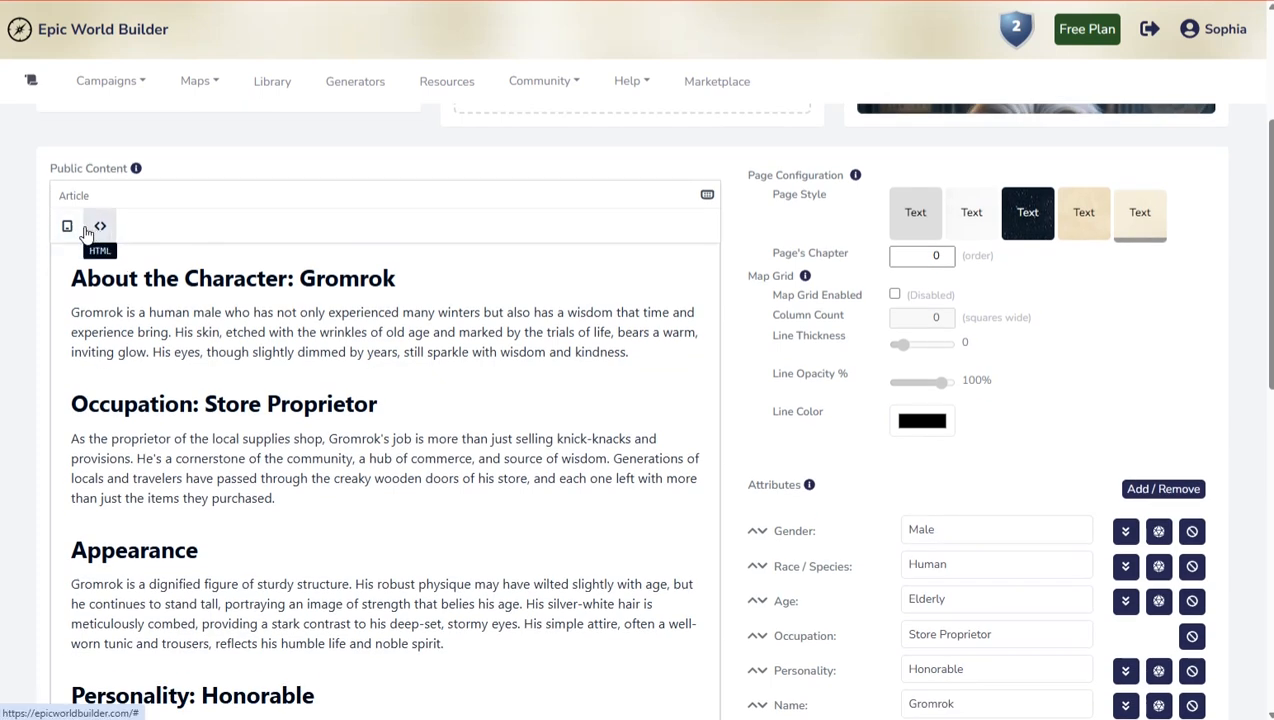
Step: Preview the Gromrok public content in the mobile layout and return to the normal width
left_click(67, 226)
left_click(100, 226)
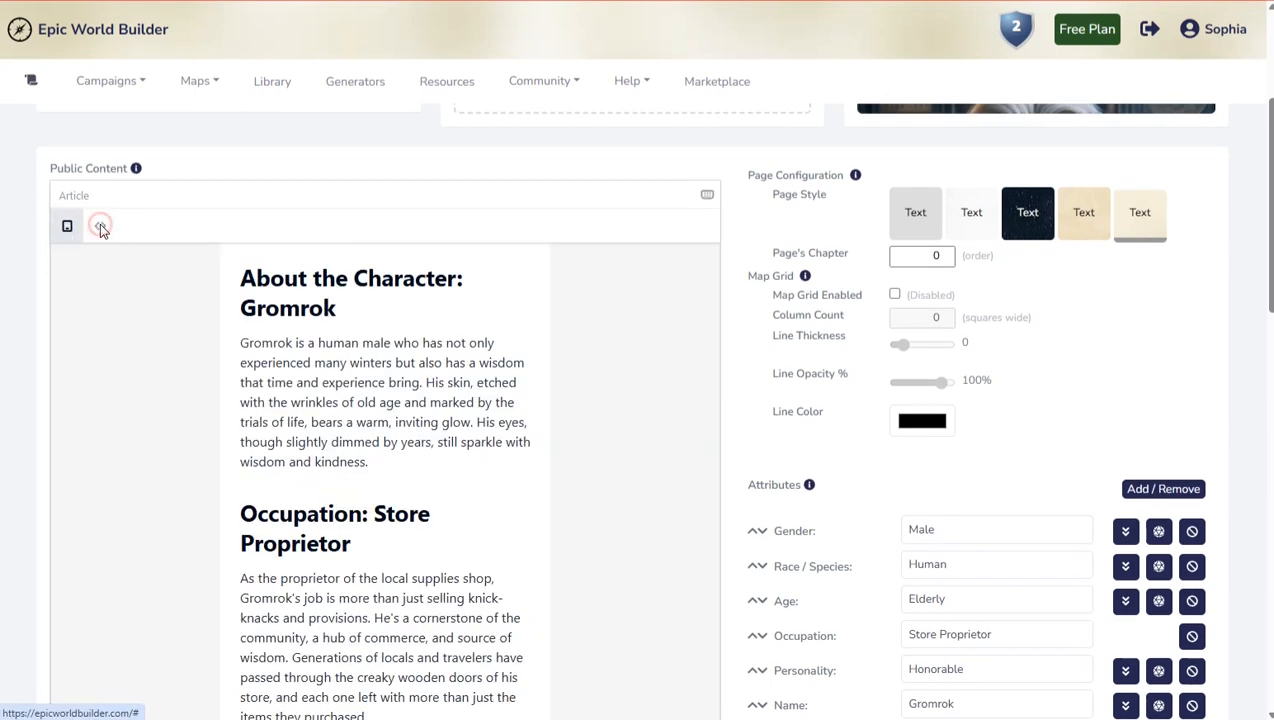
left_click(65, 224)
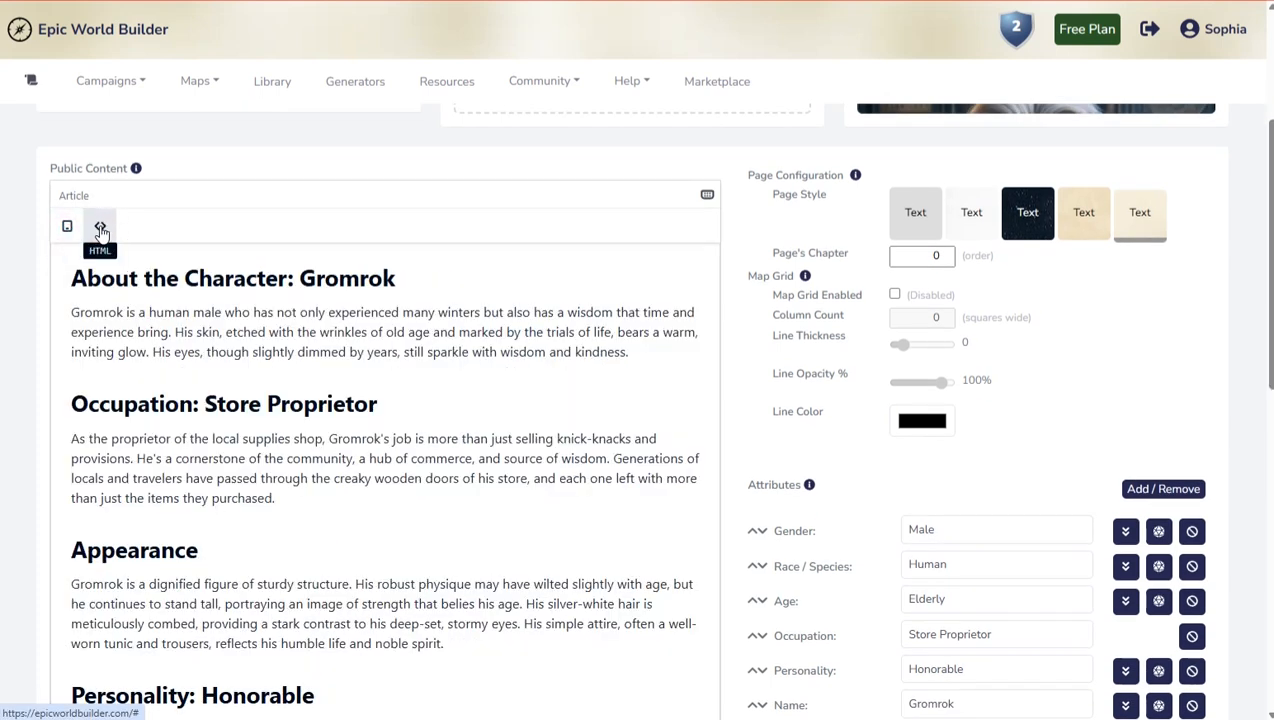
Step: Show the public content's HTML source, read through it beside the attributes, and return to the formatted view
left_click(100, 227)
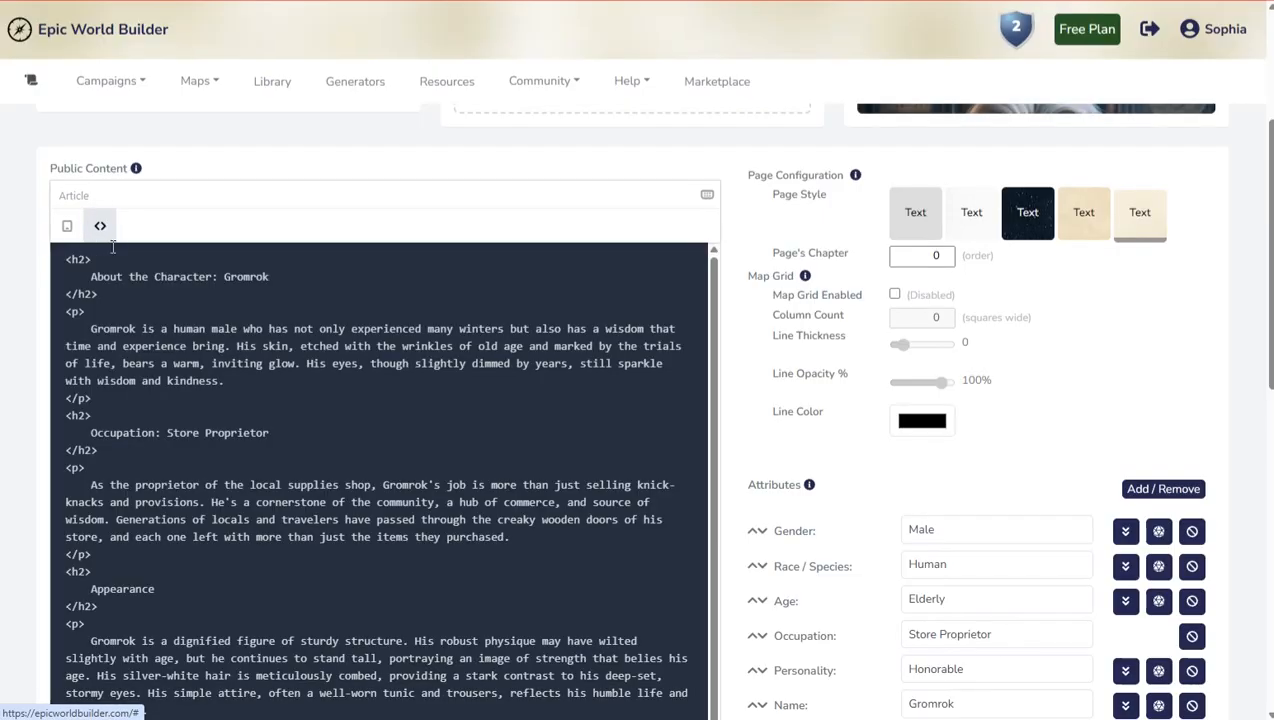
scroll(189, 652, "down", 2)
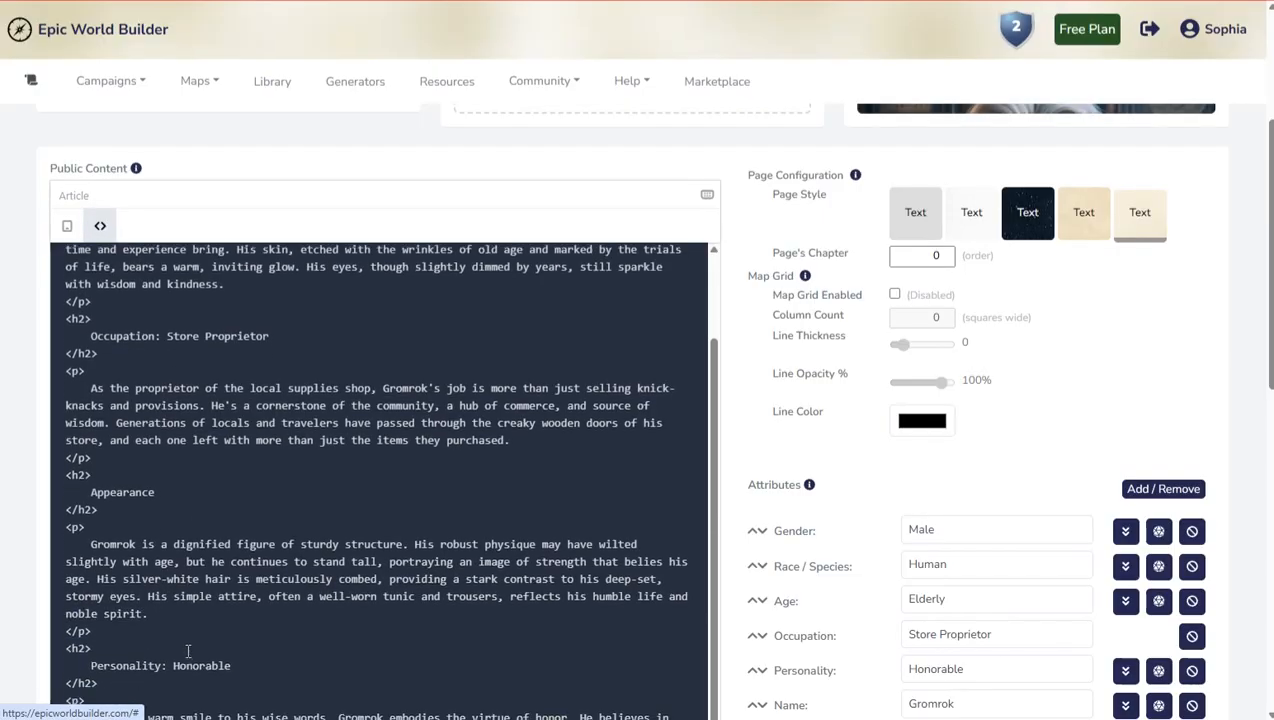
scroll(1069, 387, "down", 2)
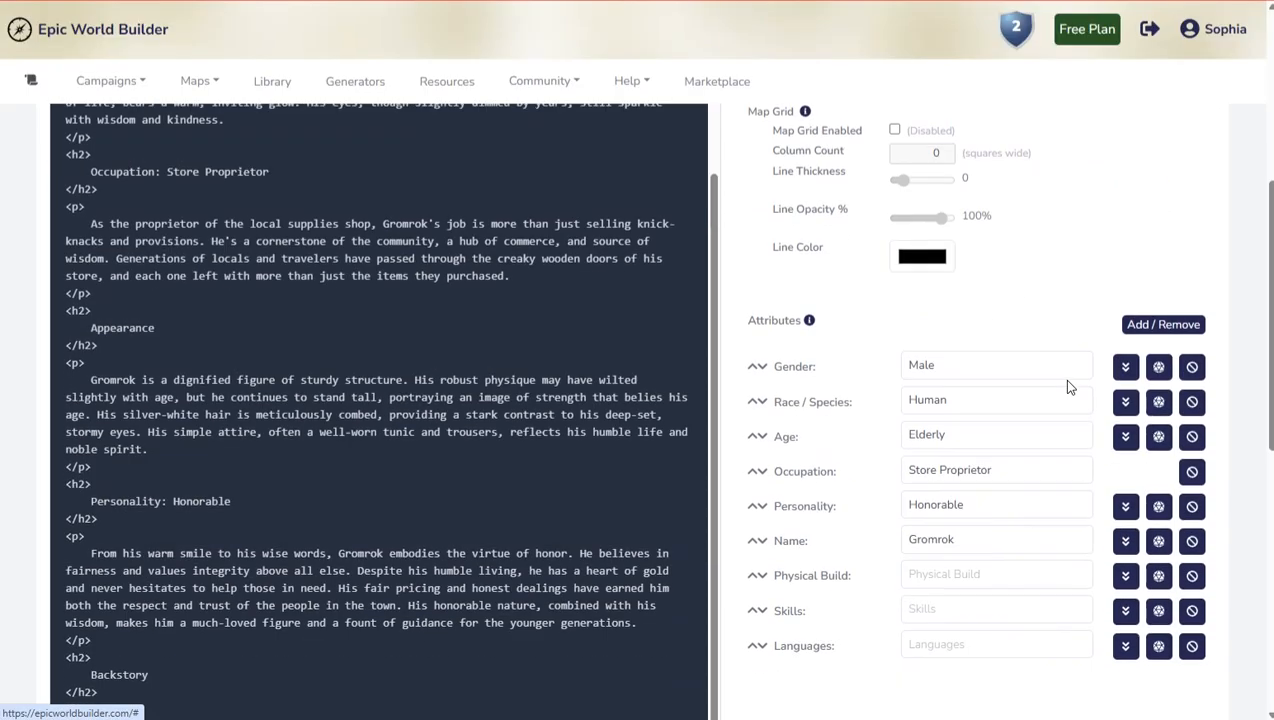
scroll(412, 480, "down", 4)
scroll(127, 280, "up", 2)
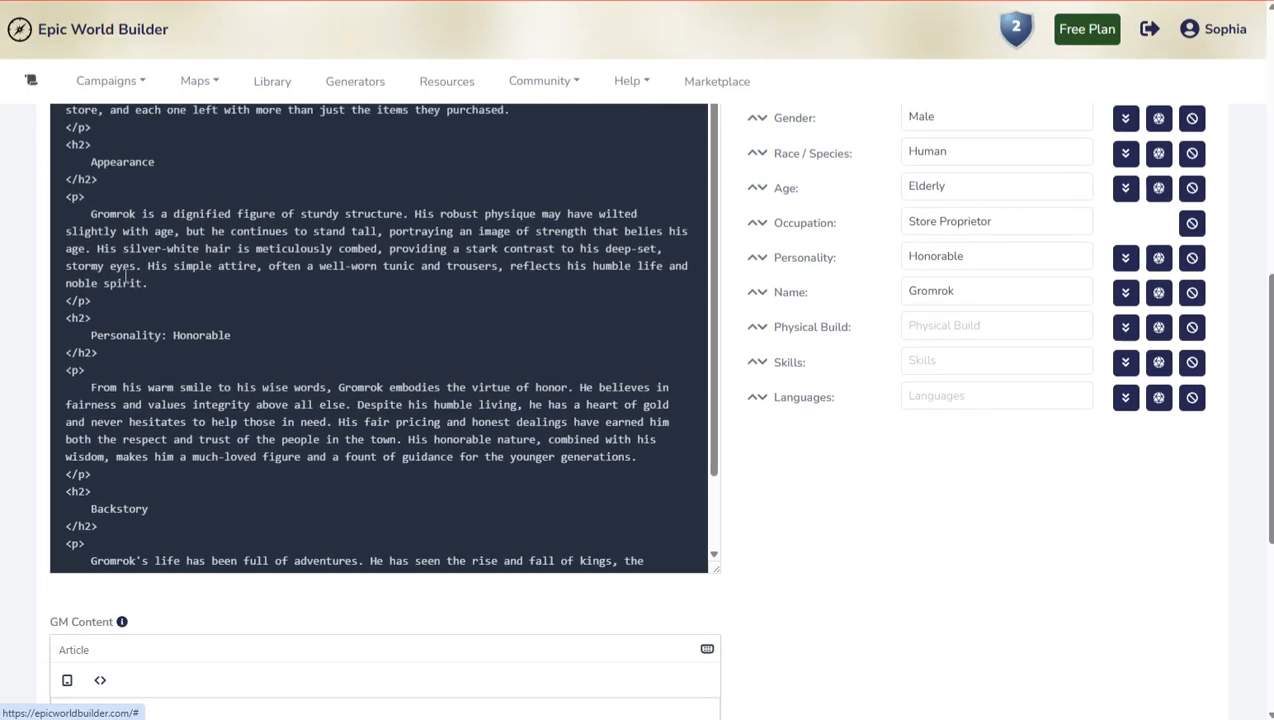
scroll(163, 422, "up", 10)
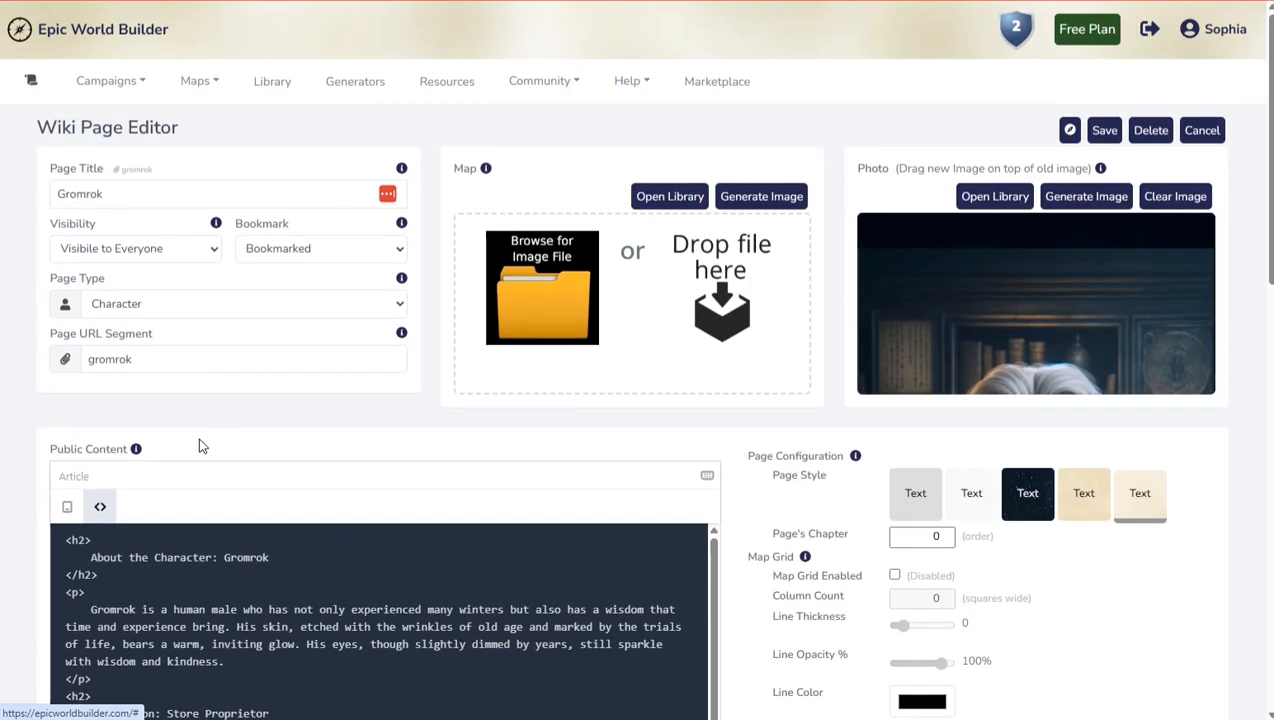
scroll(198, 445, "down", 1)
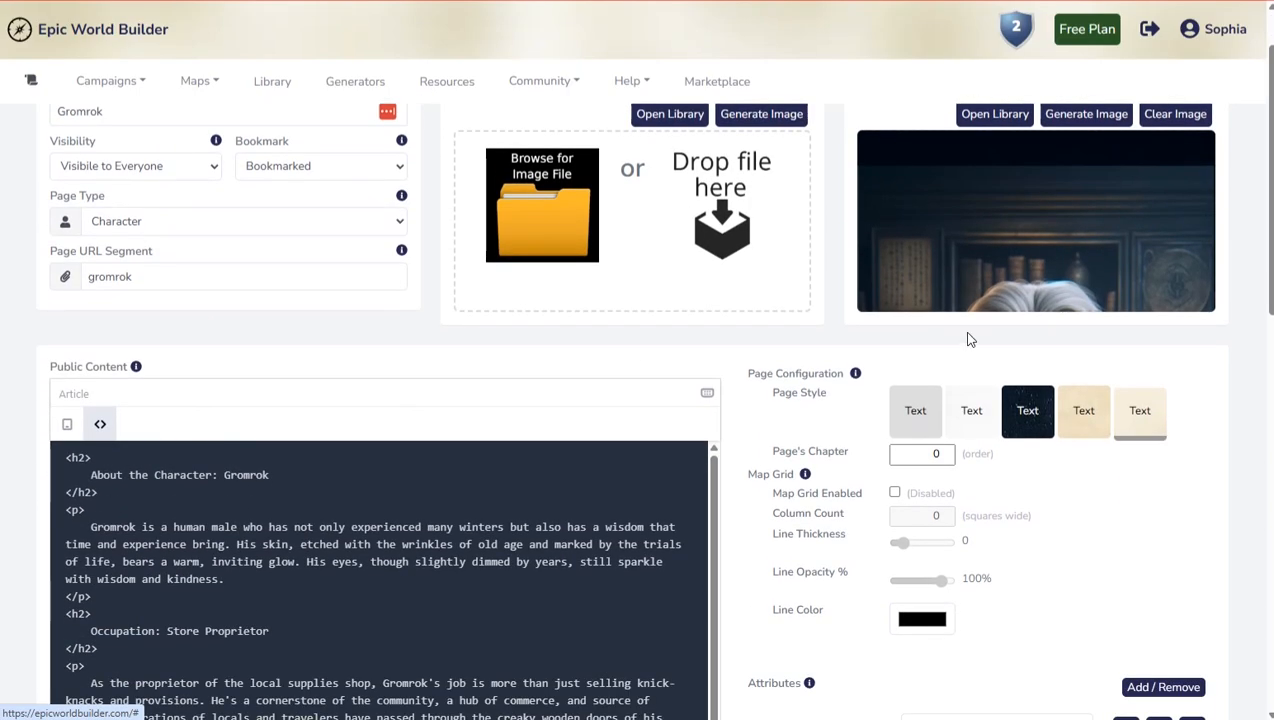
scroll(967, 340, "down", 3)
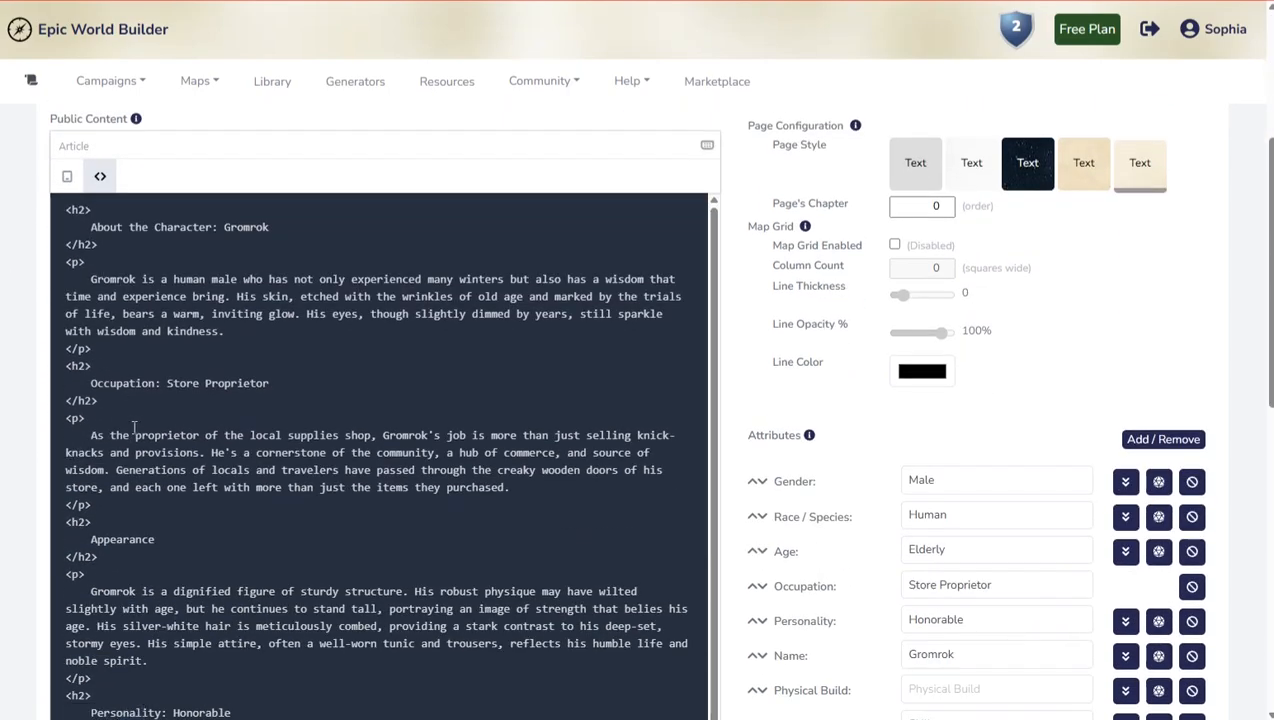
left_click(100, 176)
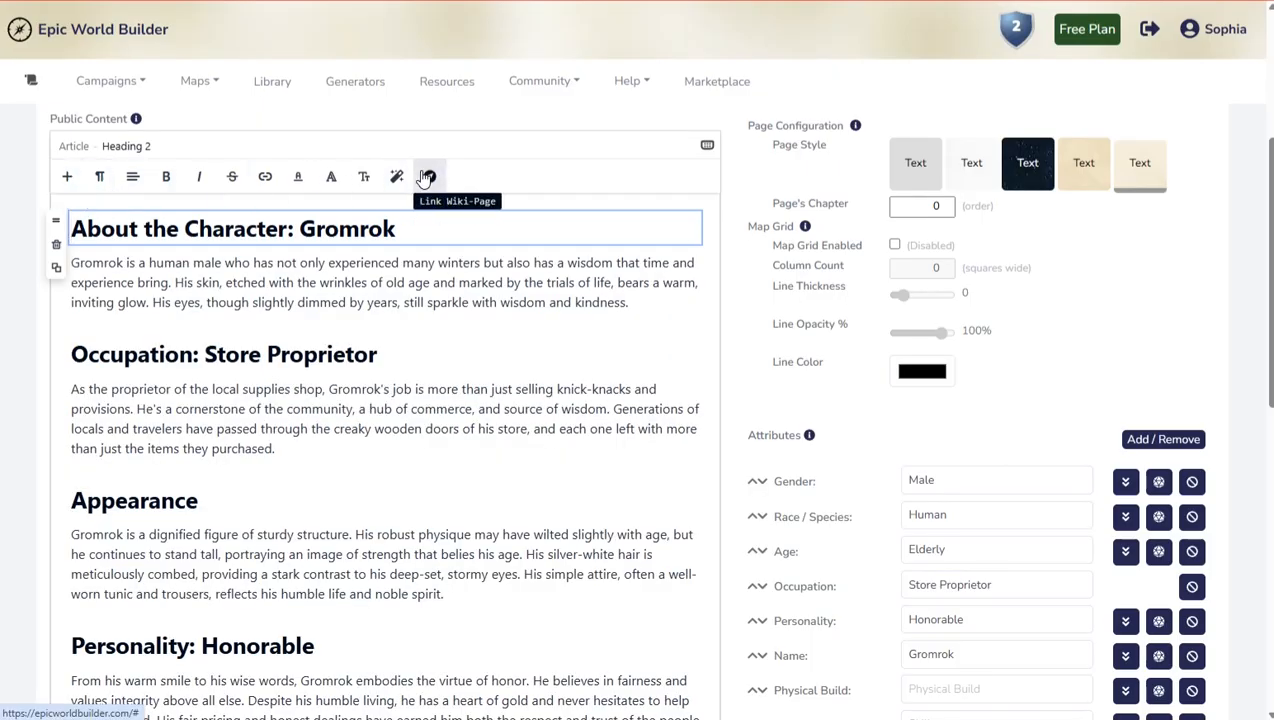
Step: Review the block types that can be added to the public content, without inserting one
left_click(69, 177)
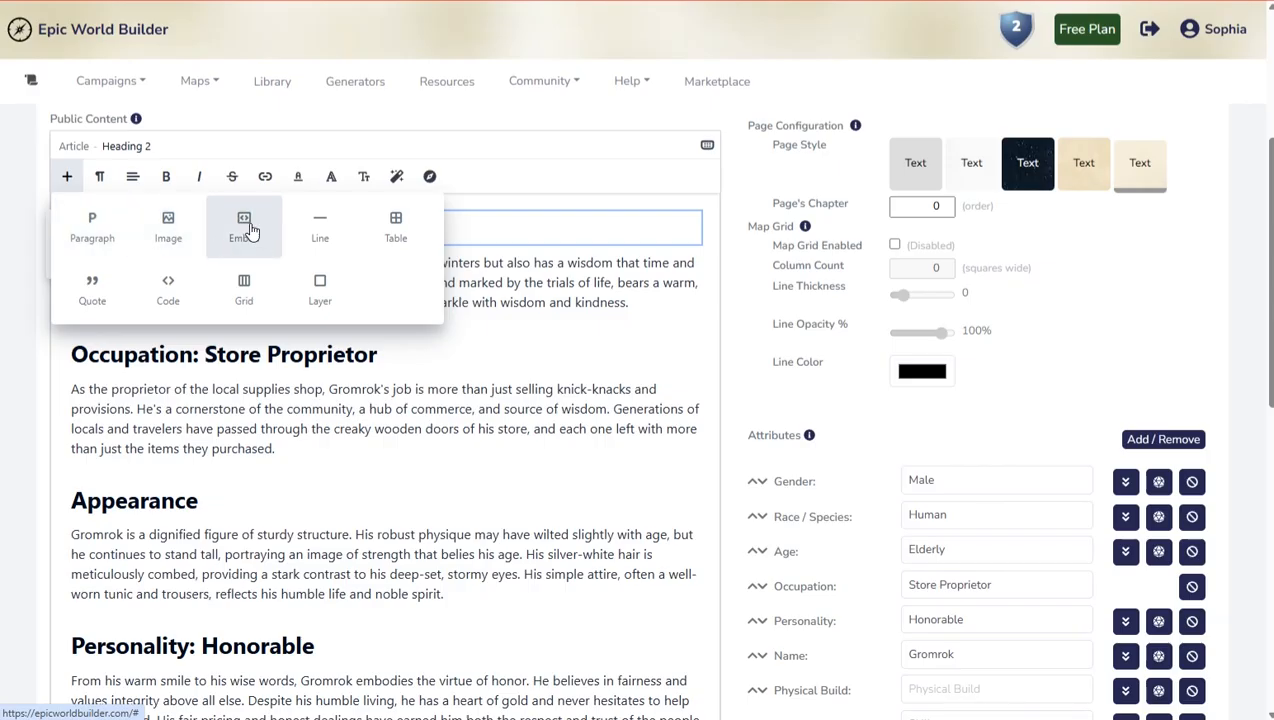
scroll(320, 241, "down", 1)
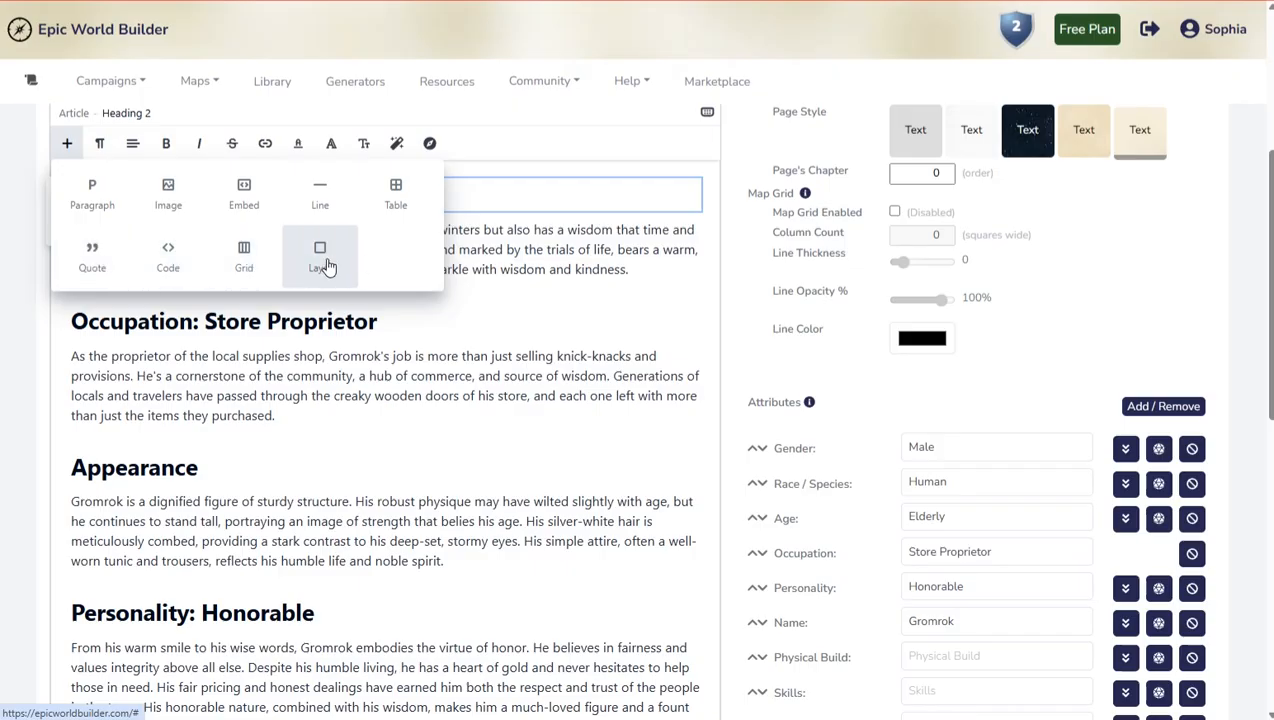
left_click(492, 314)
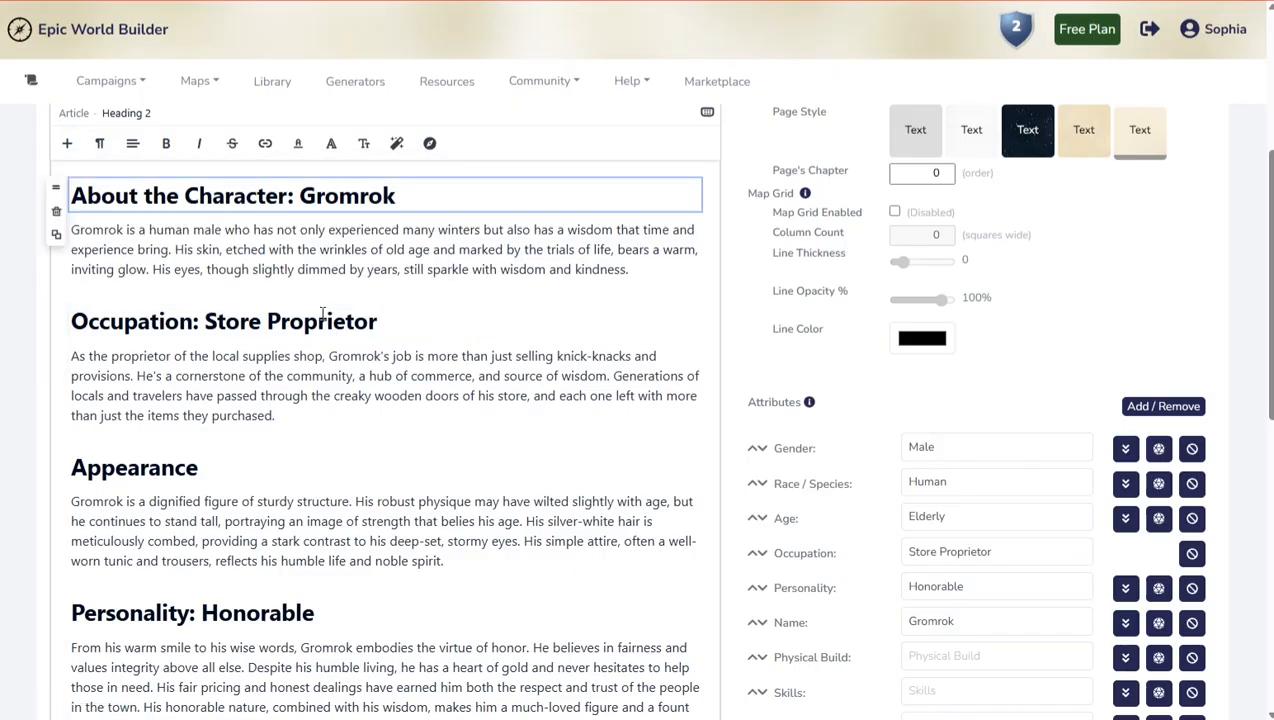
Step: Insert four blank heading lines above the "About the Character: Gromrok" heading
key("ctrl+Home")
key("Return")
key("Up")
key("Return")
key("Up")
key("Return")
key("Up")
key("Return")
key("Up")
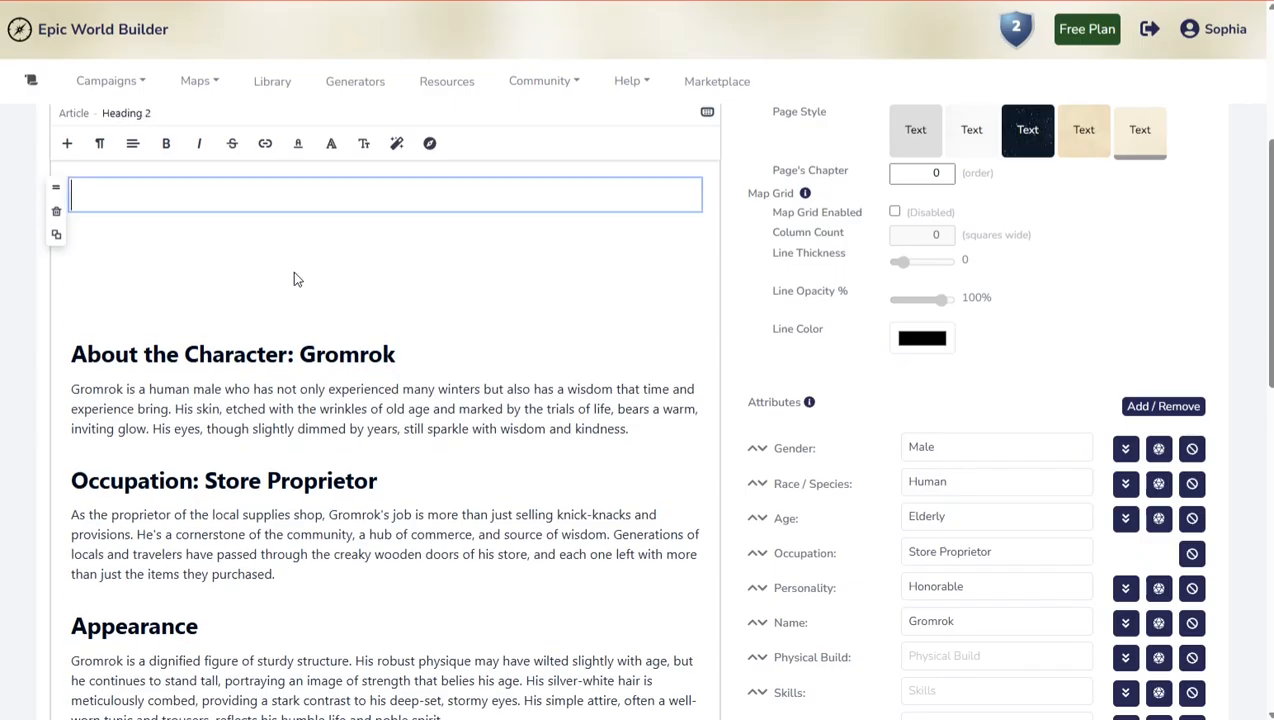
Step: Add an empty paragraph block above the "About the Character: Gromrok" heading and remove the blank heading line before it
left_click(67, 143)
left_click(87, 190)
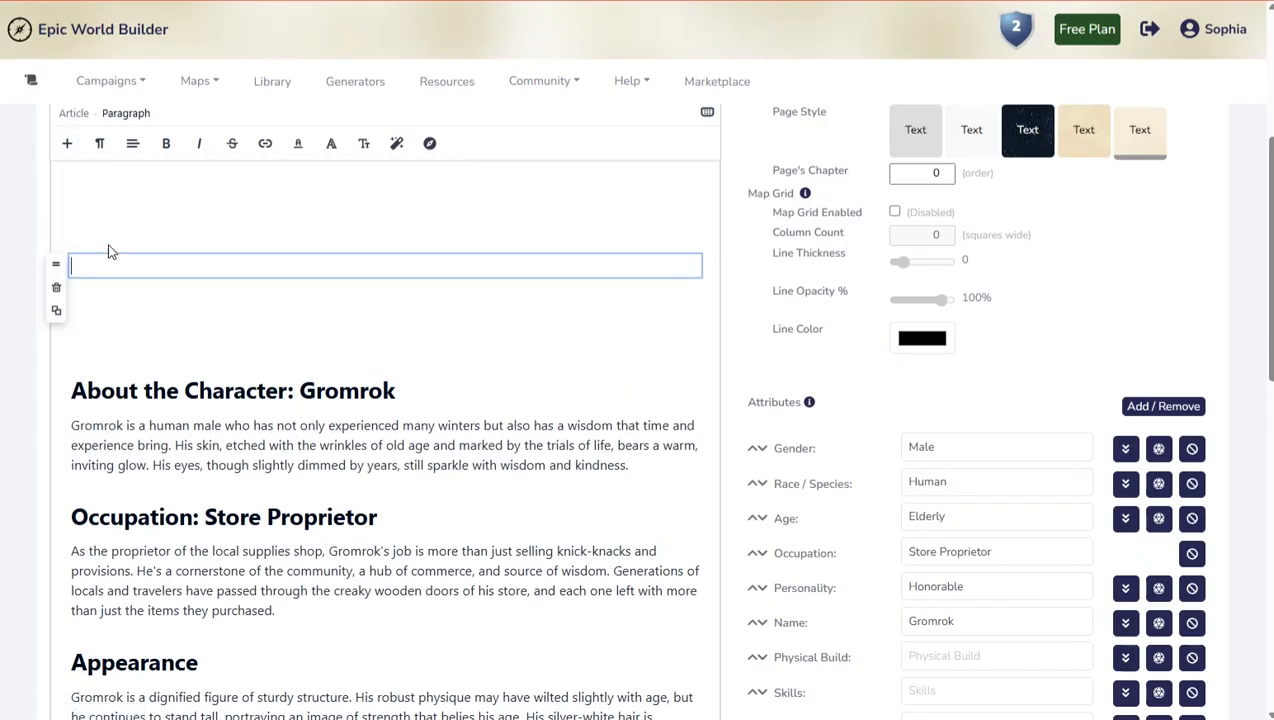
left_click(88, 187)
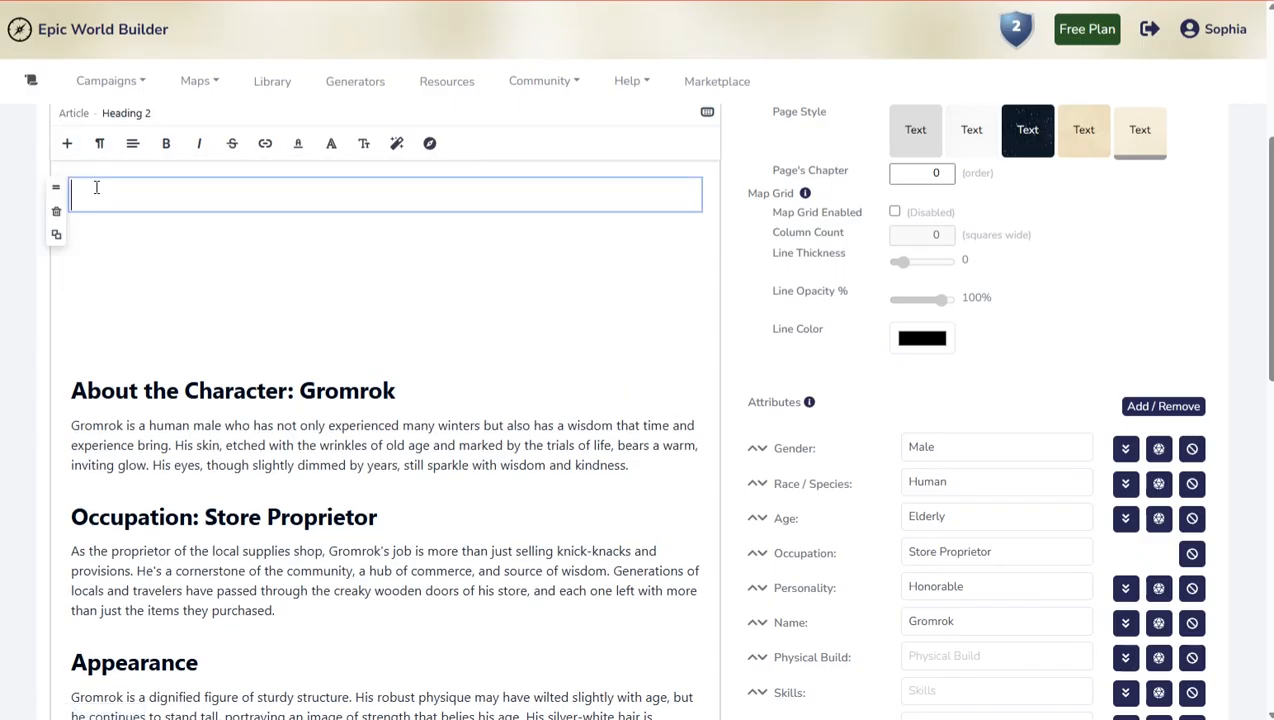
key("BackSpace")
Step: Upload the world map image as an image block at the start of the public content, and delete it
left_click(67, 143)
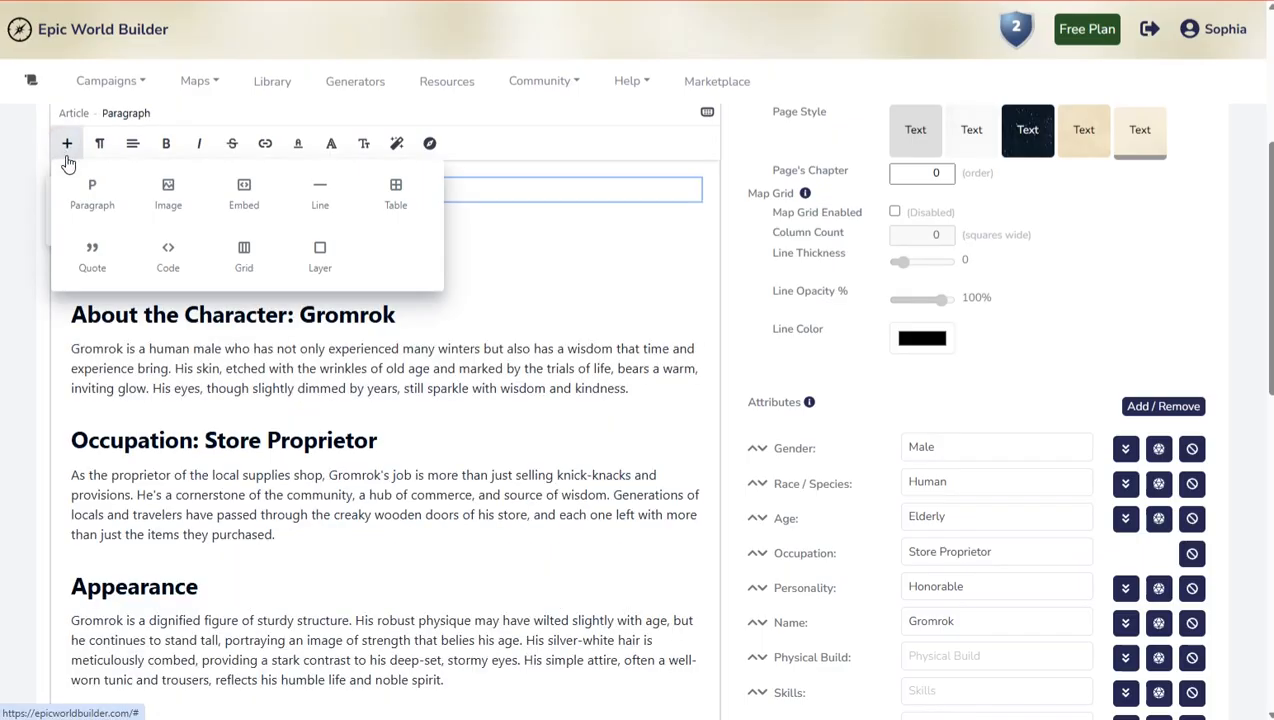
left_click(165, 193)
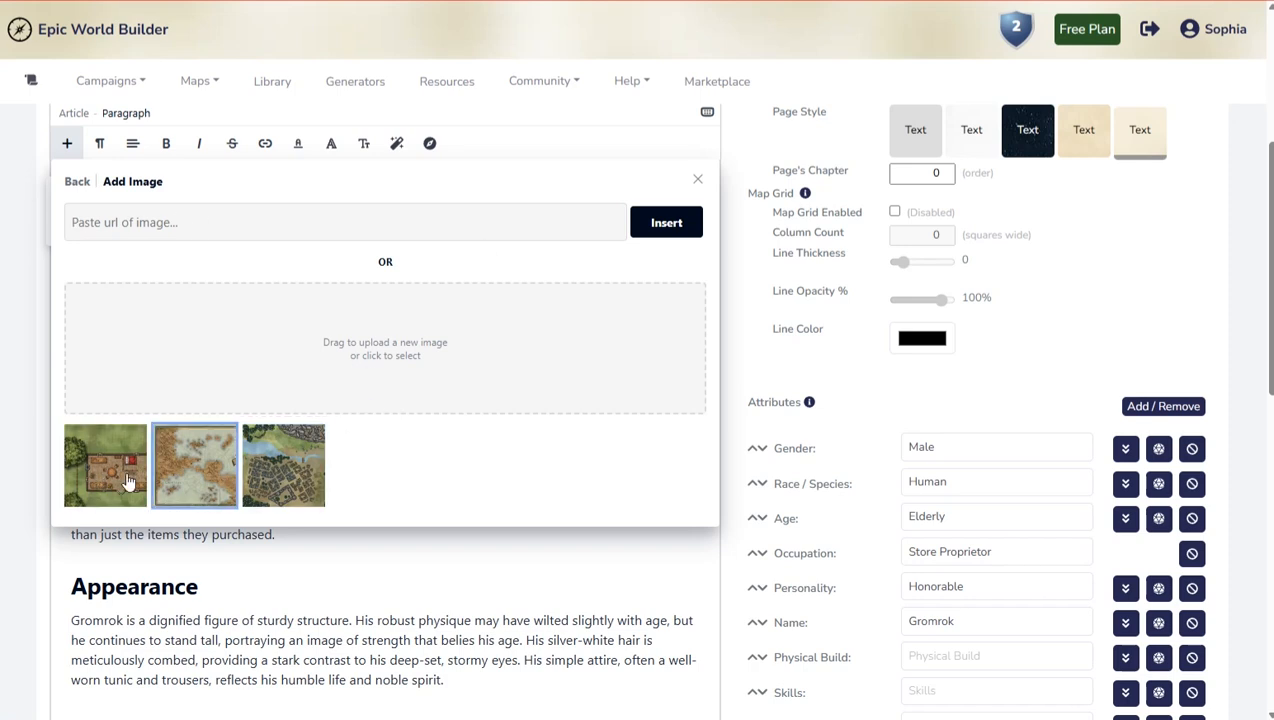
left_click_drag(623, 291, 372, 335)
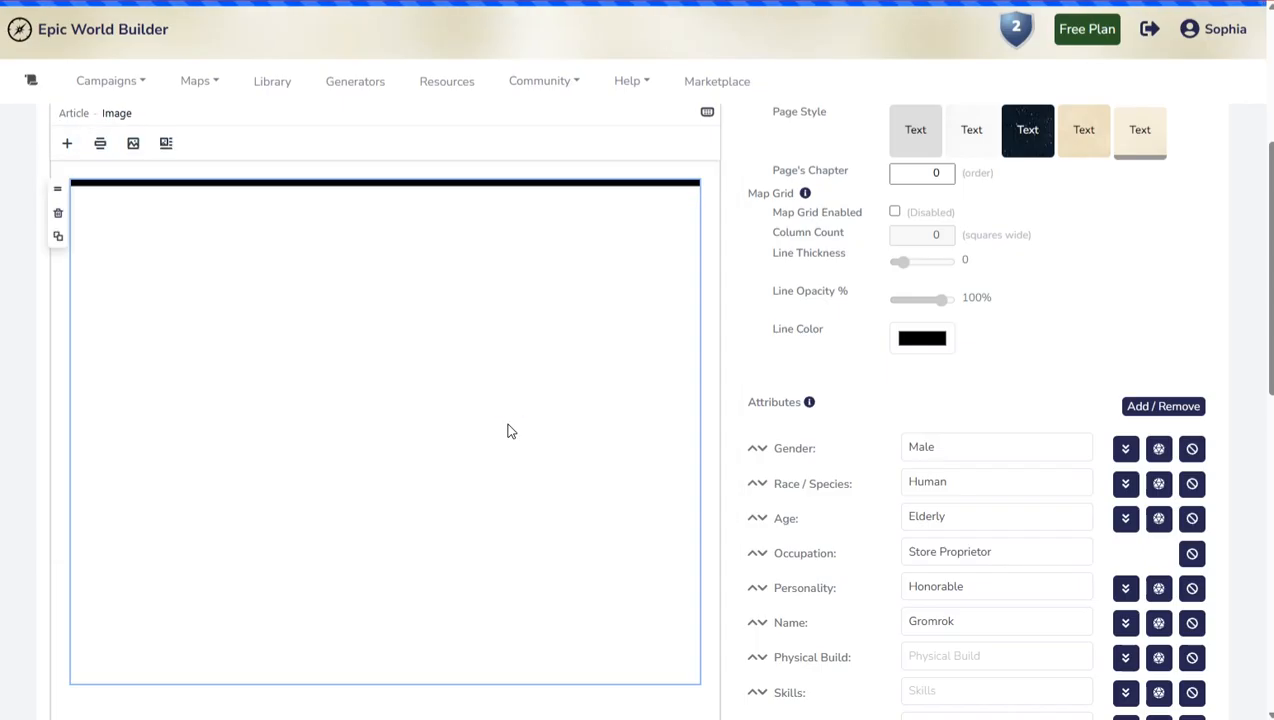
scroll(508, 425, "up", 1)
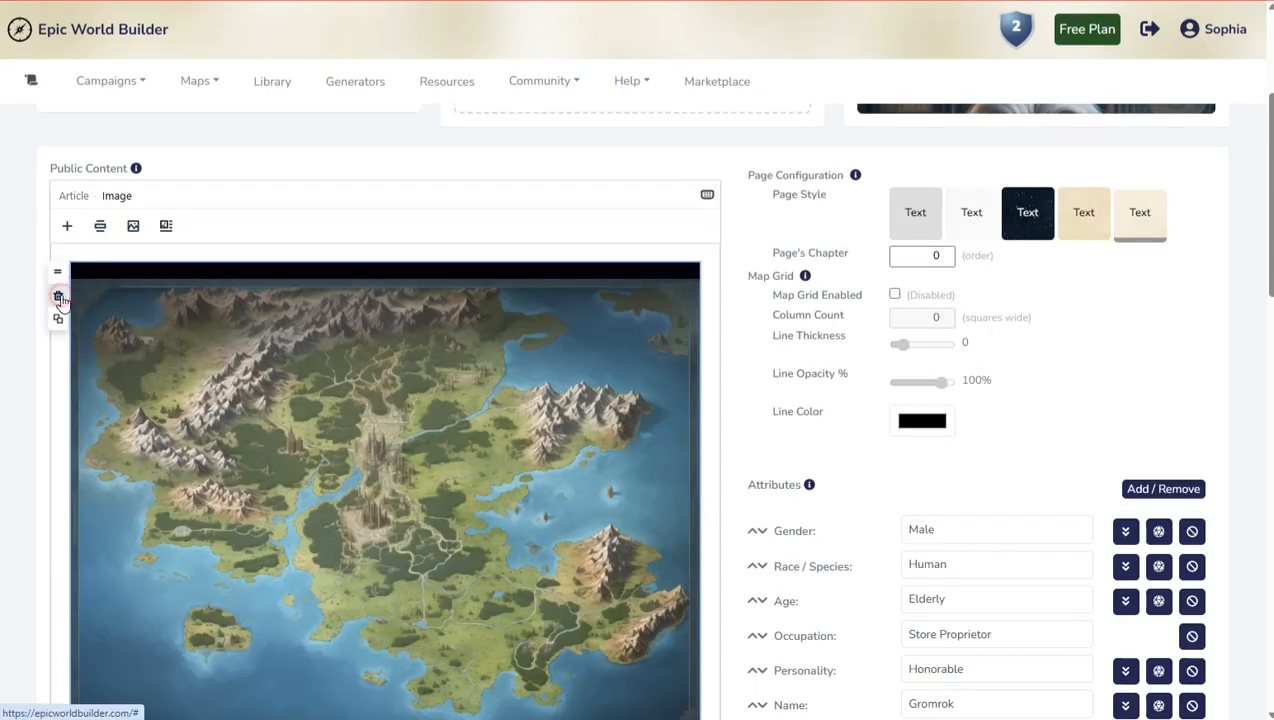
left_click(59, 298)
Step: Insert a horizontal line and a two-by-two table above the "About the Character: Gromrok" heading
left_click(67, 226)
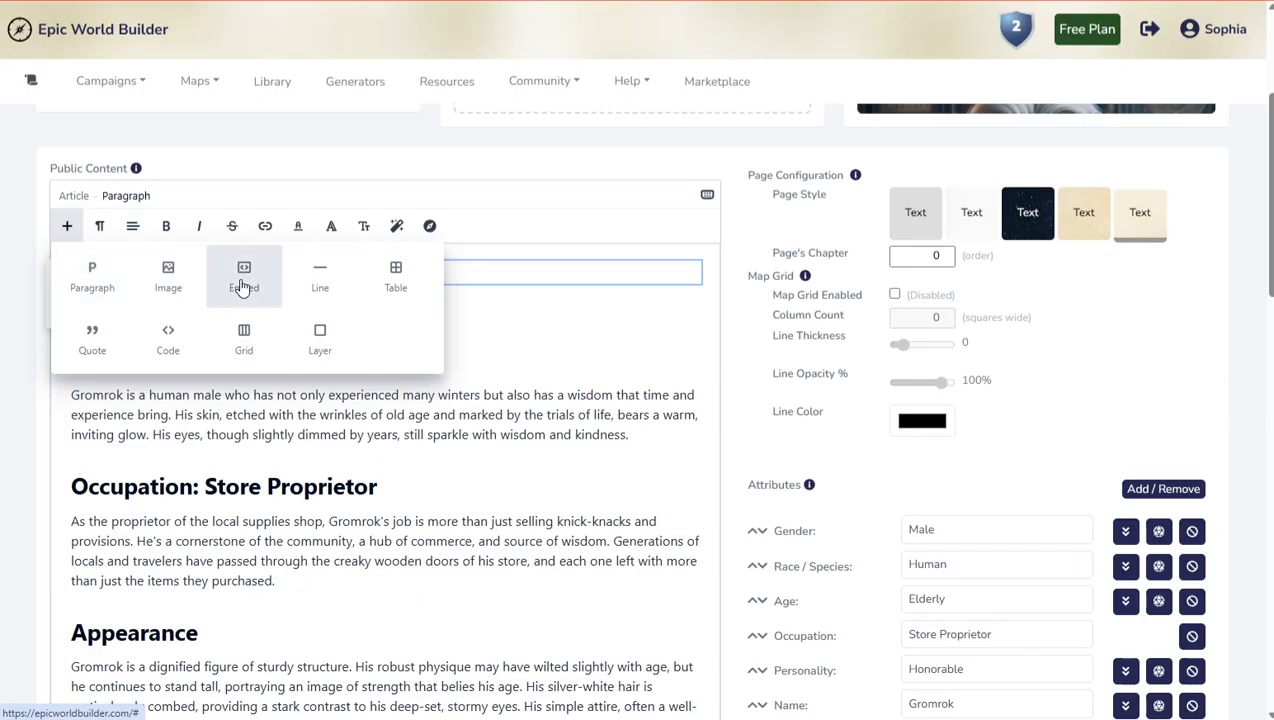
left_click(320, 278)
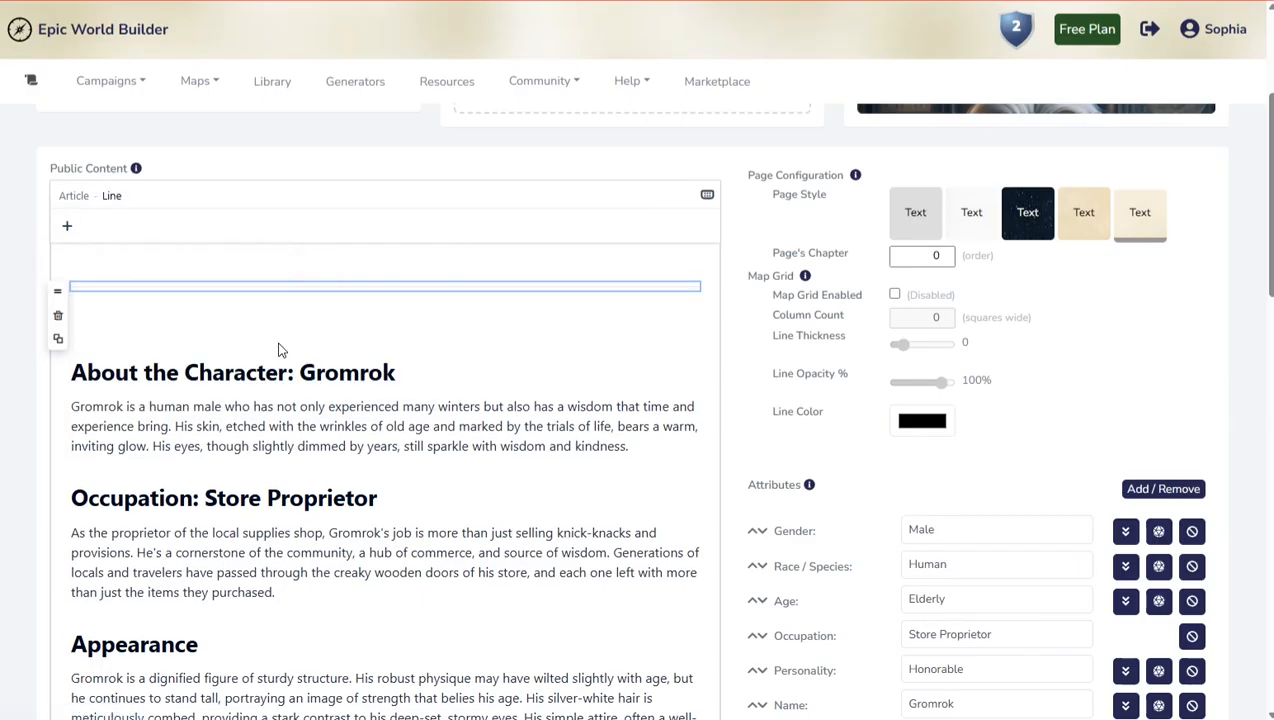
left_click(66, 227)
left_click(397, 276)
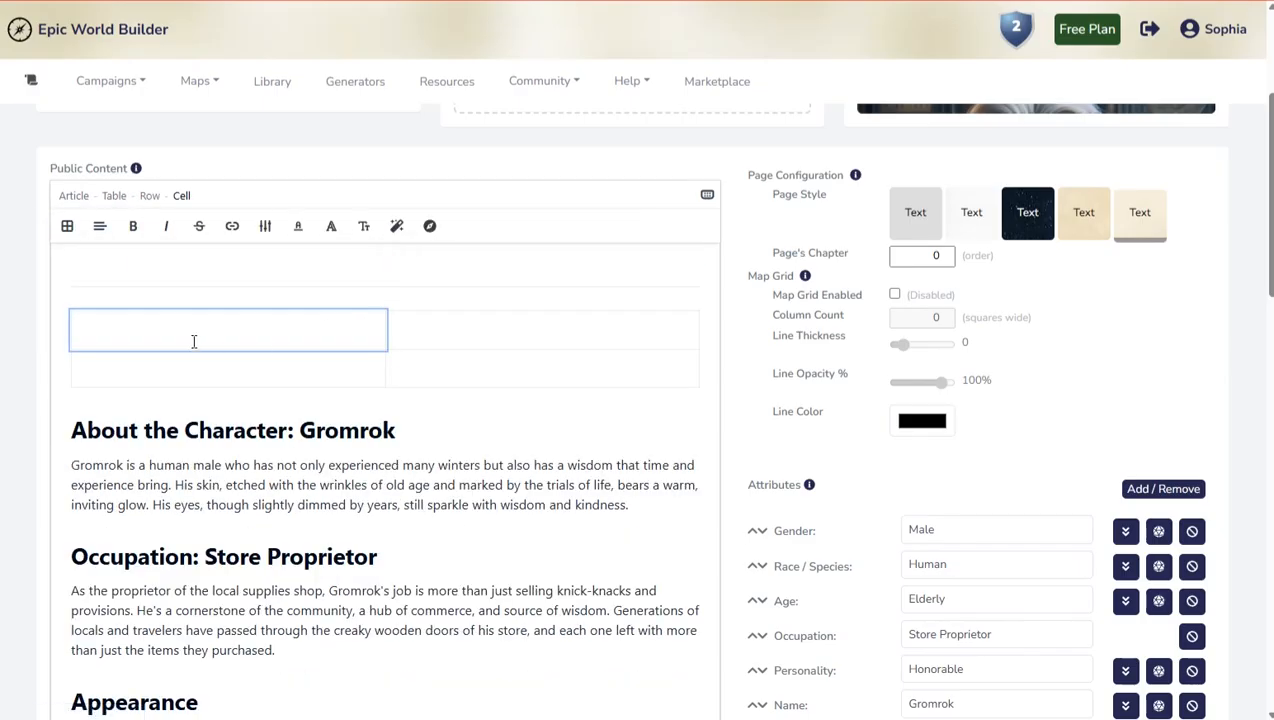
left_click(427, 333)
key("Tab")
Step: Show the HTML source, highlight the new table's markup, and return to the formatted view
left_click(256, 156)
left_click(104, 225)
left_click_drag(176, 468, 27, 276)
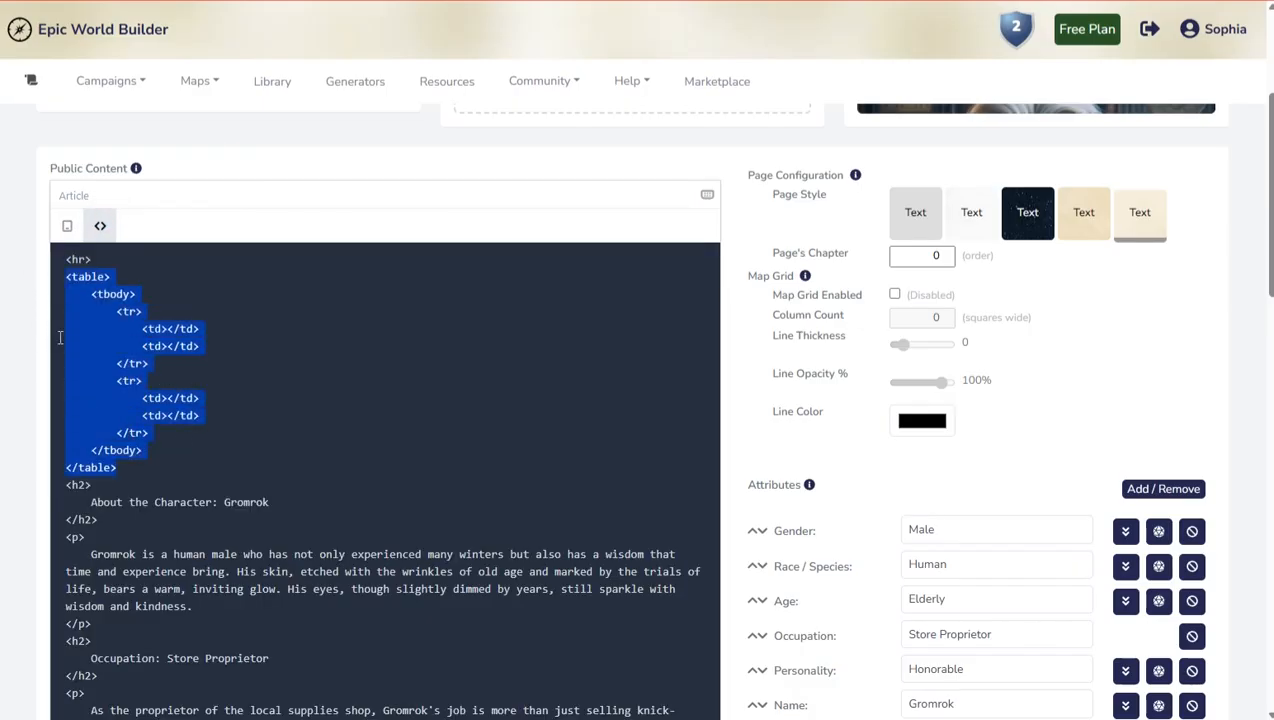
left_click(187, 470)
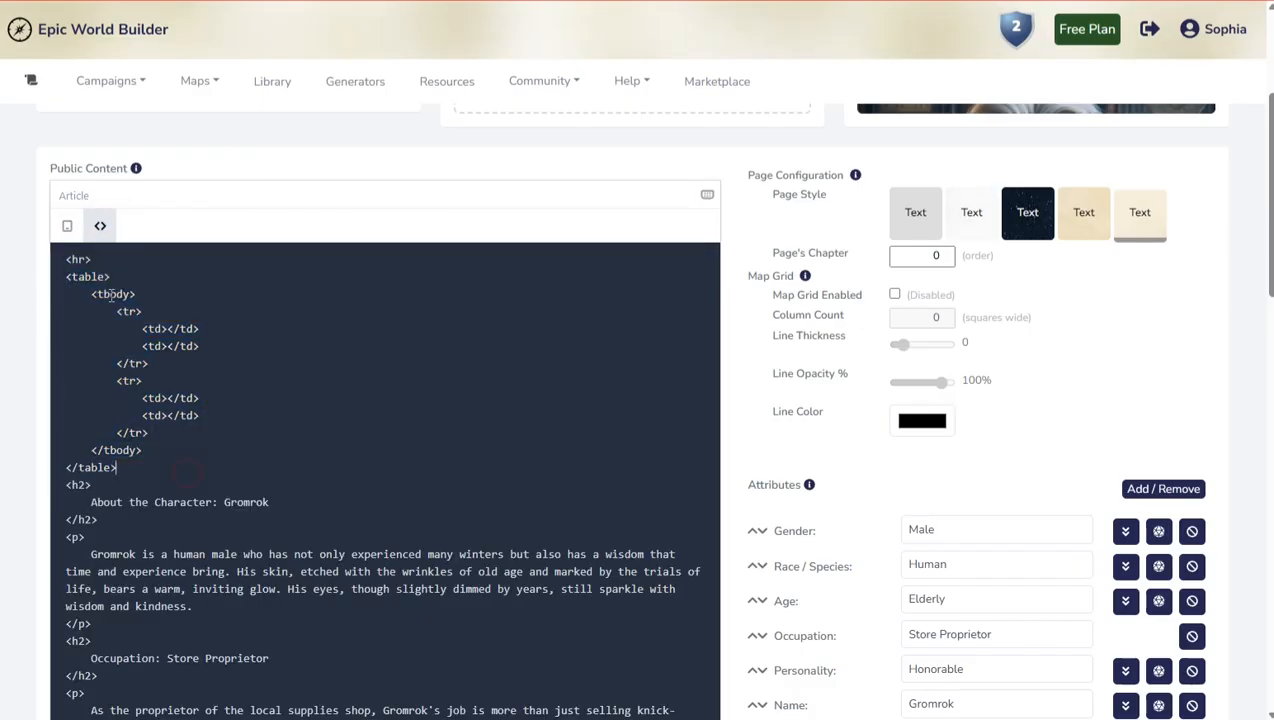
left_click(100, 225)
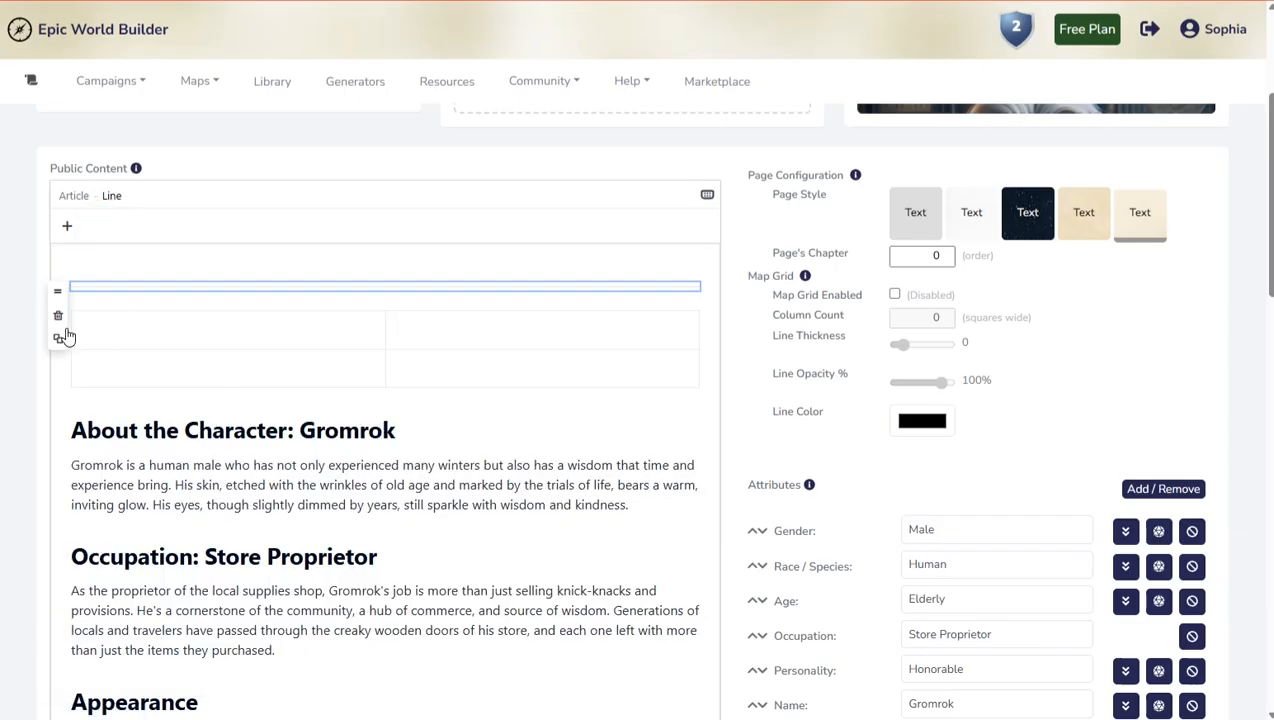
Step: Delete the horizontal line and the table from the public content
left_click(58, 315)
left_click(58, 312)
Step: Insert a grid of three equal columns on a new line above the "About the Character: Gromrok" heading
left_click(95, 290)
key("Return")
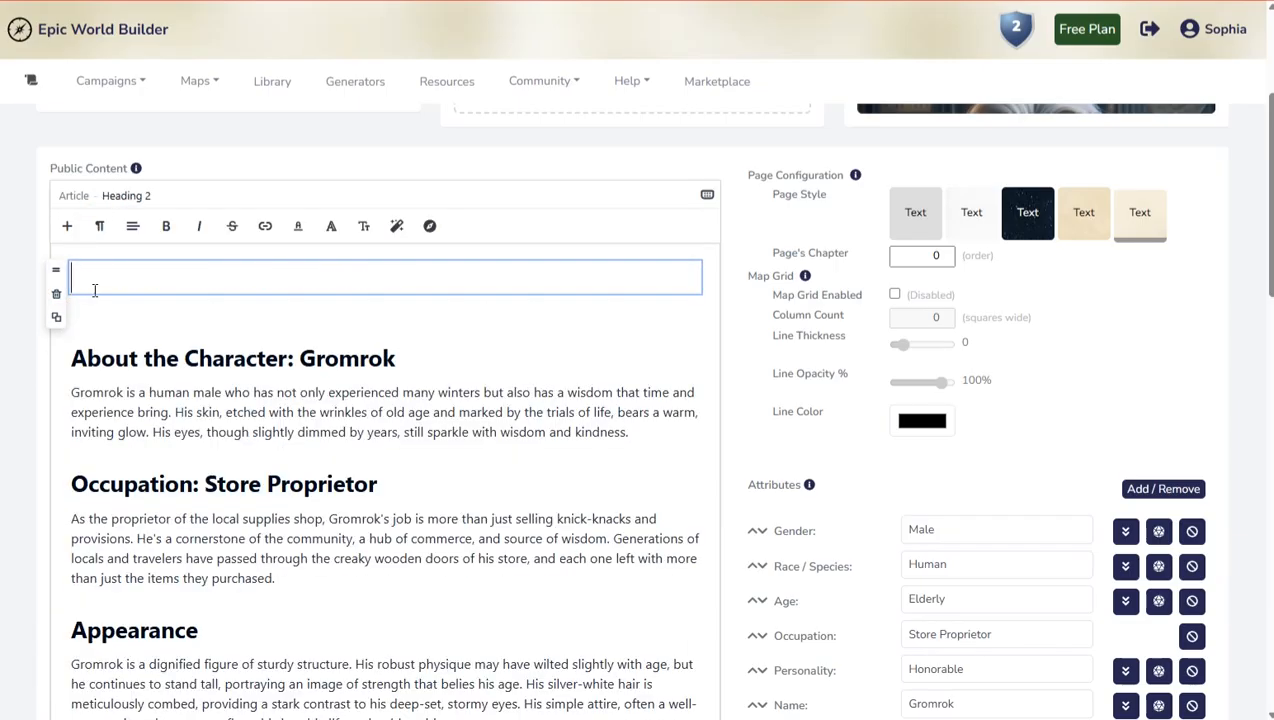
left_click(67, 225)
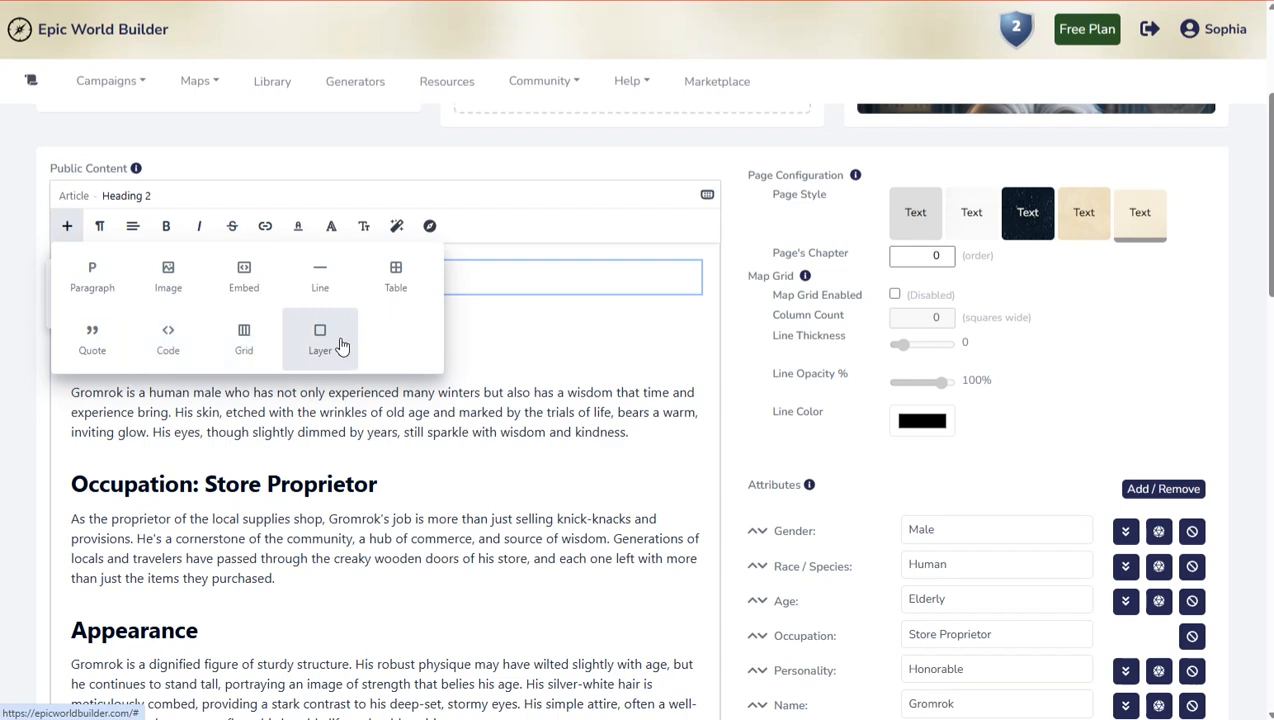
left_click(251, 340)
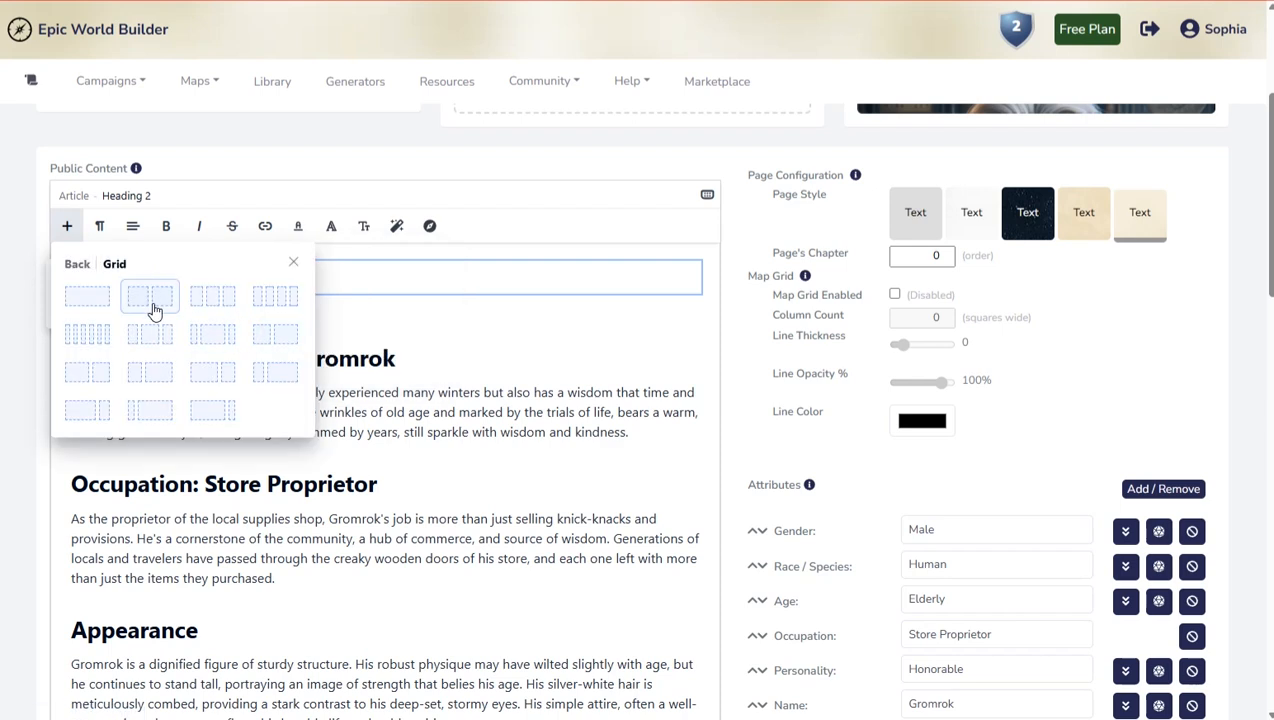
left_click(210, 297)
left_click(293, 327)
Step: Add a paragraph with the text "asdfasdf" to the grid's first column
left_click(168, 280)
left_click(168, 279)
left_click(90, 322)
type("asd")
Step: Add the existing brown-and-teal overworld map image to the middle column of the grid
left_click(347, 286)
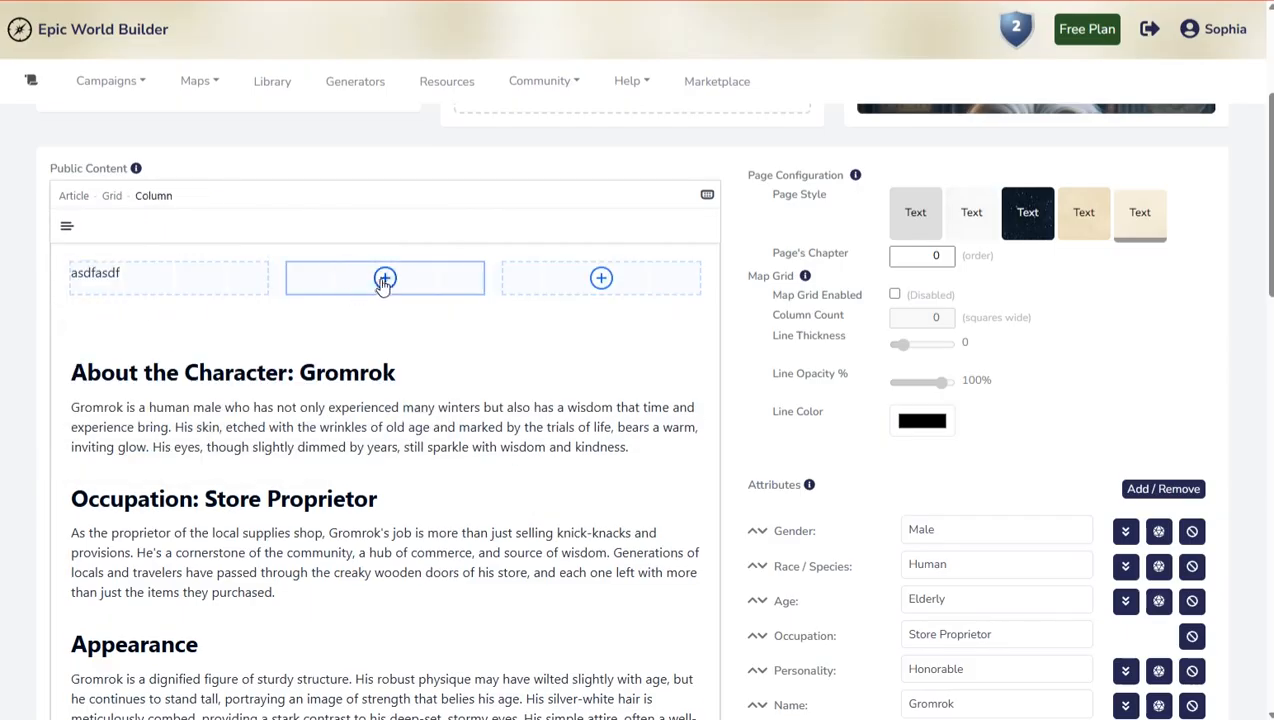
left_click(386, 278)
left_click(329, 336)
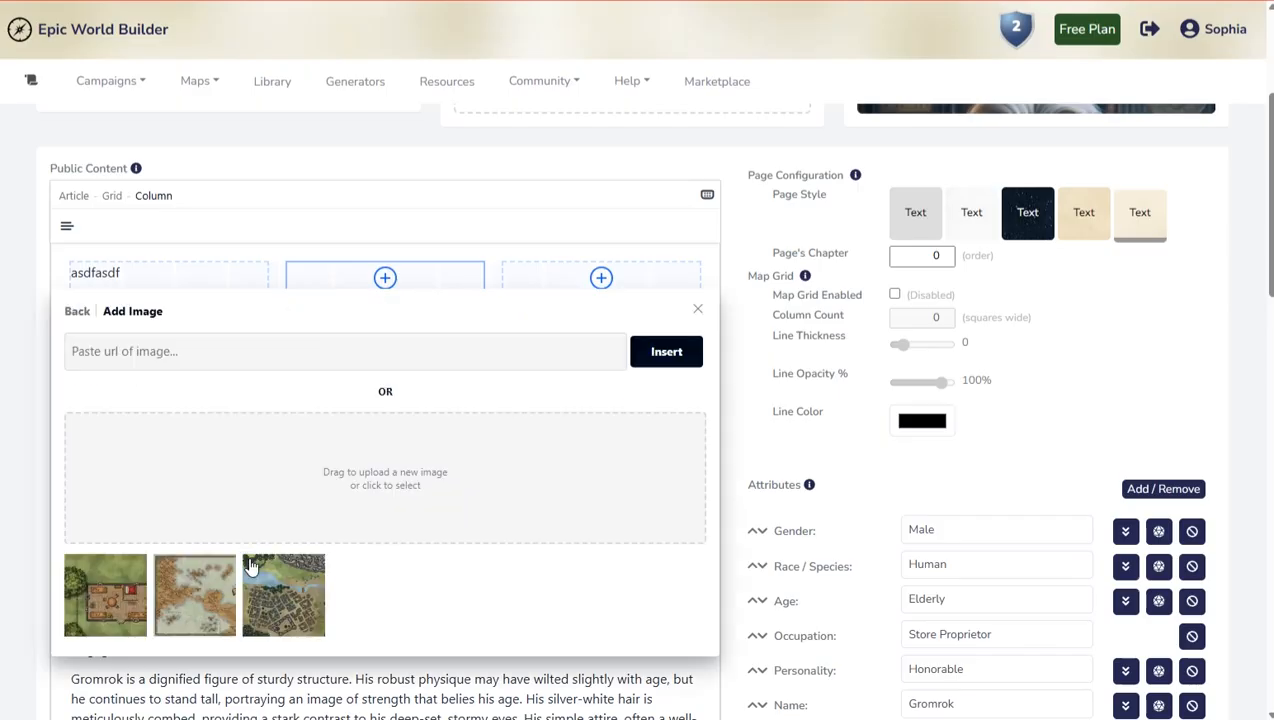
left_click(180, 588)
Step: Add a code block containing "asdfsdf" to the grid's third column
left_click(600, 318)
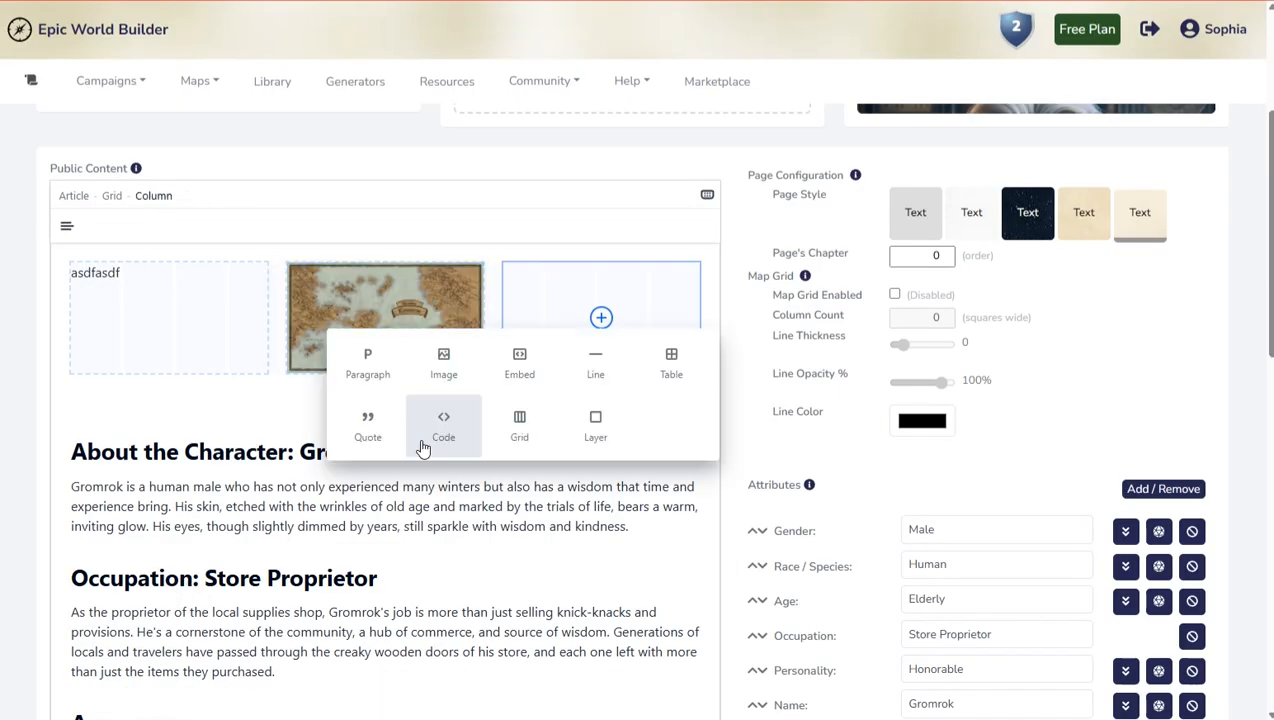
left_click(447, 438)
type("asdfsdf")
left_click(540, 441)
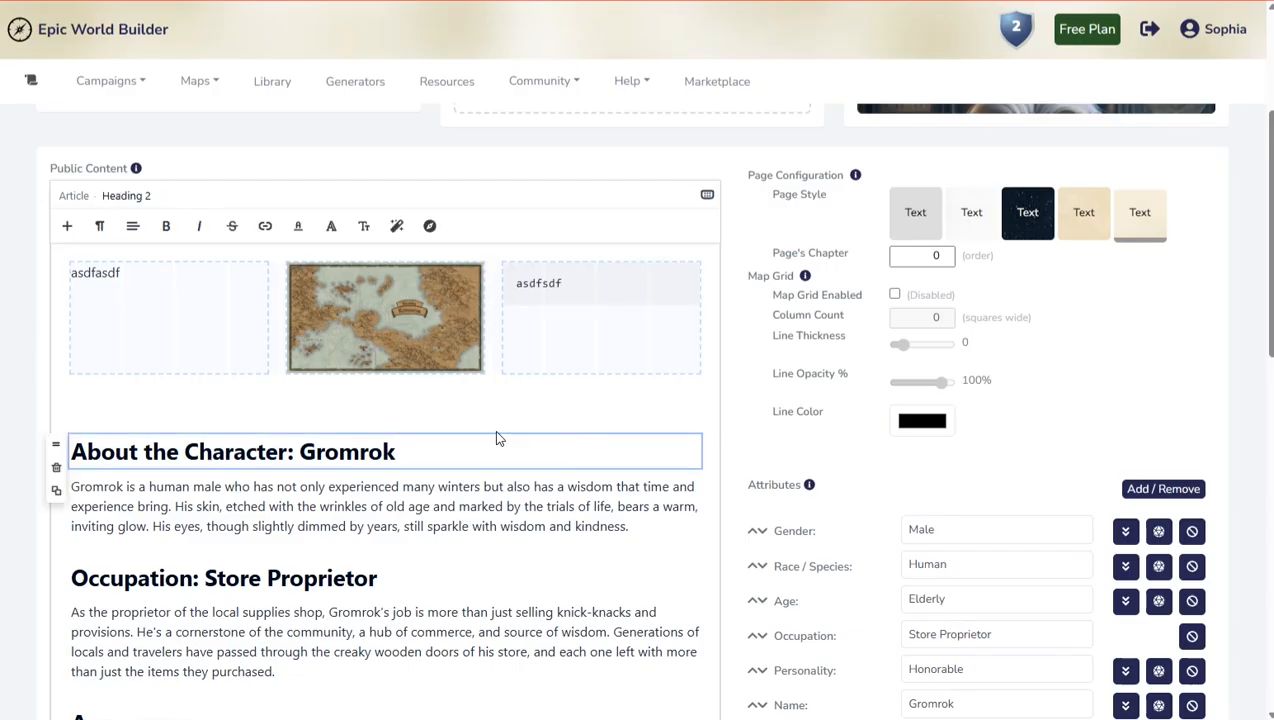
Step: Save Gromrok's page and look over the new grid on the published page
scroll(990, 276, "up", 3)
left_click(1110, 135)
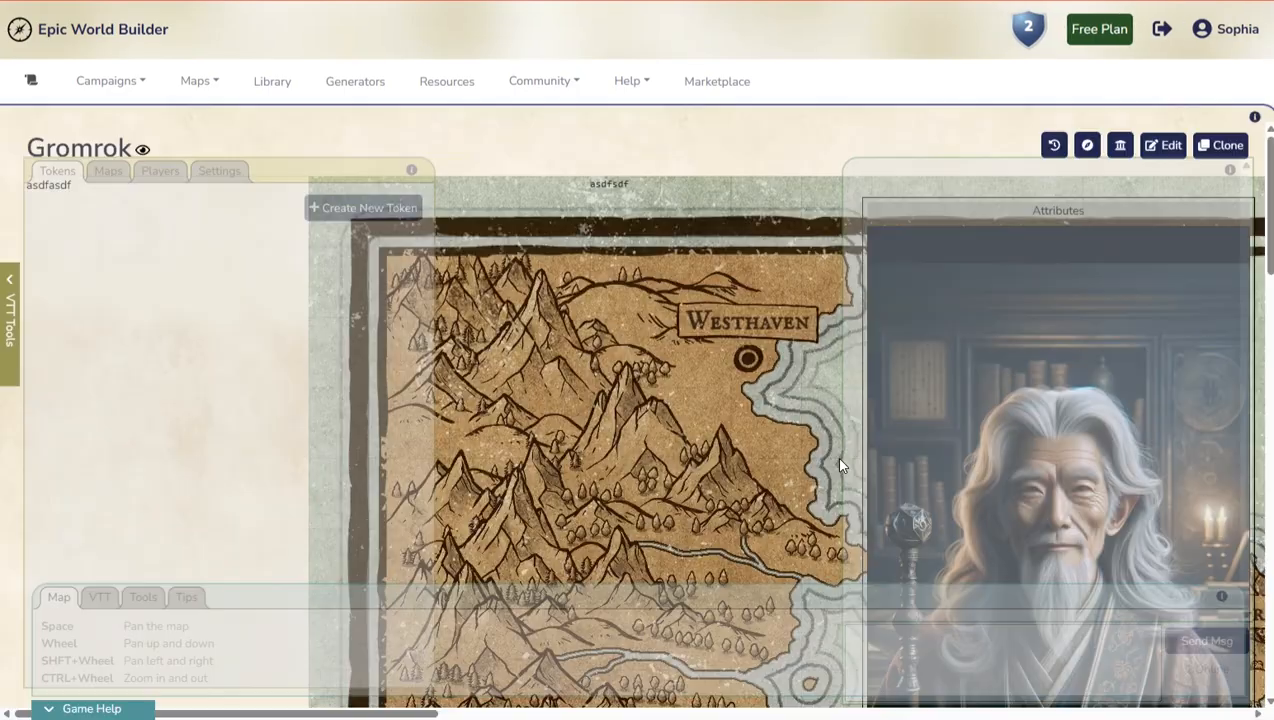
scroll(555, 456, "down", 2)
scroll(555, 456, "up", 2)
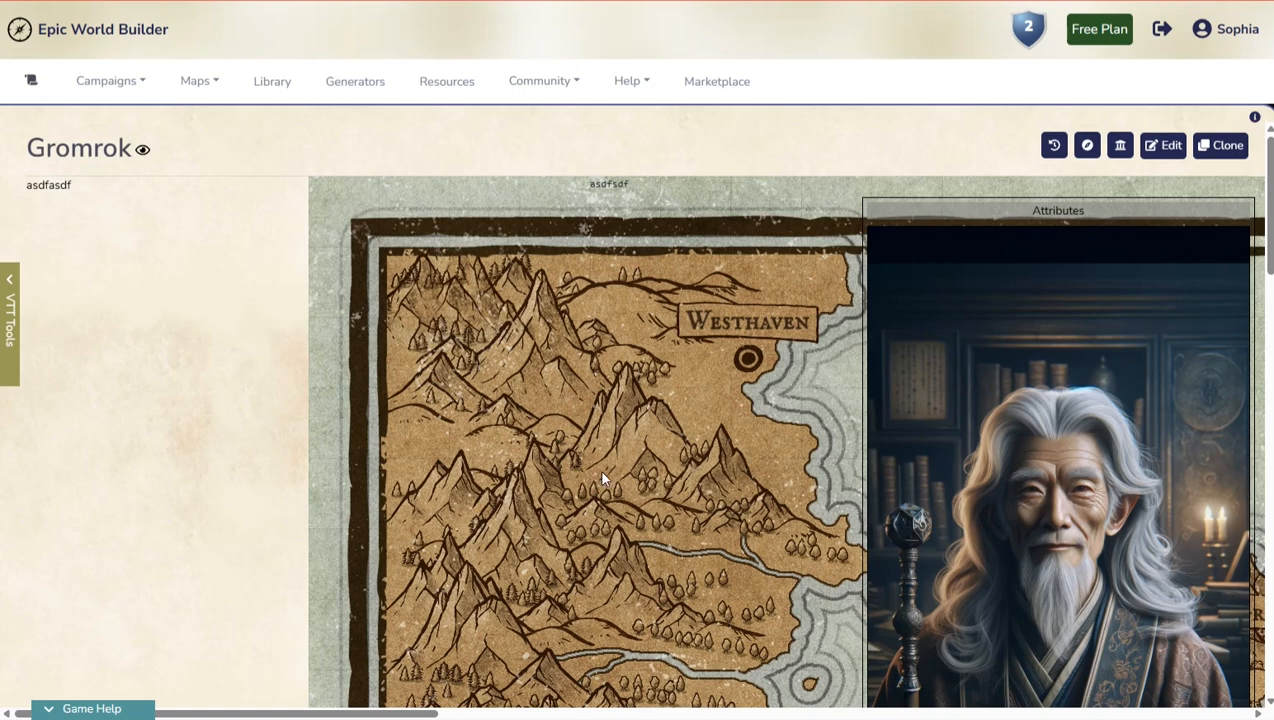
Step: Reopen Gromrok's page for editing and show the public content's HTML source
left_click(1166, 145)
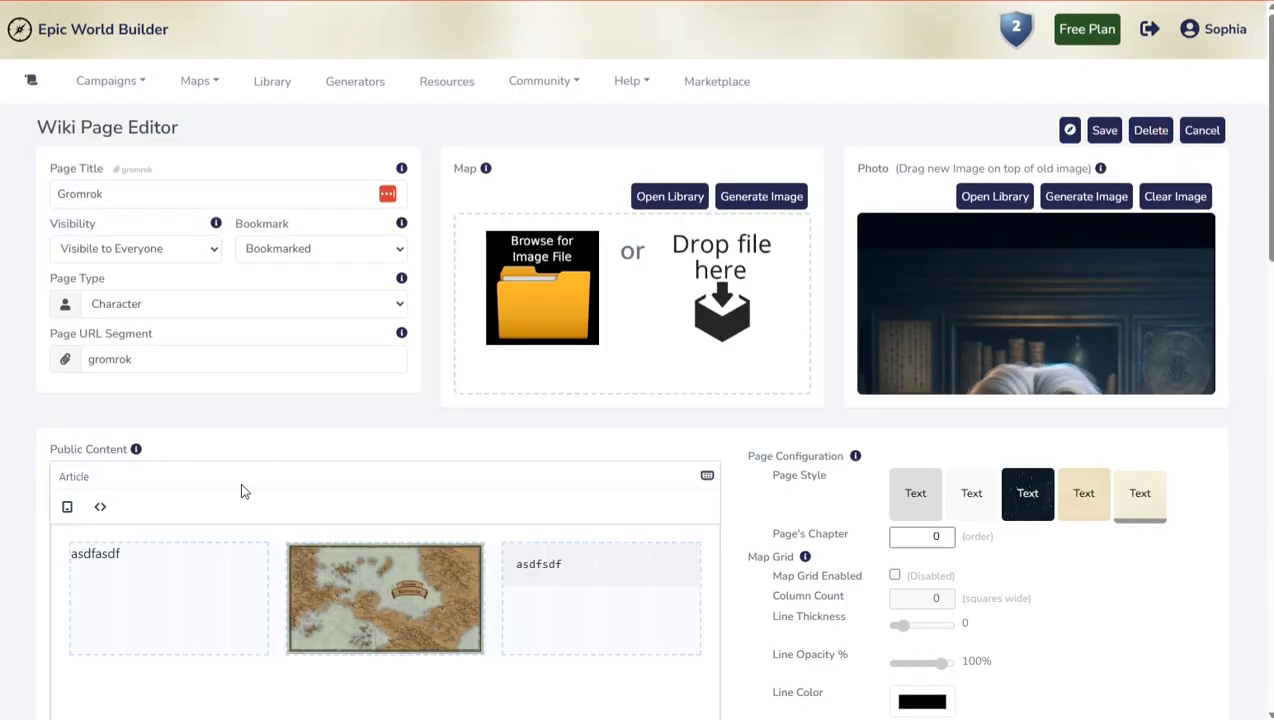
scroll(362, 590, "down", 2)
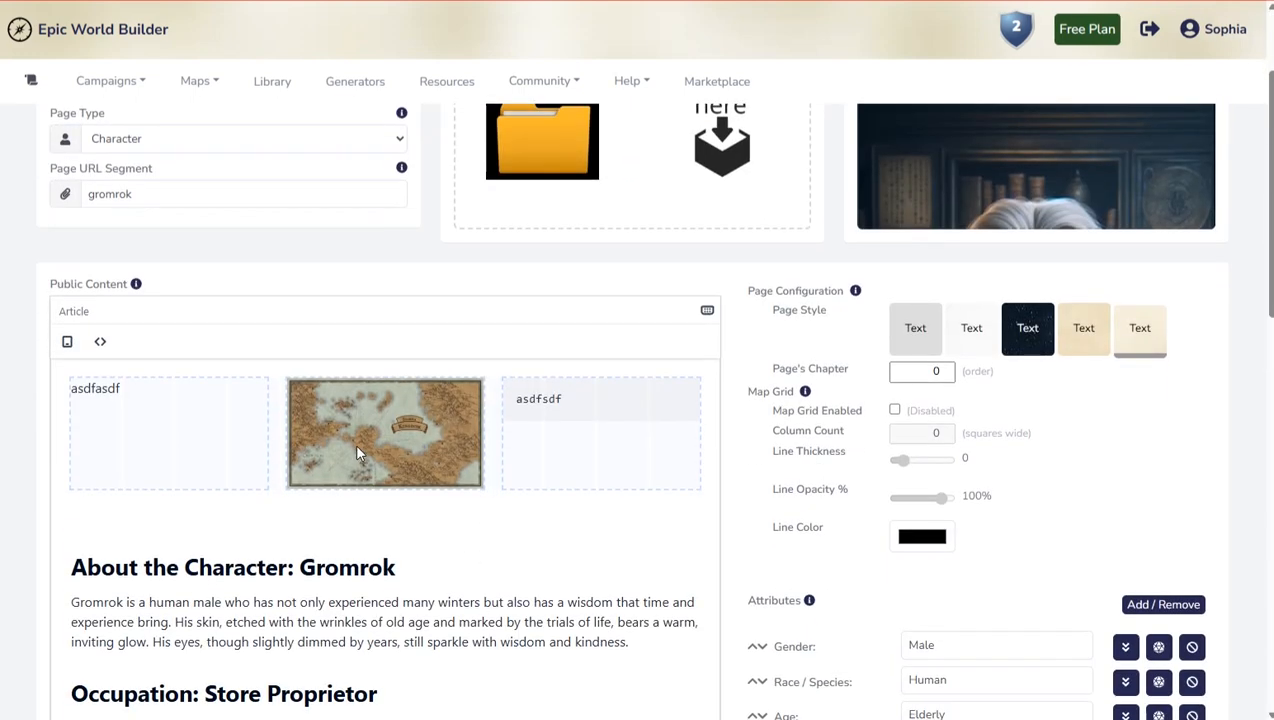
left_click(100, 341)
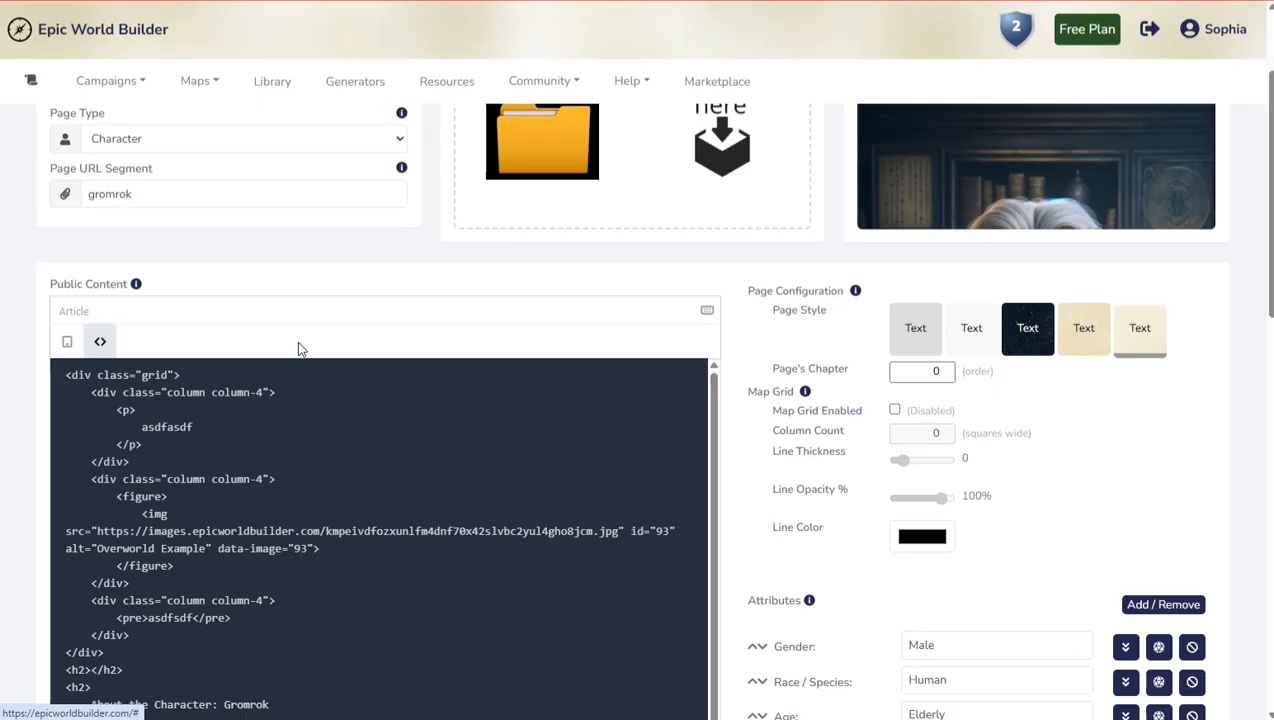
Step: Add the attribute width="100px" to the "Overworld Example" image tag in the grid's second column
left_click(313, 548)
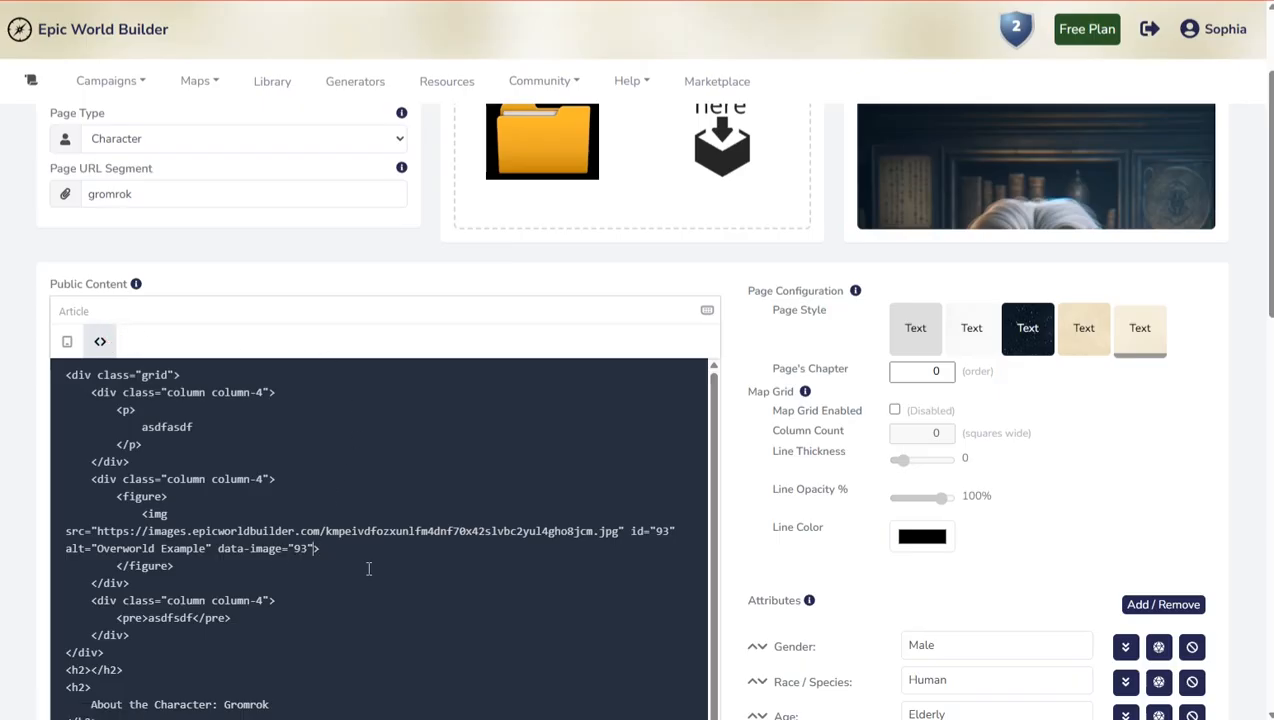
type("wi")
type("dth=\"\"")
type("100px")
left_click_drag(199, 567, 176, 567)
key("ctrl+c")
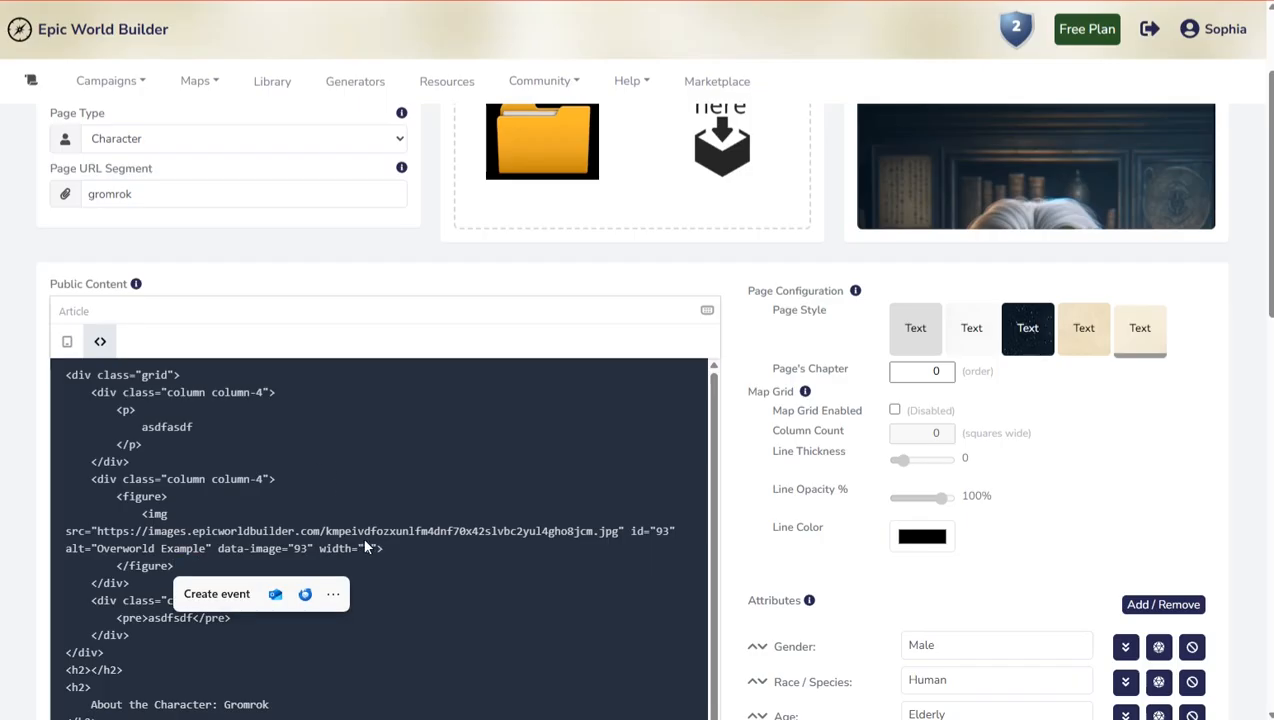
left_click(371, 556)
key("ctrl+v")
scroll(1114, 211, "up", 3)
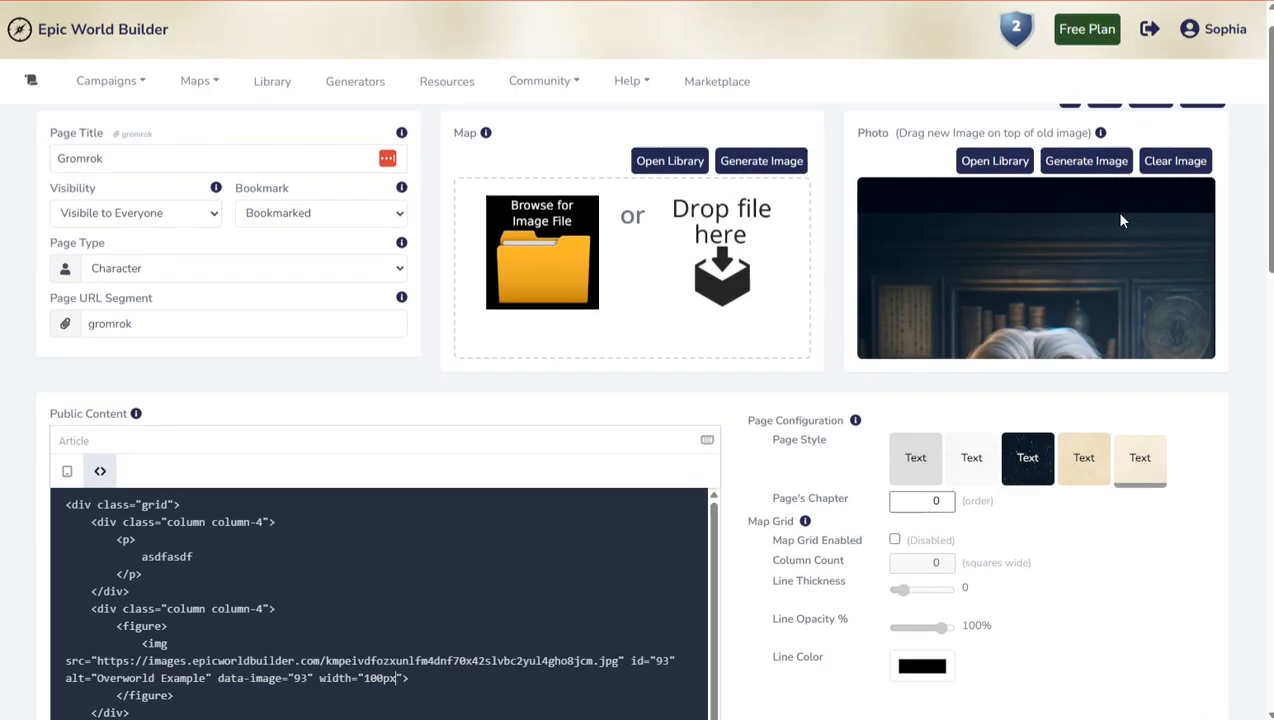
Step: Save the Gromrok page, then reopen it for editing from the published view
left_click(1117, 132)
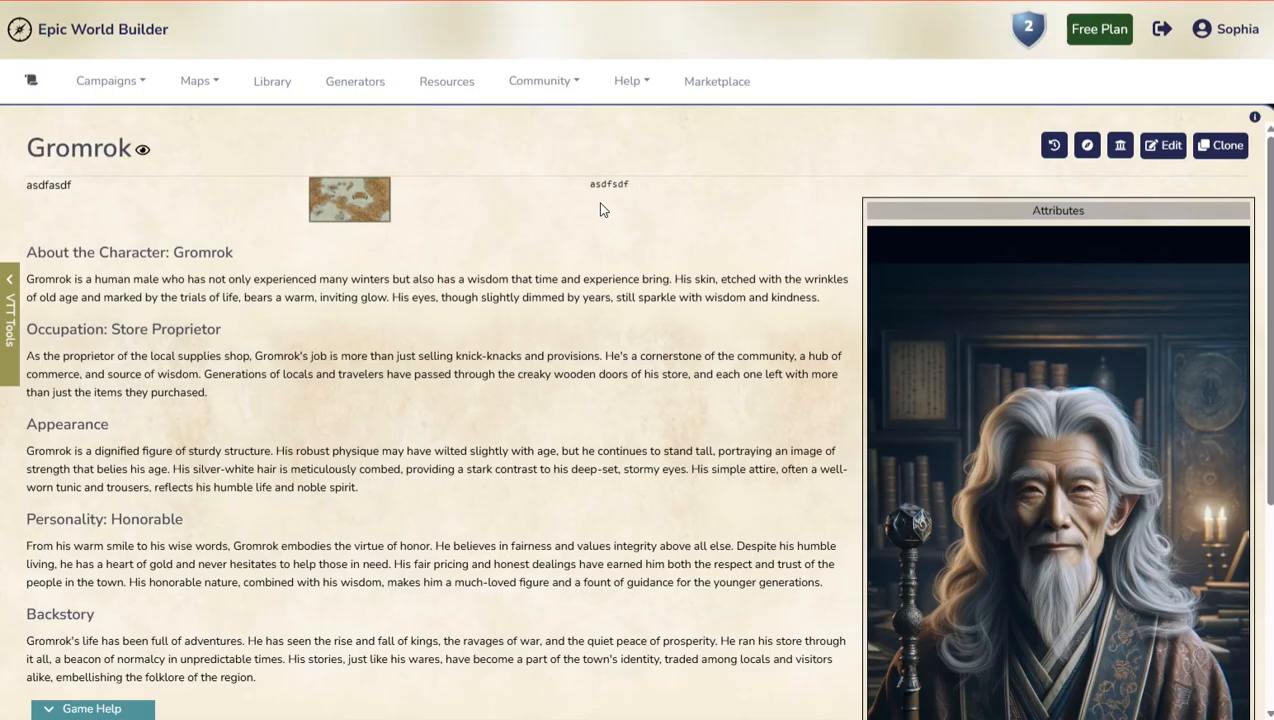
left_click_drag(629, 186, 585, 192)
left_click(644, 187)
left_click(1163, 145)
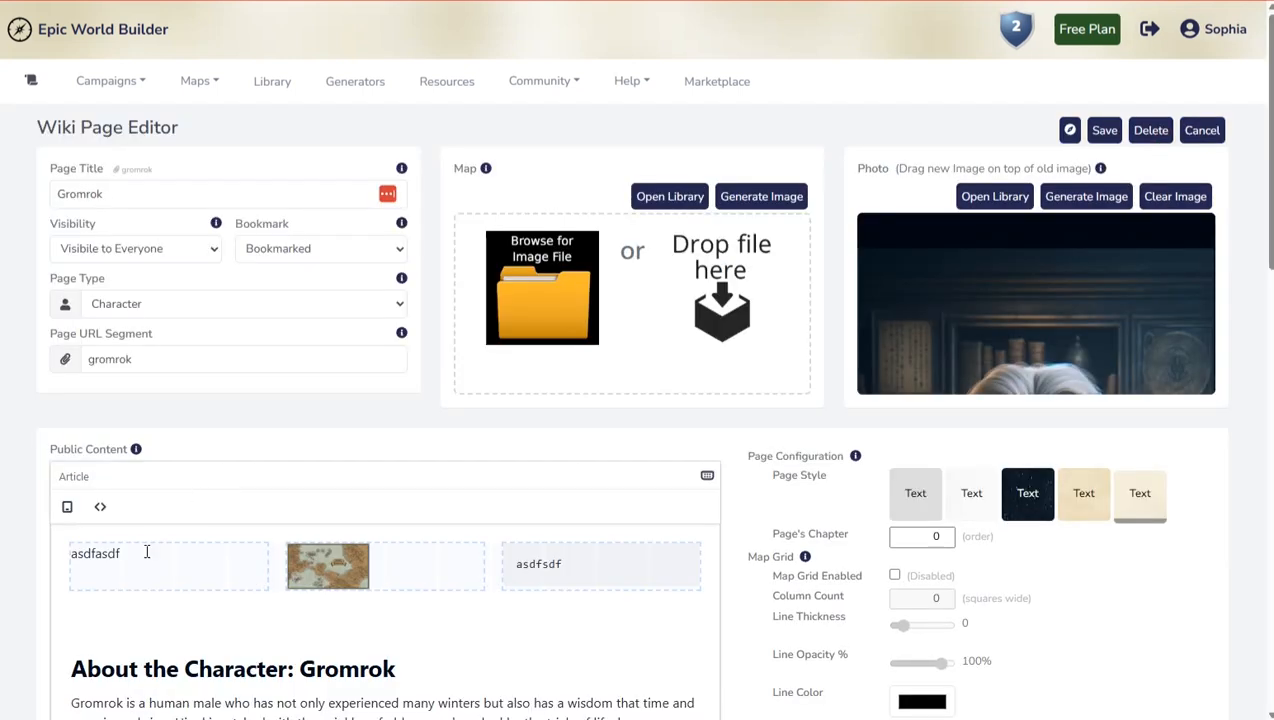
Step: Delete the three-column grid above the "About the Character: Gromrok" heading
left_click(156, 589)
scroll(190, 560, "down", 3)
left_click(292, 430)
left_click(176, 346)
left_click(174, 320)
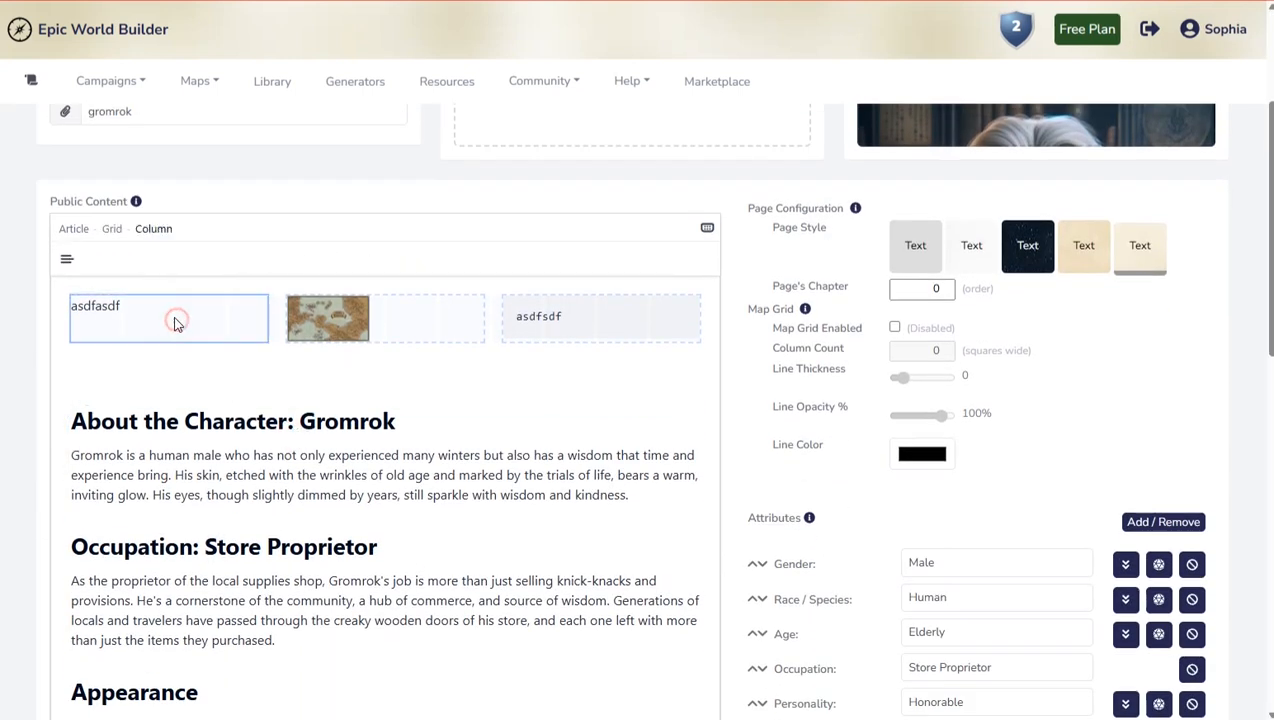
left_click(62, 316)
left_click(57, 328)
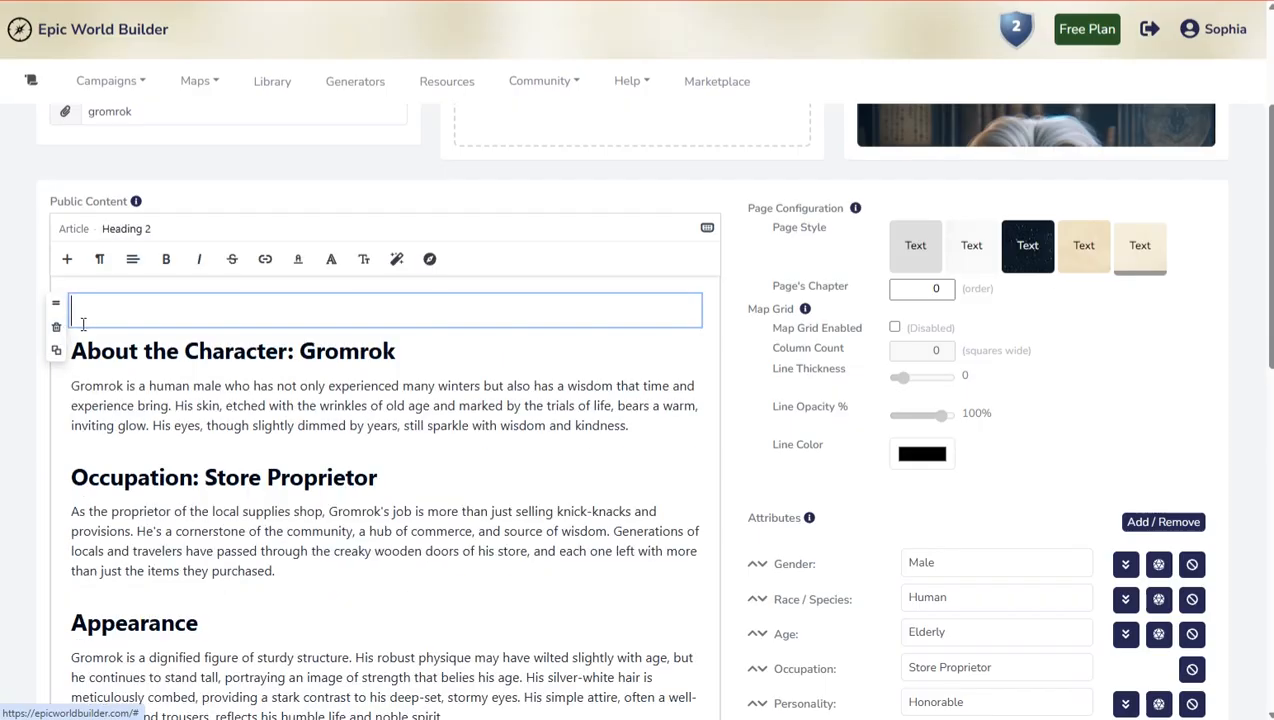
Step: In the first paragraph, make "Gromrok" bold, "human" italic and "male" struck through
double_click(93, 385)
left_click(166, 259)
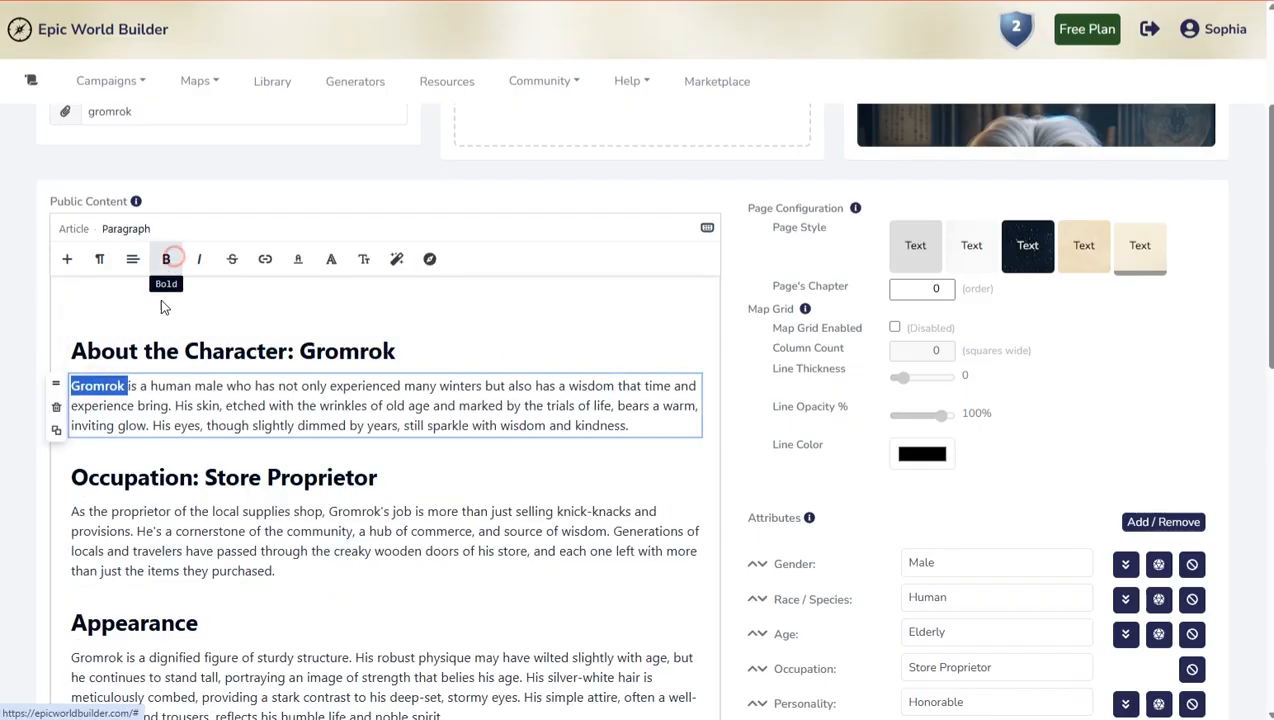
double_click(170, 385)
left_click(199, 259)
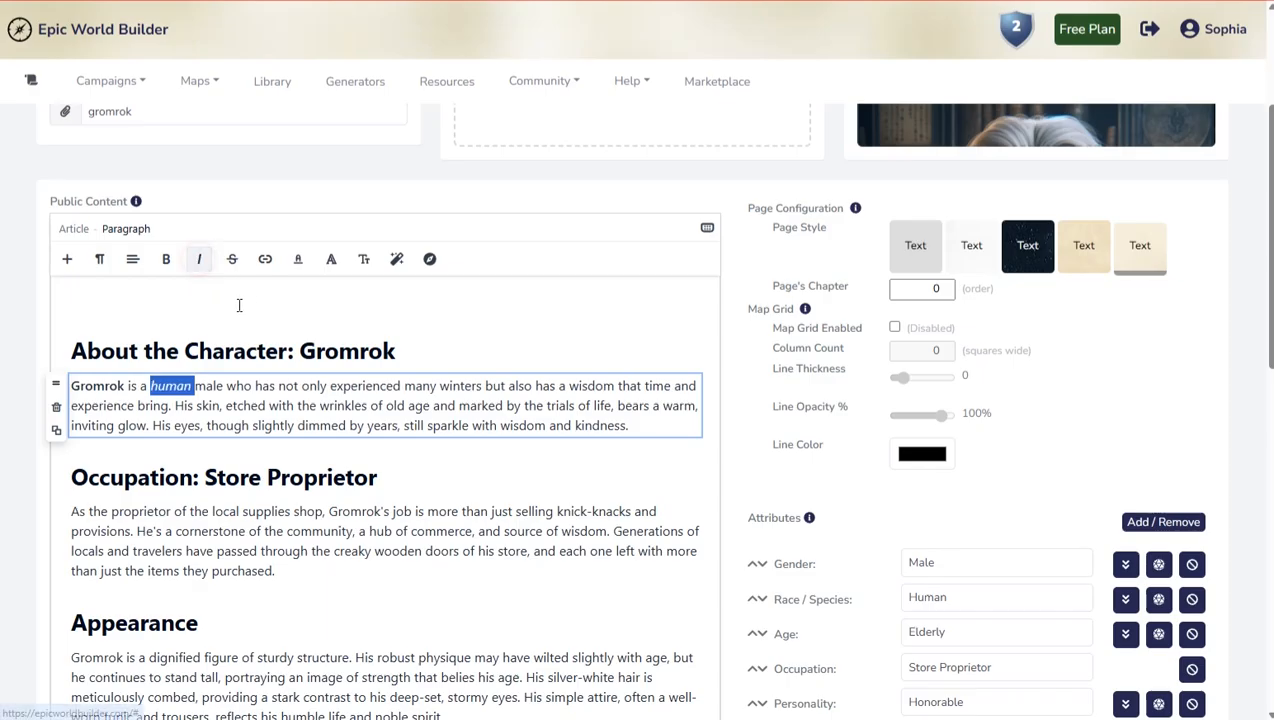
double_click(209, 385)
left_click(232, 259)
left_click(294, 405)
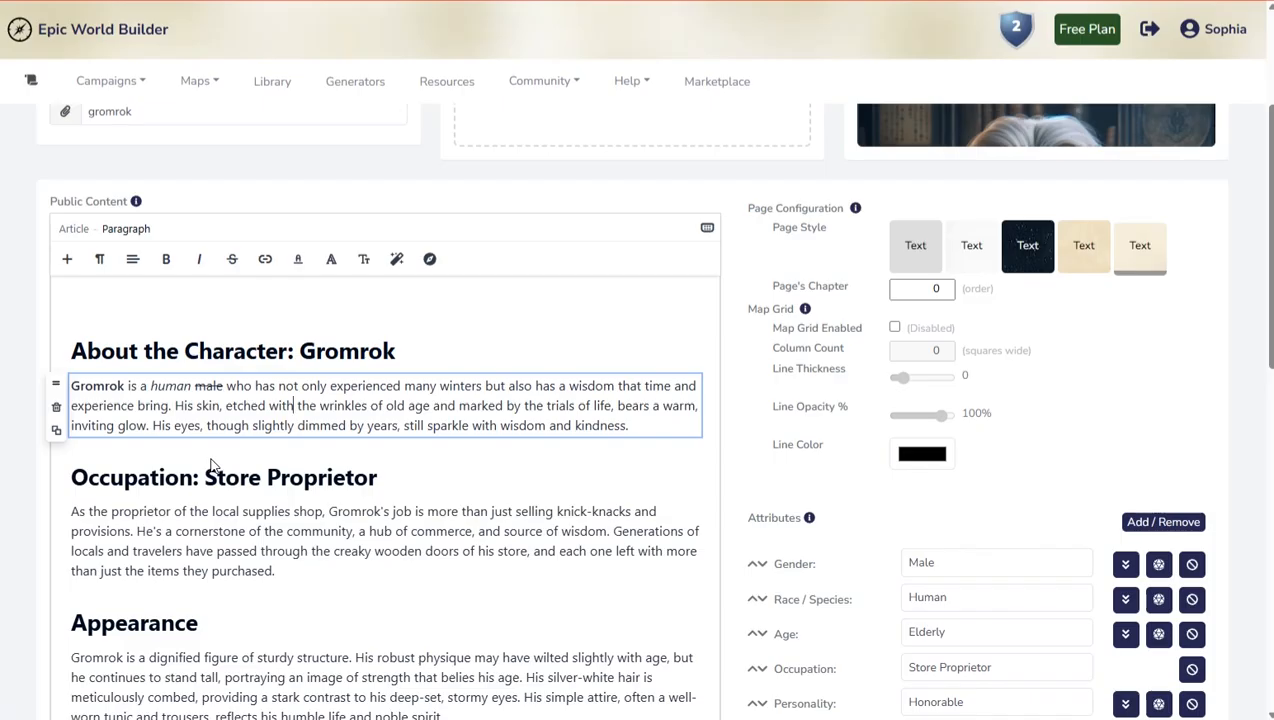
Step: Delete the empty heading at the start of the article and add "He is from Ravenmore." to the end of the first paragraph
left_click(146, 316)
left_click(56, 318)
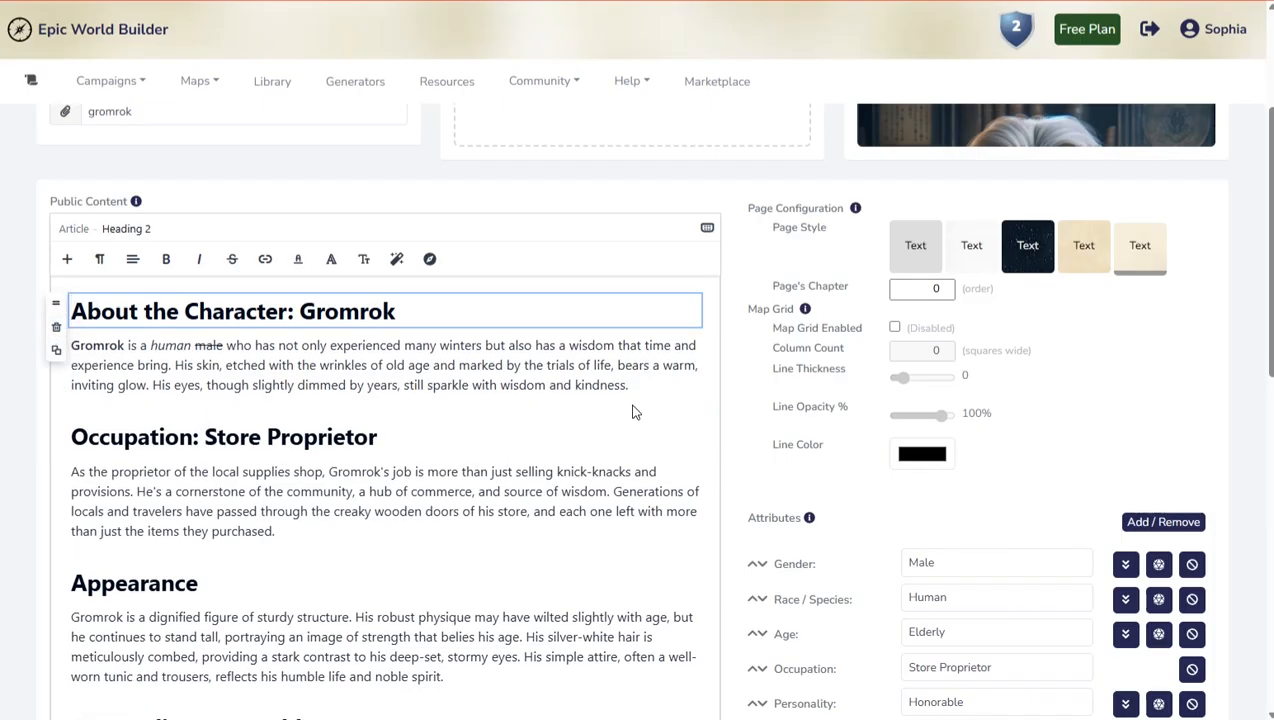
scroll(632, 394, "down", 1)
left_click(632, 305)
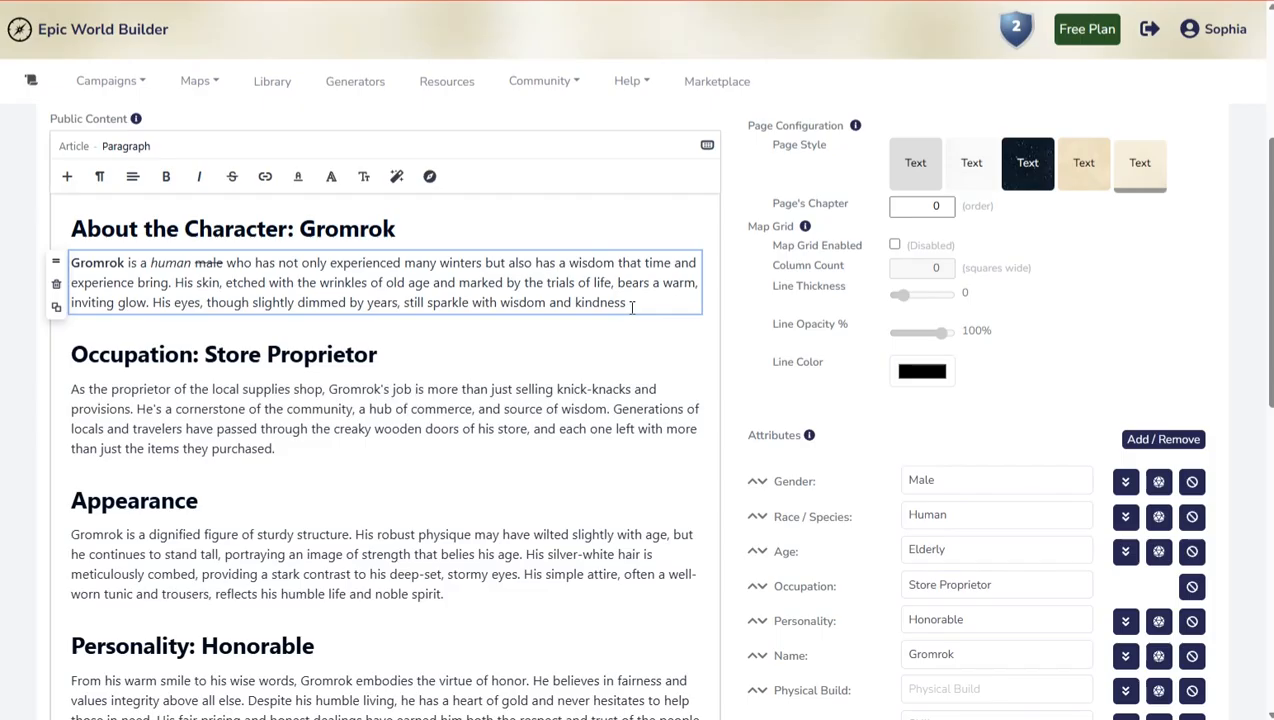
type("He is from Ravenmore.")
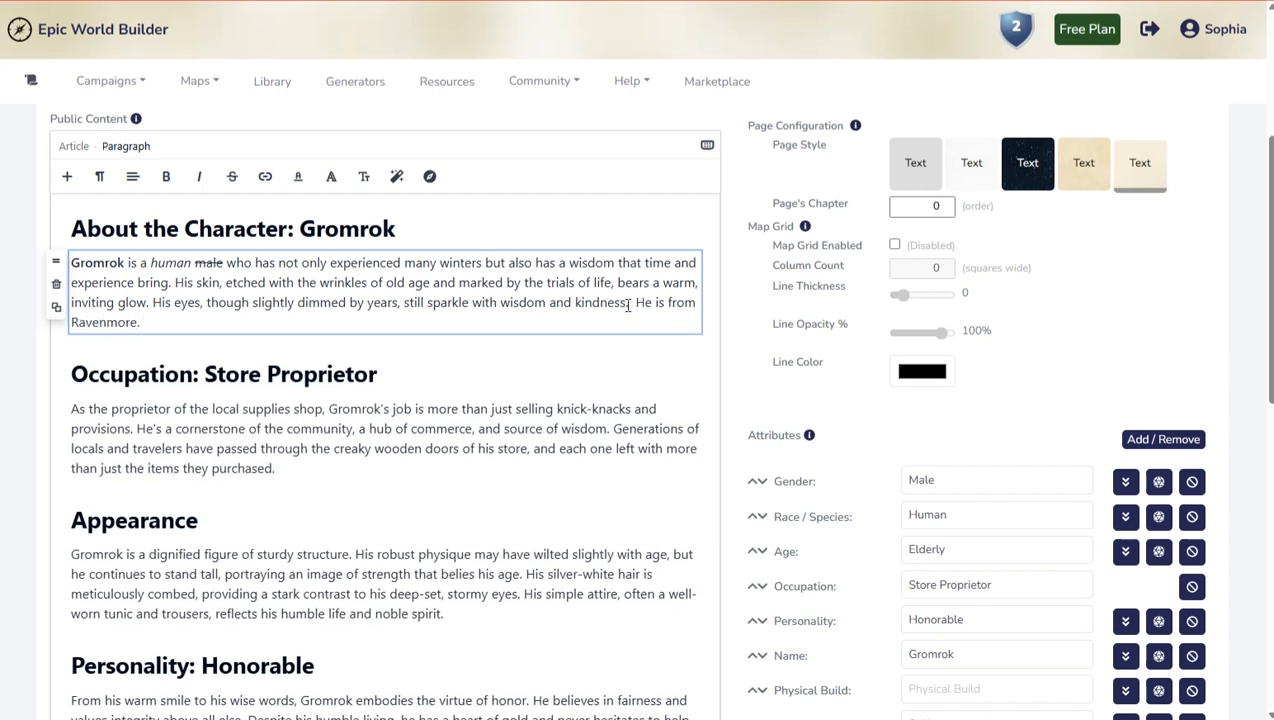
left_click(463, 412)
Step: Remove the bold from "Gromrok", the strikethrough from "male" and the italics from "human" in the first paragraph
scroll(302, 349, "up", 1)
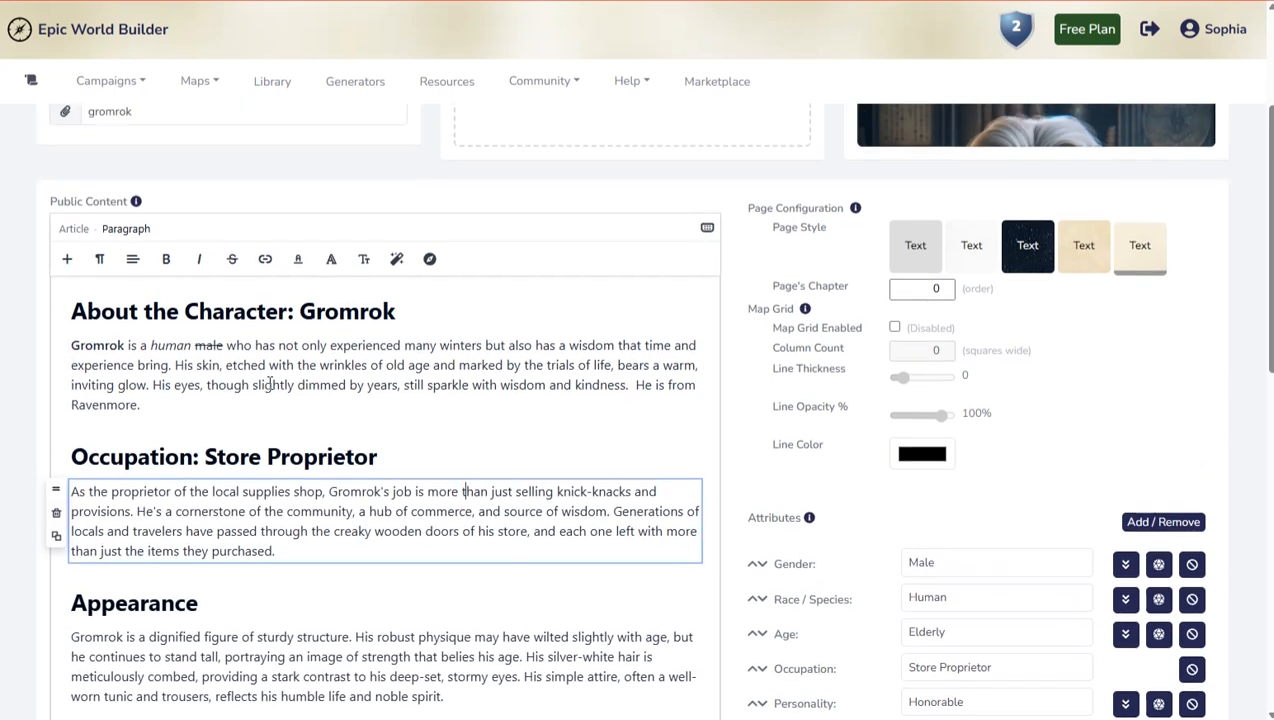
double_click(97, 345)
left_click(166, 259)
double_click(207, 345)
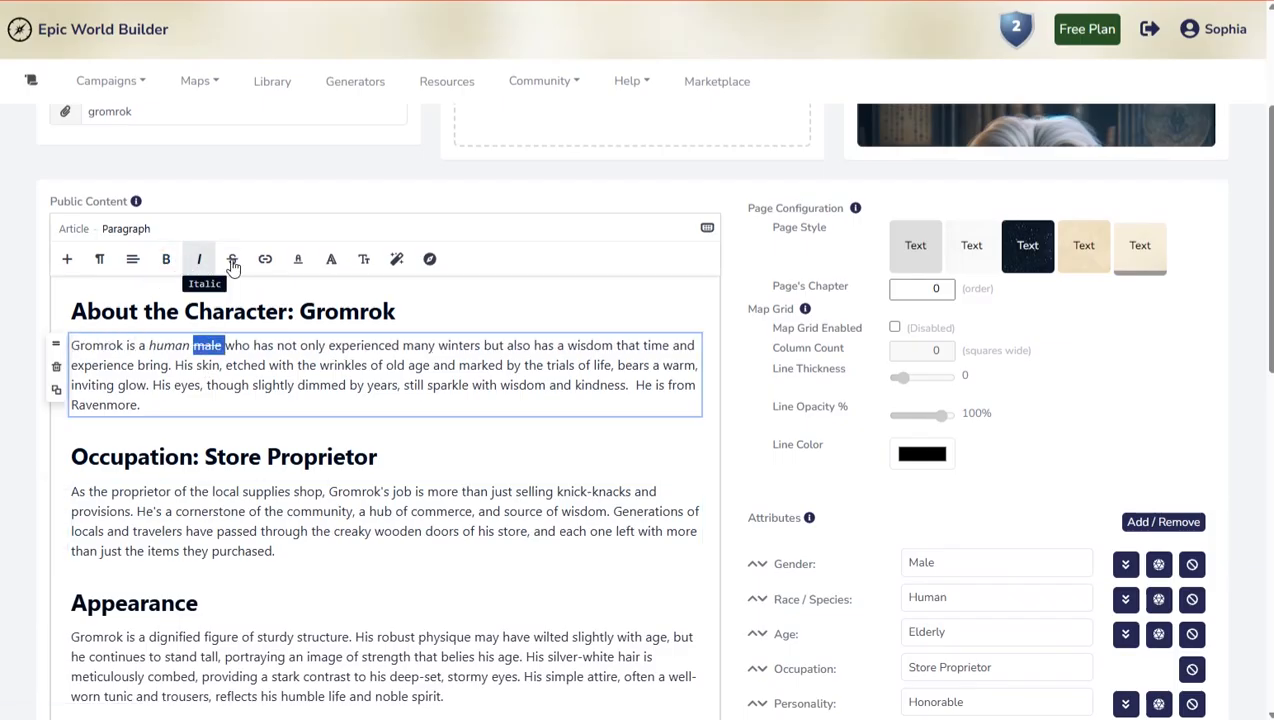
left_click(234, 259)
double_click(170, 345)
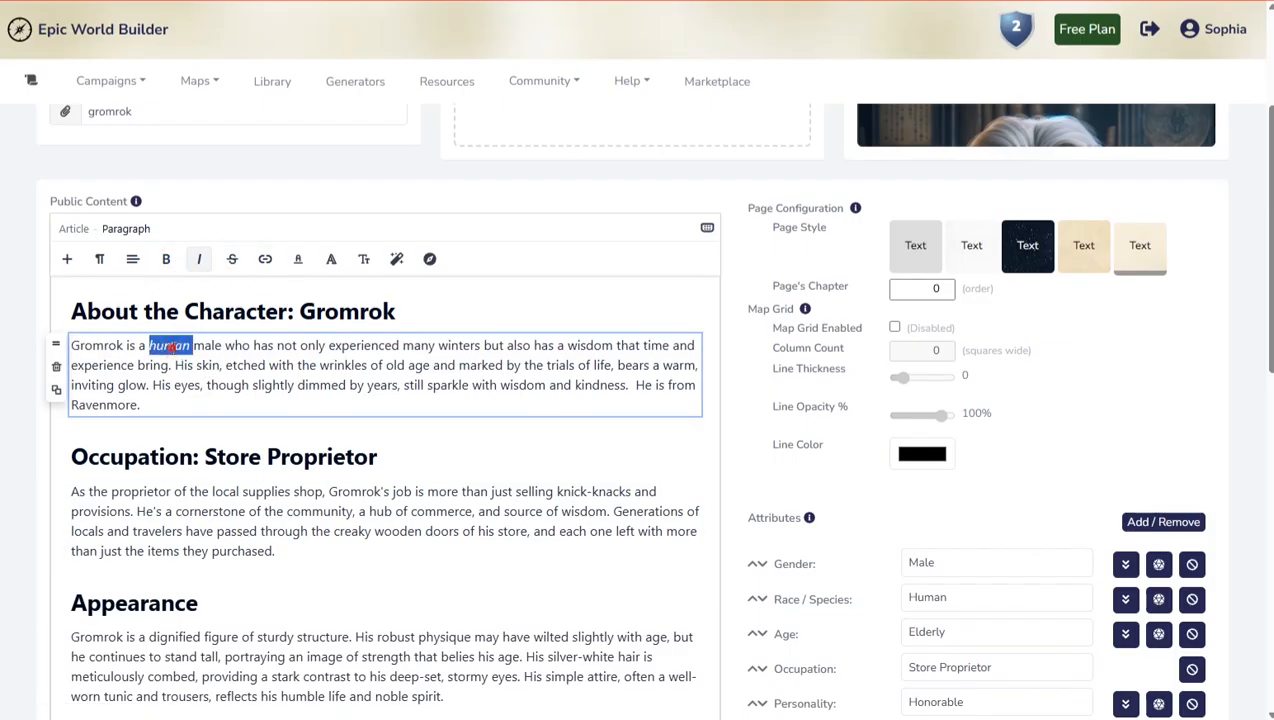
left_click(200, 261)
left_click(378, 411)
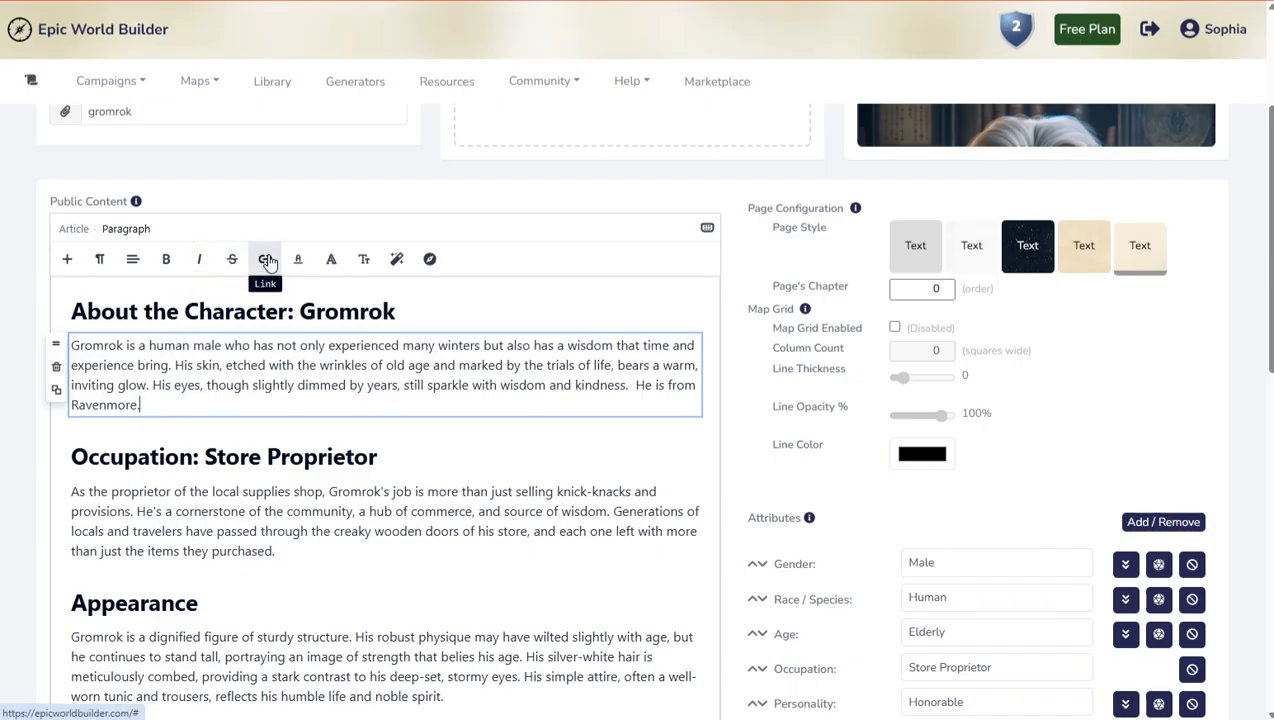
double_click(97, 402)
left_click(265, 259)
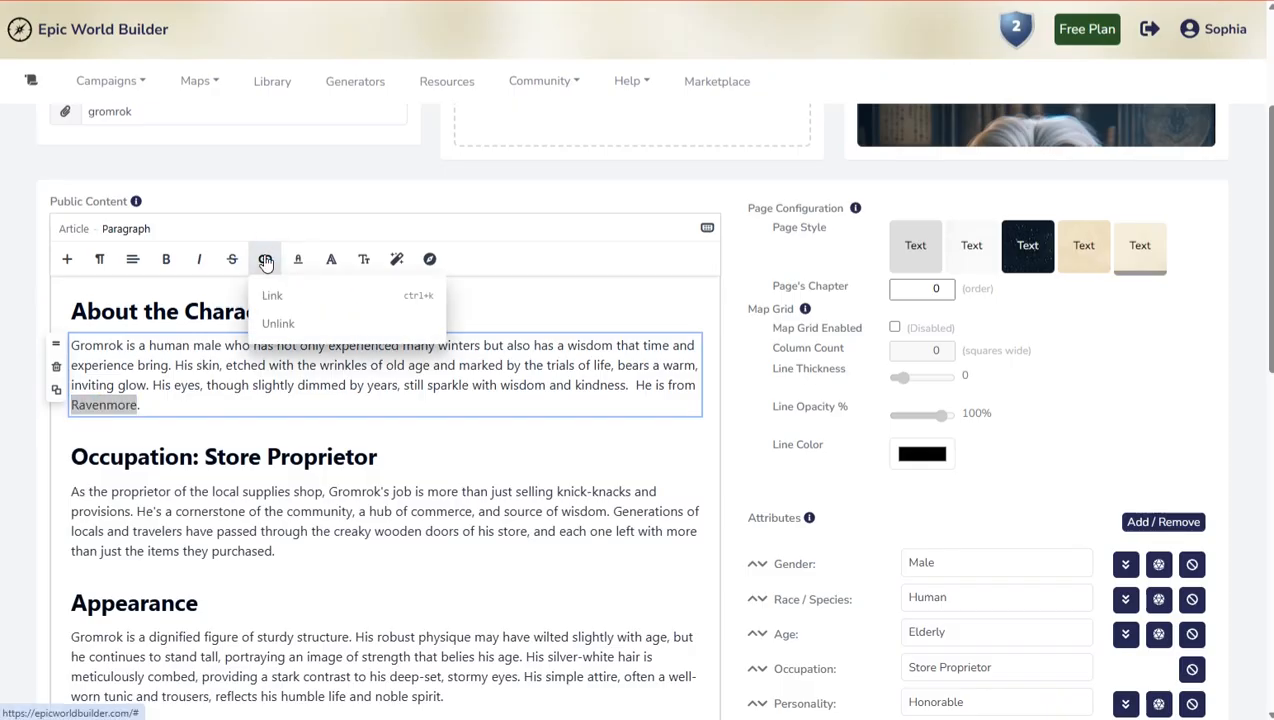
left_click(279, 296)
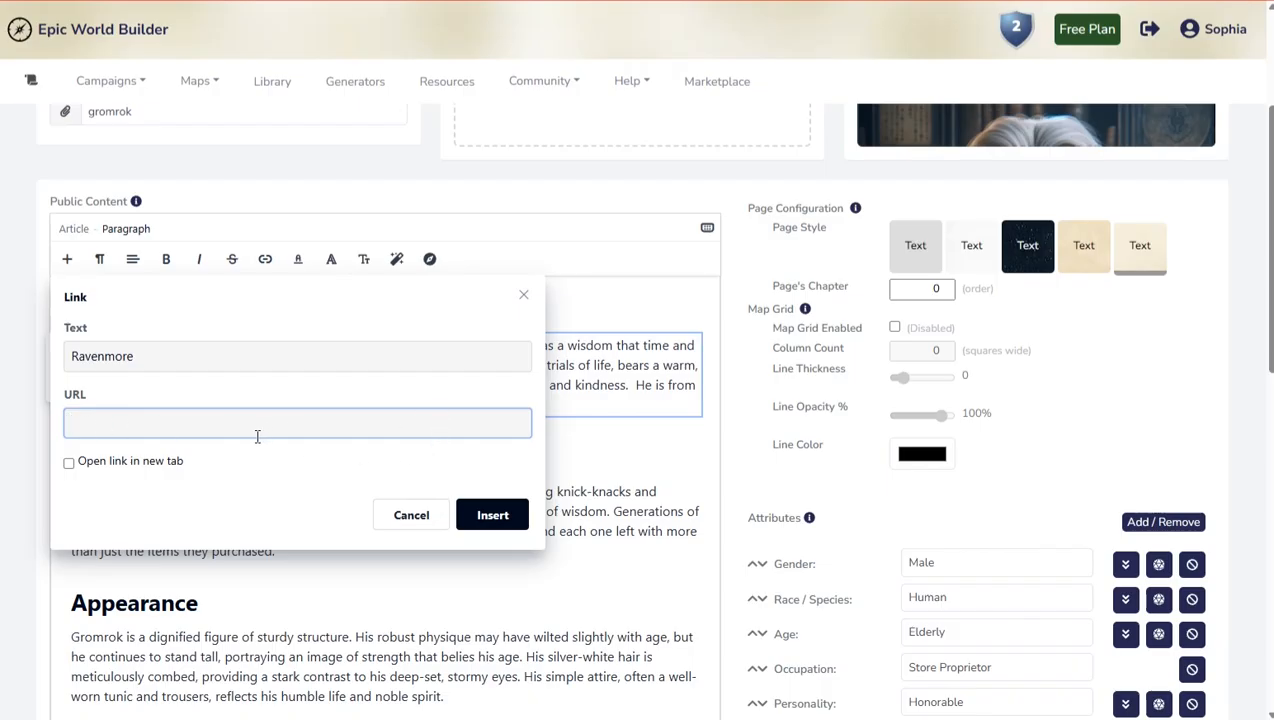
left_click(411, 515)
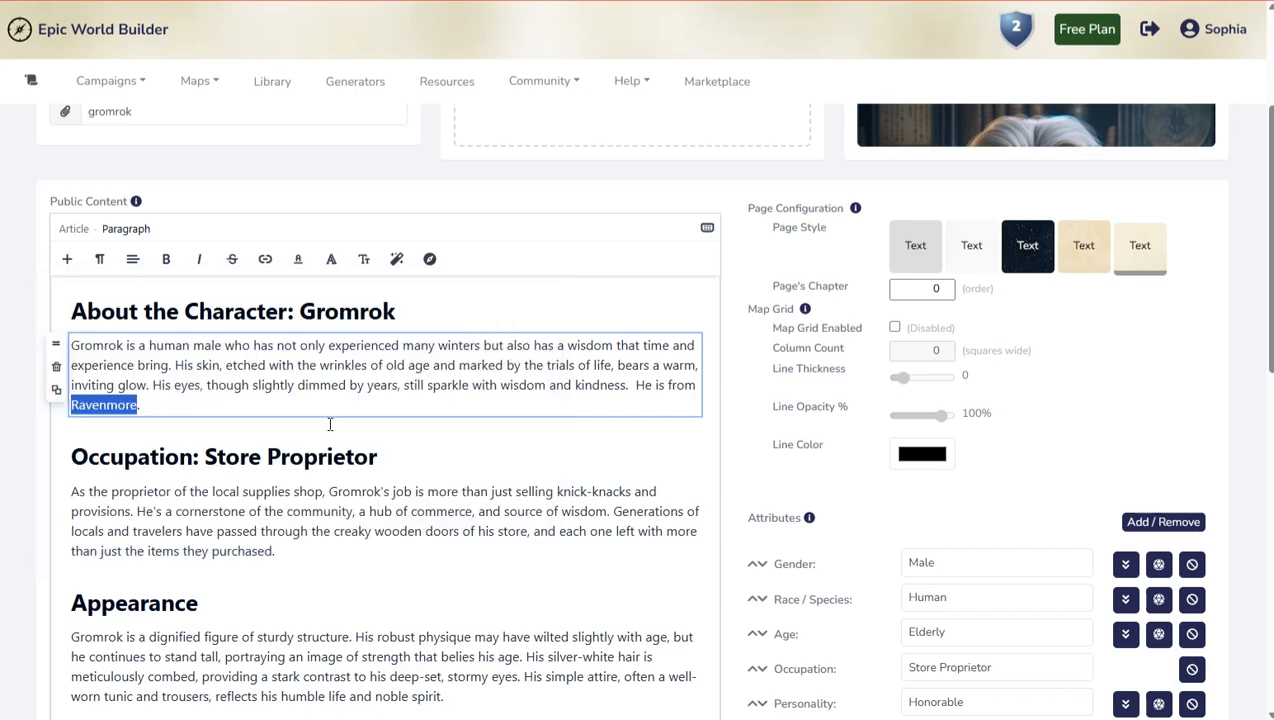
Step: Link the word "Ravenmore" in the first paragraph to the Ravenmore campaign page and save the page
left_click(429, 261)
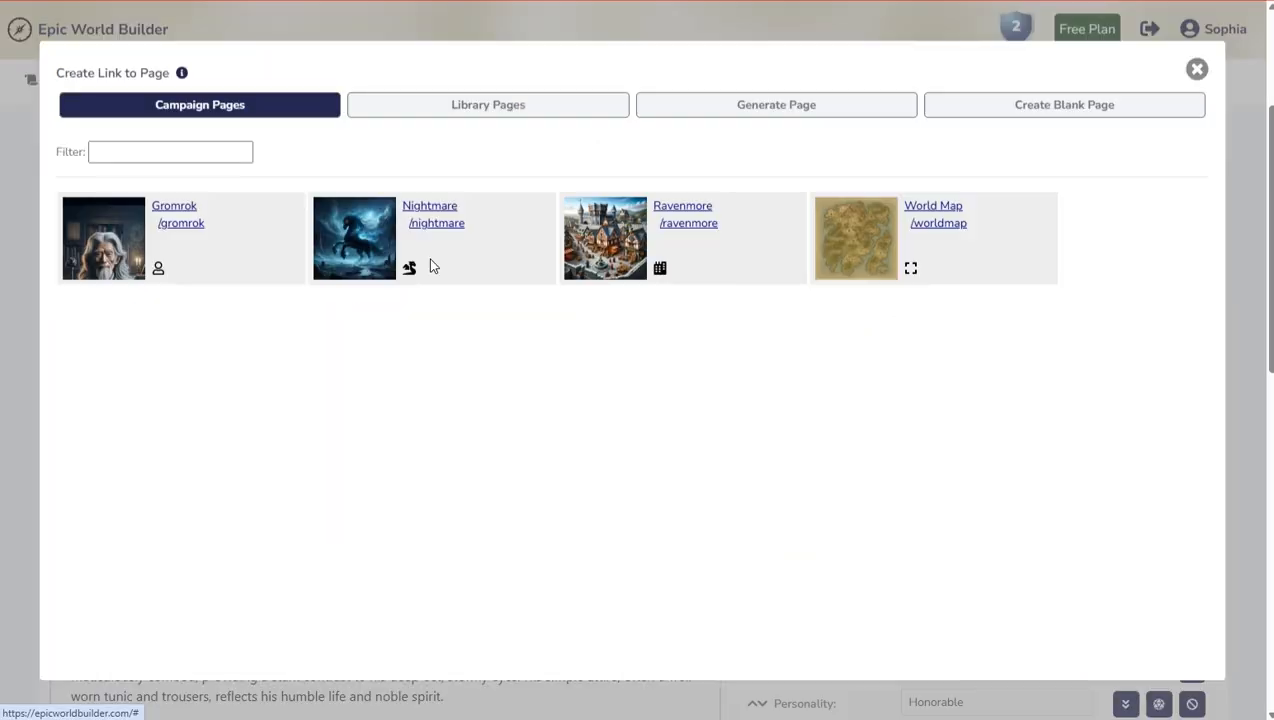
left_click(692, 248)
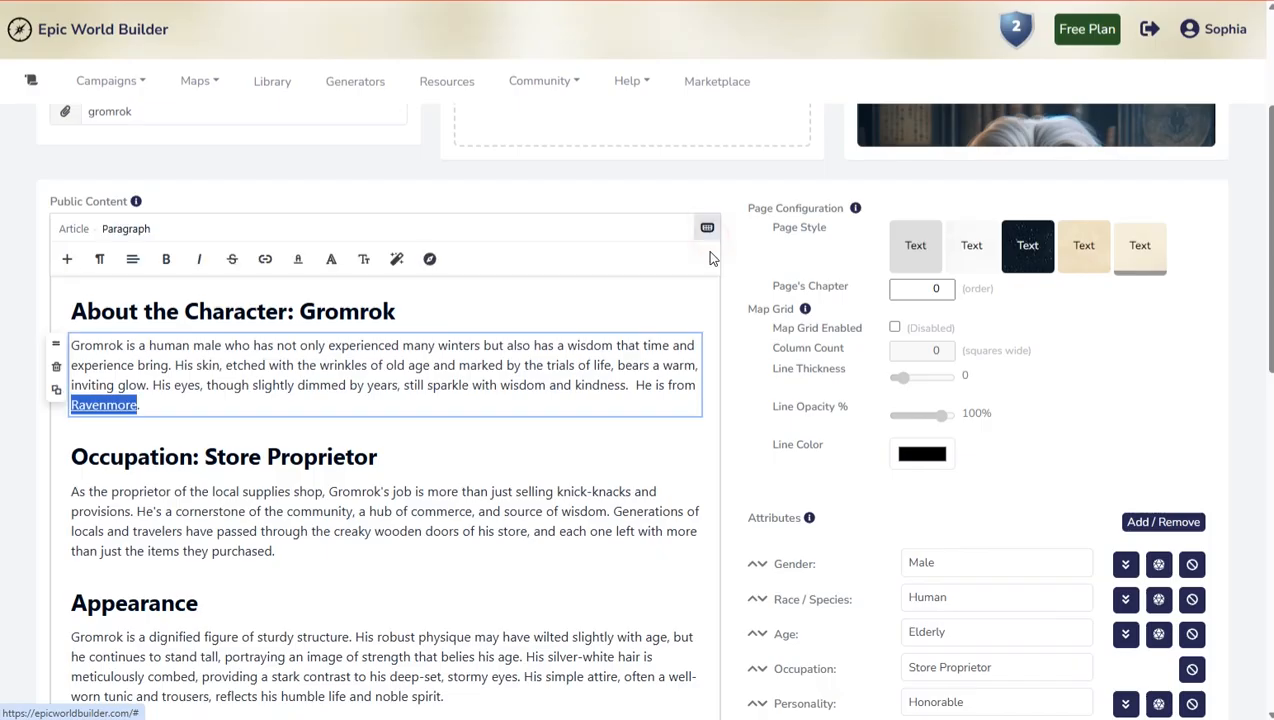
scroll(599, 441, "up", 3)
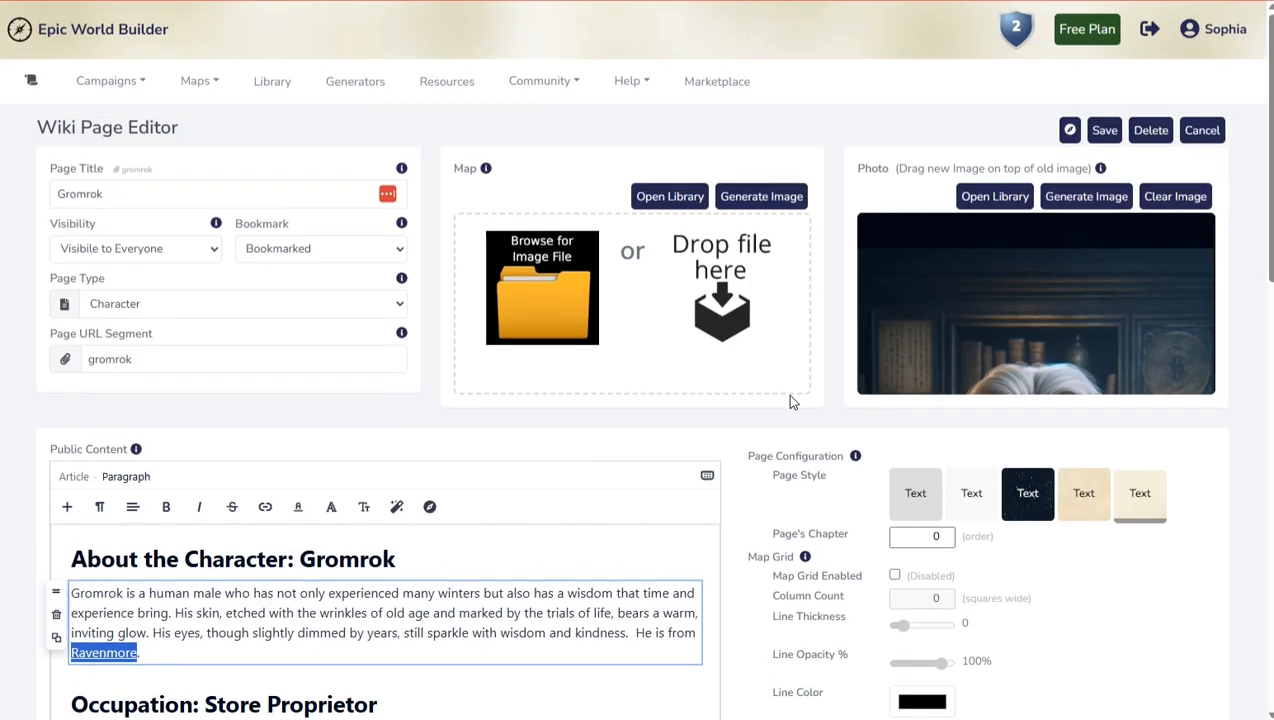
left_click(1105, 129)
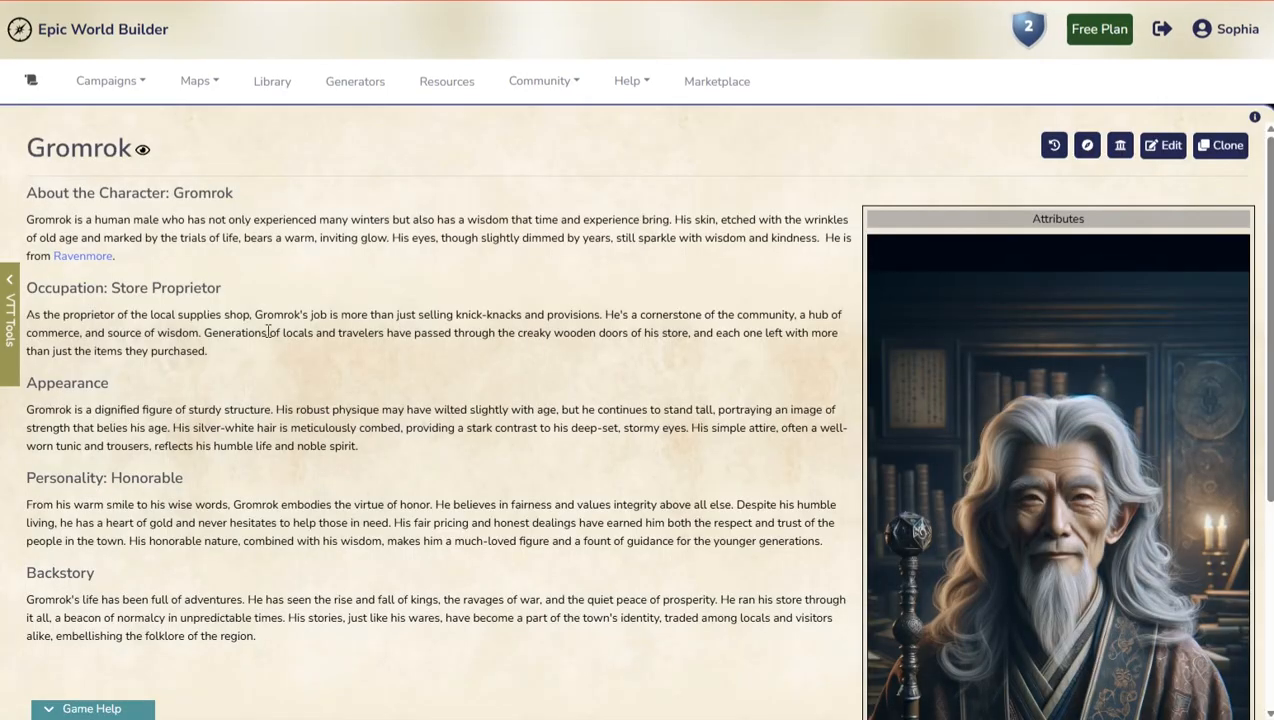
Step: Follow the Ravenmore link to view that page's map and content, then reopen Gromrok for editing from the campaign pages
left_click(83, 257)
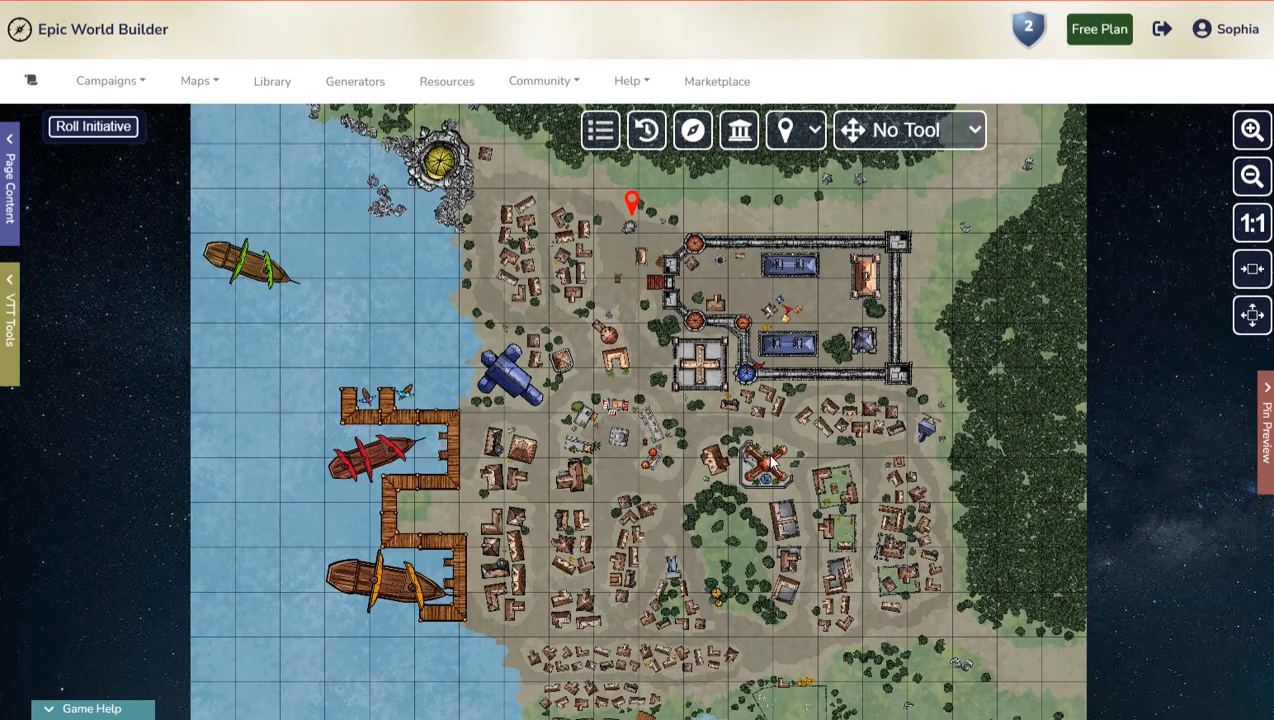
left_click(9, 185)
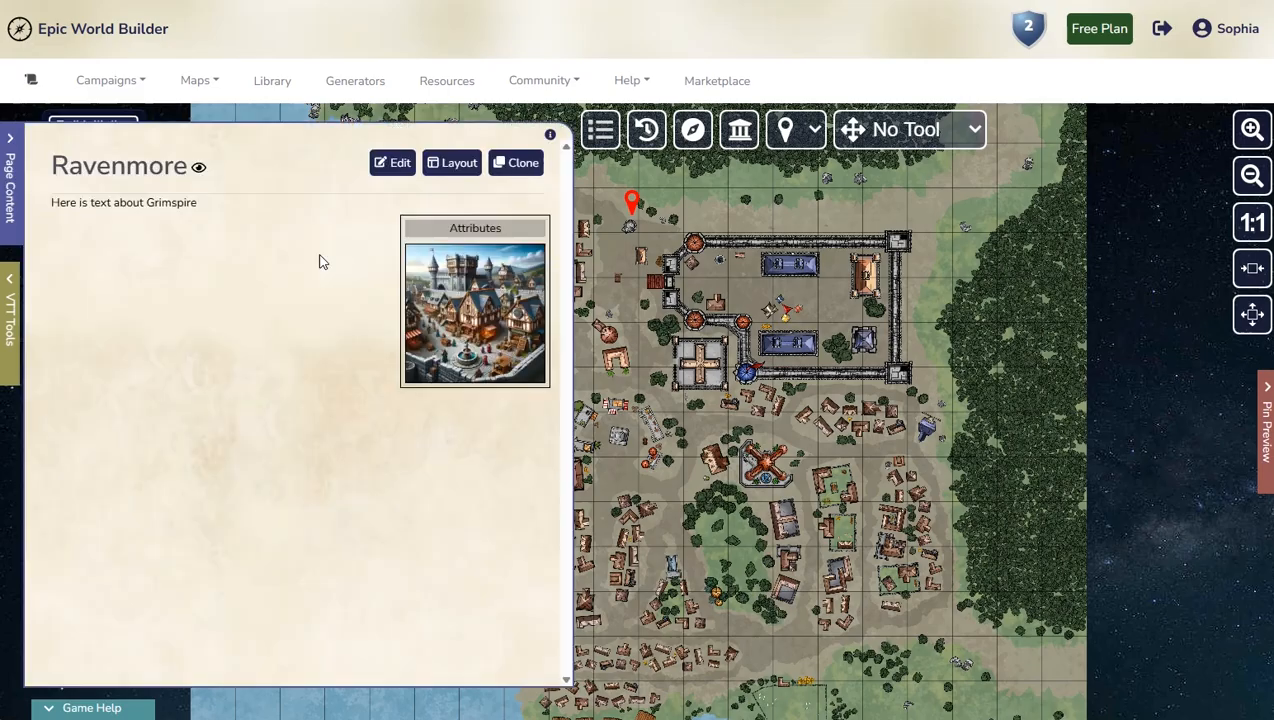
left_click(703, 131)
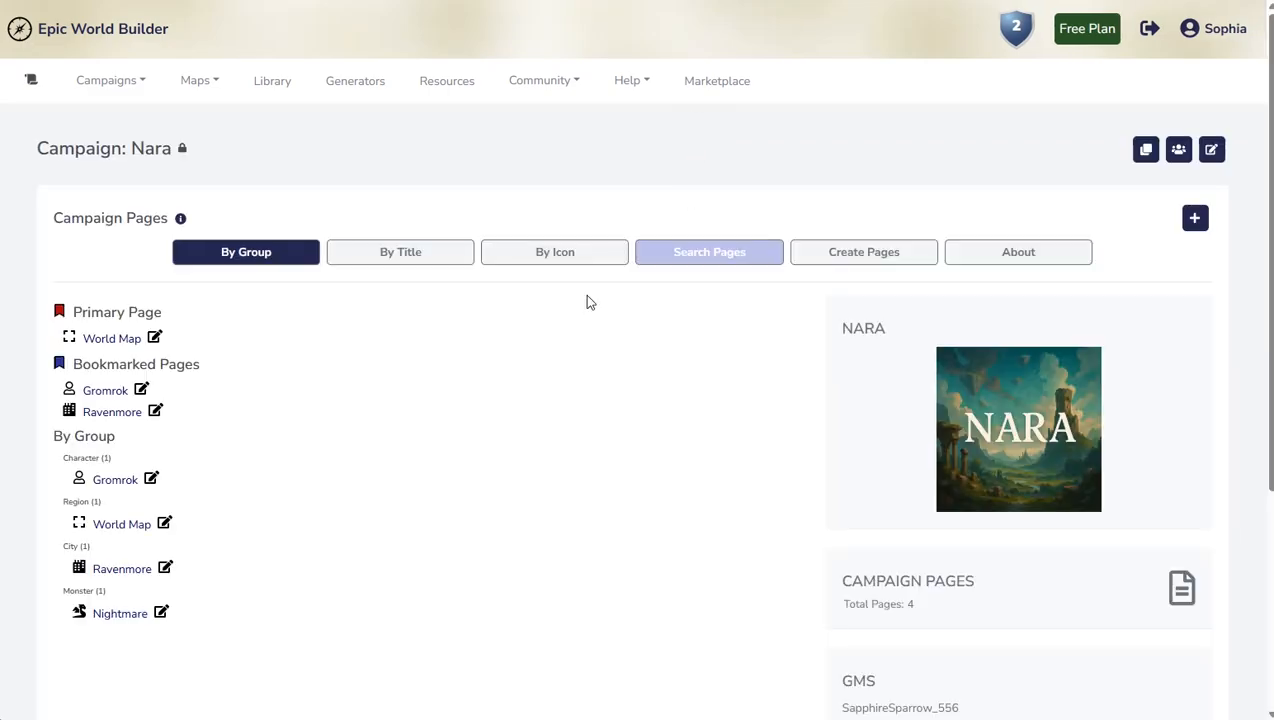
left_click(151, 480)
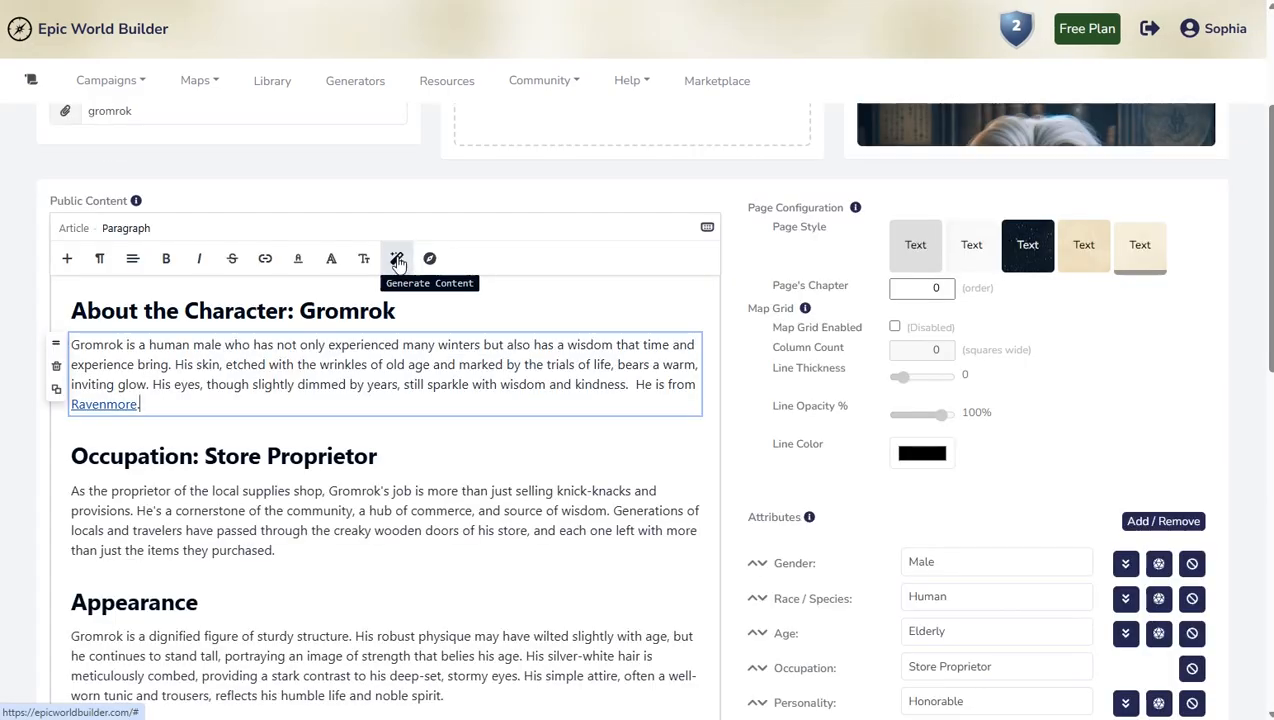
Step: Open the content generator for the first paragraph and examine its wallet balance and coin cost
left_click(397, 259)
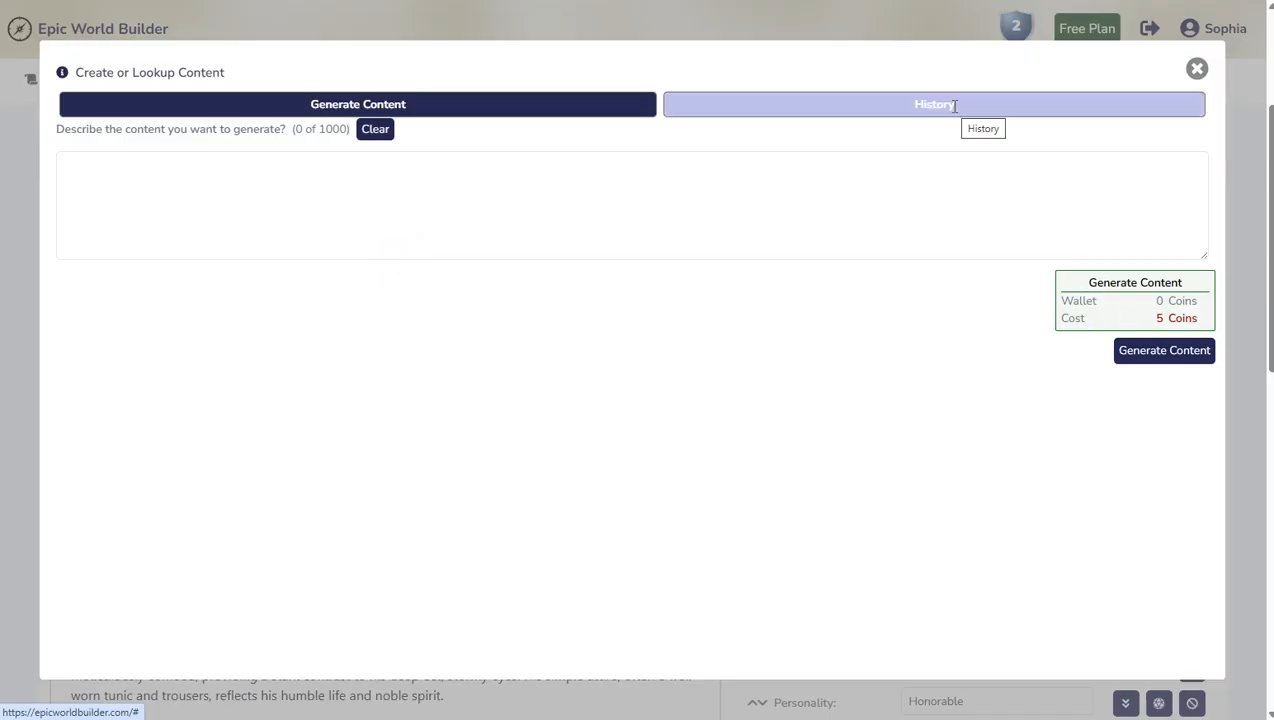
left_click(1203, 301)
left_click_drag(1187, 300, 1143, 307)
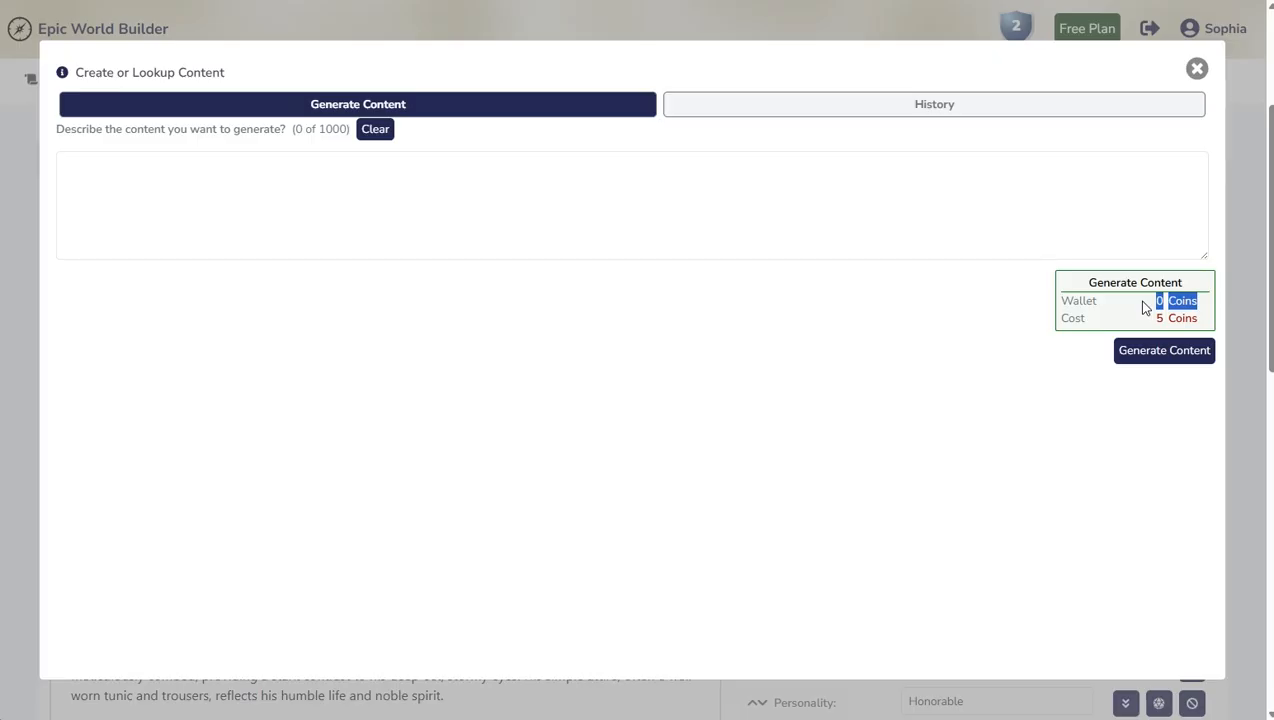
left_click(1197, 67)
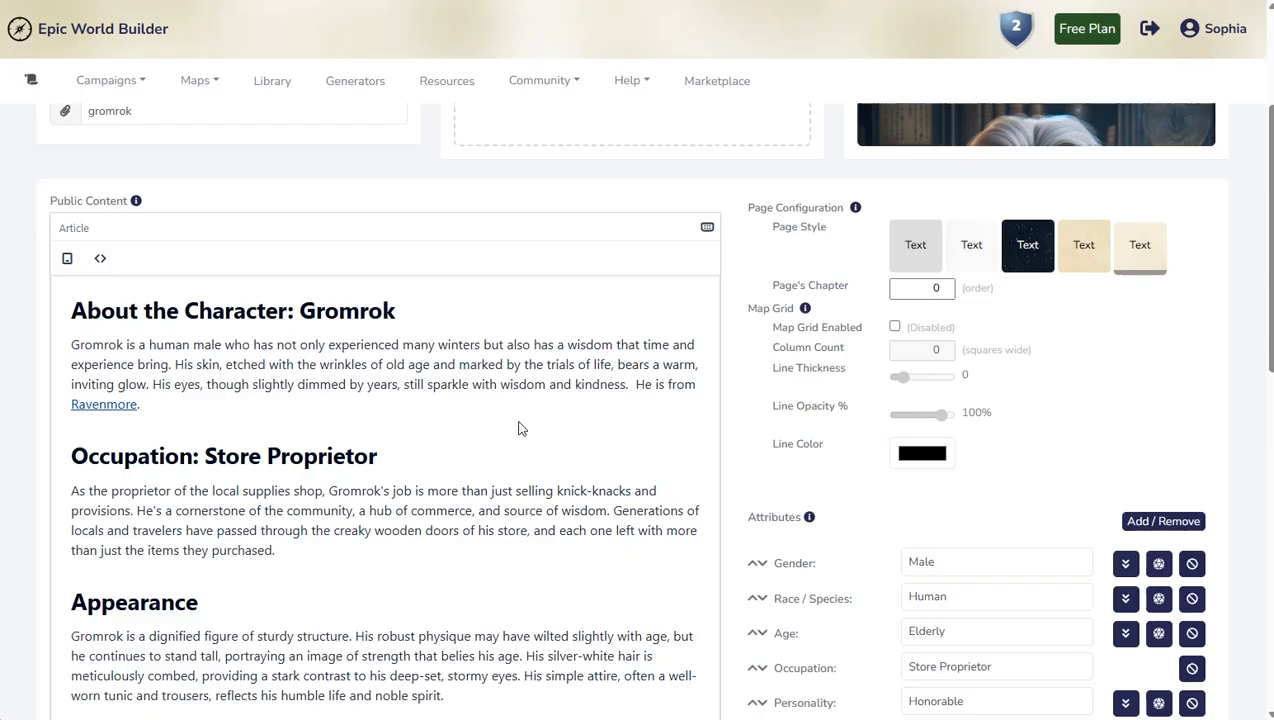
Step: Change the text color of the word "dimmed" in the first paragraph to light purple
left_click(194, 389)
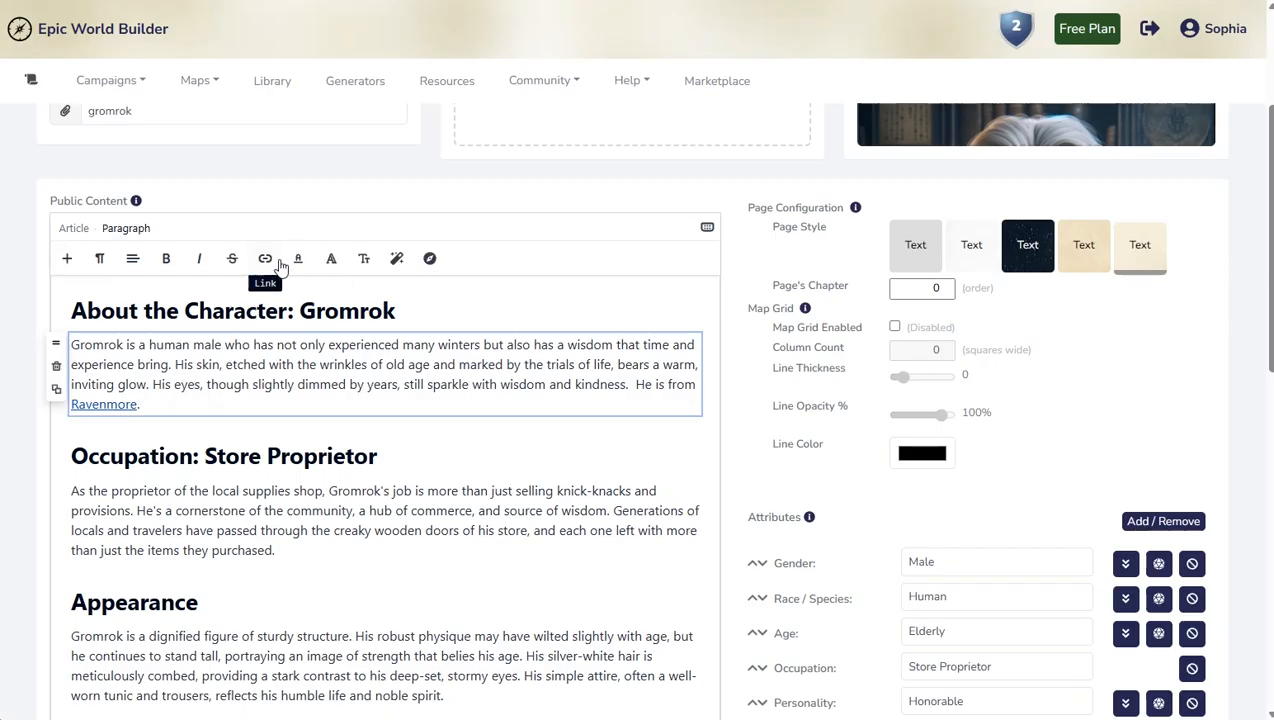
double_click(308, 384)
left_click(298, 259)
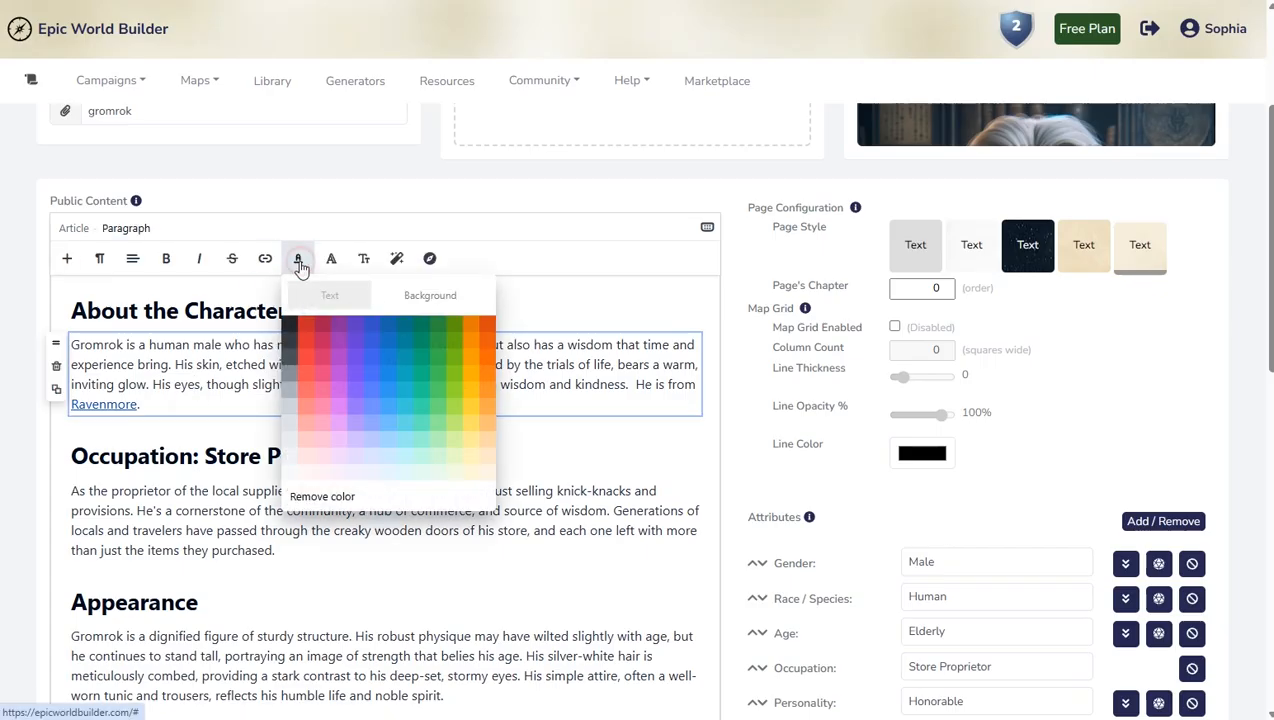
scroll(345, 400, "down", 1)
left_click(336, 367)
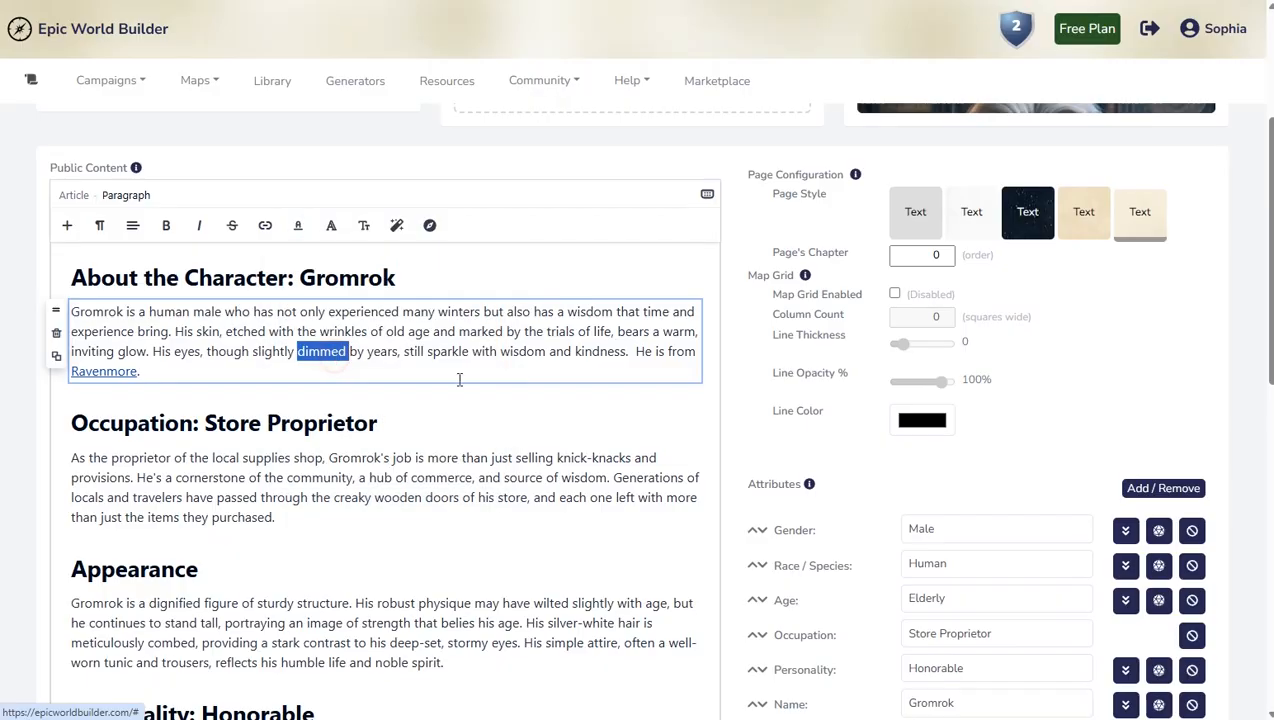
left_click(503, 411)
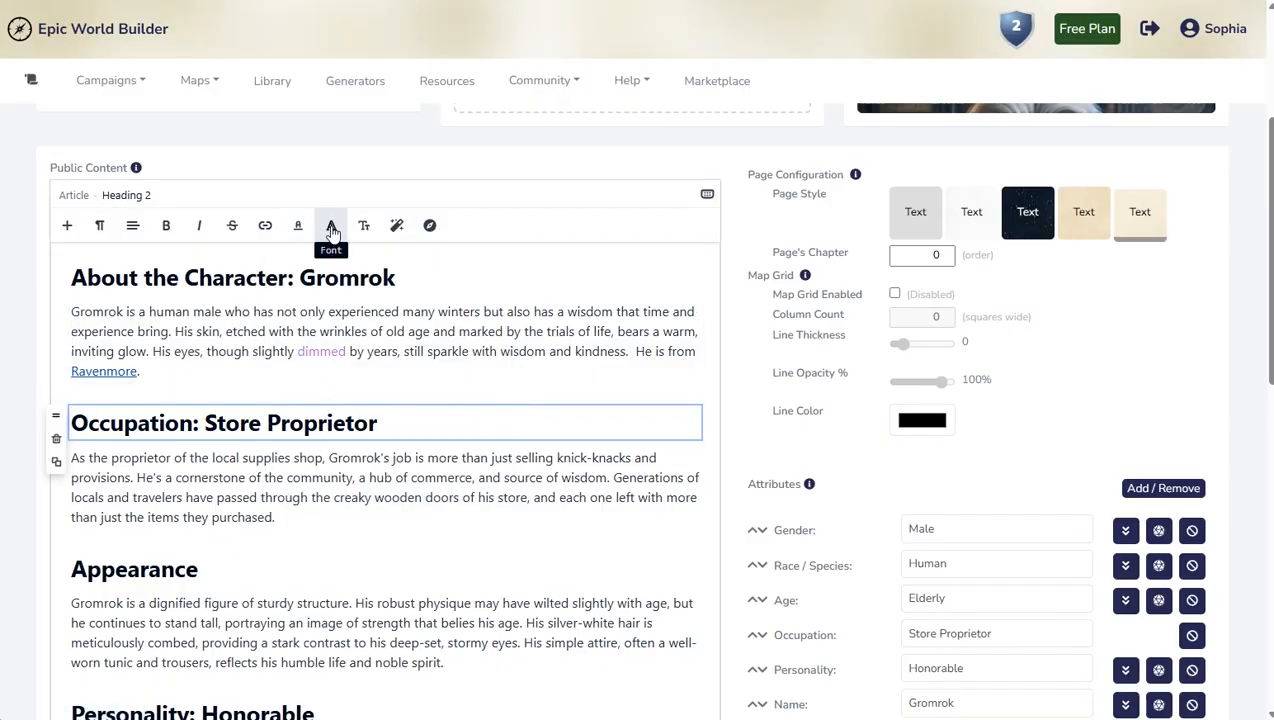
Step: Set the text size of the word "years" in the first paragraph to 28px
double_click(378, 351)
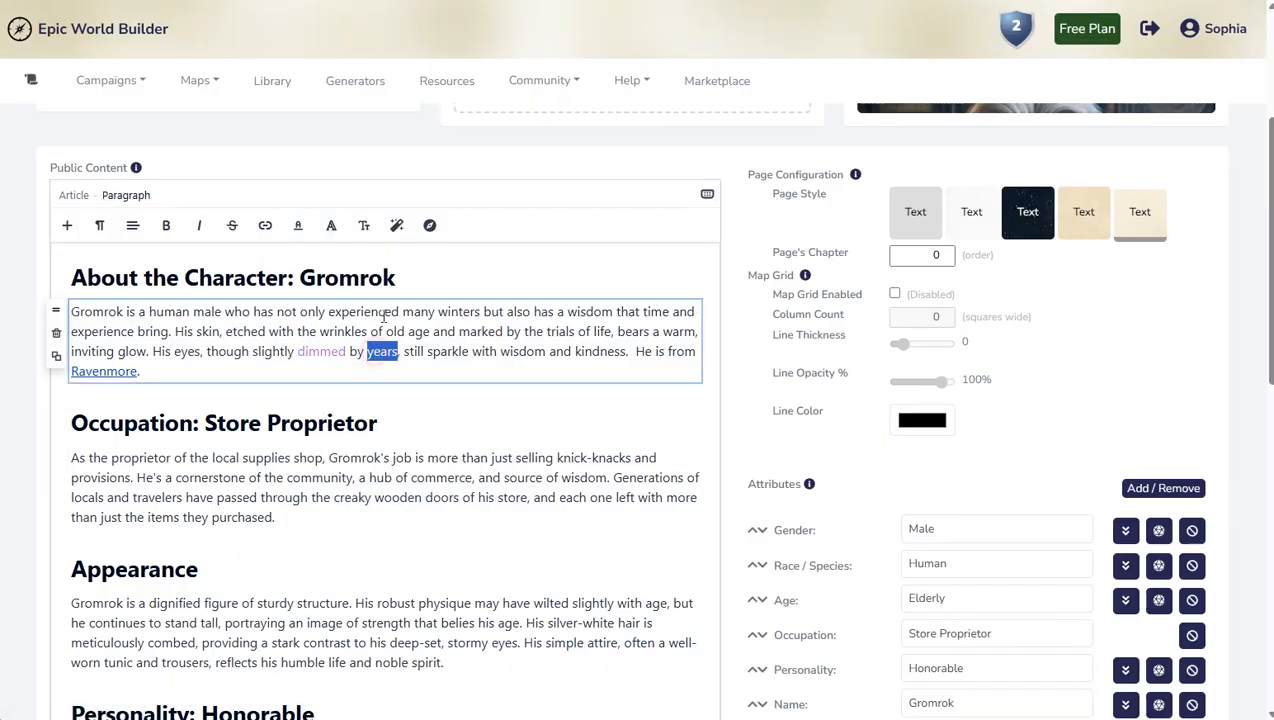
left_click(363, 226)
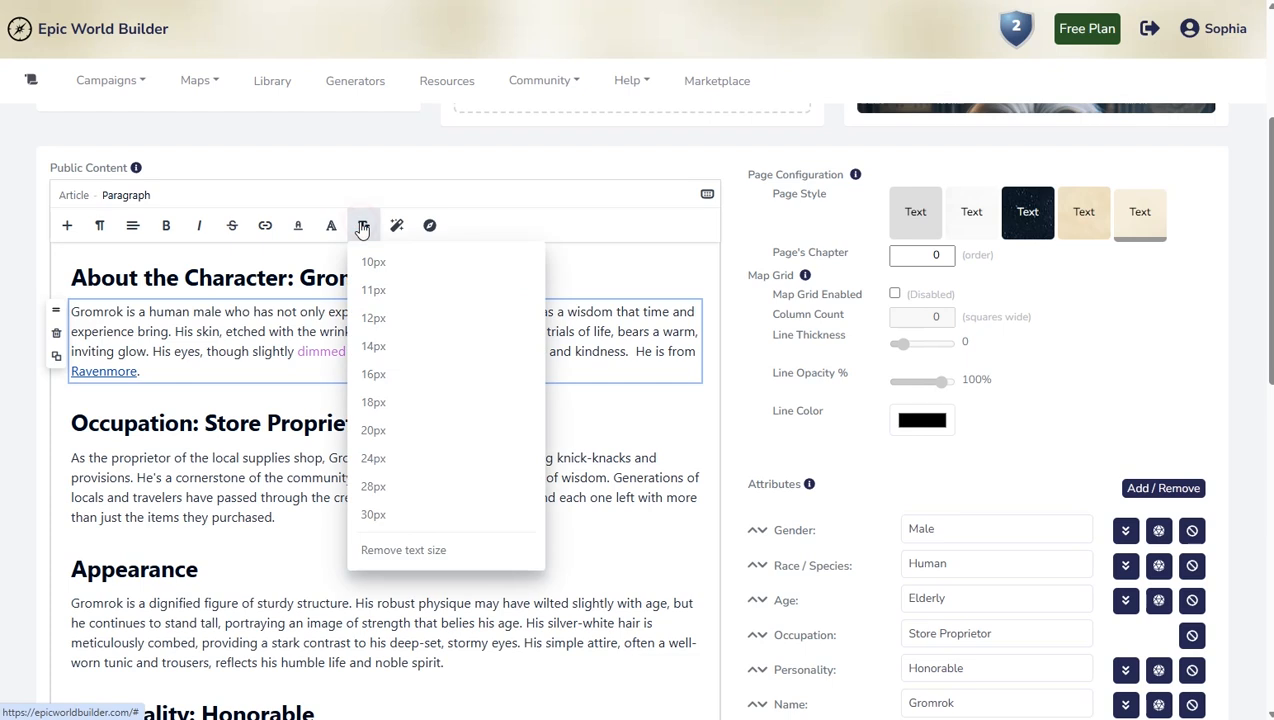
left_click(373, 488)
left_click(432, 427)
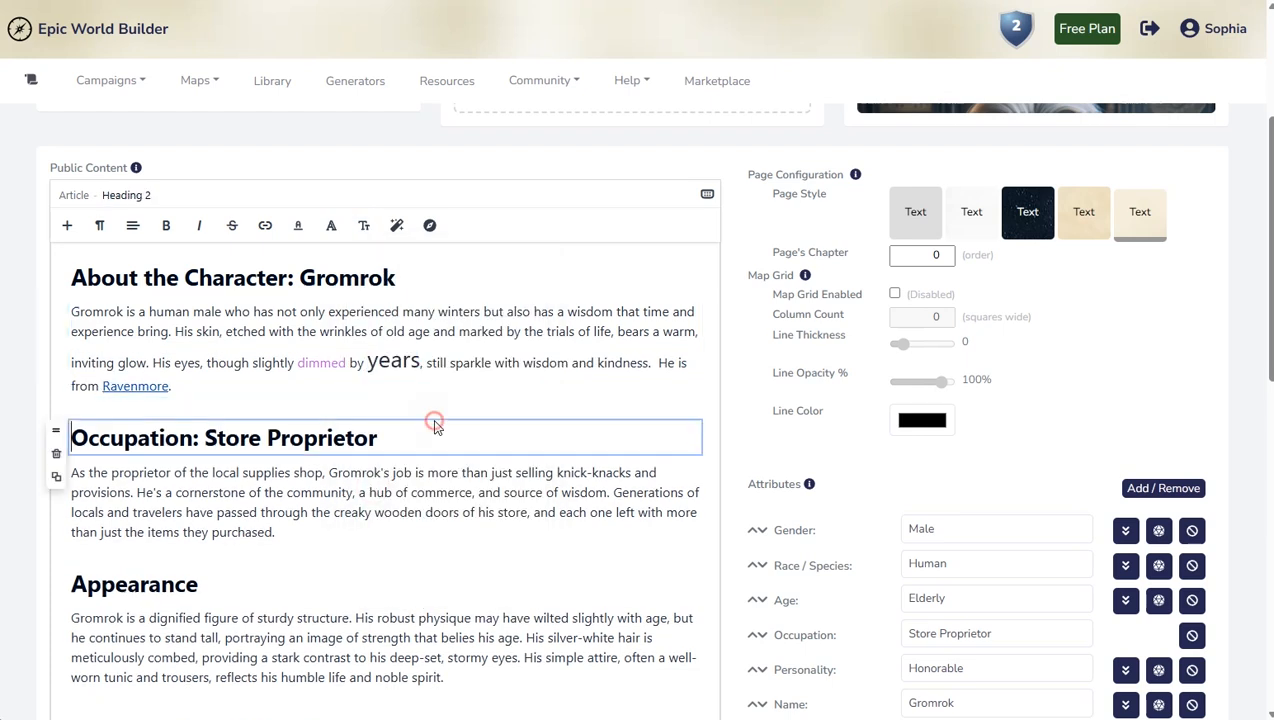
Step: Set the font of the words "dimmed by years, still" in the first paragraph to Arial
double_click(436, 363)
left_click_drag(436, 363, 317, 364)
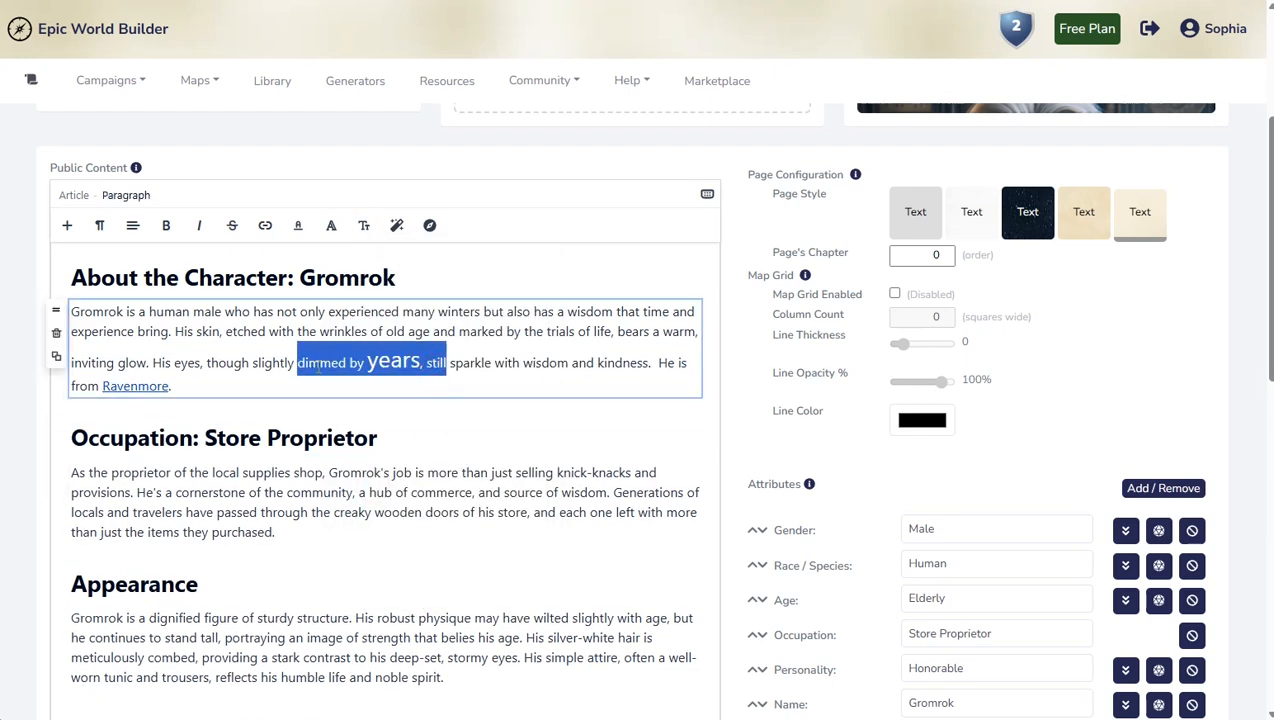
left_click(333, 226)
left_click(333, 256)
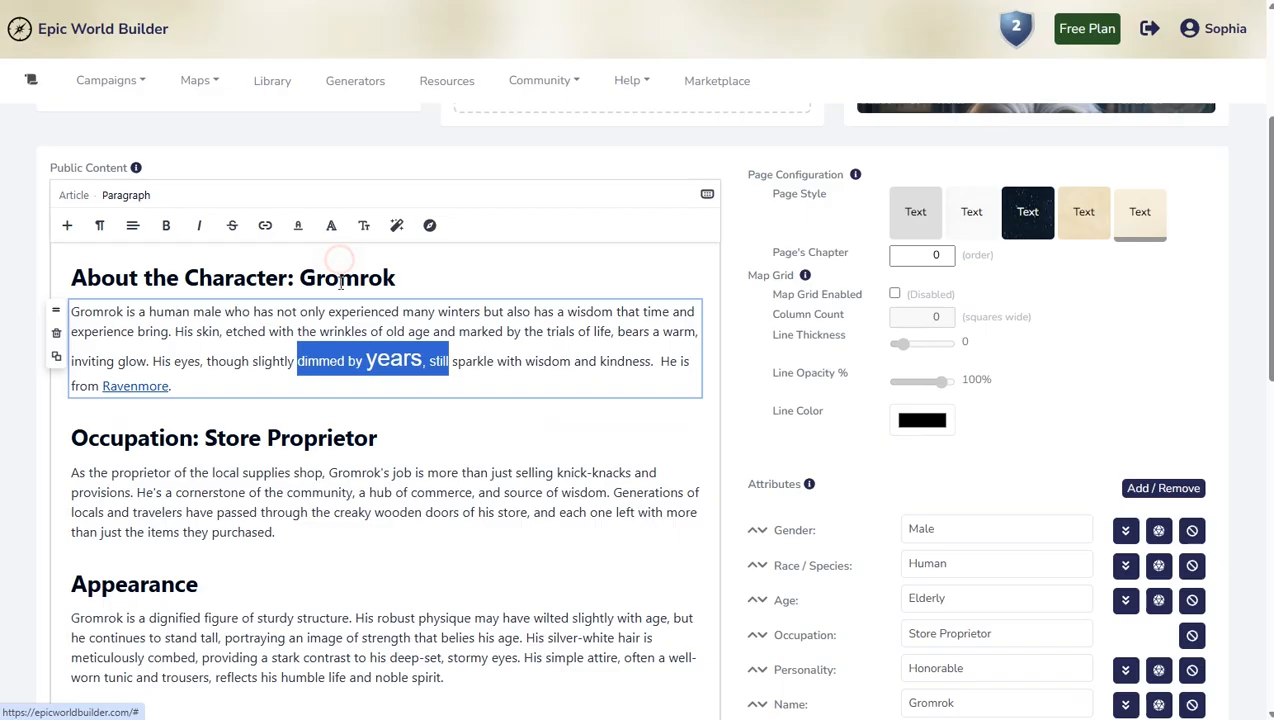
Step: In the HTML source of the public content, remove the font and color span tags around the word "dimmed"
left_click(344, 393)
left_click(116, 260)
left_click(100, 225)
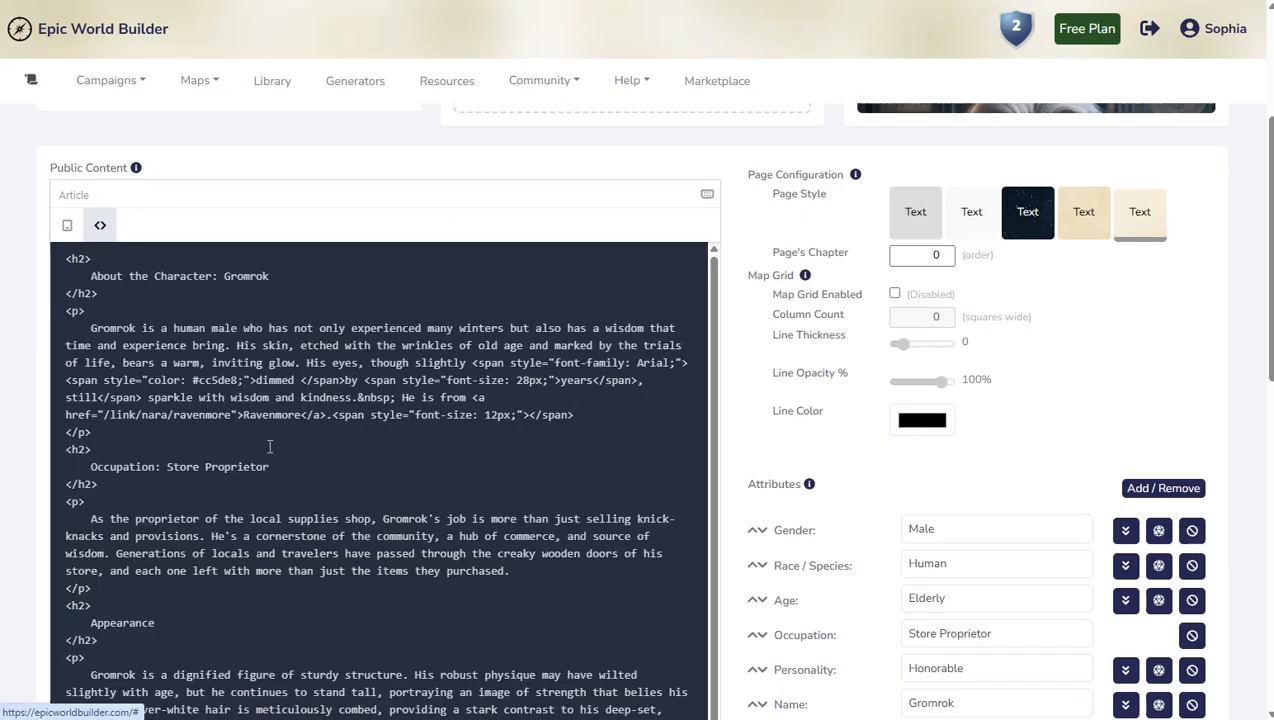
left_click_drag(255, 380, 591, 378)
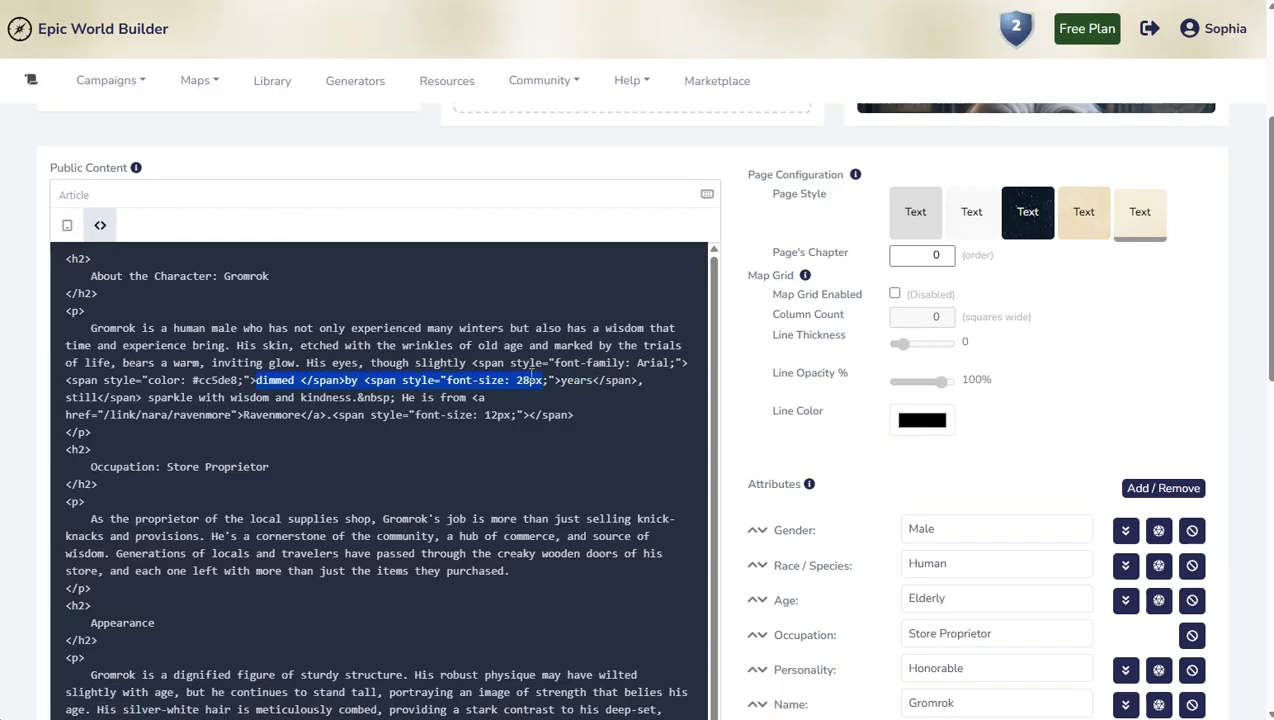
left_click_drag(256, 380, 475, 365)
key("BackSpace")
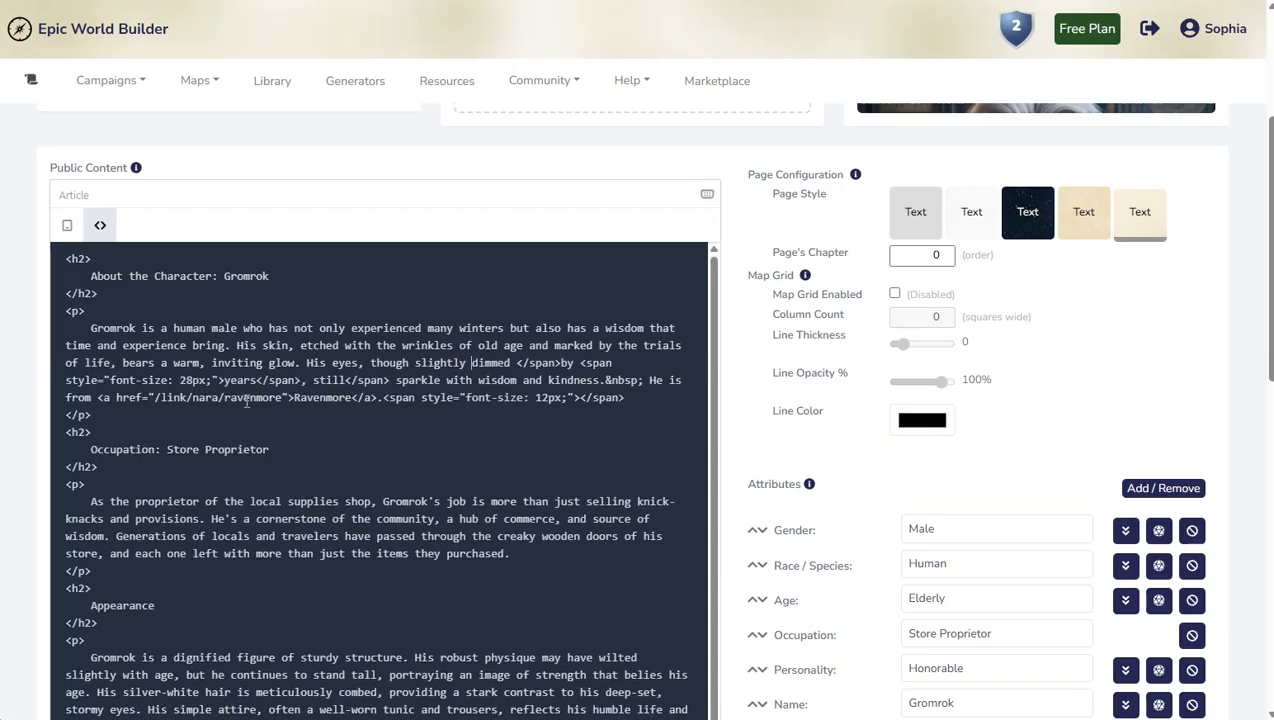
left_click(560, 362)
key("BackSpace")
key("BackSpace")
key("BackSpace")
key("BackSpace")
key("BackSpace")
key("BackSpace")
key("BackSpace")
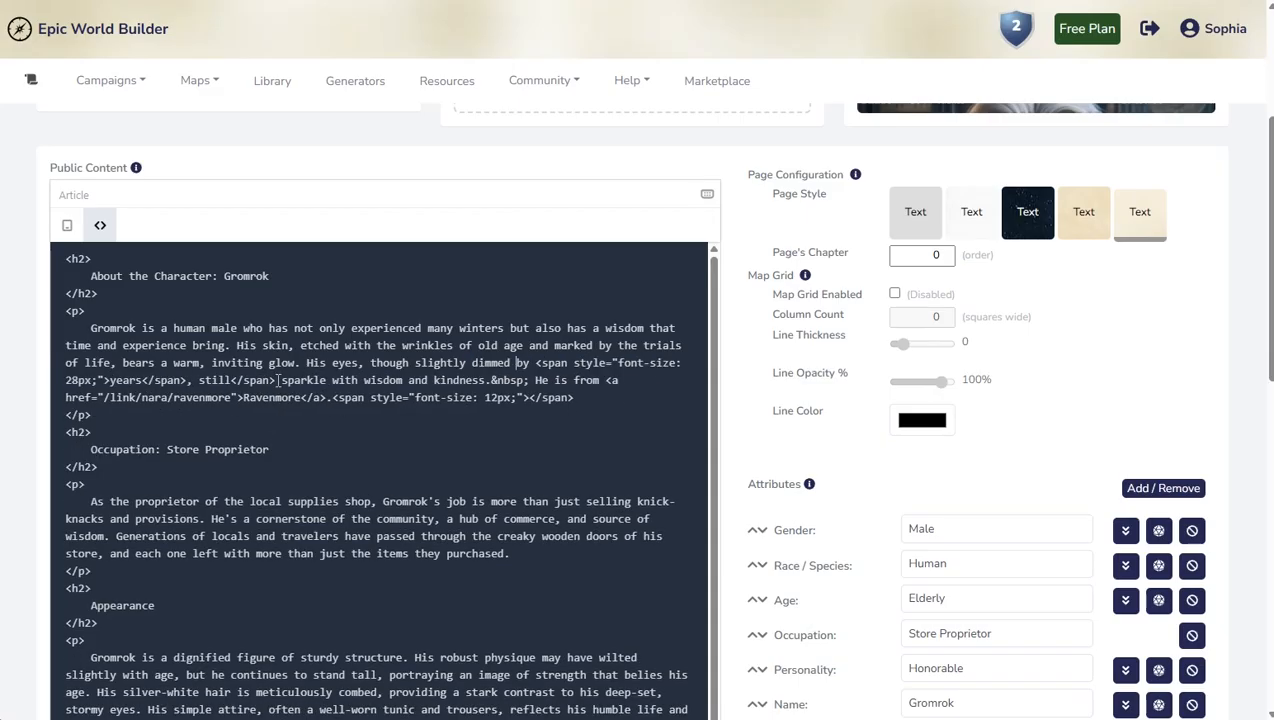
Step: Remove the span tags around "years" and after "still" in the source, and return to the formatted view
left_click_drag(279, 380, 552, 364)
left_click(537, 364)
left_click_drag(108, 380, 540, 366)
key("BackSpace")
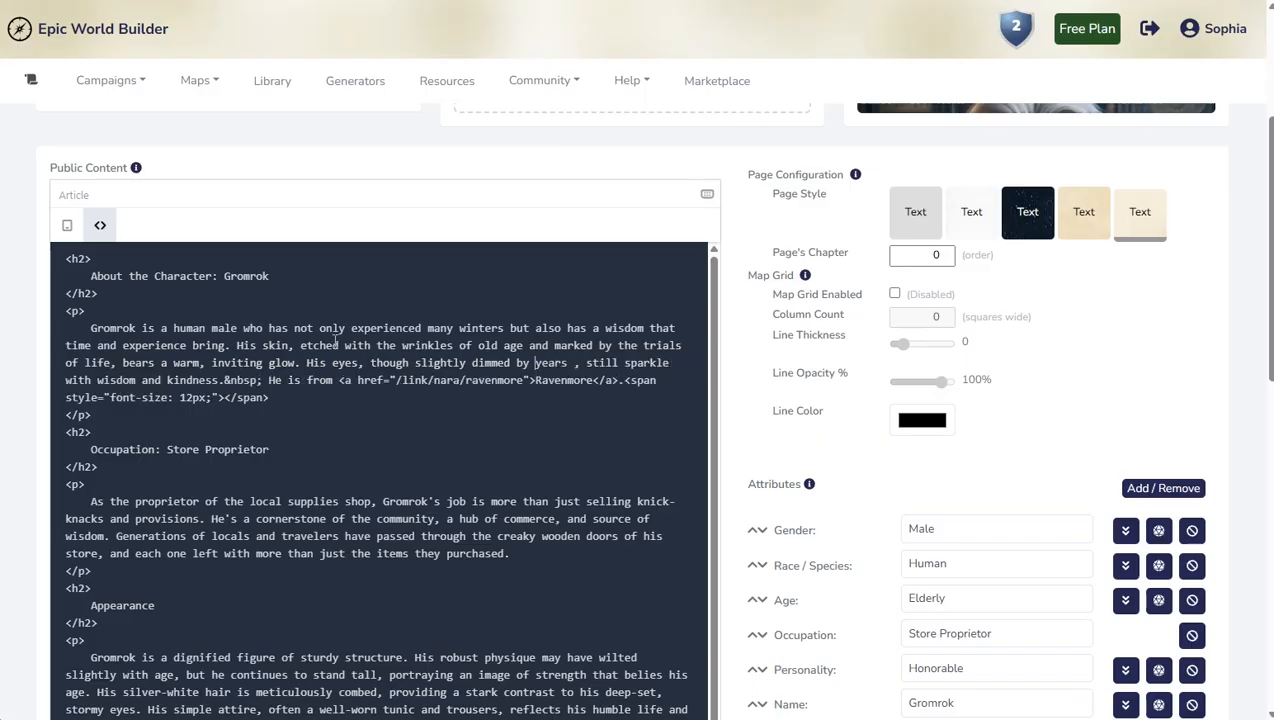
left_click(100, 225)
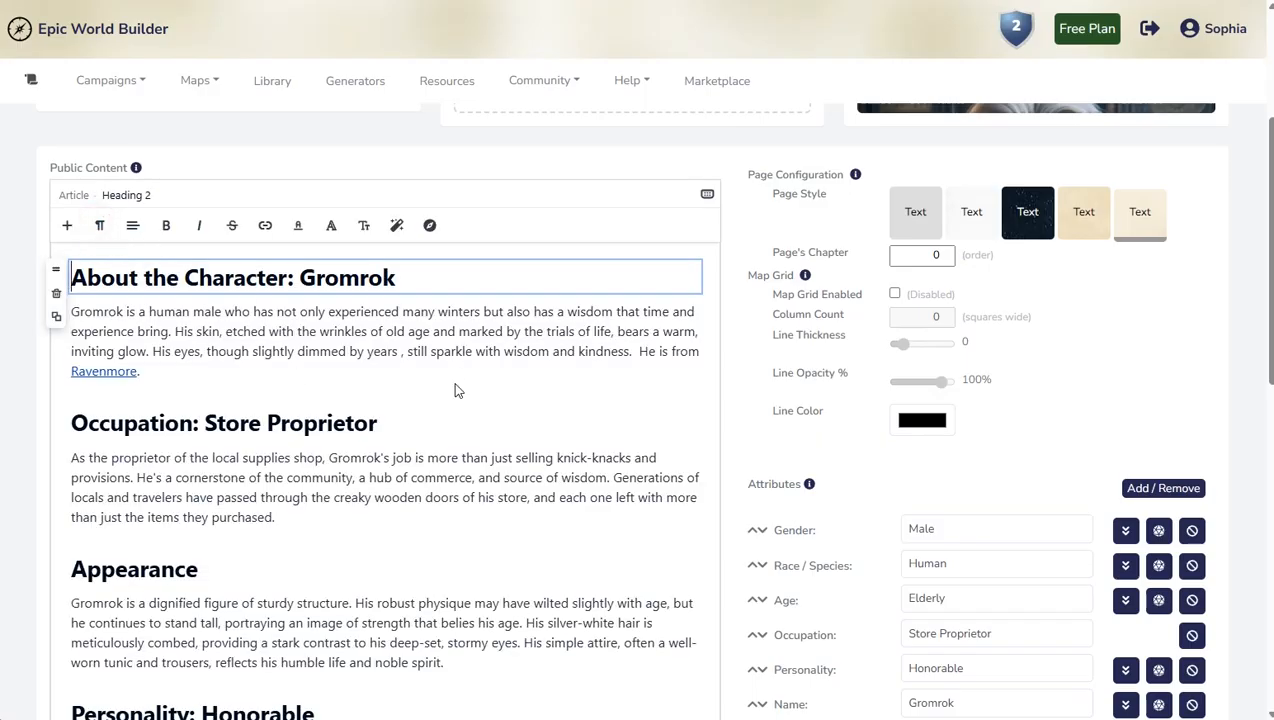
Step: Enter "This content is just for GMs" in the GM content of the Gromrok page and save the page
scroll(455, 390, "up", 3)
scroll(239, 498, "down", 3)
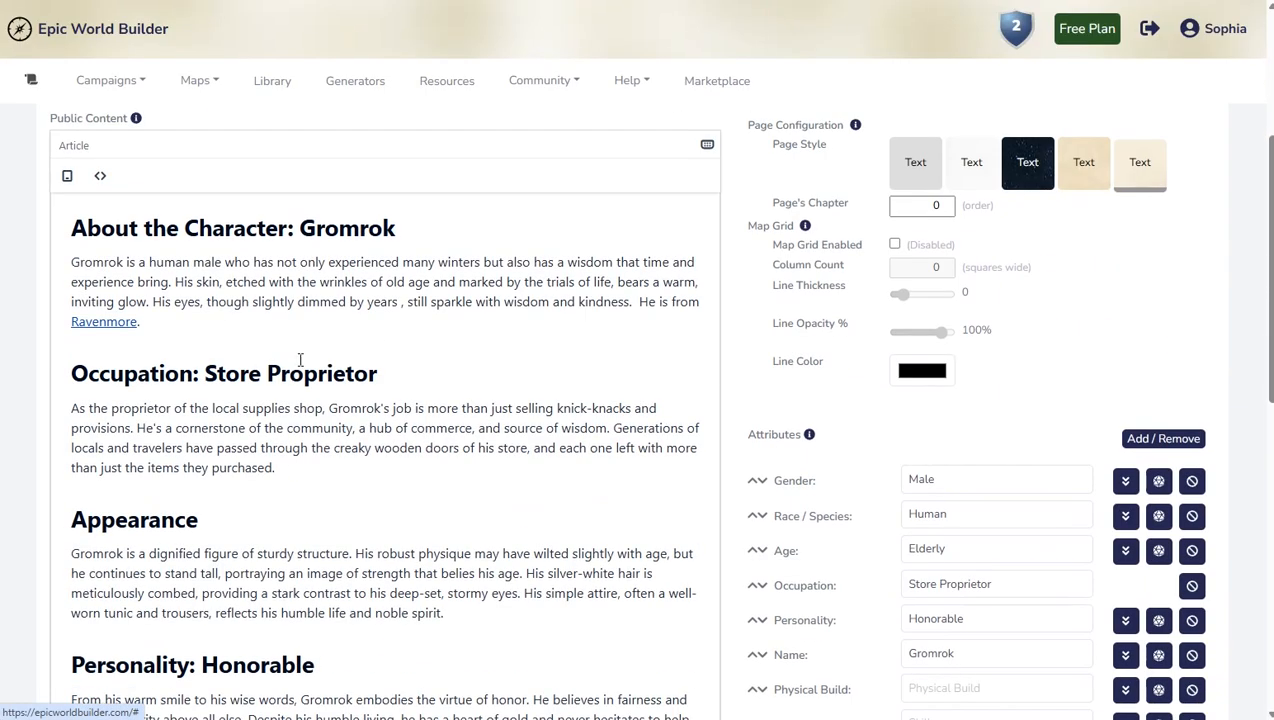
scroll(275, 415, "down", 7)
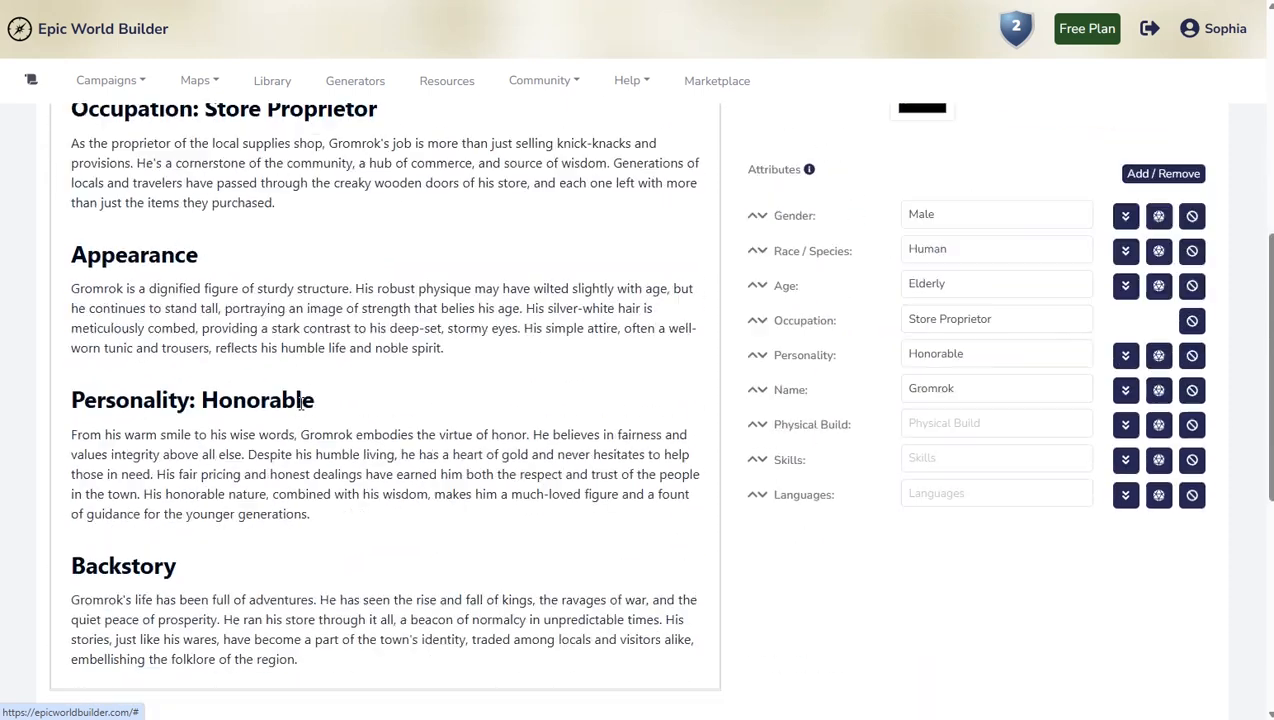
left_click(252, 453)
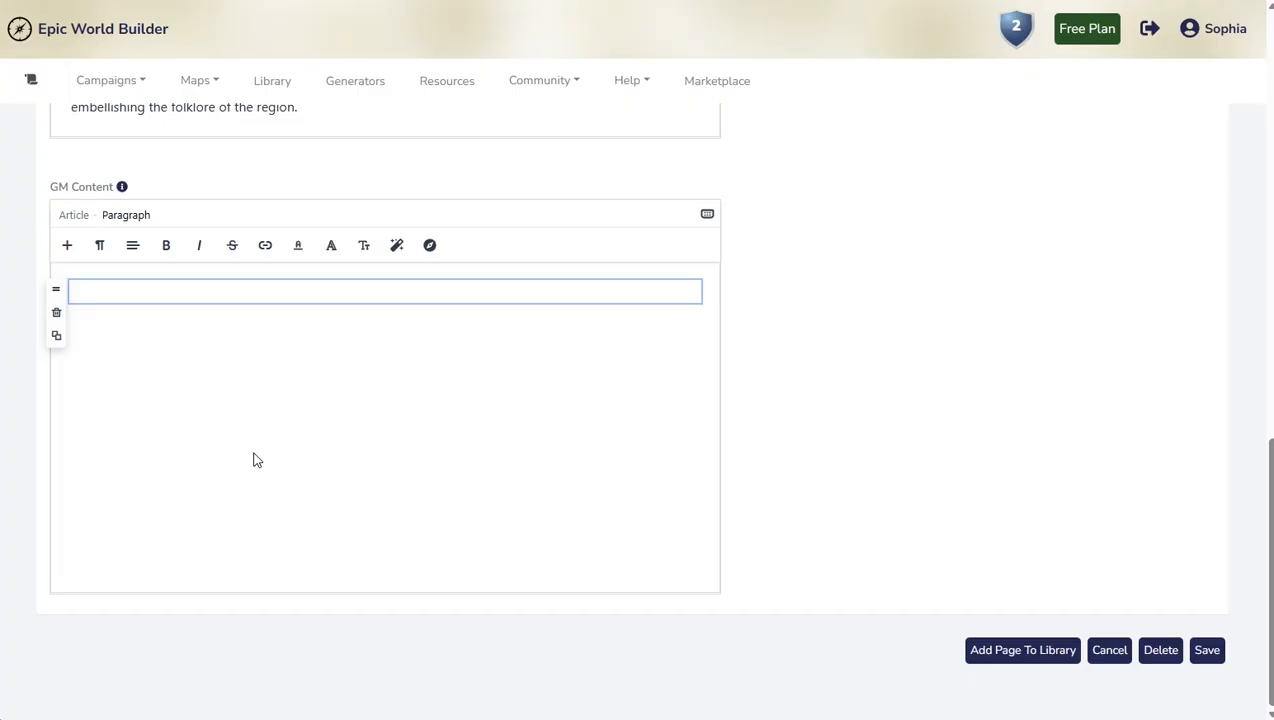
left_click(217, 290)
type("This cont")
key("BackSpace")
left_click(208, 288)
type("tent is just for GM")
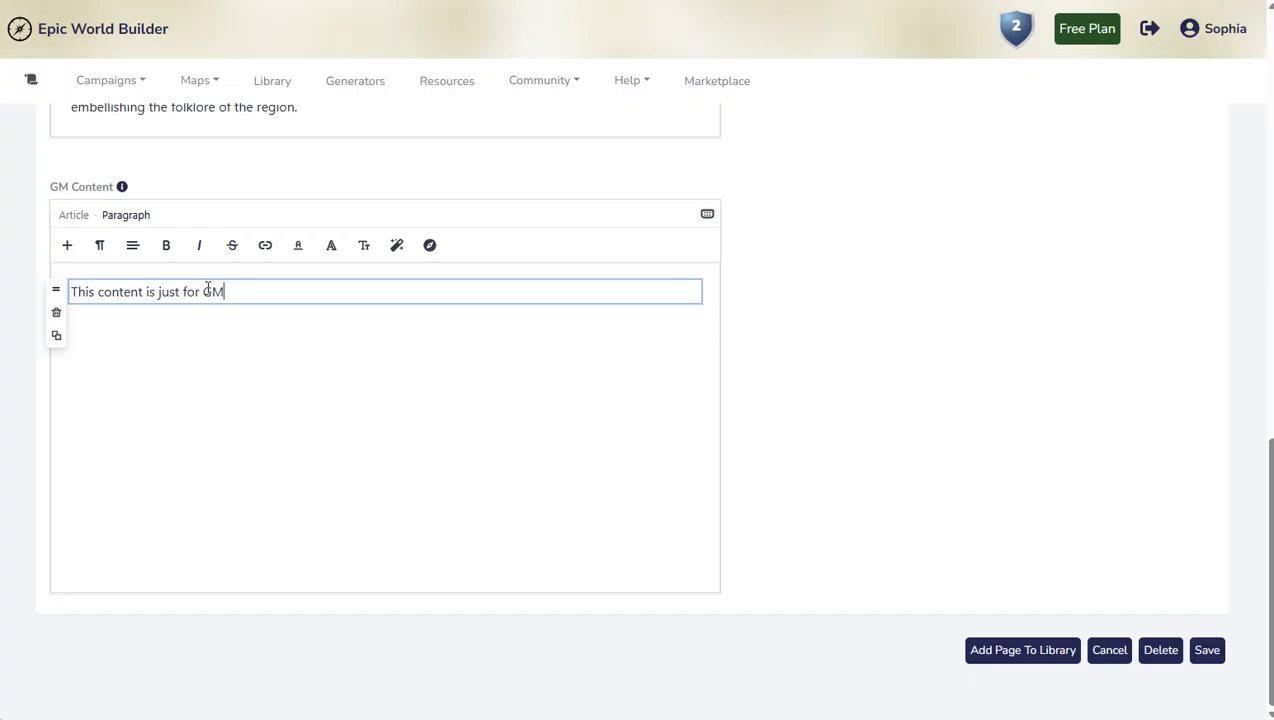
left_click(1206, 655)
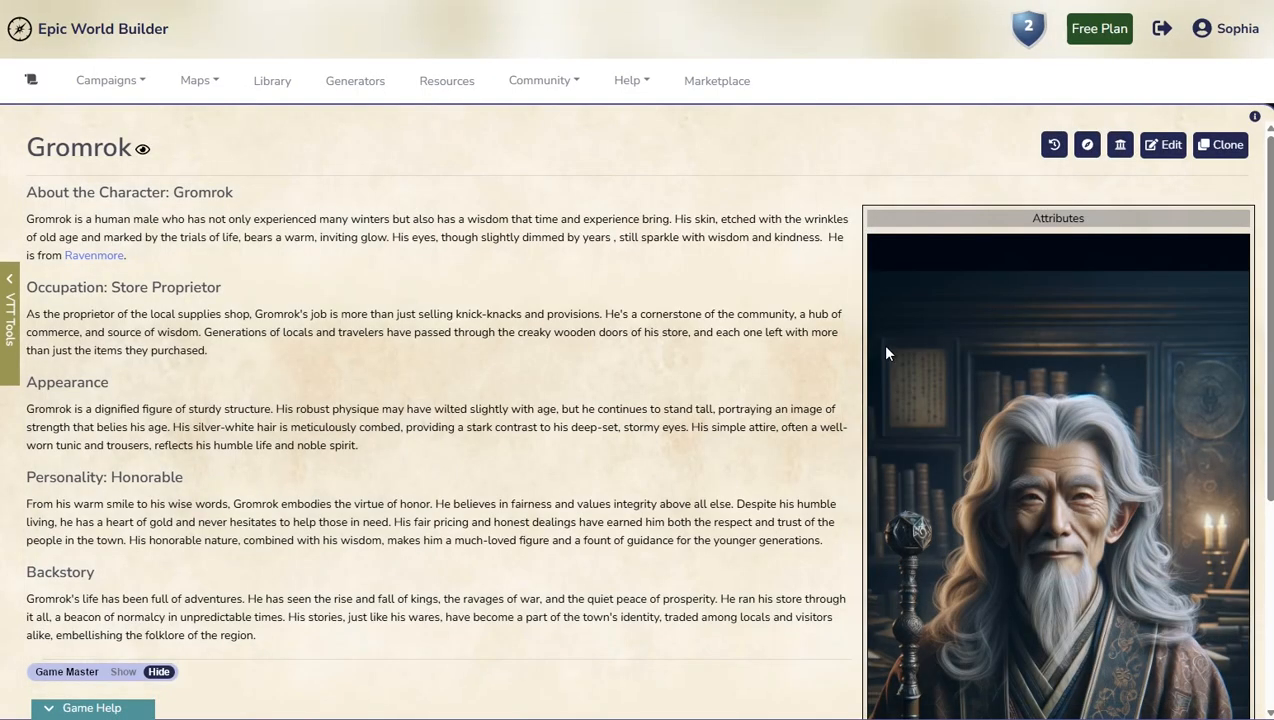
Step: Review the saved Gromrok page and toggle its Game Master content, leaving it shown
scroll(466, 276, "down", 3)
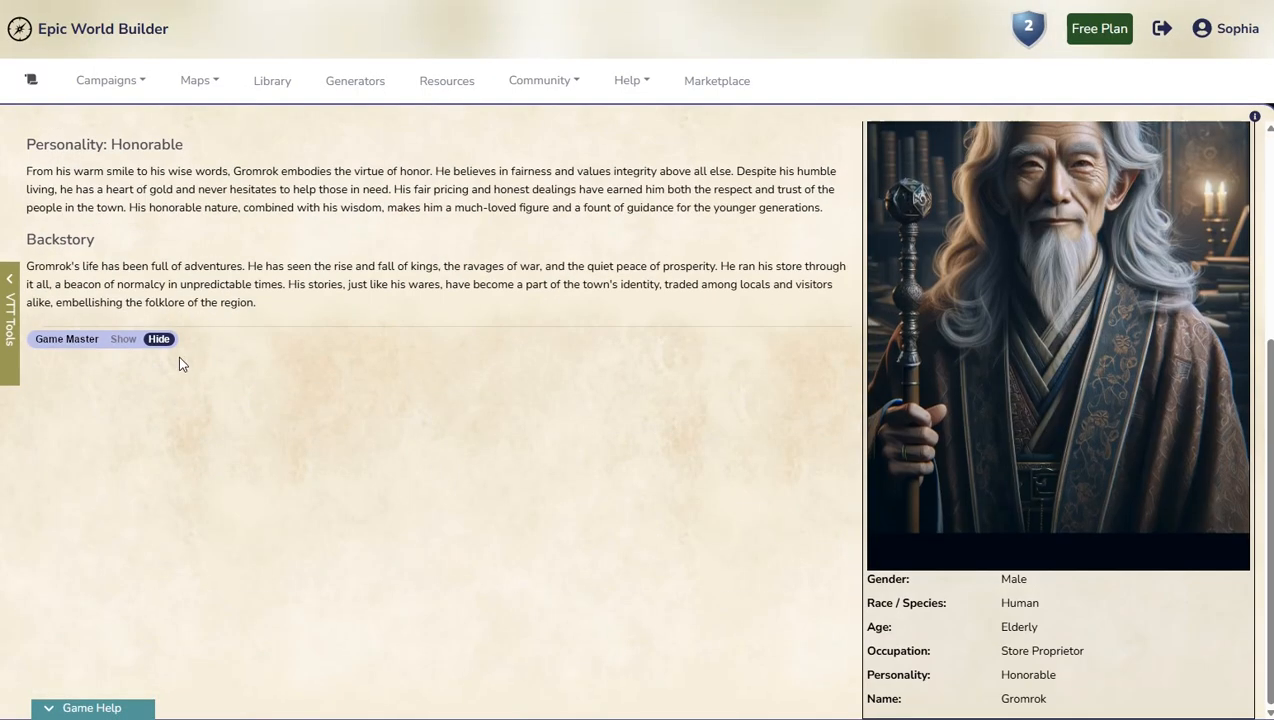
scroll(272, 410, "up", 3)
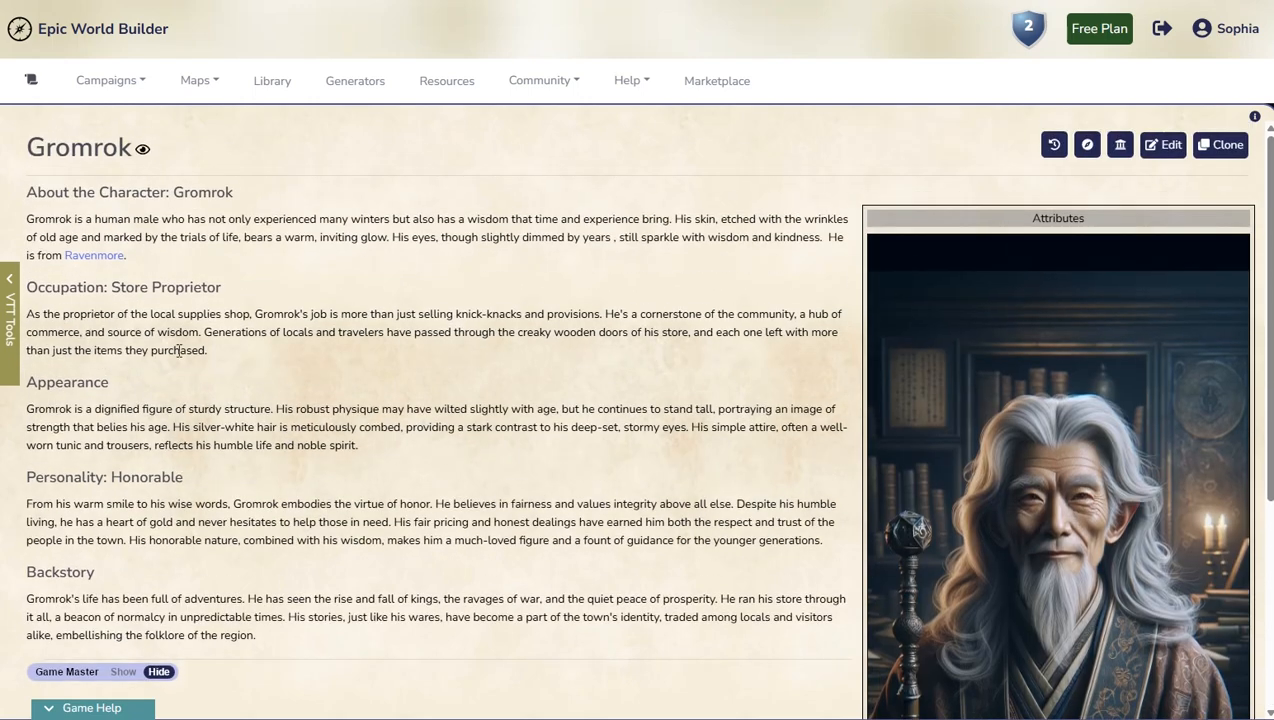
scroll(216, 575, "down", 3)
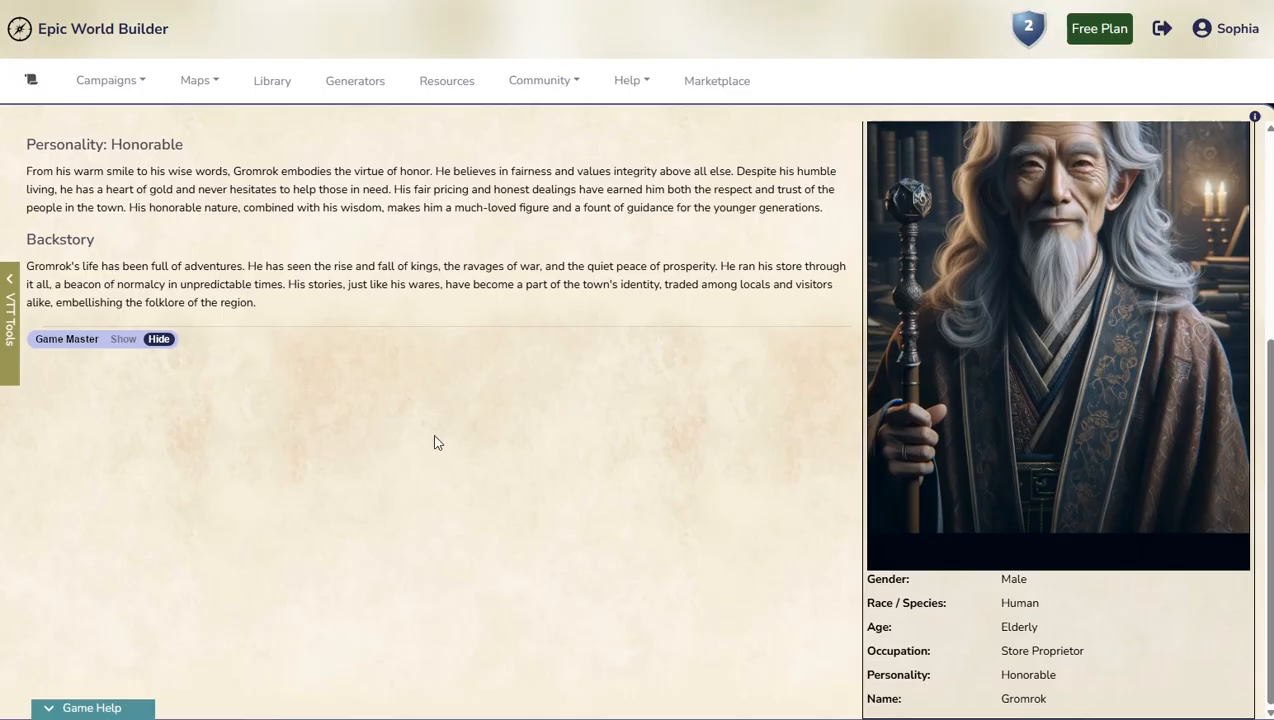
left_click(124, 341)
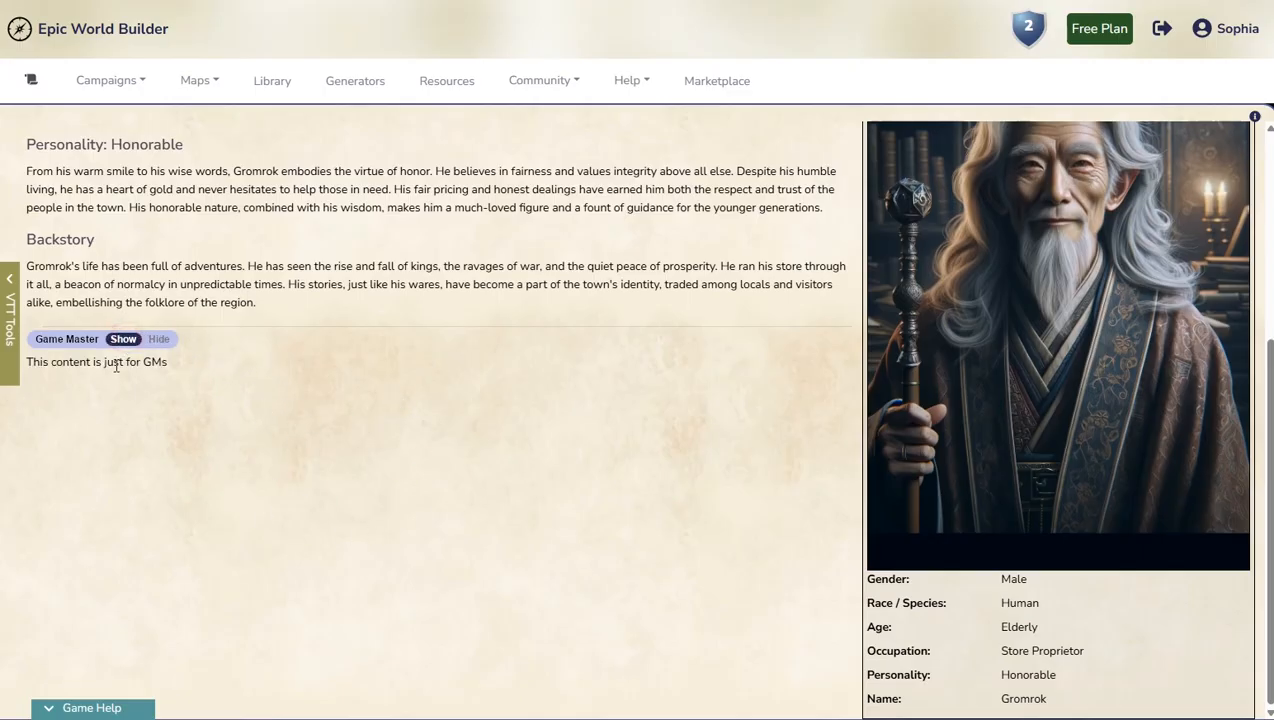
left_click(150, 340)
left_click(150, 341)
scroll(237, 709, "up", 3)
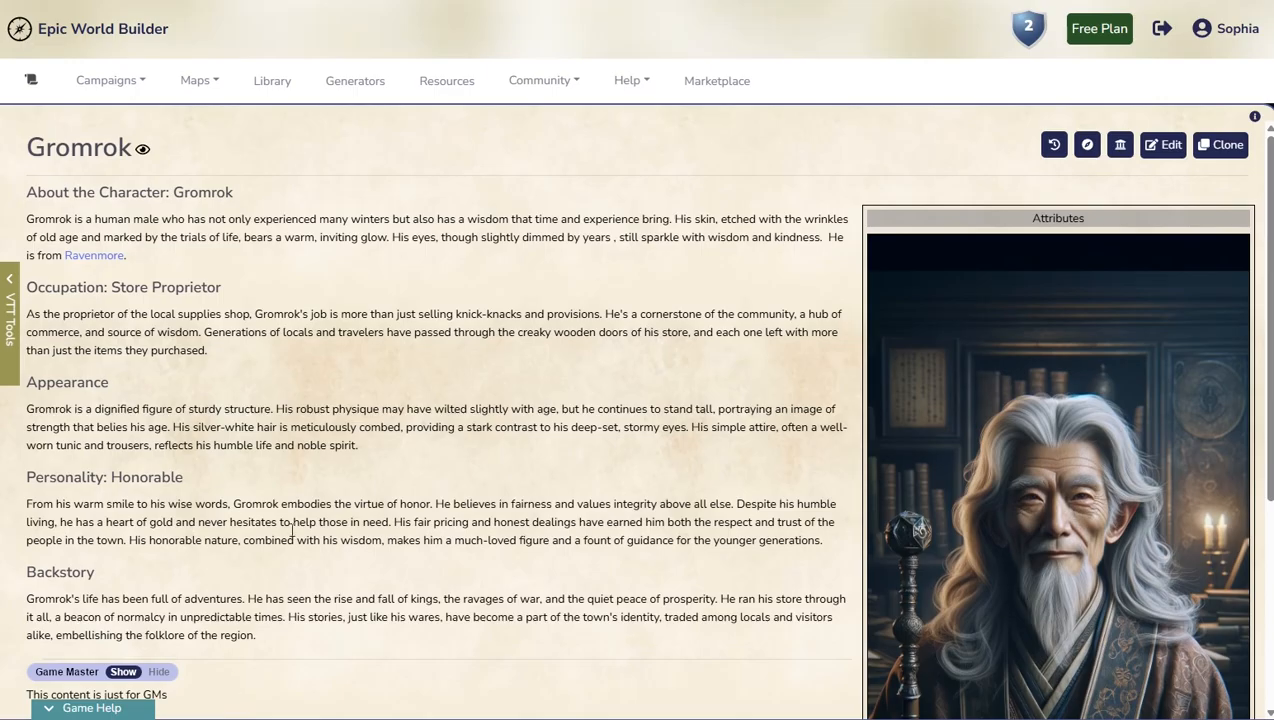
Step: Reopen Gromrok for editing, examine its visibility options, GM content and page configuration, and save the page
left_click(1163, 145)
left_click(208, 247)
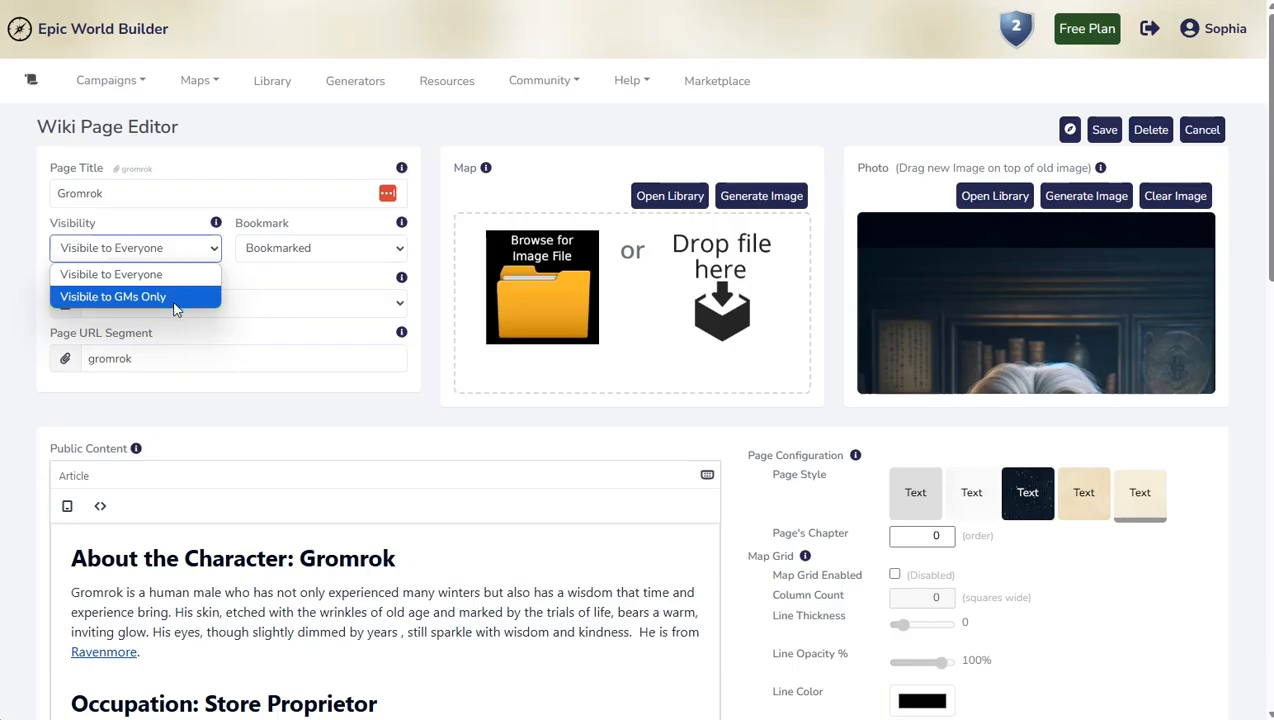
left_click(113, 297)
scroll(420, 398, "down", 10)
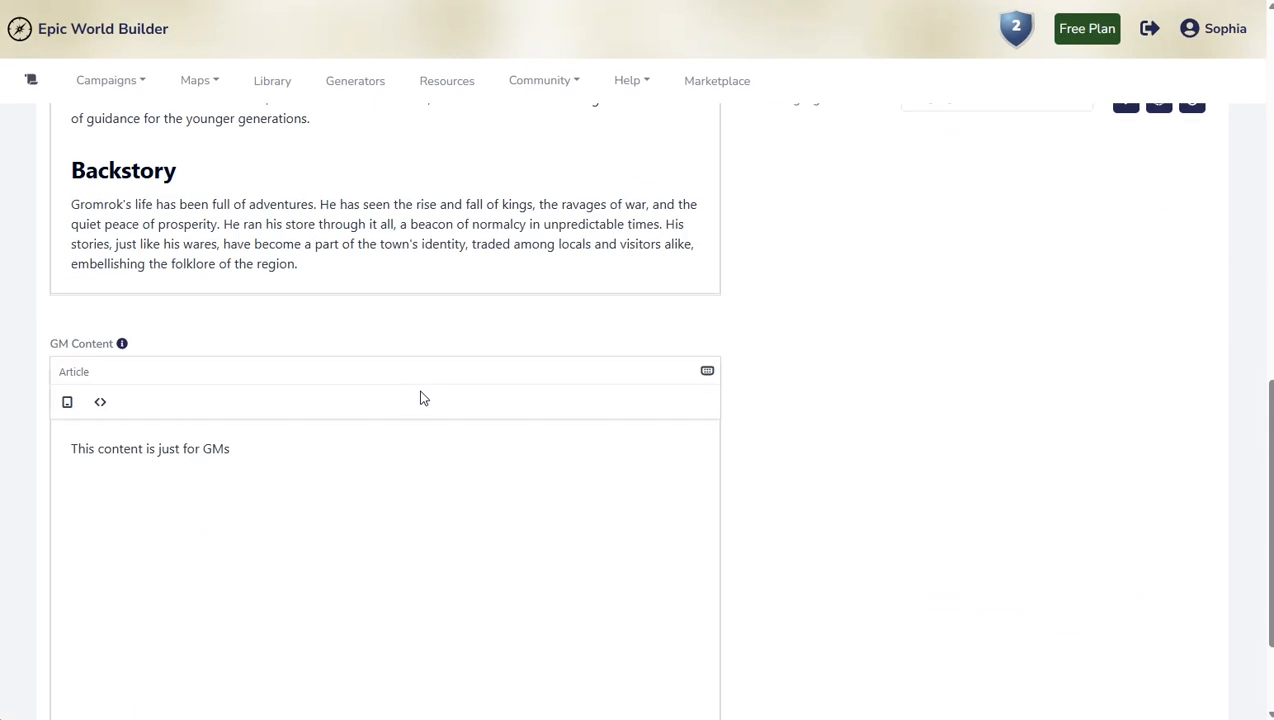
scroll(364, 429, "up", 10)
scroll(1047, 145, "down", 1)
scroll(1052, 163, "up", 1)
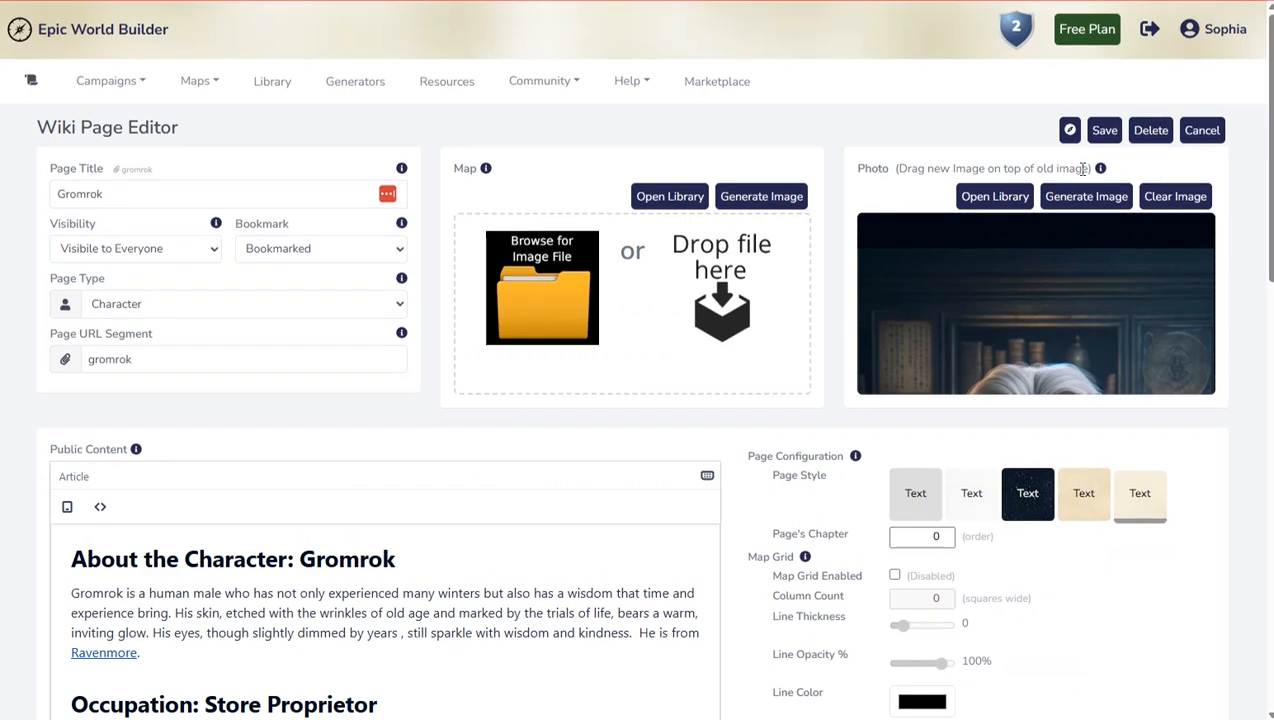
scroll(615, 396, "down", 1)
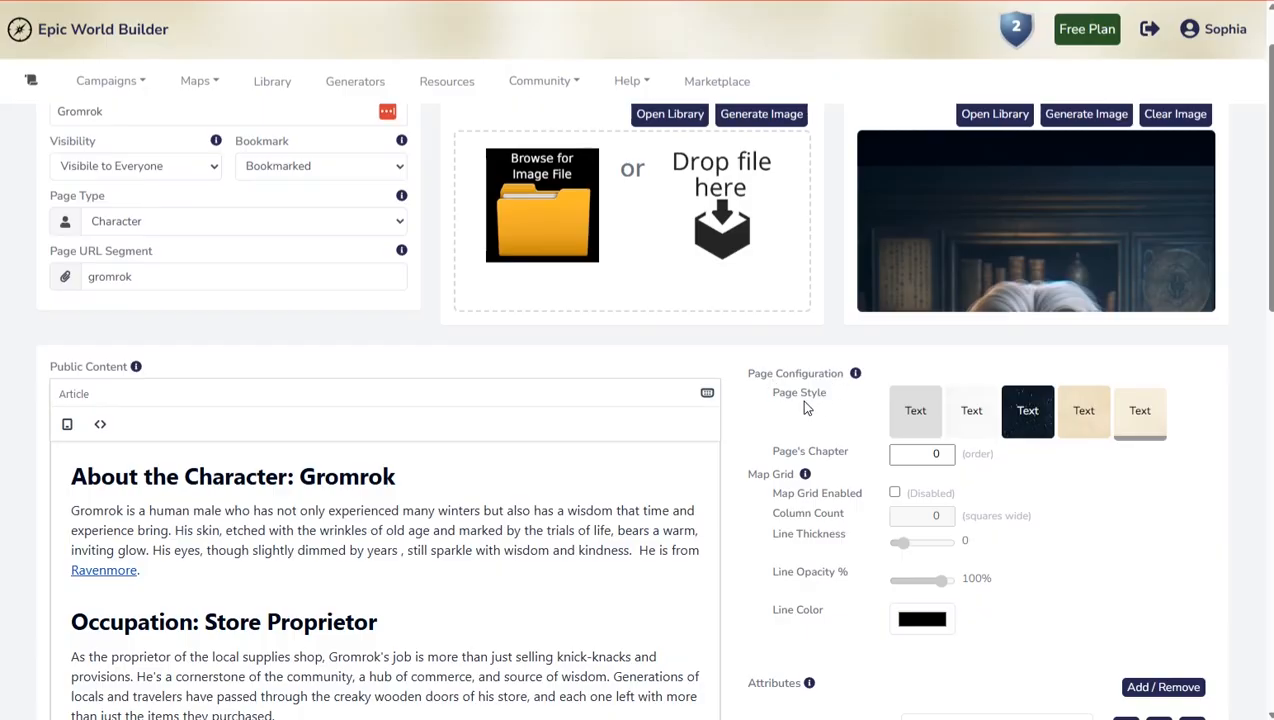
scroll(1008, 256, "up", 1)
left_click(1106, 130)
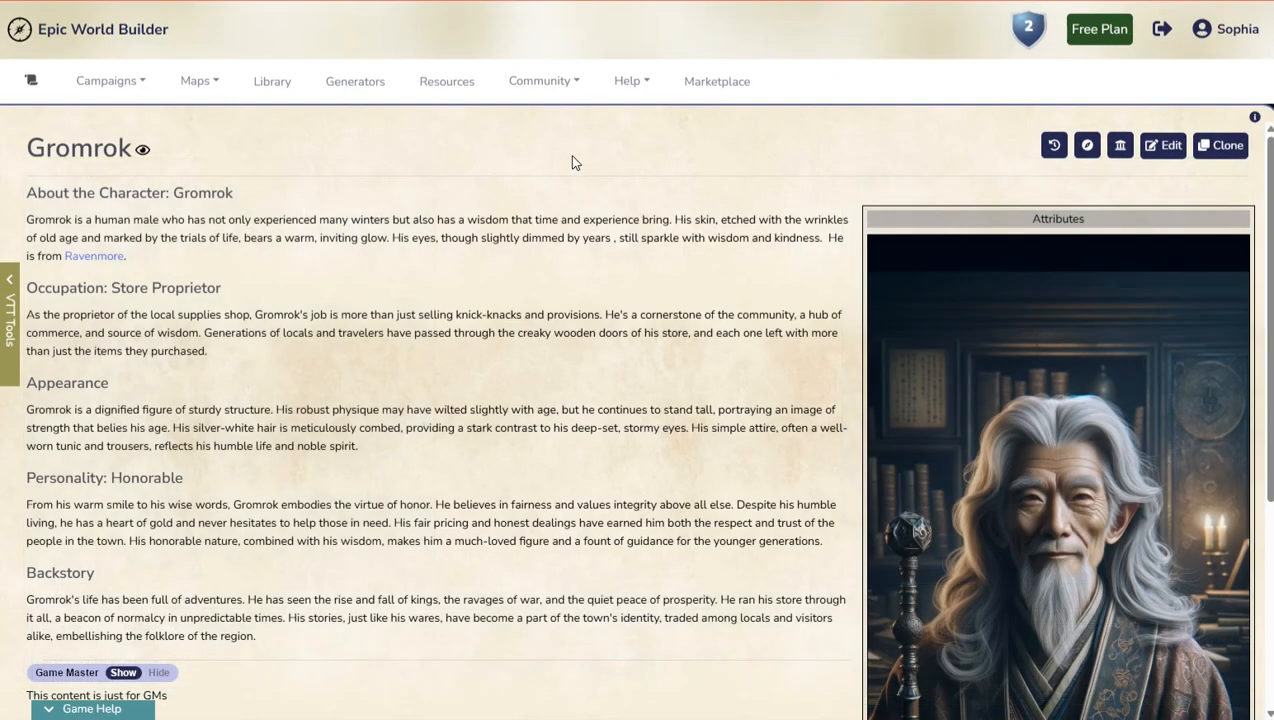
Step: Set Gromrok's page style to the plain gray background and save the page
left_click(1166, 147)
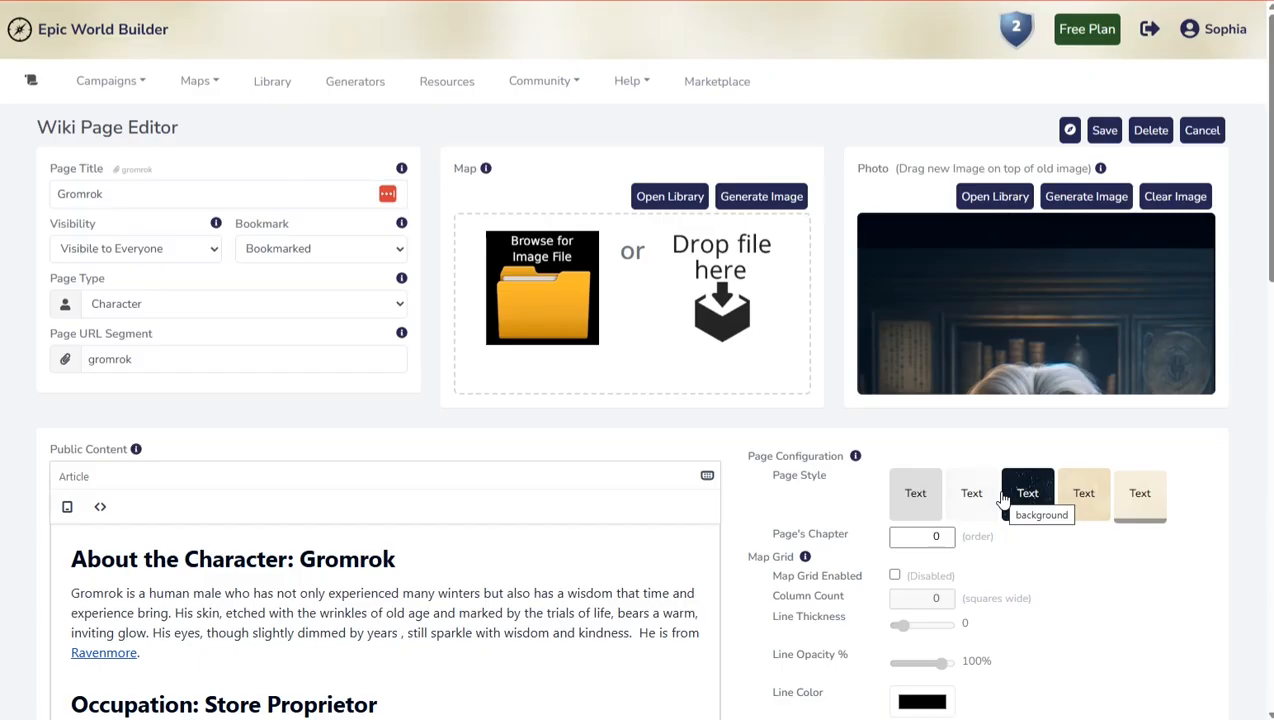
scroll(1003, 500, "down", 2)
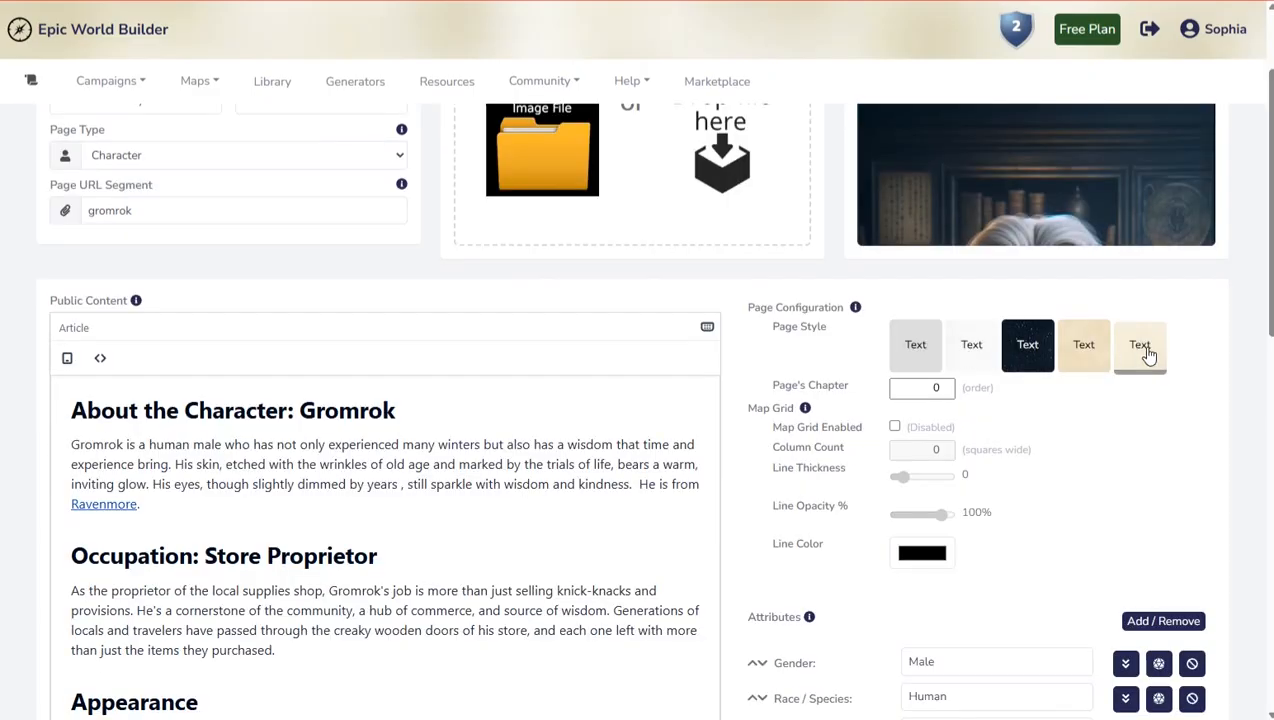
left_click(920, 356)
scroll(922, 358, "up", 2)
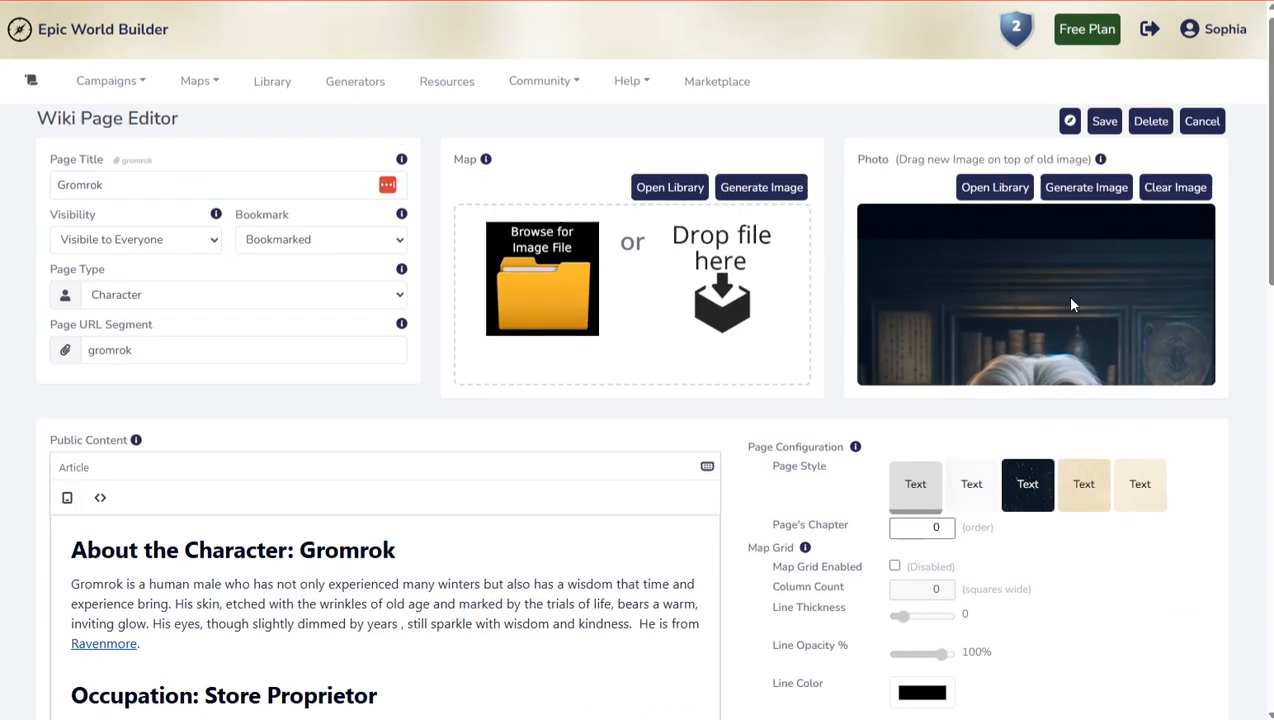
left_click(1104, 131)
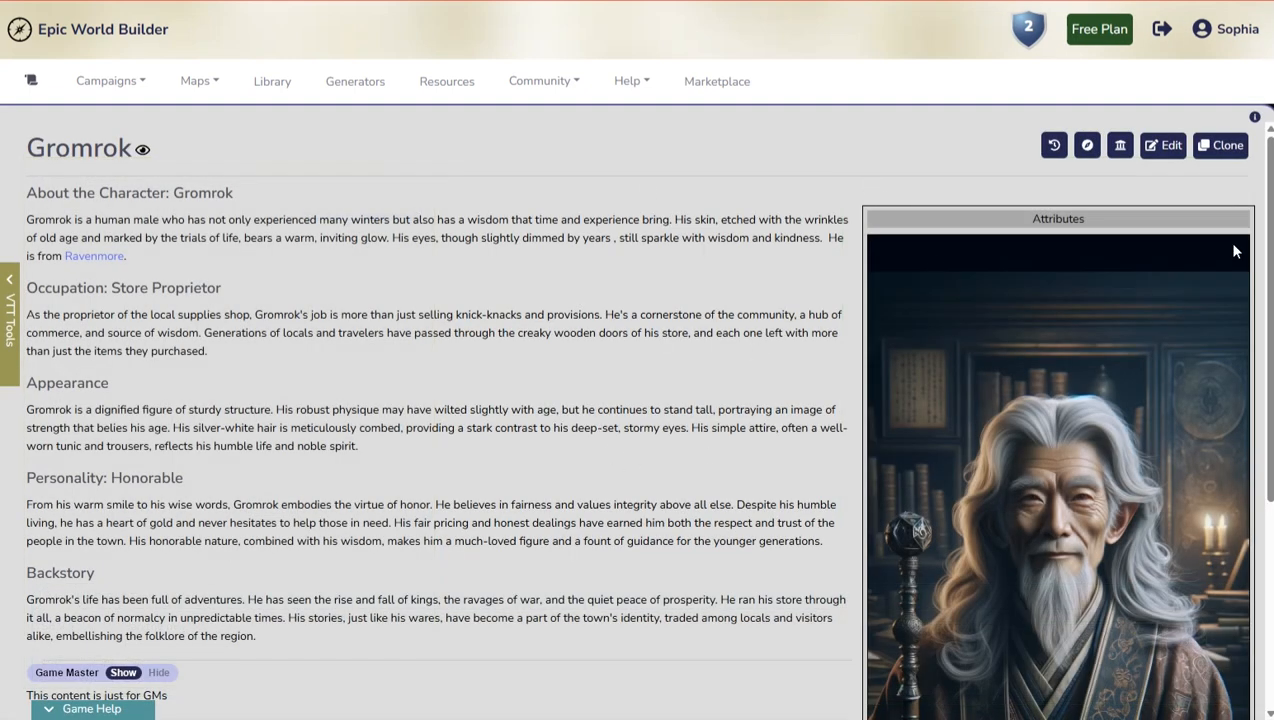
Step: Restore Gromrok's page style to the light parchment background and save the page
left_click(1168, 146)
left_click(1140, 491)
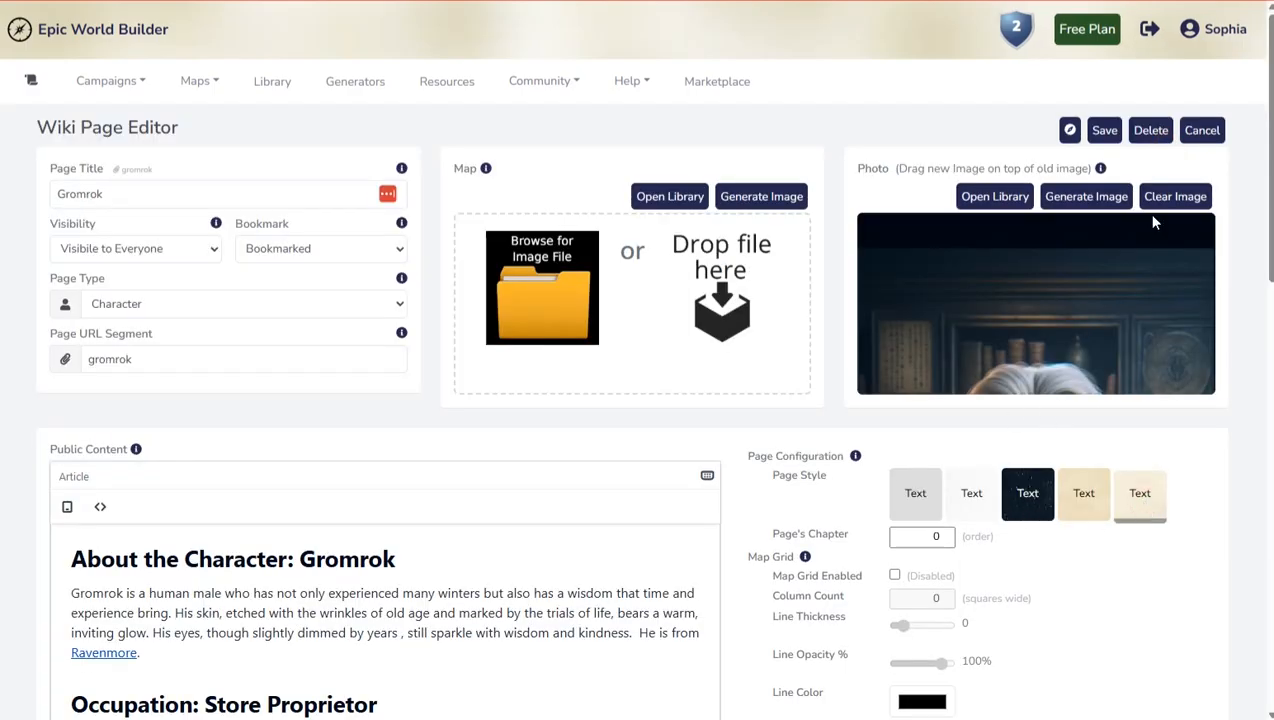
left_click(1106, 130)
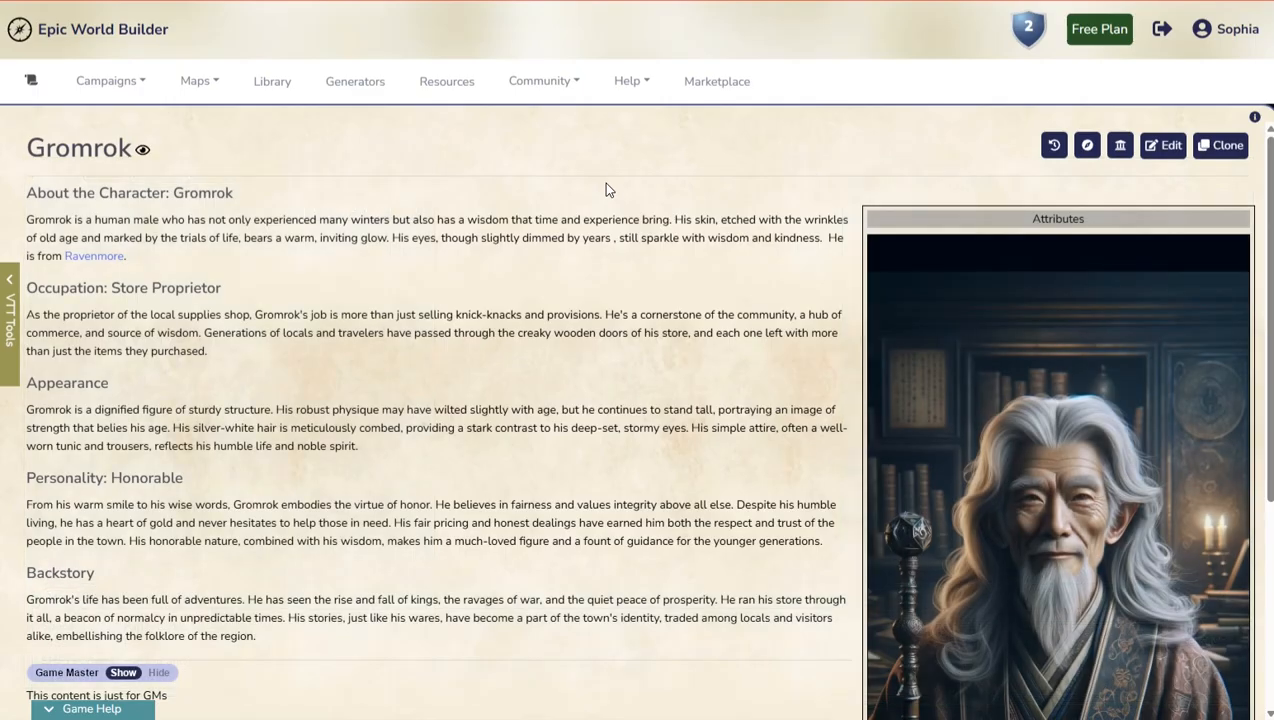
Step: Open Gromrok for editing and examine the chapter and map grid settings in its page configuration
left_click(1152, 145)
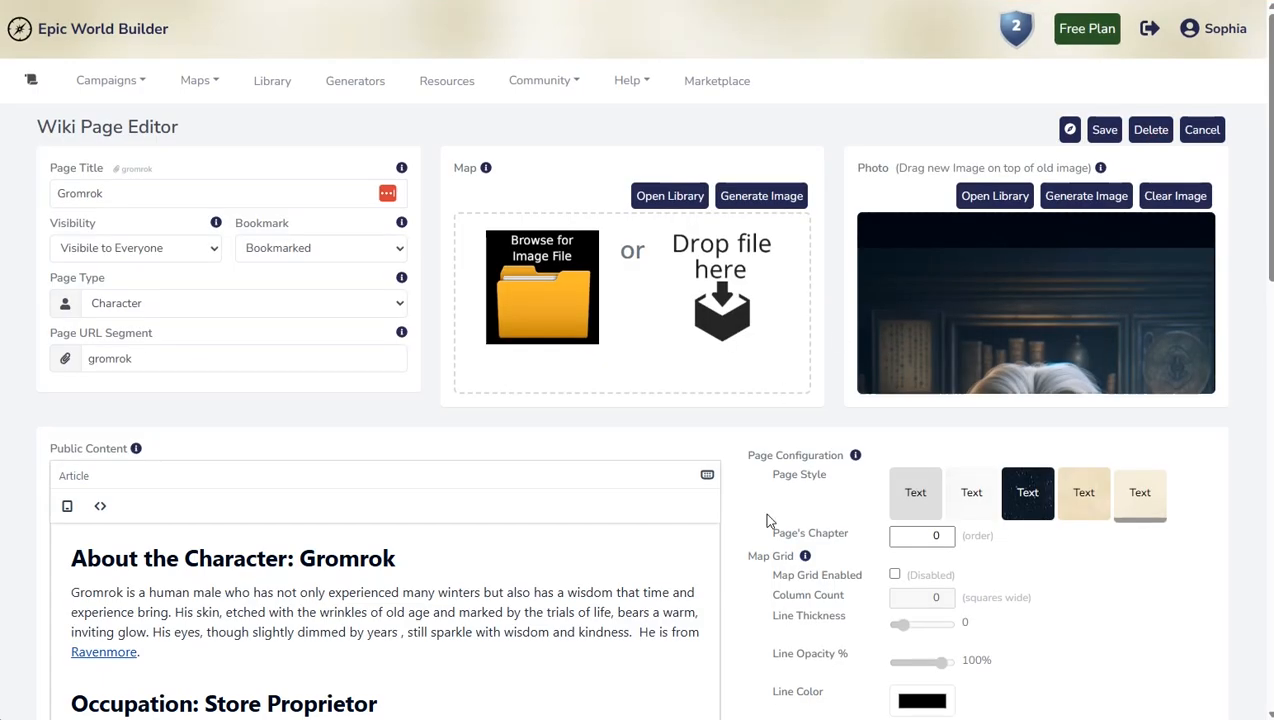
scroll(897, 567, "down", 2)
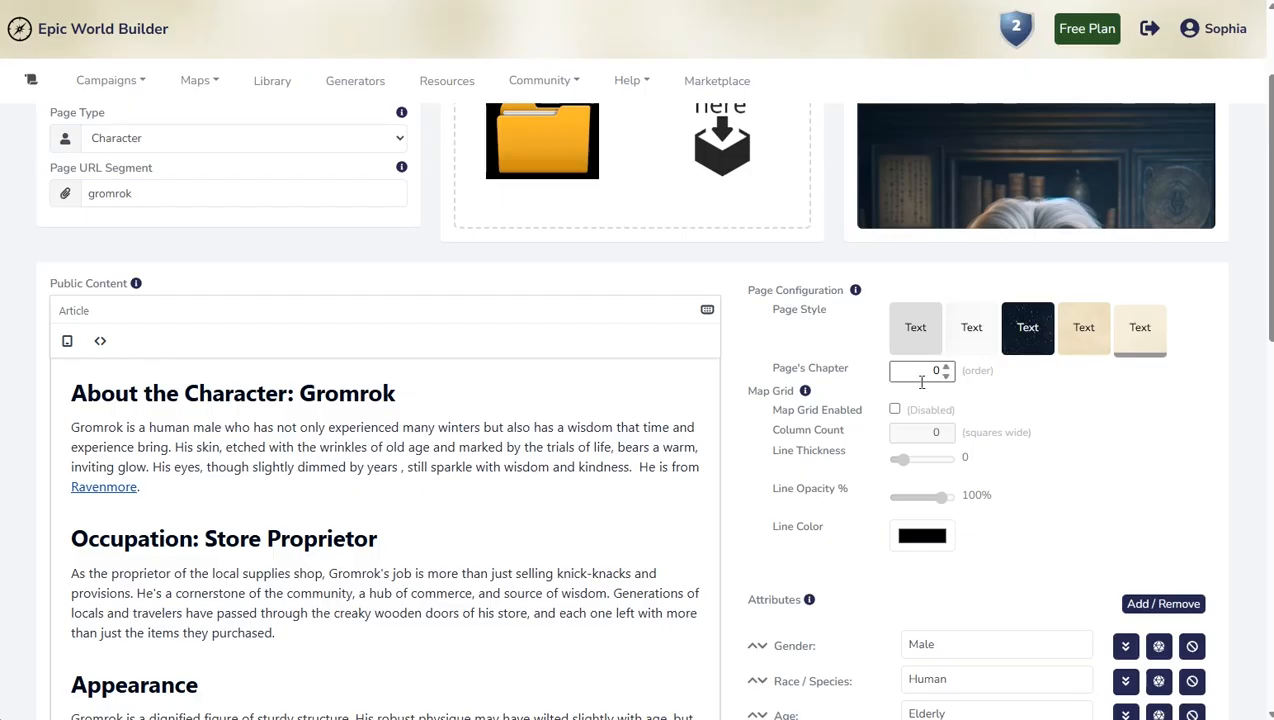
scroll(908, 383, "up", 2)
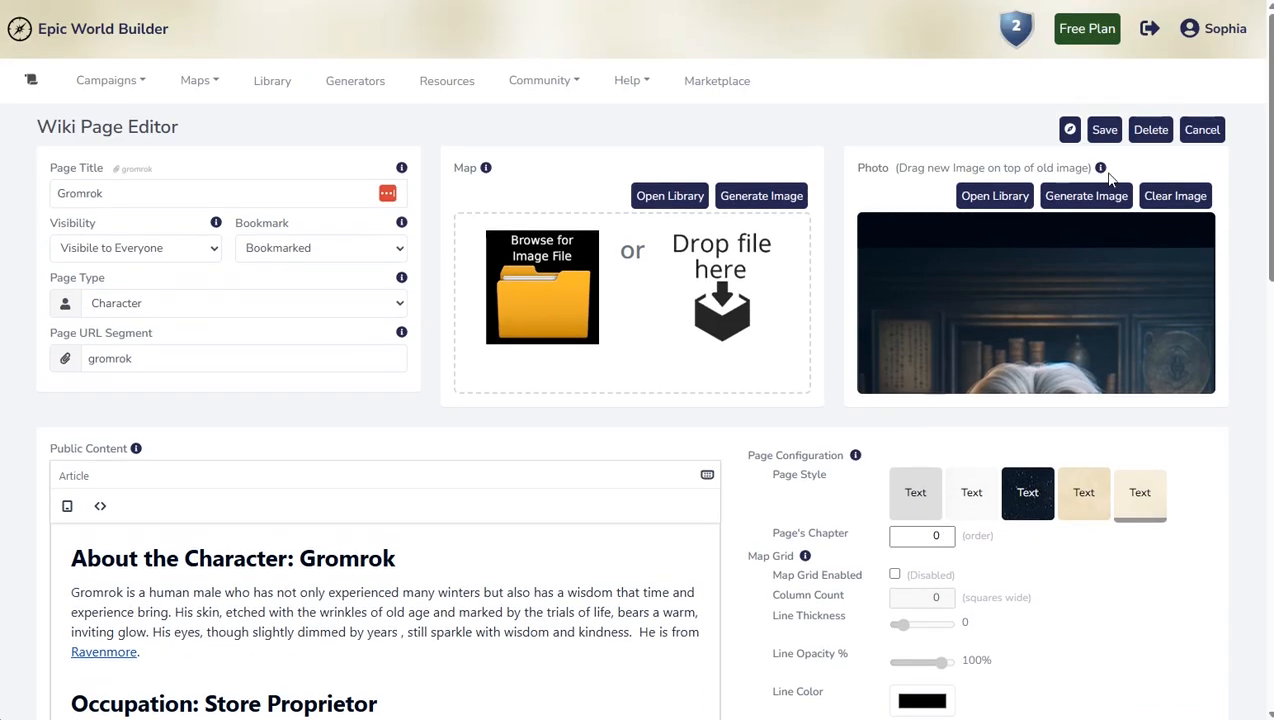
Step: Return to the Nara campaign overview and add a blank Story page titled "Intro"
left_click(1070, 128)
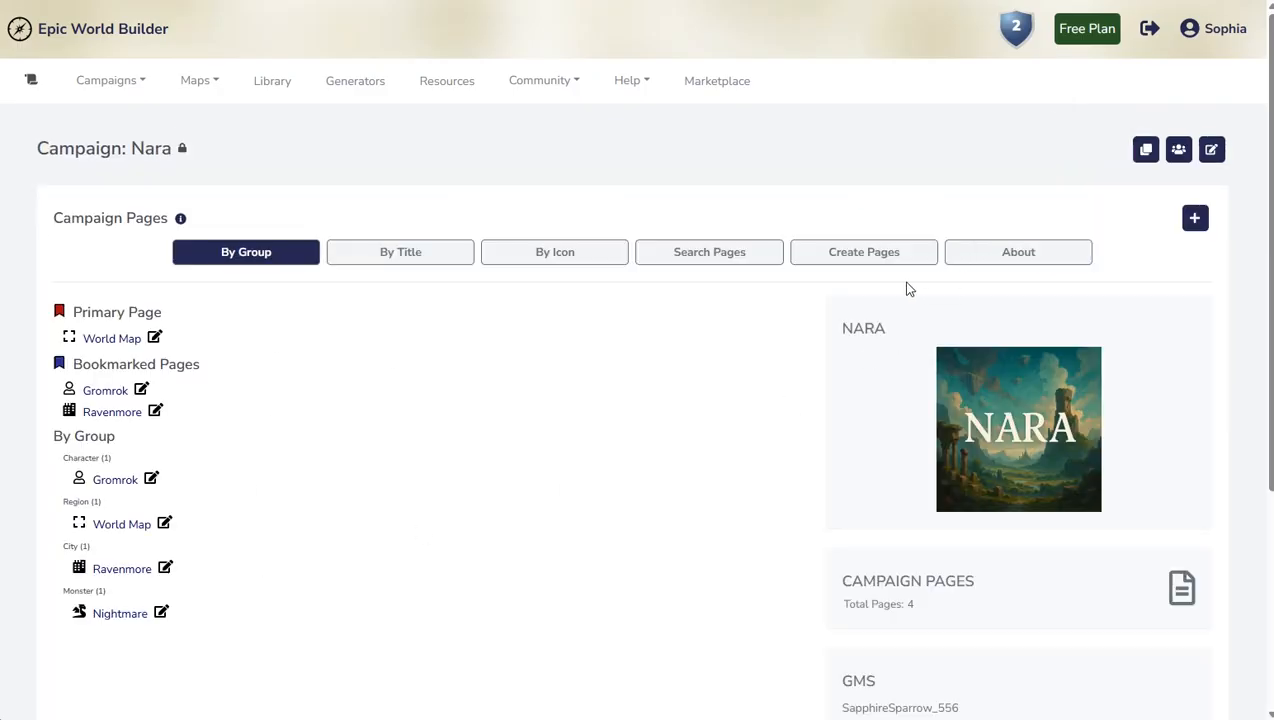
left_click(1195, 220)
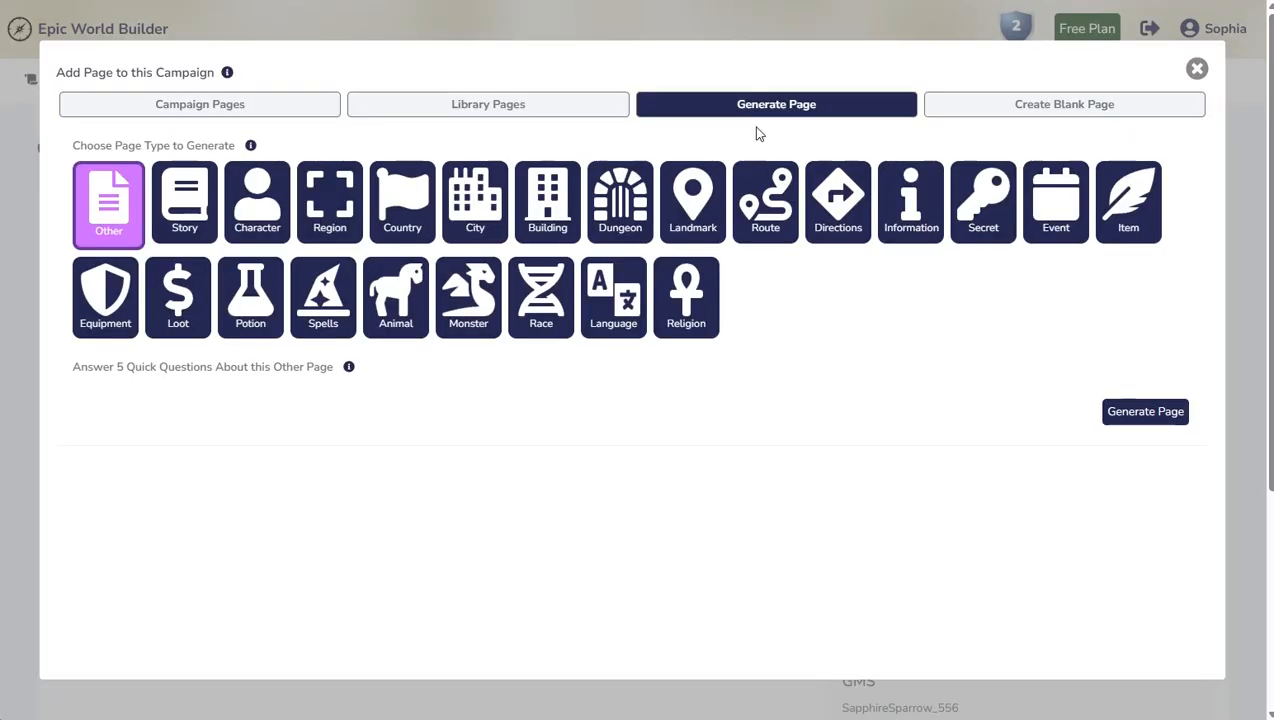
left_click(1122, 100)
left_click(130, 188)
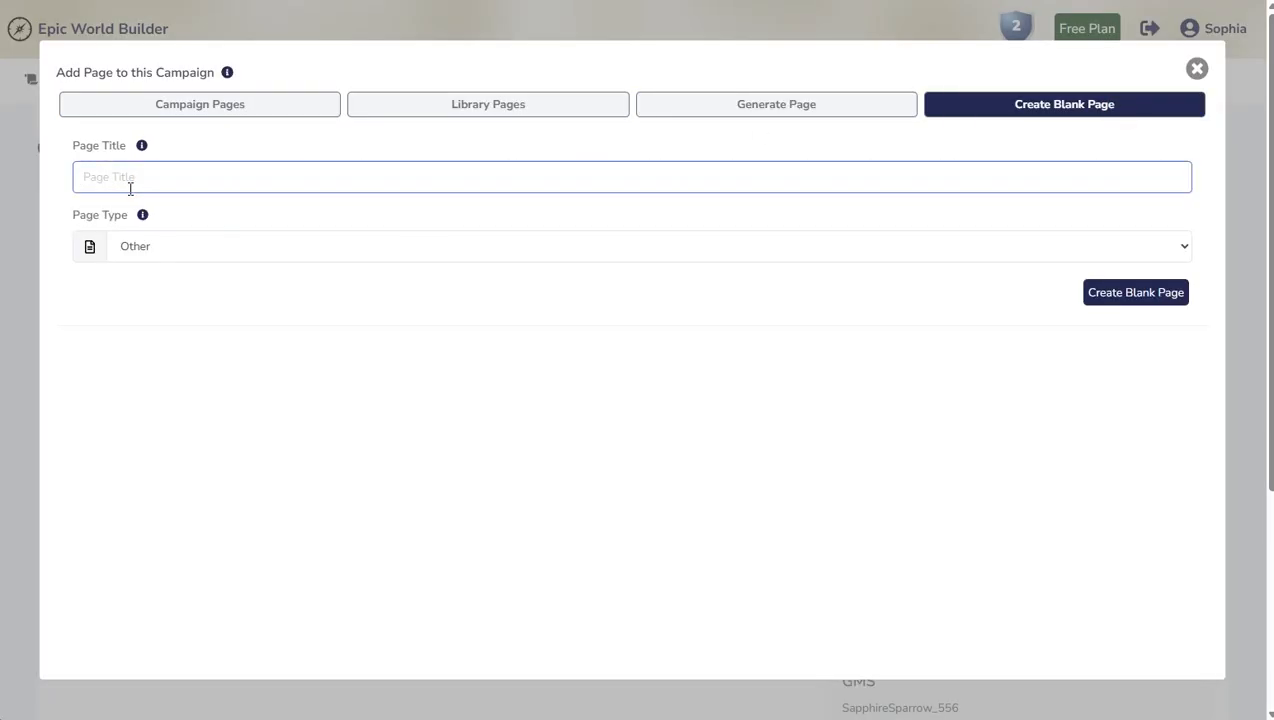
type("S")
key("BackSpace")
left_click(165, 246)
left_click(166, 302)
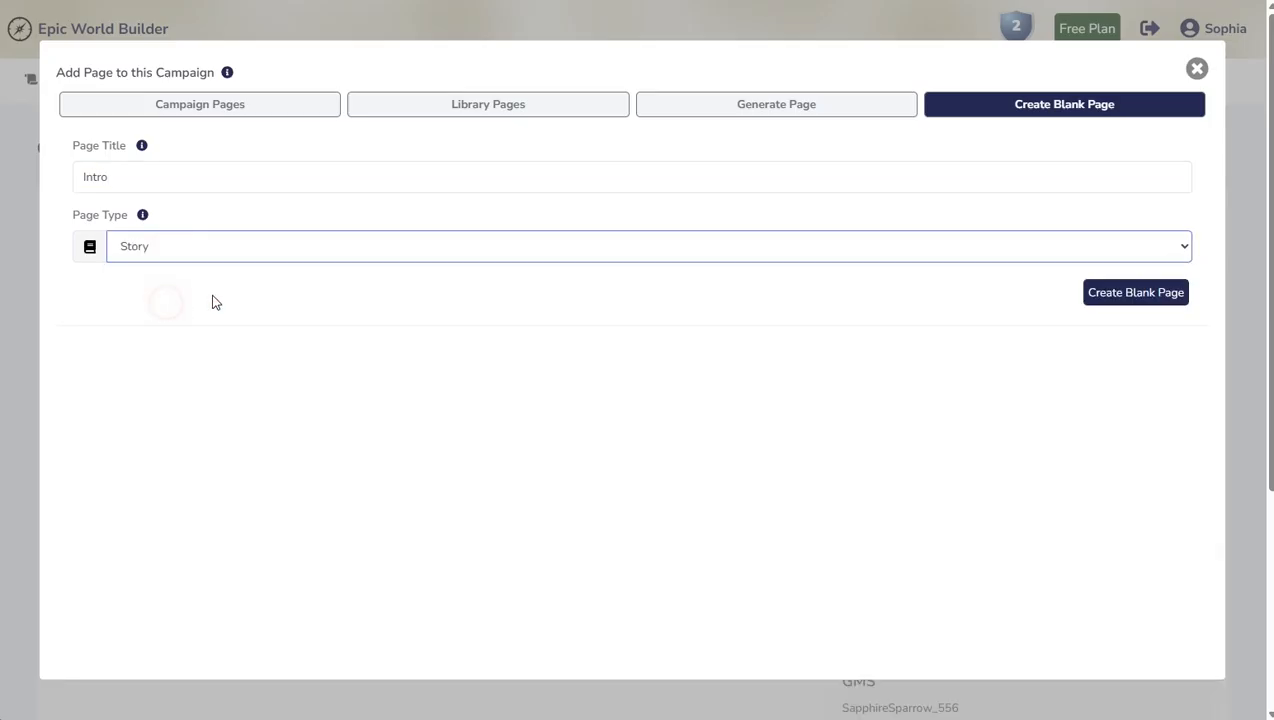
left_click(1138, 294)
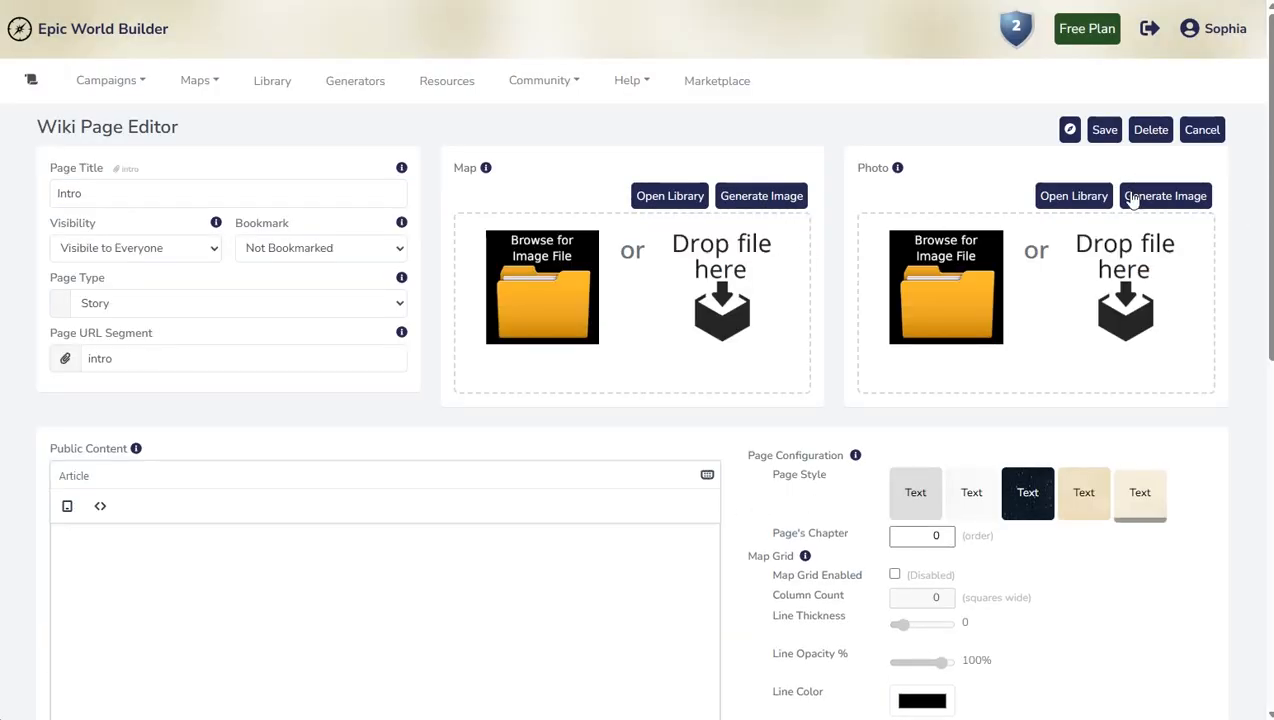
left_click(1070, 129)
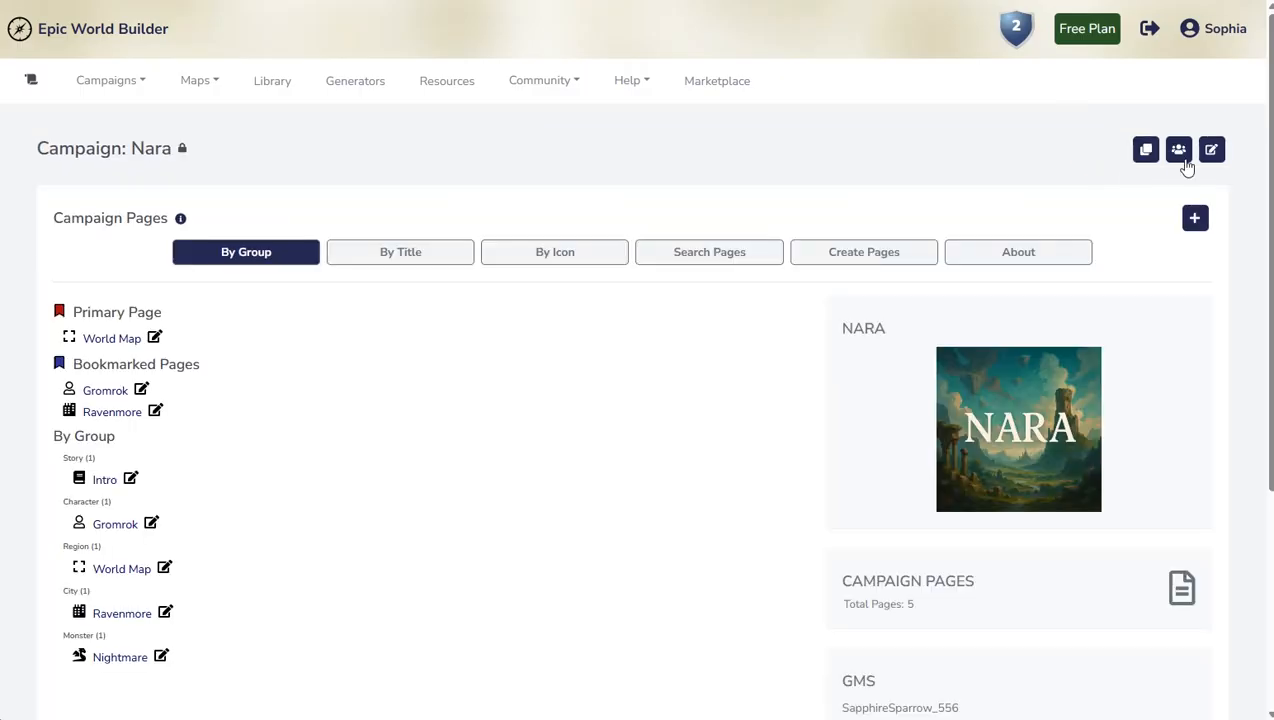
Step: Add a blank Story page titled "Section 1" to the Nara campaign, save it and return to the campaign overview
left_click(1195, 220)
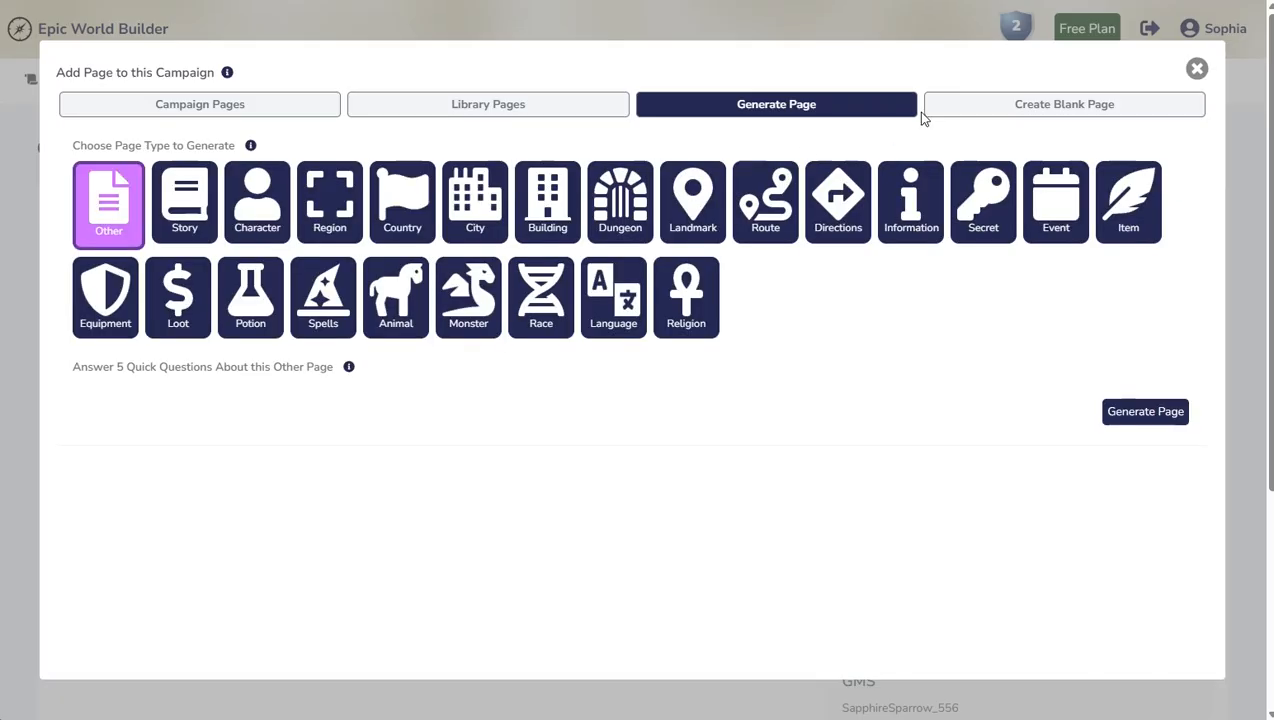
left_click(999, 106)
left_click(163, 177)
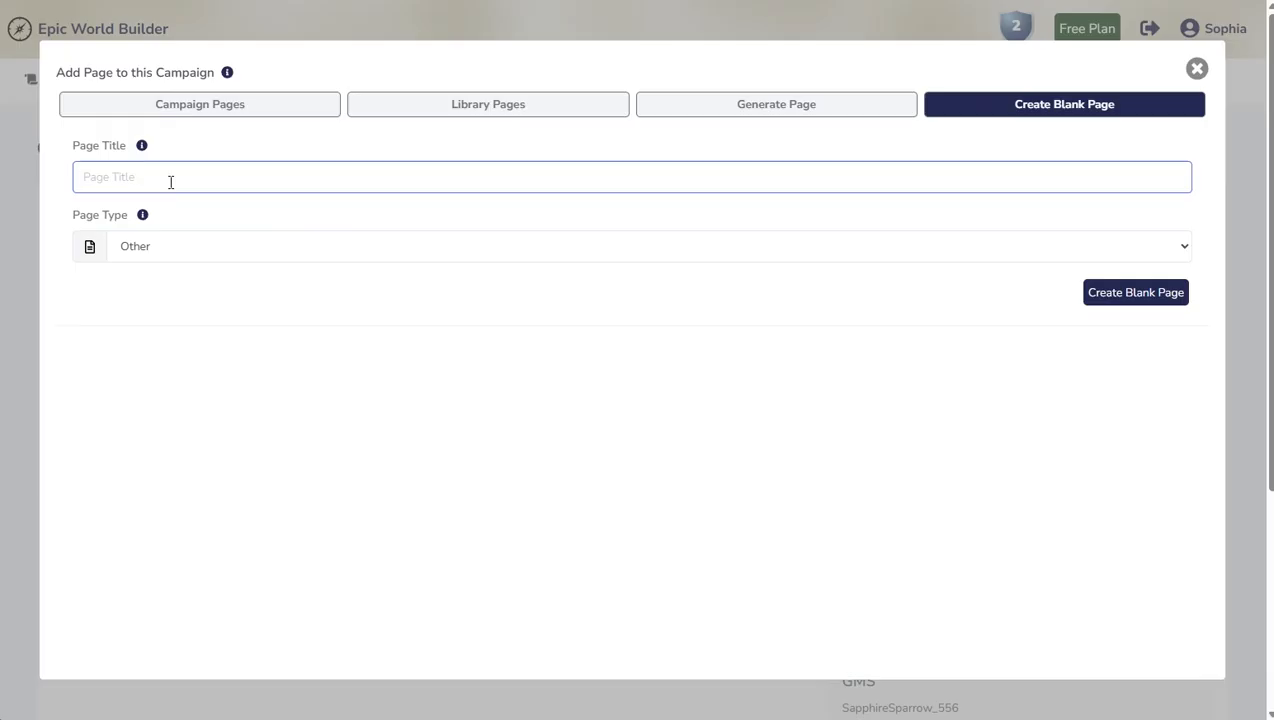
type("Section 1")
left_click(167, 248)
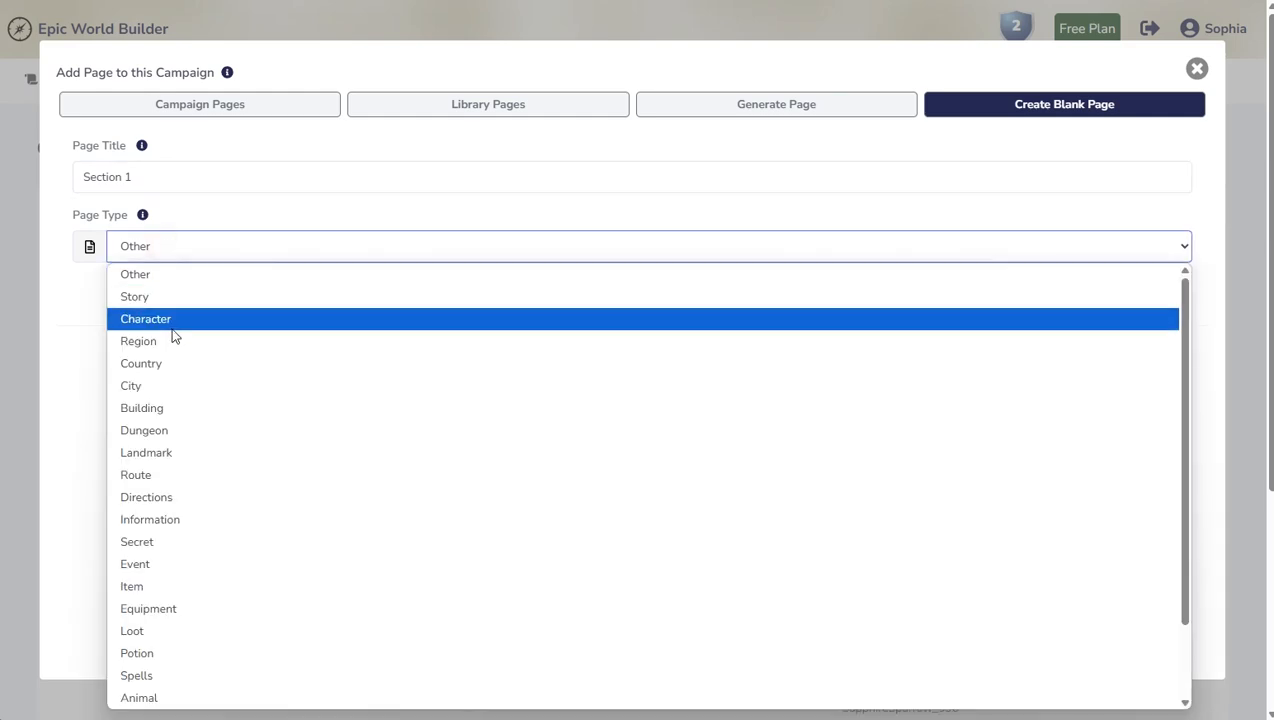
left_click(177, 294)
left_click(1146, 295)
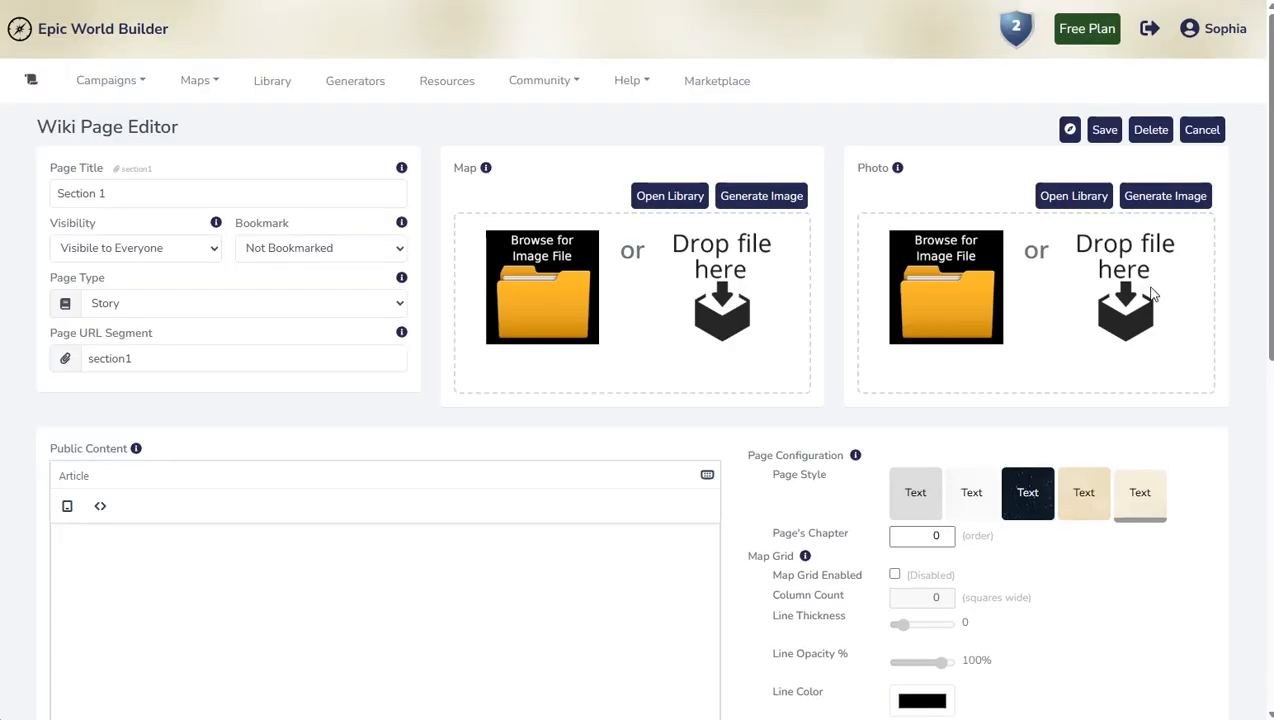
left_click(1106, 134)
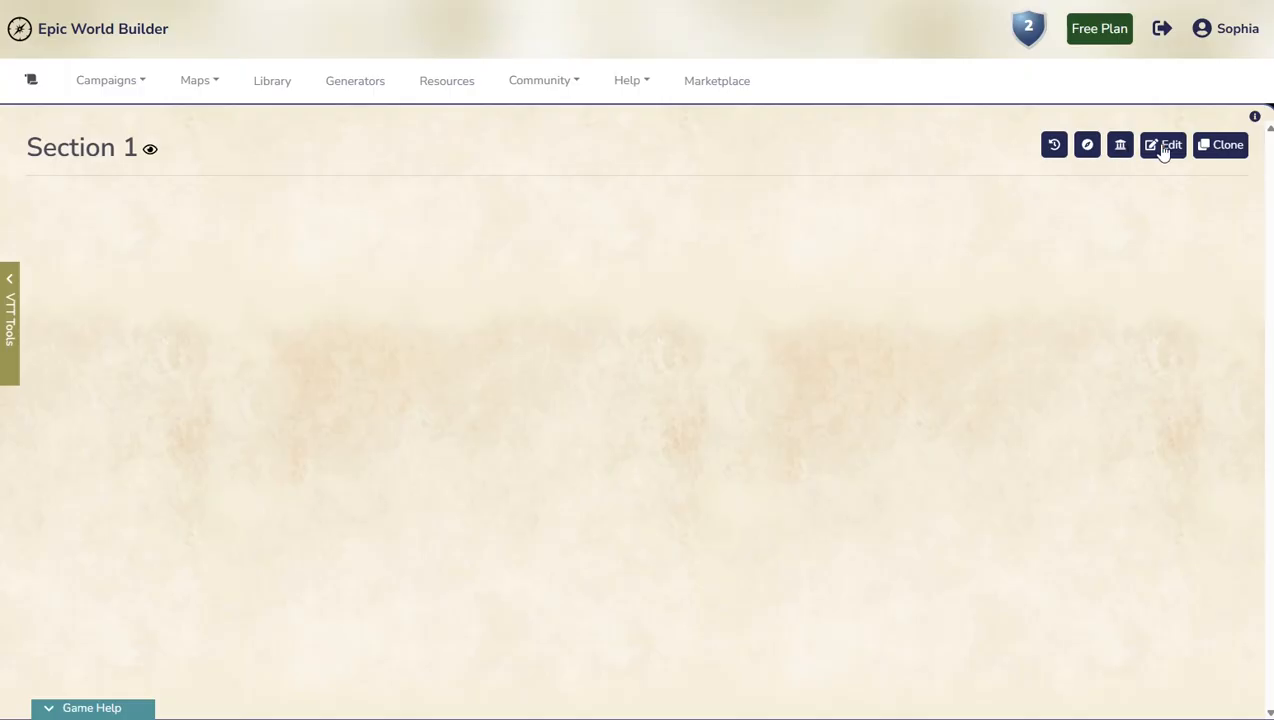
left_click(1160, 146)
left_click(1068, 132)
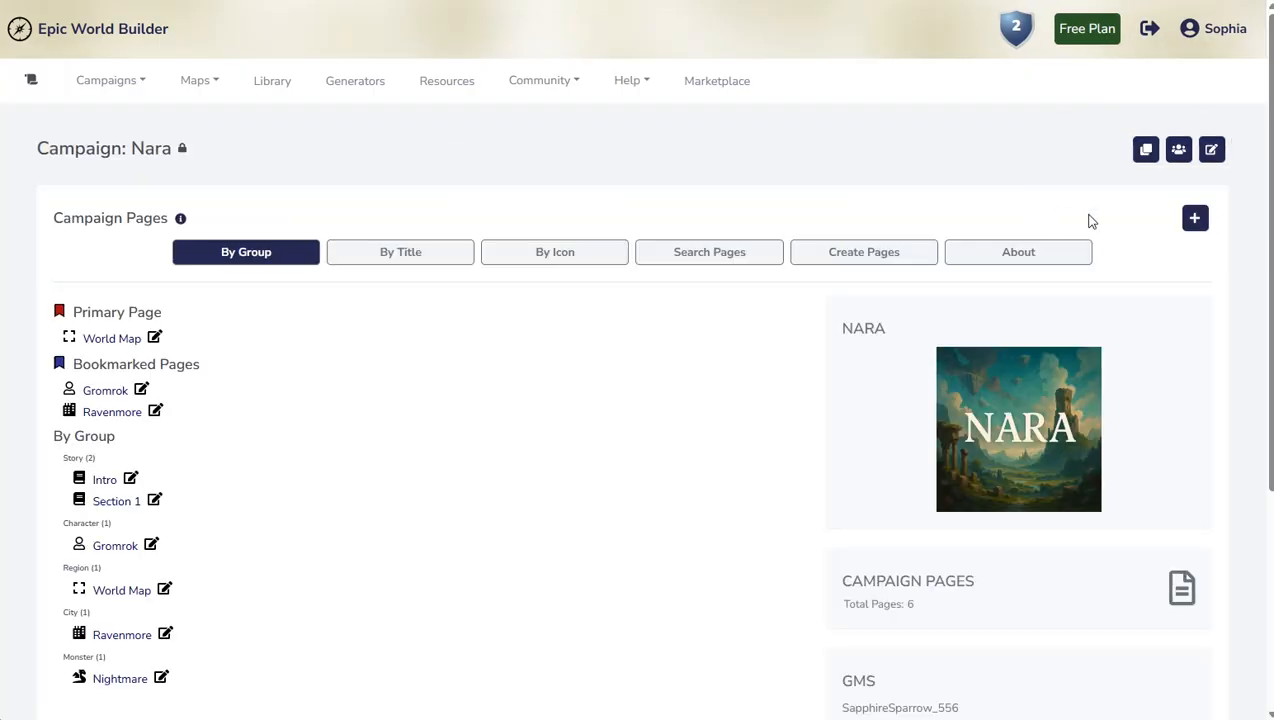
Step: Add a blank Story page titled "Story 1" to the Nara campaign and return to the campaign overview
left_click(1198, 218)
left_click(932, 106)
left_click(172, 190)
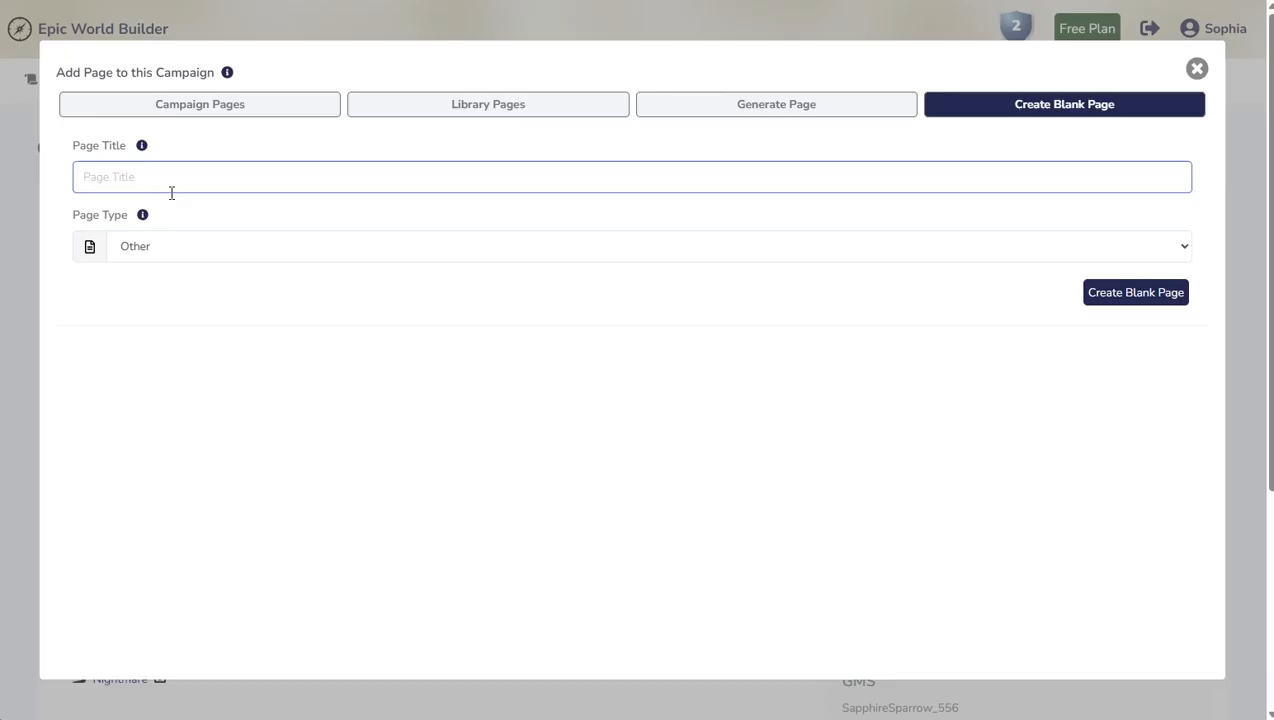
type("S")
left_click(179, 247)
left_click(179, 293)
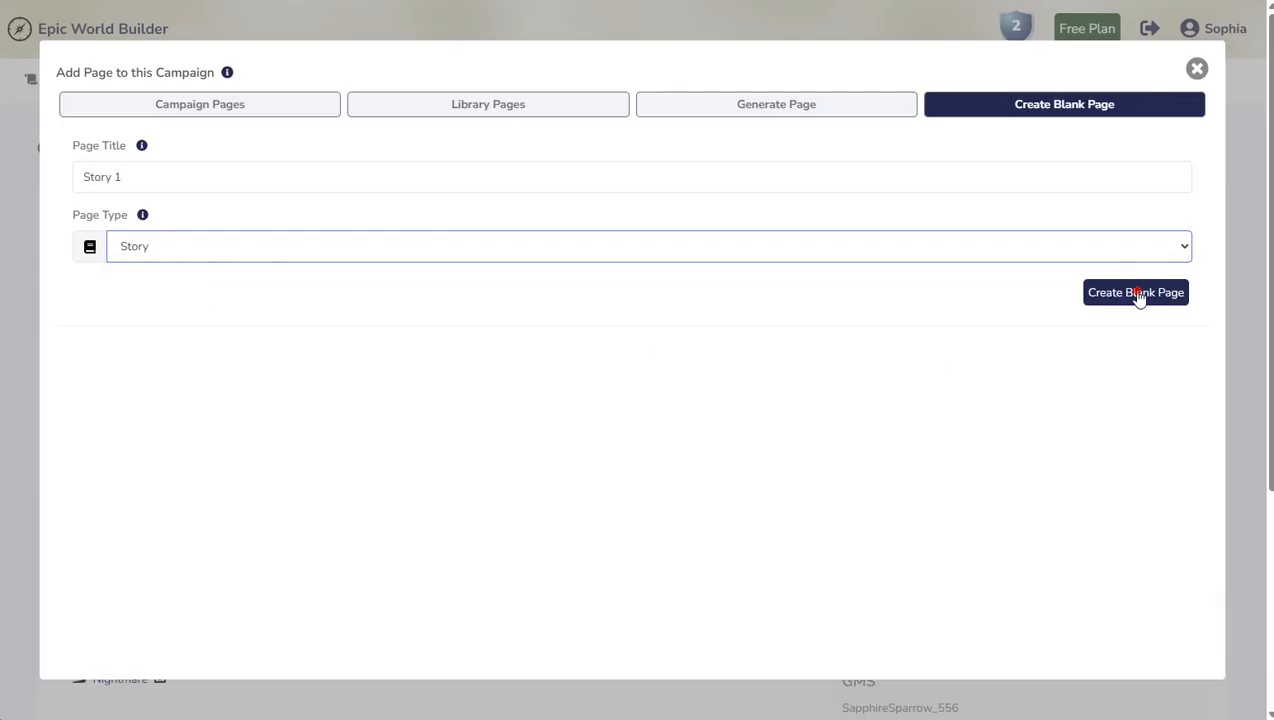
left_click(1136, 292)
left_click(1068, 128)
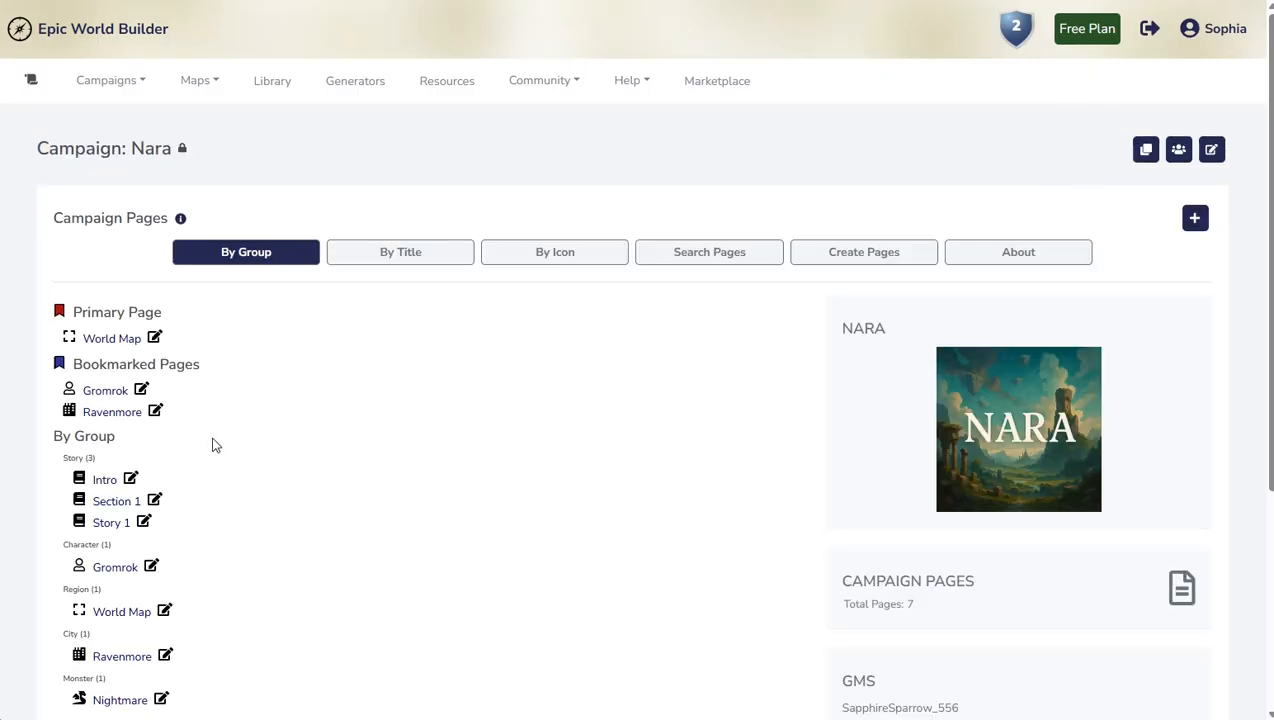
Step: Retitle the Story 1 page as "Background", save it and return to the campaign overview
scroll(211, 440, "down", 2)
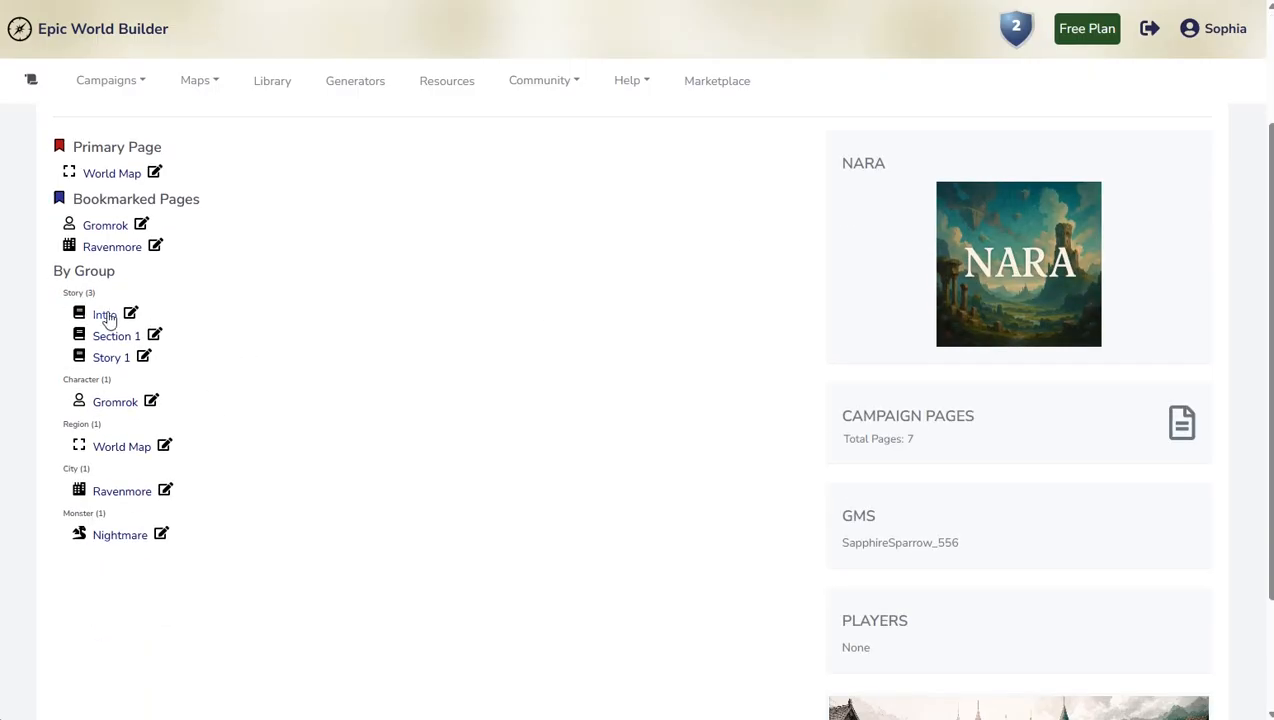
scroll(108, 358, "down", 1)
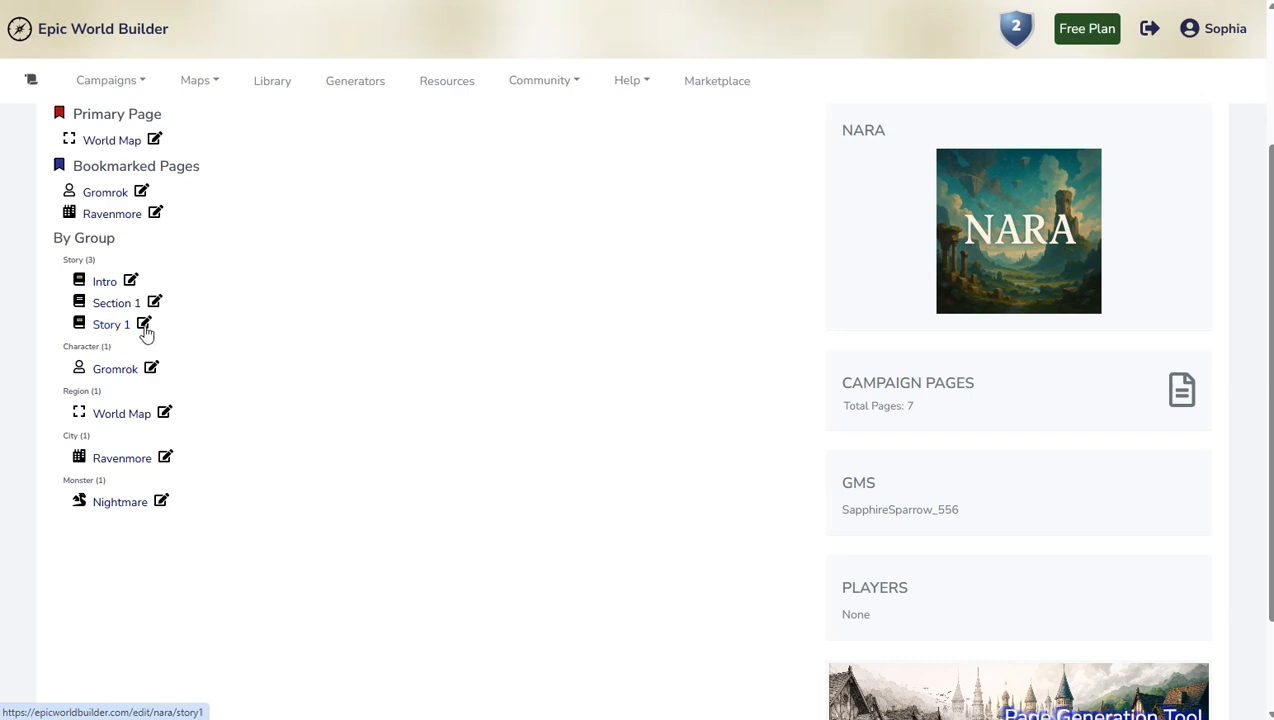
left_click(145, 326)
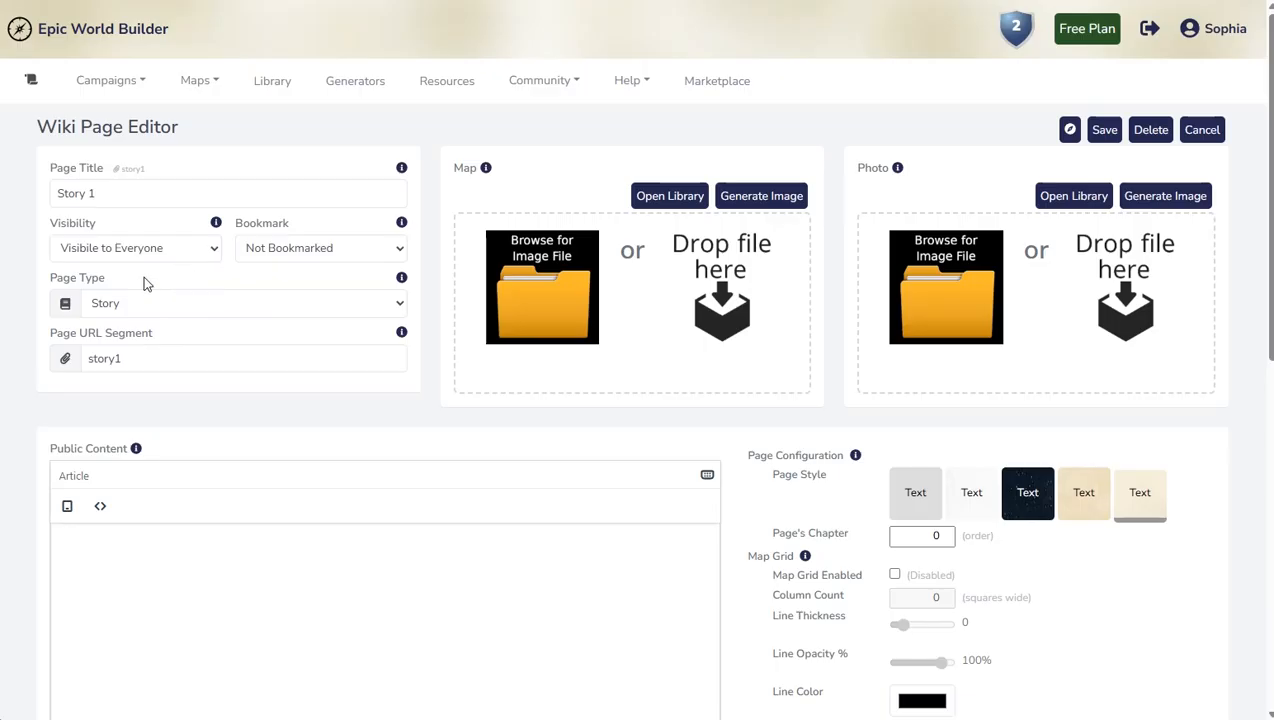
triple_click(125, 195)
type("Back")
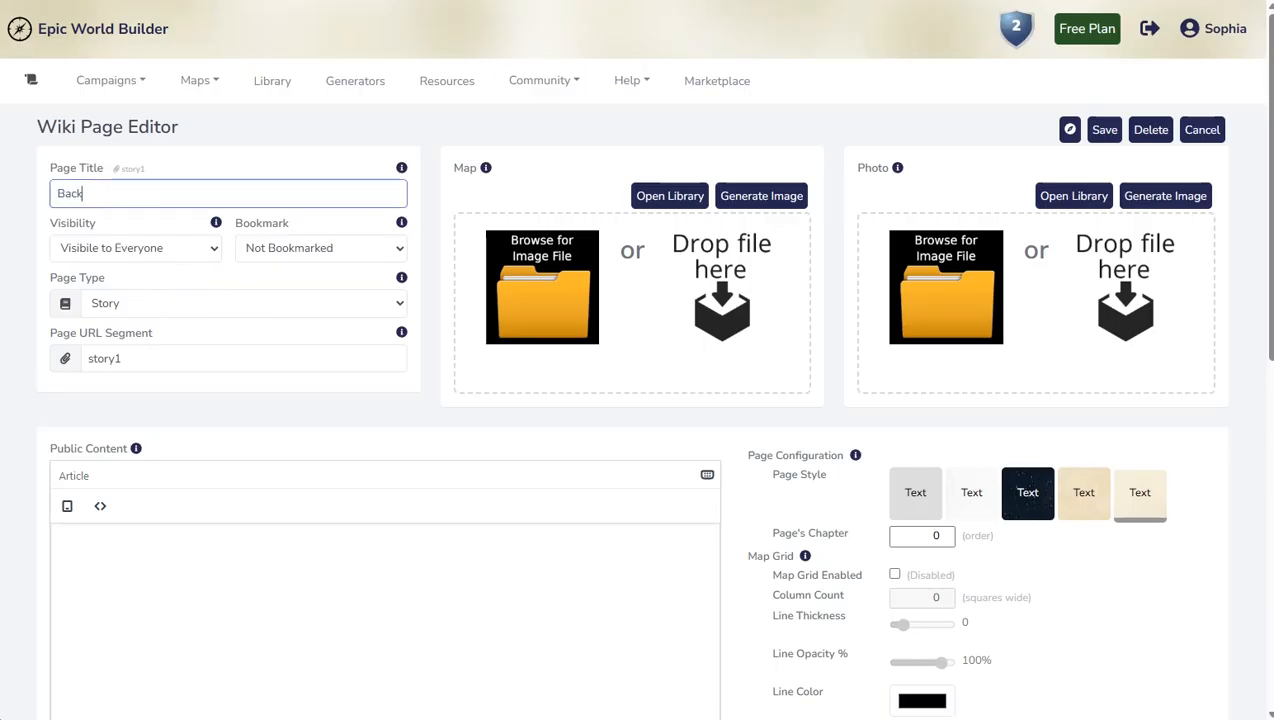
type("ground")
left_click(1104, 131)
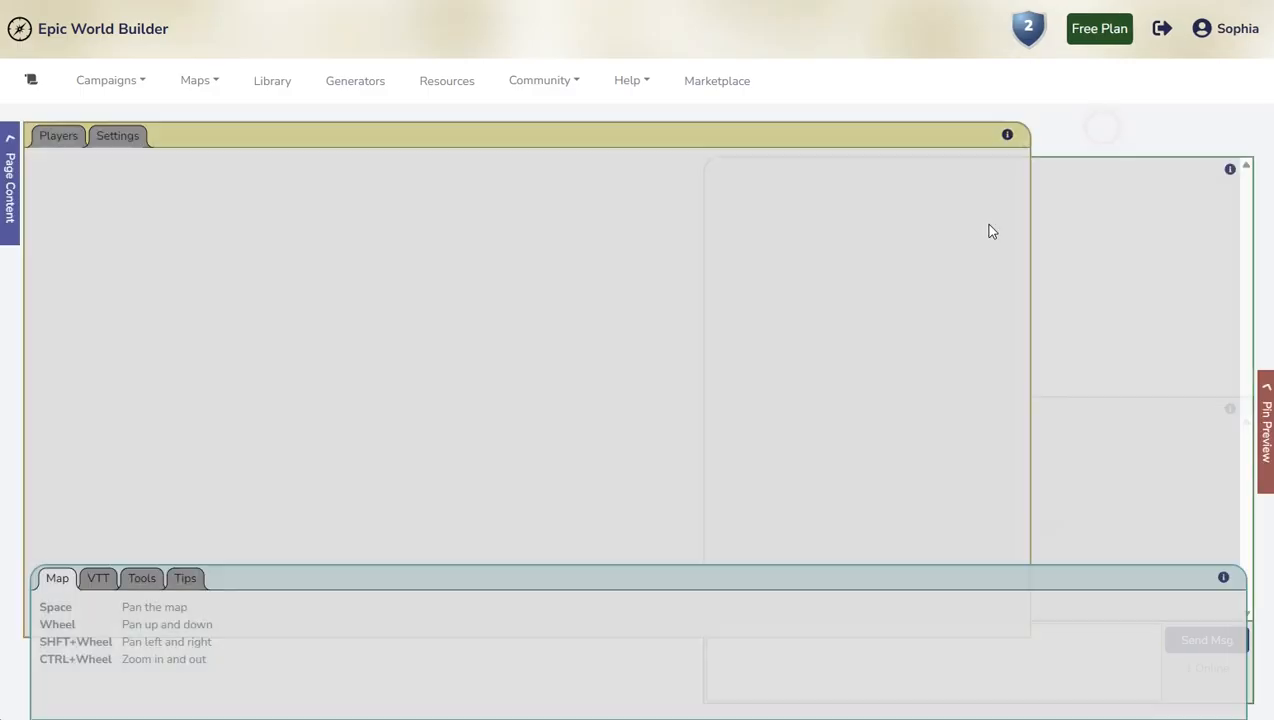
left_click(1087, 144)
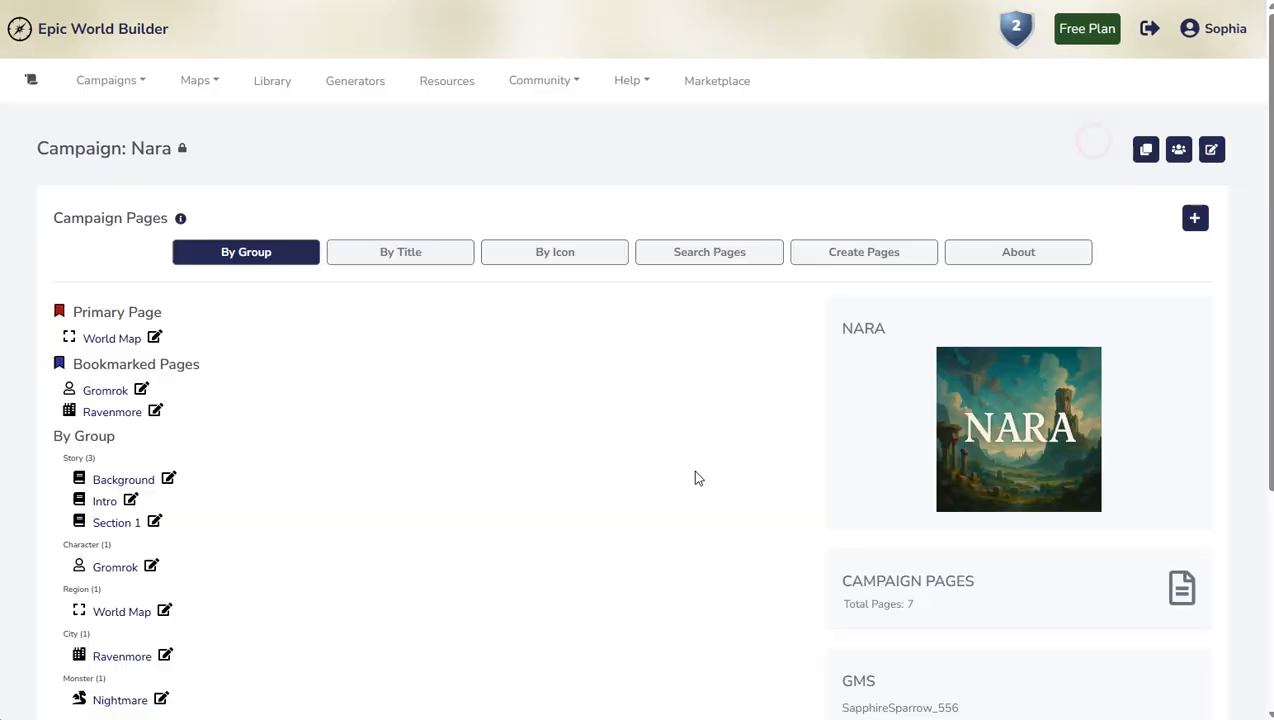
Step: Set the Intro page's chapter order to 1, save it and return to the campaign overview
scroll(193, 455, "down", 1)
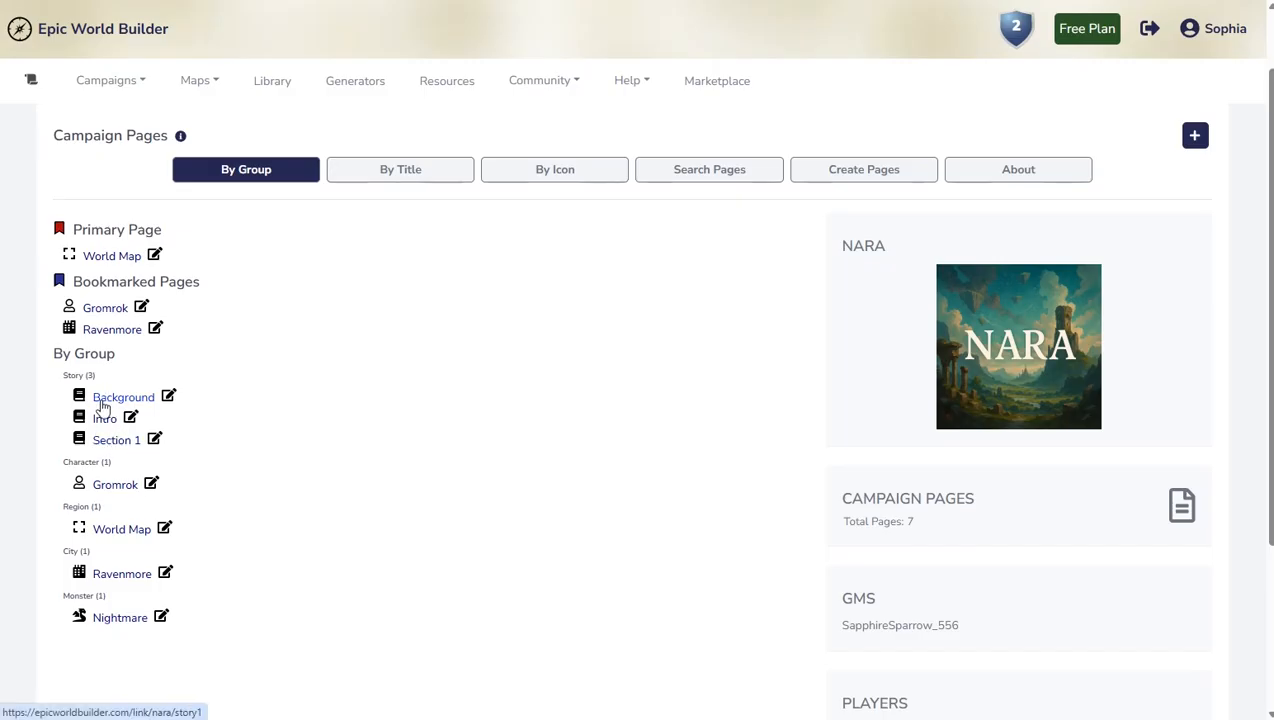
left_click(130, 419)
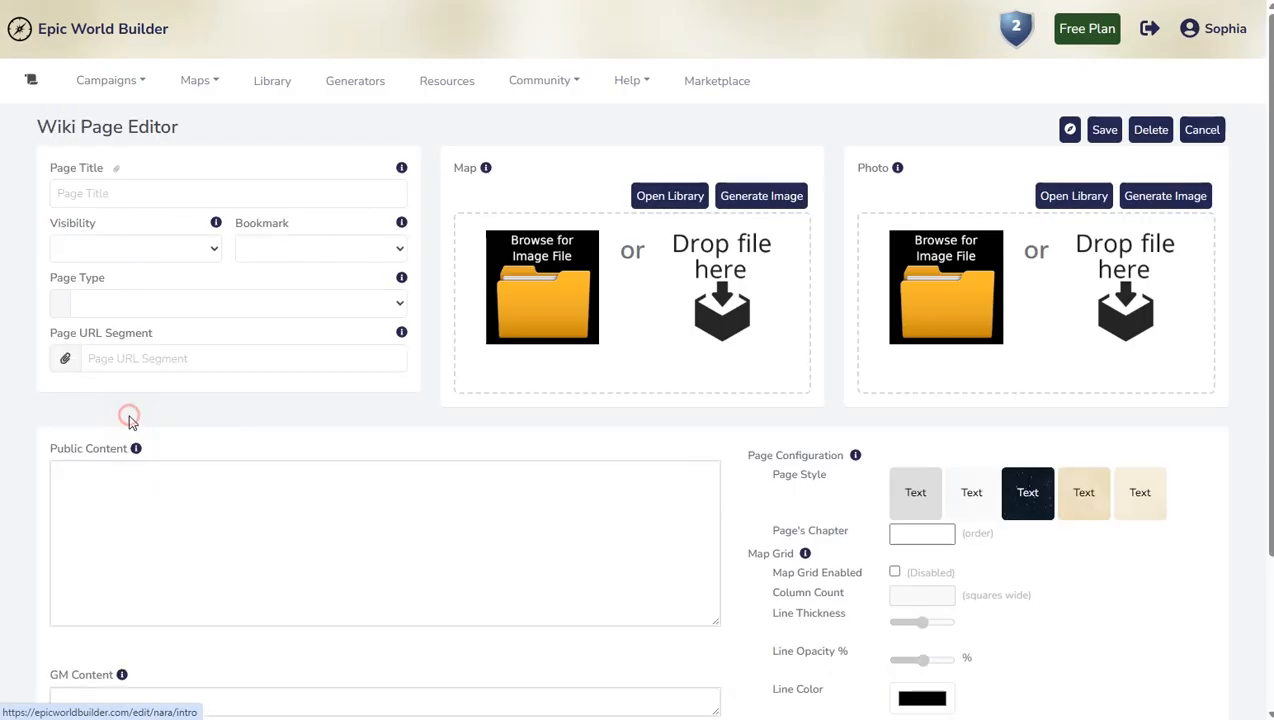
scroll(1001, 427, "down", 1)
left_click(917, 454)
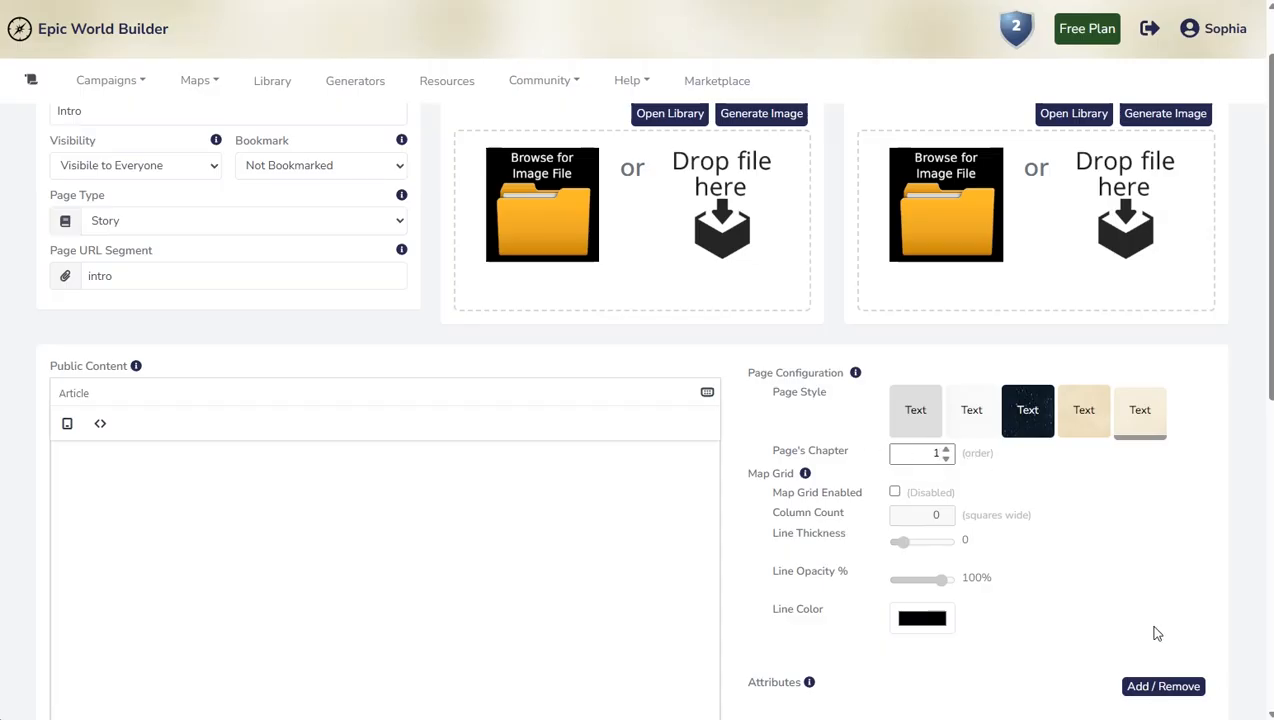
scroll(1155, 570, "up", 1)
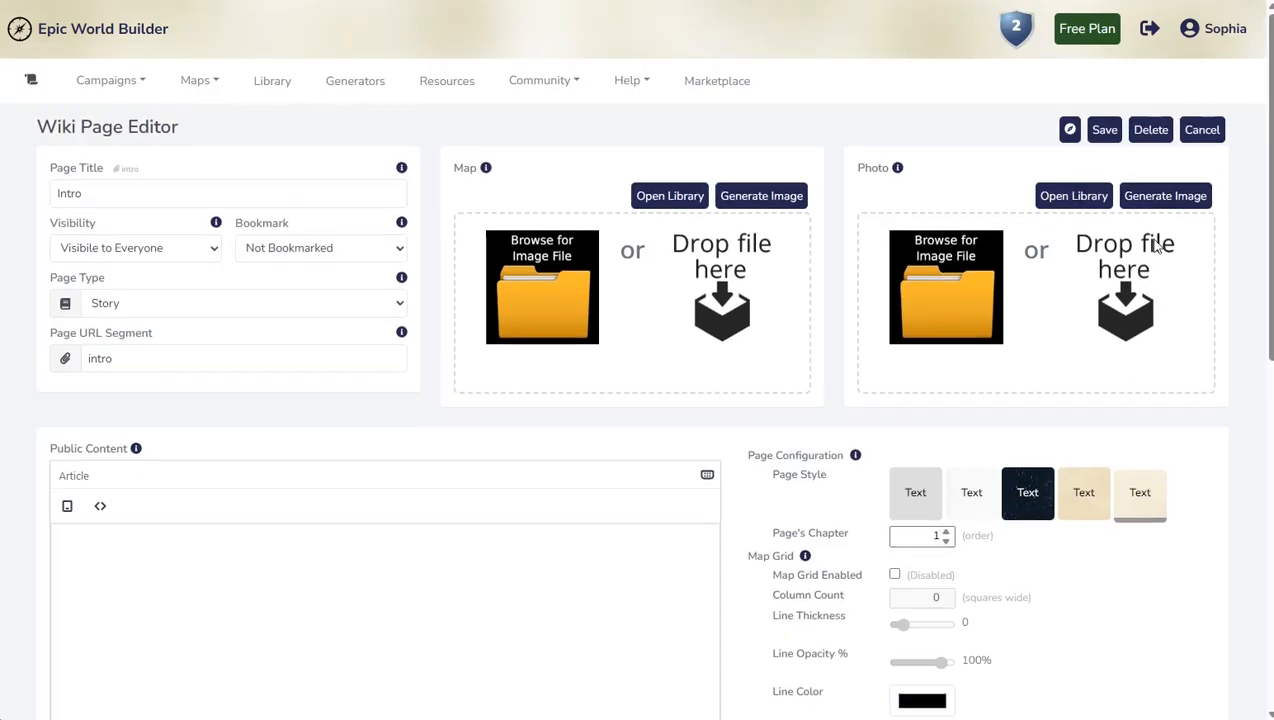
left_click(1100, 130)
left_click(1088, 146)
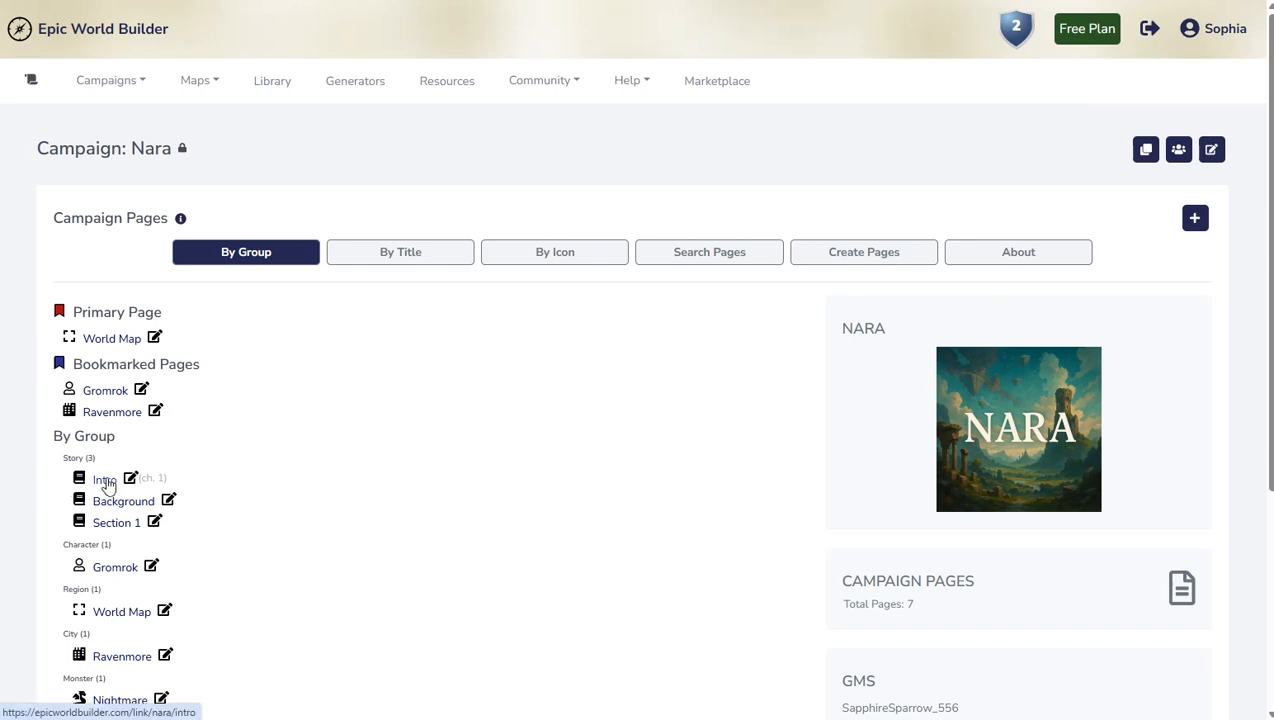
Step: Set the Section 1 page's chapter order to 2, save it and return to the campaign overview
scroll(113, 400, "down", 2)
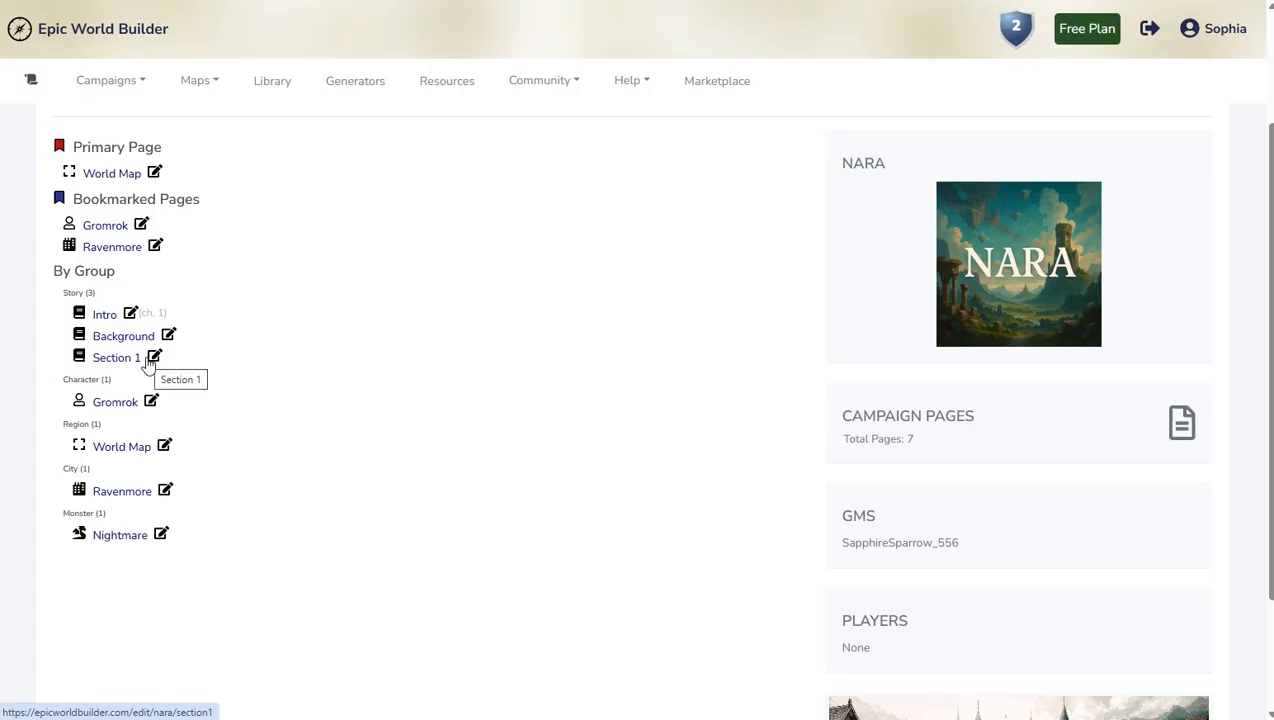
scroll(148, 366, "down", 1)
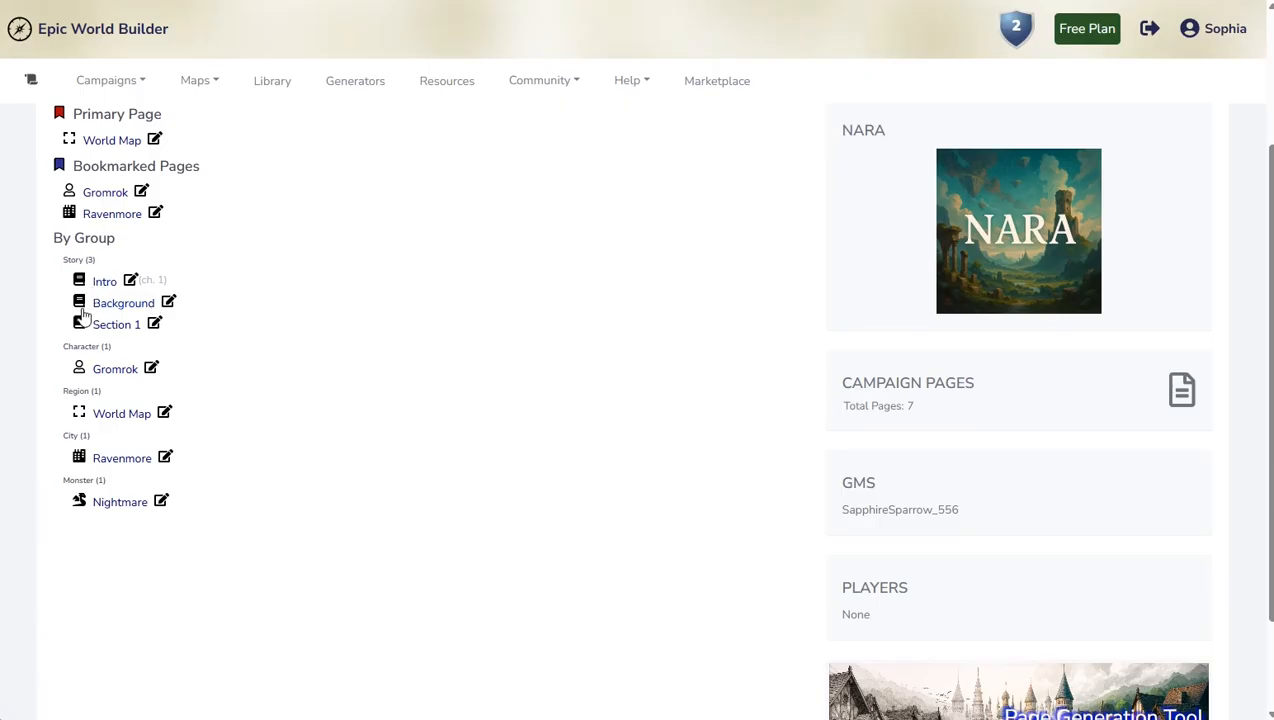
left_click(154, 324)
scroll(950, 478, "down", 1)
double_click(915, 453)
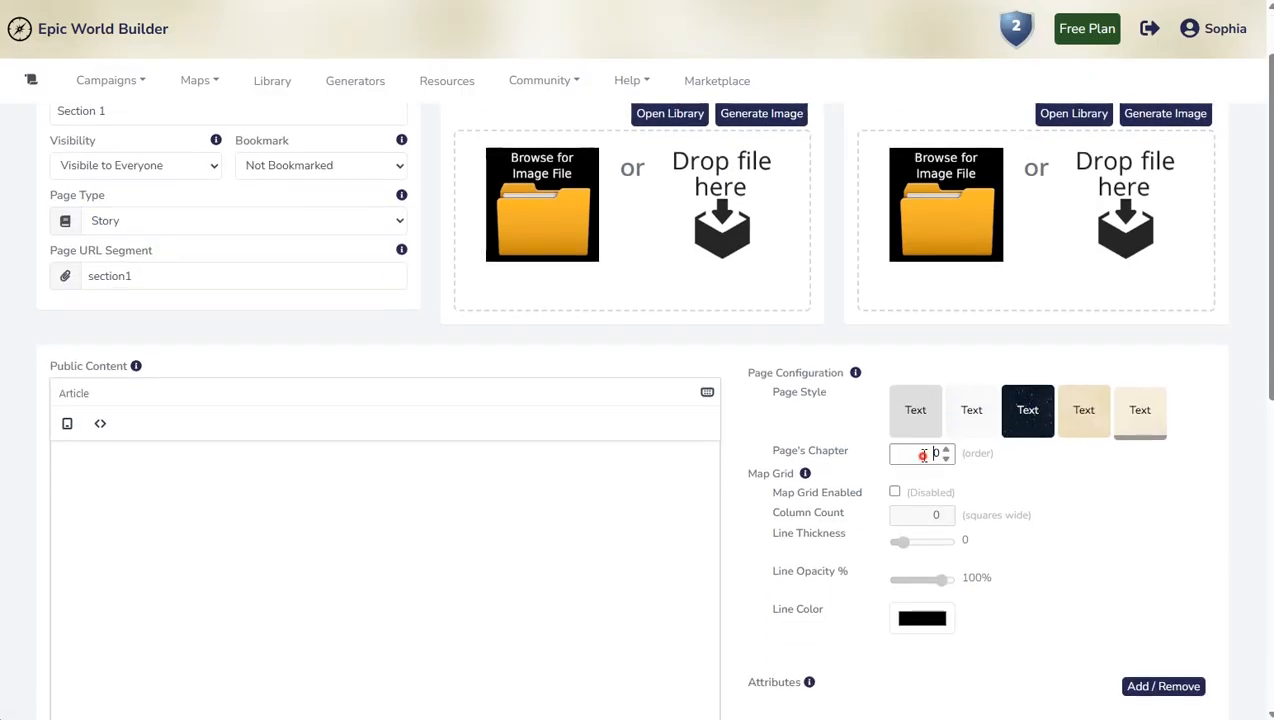
scroll(1118, 603, "down", 5)
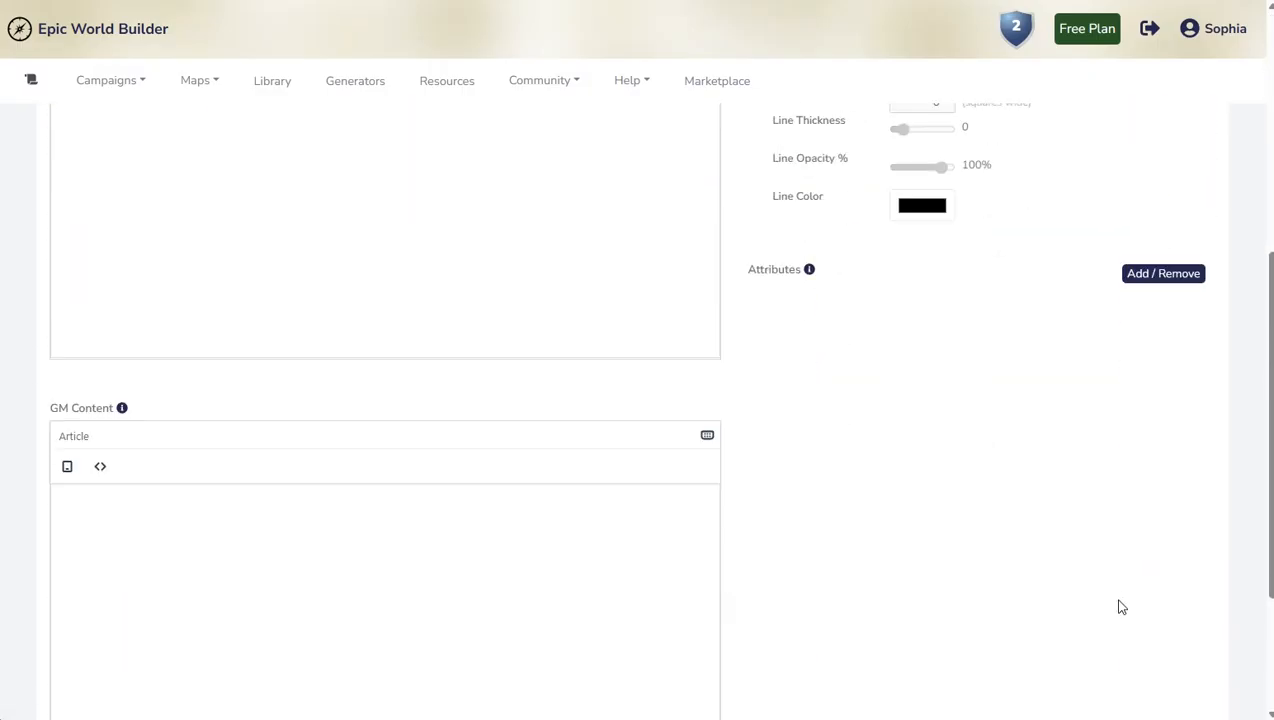
scroll(1115, 427, "up", 6)
left_click(1105, 131)
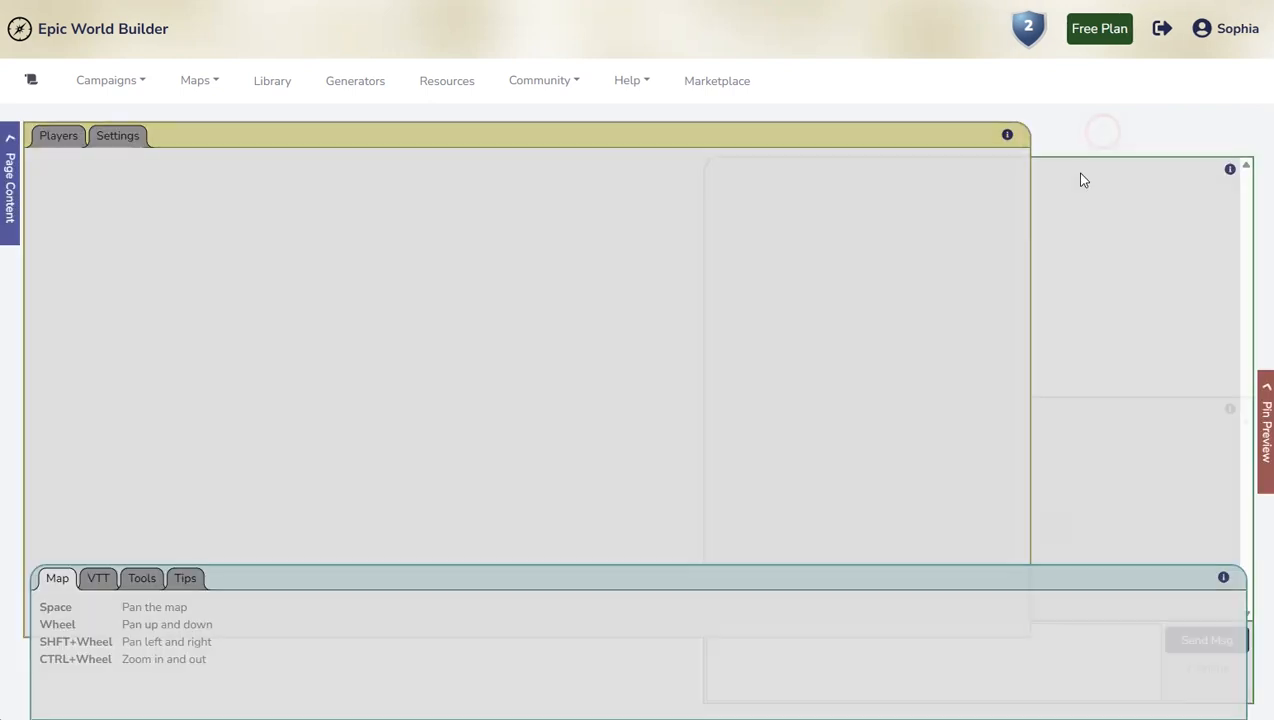
left_click(1088, 146)
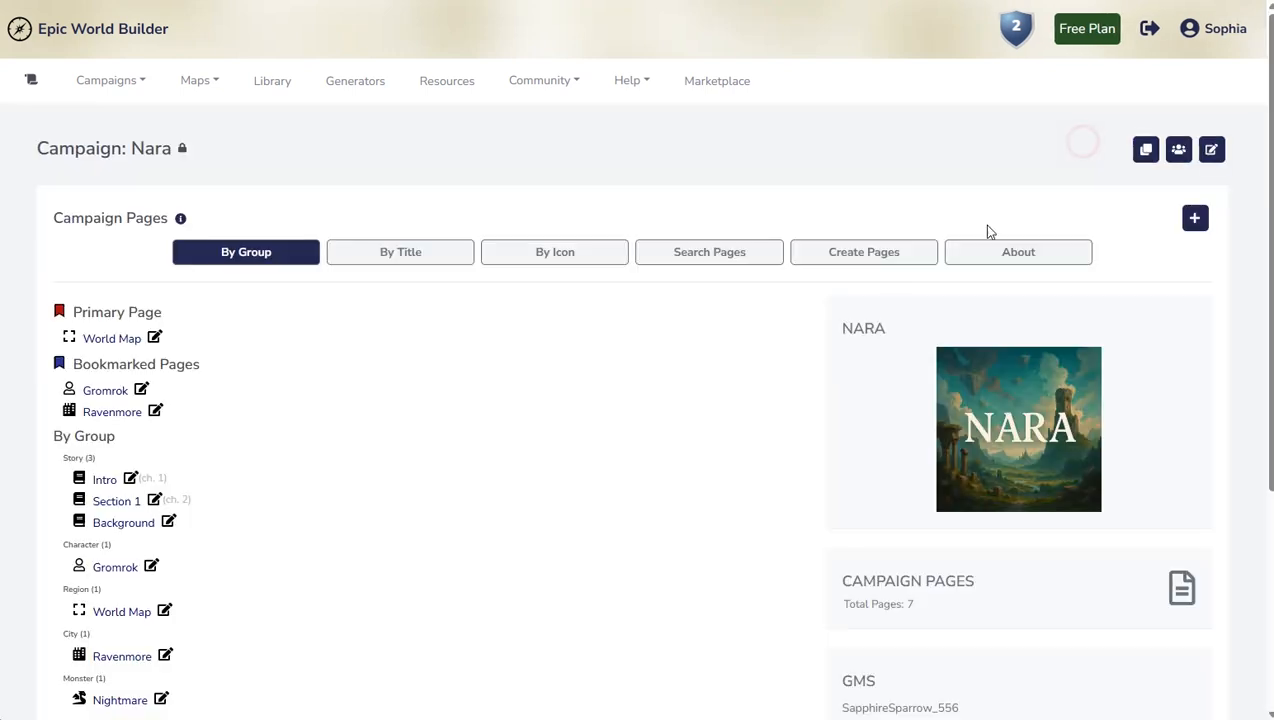
Step: Set the Background page's chapter order to 3, save it and return to the campaign's page list
left_click(168, 522)
left_click_drag(927, 535, 991, 533)
type("3")
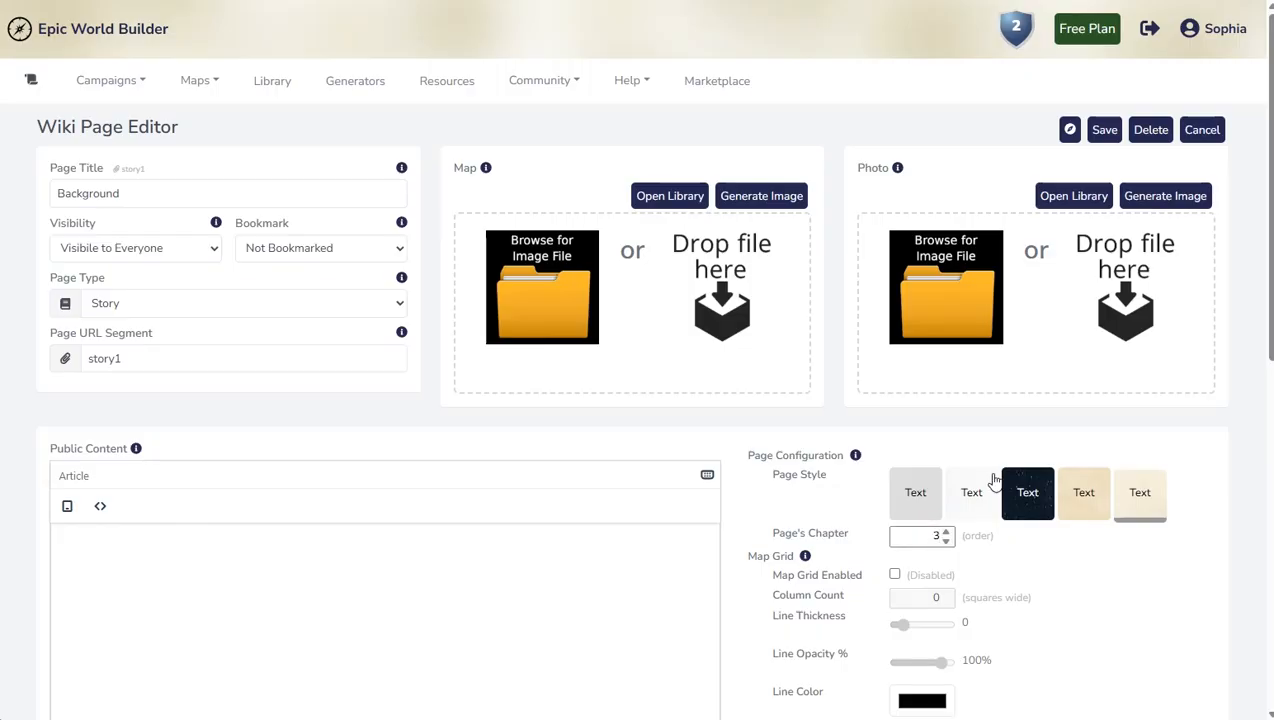
left_click(1105, 130)
left_click(1088, 145)
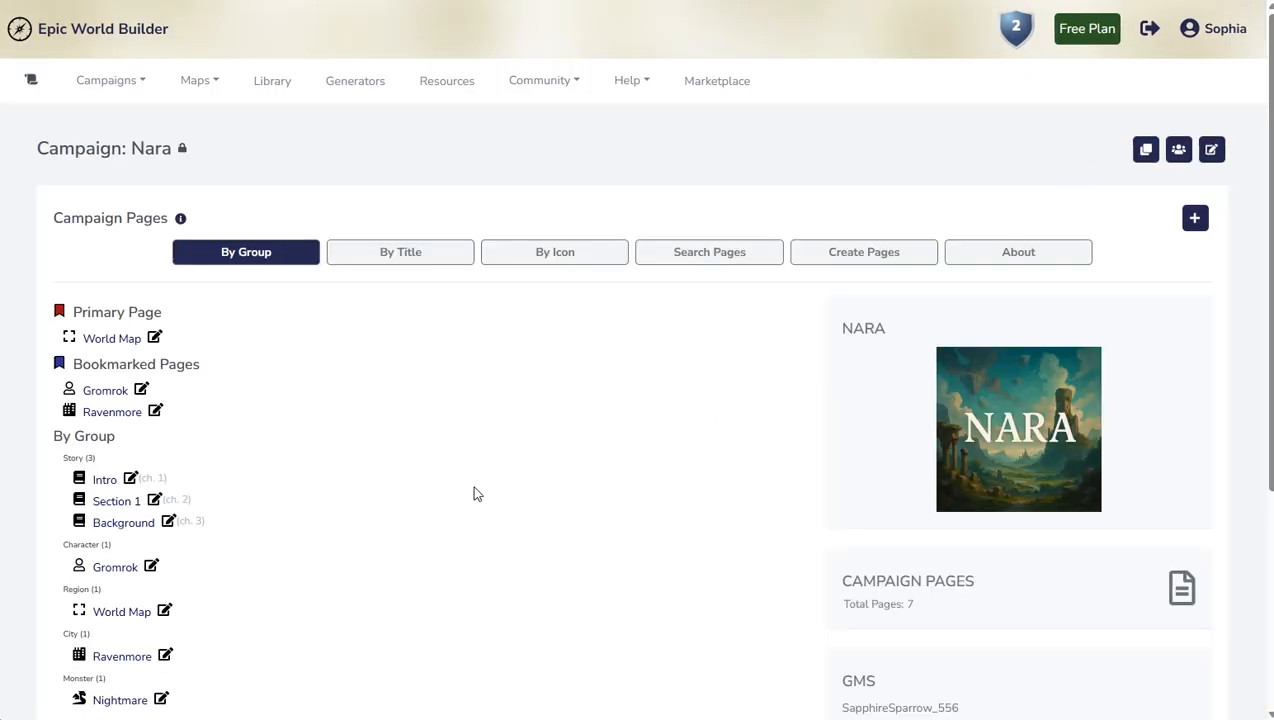
scroll(472, 492, "down", 1)
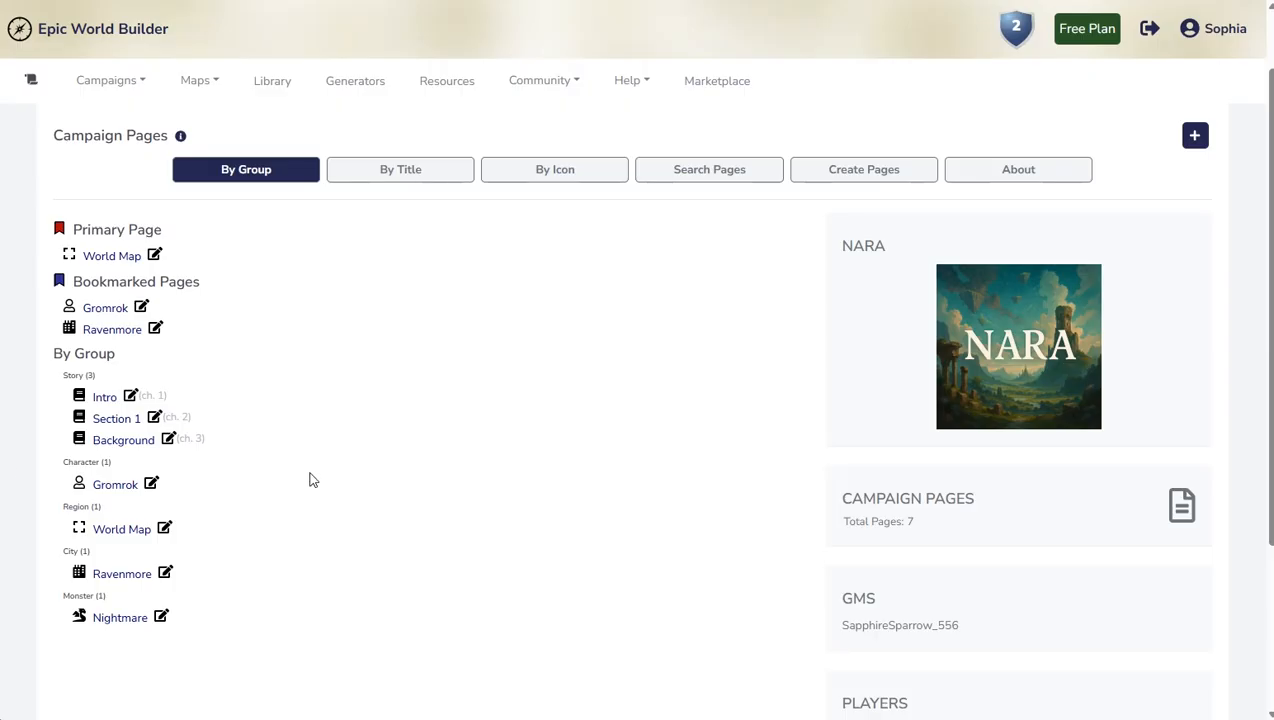
Step: Open the Gromrok page for editing, review its attributes, save it and examine the attribute list on the page
left_click(151, 484)
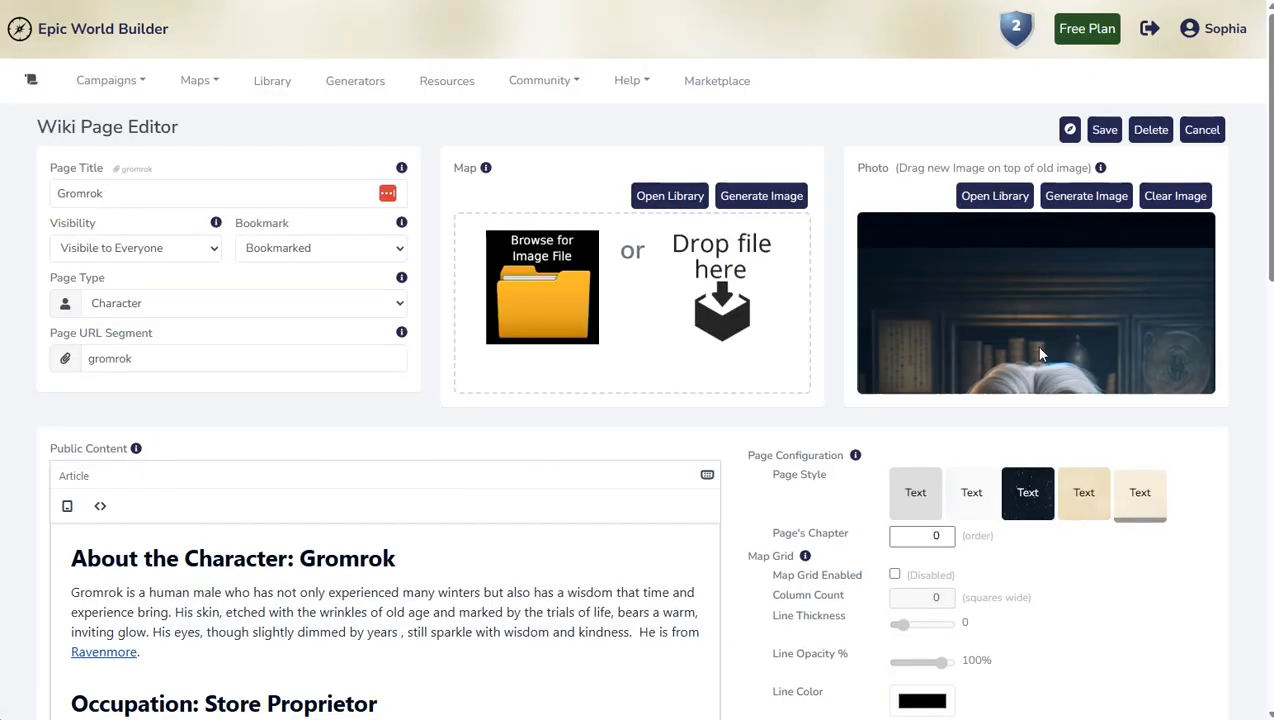
scroll(1098, 330, "down", 3)
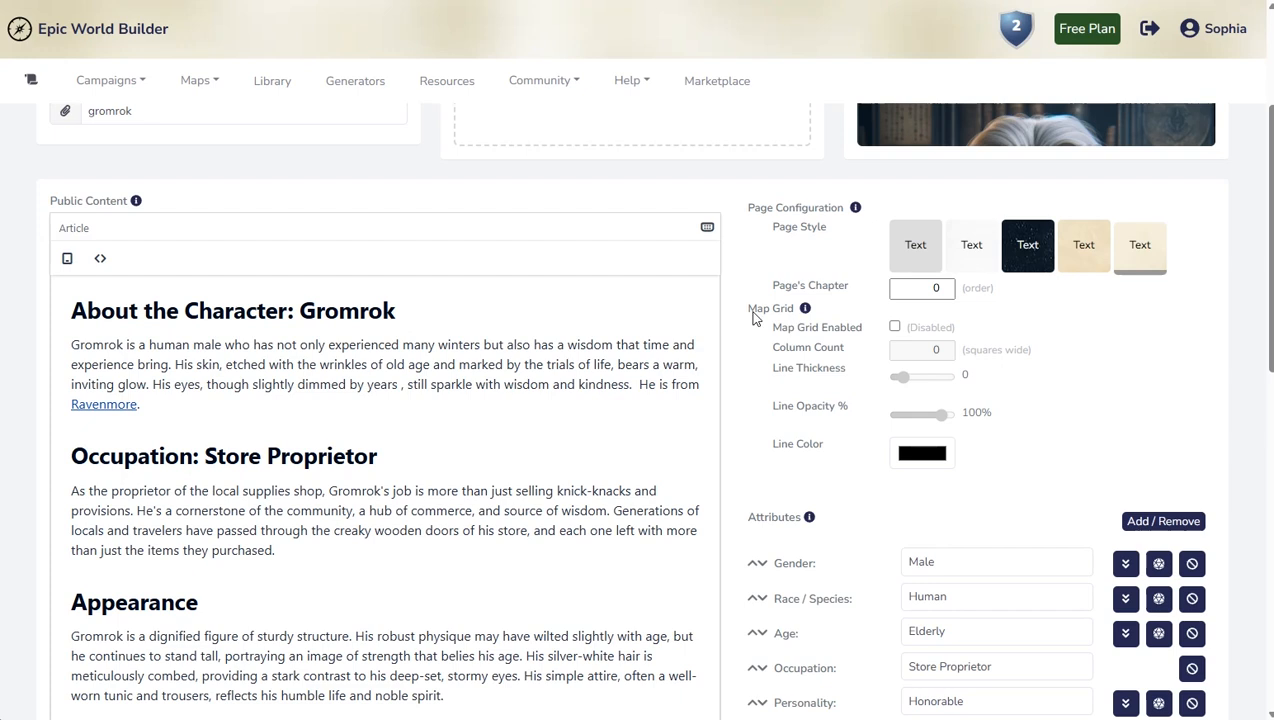
scroll(832, 421, "down", 3)
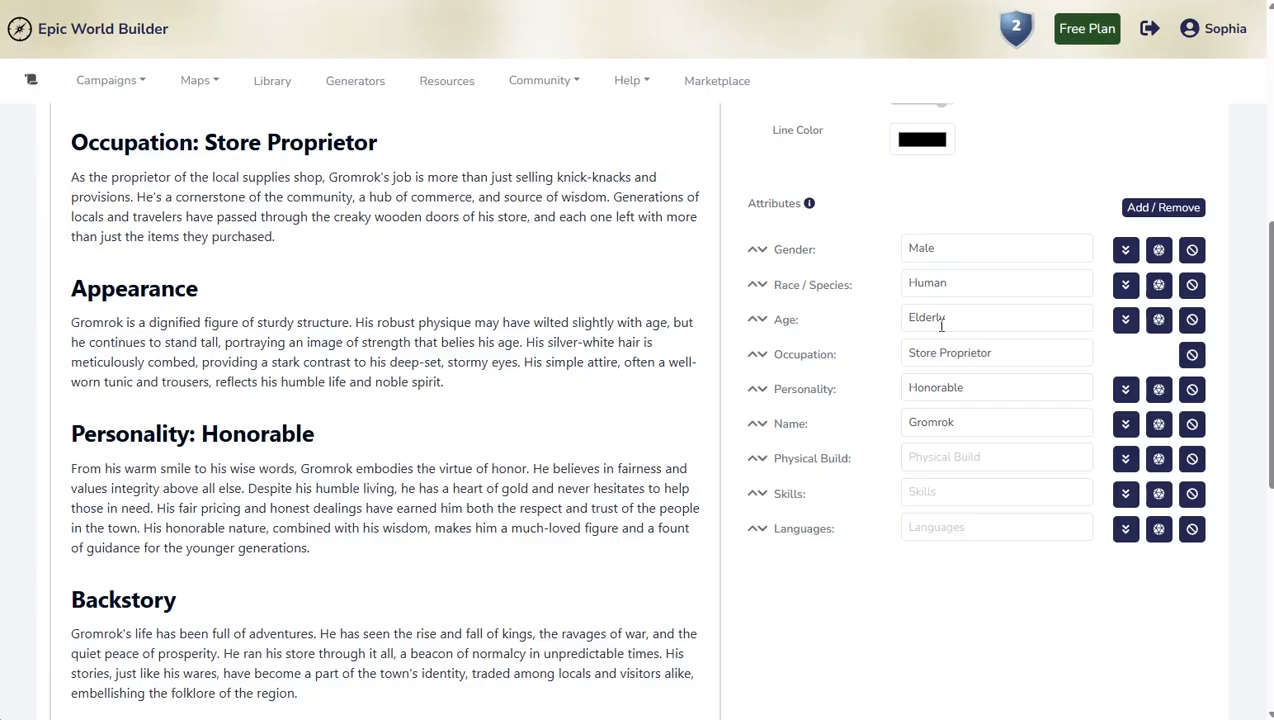
scroll(944, 400, "up", 10)
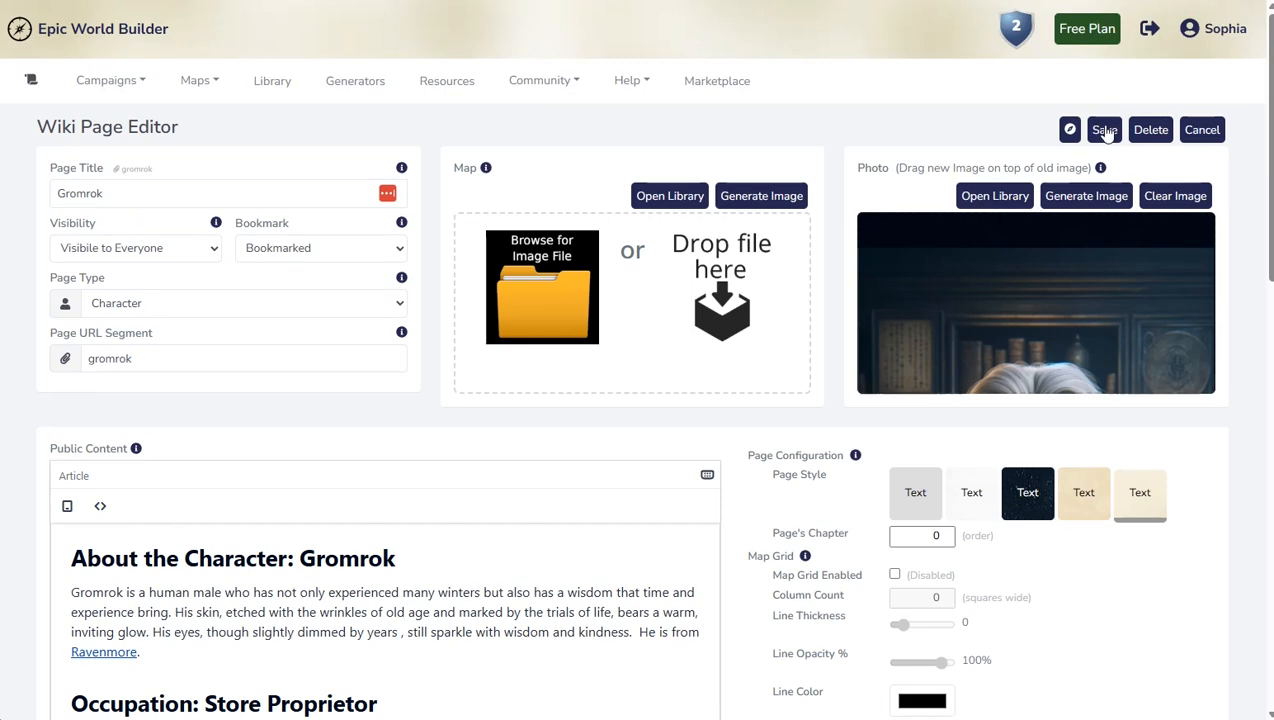
left_click(1106, 128)
scroll(782, 392, "down", 3)
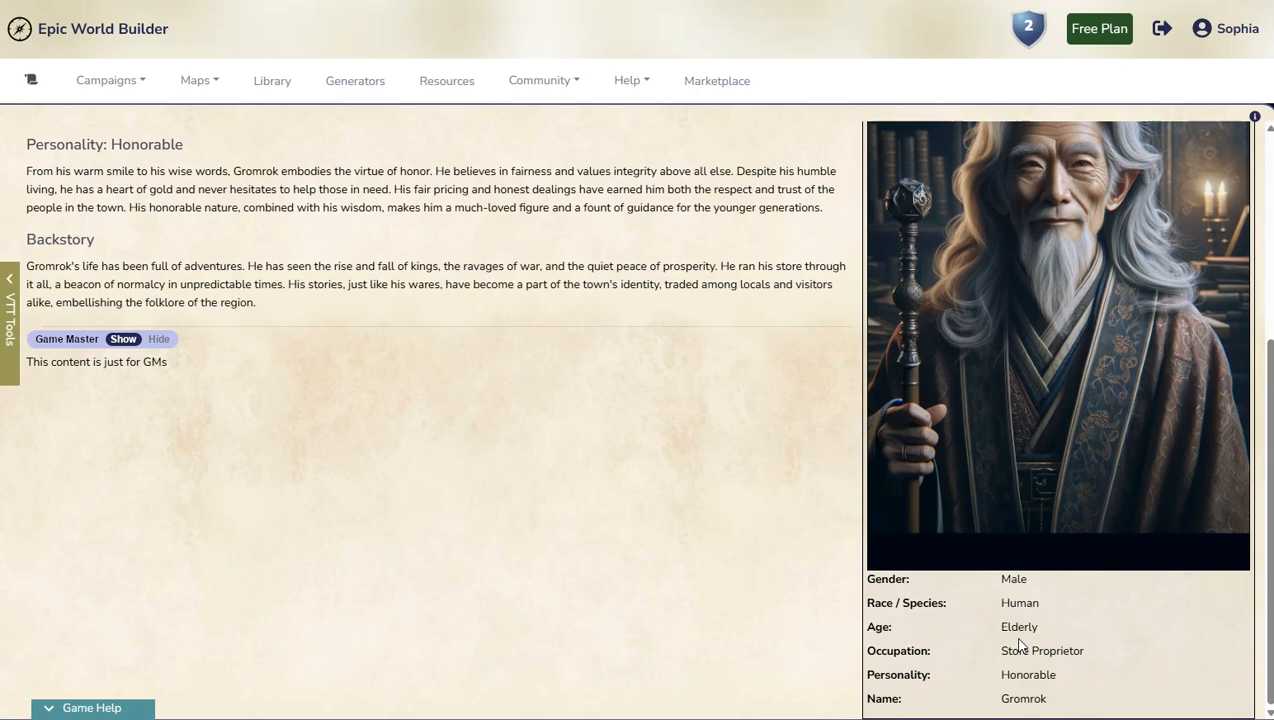
scroll(1027, 610, "up", 3)
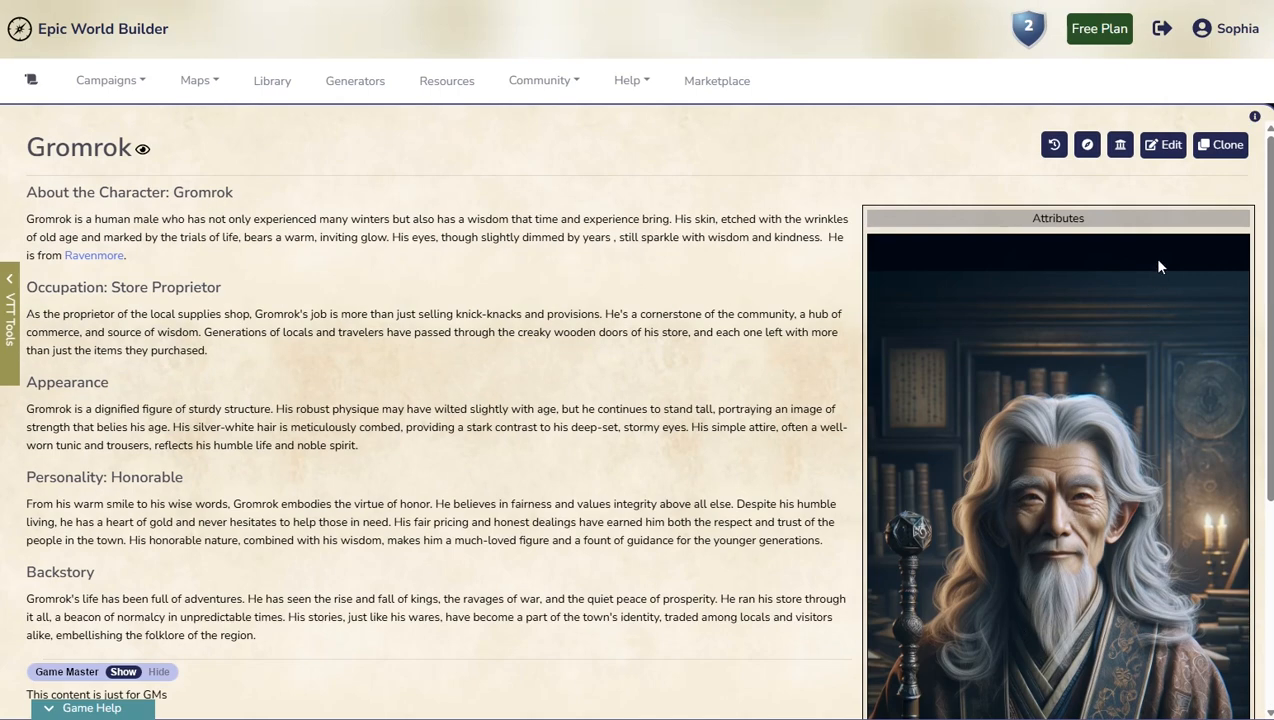
Step: Reopen the Gromrok page for editing and look through the suggested values for its Race / Species attribute
left_click(1163, 145)
scroll(790, 450, "down", 5)
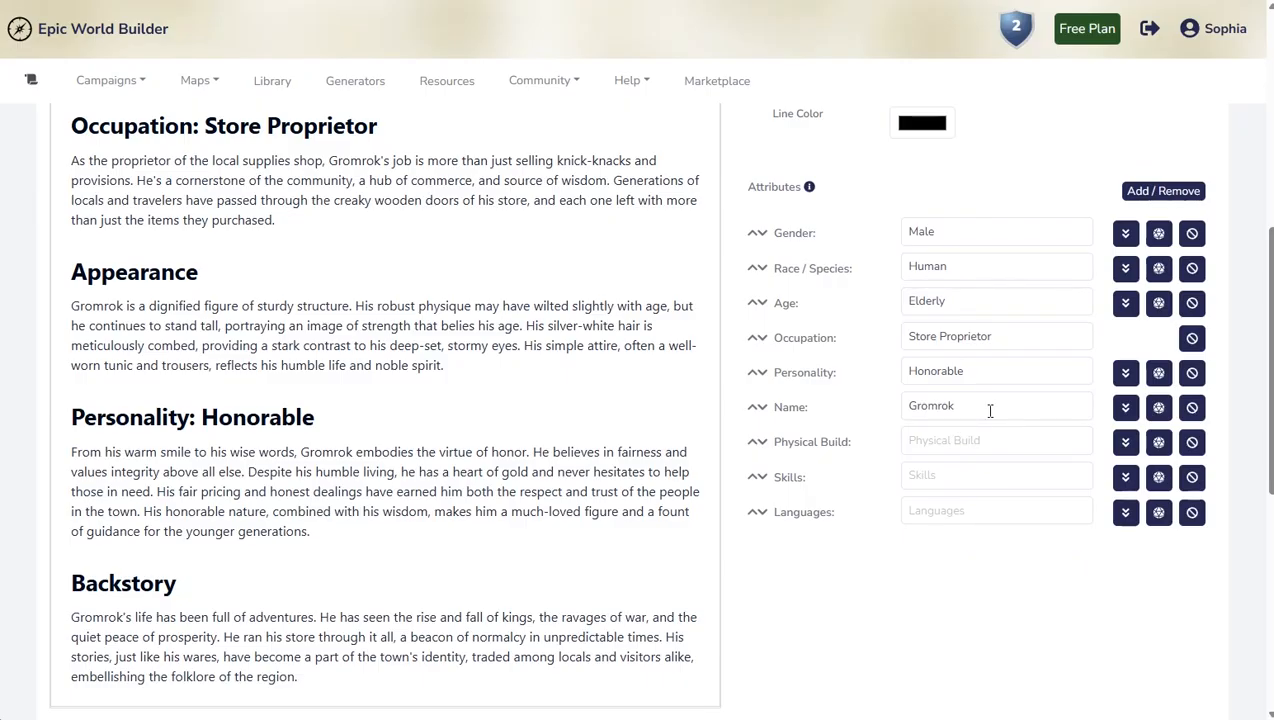
left_click(1125, 268)
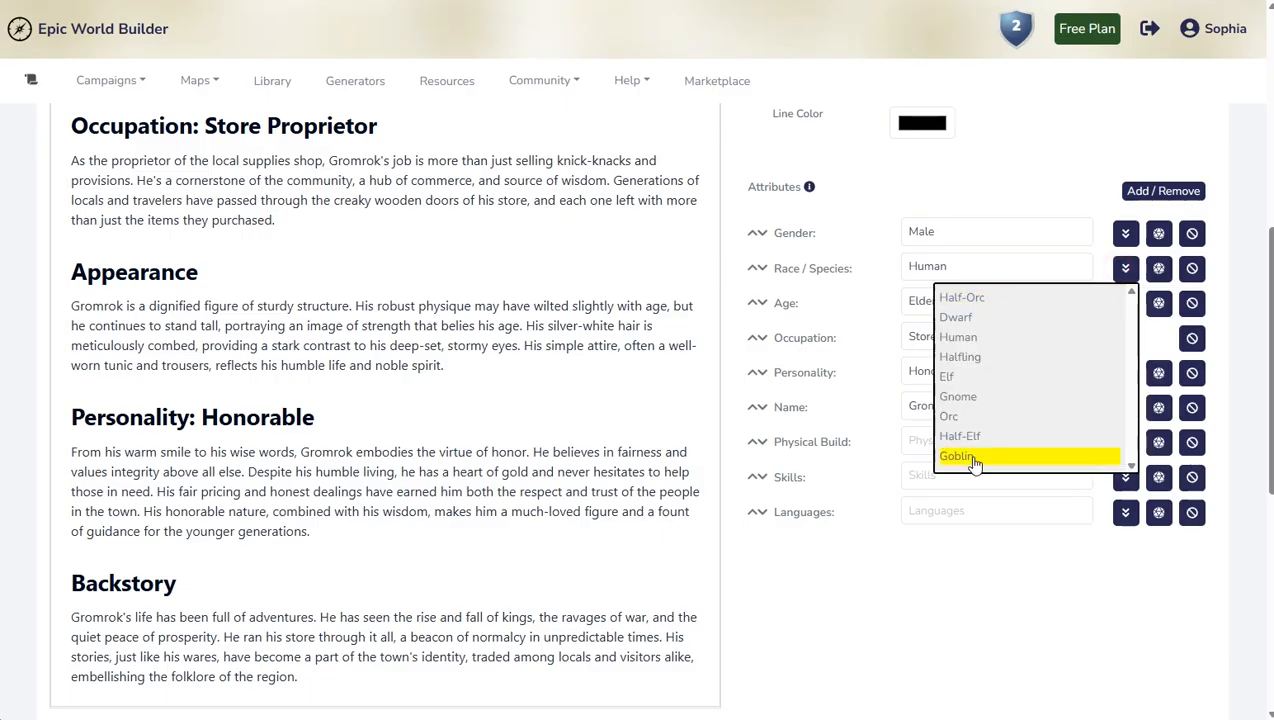
scroll(890, 461, "down", 2)
scroll(970, 458, "up", 3)
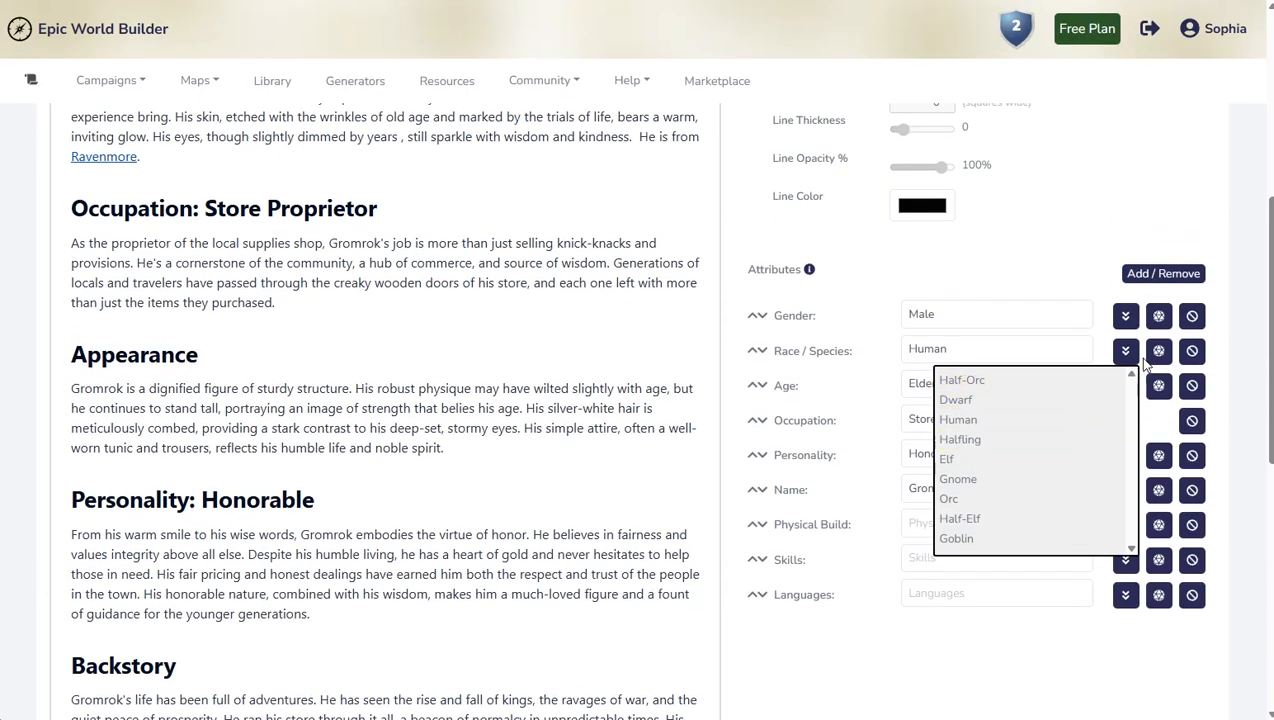
left_click(1092, 288)
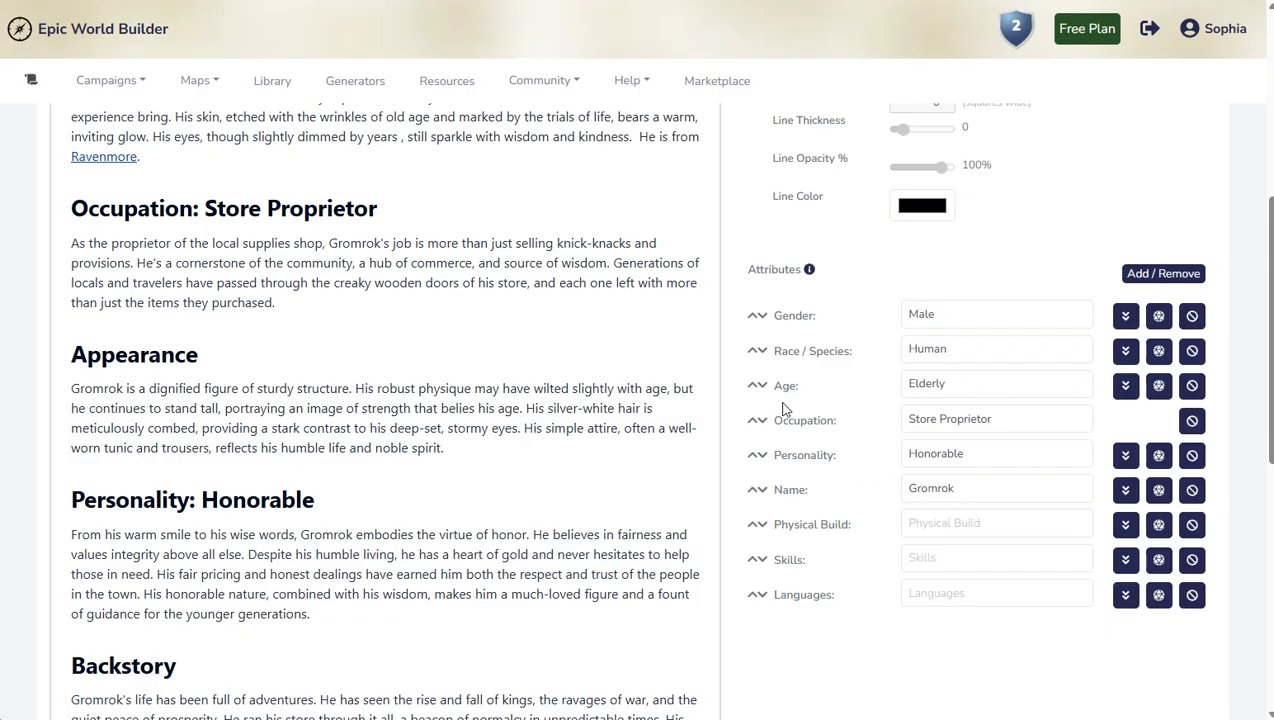
Step: Set Gromrok's Age attribute to "92 Year-Old", save the page and check its attribute list
scroll(1079, 357, "down", 1)
double_click(1079, 355)
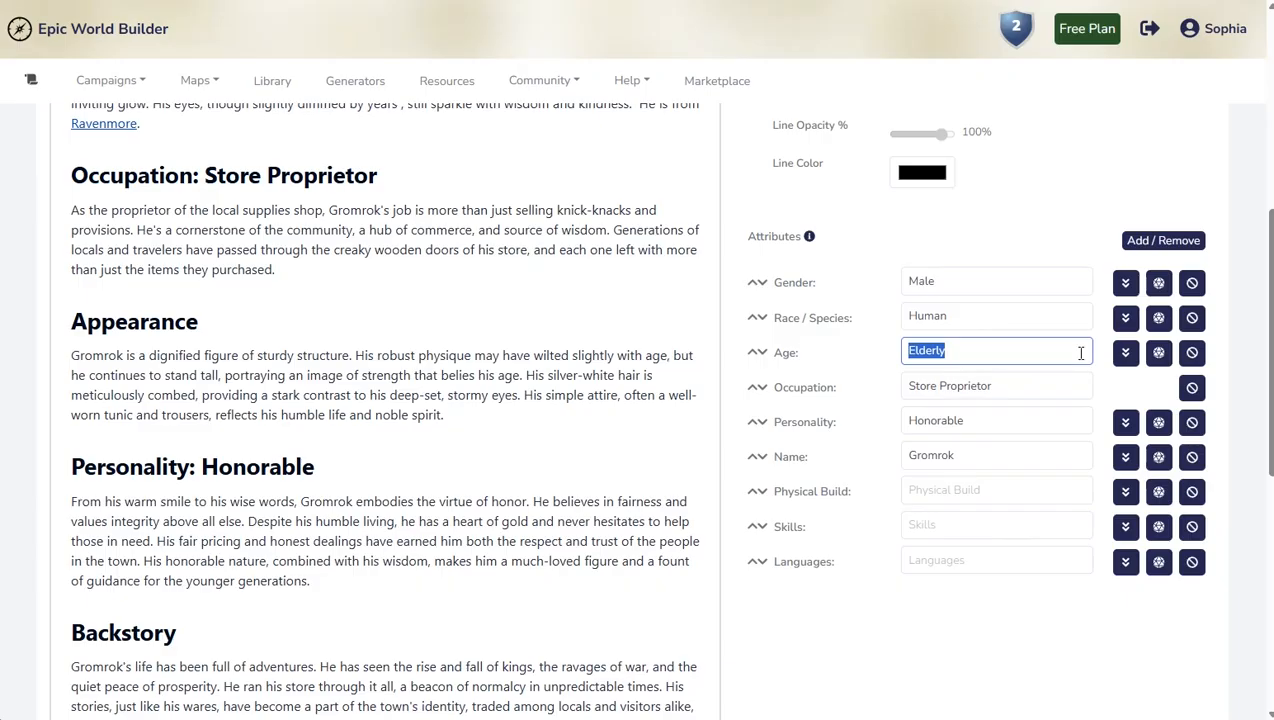
left_click(1125, 353)
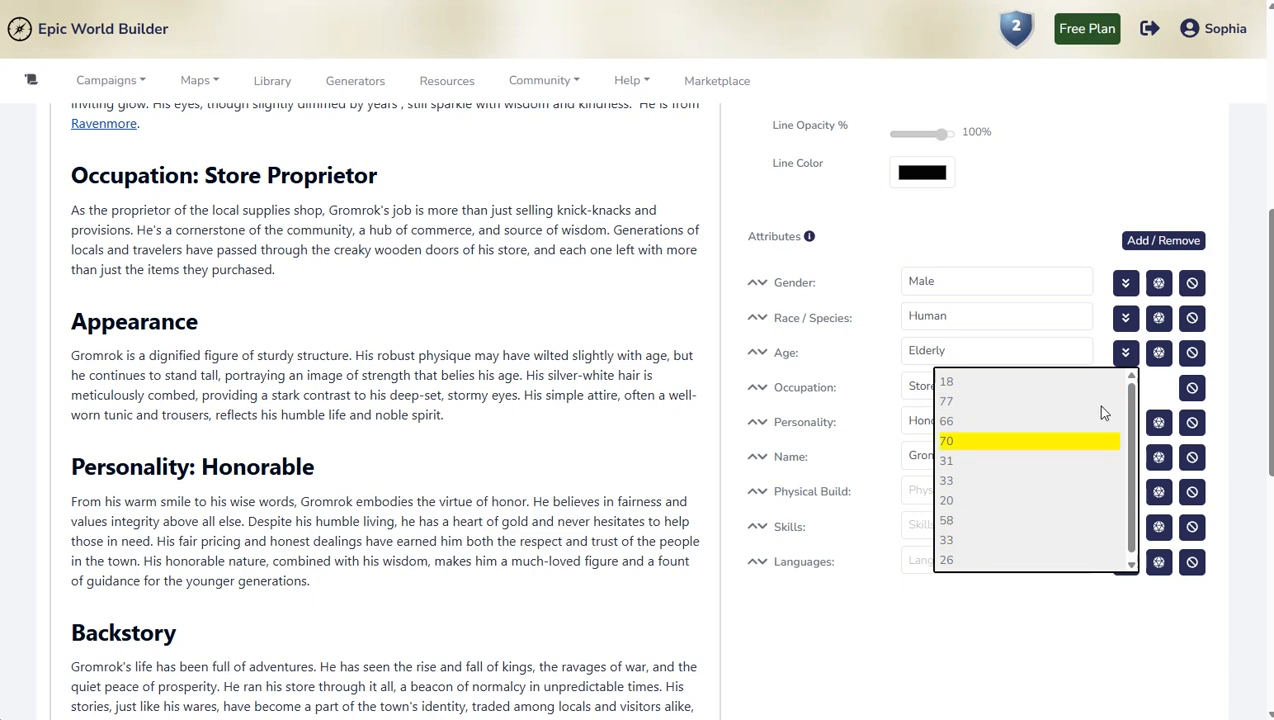
left_click(1098, 345)
double_click(1001, 350)
type("92")
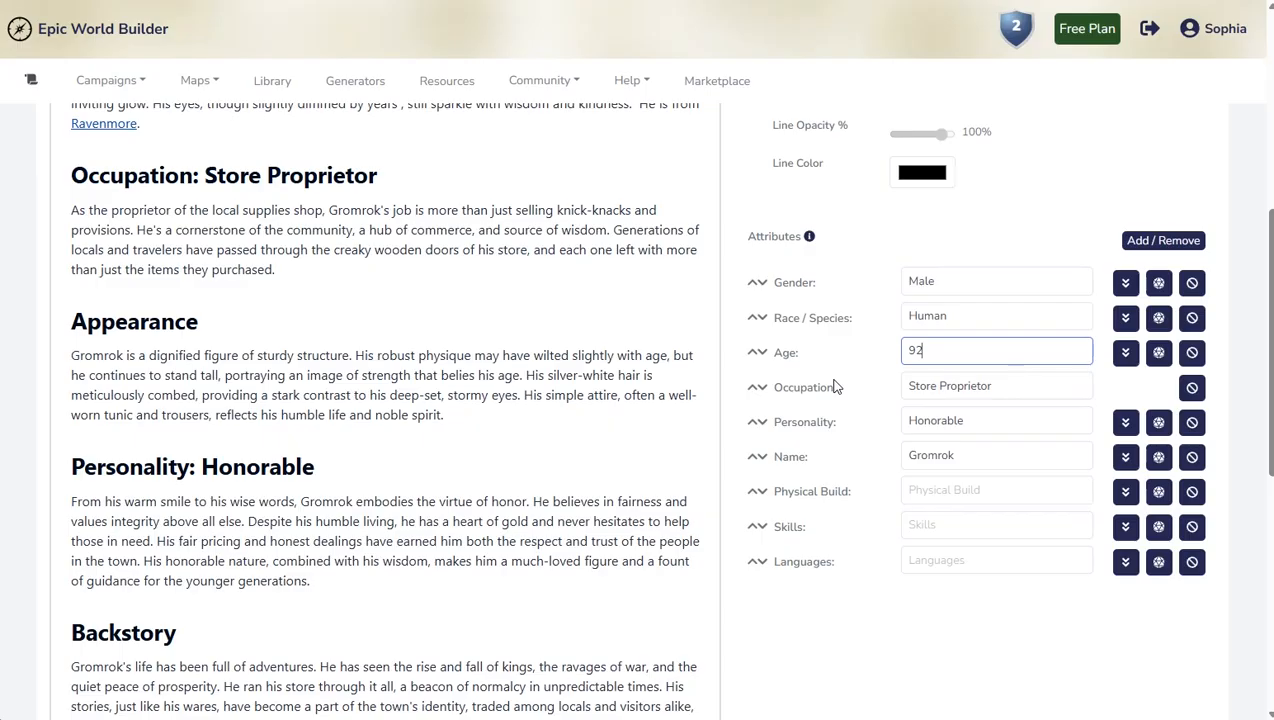
type(" Year-Old")
scroll(1000, 300, "up", 10)
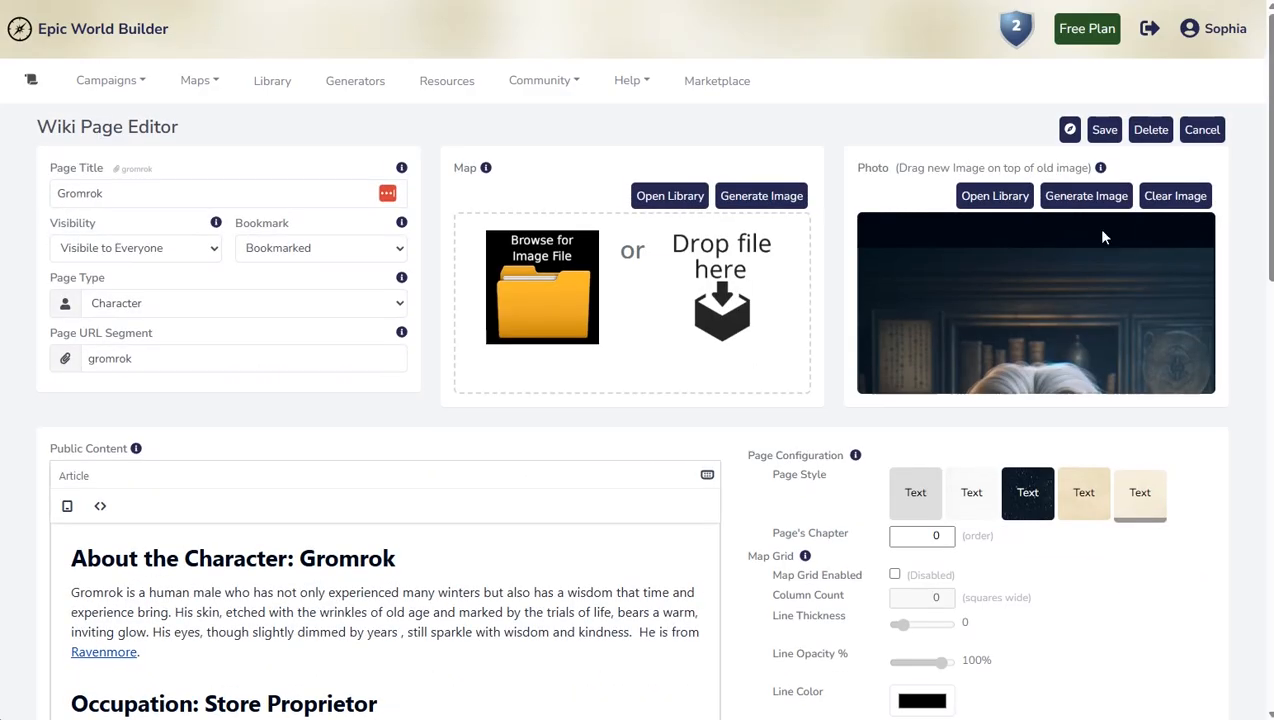
left_click(1104, 128)
scroll(1060, 370, "down", 4)
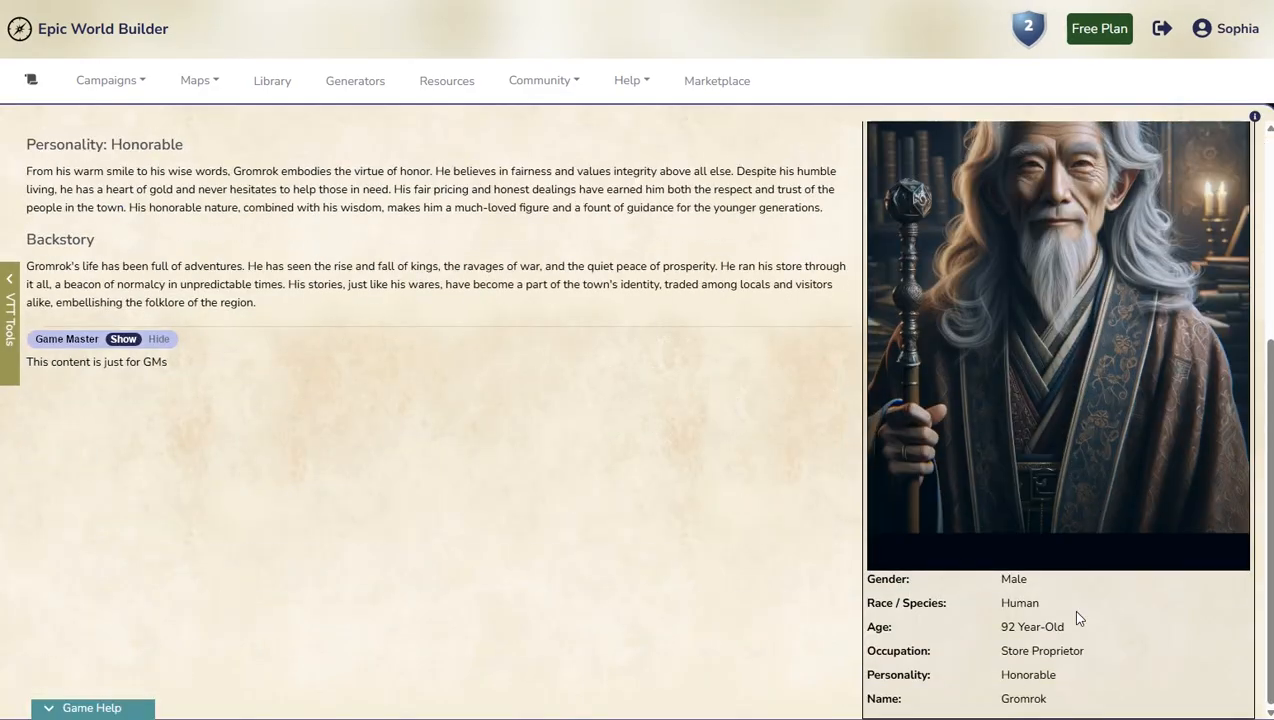
scroll(1040, 623, "up", 1)
scroll(1040, 623, "up", 3)
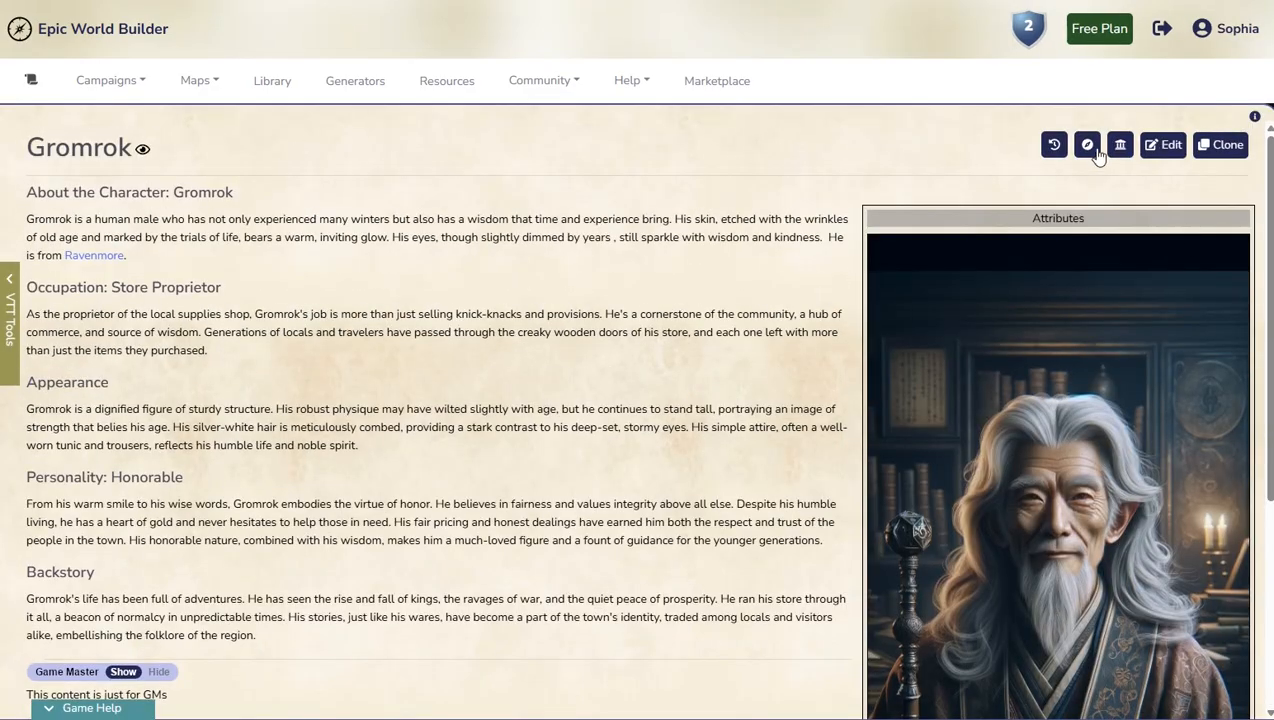
Step: Edit the Gromrok page again, set Race / Species to "Saxons", save it and check its attribute list
left_click(1170, 145)
scroll(960, 563, "down", 15)
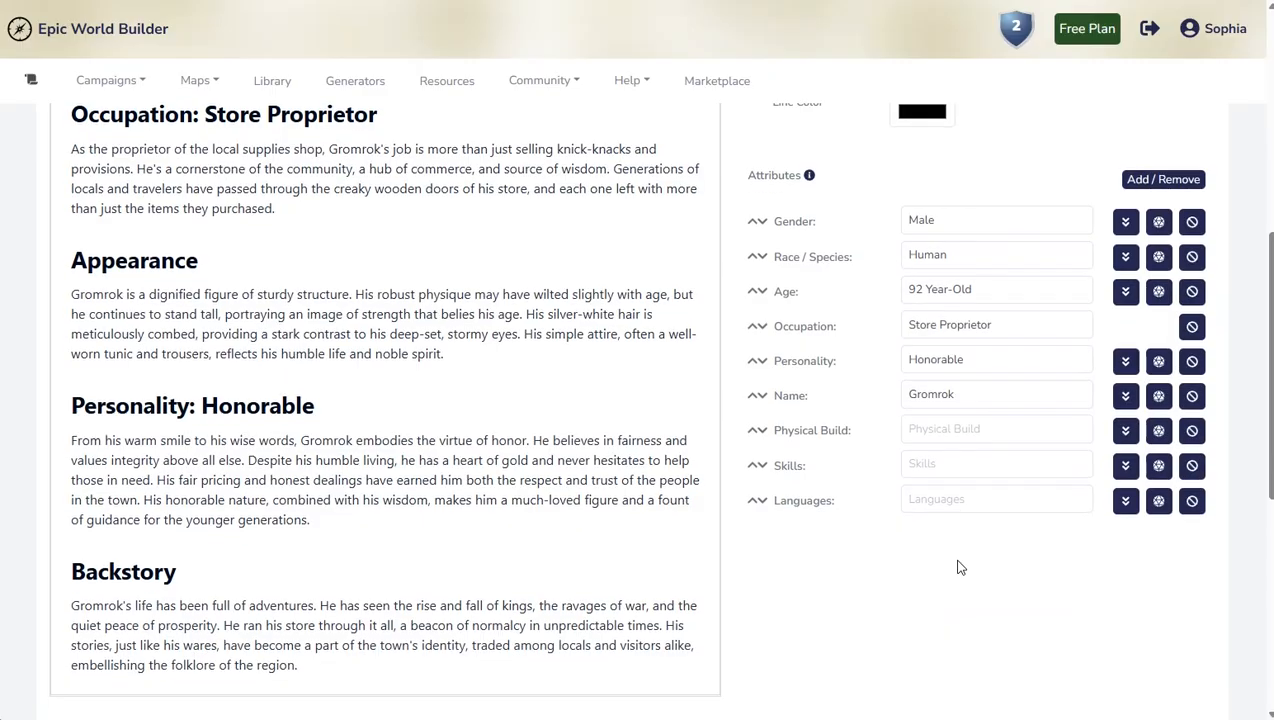
scroll(958, 555, "up", 5)
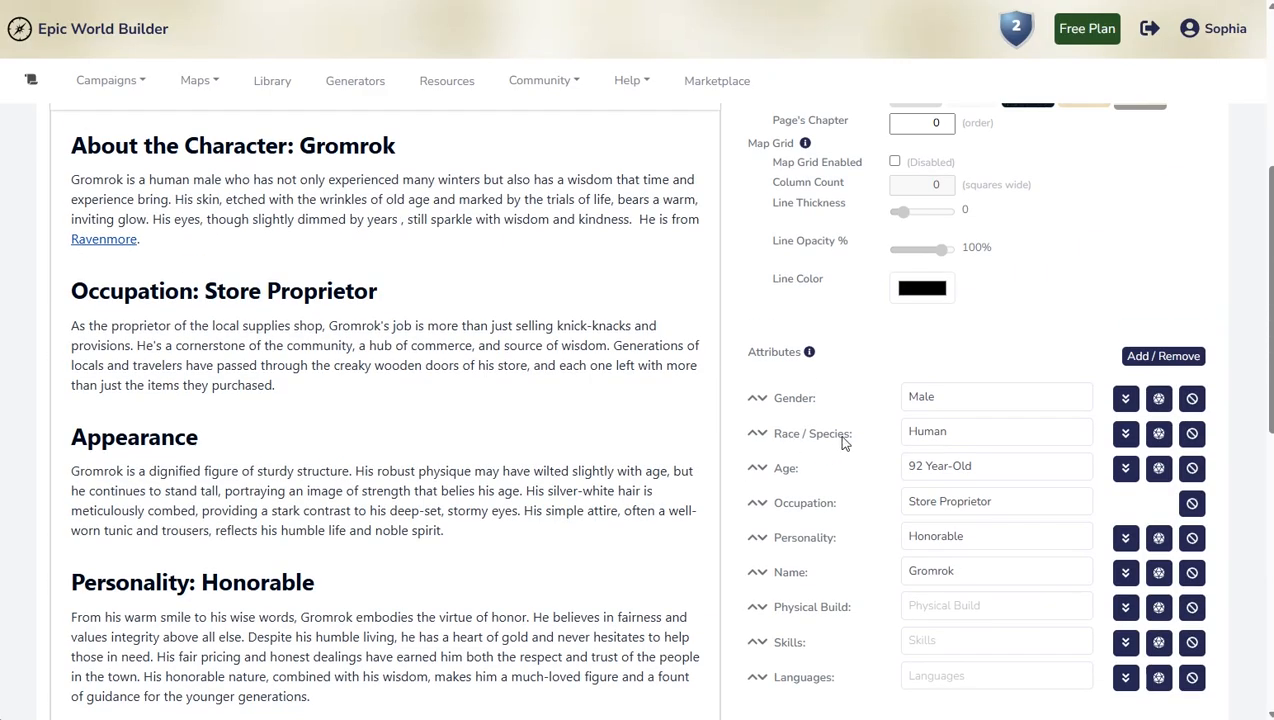
left_click(1124, 436)
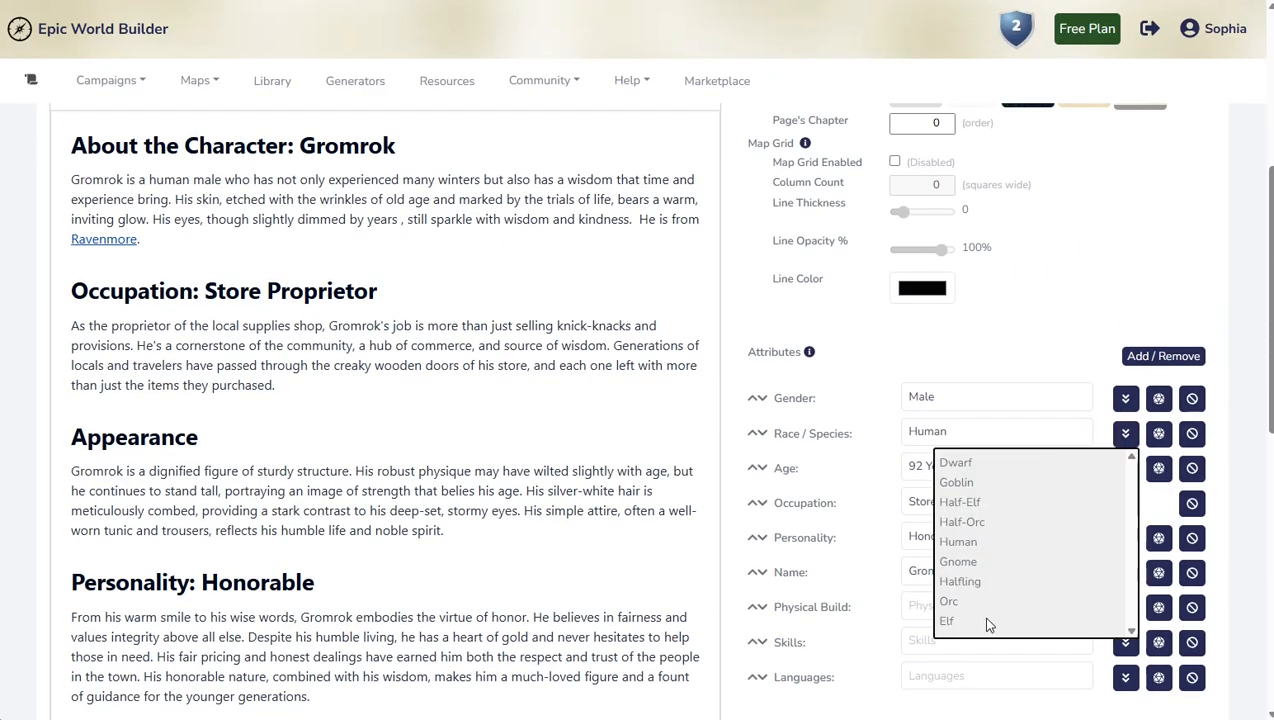
left_click(961, 431)
type("Saxons")
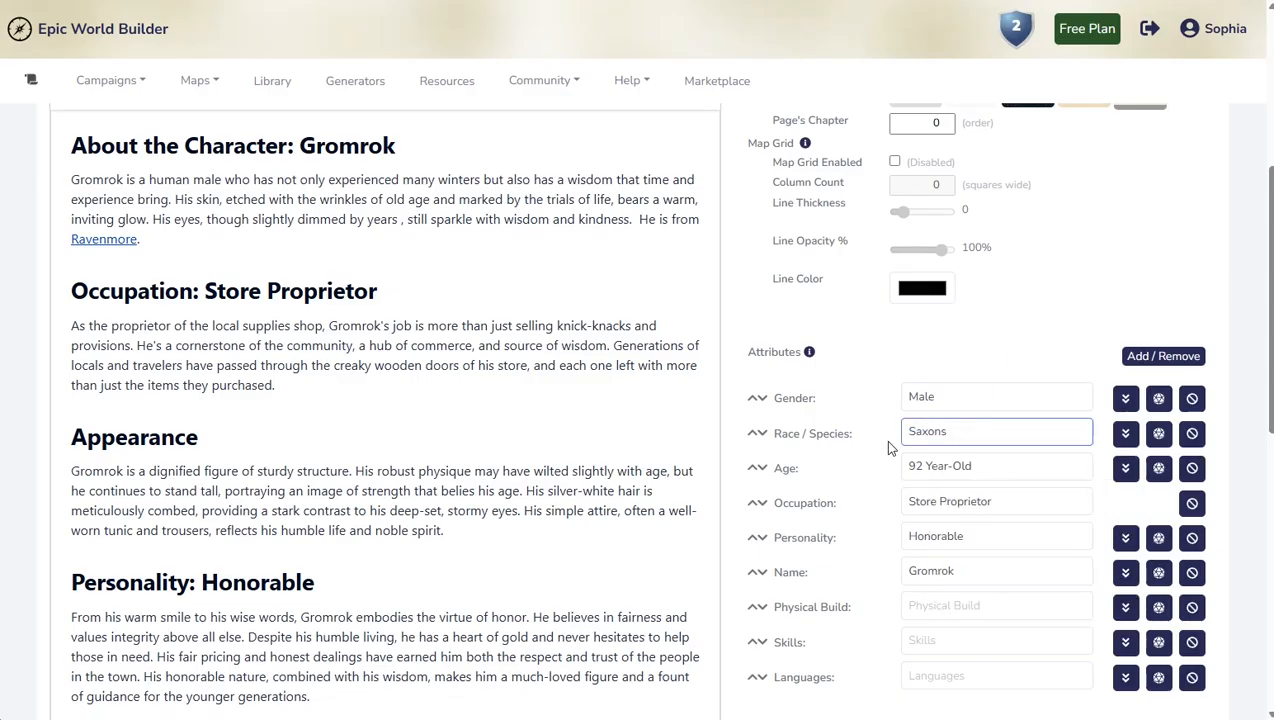
scroll(962, 445, "up", 4)
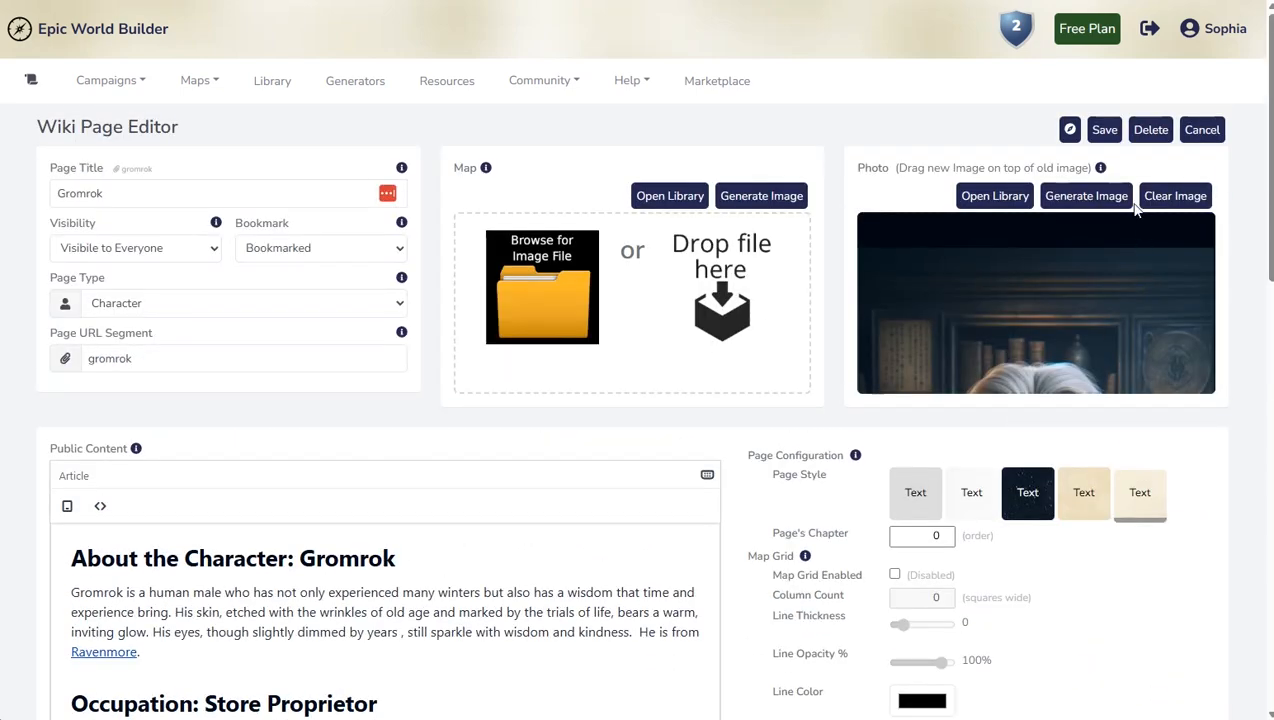
left_click(1104, 130)
scroll(1008, 472, "down", 3)
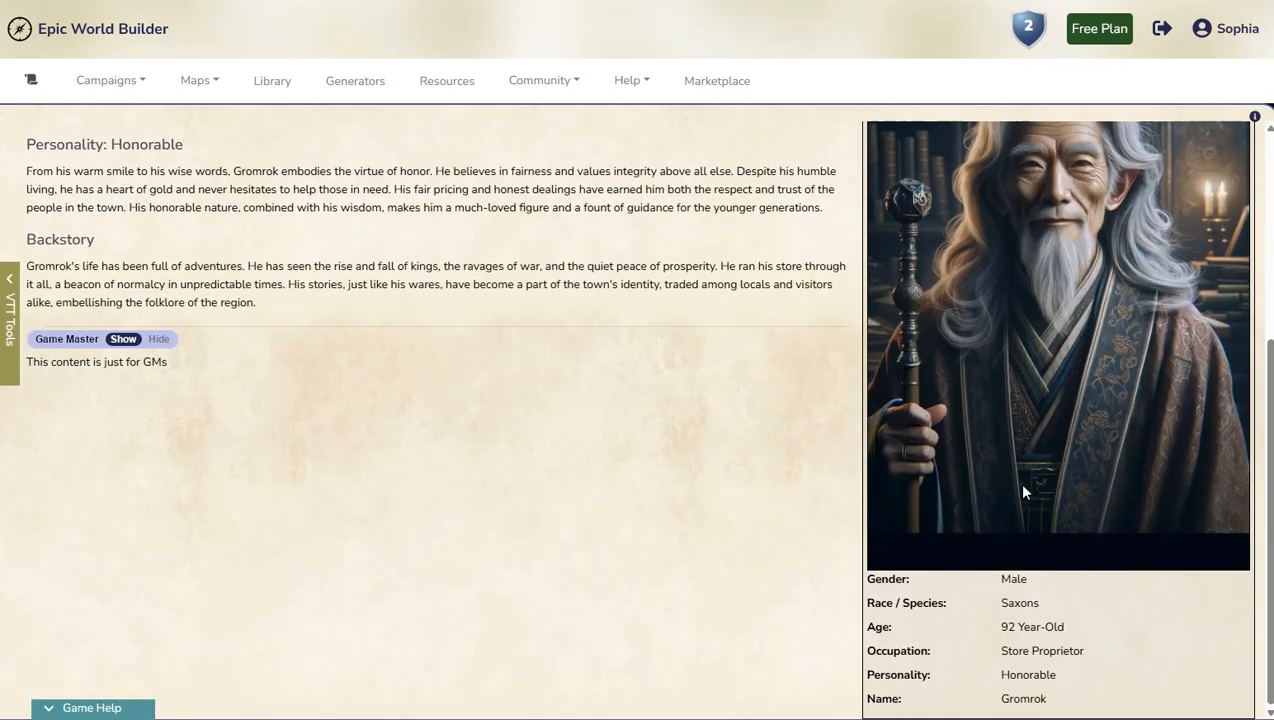
scroll(1050, 590, "up", 3)
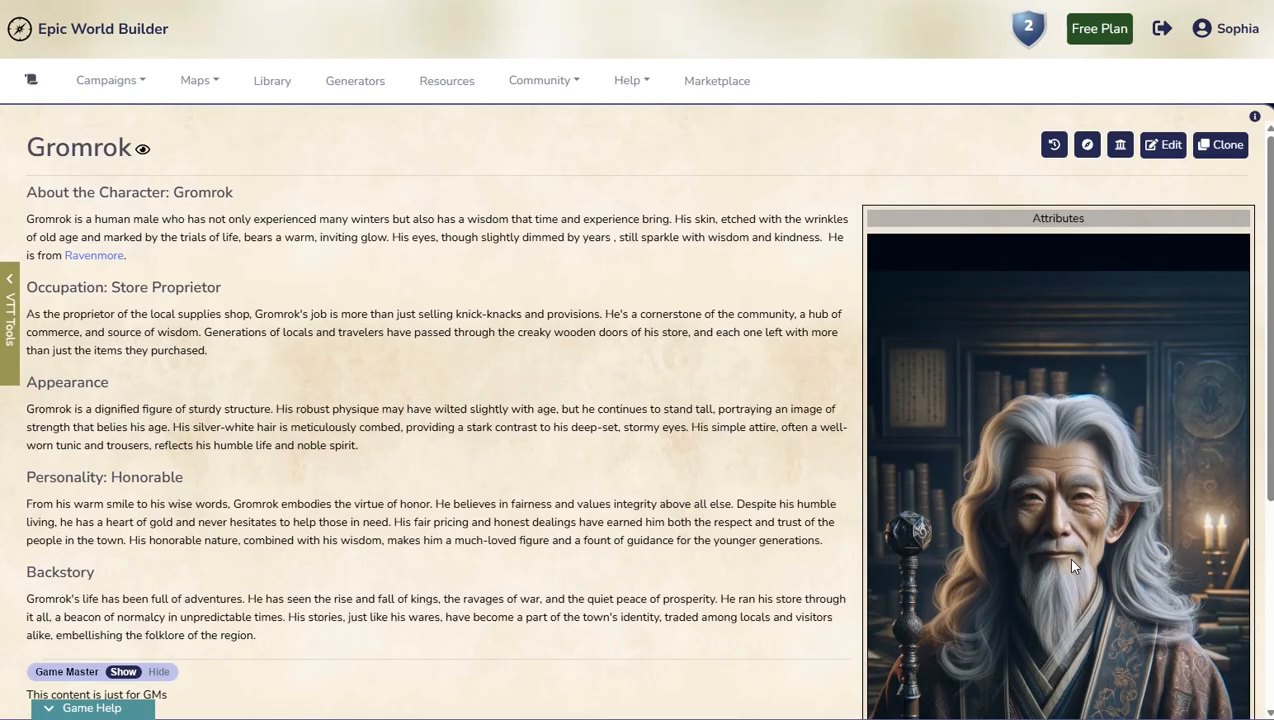
Step: Reopen the Gromrok page for editing and remove the empty Languages, Skills and Physical Build attributes
left_click(1163, 145)
scroll(899, 580, "down", 8)
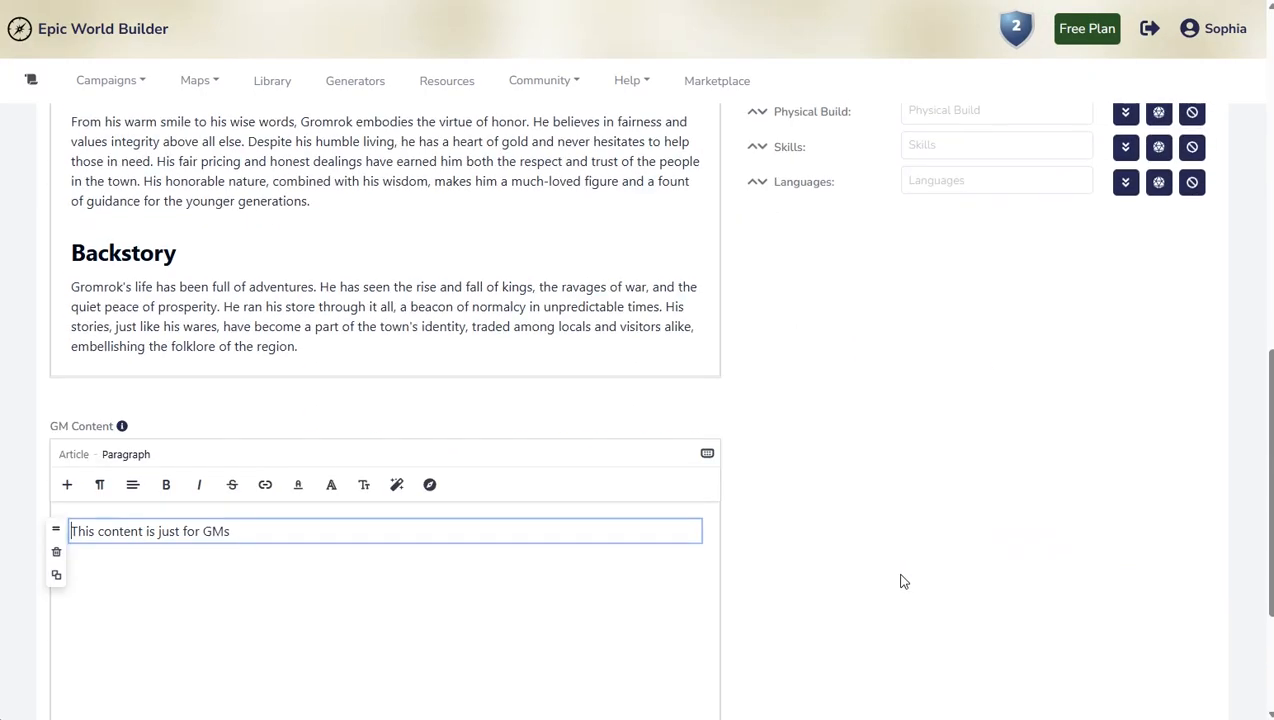
scroll(901, 581, "up", 3)
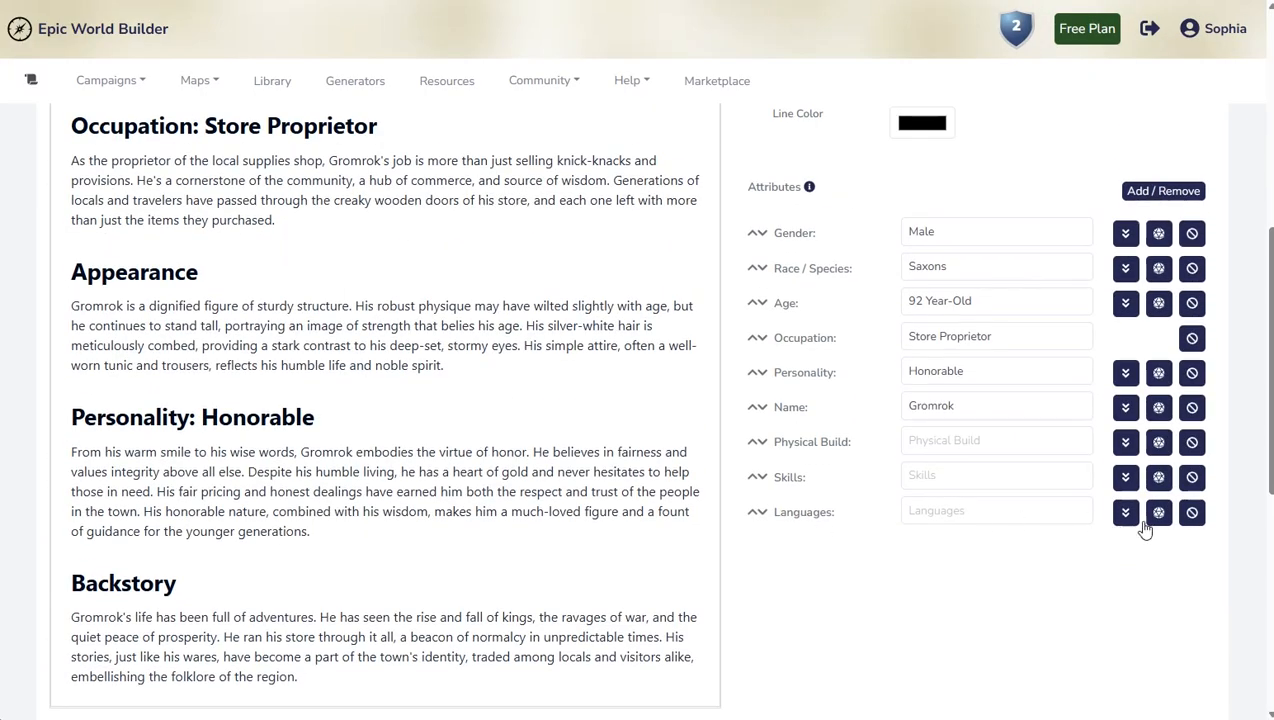
left_click(1192, 512)
left_click(1192, 477)
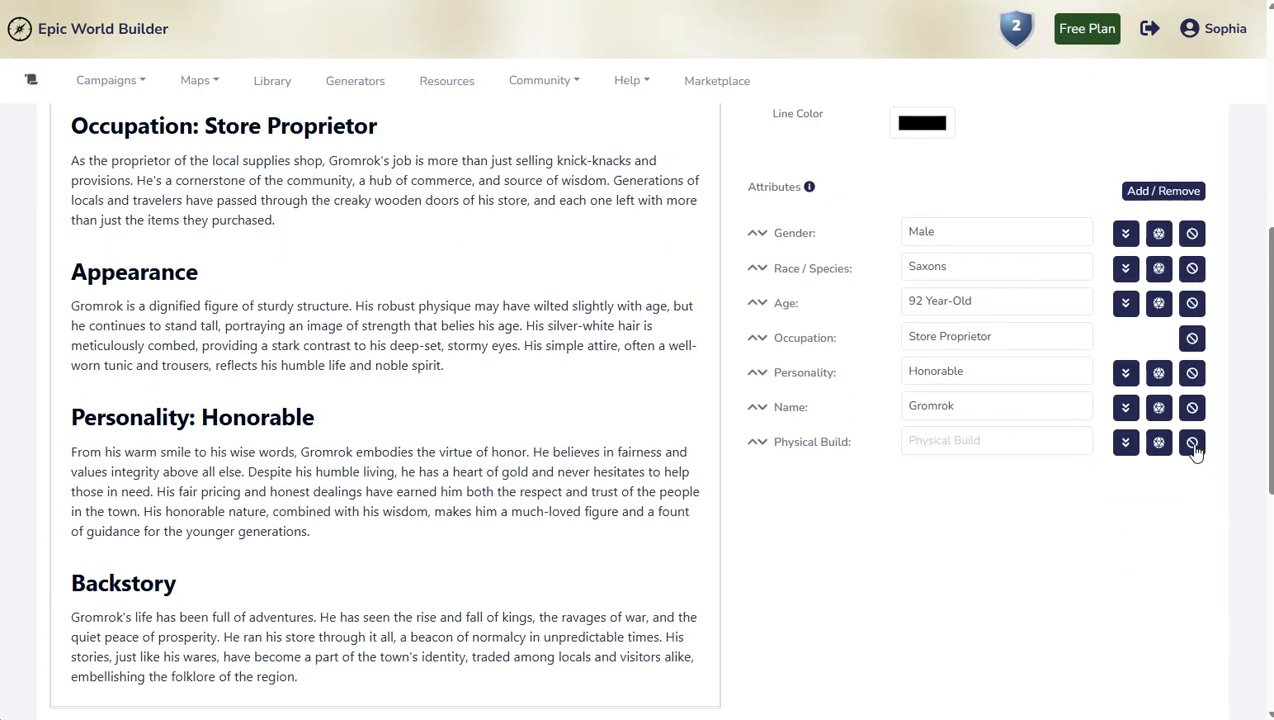
left_click(1192, 442)
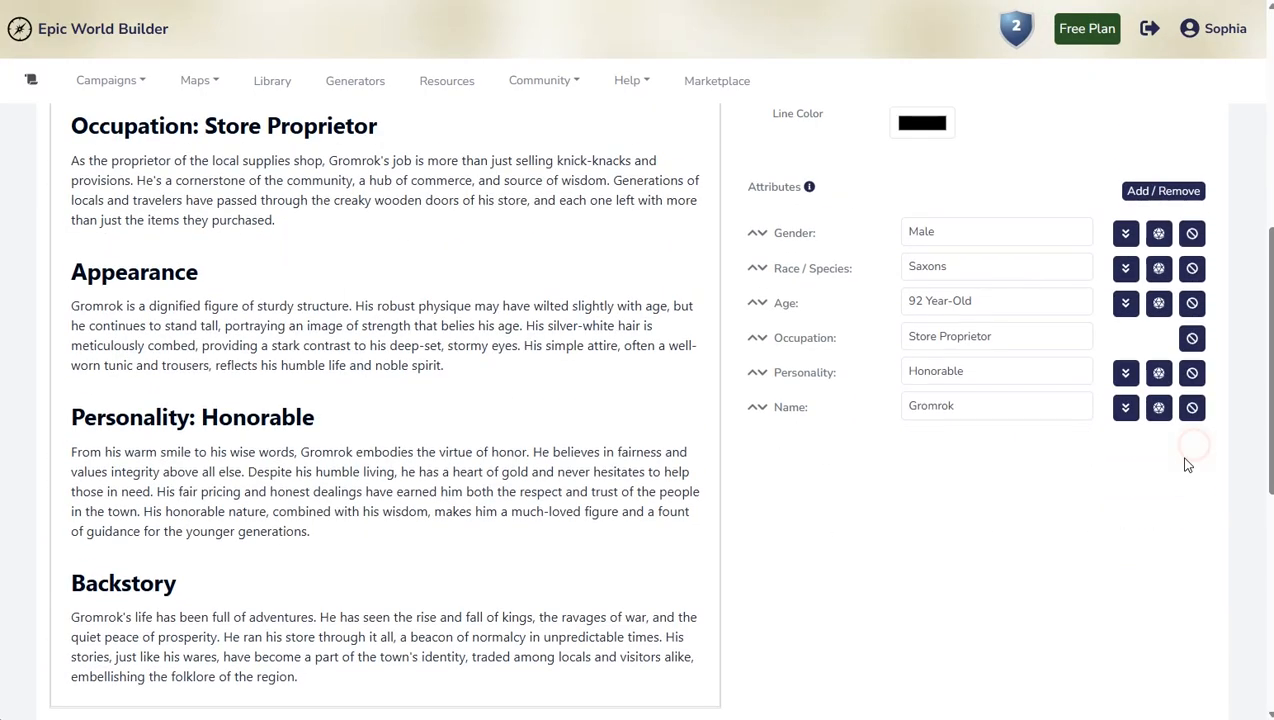
Step: Add the Temperature Fahrenheit attribute from the City category to the Gromrok page
left_click(1196, 196)
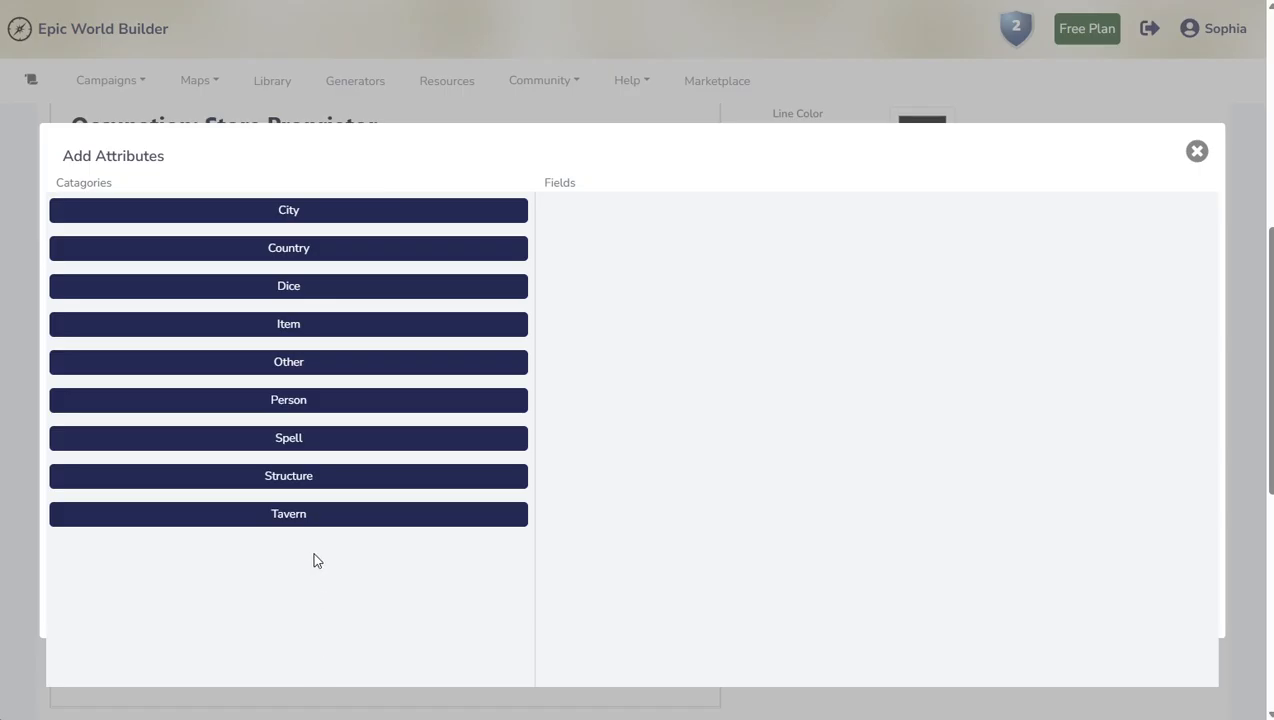
left_click(300, 286)
left_click(302, 216)
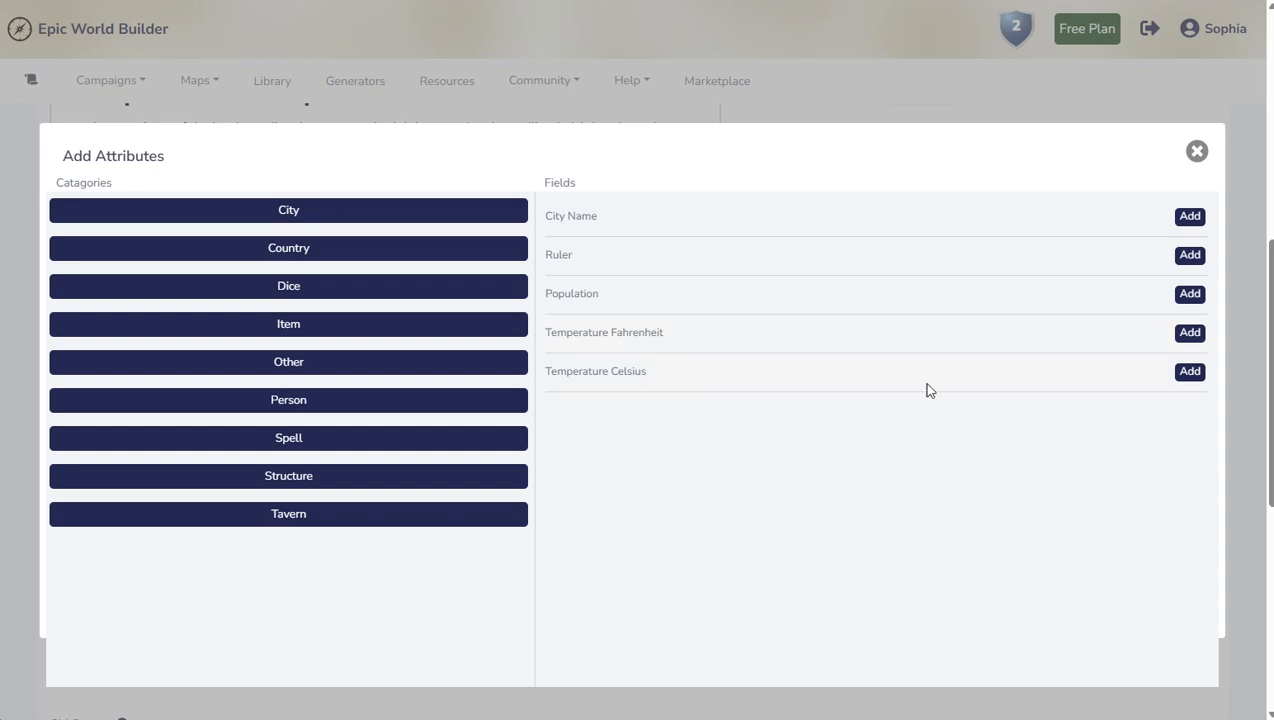
left_click(1190, 334)
left_click(1197, 152)
Step: Fill the high, low and average Temperature Fahrenheit fields with random values, save the page and check its attribute list
scroll(893, 464, "up", 5)
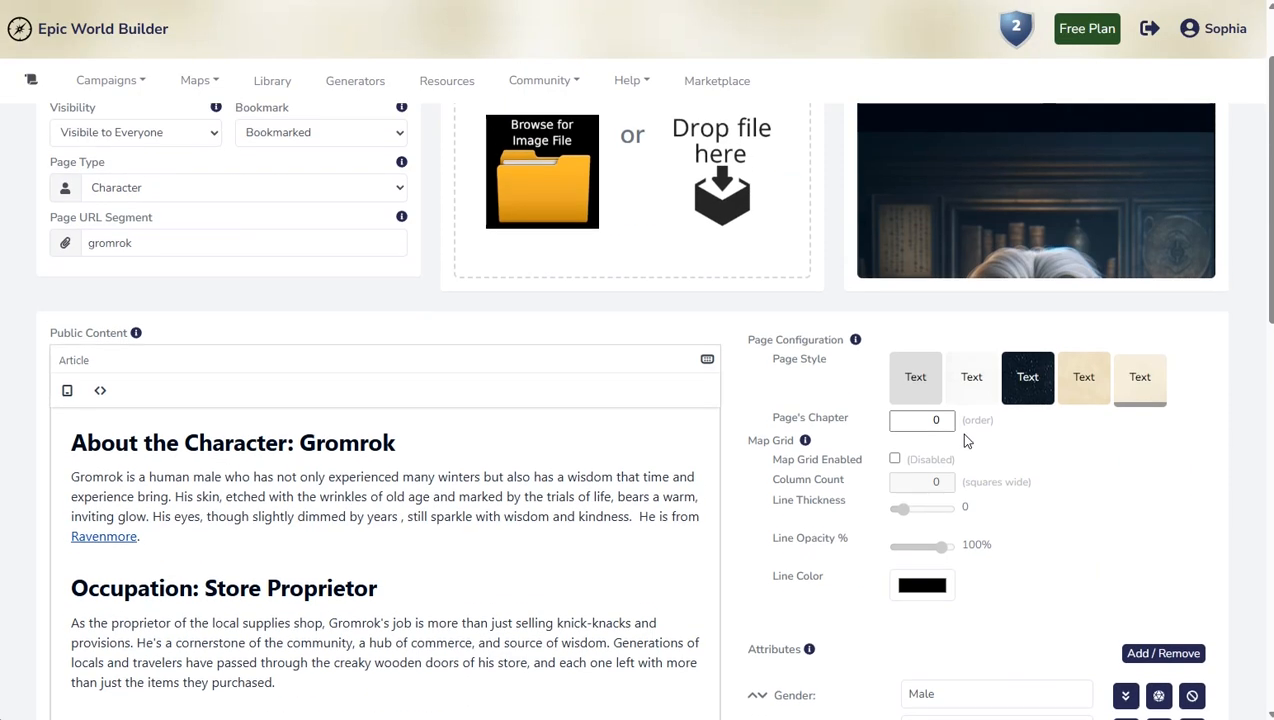
scroll(893, 355, "up", 1)
scroll(740, 380, "down", 6)
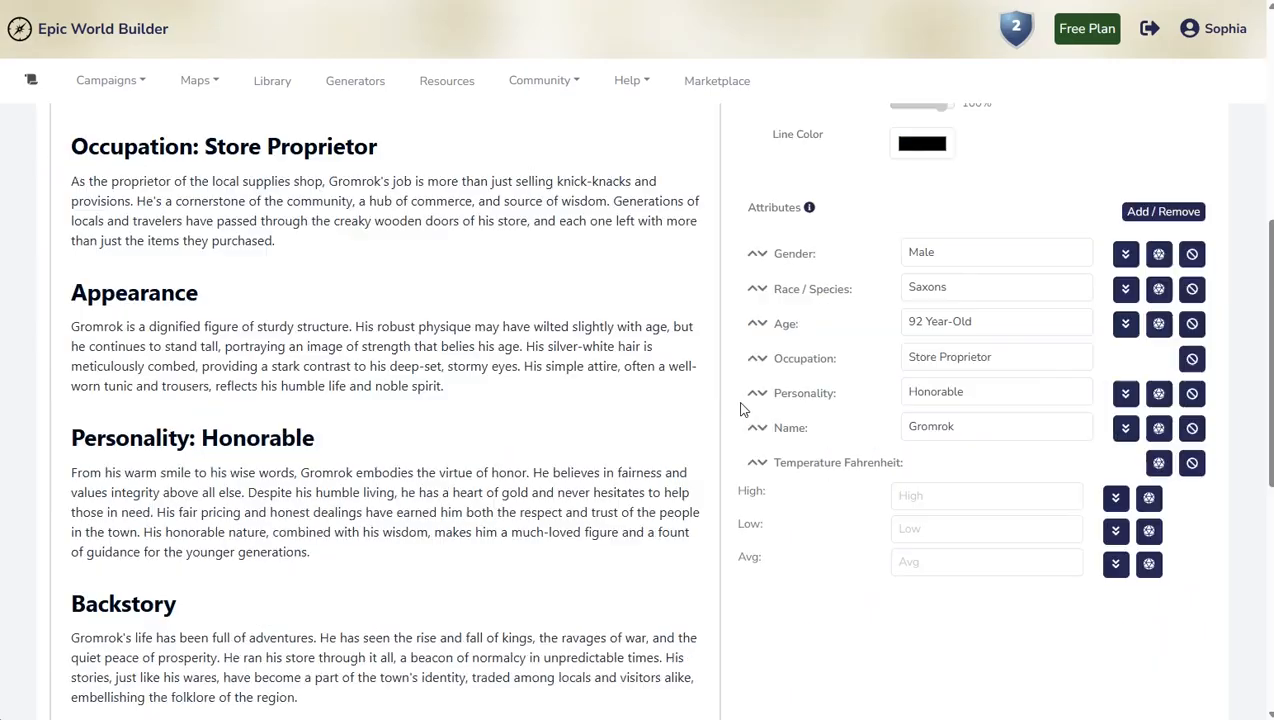
scroll(941, 471, "down", 1)
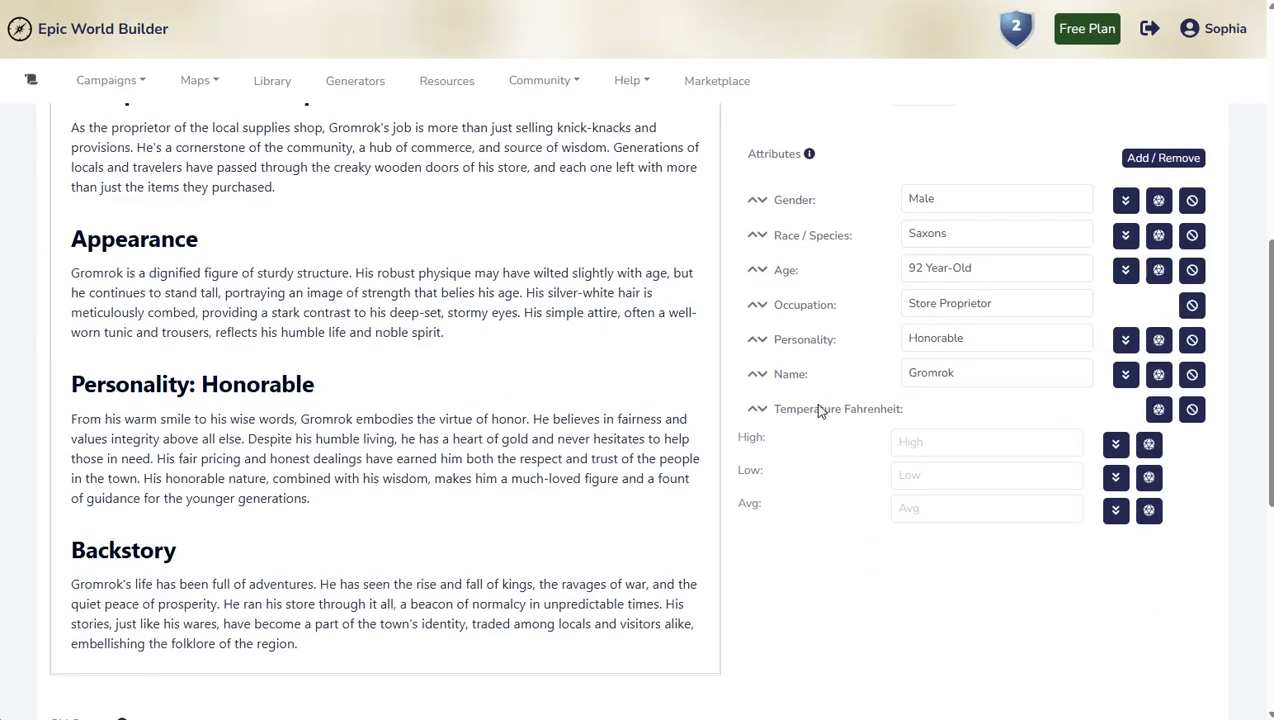
left_click(1158, 410)
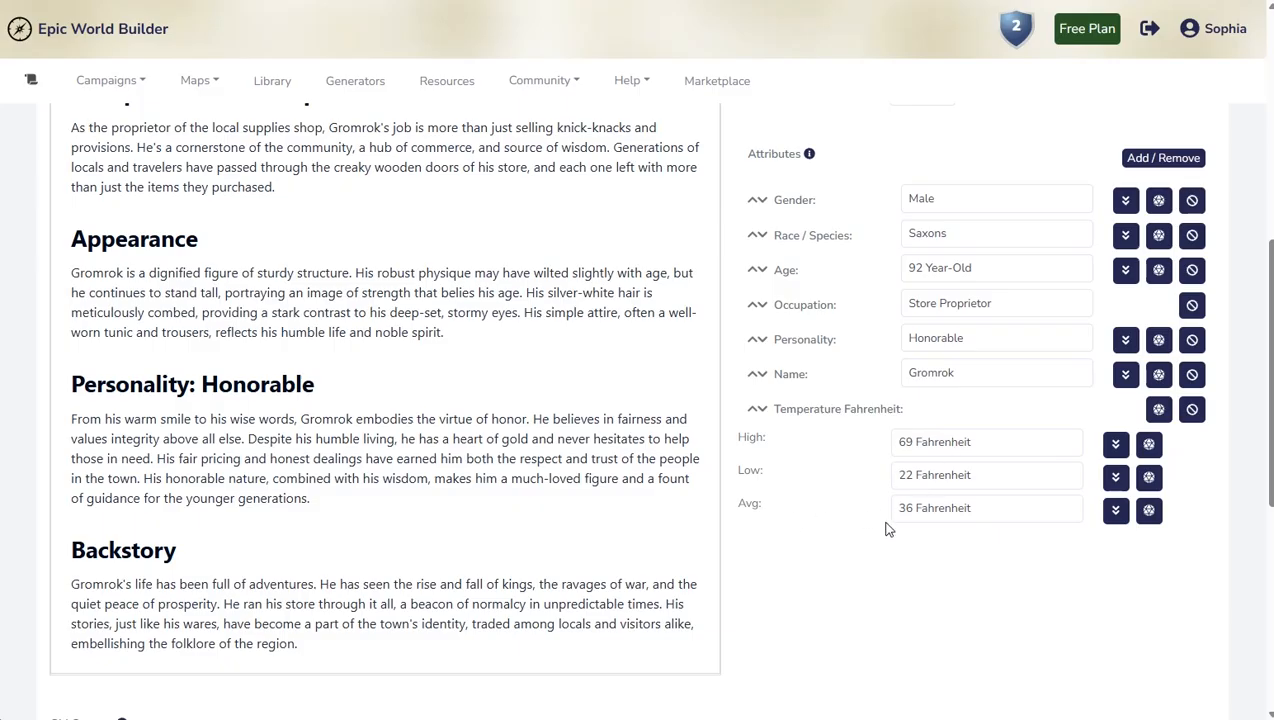
scroll(1066, 557, "up", 6)
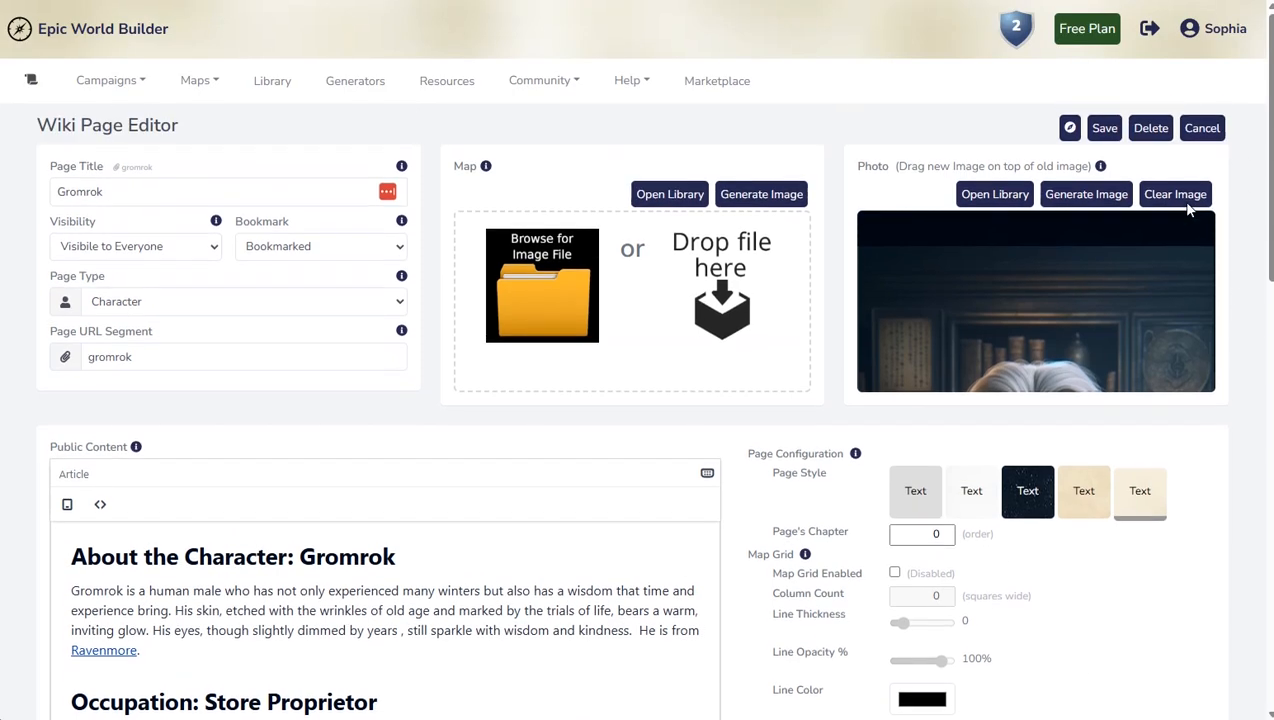
left_click(1110, 129)
scroll(1024, 338, "down", 5)
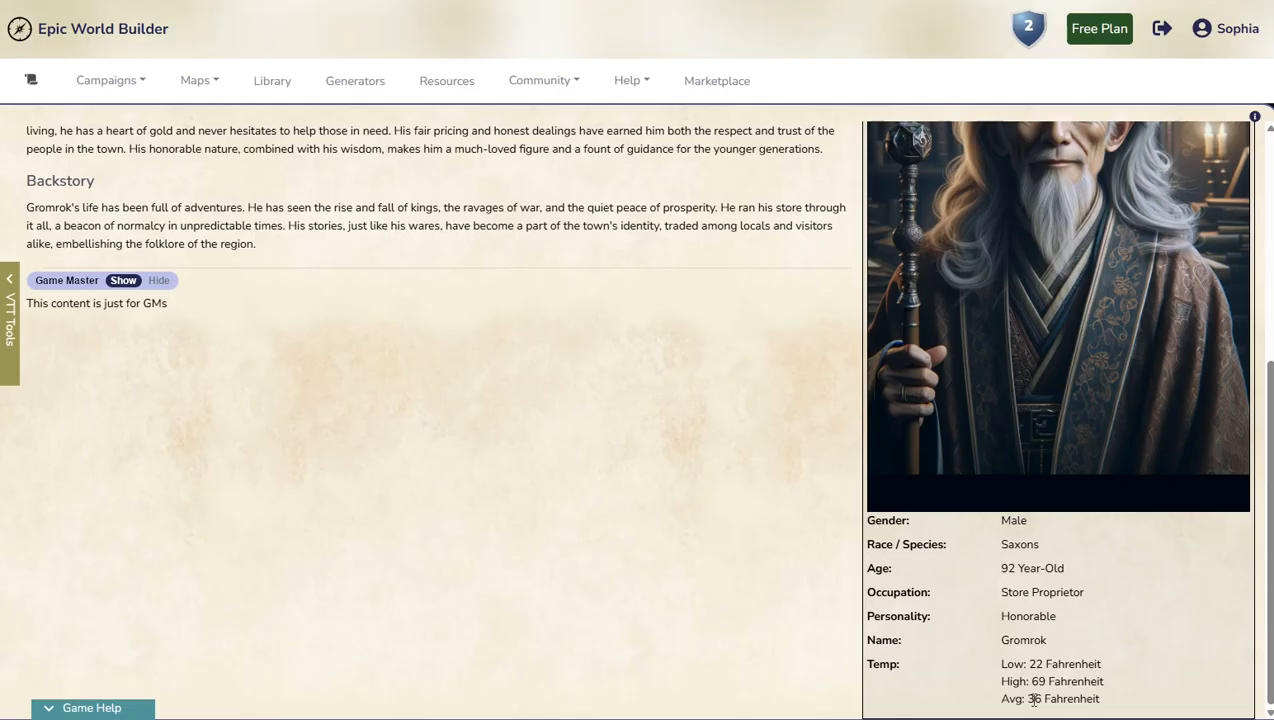
Step: Reopen the Gromrok page for editing and browse the addable attributes in the Person and Structure categories
scroll(1095, 561, "up", 5)
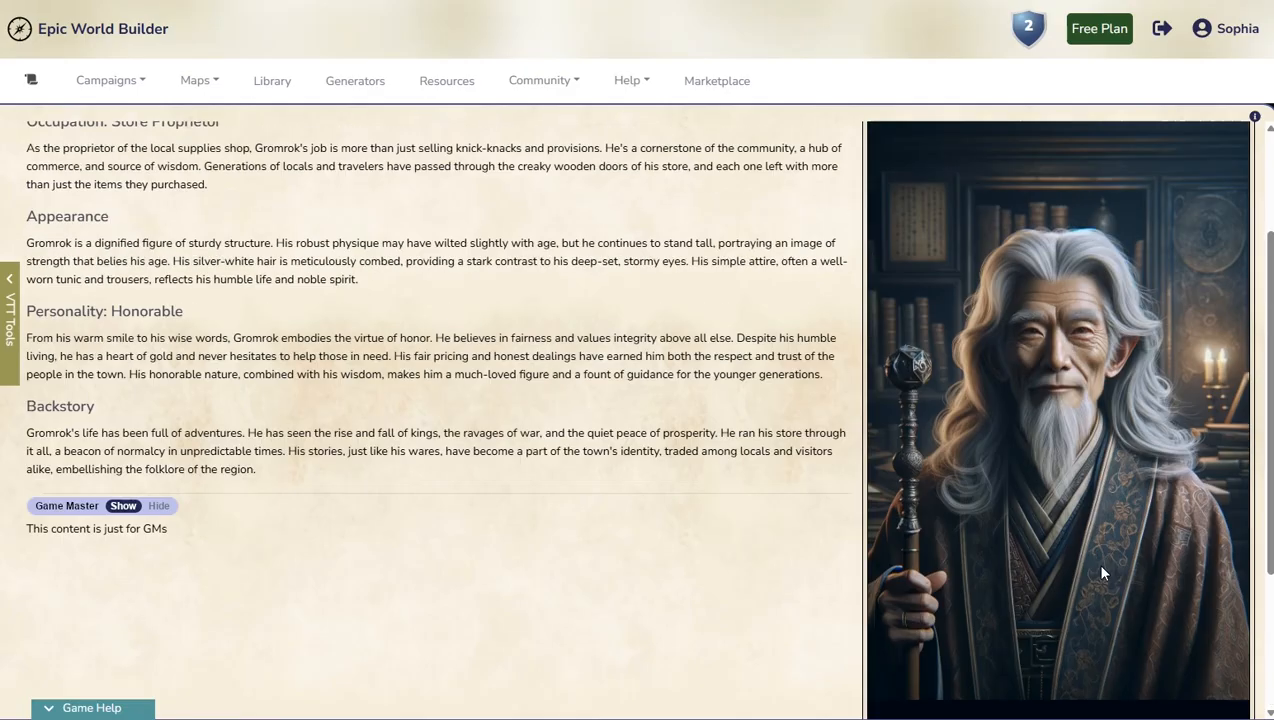
left_click(1180, 152)
scroll(1029, 395, "down", 5)
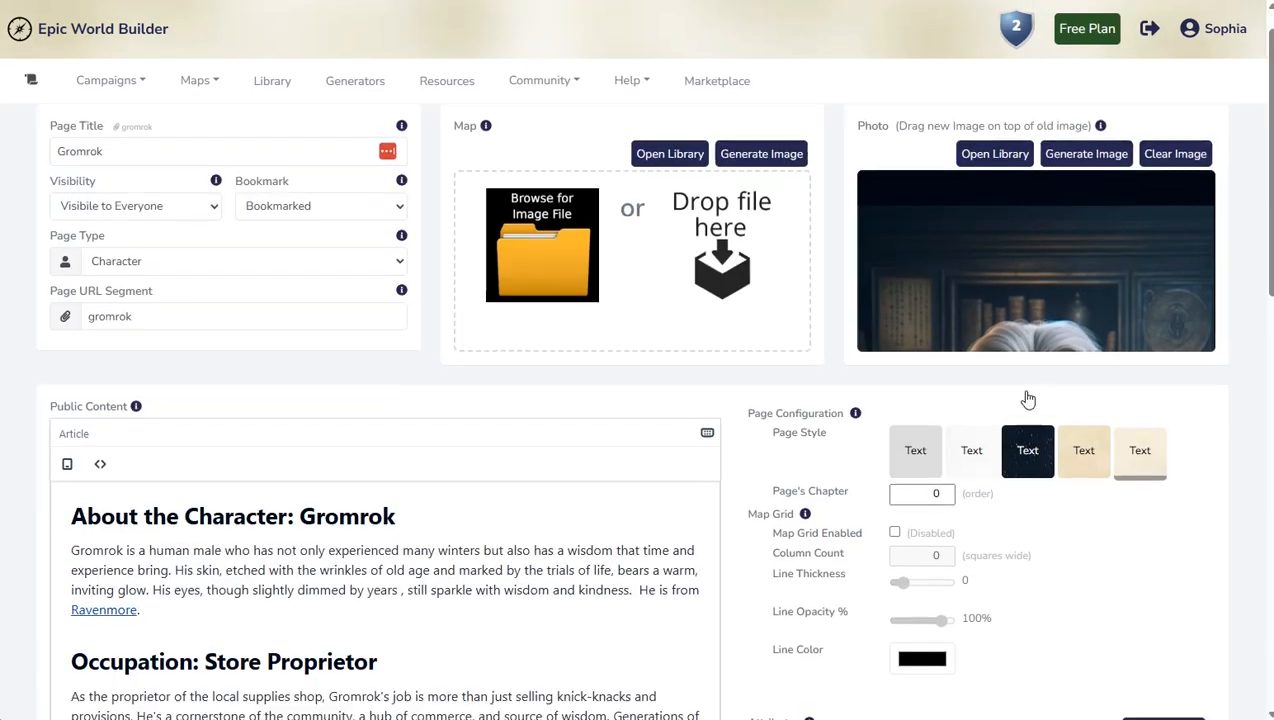
left_click(1168, 191)
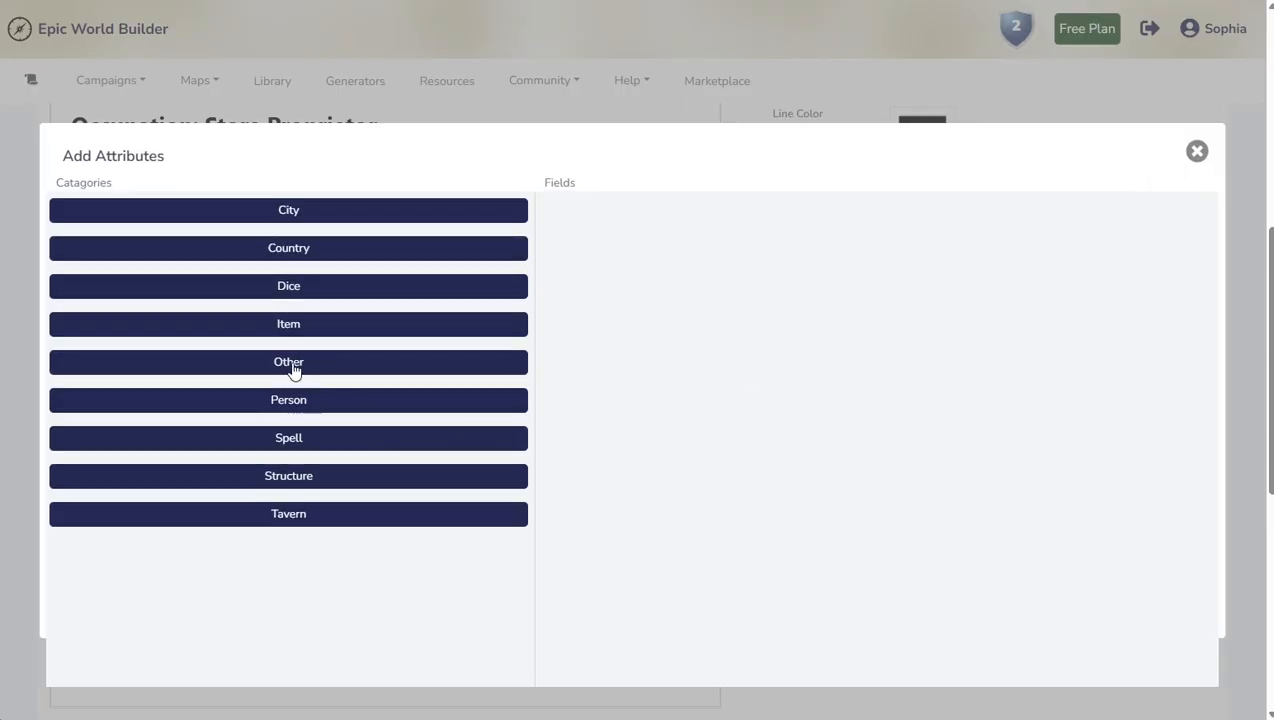
left_click(293, 402)
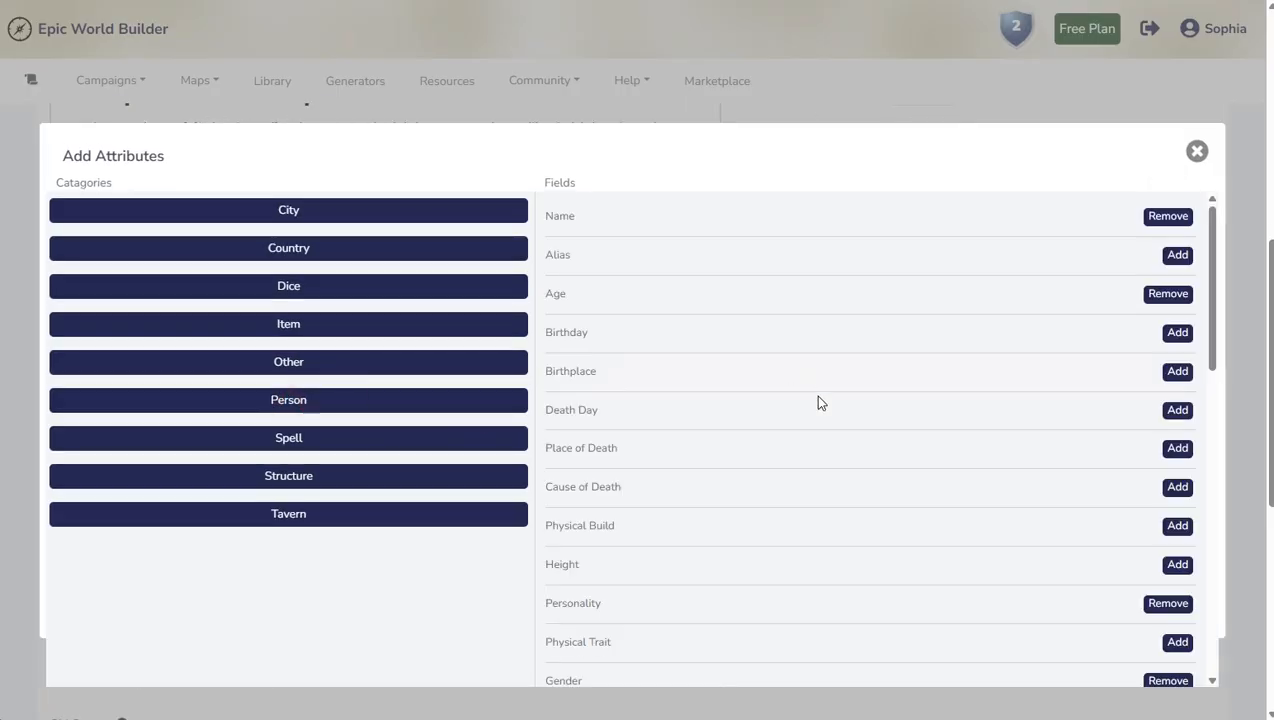
scroll(805, 458, "down", 5)
left_click(288, 476)
left_click(1196, 151)
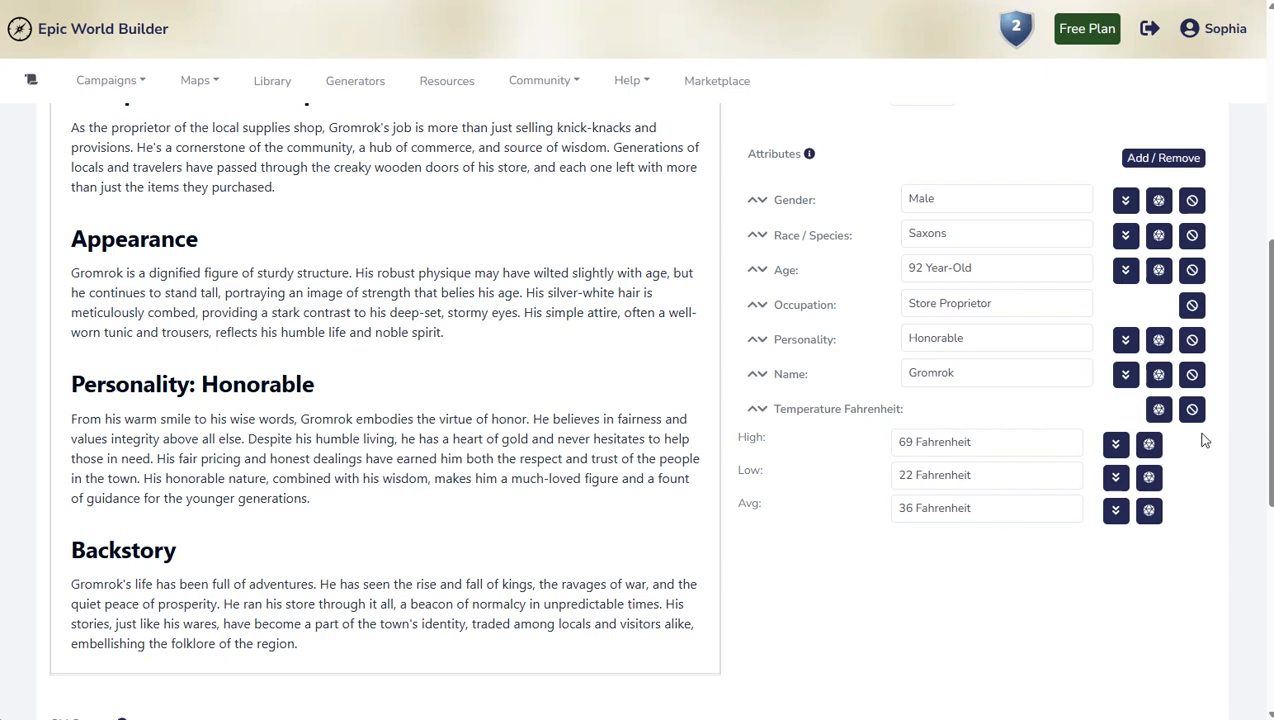
Step: Remove the Temperature Fahrenheit attribute from the Gromrok page
scroll(1197, 411, "down", 1)
left_click(1191, 375)
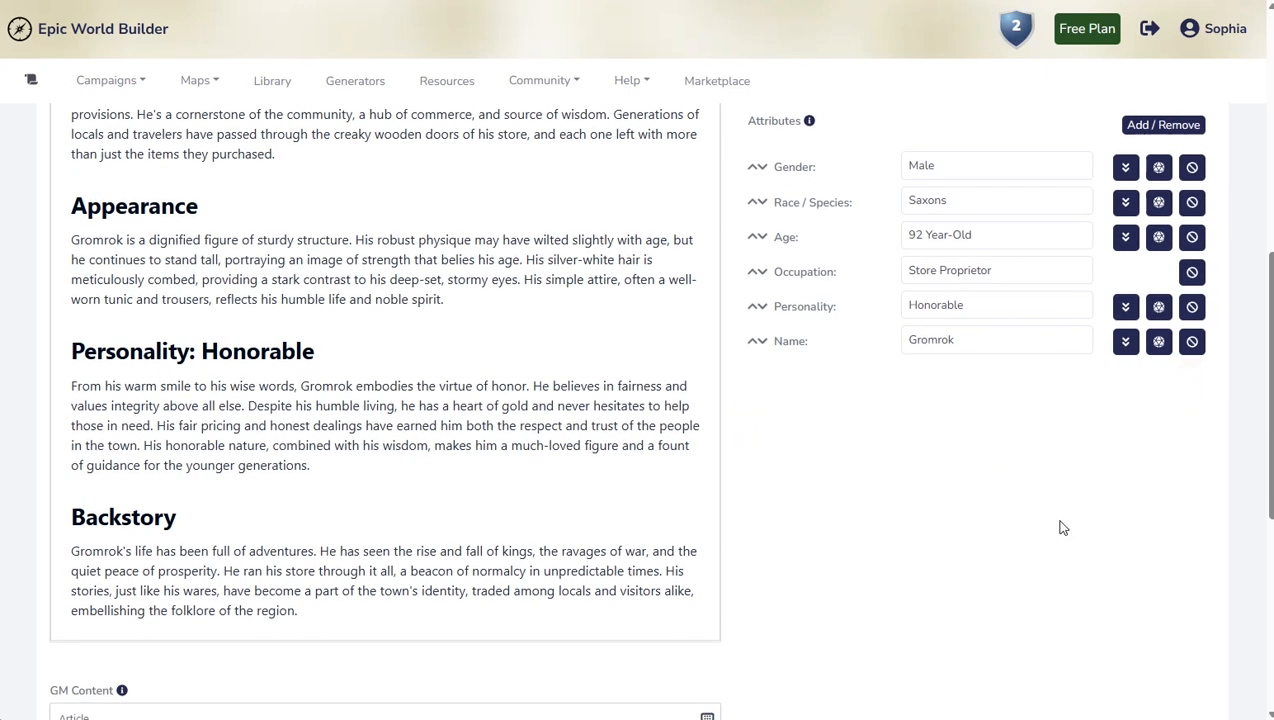
scroll(1050, 530, "up", 3)
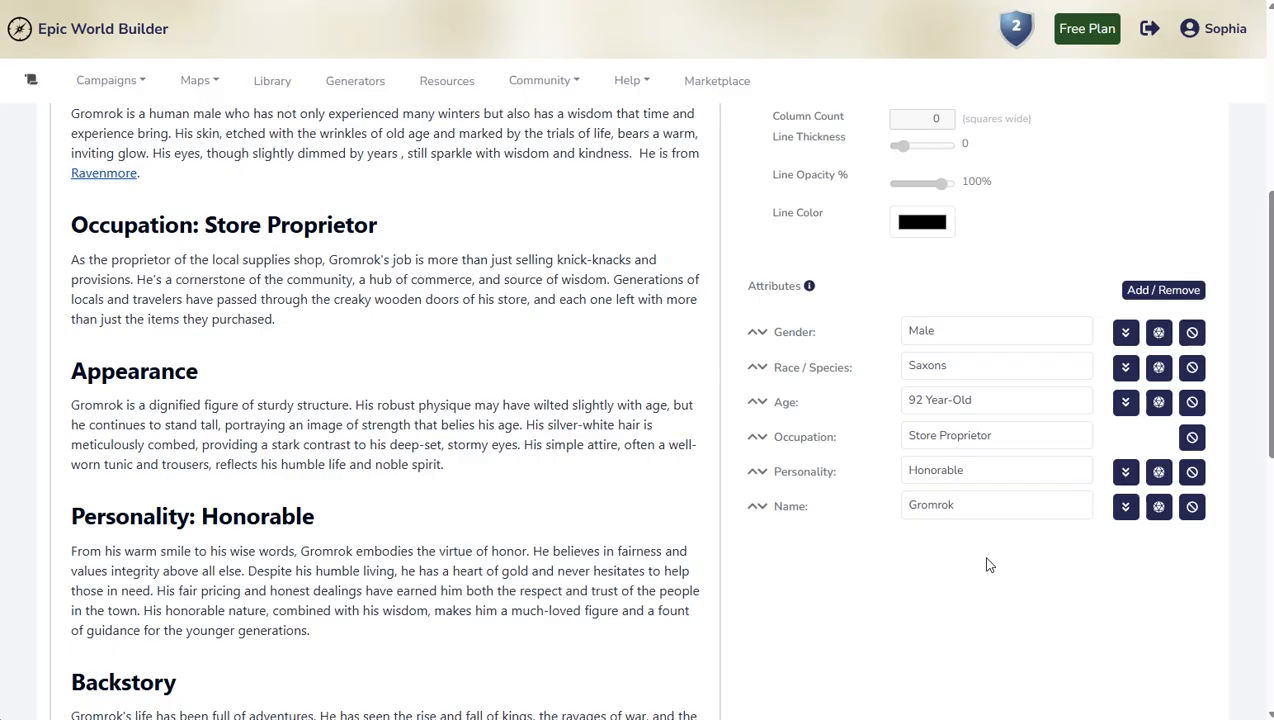
scroll(986, 565, "down", 10)
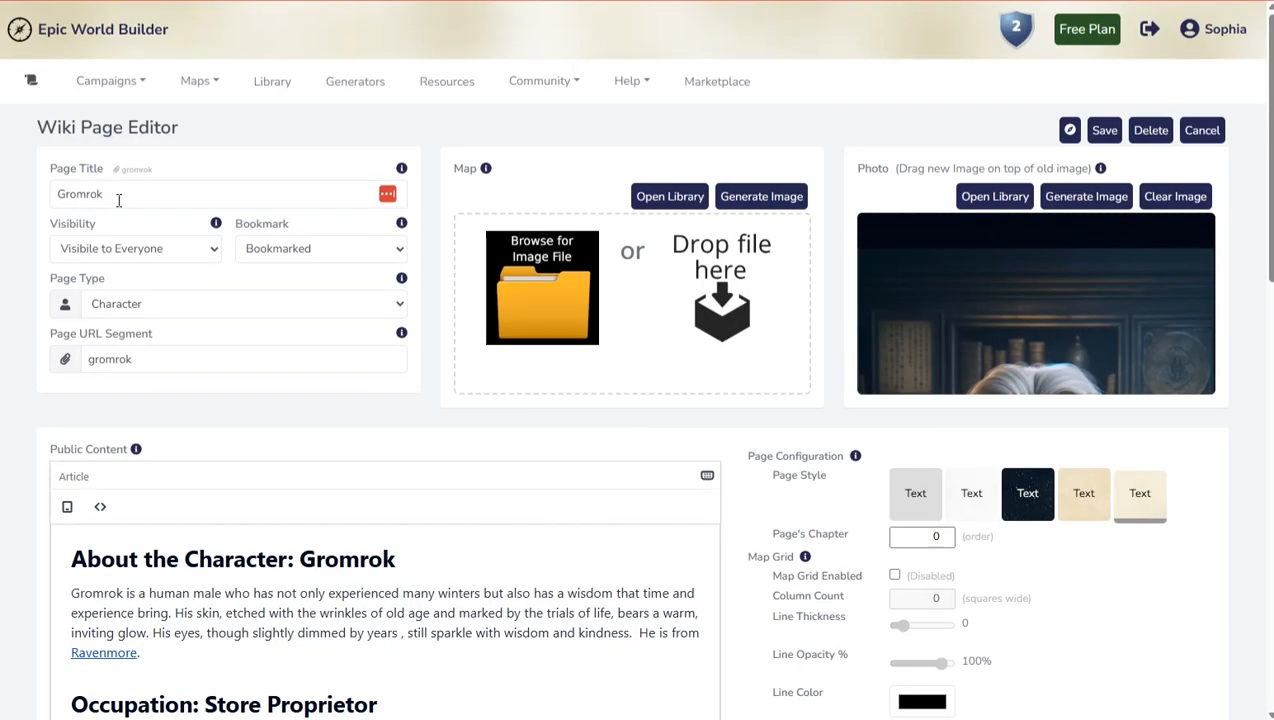
Step: Open the Gromrok page from the Nara campaign for editing and add the page to the library
left_click(114, 194)
left_click(139, 84)
left_click(97, 137)
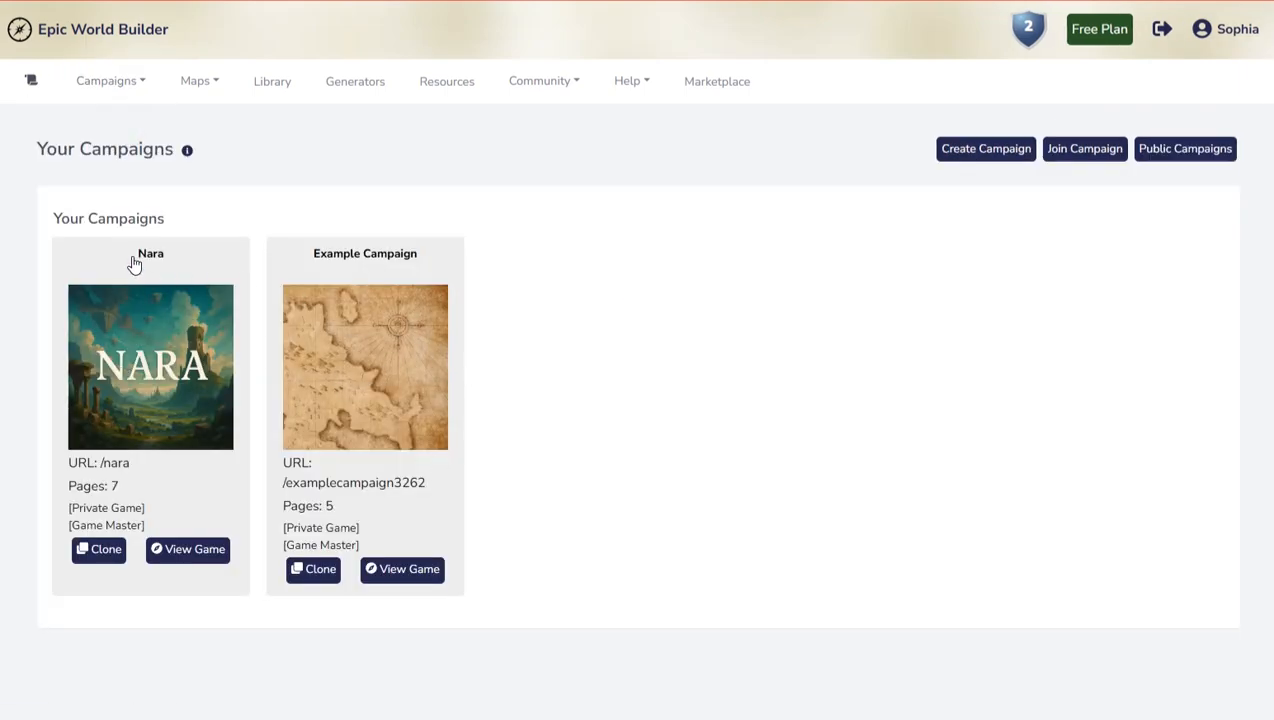
left_click(144, 337)
left_click(140, 391)
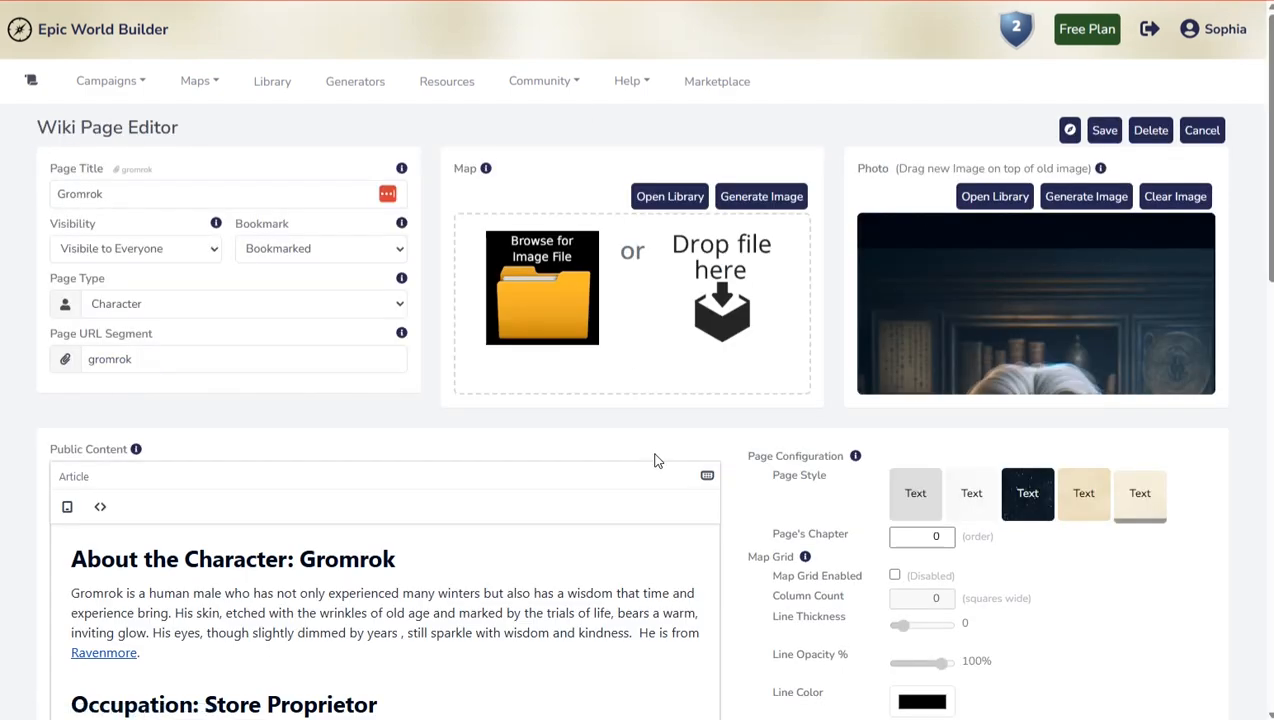
scroll(655, 460, "down", 10)
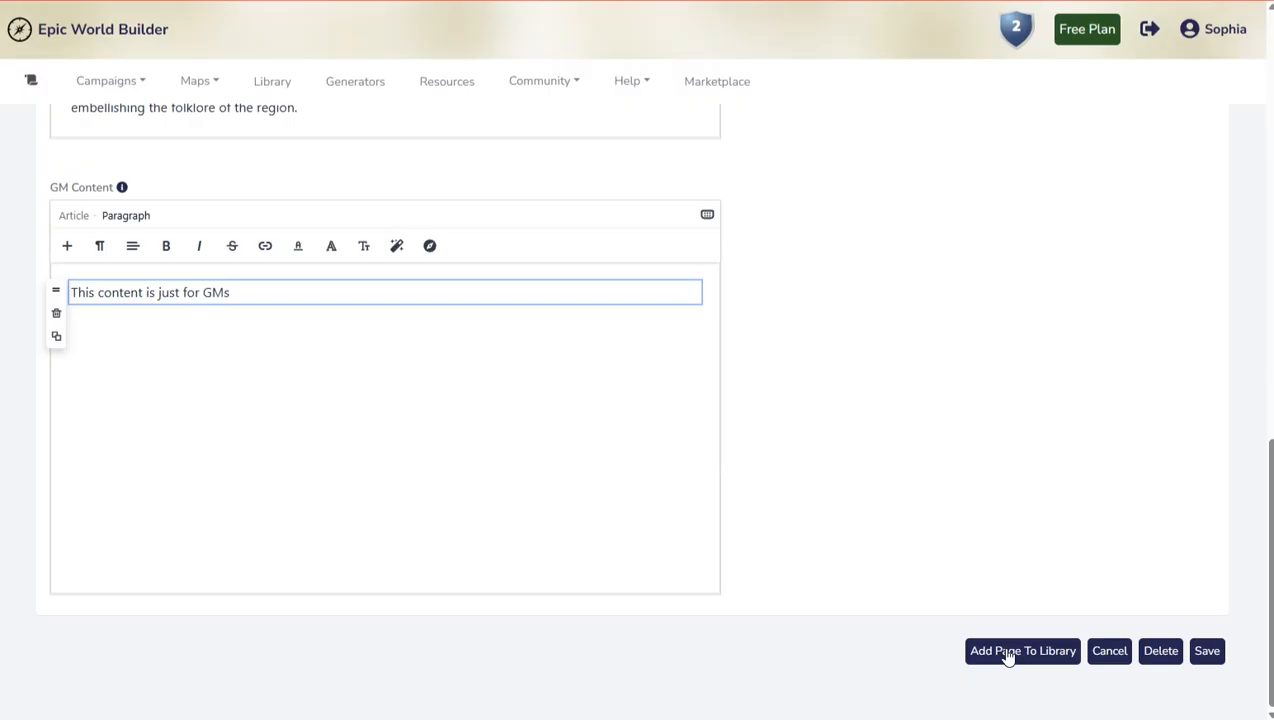
left_click(1008, 652)
Step: Go to the campaign overview and open the page list of Example Campaign
left_click(107, 81)
left_click(101, 133)
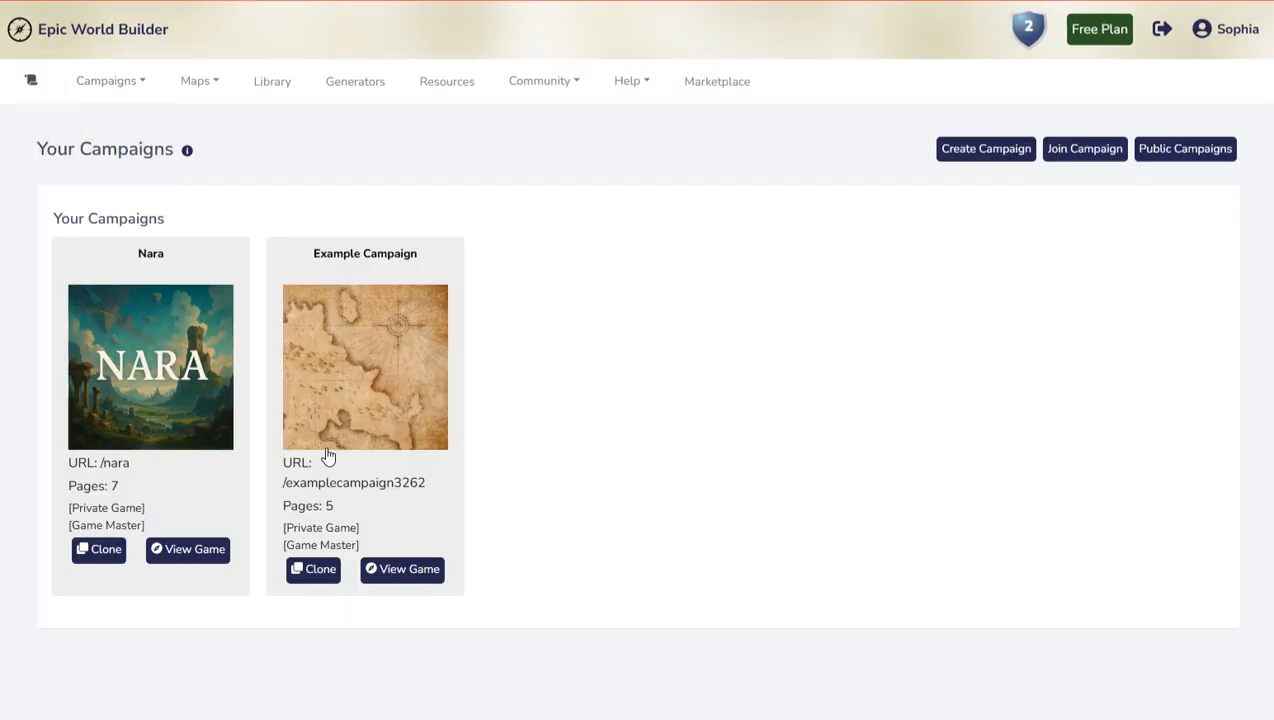
left_click(370, 387)
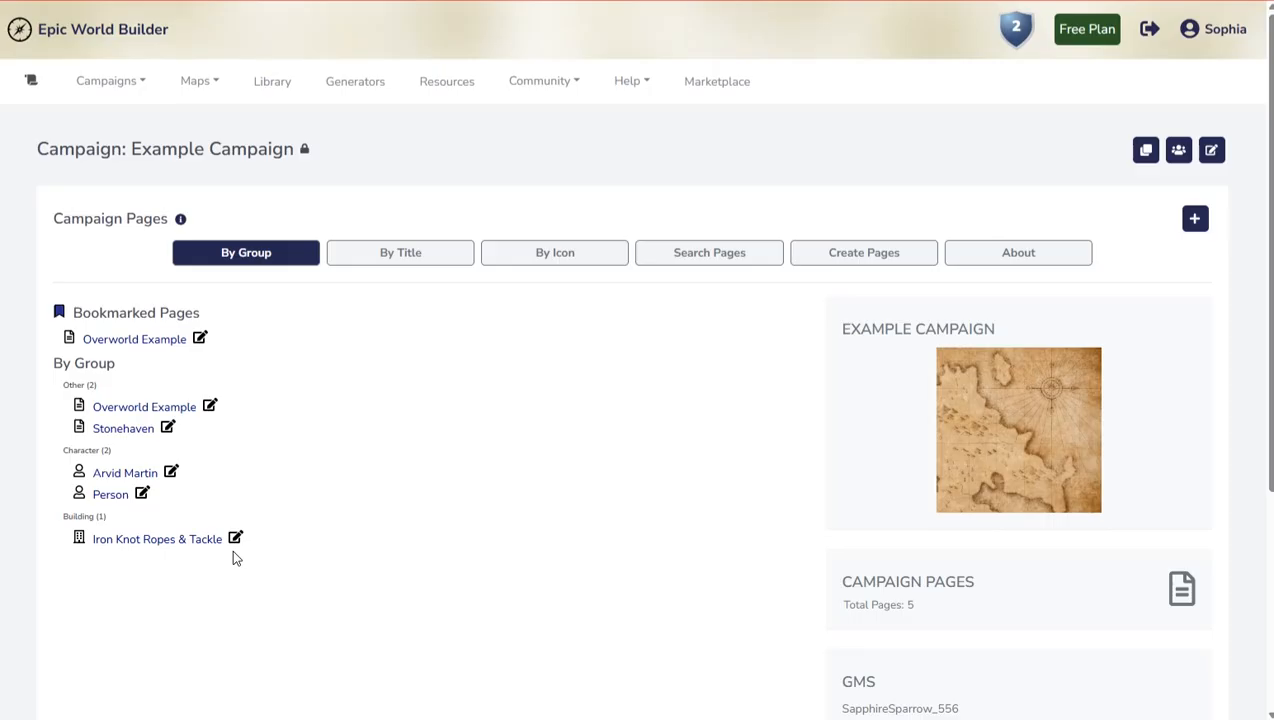
Step: Manage the Gromrok page in the personal library and add it to Example Campaign
left_click(271, 88)
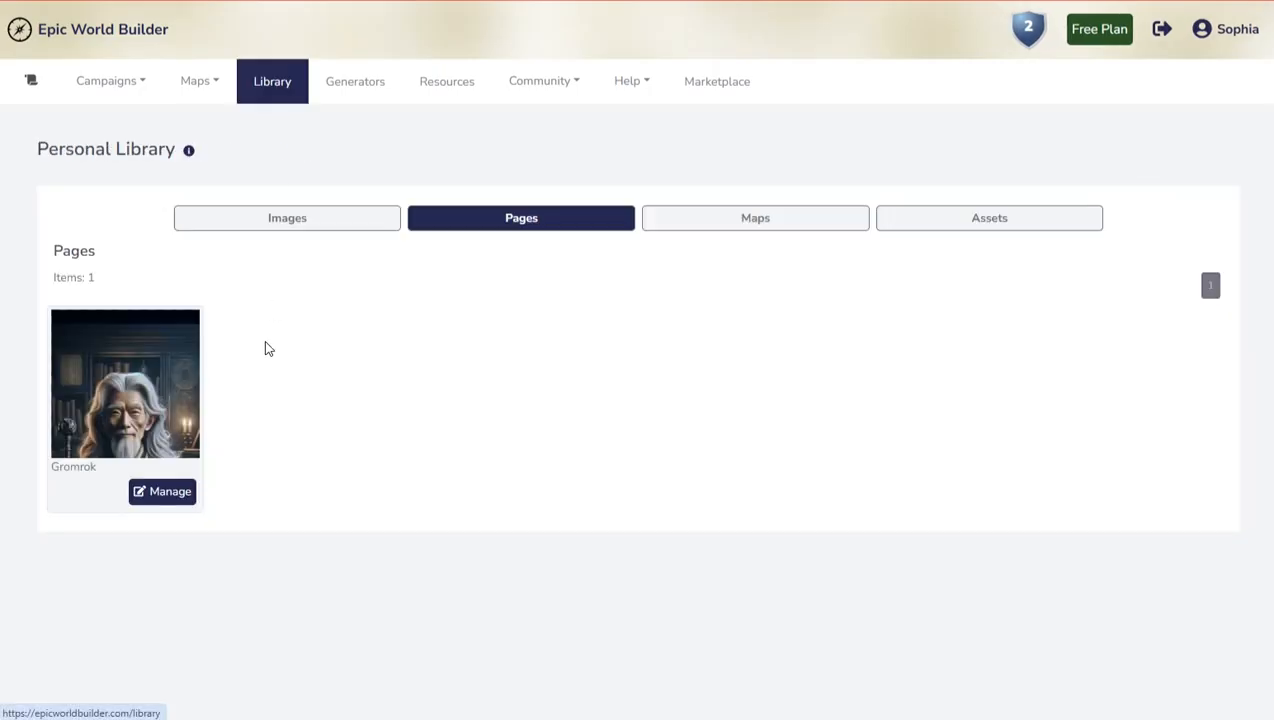
left_click(171, 491)
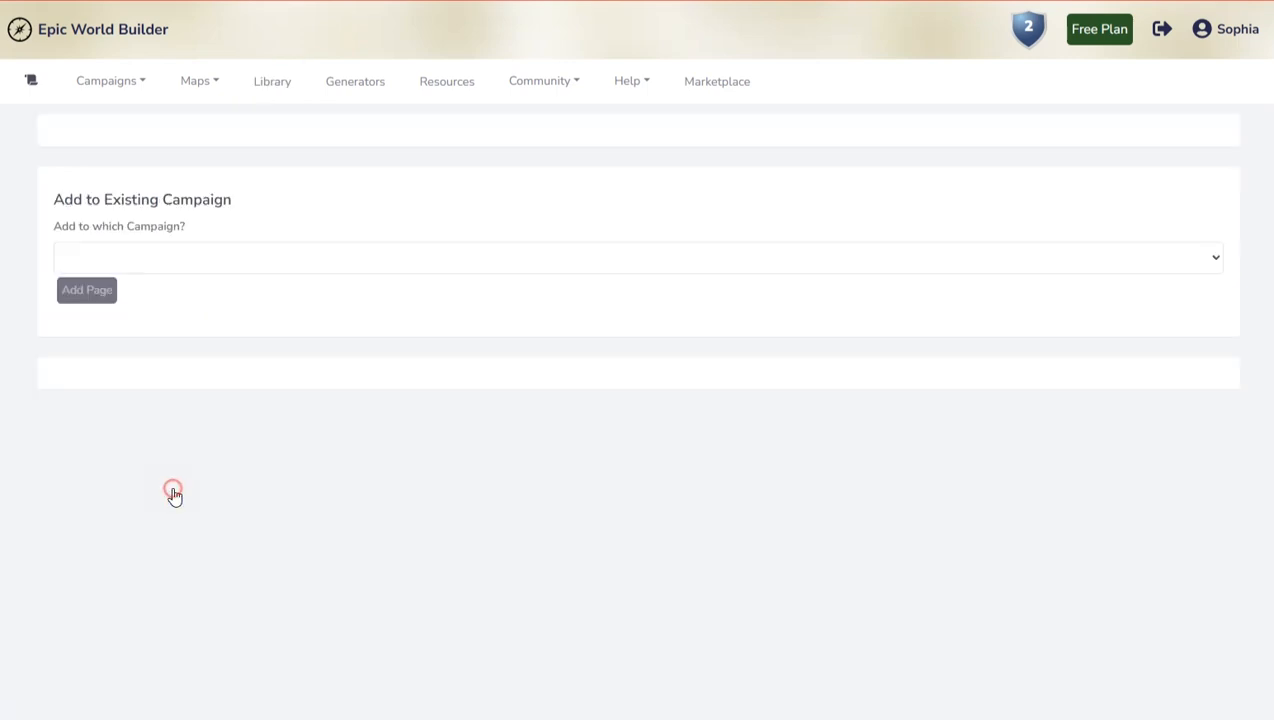
scroll(455, 521, "down", 3)
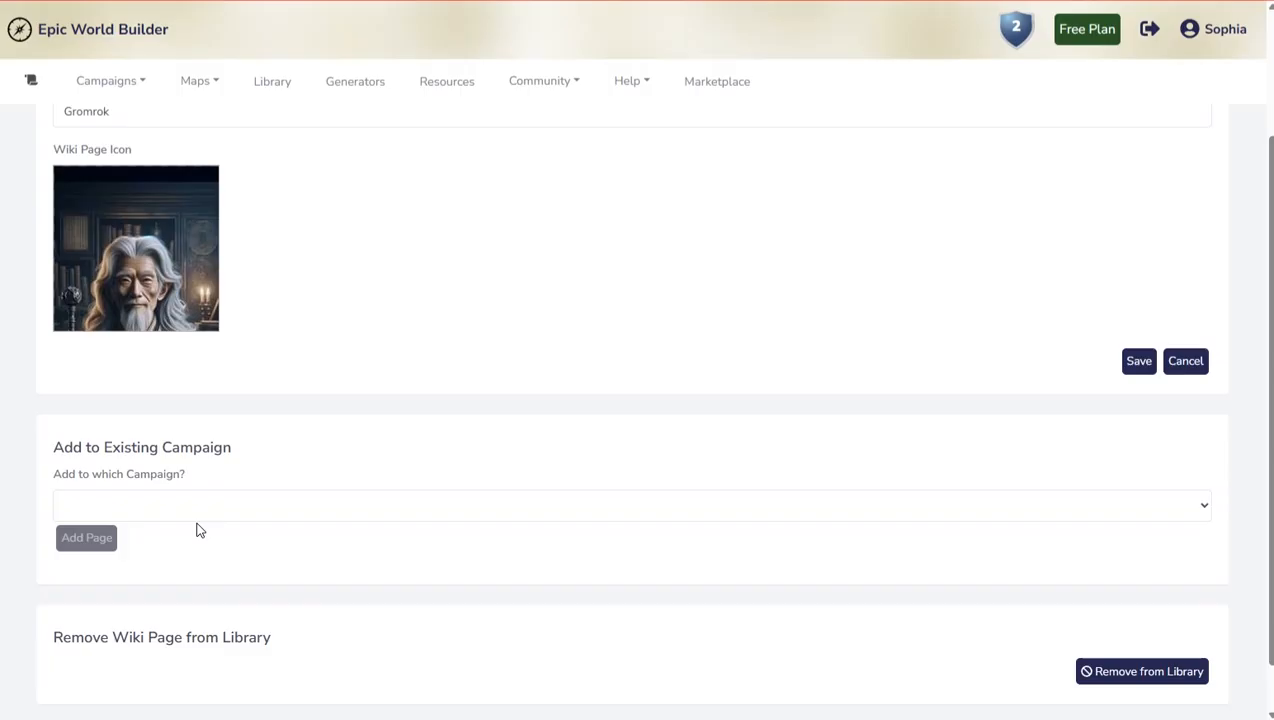
left_click(189, 510)
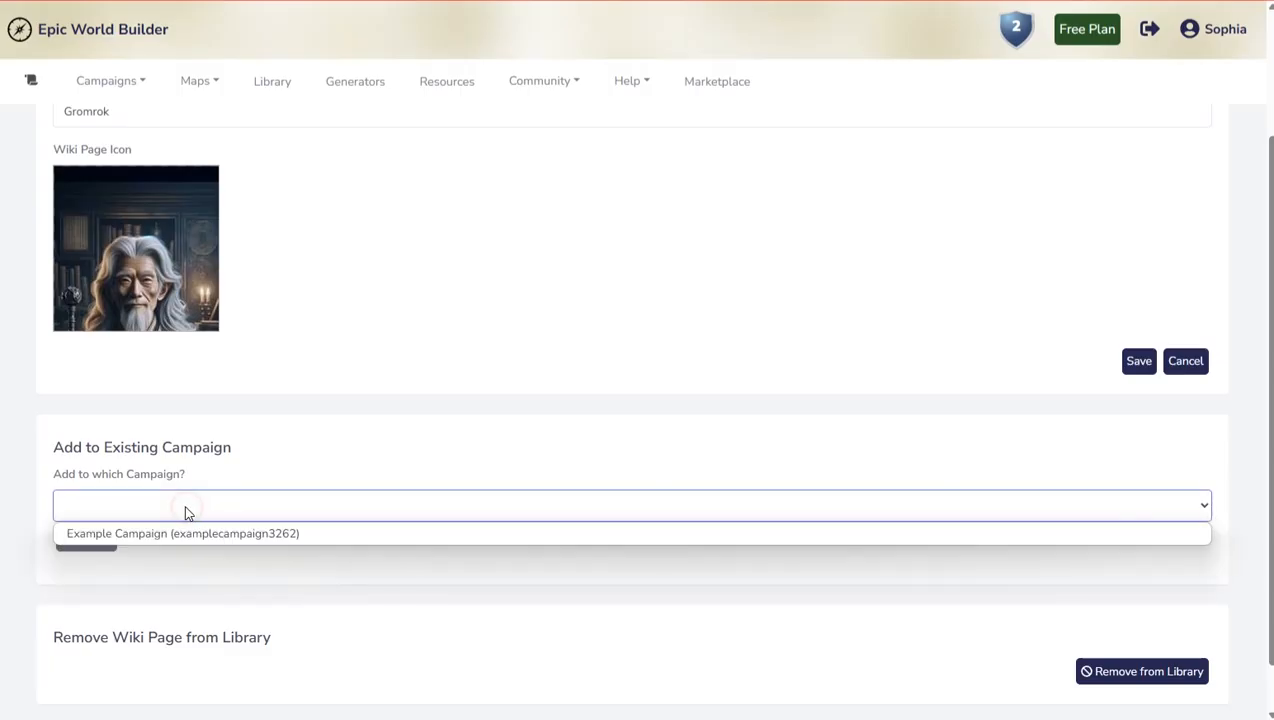
left_click(125, 540)
left_click(88, 540)
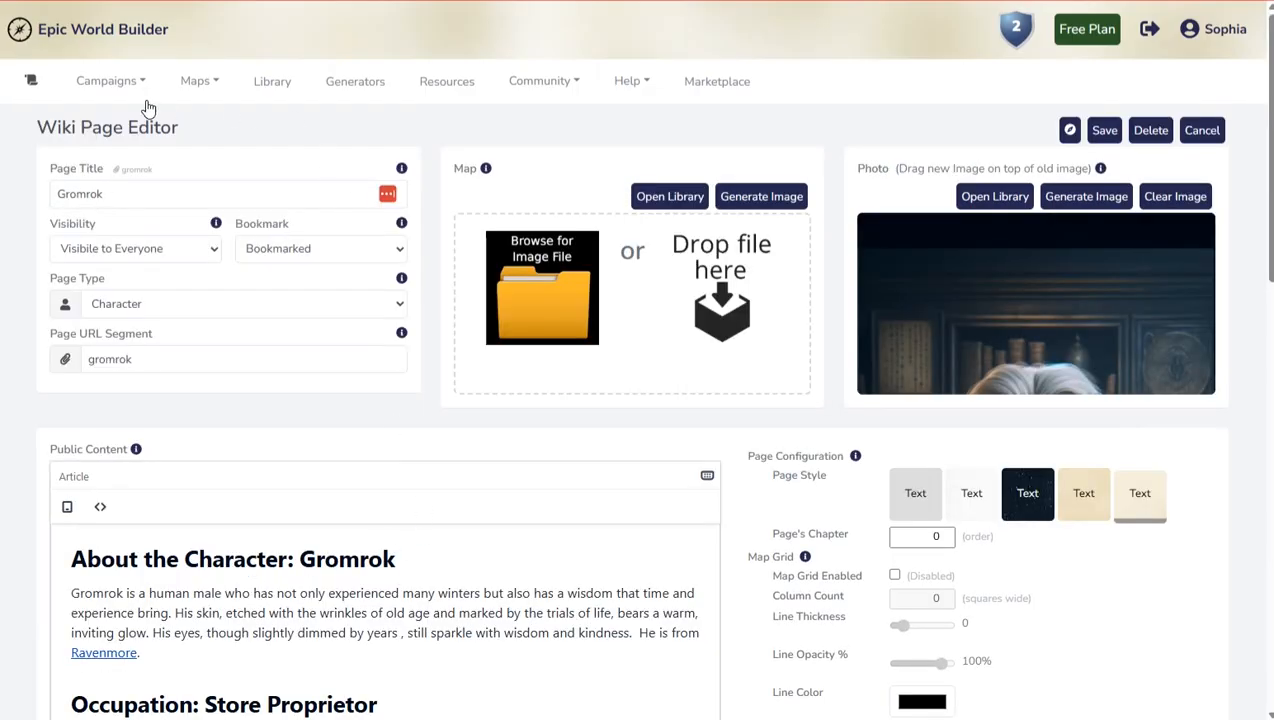
Step: Reopen Example Campaign from the campaign overview and check its page list for Gromrok
left_click(106, 81)
left_click(100, 130)
left_click(392, 367)
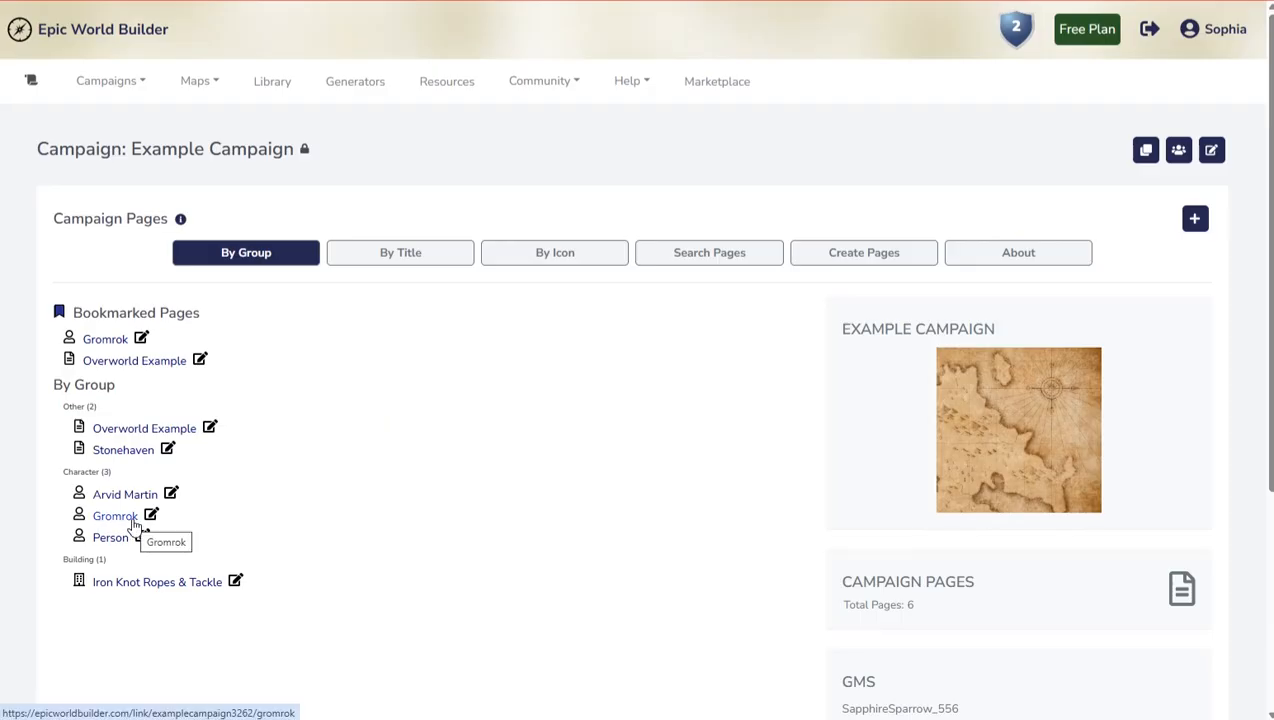
scroll(313, 378, "down", 1)
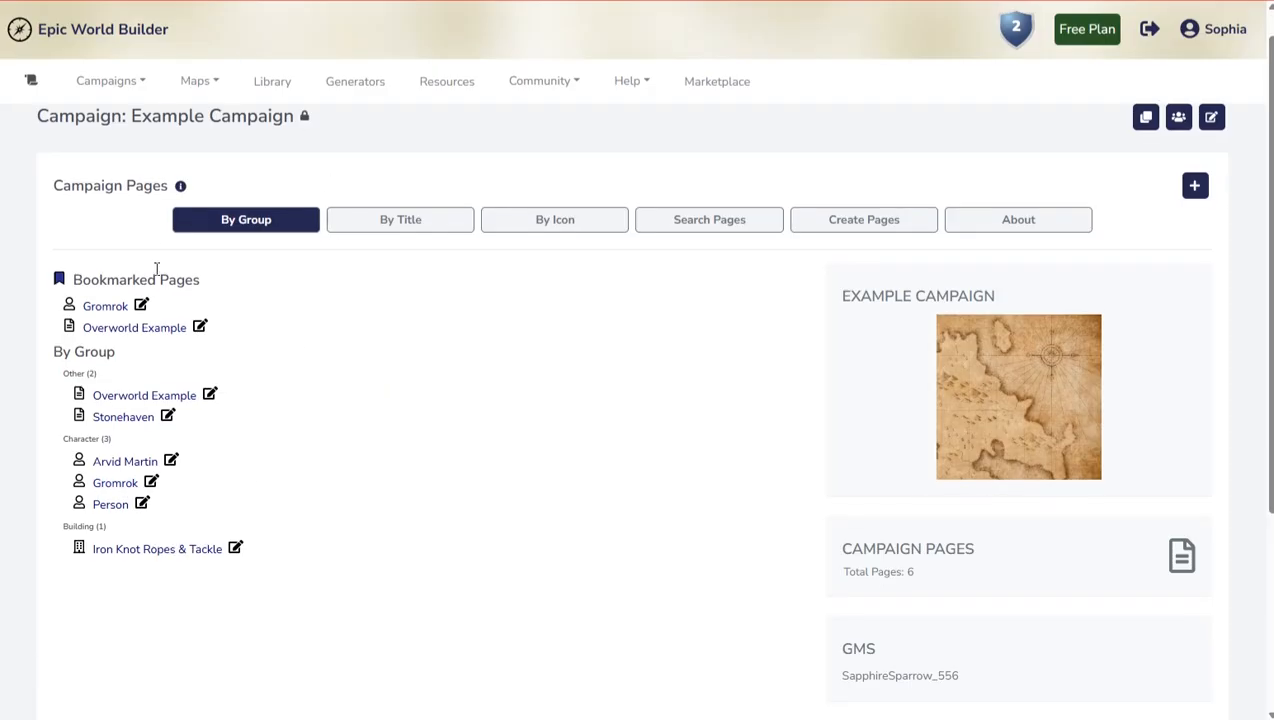
Step: Open the Gromrok page in the Nara campaign and review its content and attributes
left_click(268, 84)
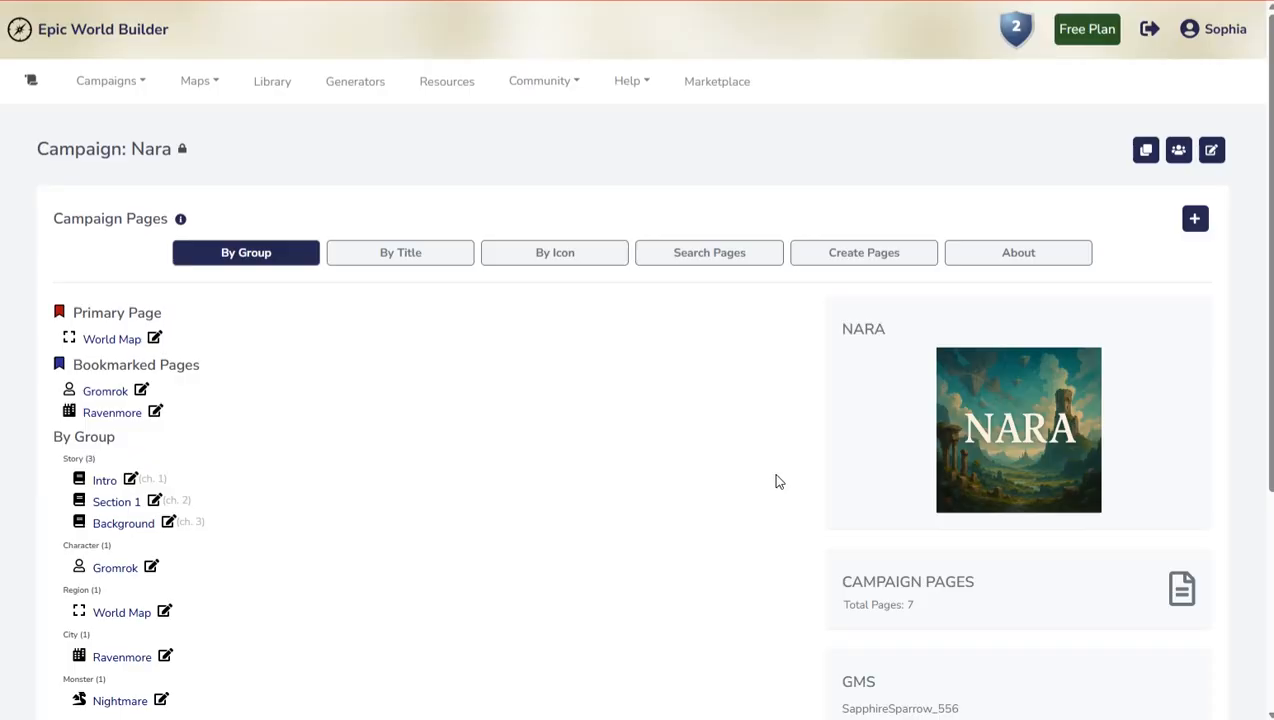
left_click(104, 569)
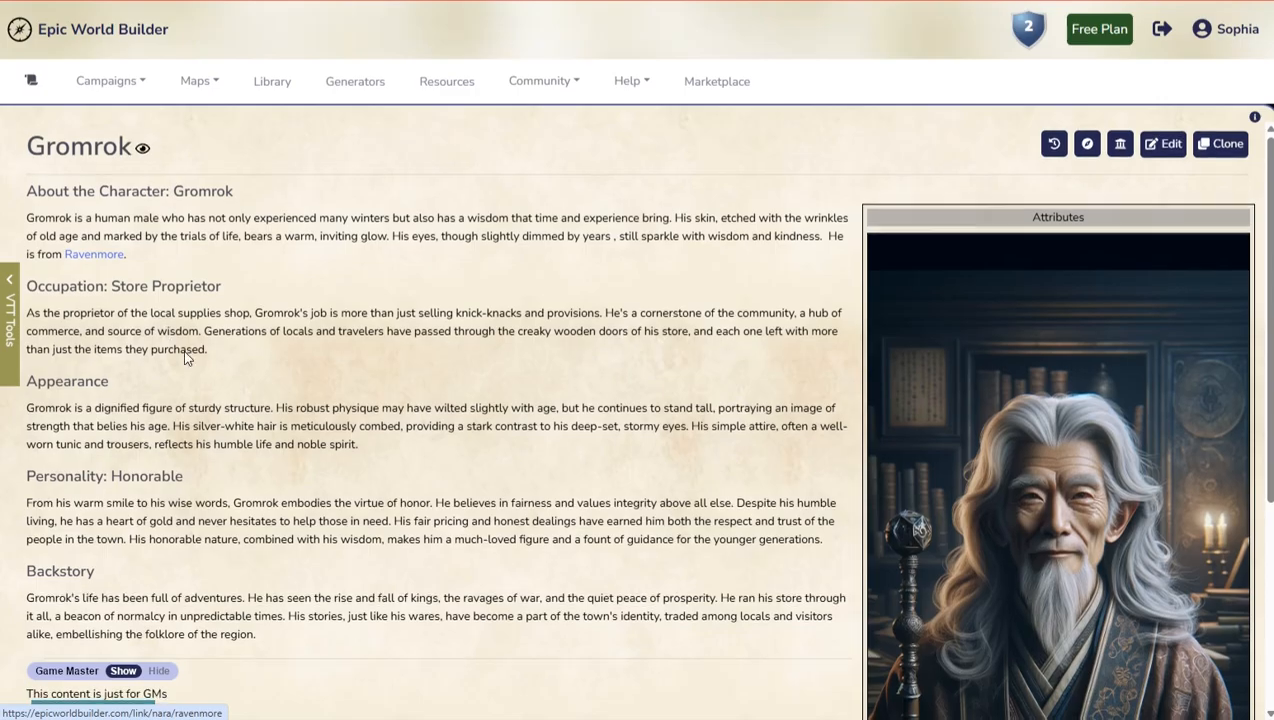
scroll(175, 400, "down", 3)
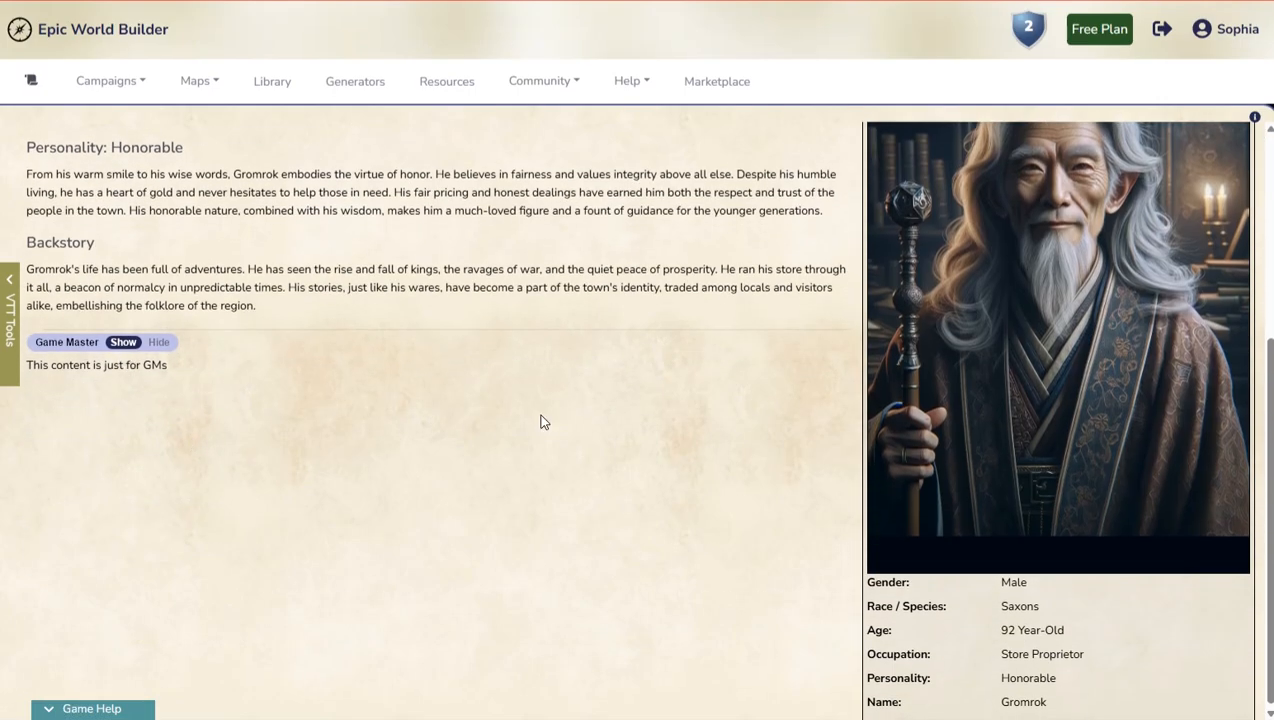
scroll(384, 404, "up", 3)
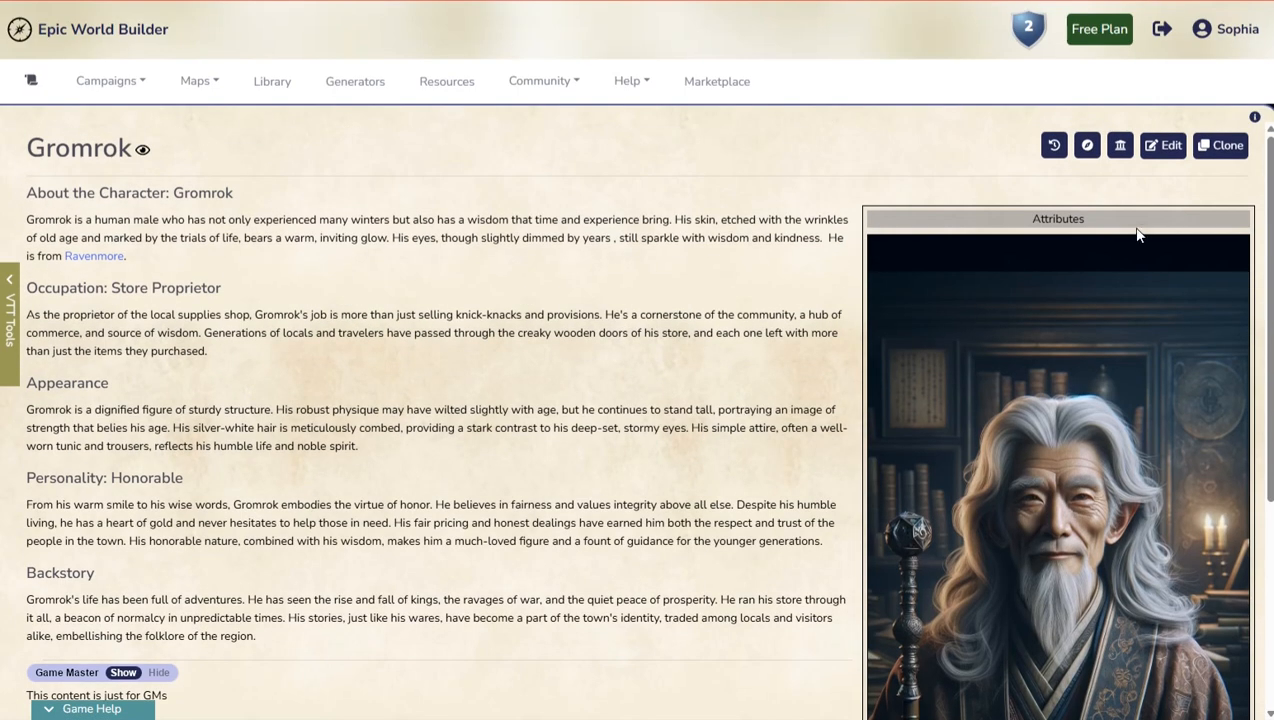
Step: Open the Ravenmore map from the Nara page list, show the game help and pan the map freely
left_click(1086, 148)
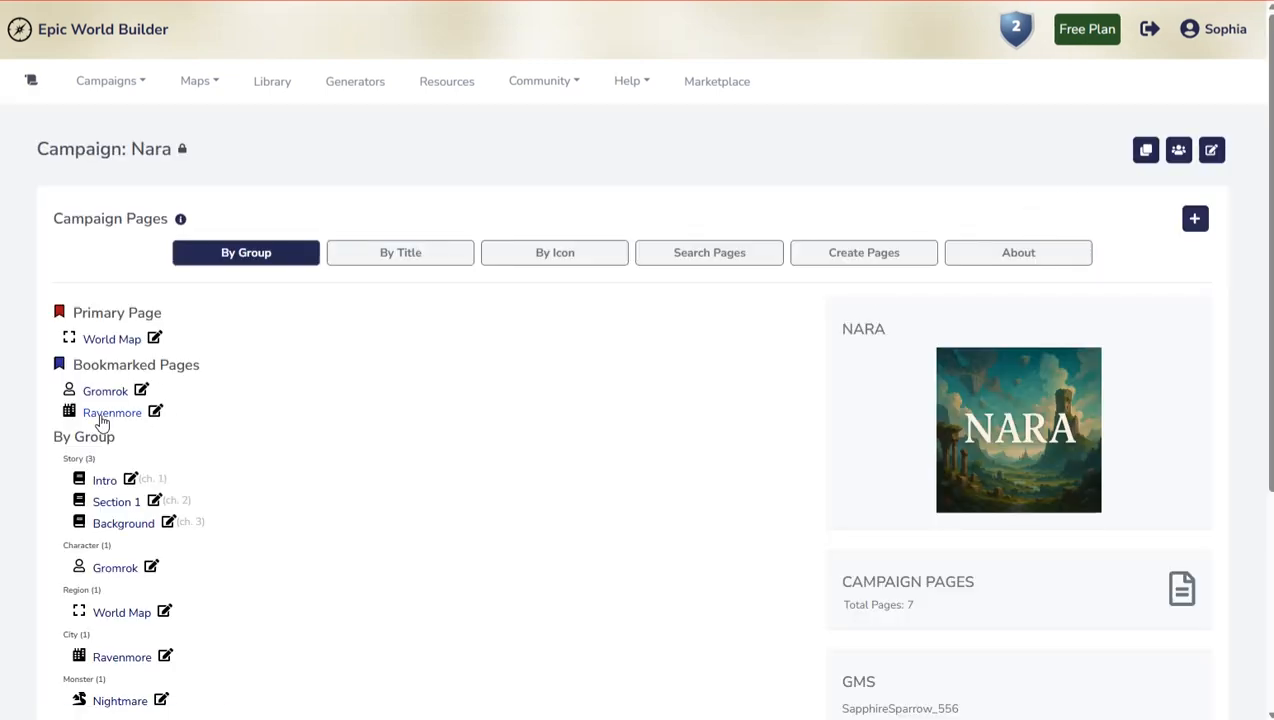
left_click(105, 414)
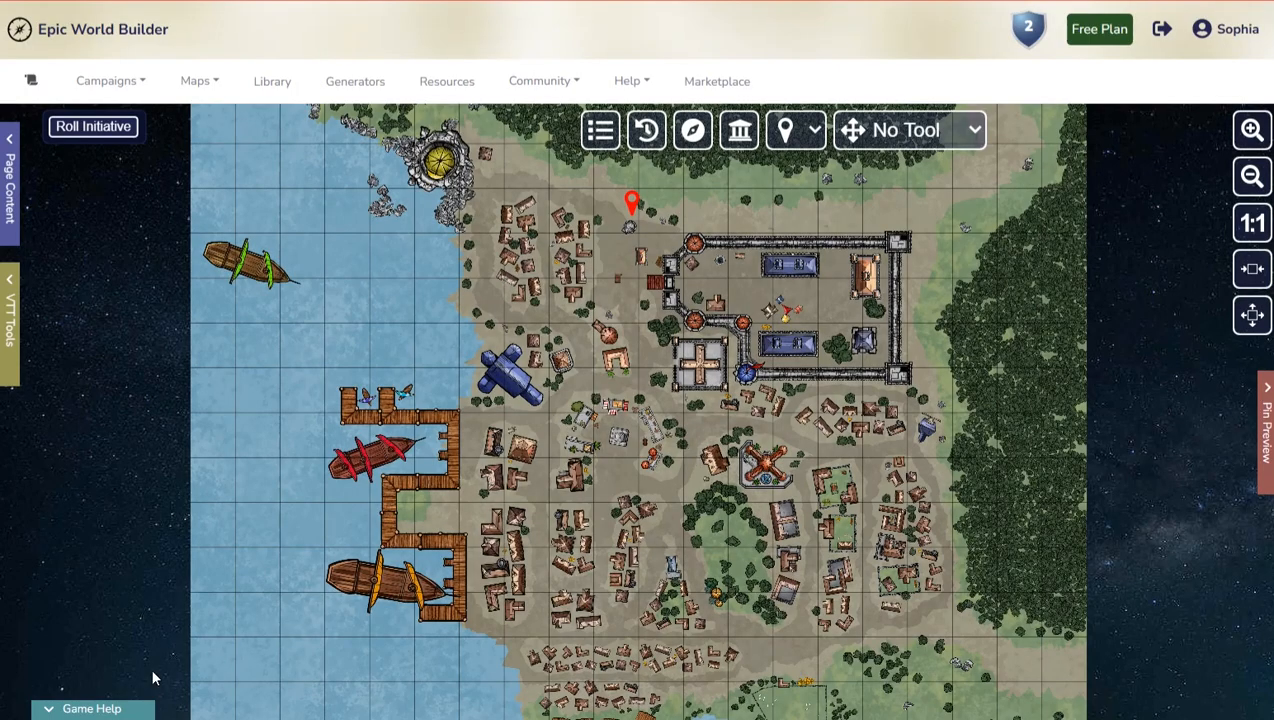
left_click(110, 709)
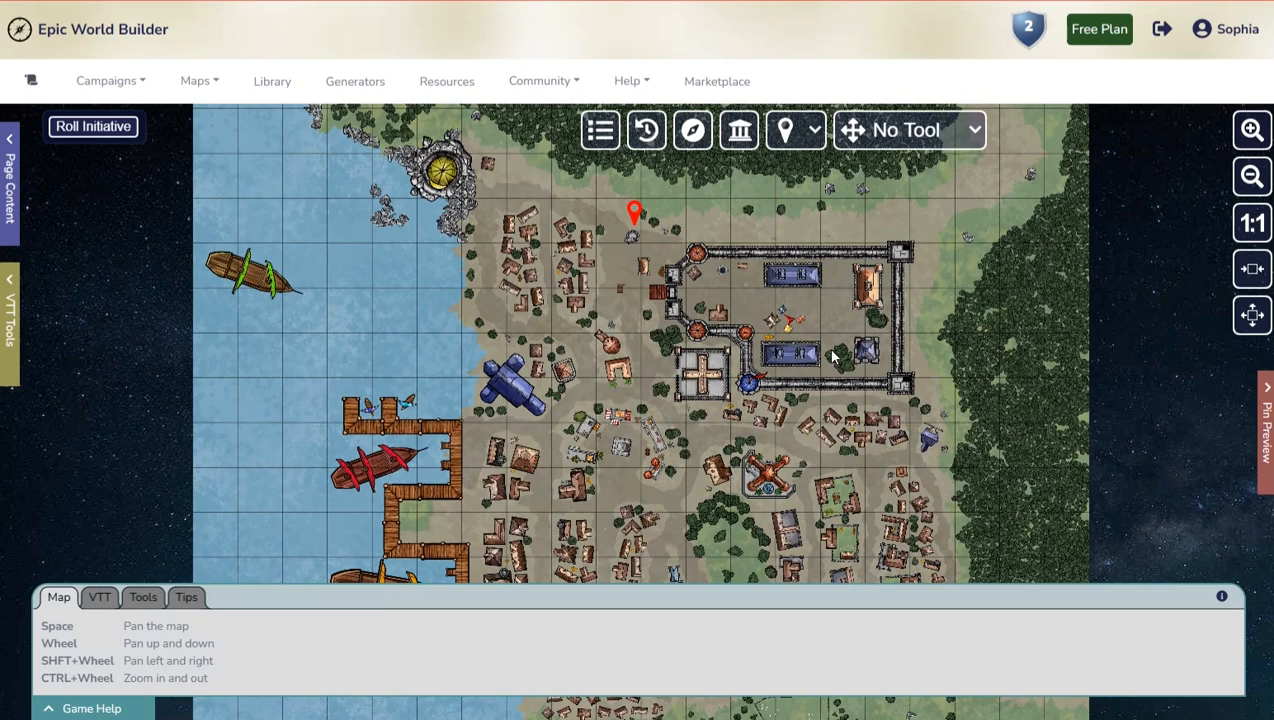
left_click_drag(832, 351, 807, 327)
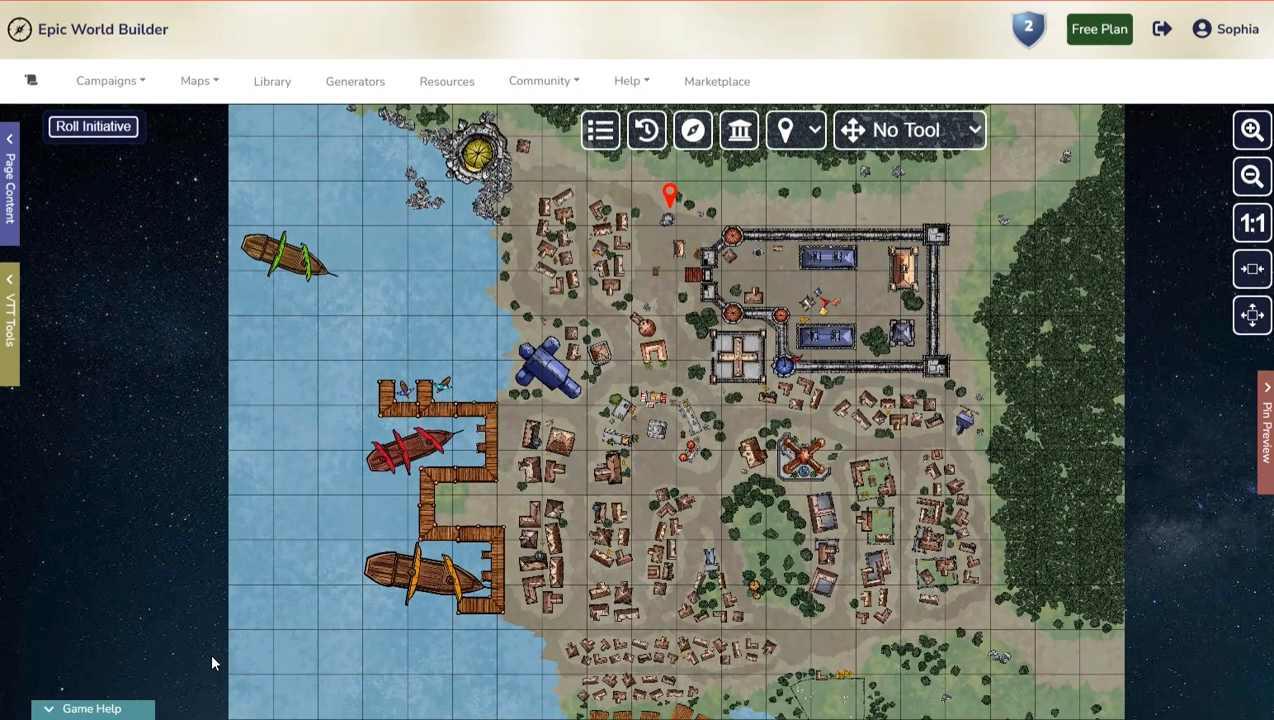
Step: Bring up the map navigation help again and try panning the Ravenmore map vertically and horizontally
left_click(112, 709)
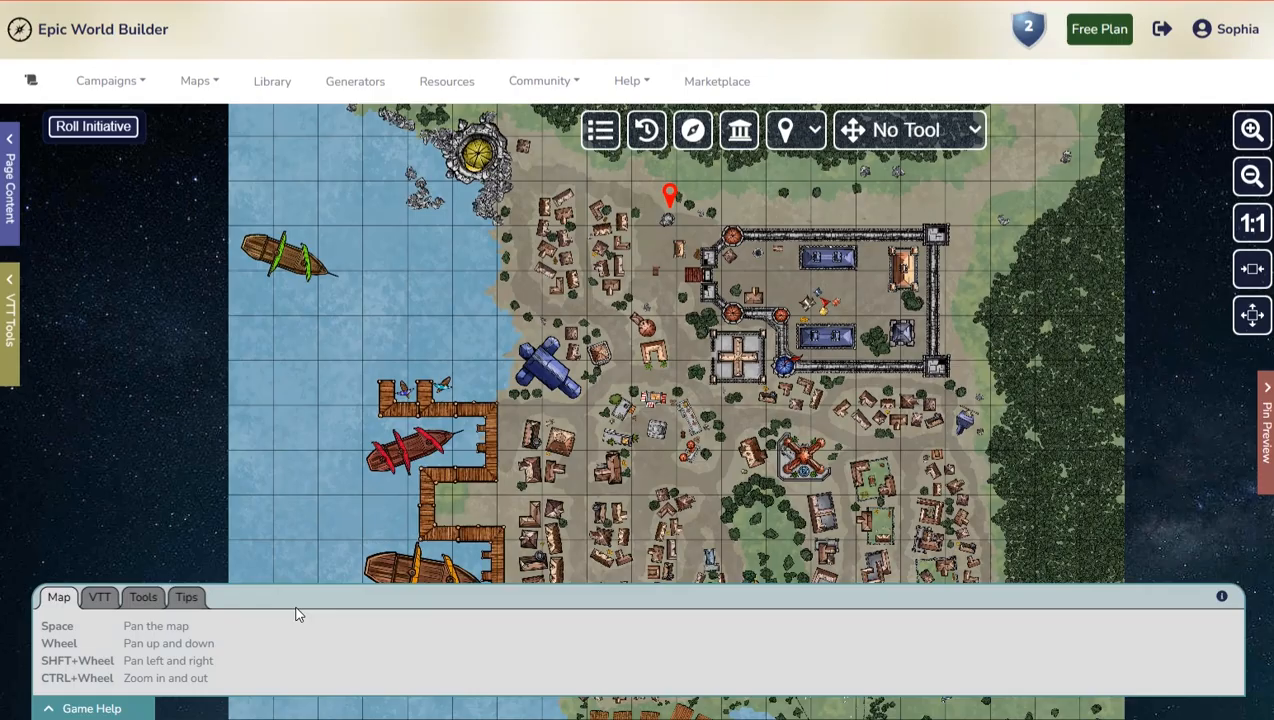
scroll(748, 476, "up", 5)
scroll(748, 476, "down", 6)
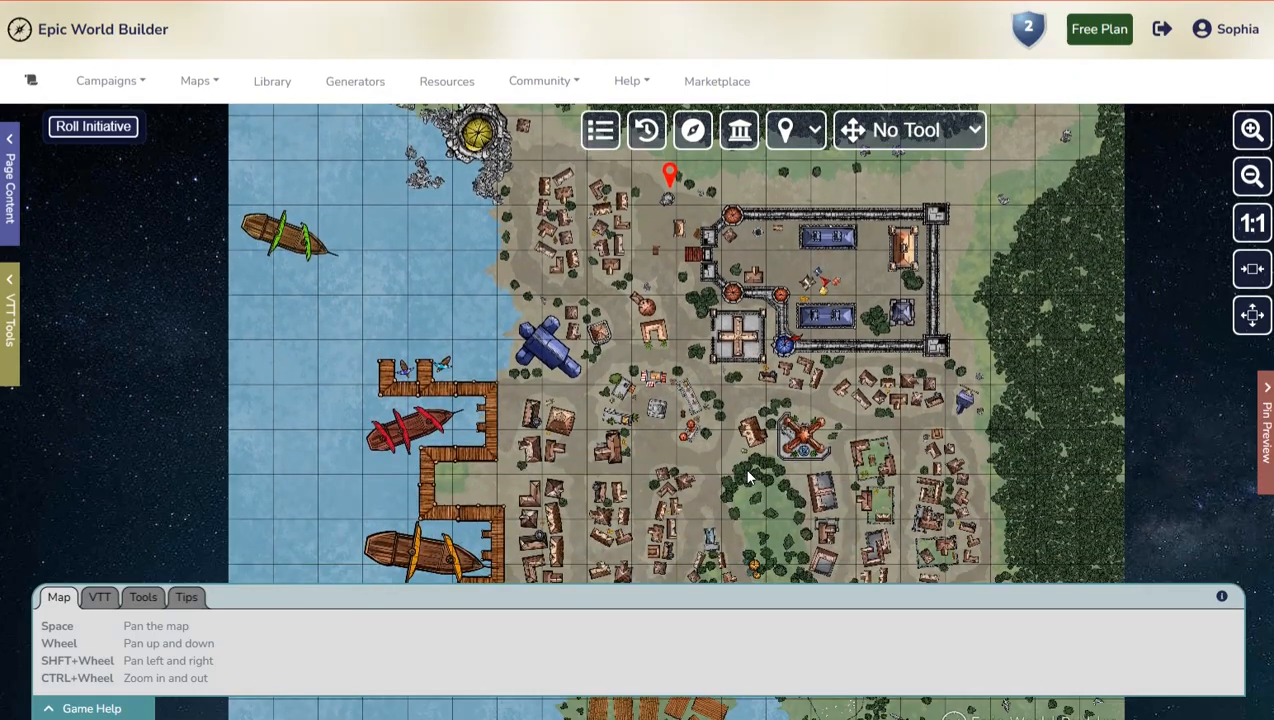
scroll(748, 476, "up", 4)
scroll(748, 476, "down", 4)
scroll(748, 477, "left", 5, "shift")
scroll(748, 477, "right", 5, "shift")
scroll(748, 477, "left", 2, "shift")
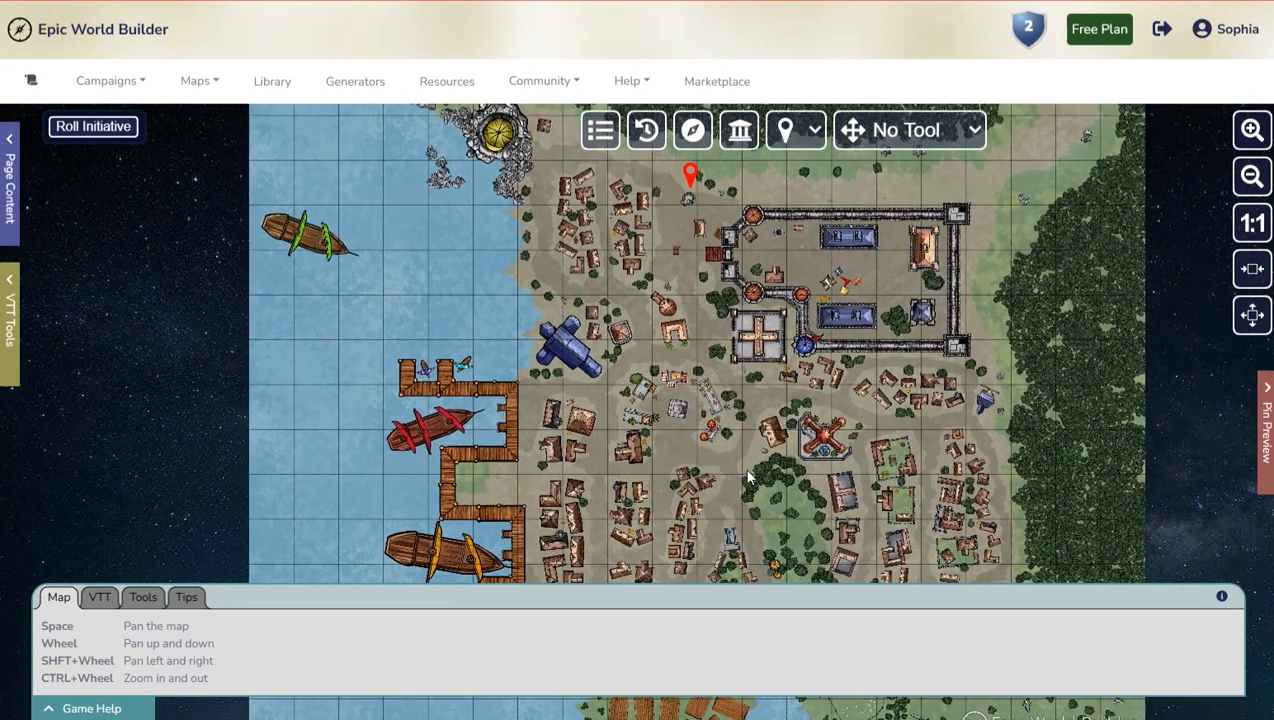
scroll(747, 476, "left", 4, "shift")
scroll(747, 476, "right", 6, "shift")
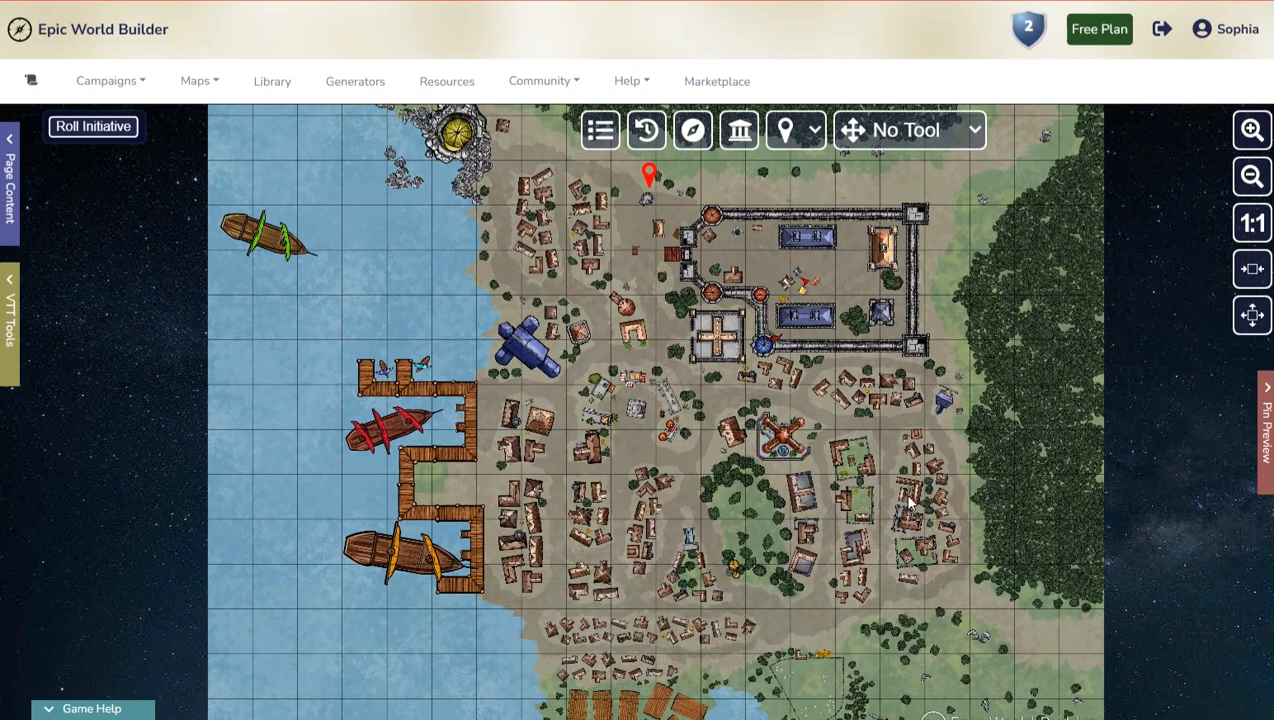
Step: Zoom in on the buildings near the centre of the Ravenmore map and zoom back out to the whole map
mouse_move(951, 395)
left_mouse_down()
mouse_move(845, 512)
mouse_move(957, 389)
mouse_move(937, 400)
left_mouse_up()
scroll(779, 440, "up", 3)
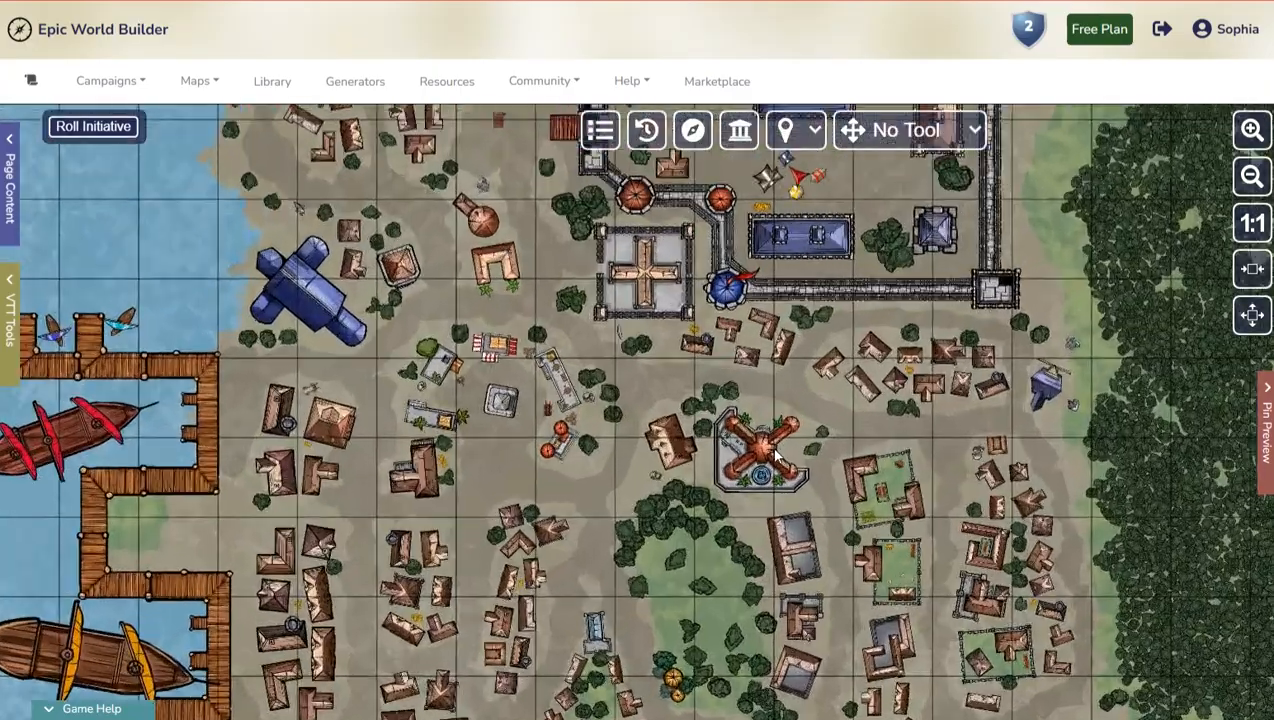
scroll(776, 455, "up", 5)
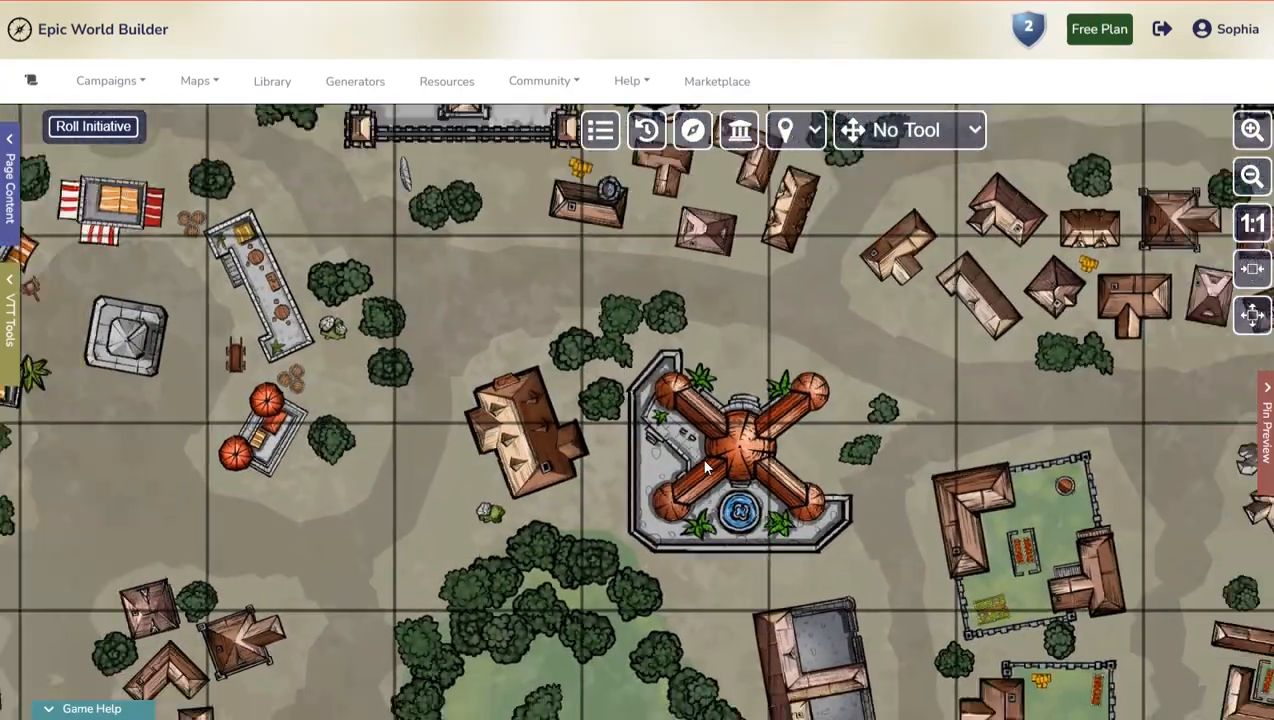
scroll(704, 466, "down", 10)
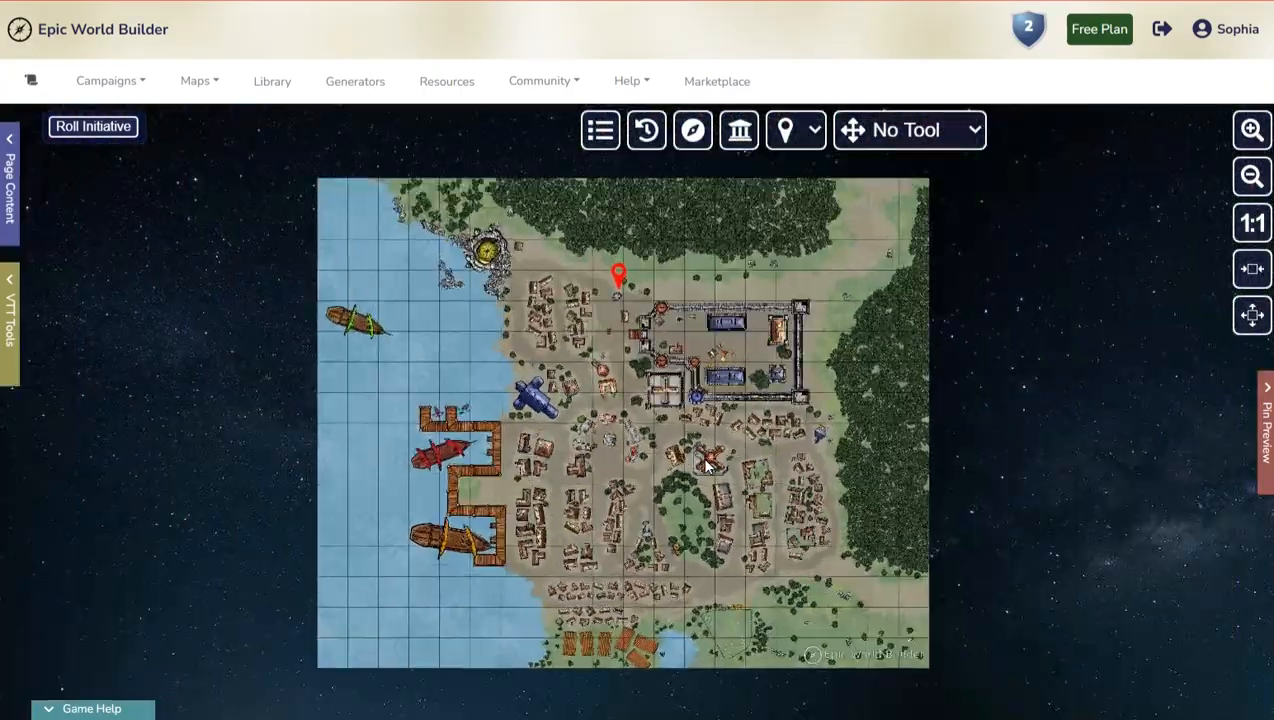
Step: Zoom and pan around the Ravenmore map, try stepwise zooming in and out, and show it at 1:1 scale
scroll(692, 442, "up", 3)
left_click_drag(688, 437, 744, 563)
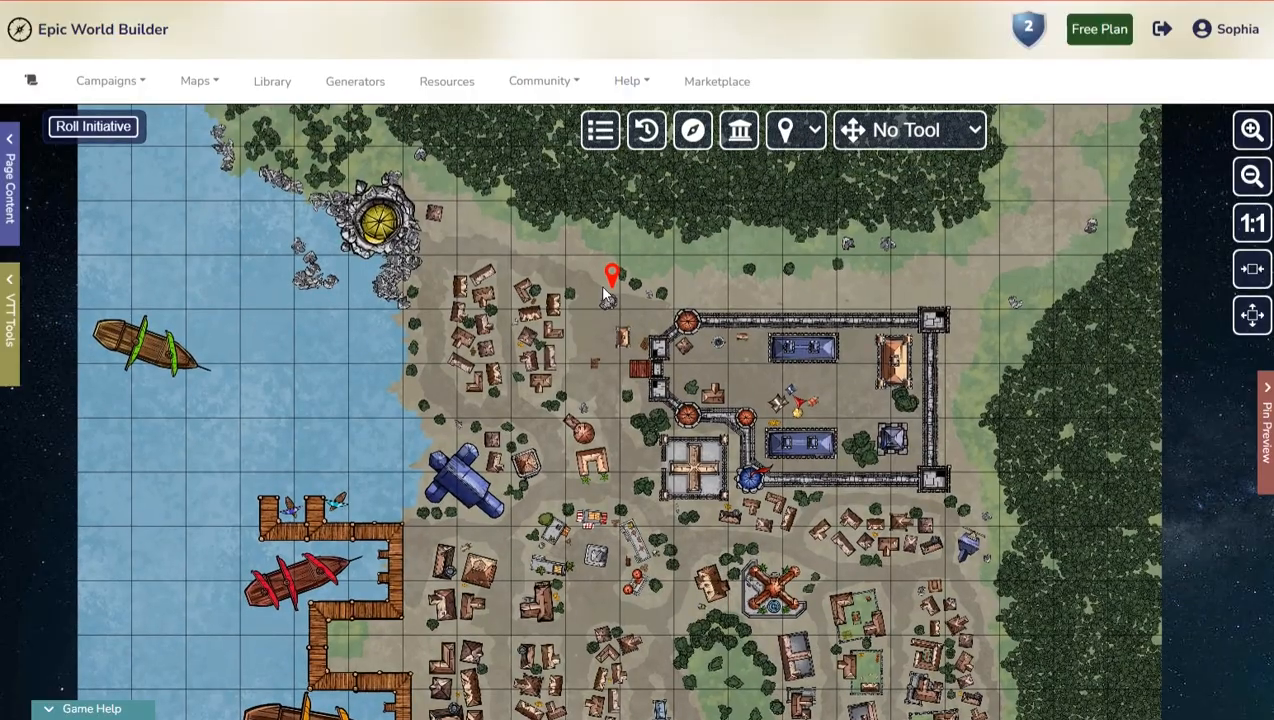
left_click(1250, 135)
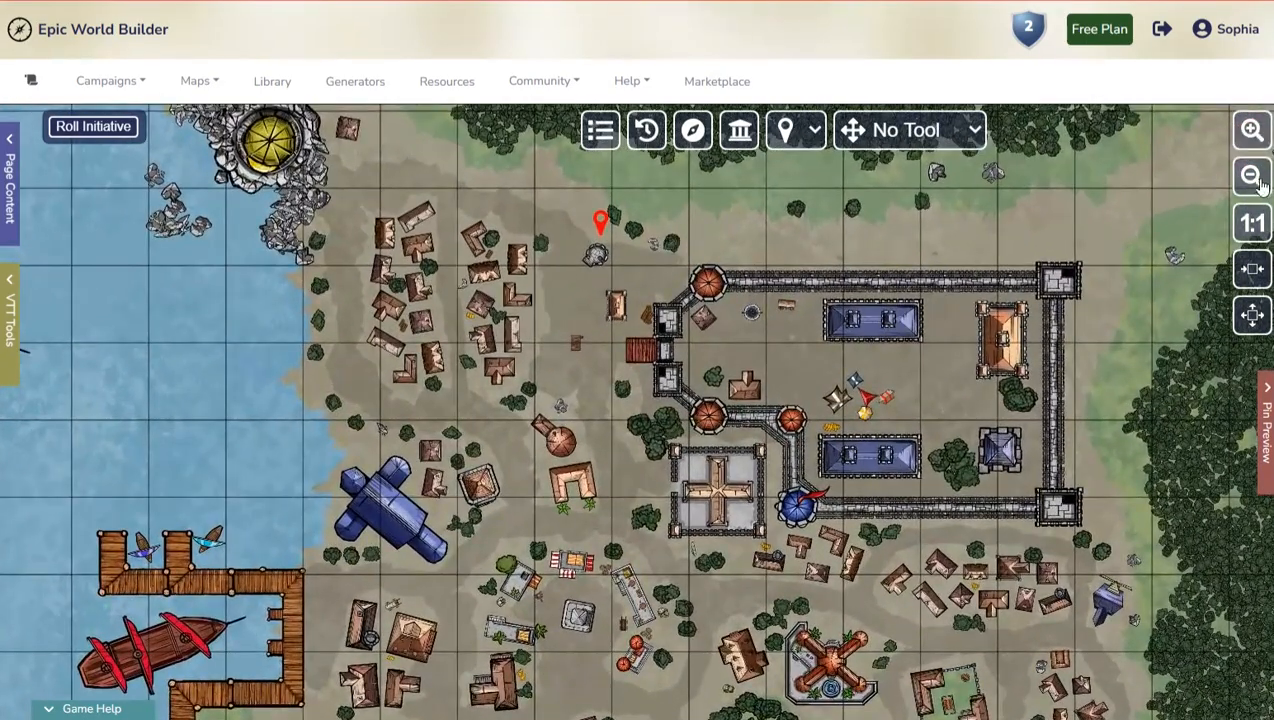
left_click(1256, 178)
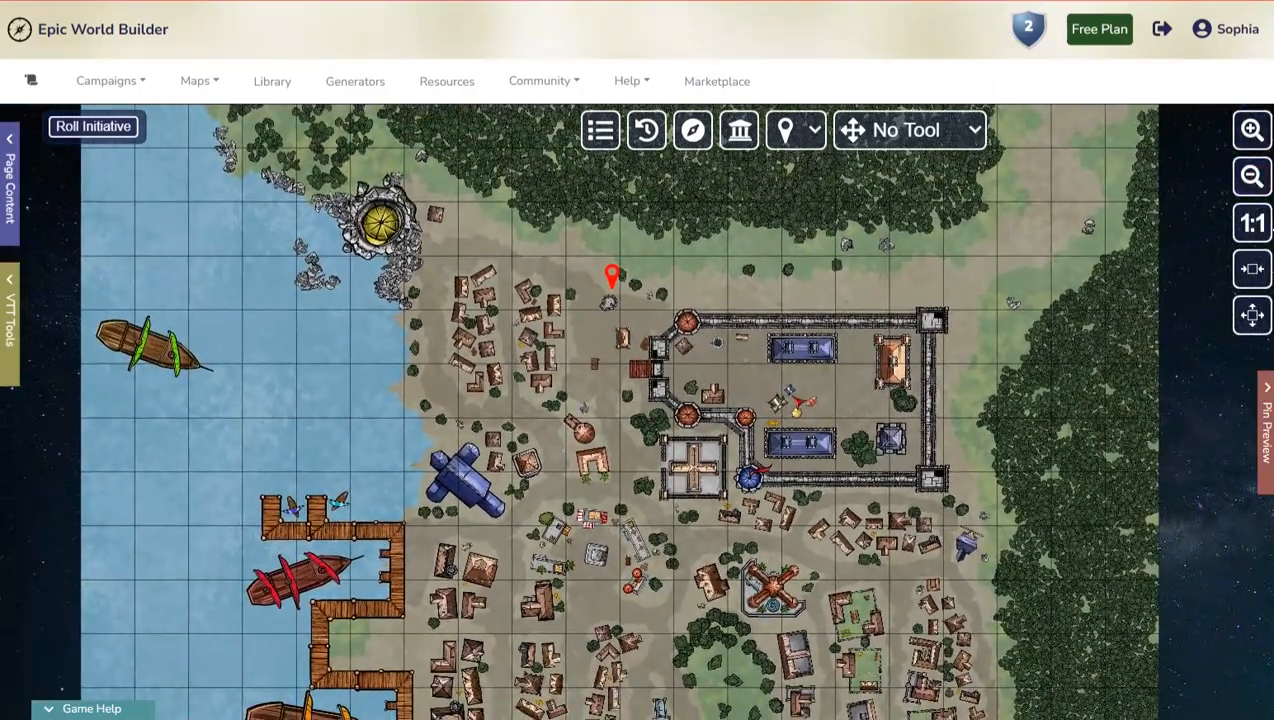
left_click(1253, 224)
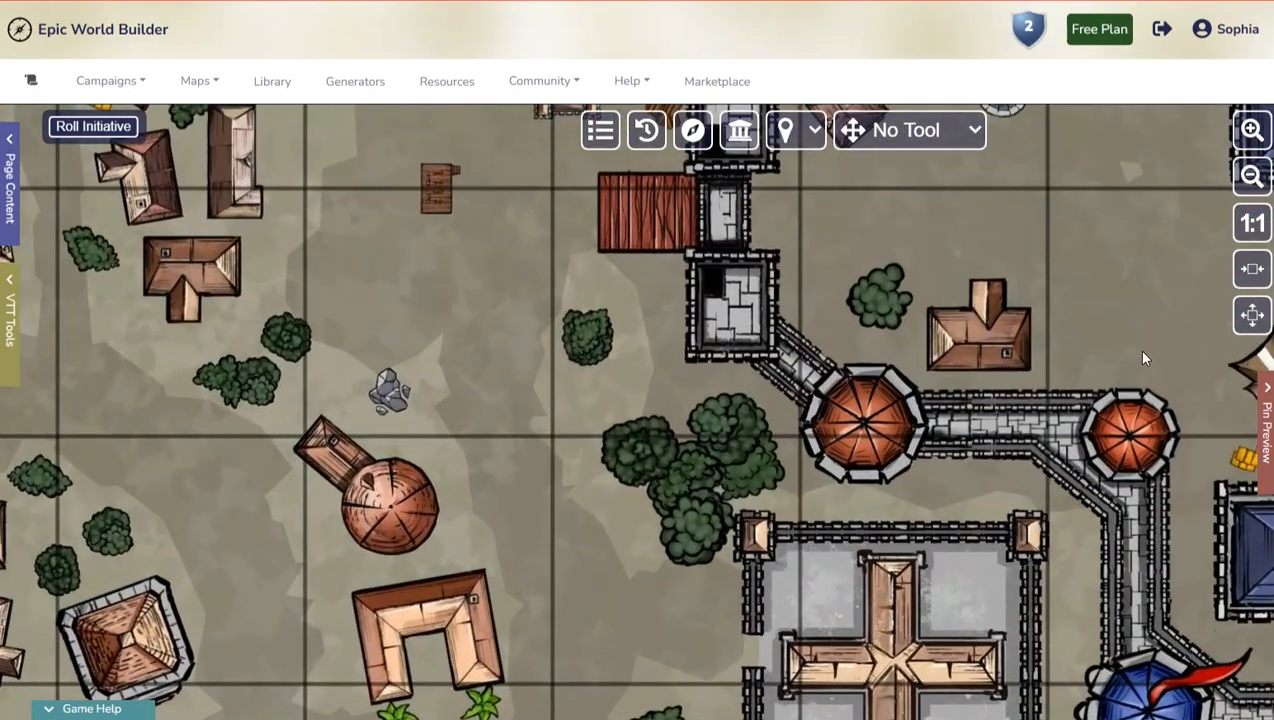
Step: Try both fit-to-view options on the Ravenmore map and pan it vertically to inspect its full extent
left_click(1253, 271)
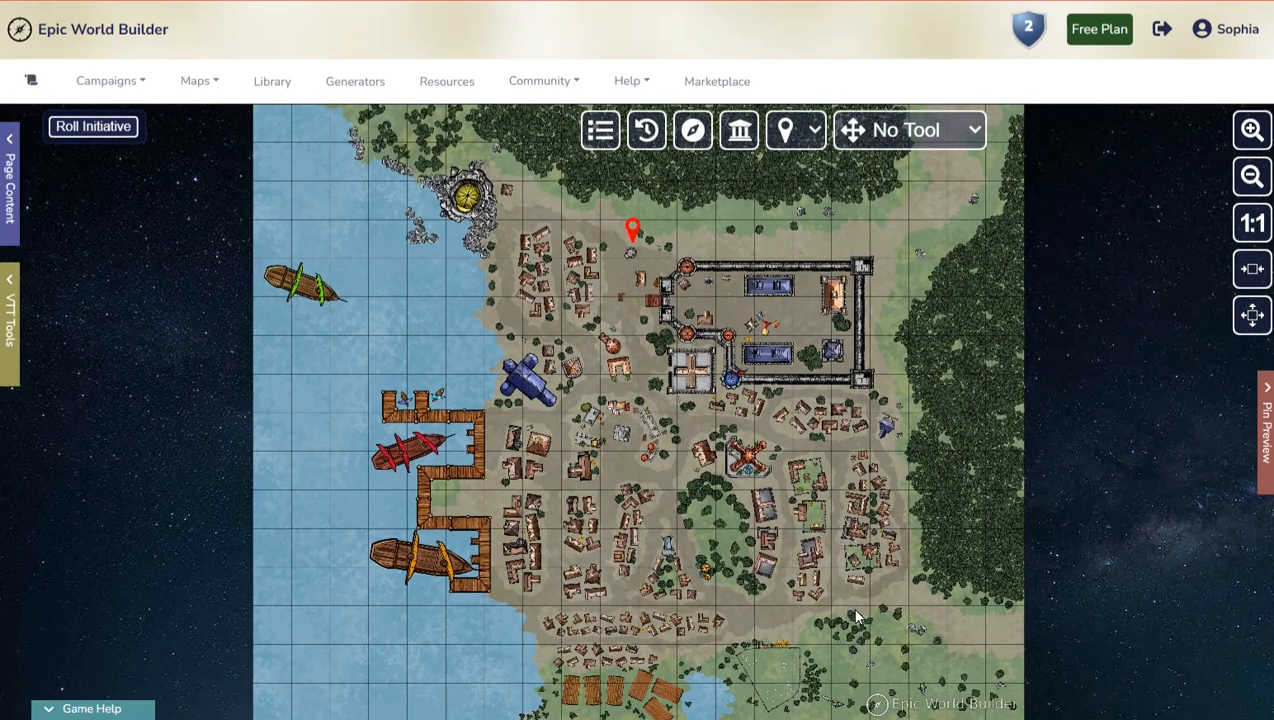
scroll(957, 318, "up", 1)
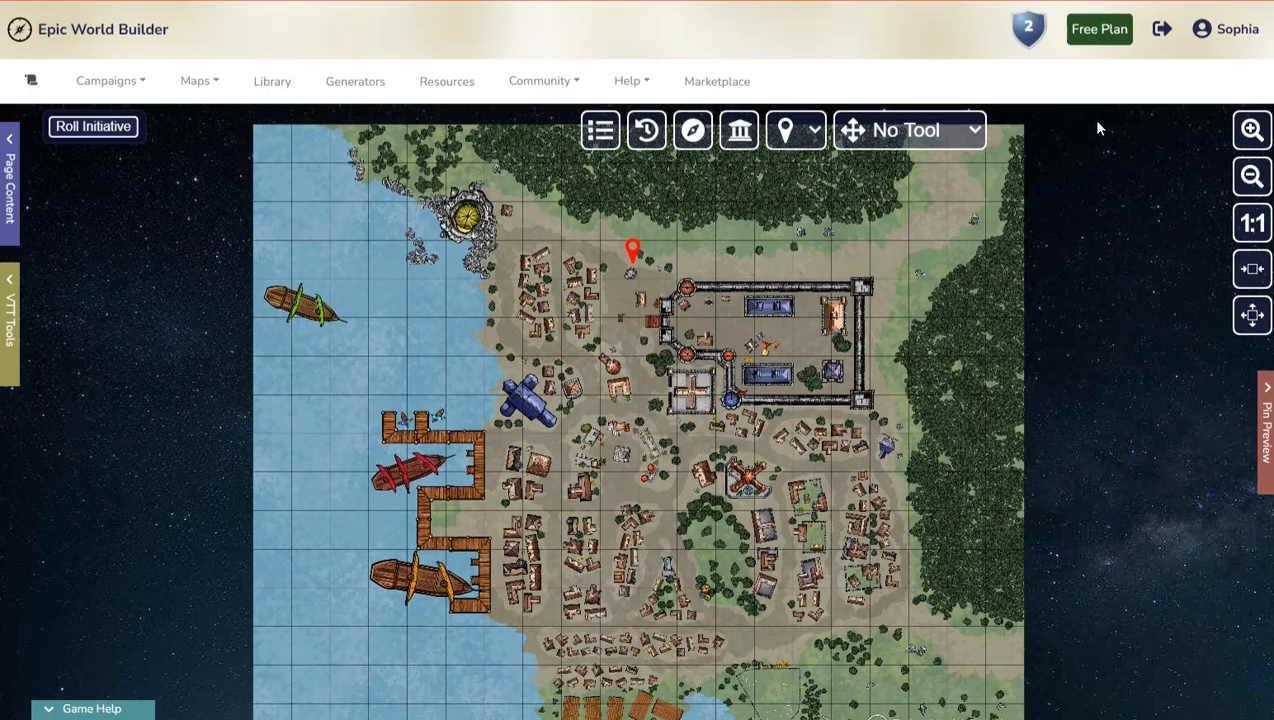
scroll(959, 437, "down", 3)
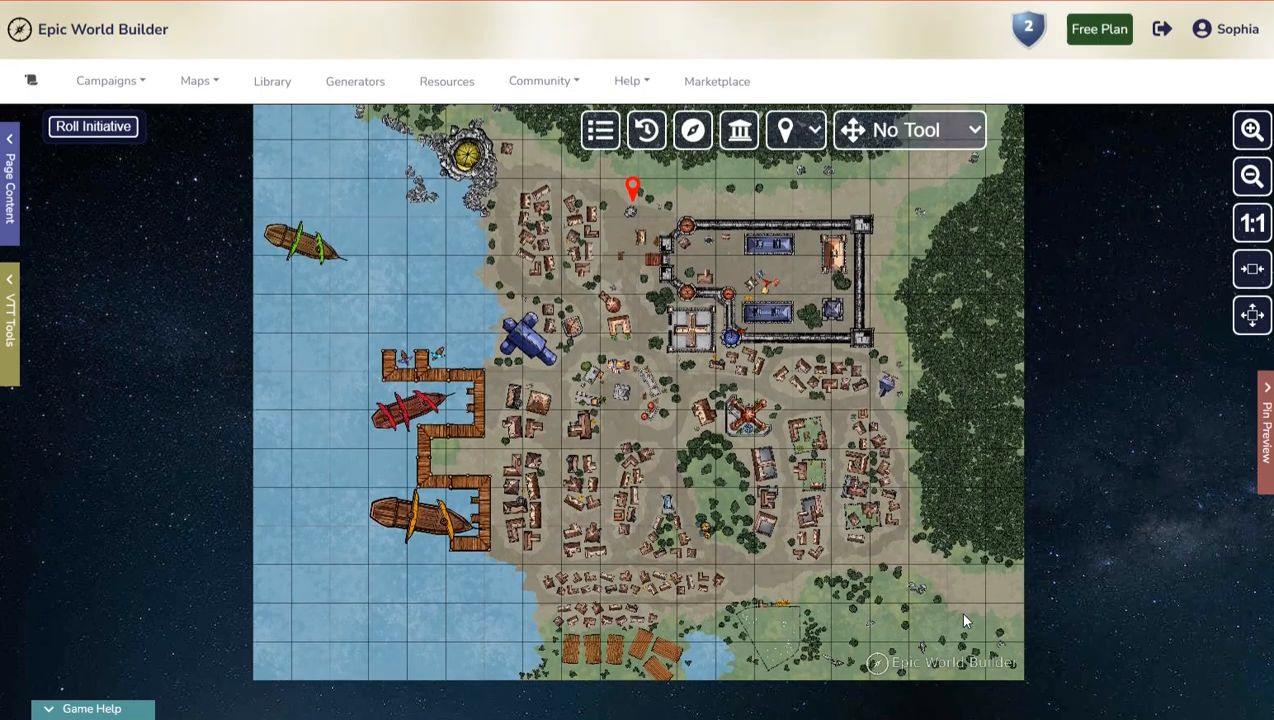
scroll(956, 638, "up", 2)
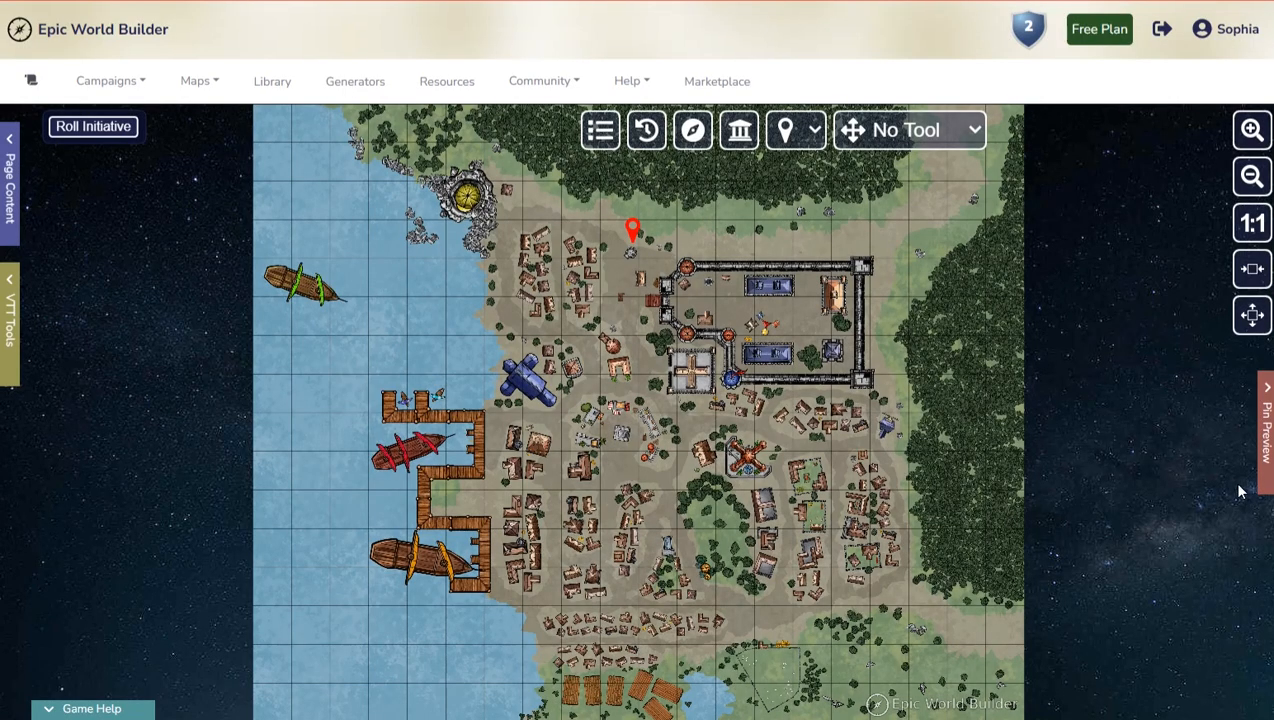
left_click(1253, 315)
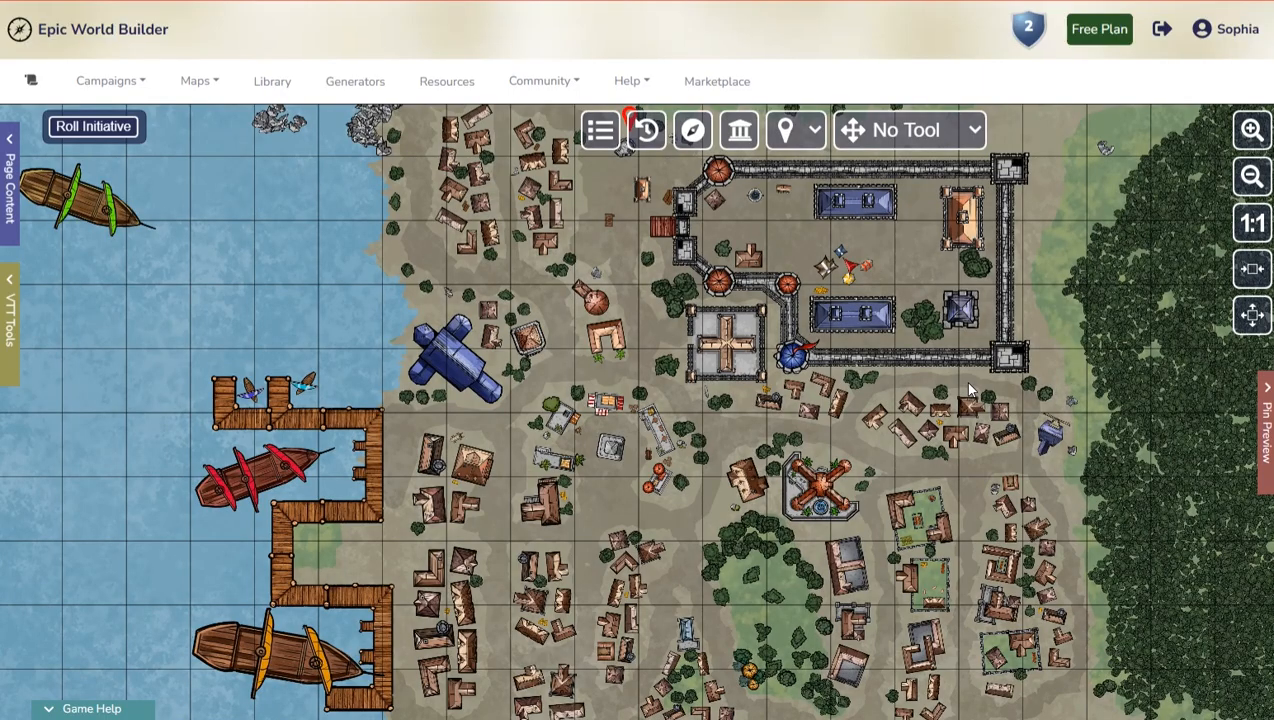
scroll(968, 383, "down", 1)
scroll(968, 383, "up", 1)
Step: Show and hide the blank pin preview, and pan the Ravenmore map down to its northern area
left_click(1266, 449)
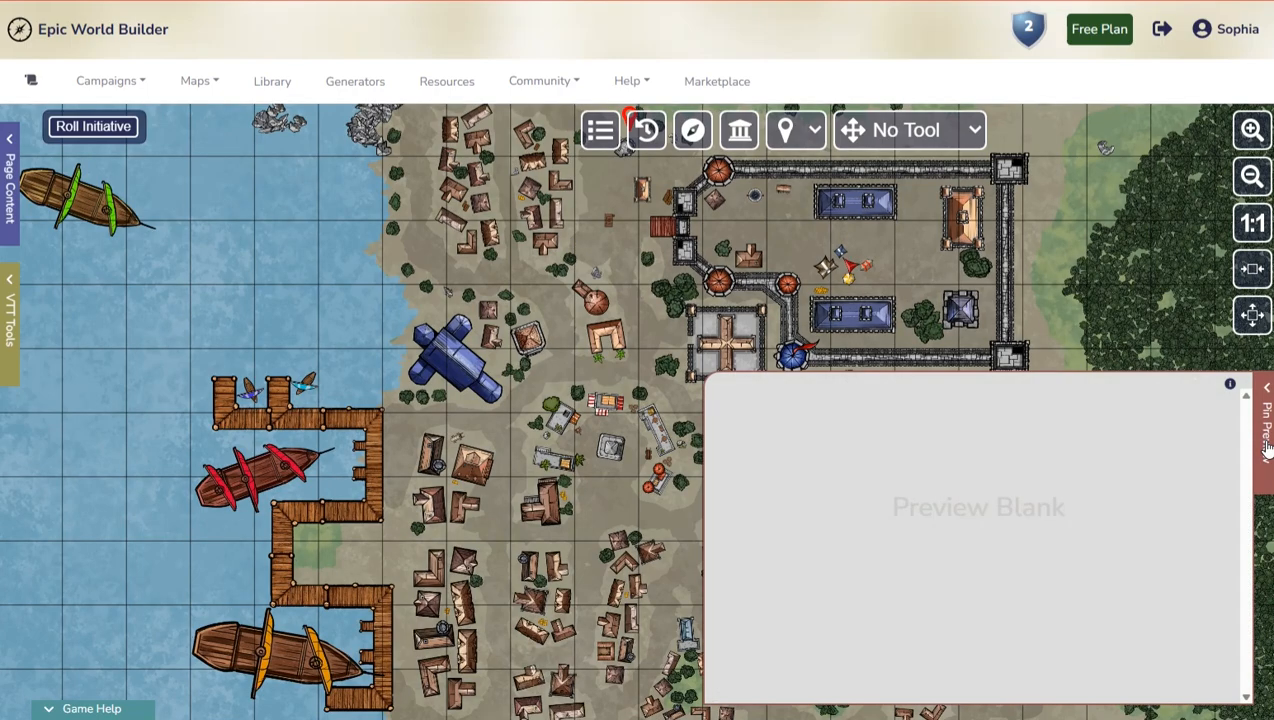
left_click(1266, 448)
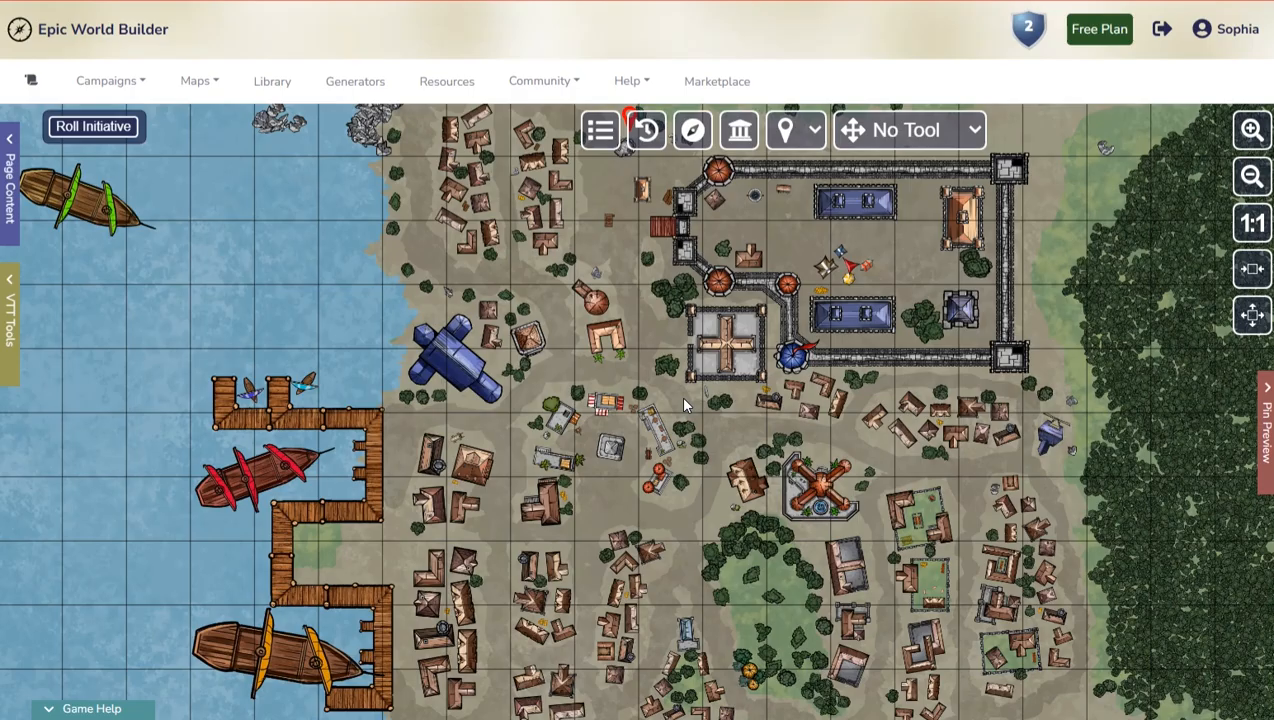
left_click_drag(499, 444, 497, 591)
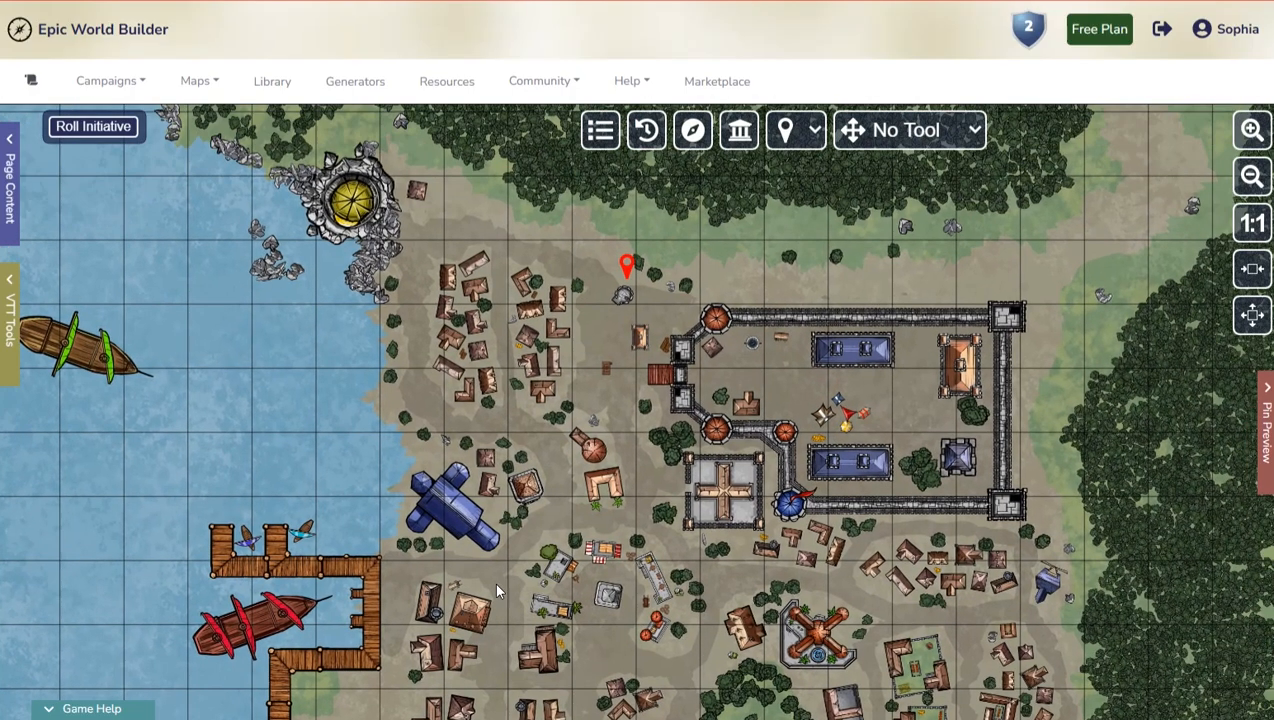
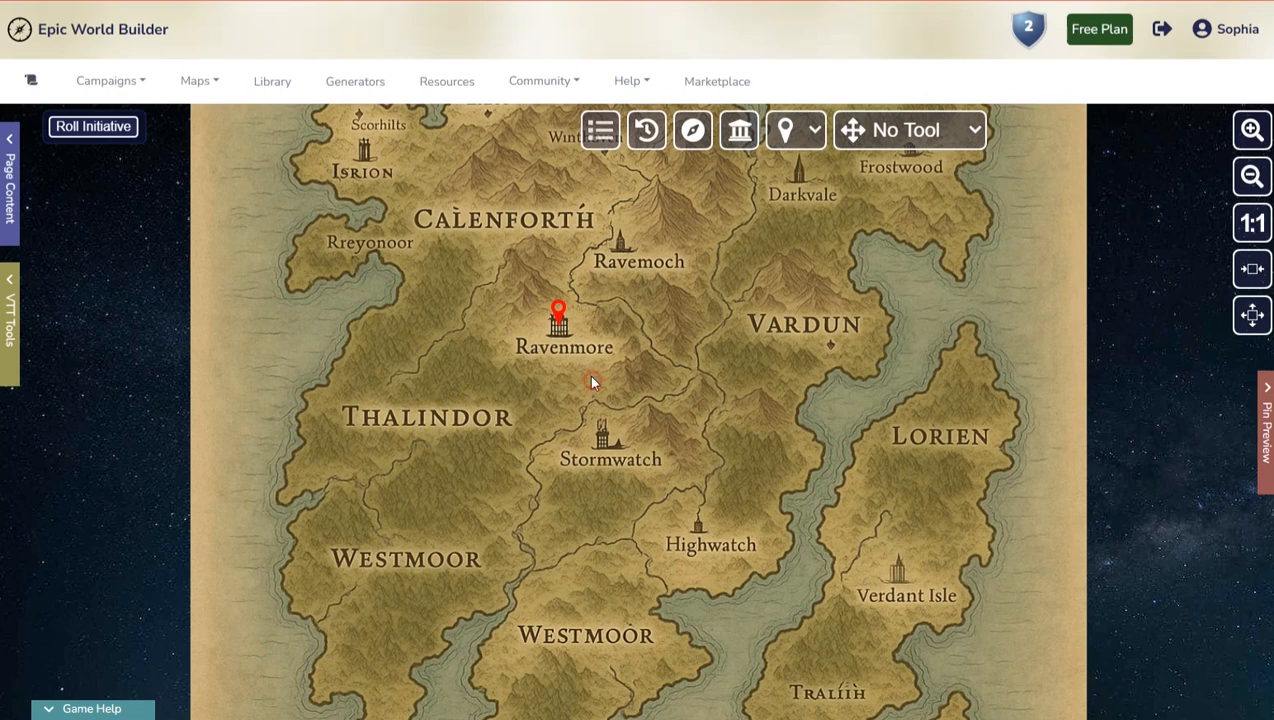
Step: Add a pin at Stormwatch on the world map and enter Stormwatch as its title
left_click(558, 312)
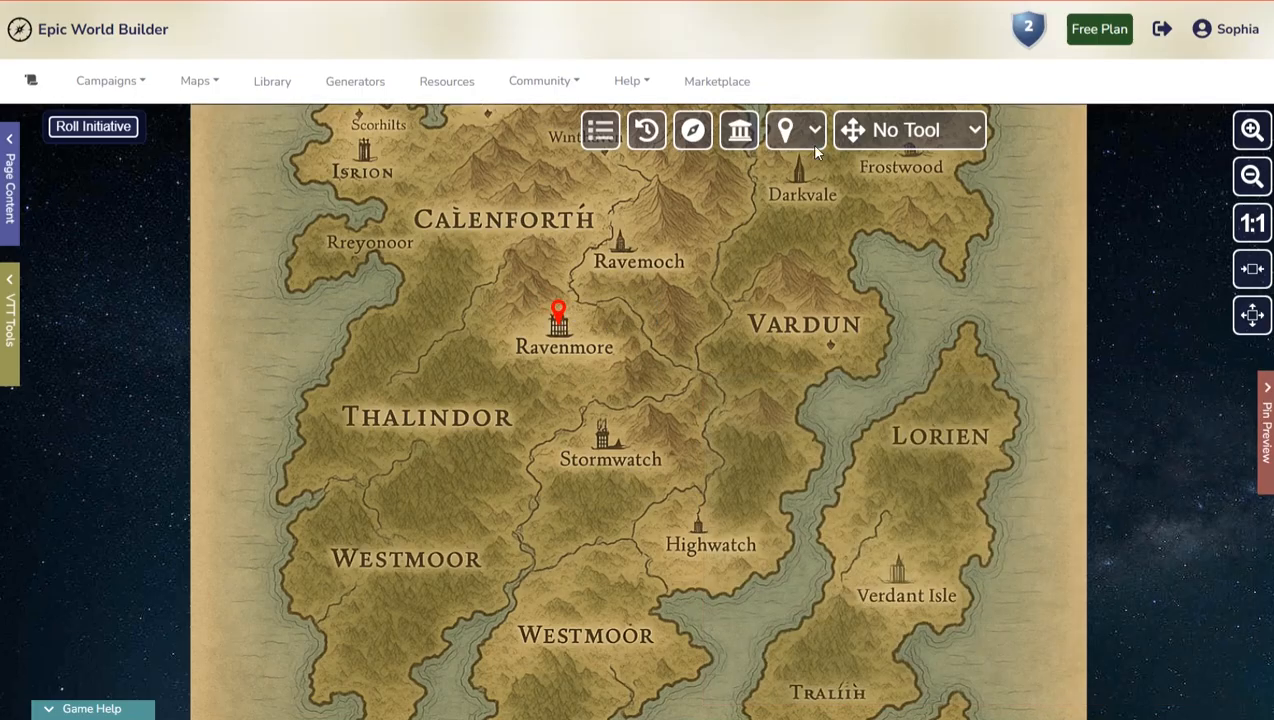
left_click(905, 130)
left_click(895, 210)
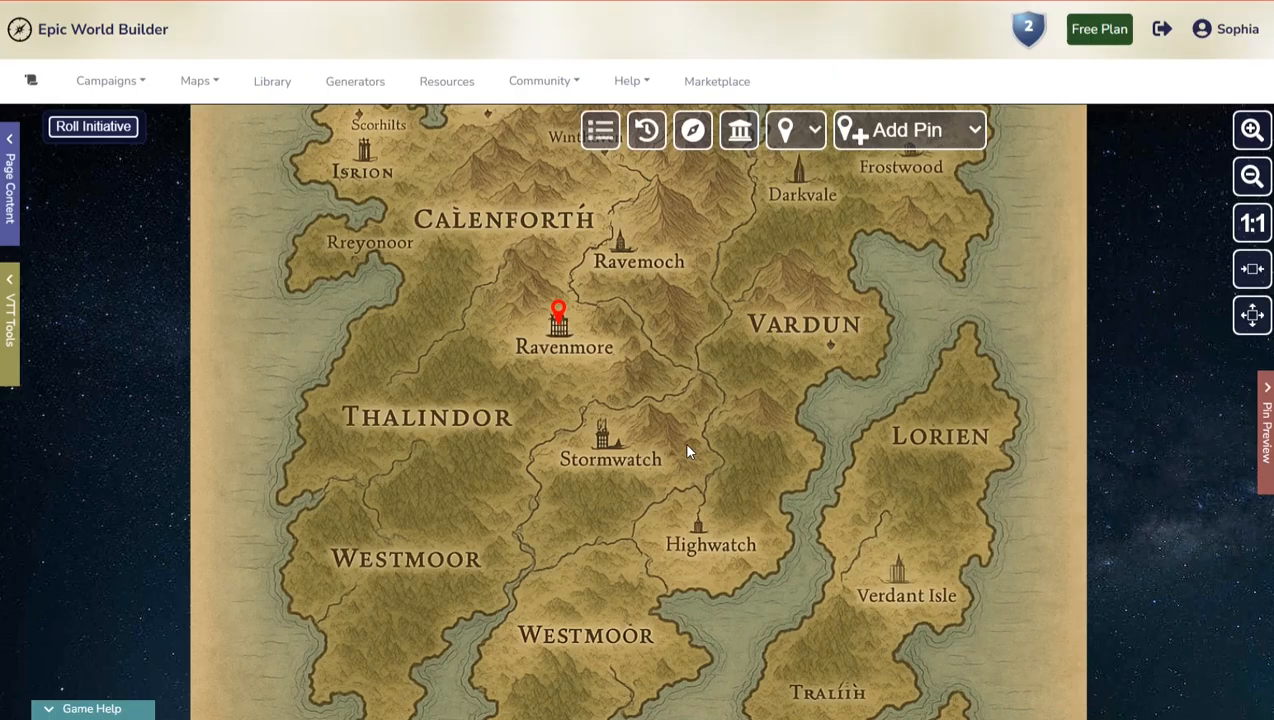
left_click(600, 445)
left_click(780, 471)
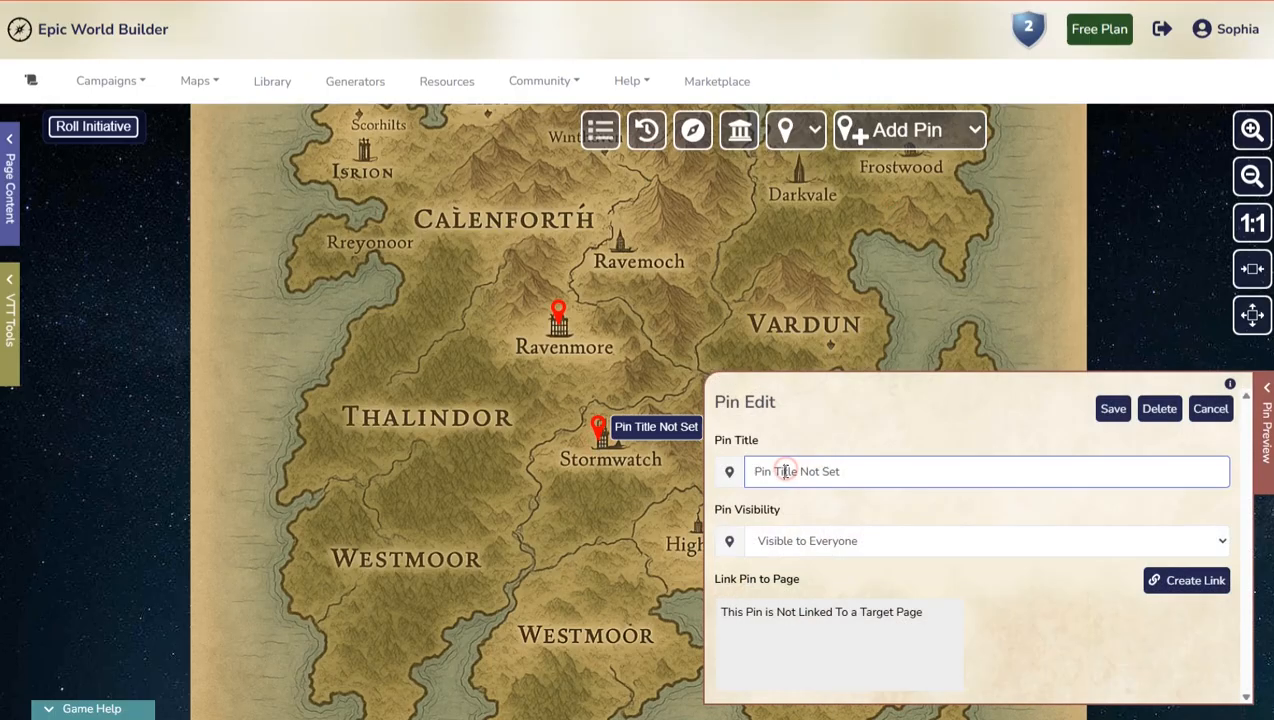
key("ctrl+a")
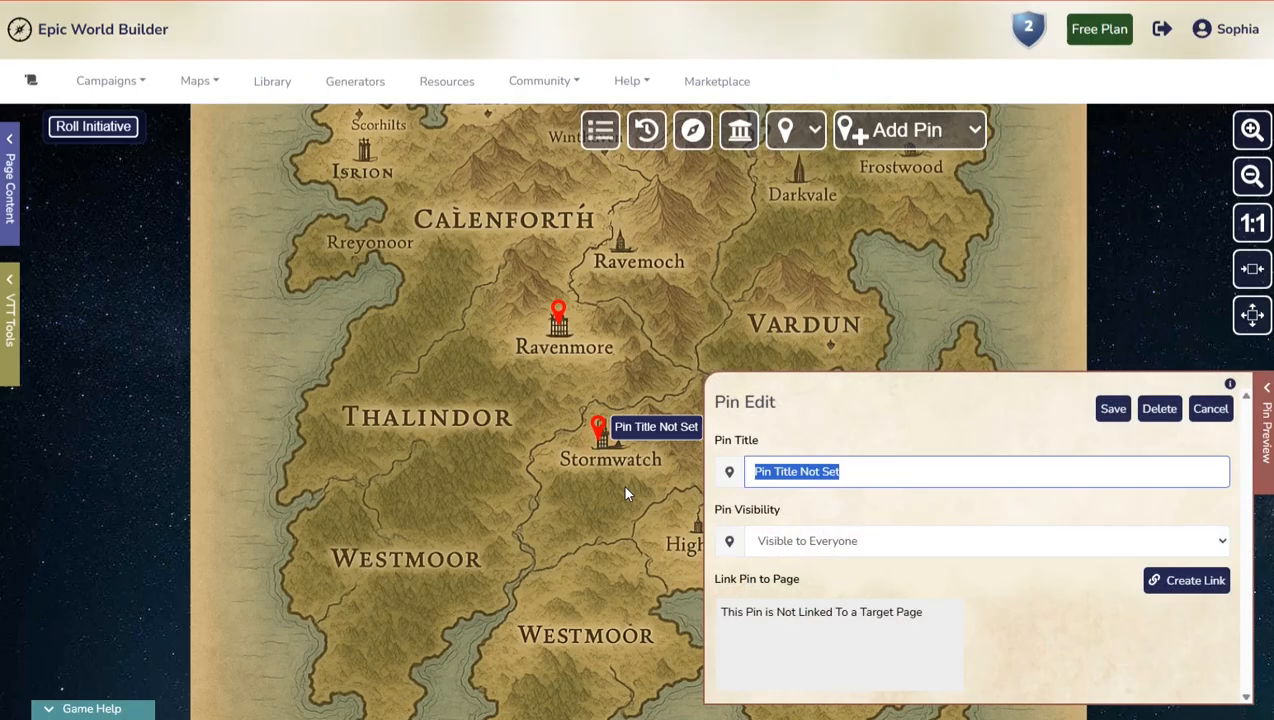
type("Storm")
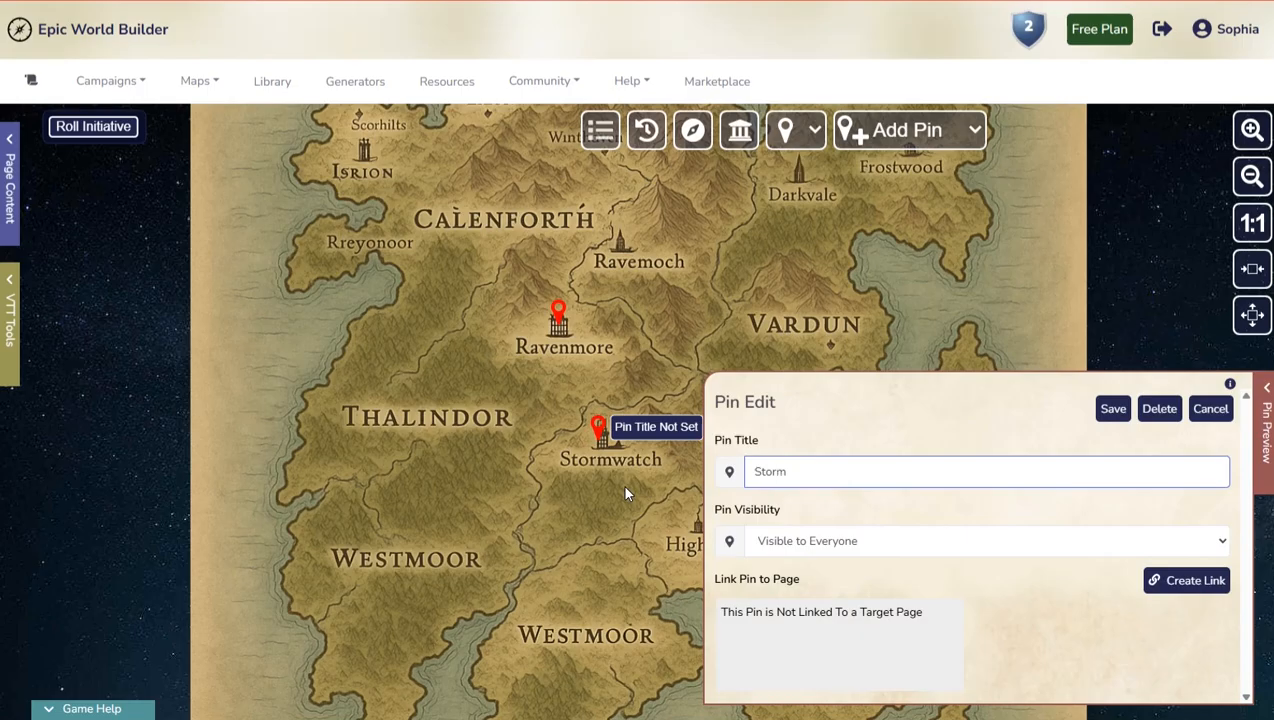
type("watch")
Step: Create a blank page titled Stormwatch of type City from the pin's page link options
left_click(1186, 581)
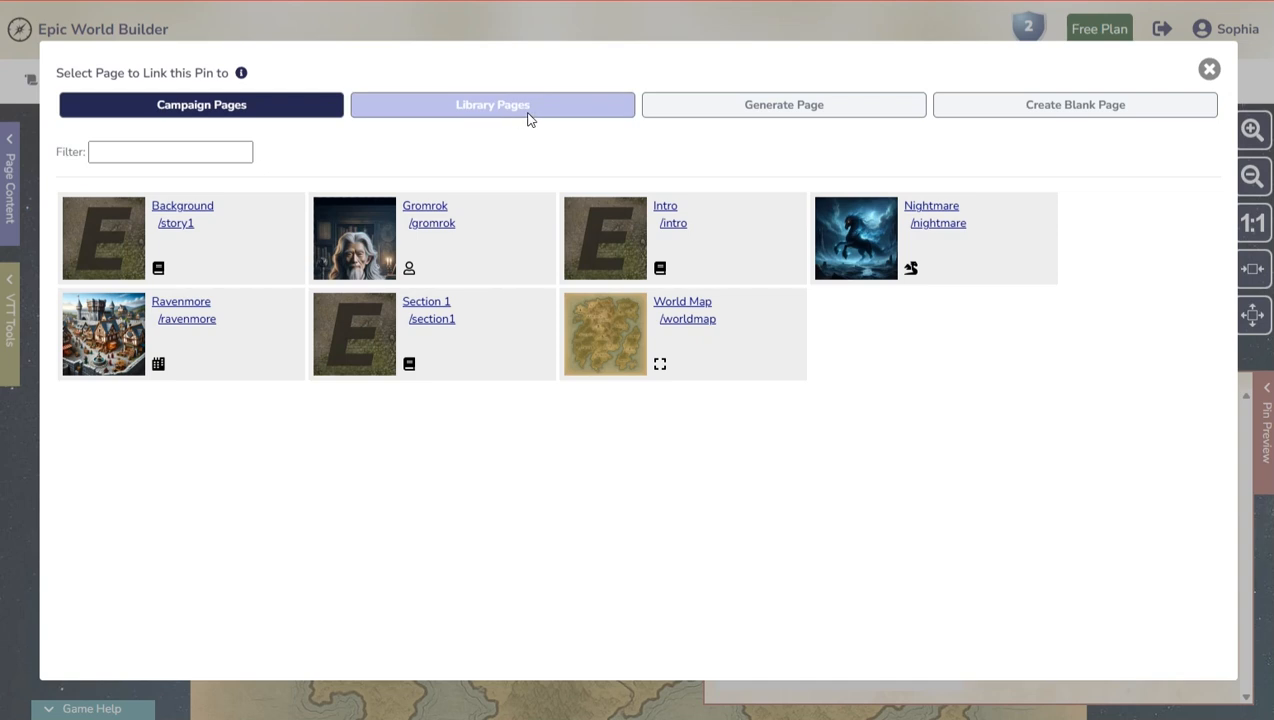
left_click(1108, 110)
left_click(281, 180)
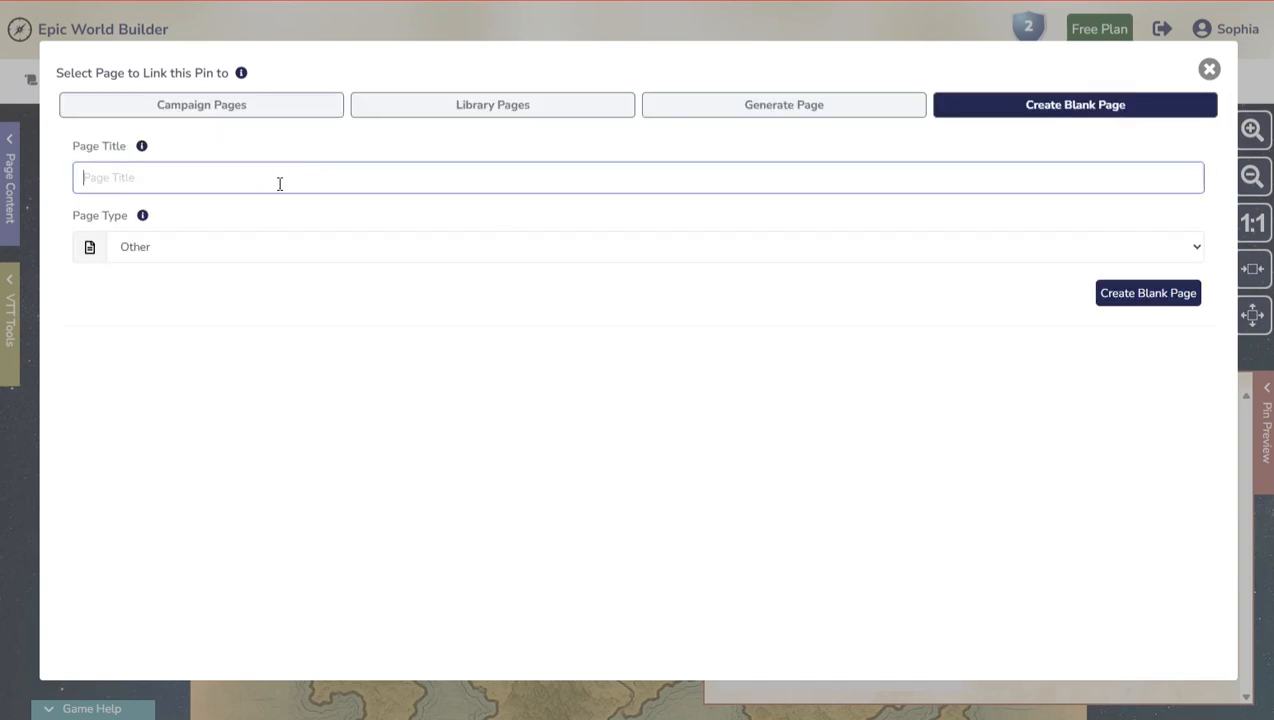
type("Stormwatch")
left_click(140, 258)
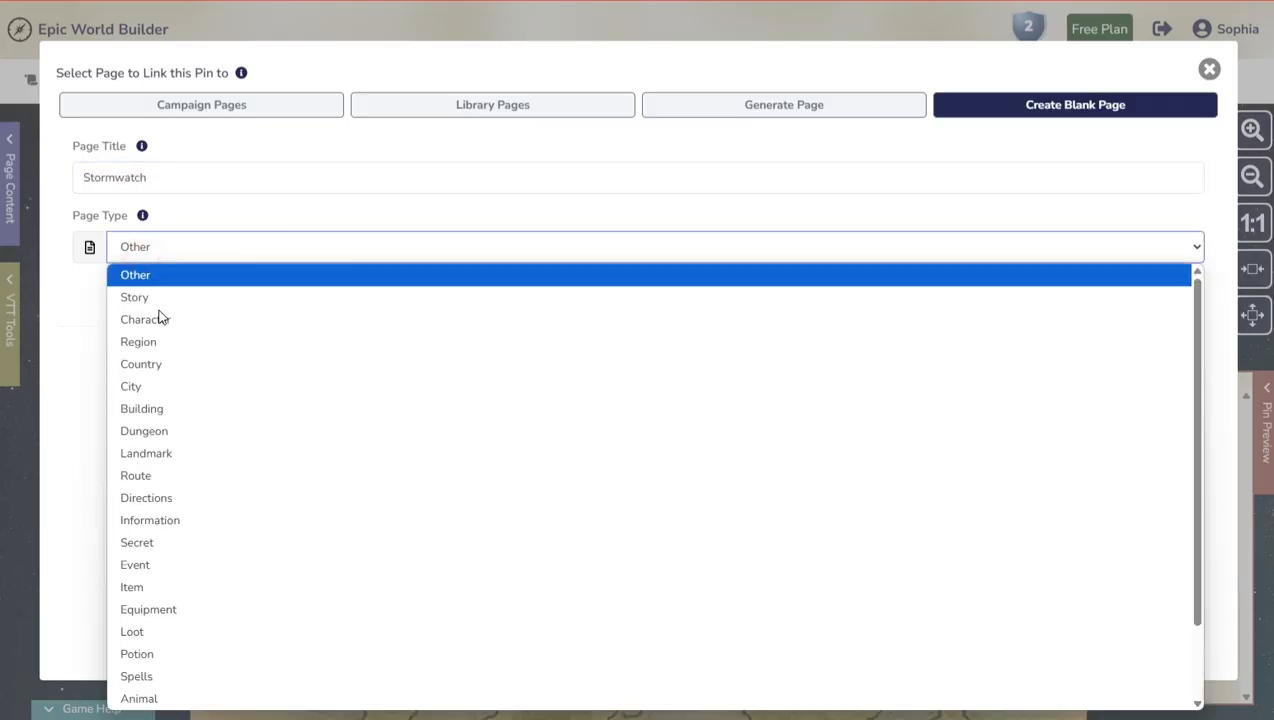
left_click(165, 387)
left_click(1132, 295)
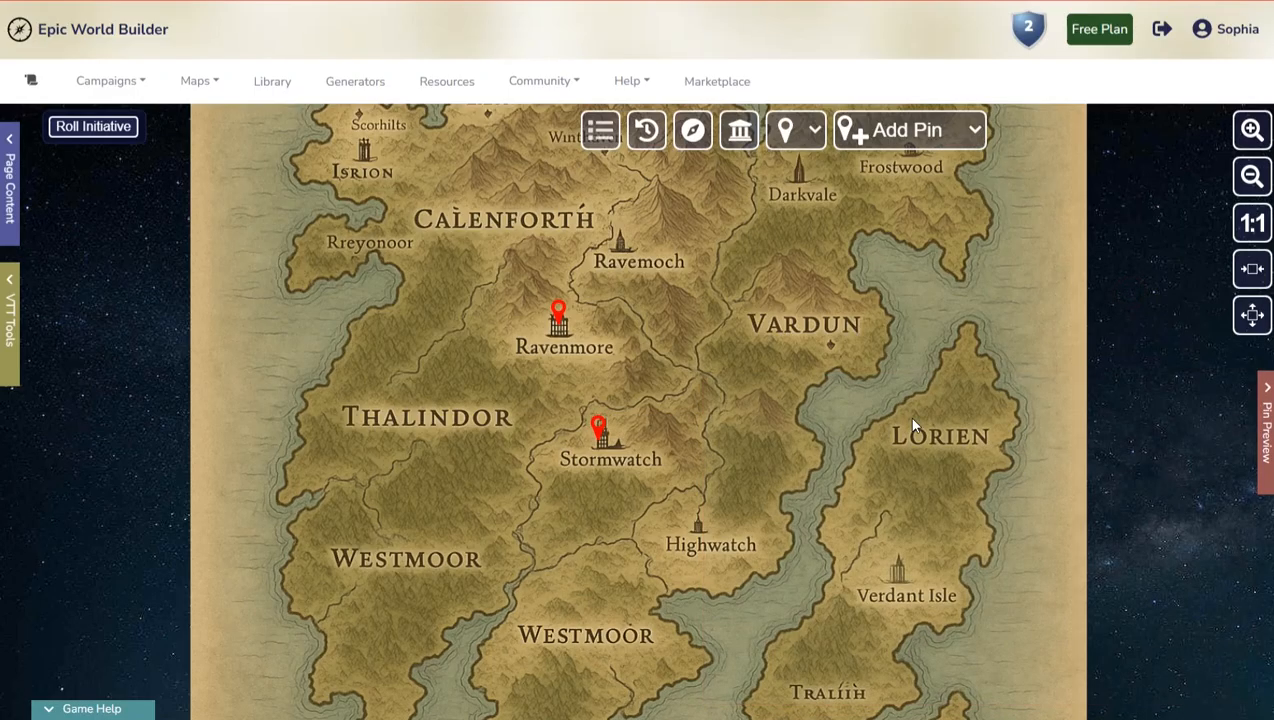
Step: Reopen the new pin at Stormwatch for editing and link it to the Stormwatch campaign page
left_click(598, 428)
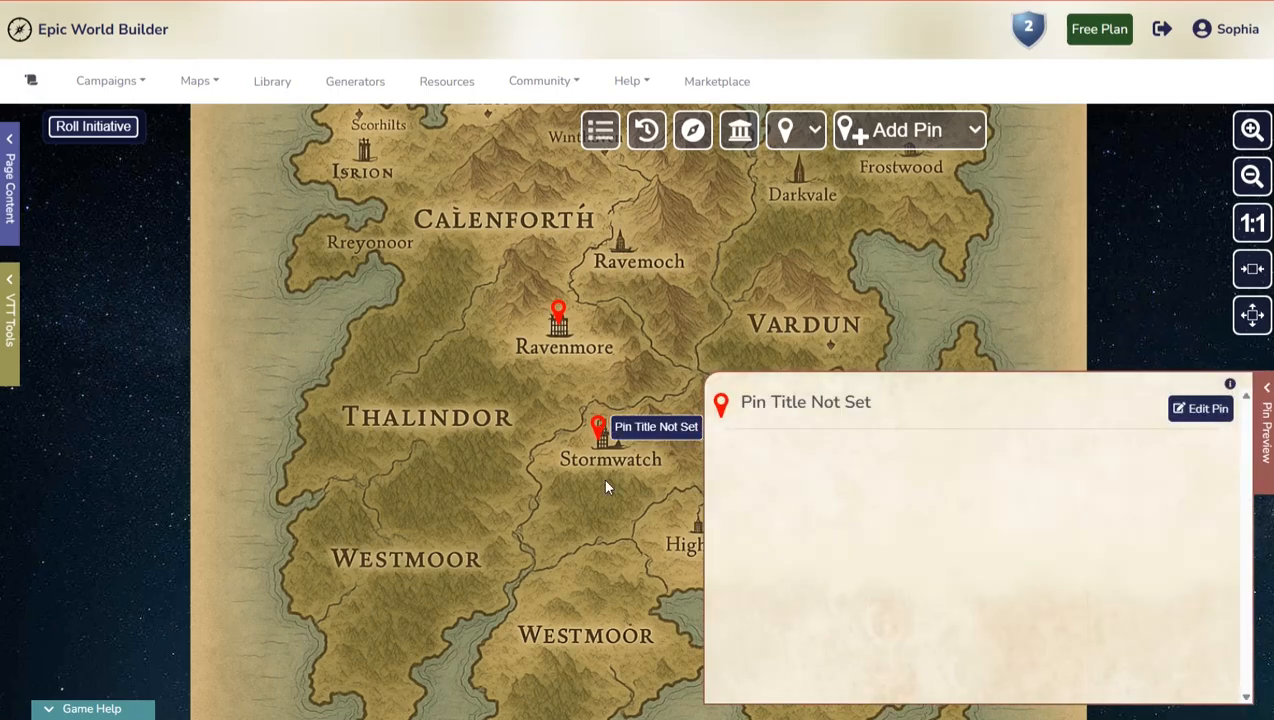
left_click(1200, 408)
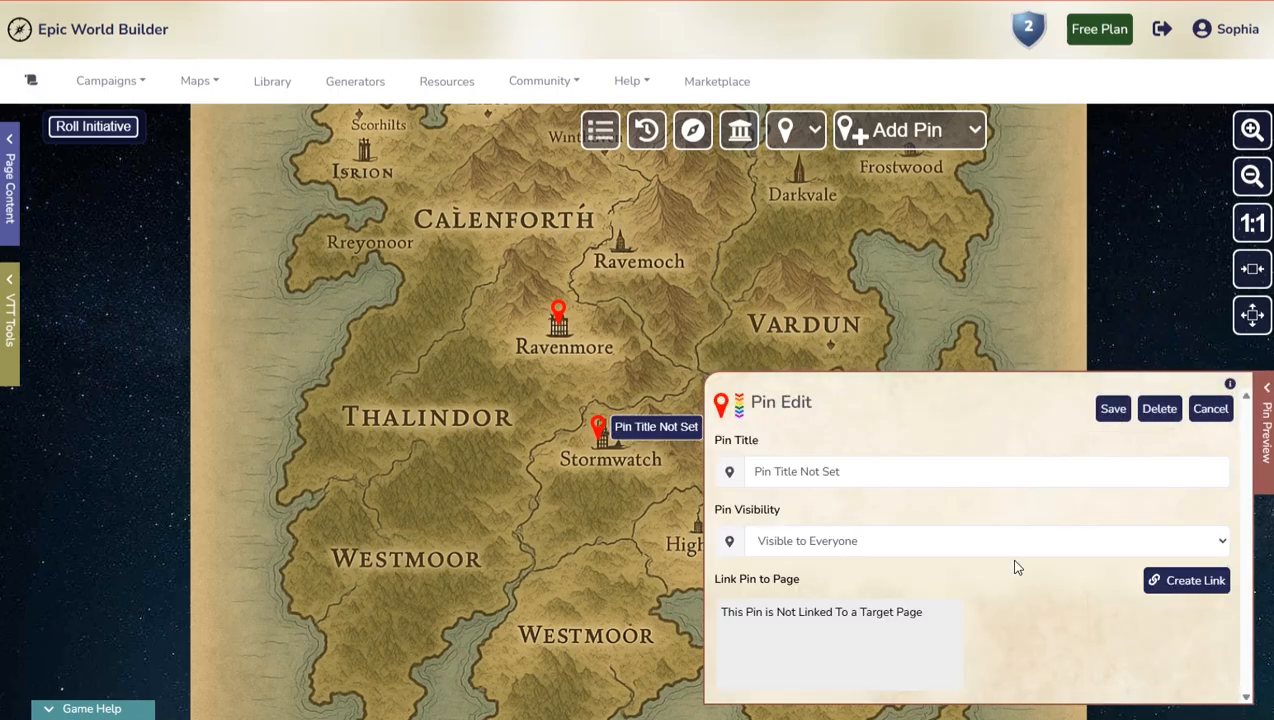
left_click(820, 654)
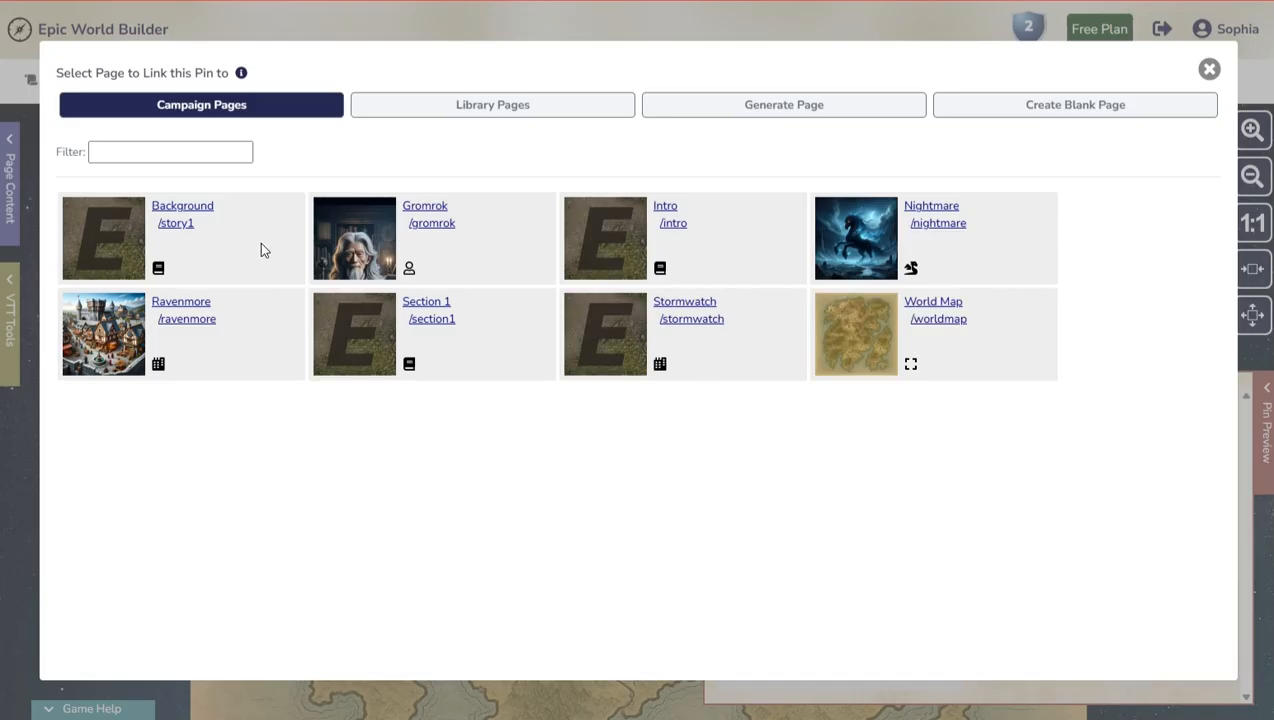
left_click(585, 378)
Step: Set the linked pin's title to Stormwatch and save the pin
left_click_drag(898, 476, 695, 490)
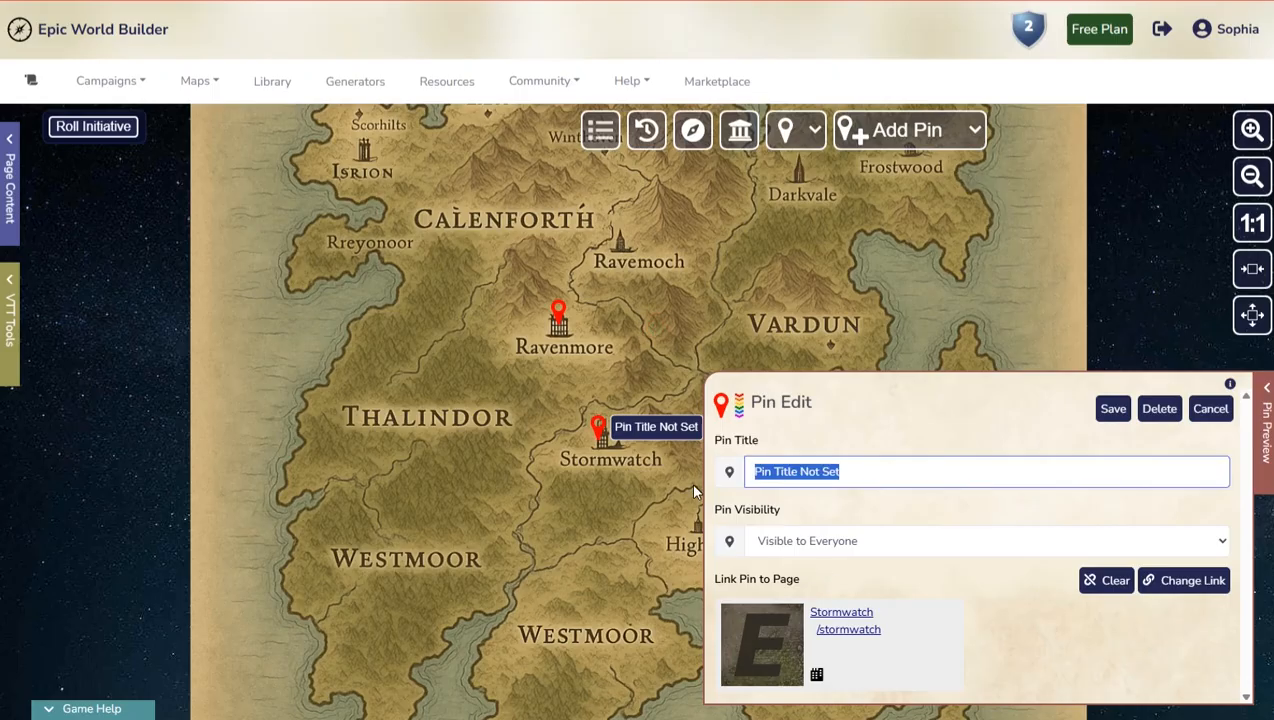
type("Storm")
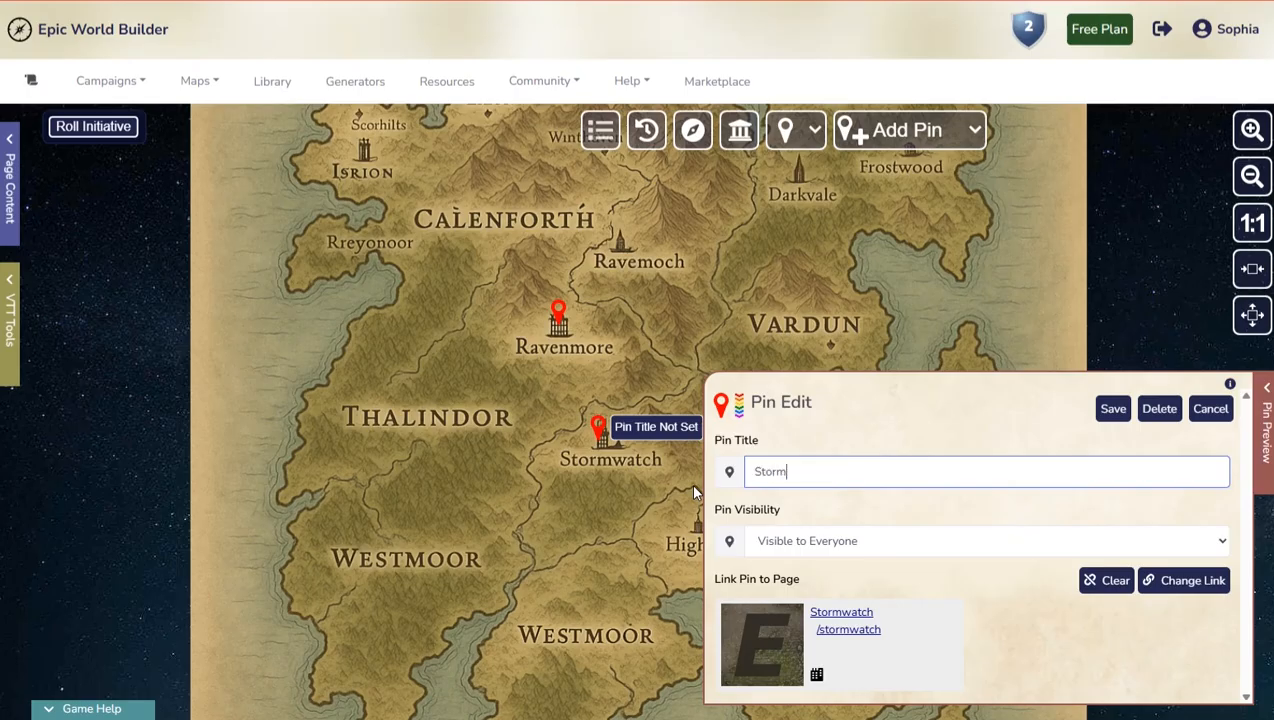
type("watch")
left_click(1113, 408)
left_click(558, 543)
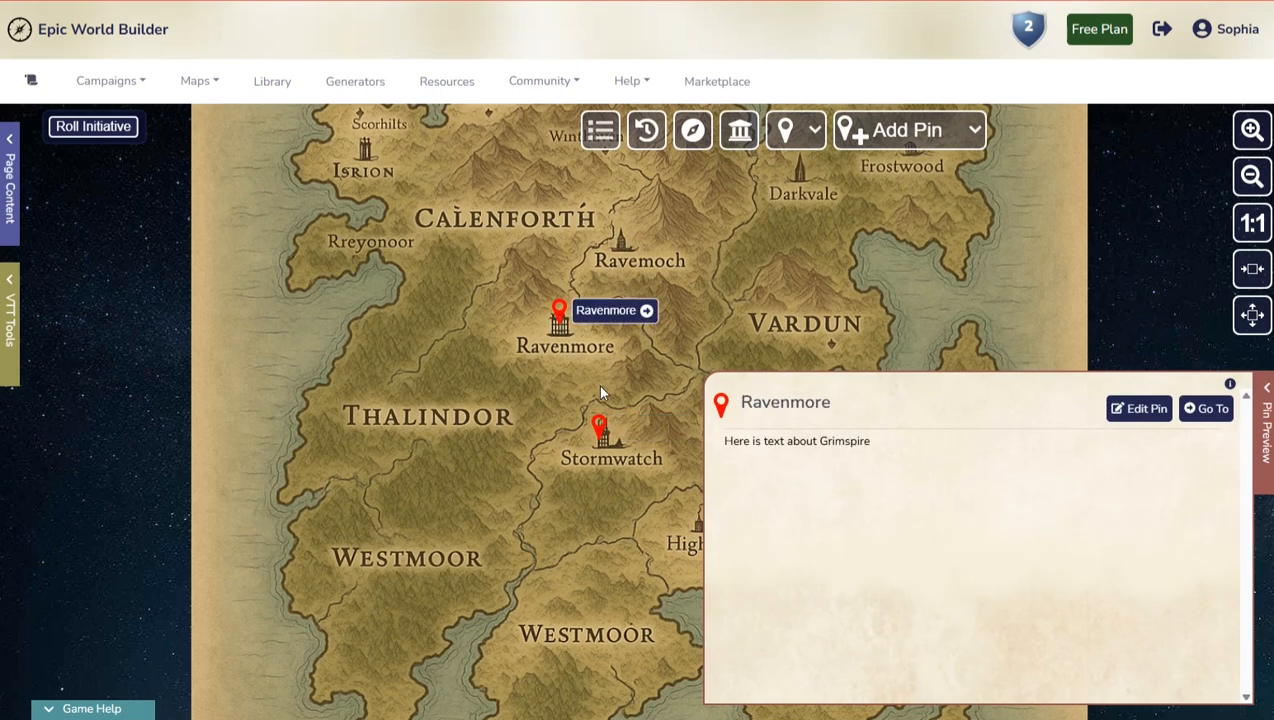
Step: Compare the Stormwatch and Ravenmore pin previews on the world map and examine Ravenmore's preview text and page link
mouse_move(601, 428)
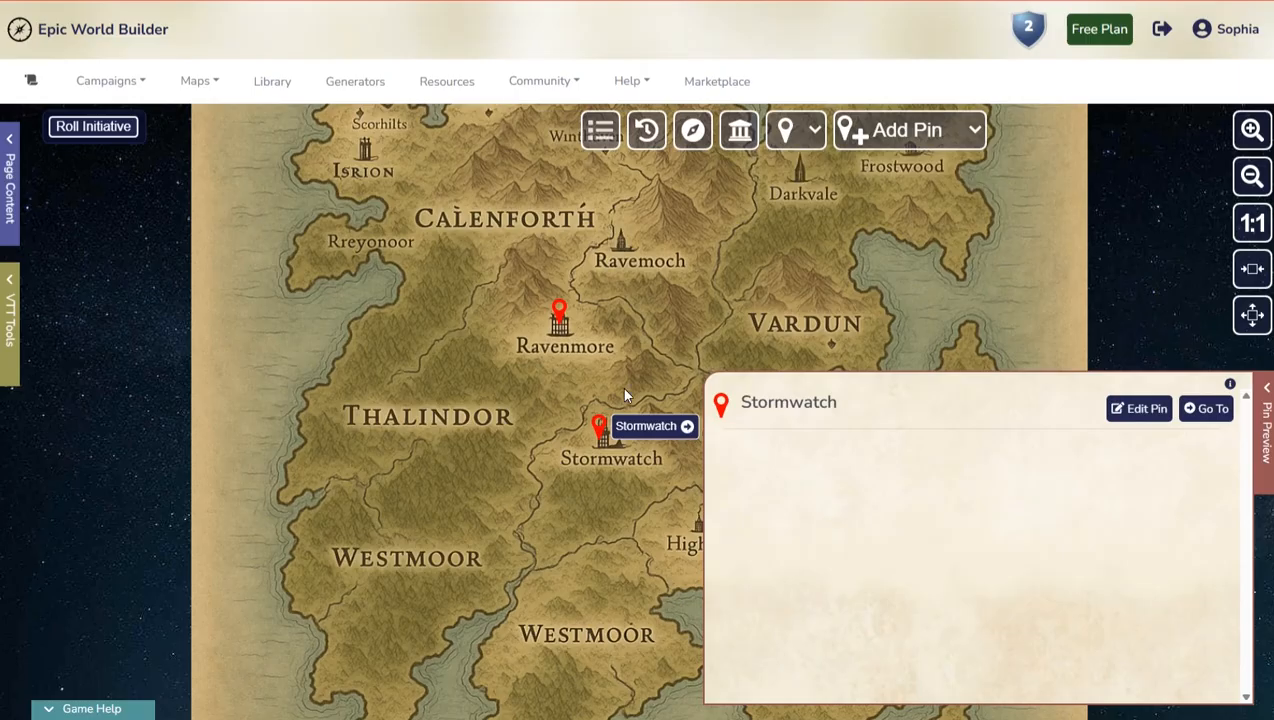
mouse_move(558, 320)
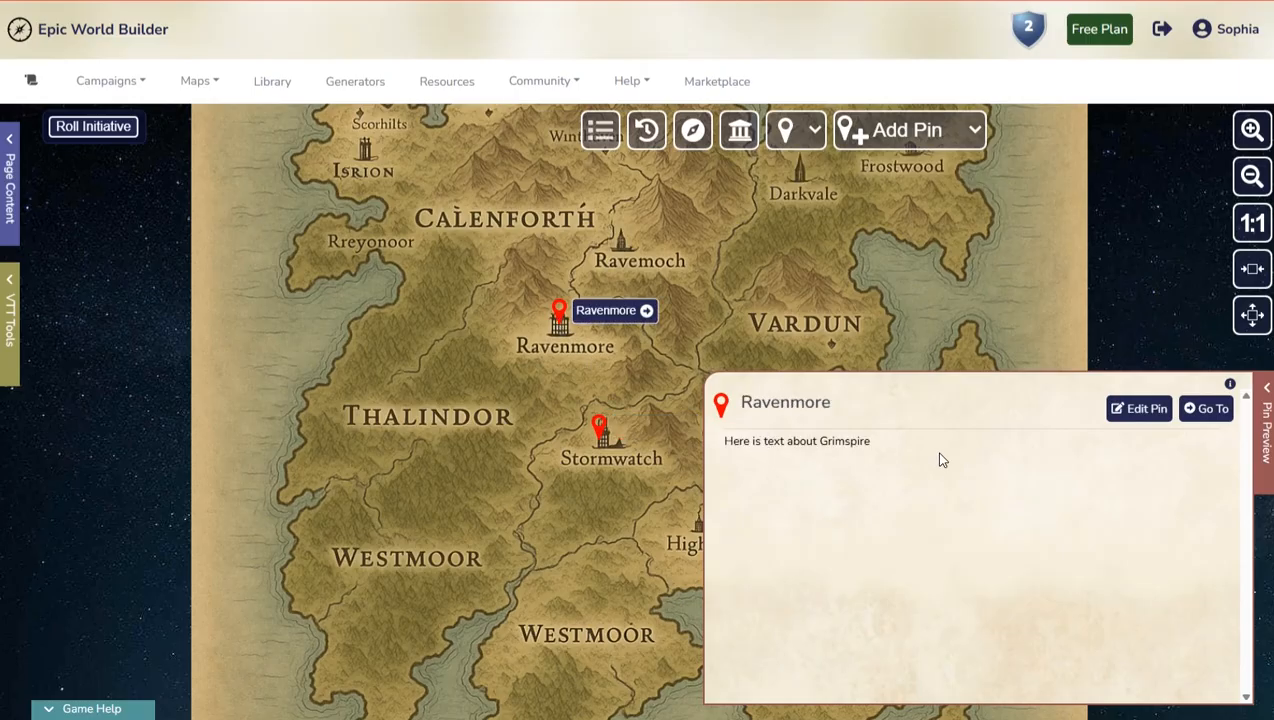
left_click_drag(876, 446, 717, 447)
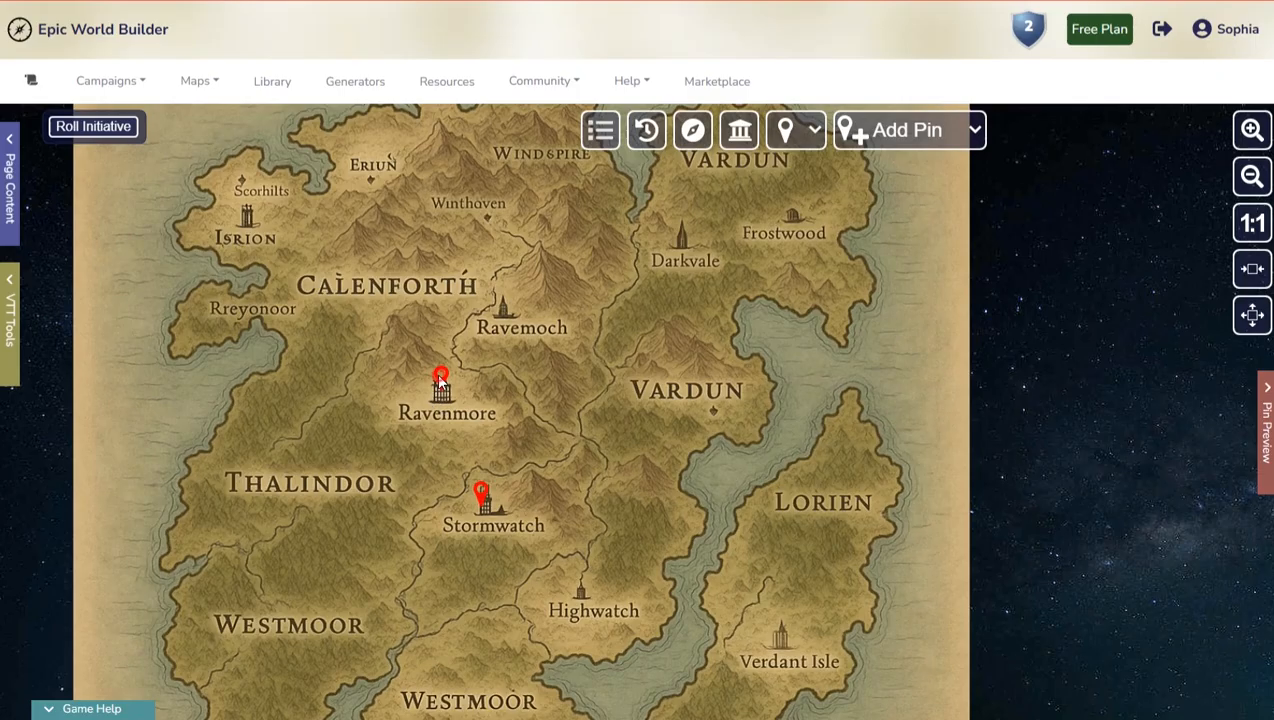
mouse_move(440, 380)
left_click(893, 480)
left_click_drag(896, 441, 721, 443)
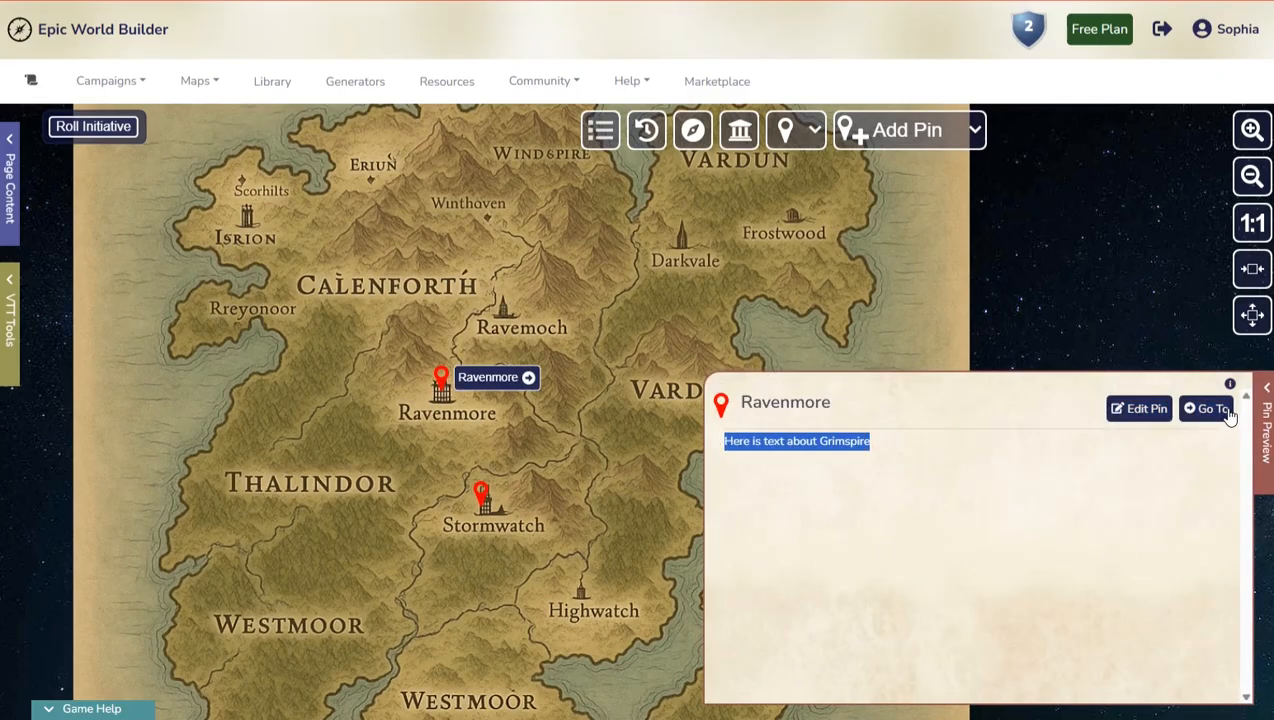
left_click(681, 509)
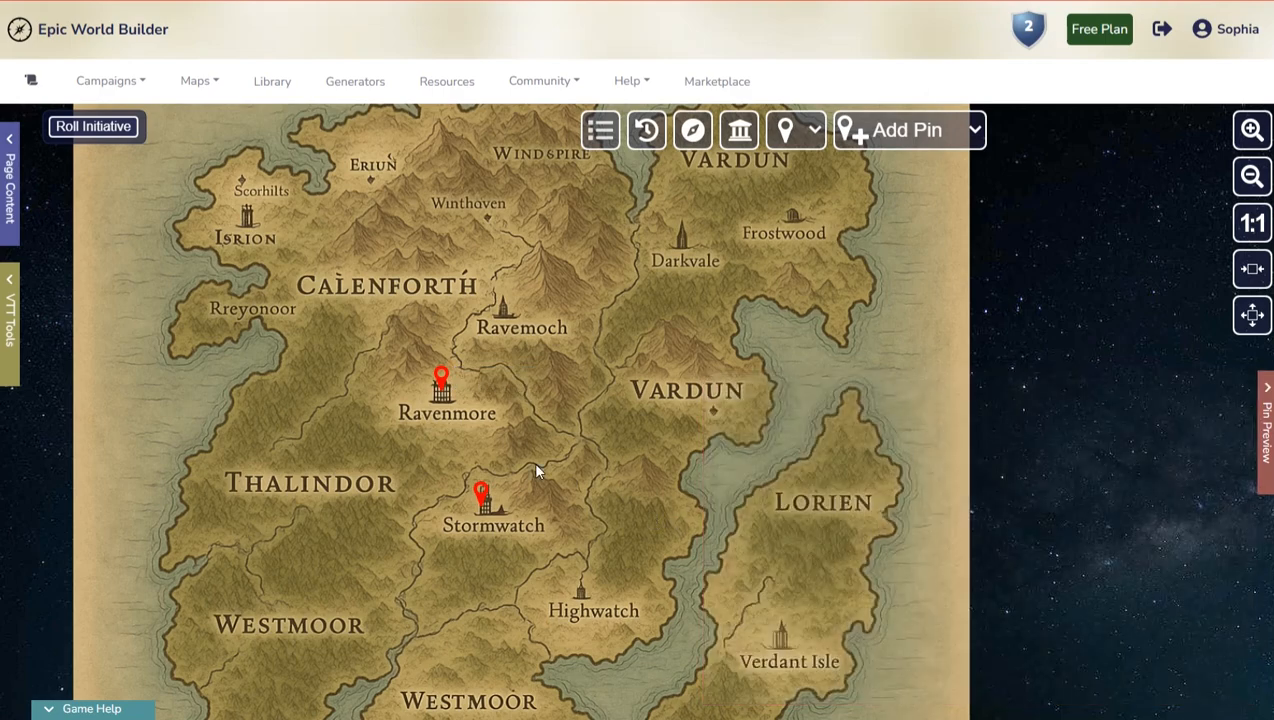
Step: Add a pin on the river just east of Ravenmore, title it "This is going to be an Encounter" and save it
left_click(917, 133)
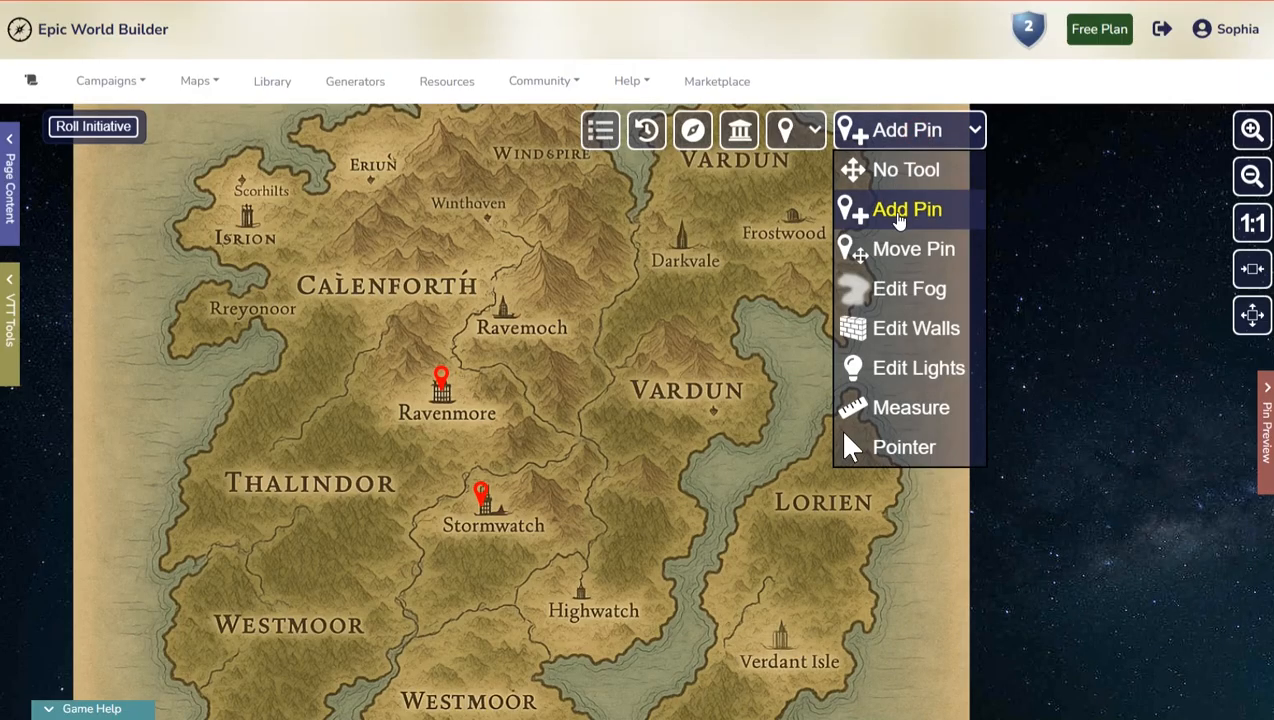
left_click(899, 214)
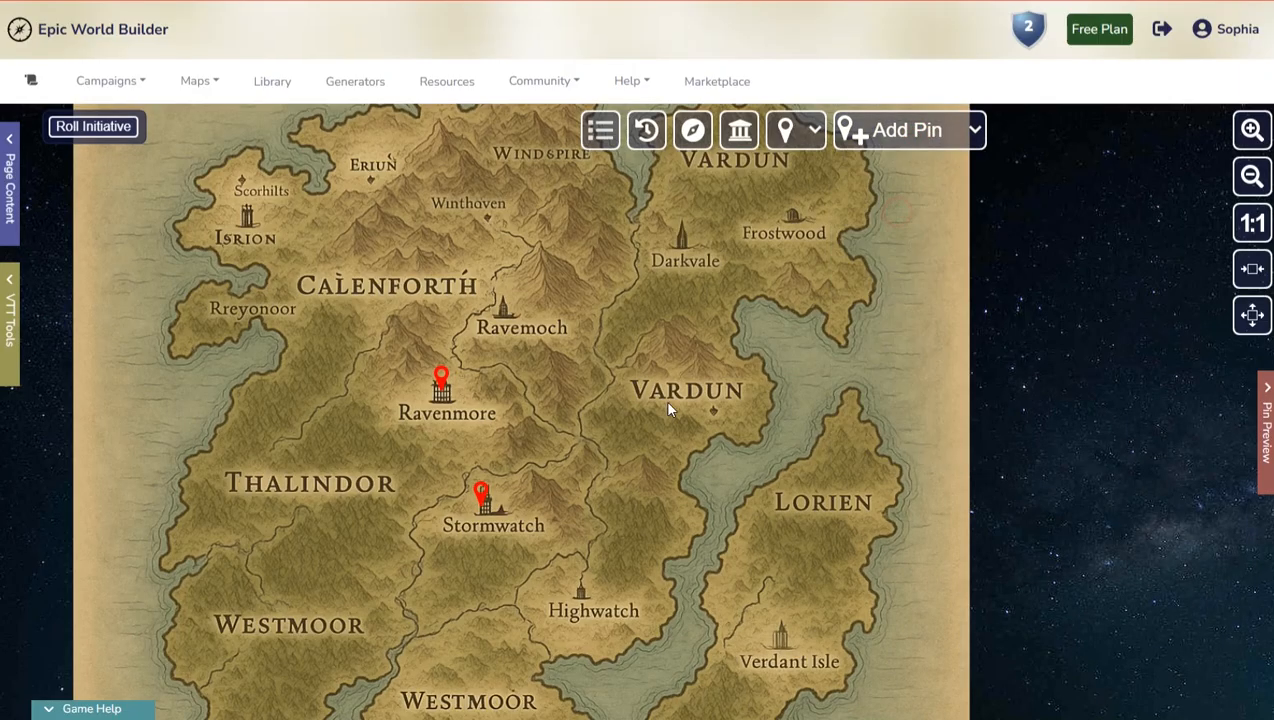
left_click(520, 396)
left_click_drag(867, 470, 716, 484)
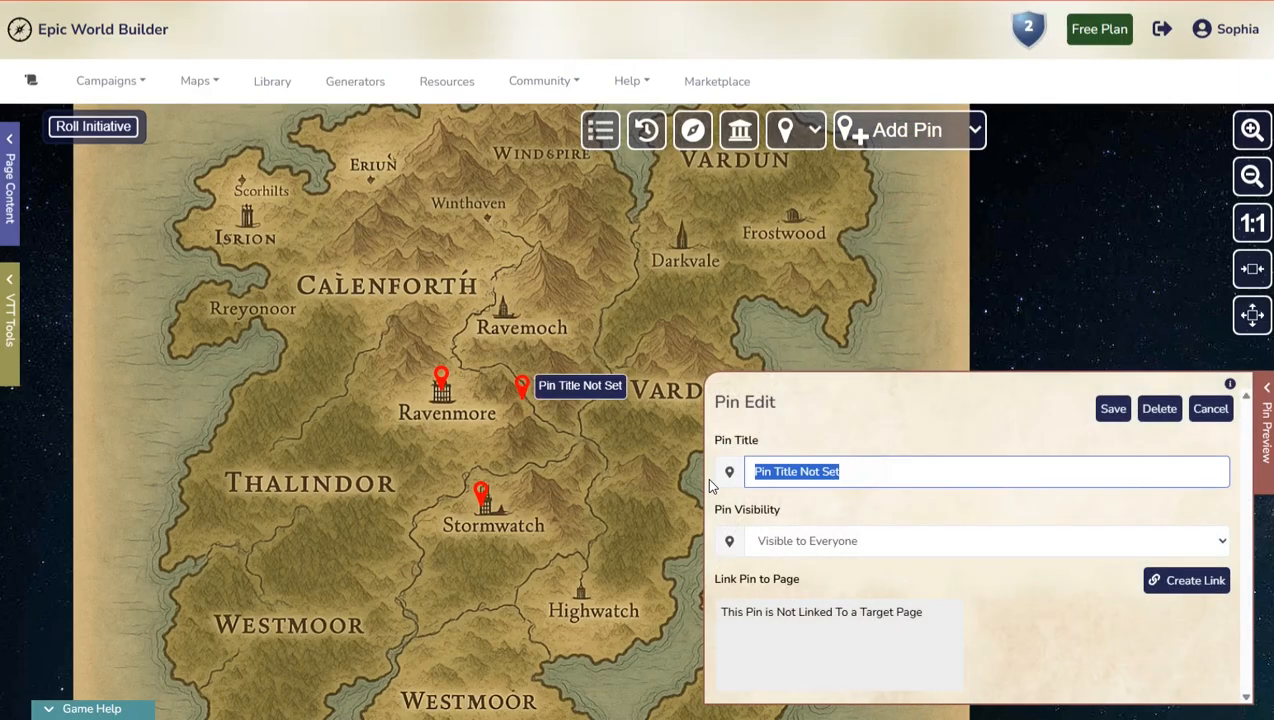
type("This is going to be an Encounter")
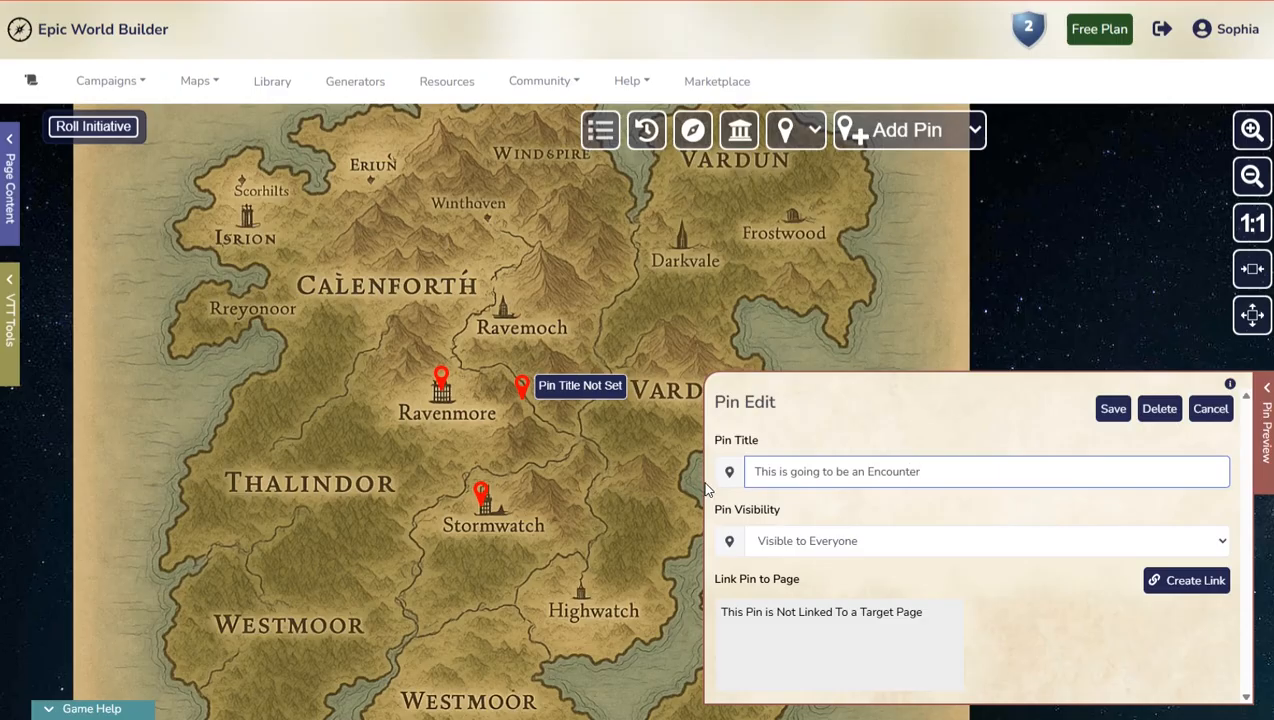
left_click(1113, 410)
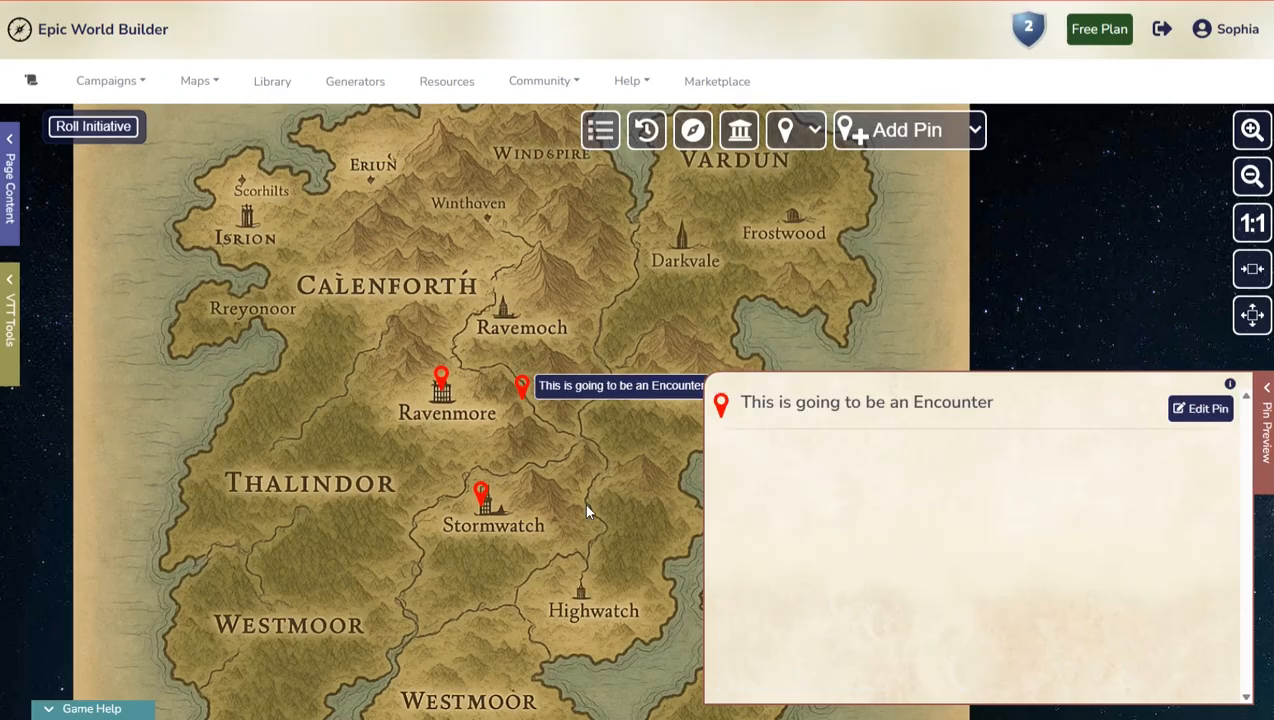
Step: Compare the previews and title tags of the encounter, Ravenmore and Stormwatch pins on the world map
left_click(522, 387)
left_click_drag(494, 411, 436, 350)
left_click(386, 318)
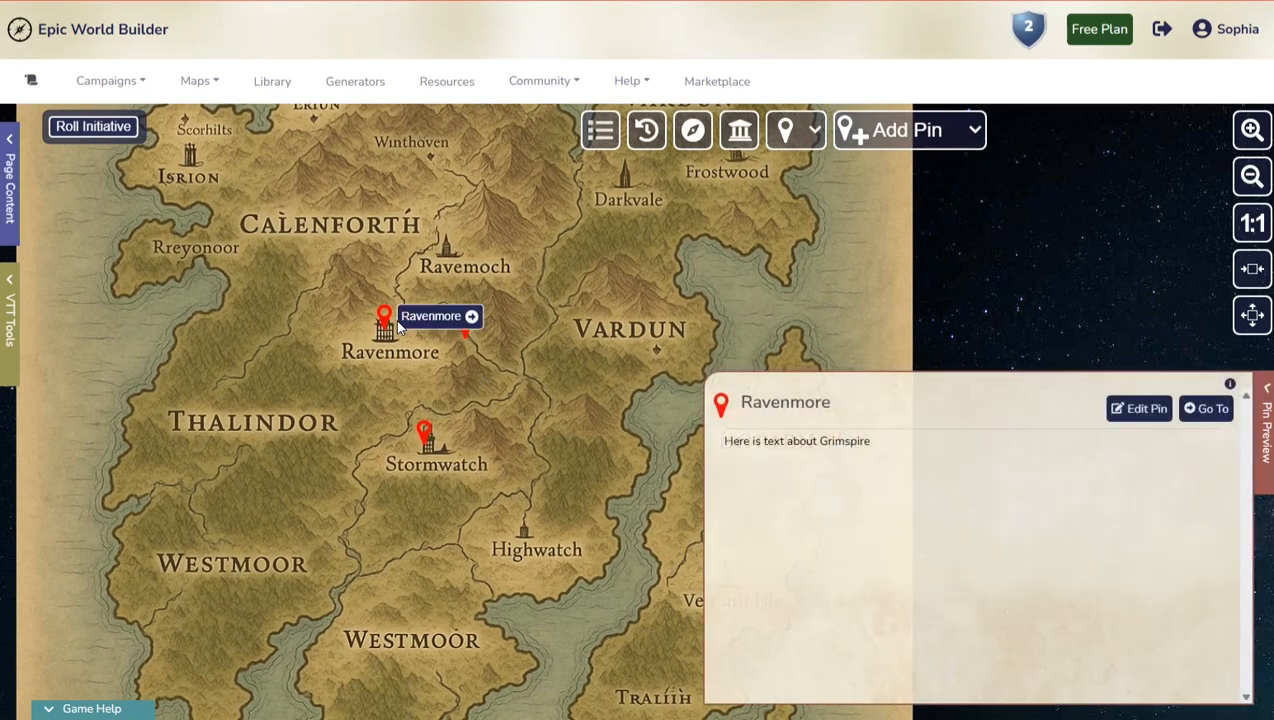
left_click(1210, 409)
left_click(458, 332)
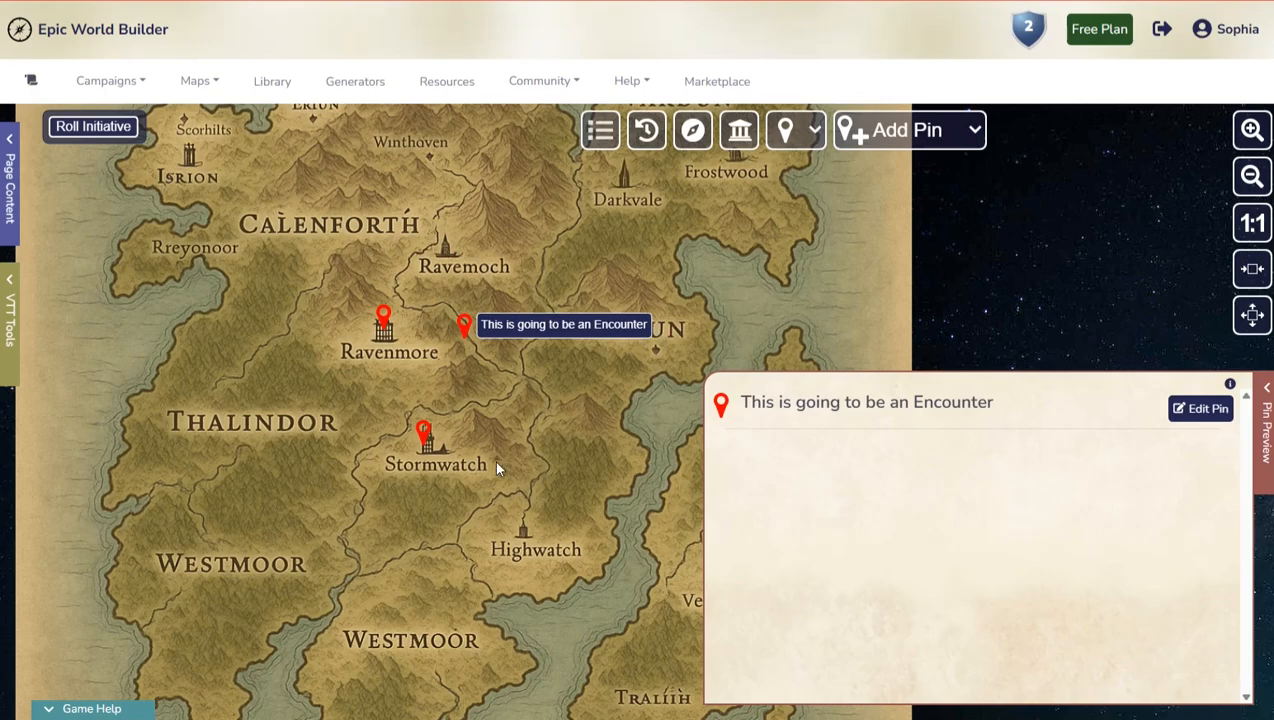
left_click(520, 432)
left_click(463, 322)
left_click(482, 397)
left_click(463, 323)
left_click(424, 434)
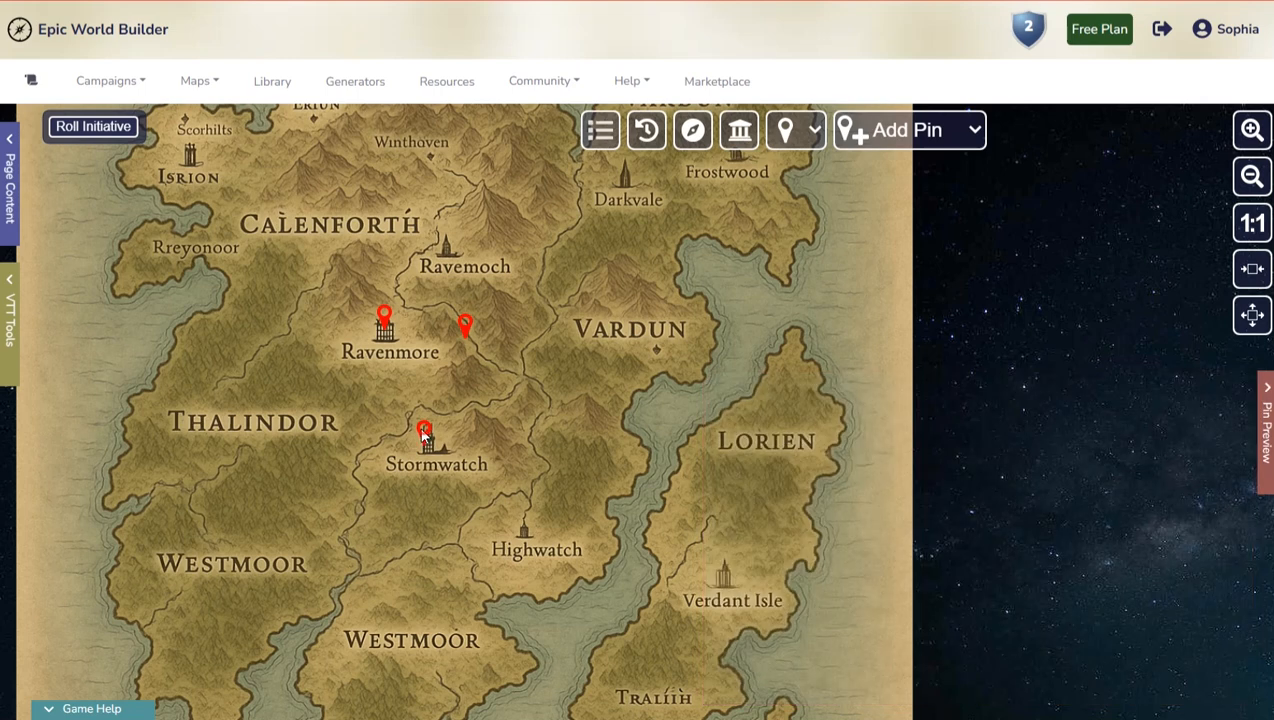
left_click(384, 318)
left_click(640, 270)
Step: Set the world map's pin display to Show All Tags and inspect the labelled pins around Ravenmore up close
left_click(951, 140)
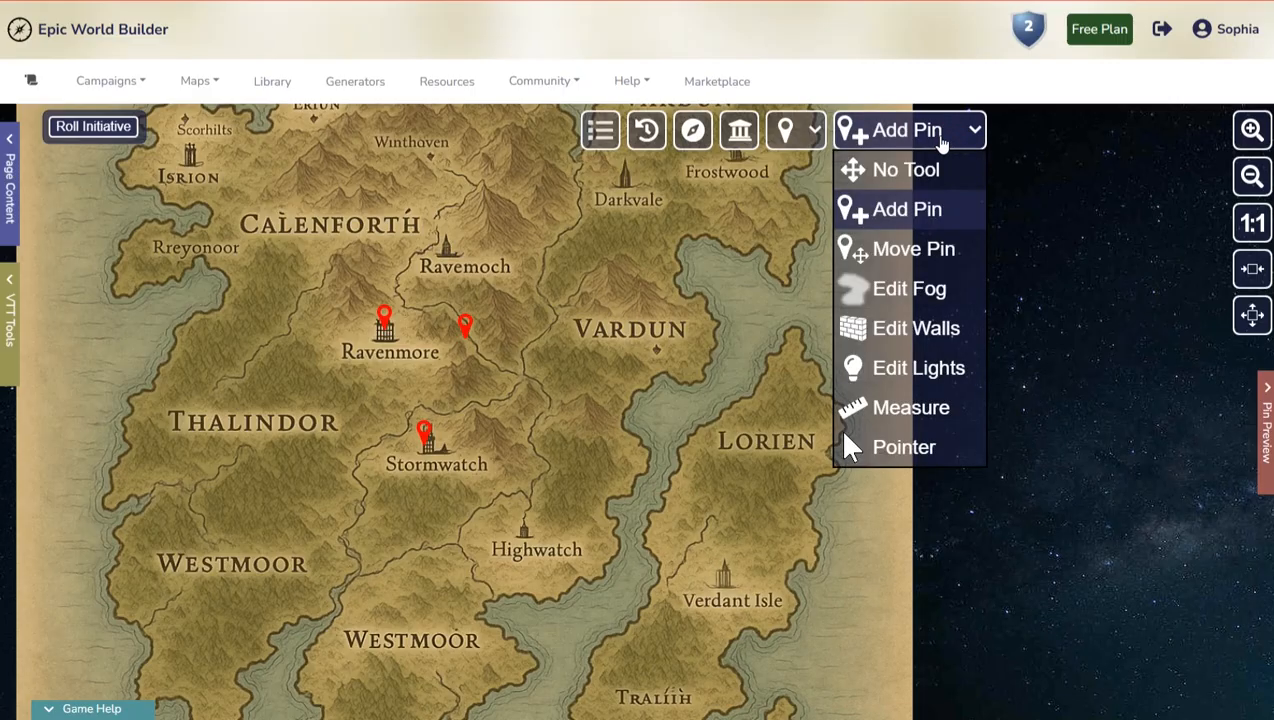
left_click(812, 132)
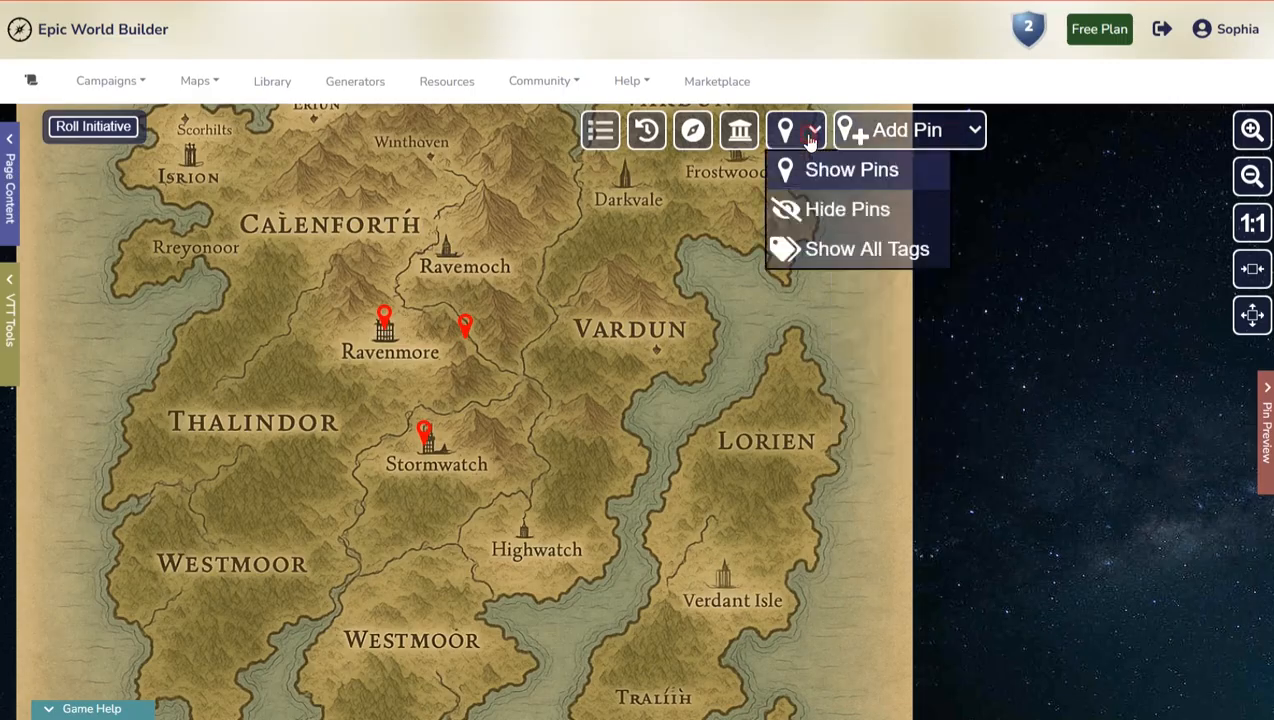
left_click(837, 251)
scroll(427, 352, "up", 3)
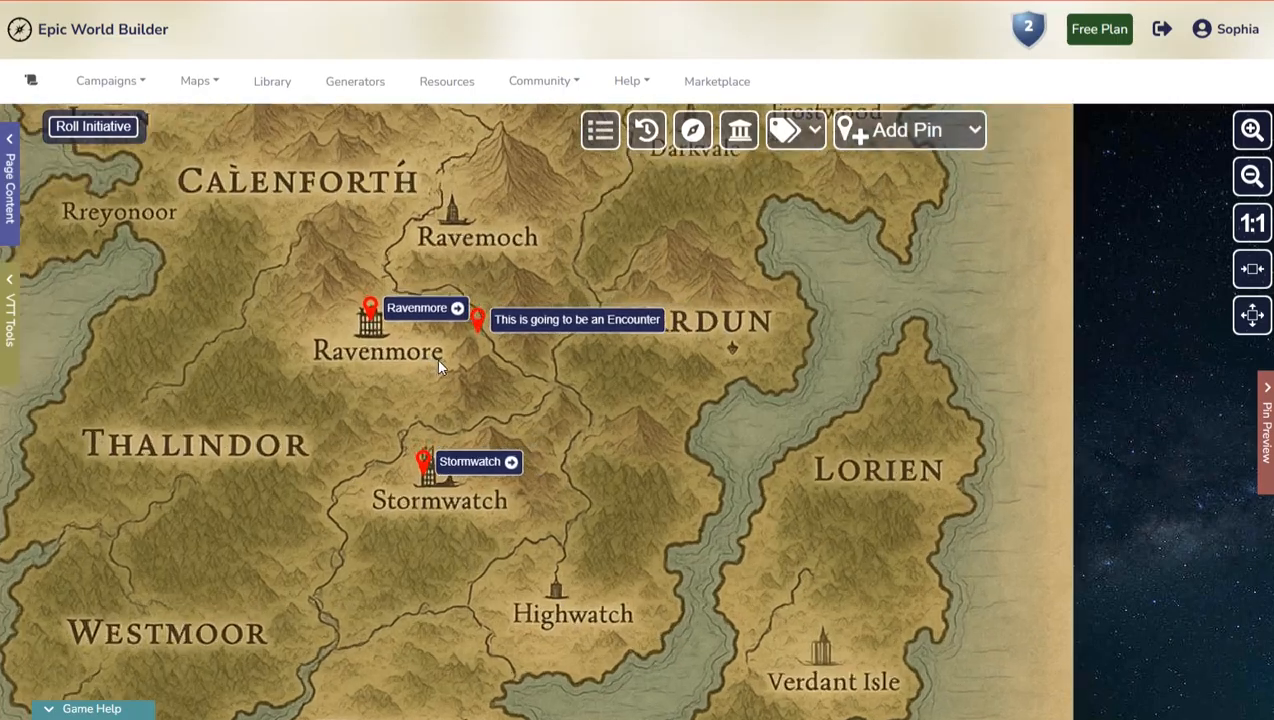
left_click_drag(488, 349, 648, 402)
scroll(644, 404, "up", 1)
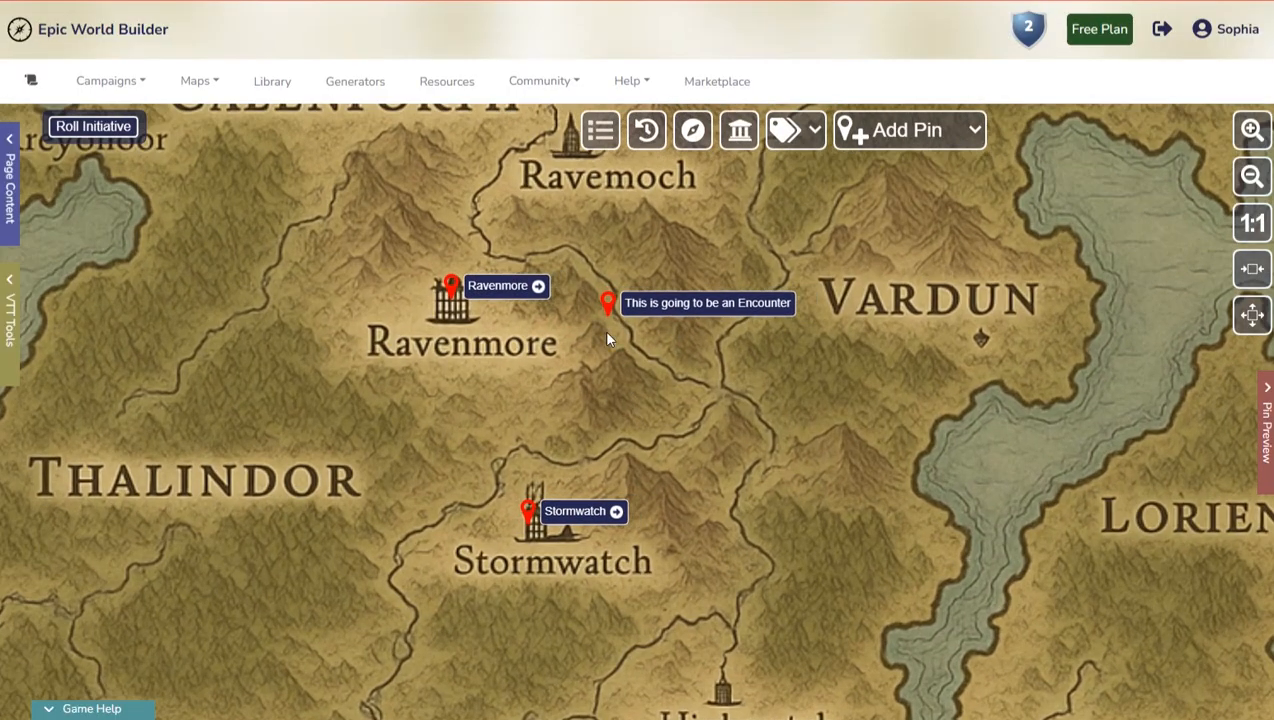
Step: Follow the Ravenmore pin's link to its city map, add a pin titled Bazaar on the market stall and save it
left_click(538, 286)
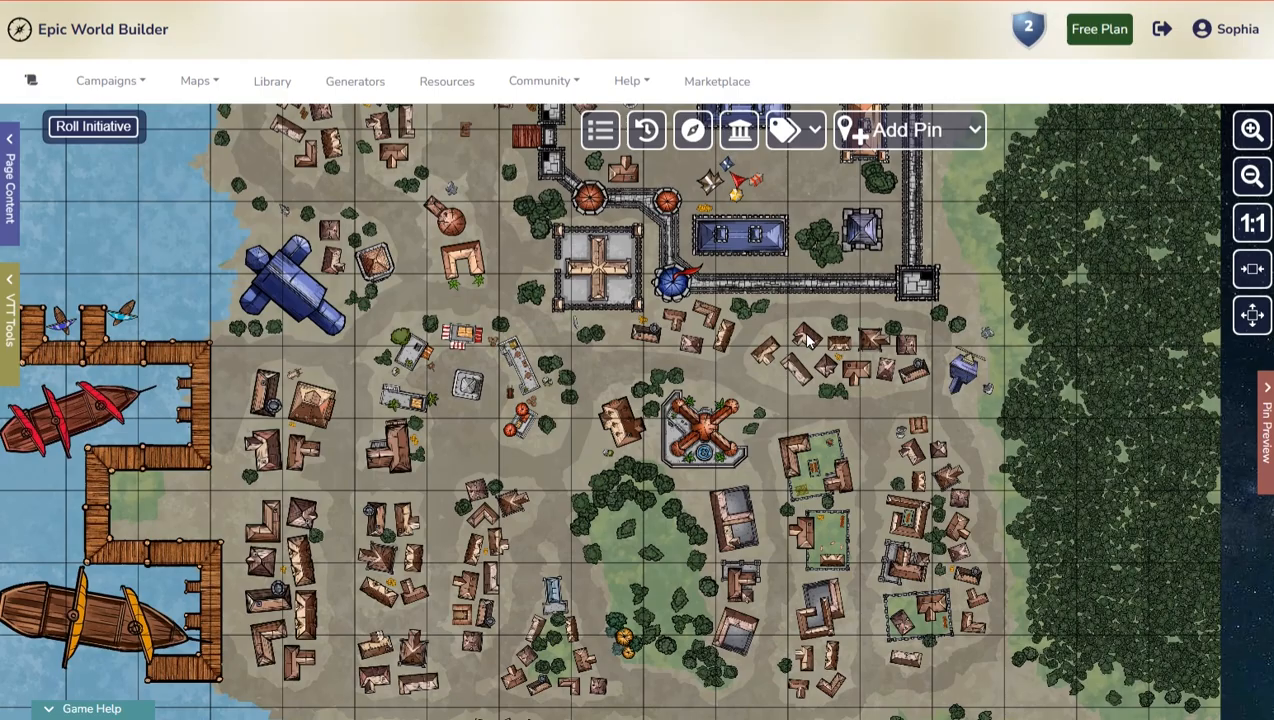
left_click(975, 130)
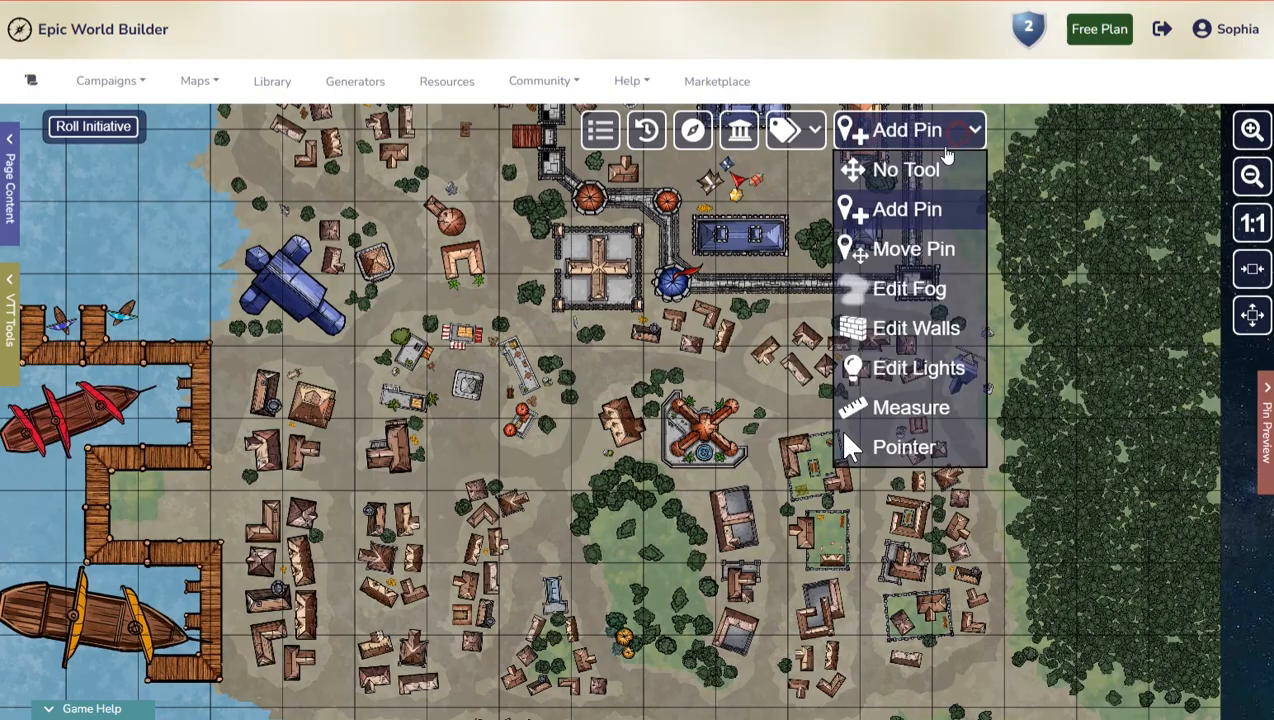
left_click(905, 208)
left_click(521, 430)
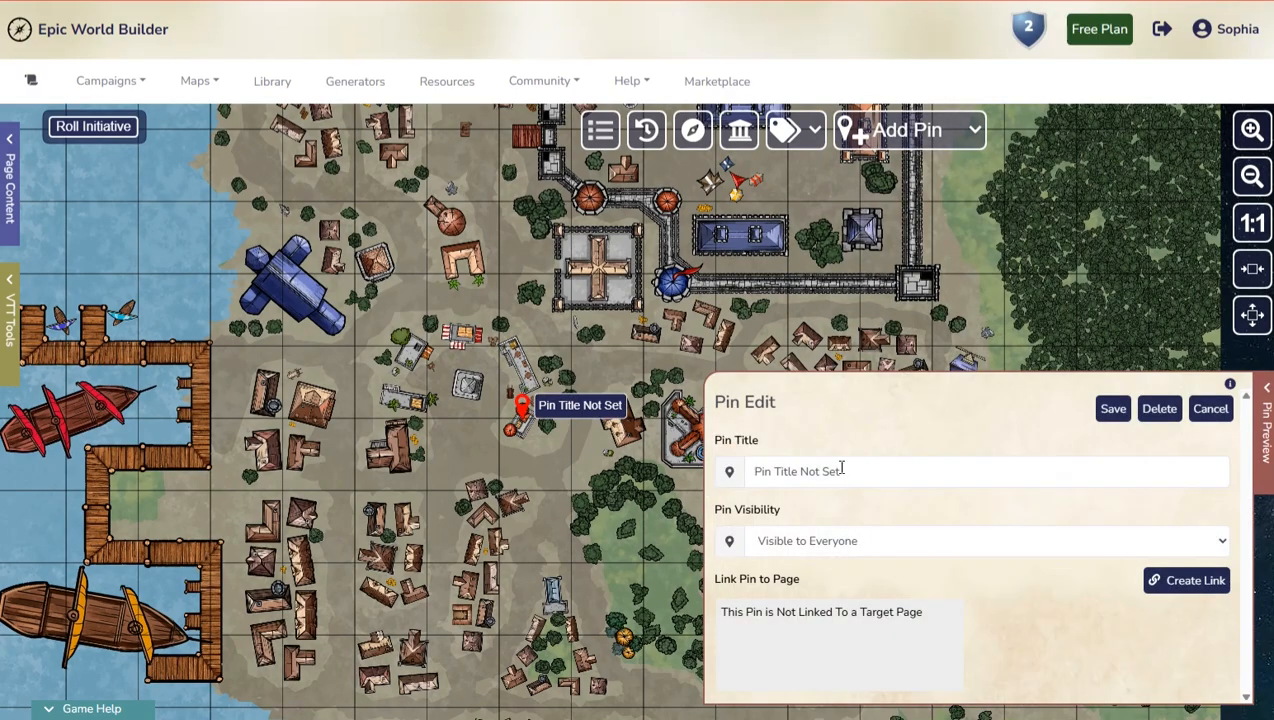
left_click_drag(885, 471, 708, 485)
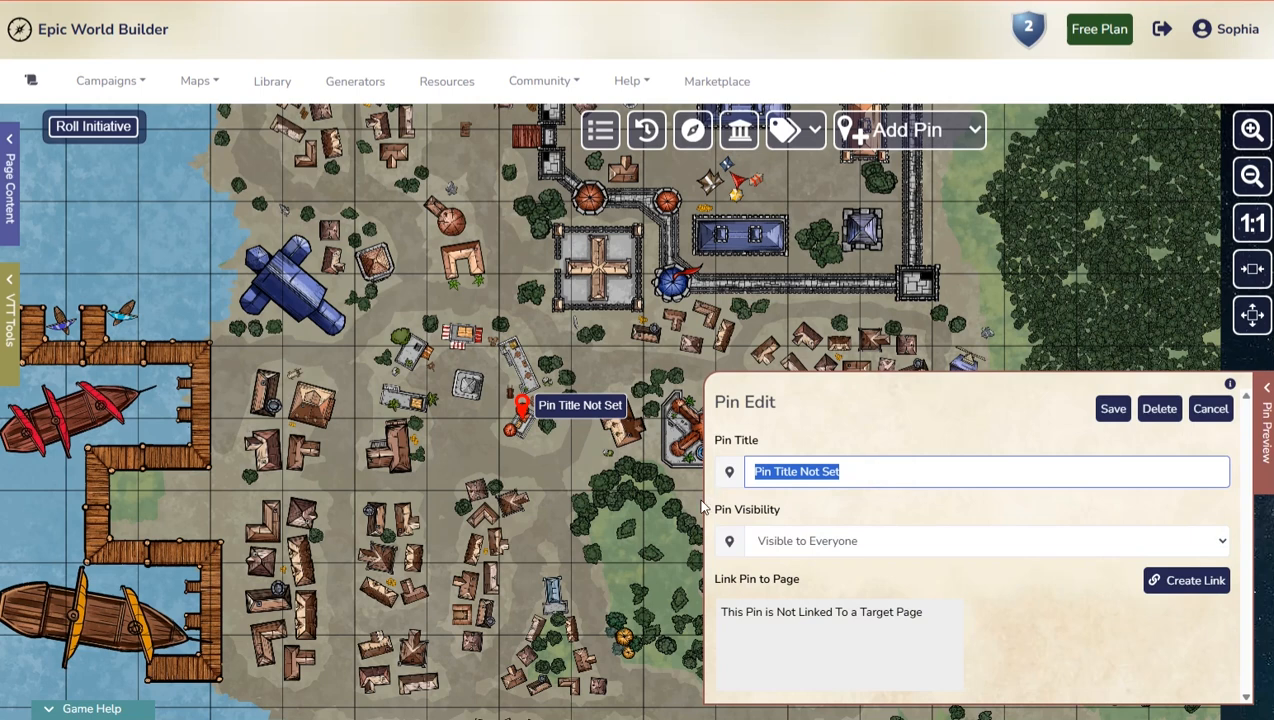
type("Bazz")
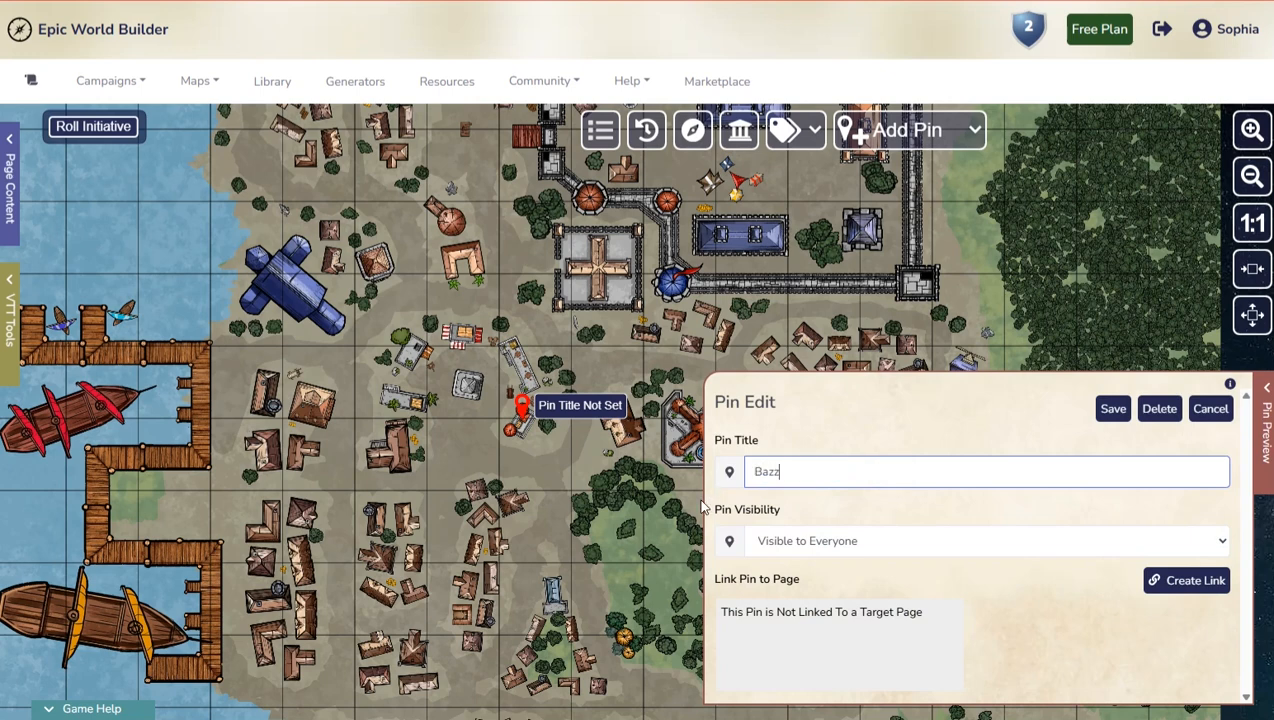
type("ar")
left_click(1113, 410)
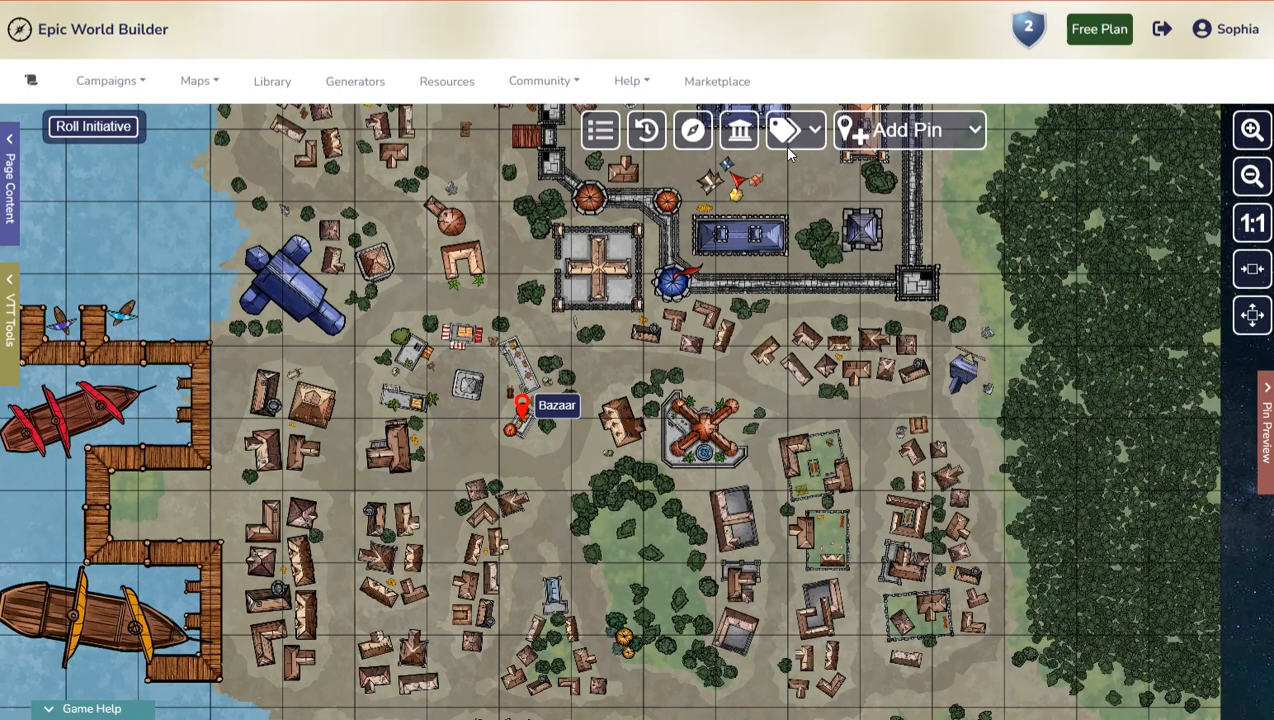
Step: Add a pin titled Tavern on the building southwest of the Bazaar pin and save it
left_click(958, 147)
left_click(928, 214)
left_click(397, 448)
left_click(882, 470)
key("ctrl+a")
type("Taver")
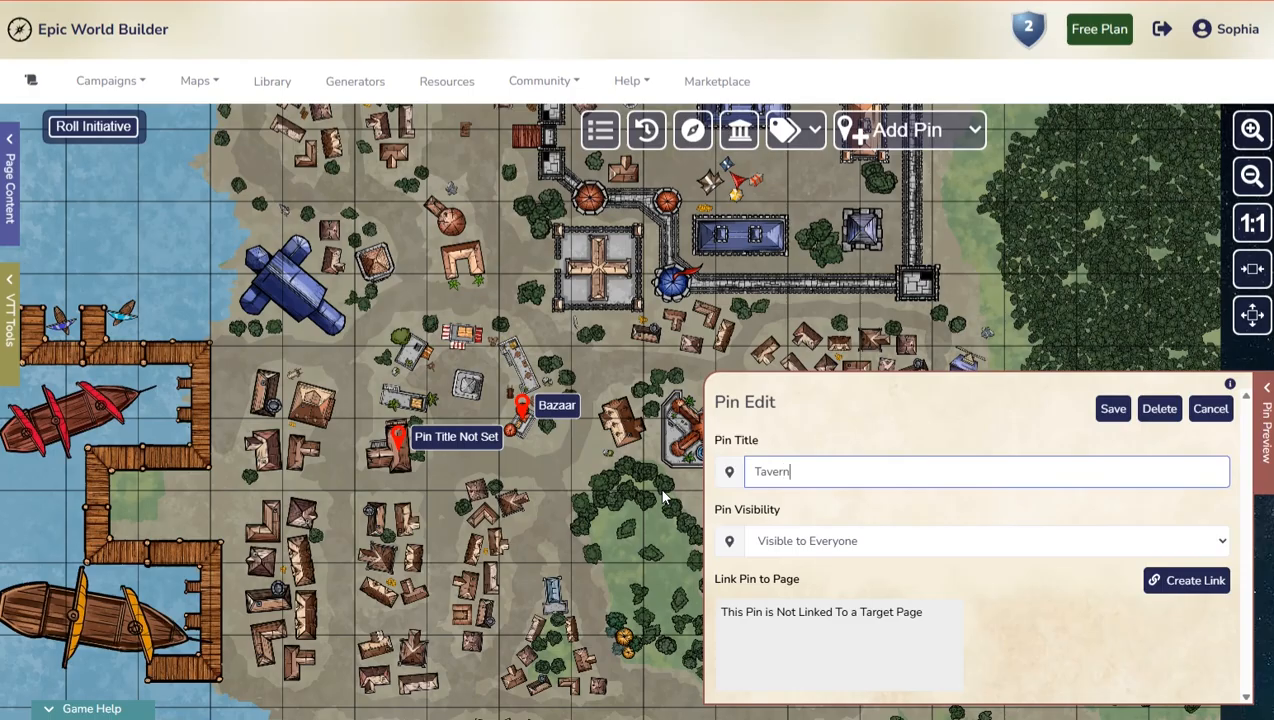
type("n")
left_click(1113, 408)
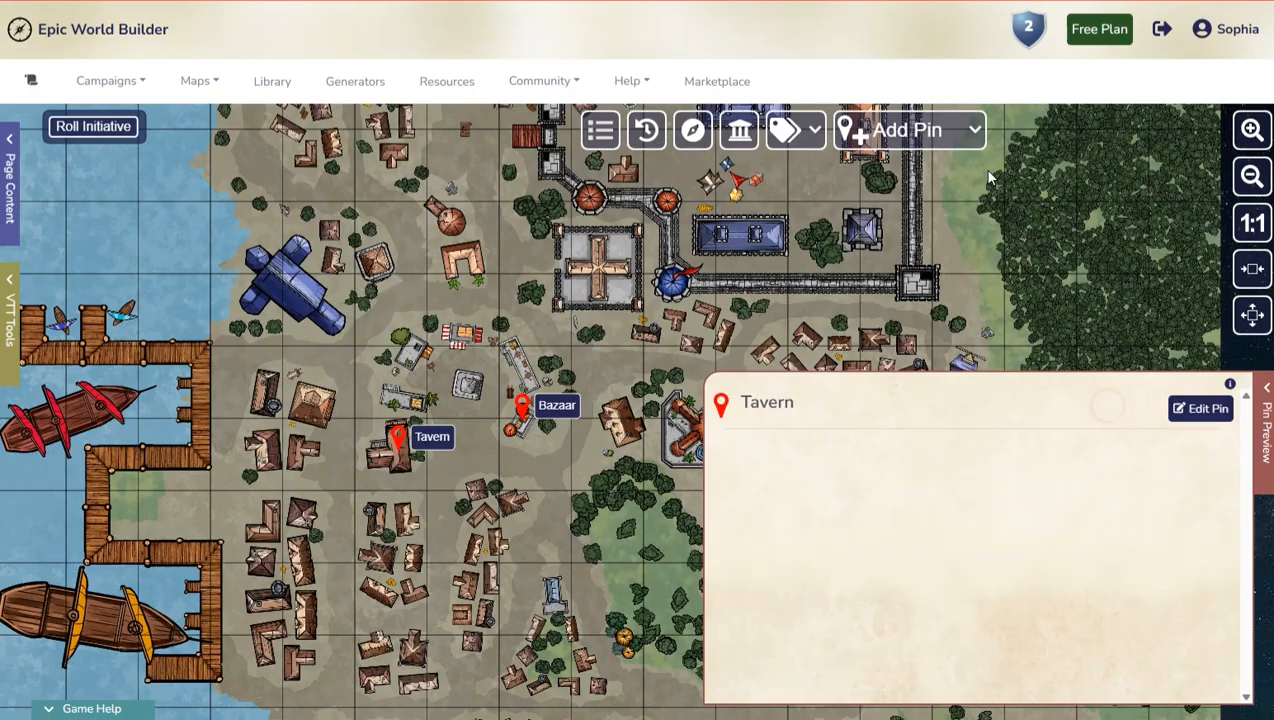
Step: Add a pin titled The Shop on the building east of the Bazaar pin and save it
left_click(960, 132)
left_click(907, 209)
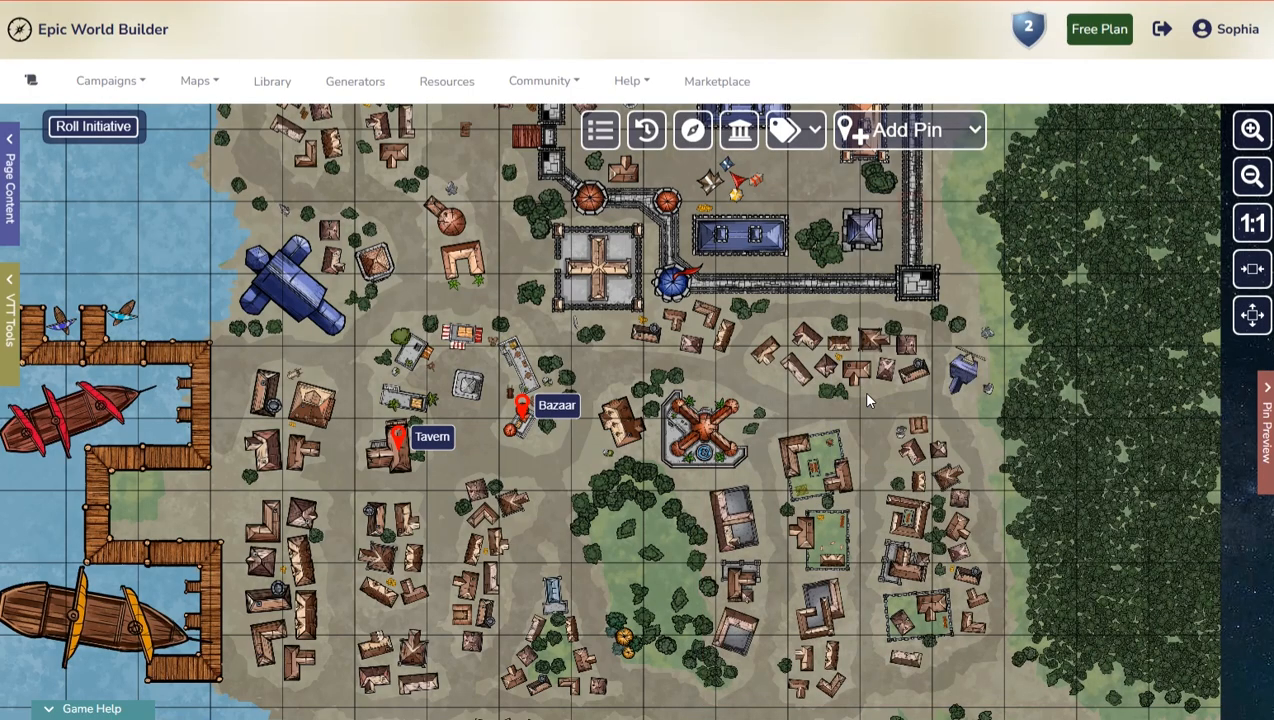
left_click(621, 428)
left_click(861, 462)
key("ctrl+a")
type("The Shop")
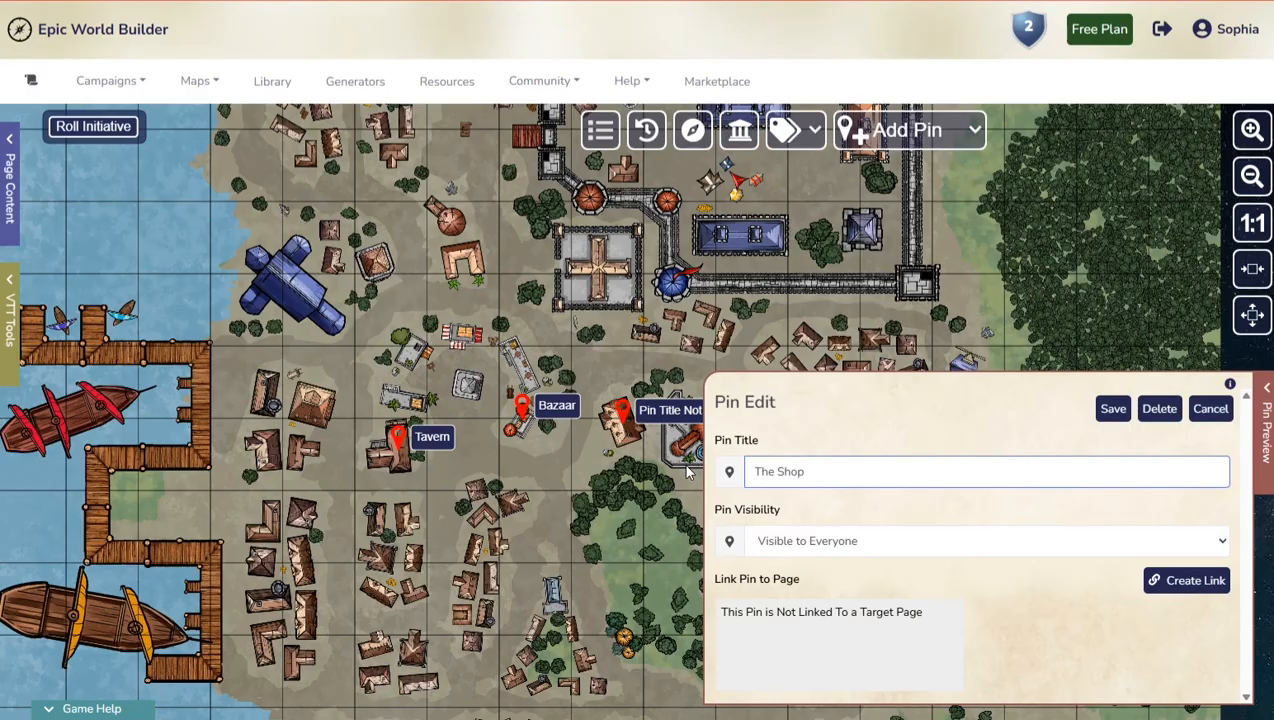
left_click(1113, 409)
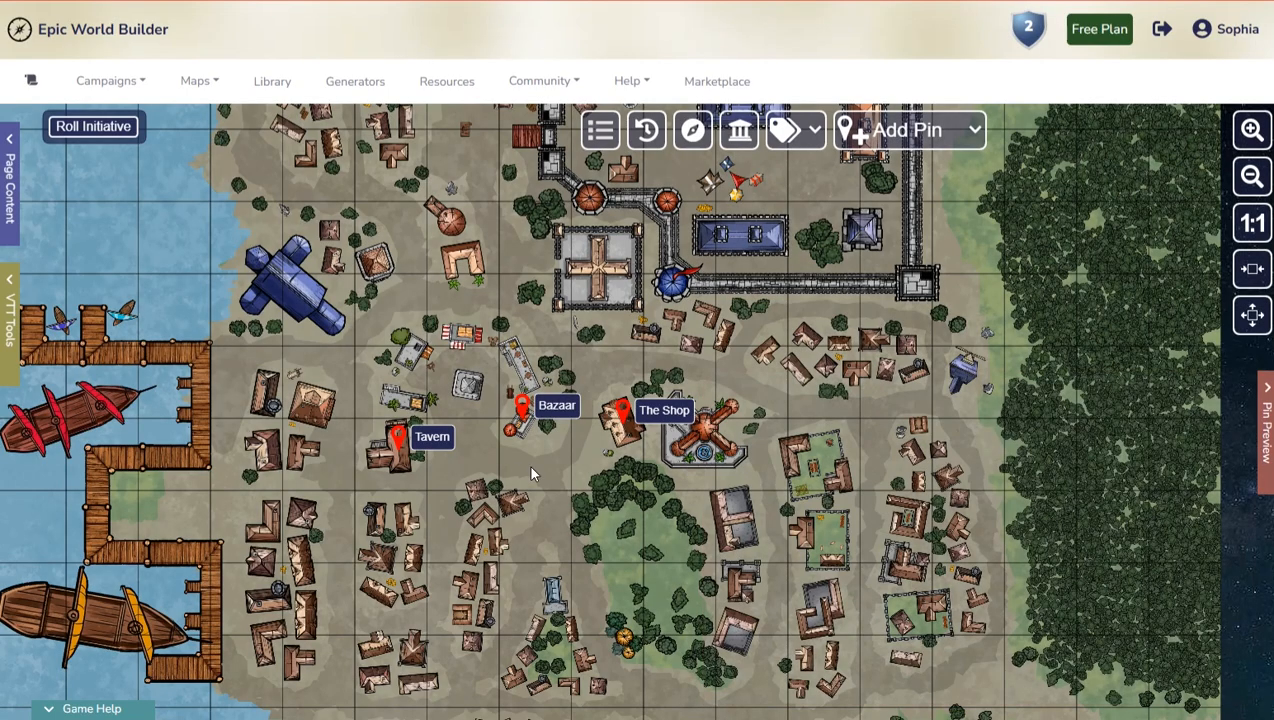
Step: Examine the labelled Tavern, Bazaar and The Shop pins up close on the city map
left_click(924, 134)
left_click(779, 129)
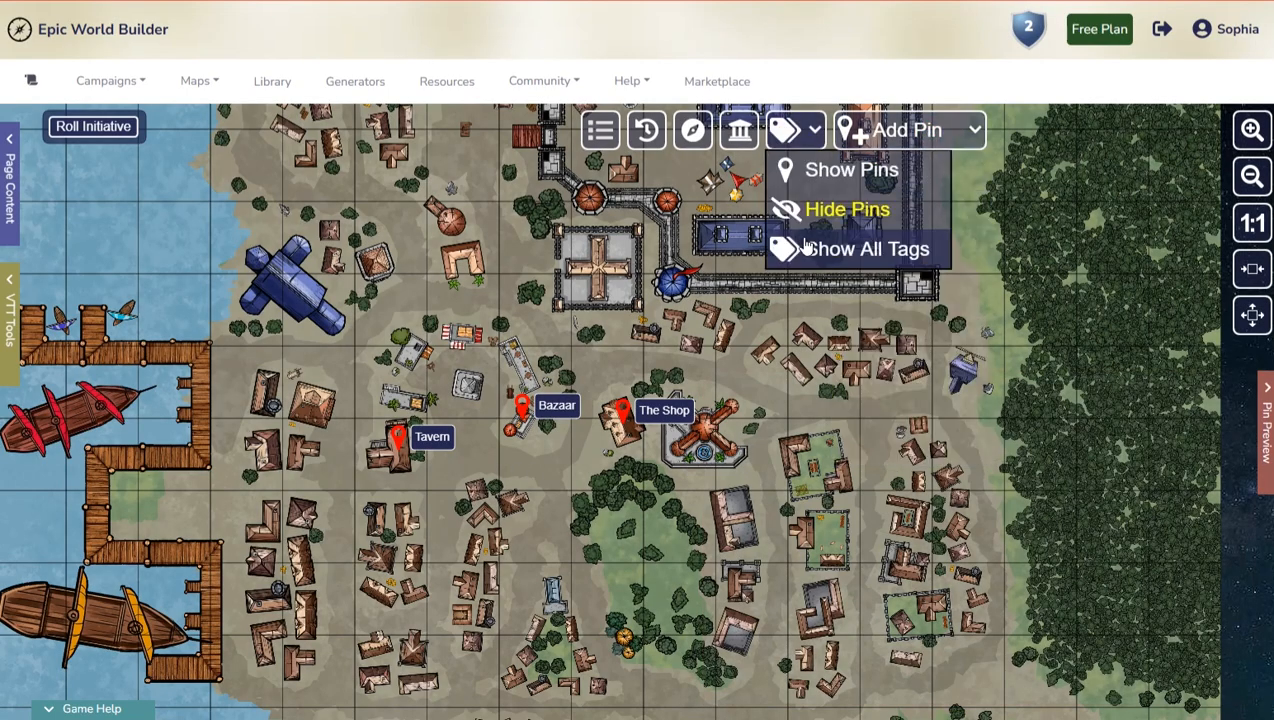
left_click_drag(620, 467, 508, 461)
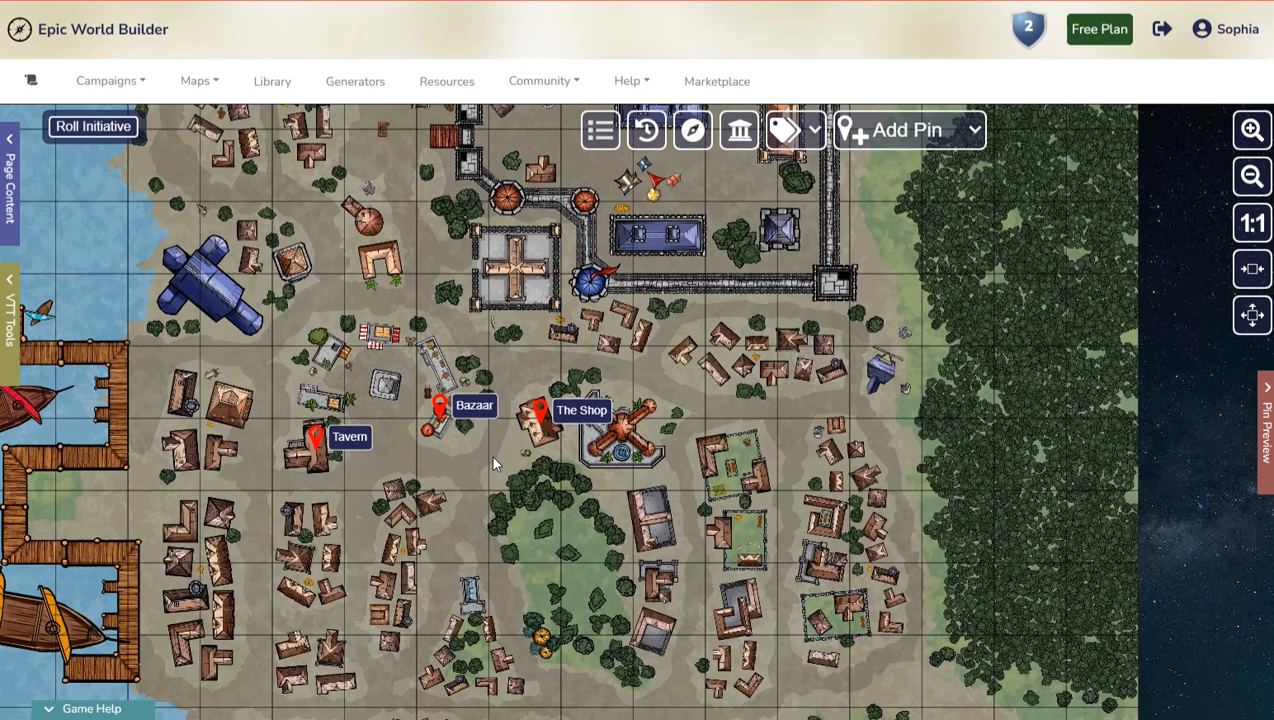
scroll(491, 455, "up", 5)
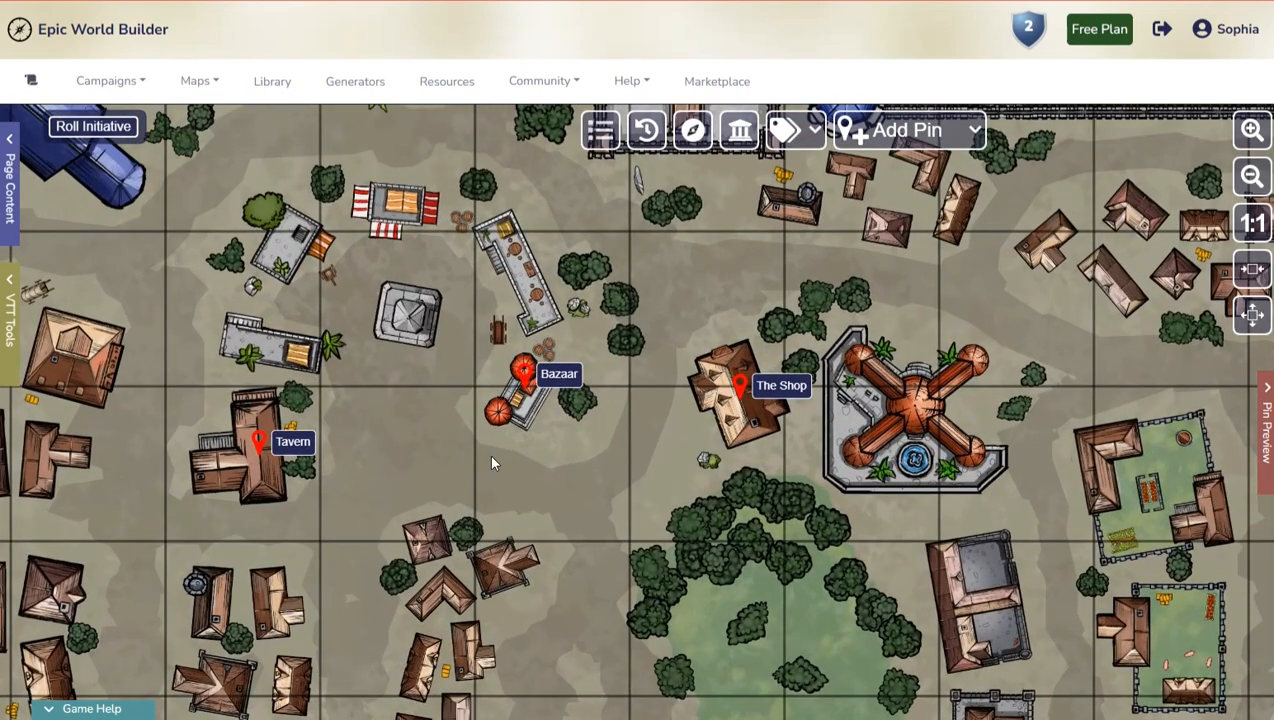
left_click_drag(491, 462, 711, 432)
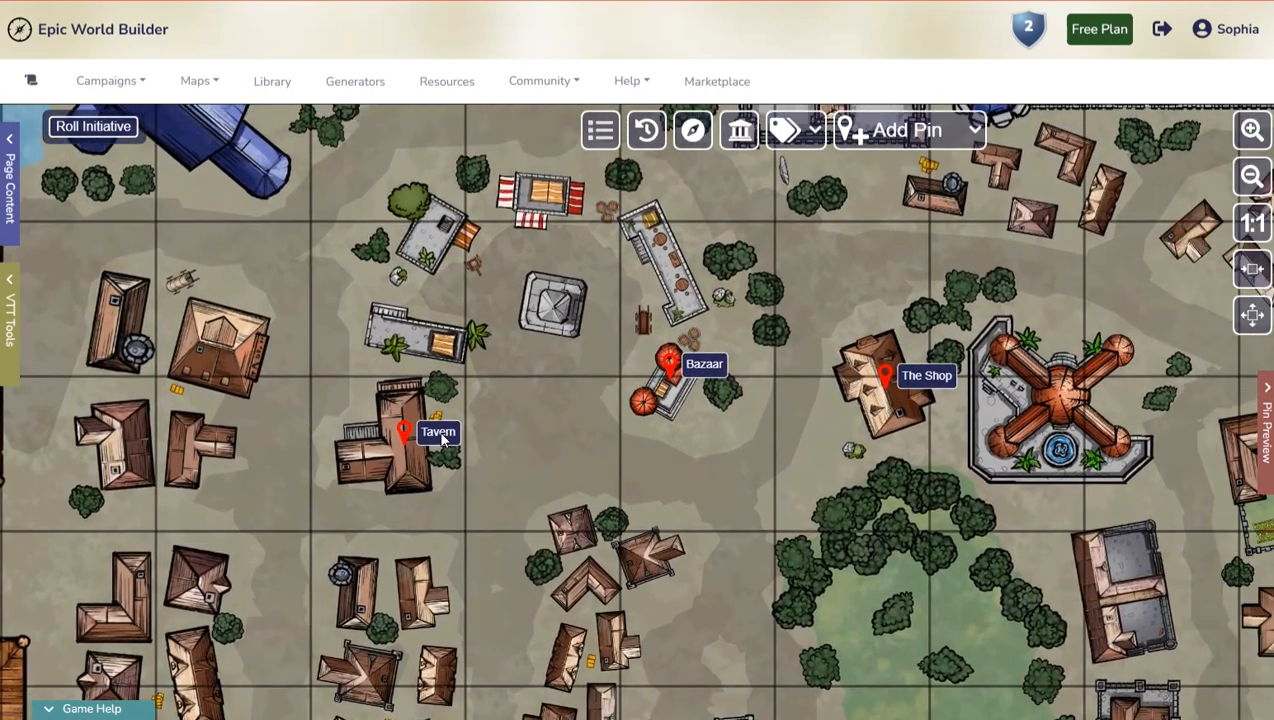
Step: Try the city map's pin display without title tags and with all pins hidden
left_click(790, 132)
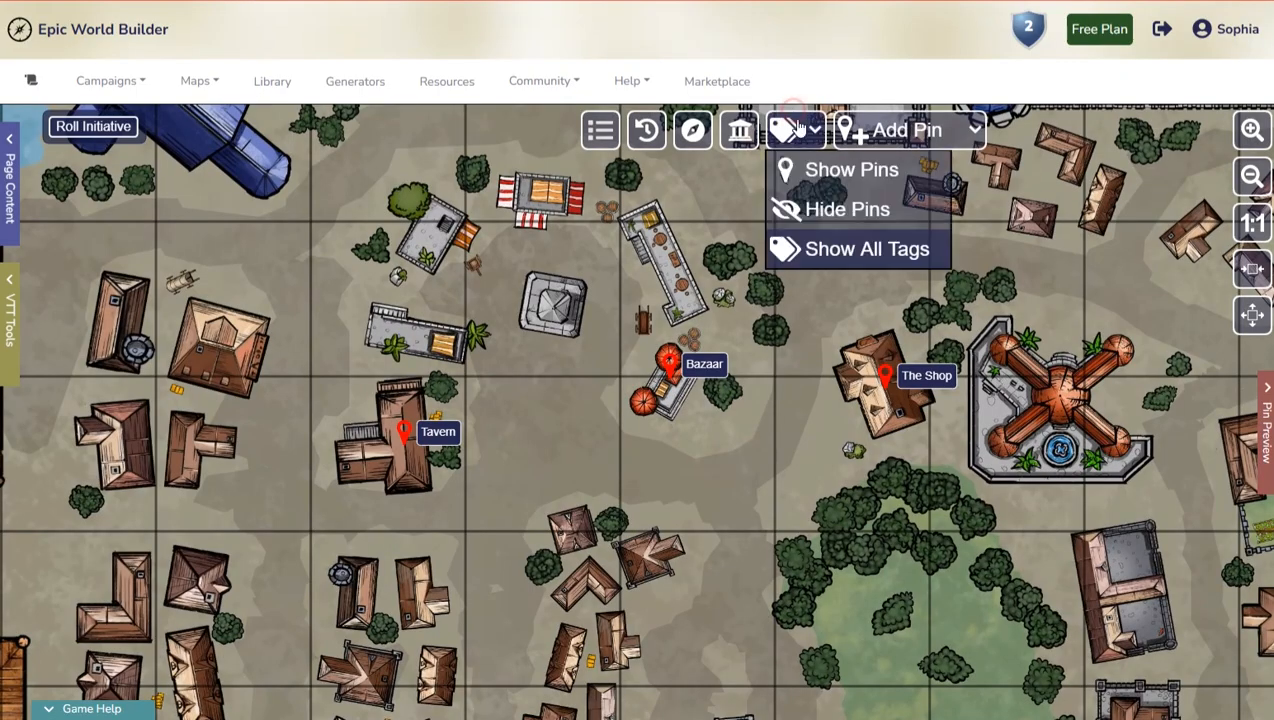
left_click(819, 248)
left_click(790, 131)
left_click(815, 208)
left_click(803, 130)
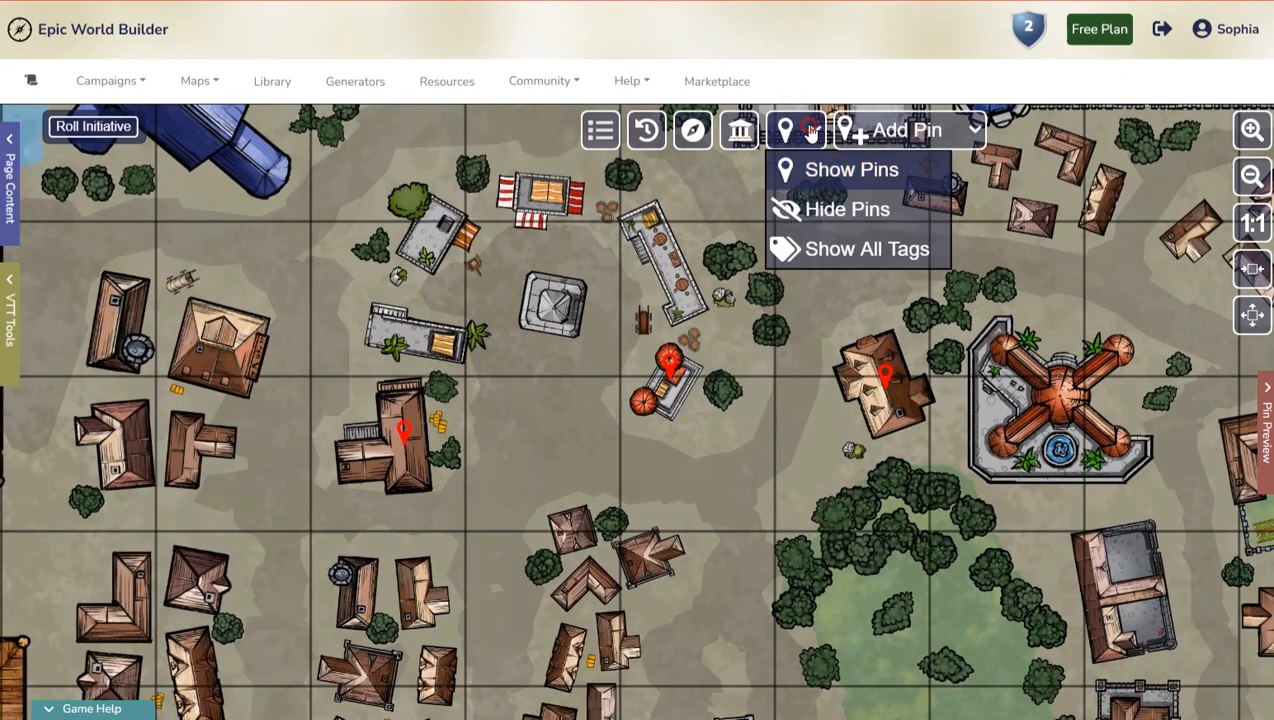
left_click(815, 212)
left_click_drag(906, 466, 805, 513)
left_click_drag(591, 492, 670, 476)
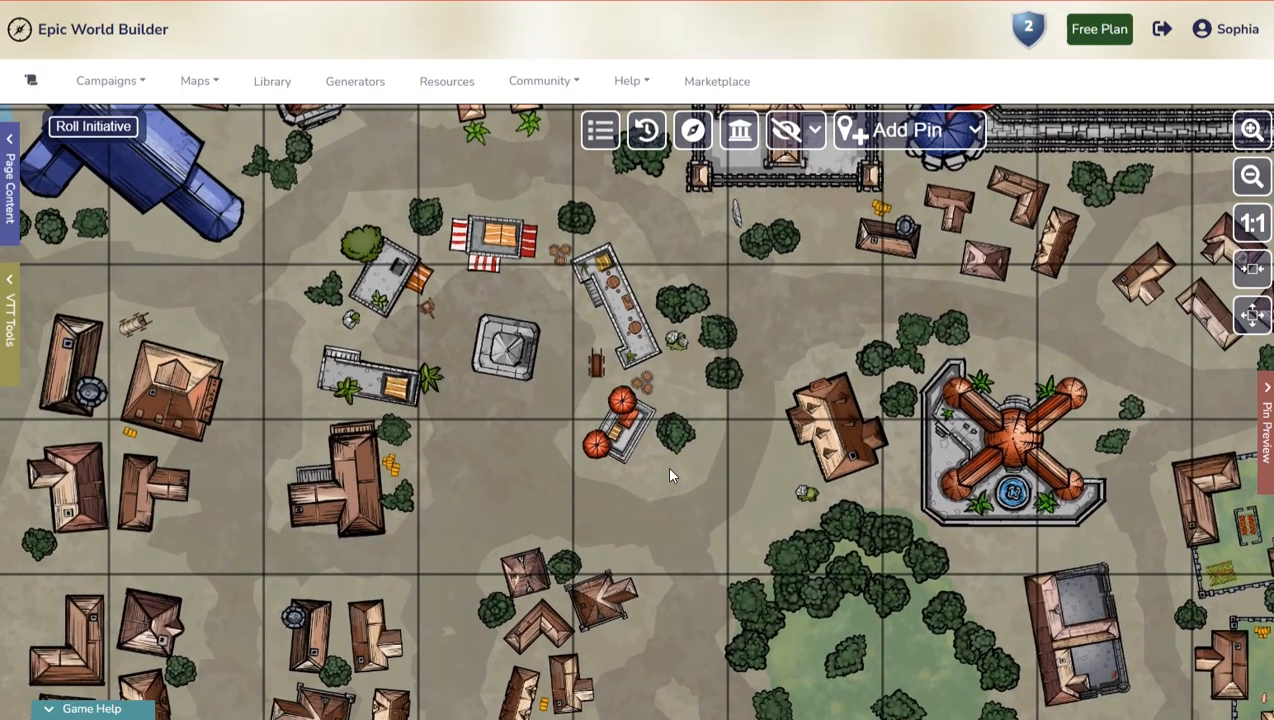
Step: Set the city map's pin display to Show All Tags and survey the labelled pins across the whole city
left_click(815, 130)
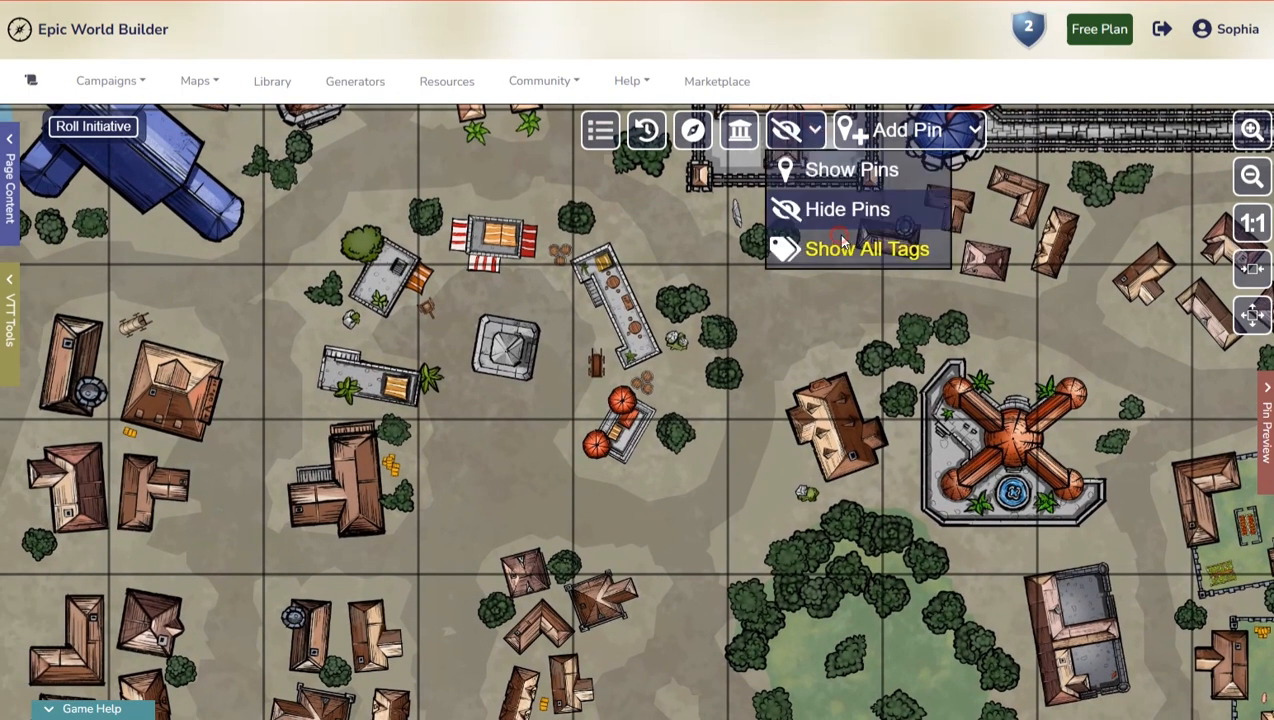
left_click(832, 248)
scroll(762, 453, "down", 4)
left_click_drag(772, 497, 588, 494)
scroll(638, 460, "down", 1)
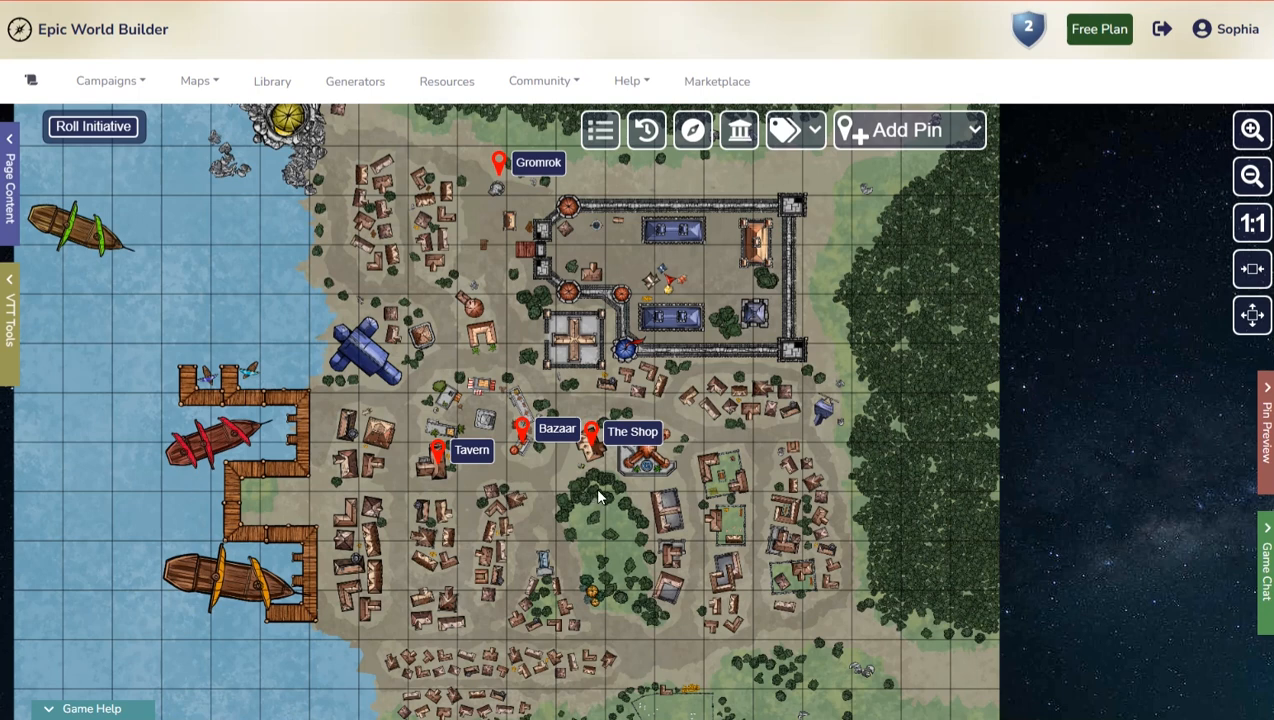
Step: Set The Shop pin's visibility on the city map to Visible to GMs Only and save it
scroll(594, 487, "up", 2)
scroll(648, 460, "up", 3)
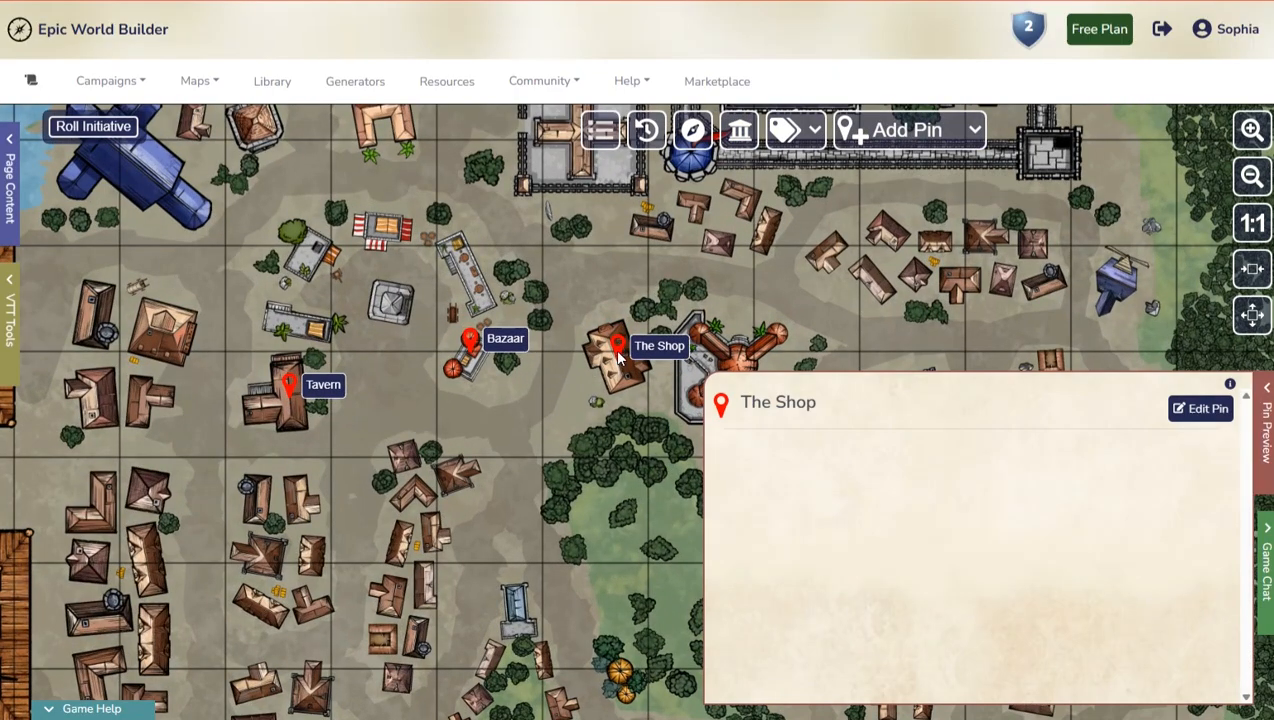
left_click(1204, 408)
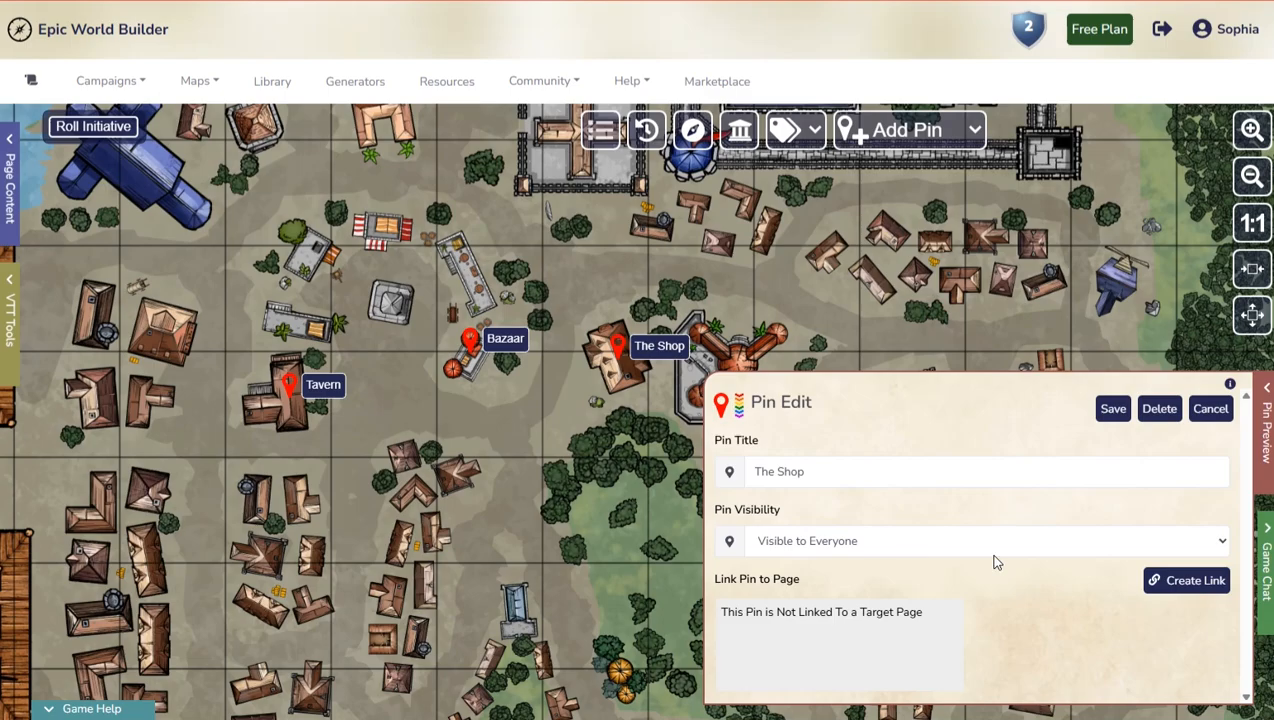
left_click(1222, 541)
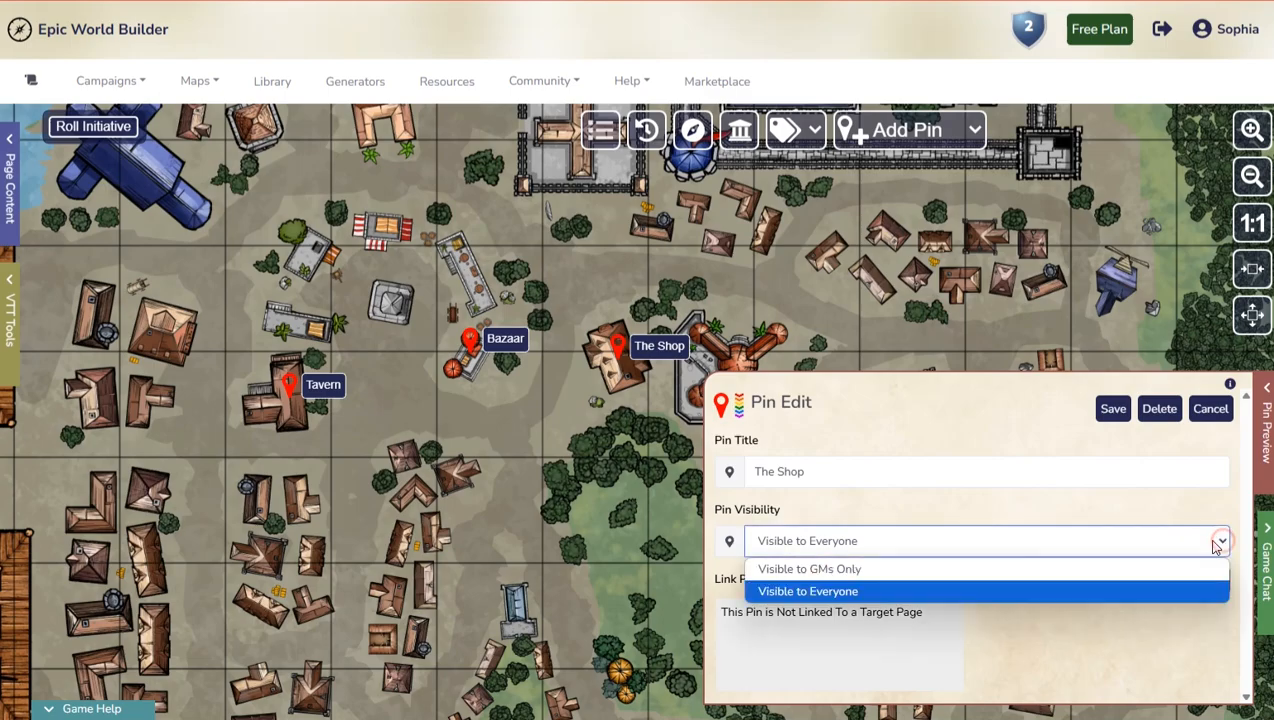
left_click(881, 569)
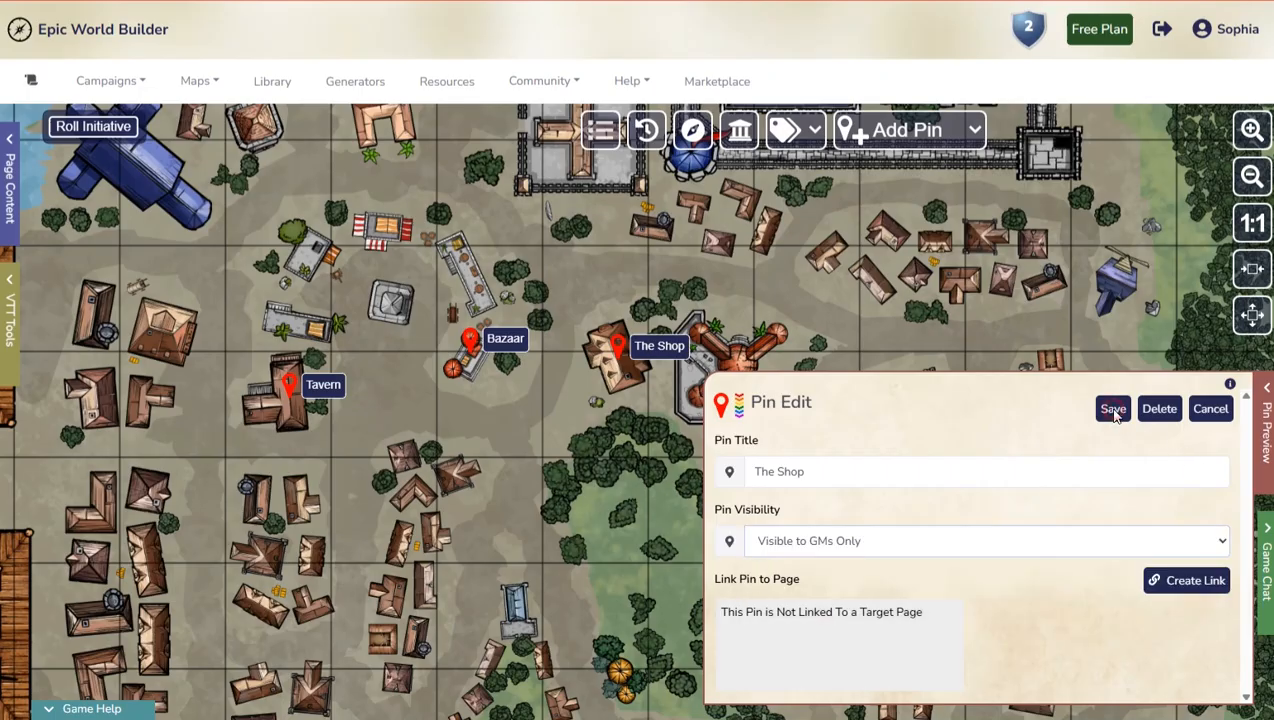
left_click(1112, 408)
left_click(630, 483)
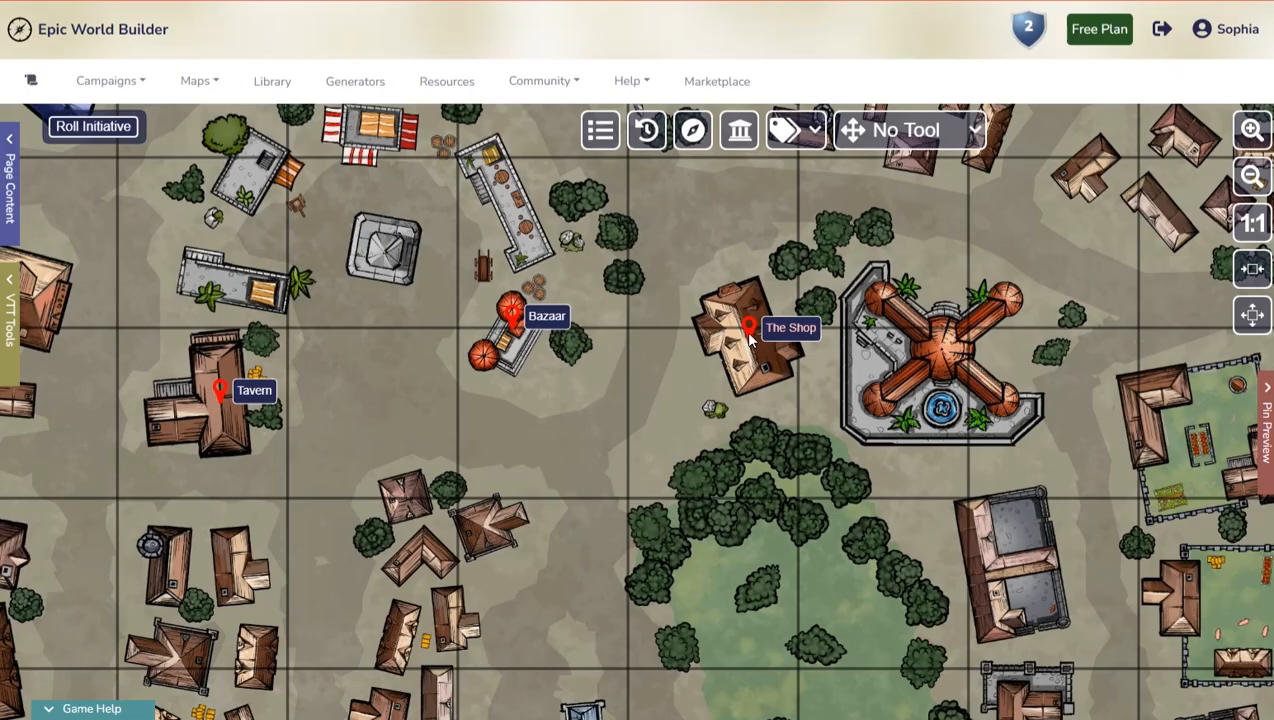
Step: Reopen The Shop pin for editing and set its visibility back to Visible to Everyone
left_click(746, 330)
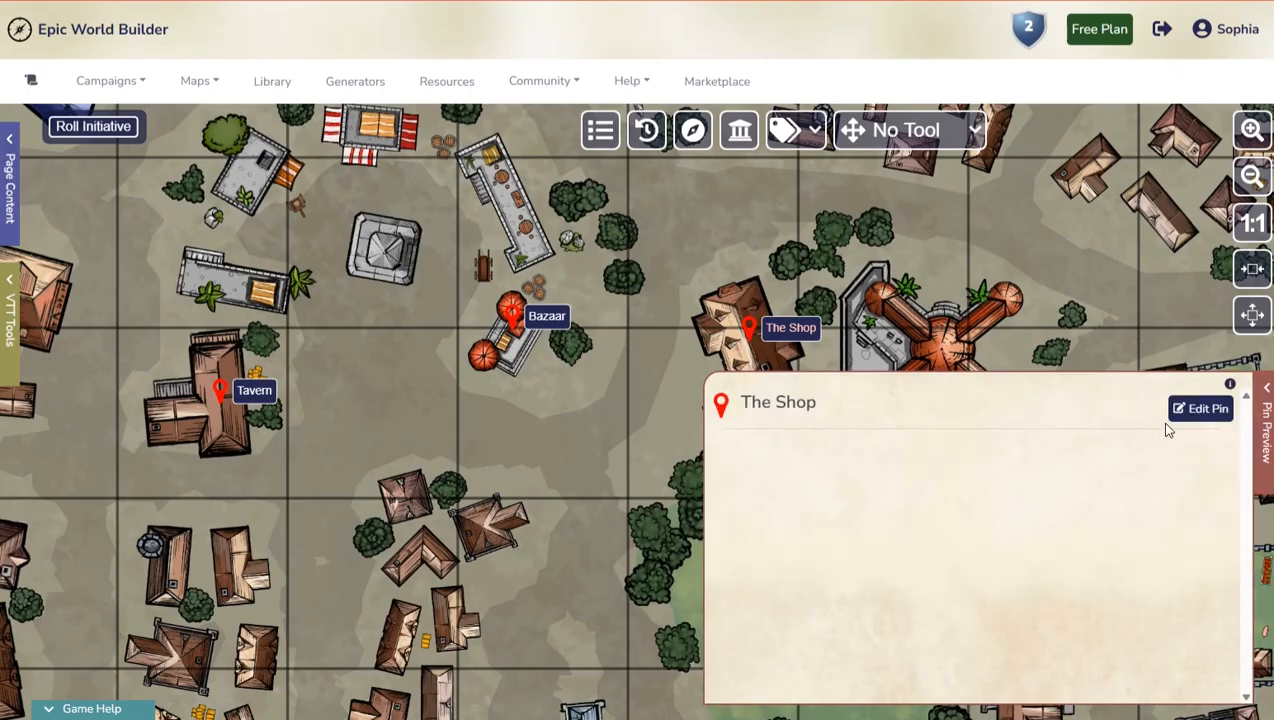
left_click(1200, 409)
left_click(876, 541)
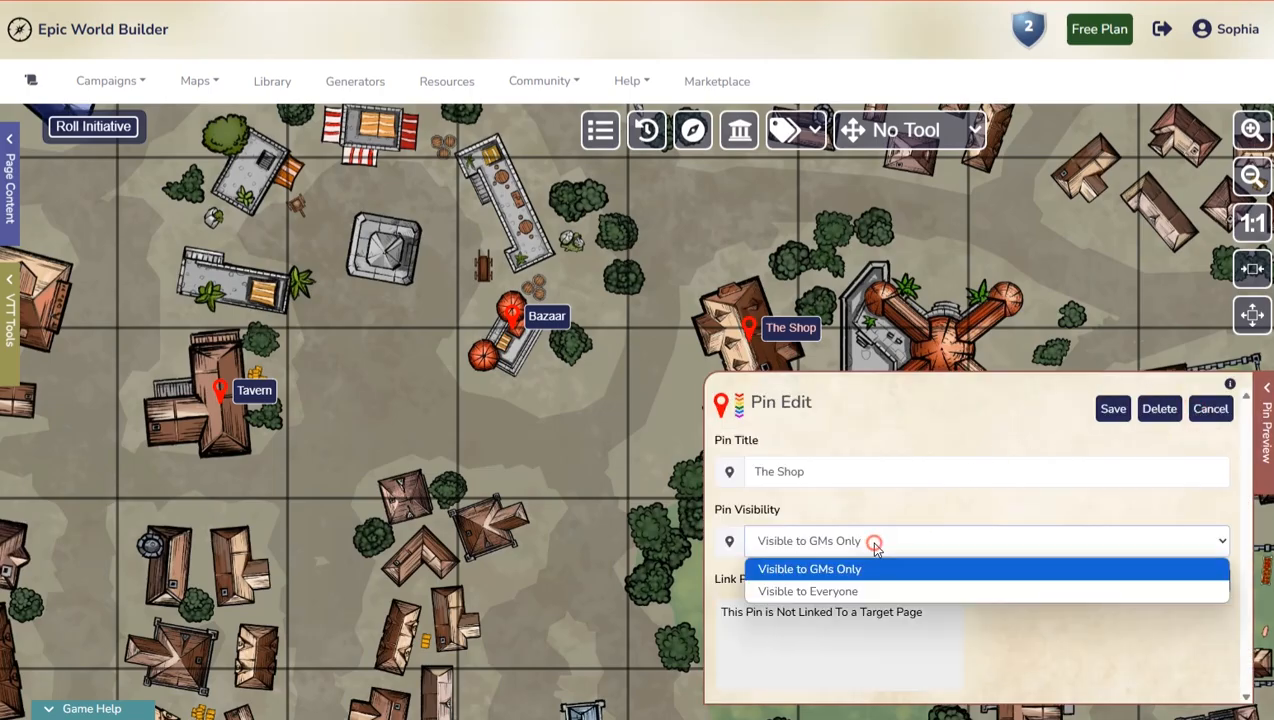
left_click(814, 592)
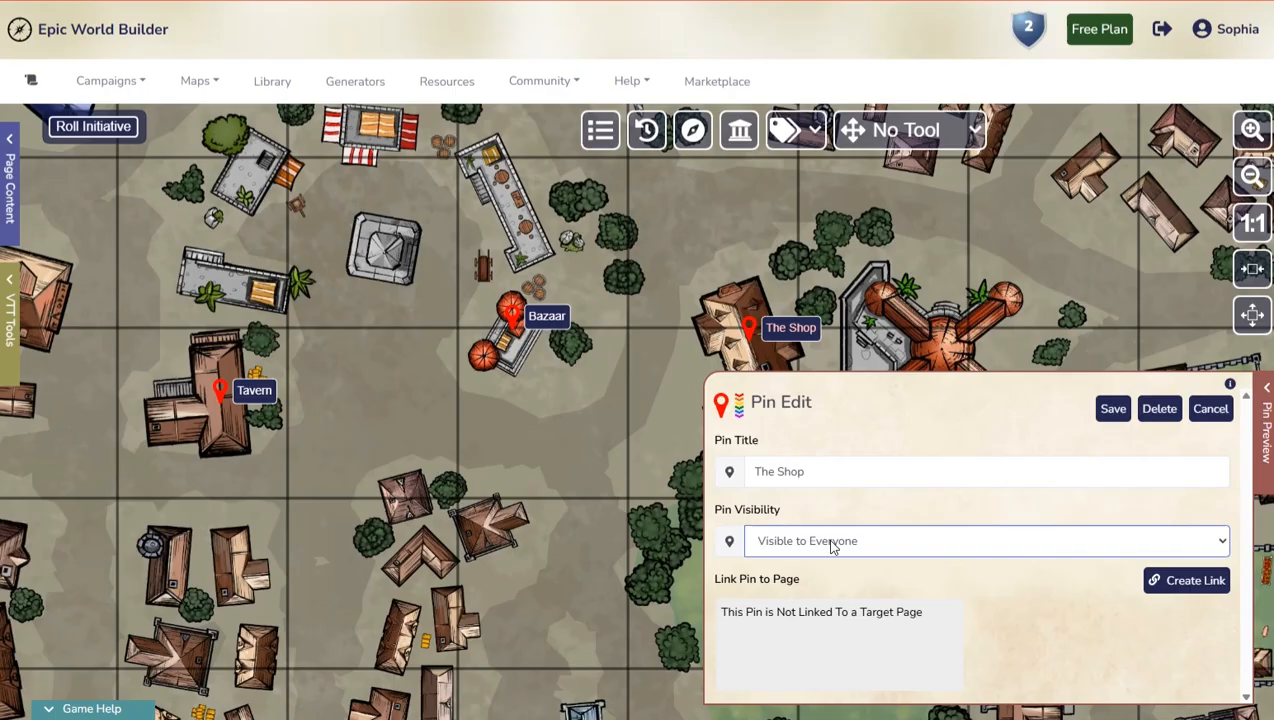
Step: Recolor The Shop pin's marker bright green and save the pin
left_click(722, 404)
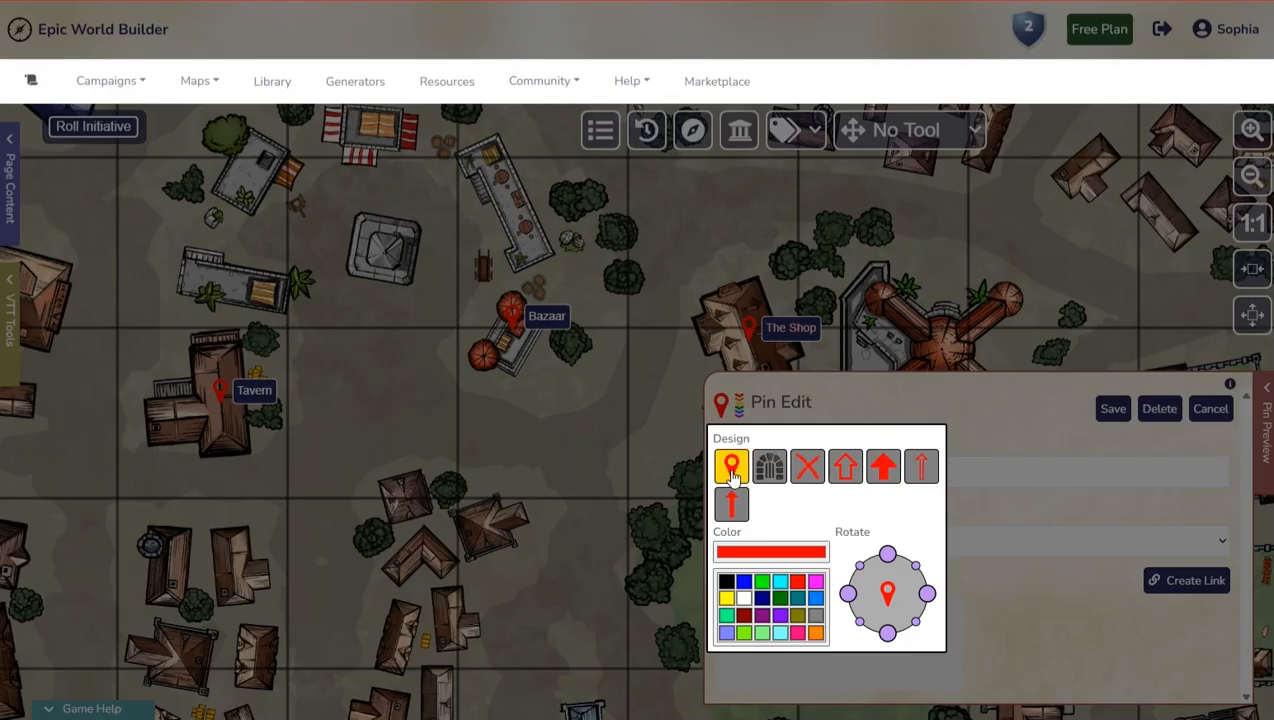
left_click(762, 584)
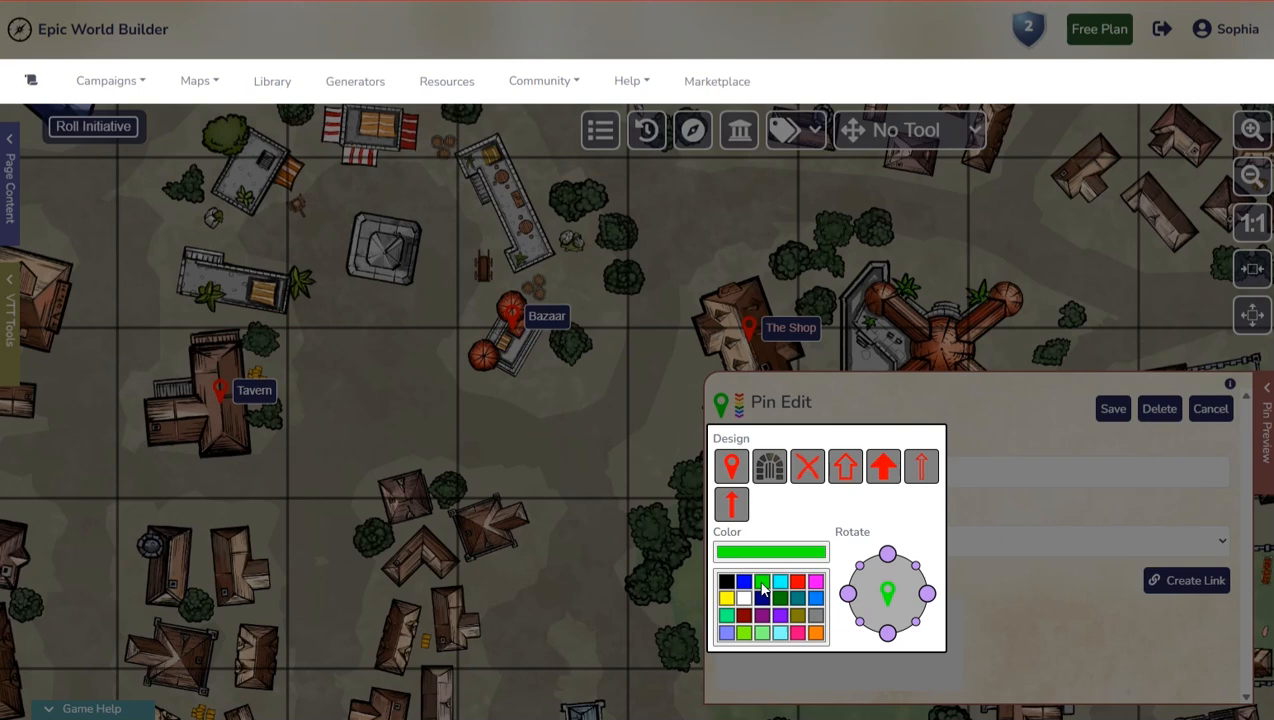
left_click(1027, 548)
left_click(1108, 408)
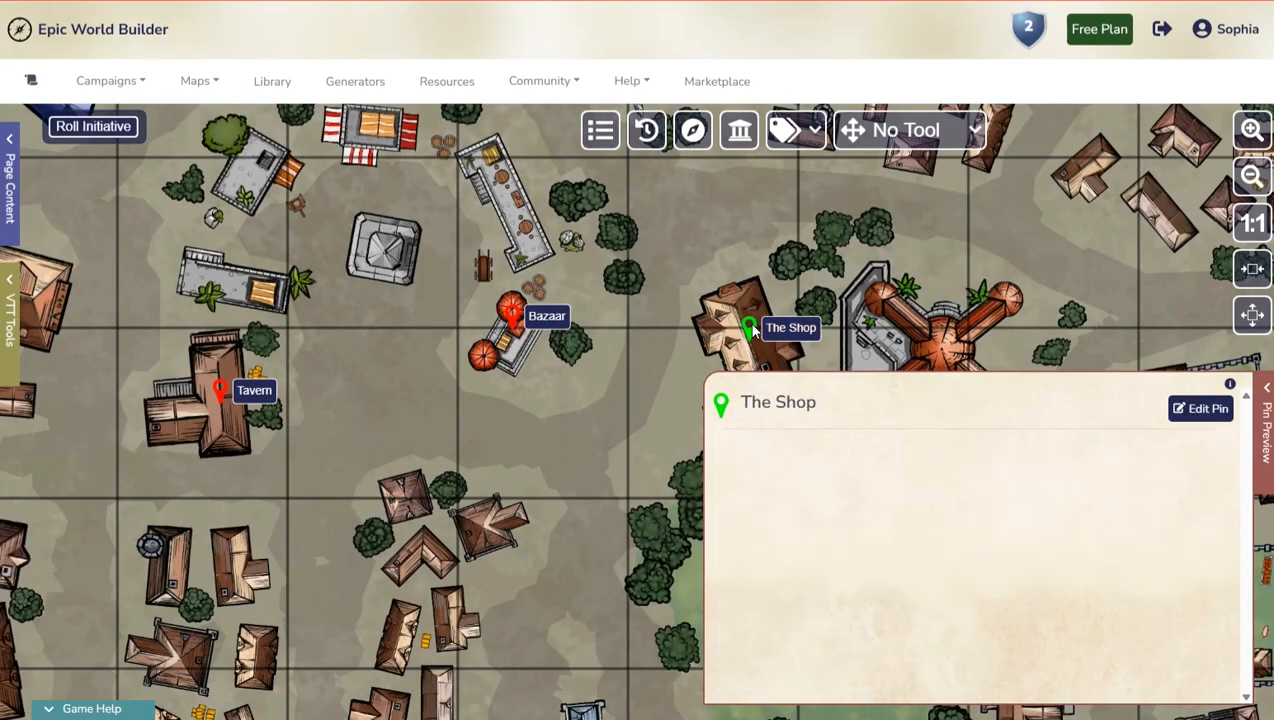
Step: Try several rotations for The Shop pin's marker, leave its head turned toward the east and save the pin
left_click(1207, 408)
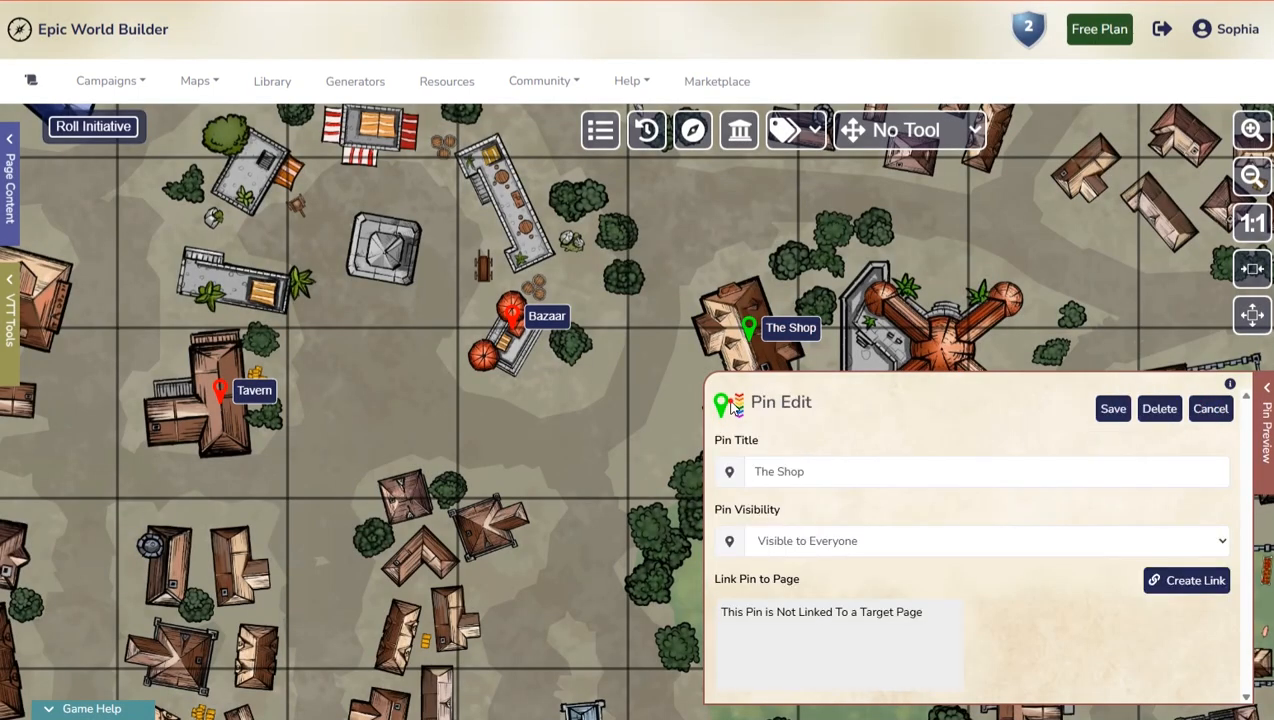
left_click(729, 471)
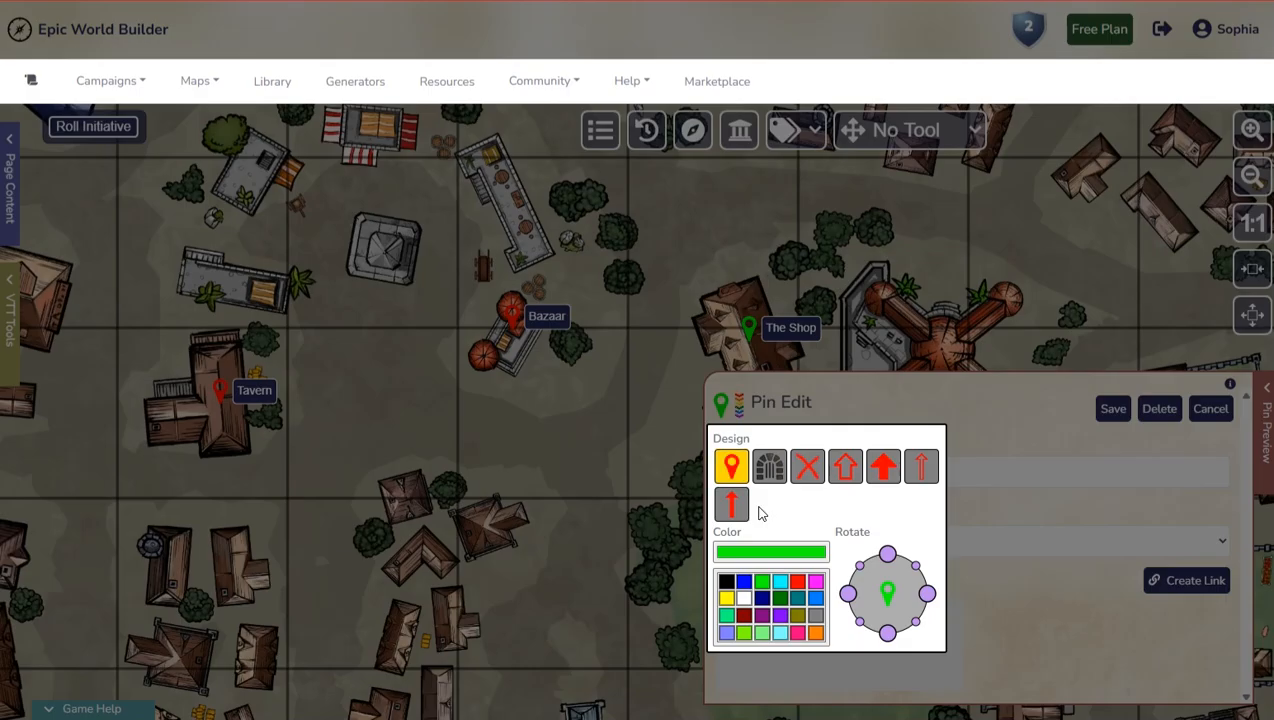
left_click(789, 553)
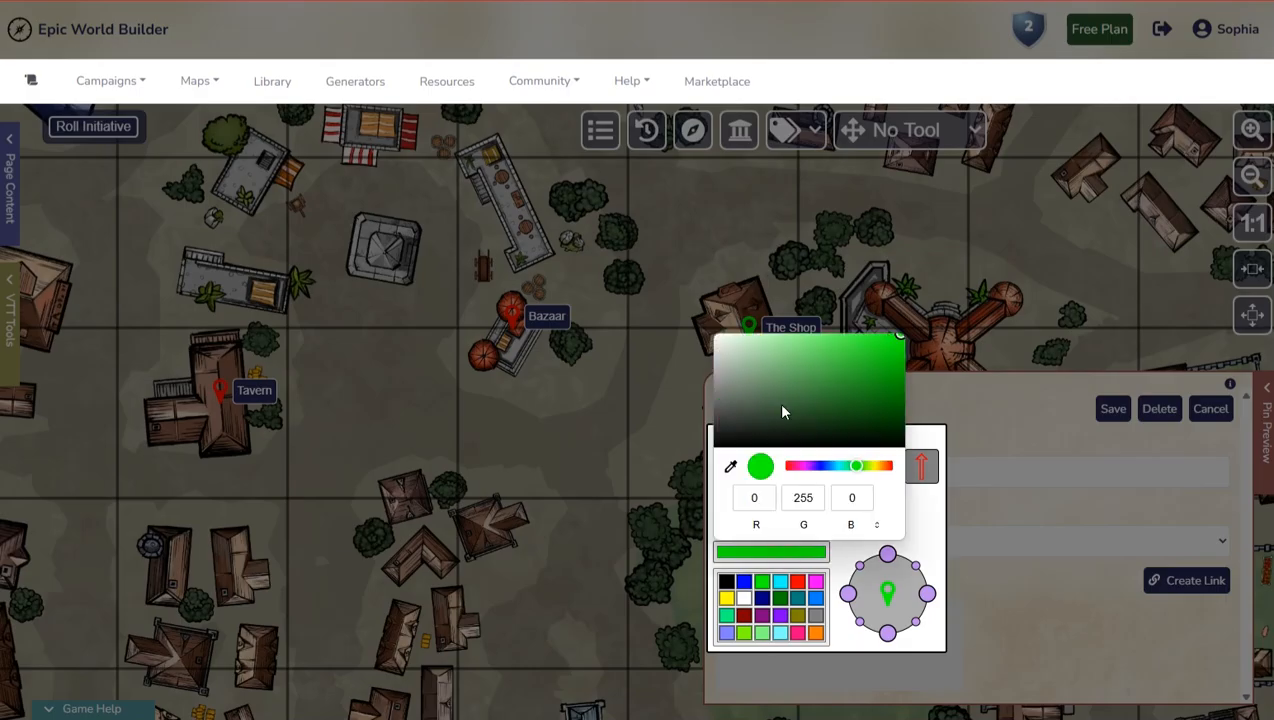
left_click(848, 548)
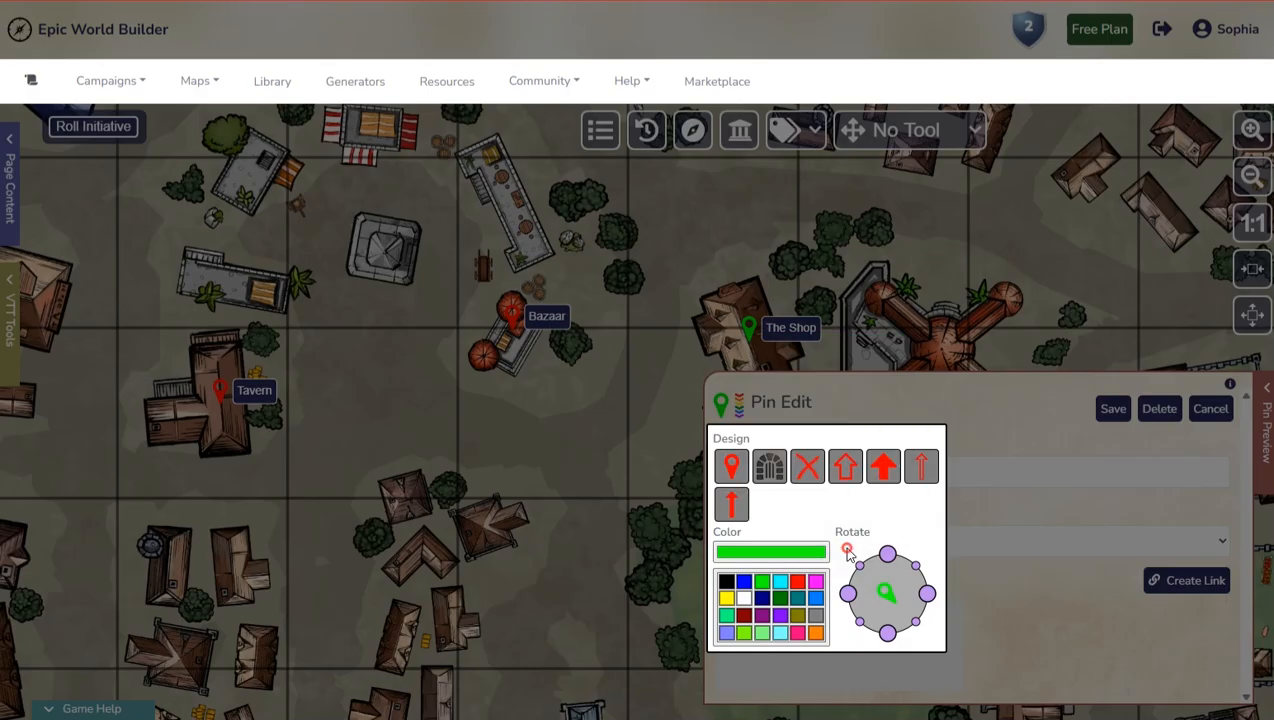
left_click_drag(917, 618, 906, 588)
left_click(889, 555)
left_click(849, 594)
left_click(927, 594)
left_click(915, 565)
left_click(857, 565)
left_click(860, 621)
left_click(916, 621)
left_click(927, 594)
left_click(1094, 436)
left_click(1110, 410)
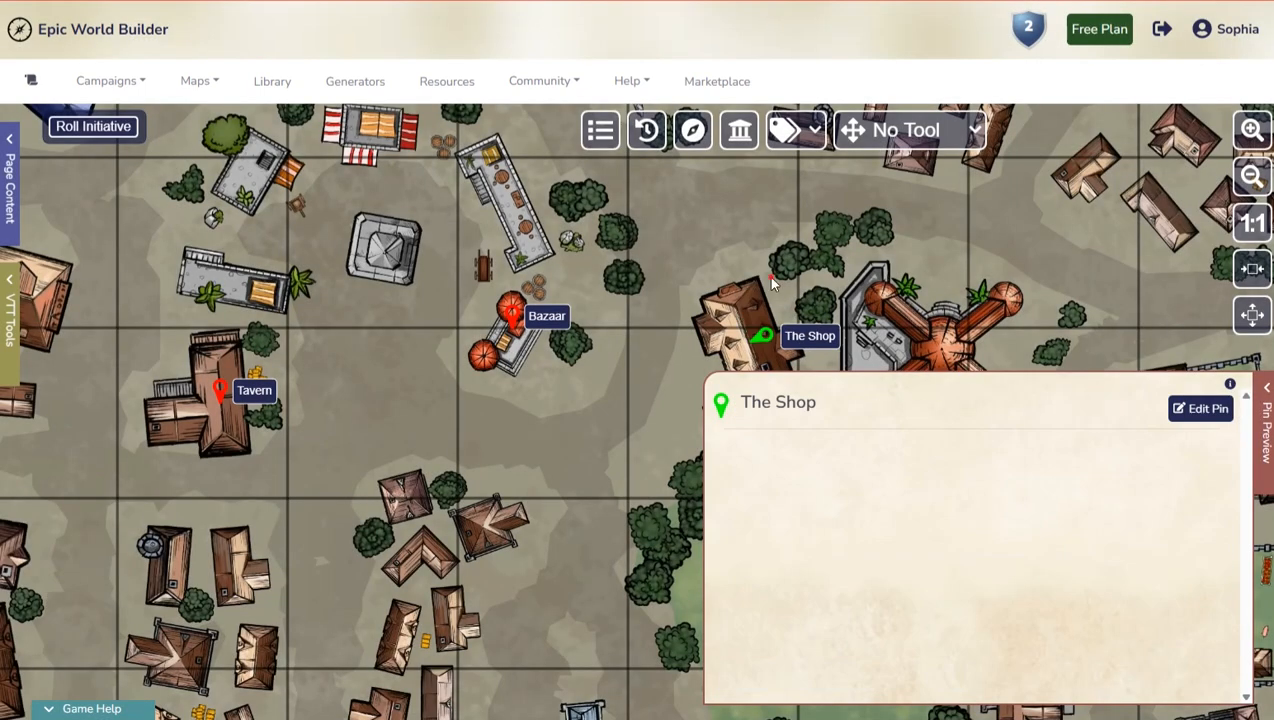
left_click(771, 277)
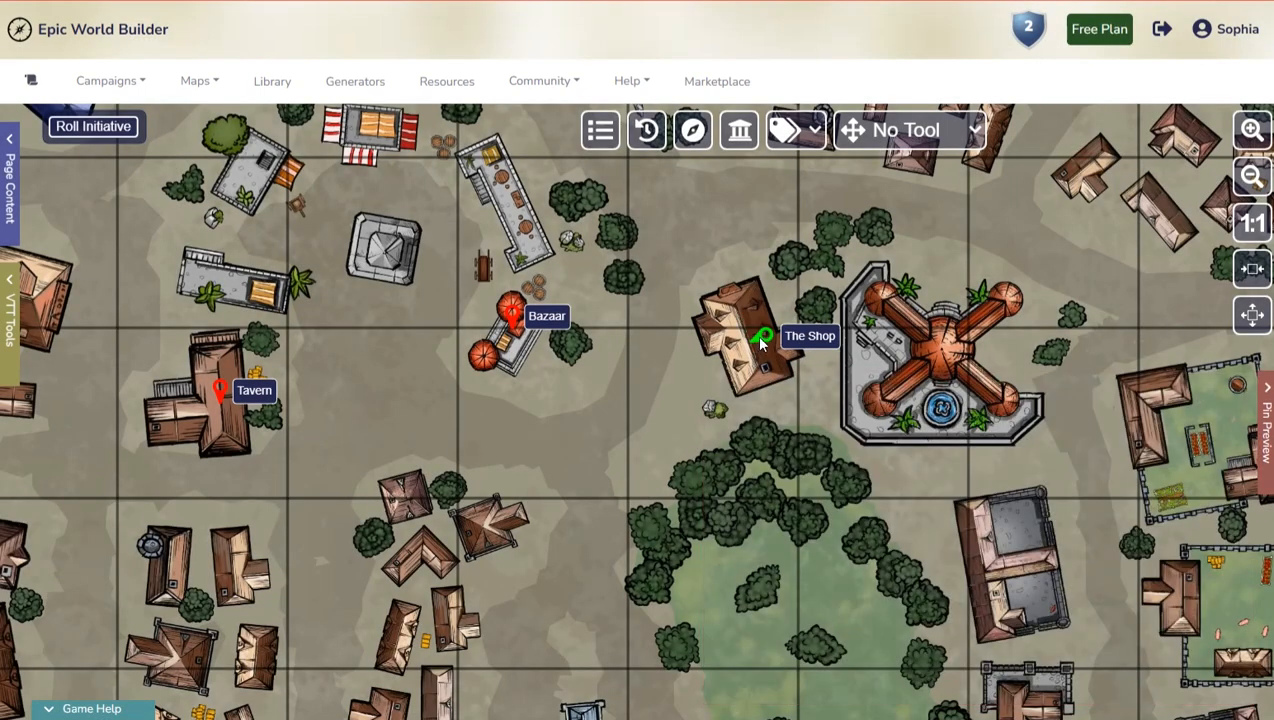
Step: Try the outlined arrow design for The Shop pin, then switch it to the X design and save
left_click(762, 340)
left_click(1200, 410)
left_click(721, 403)
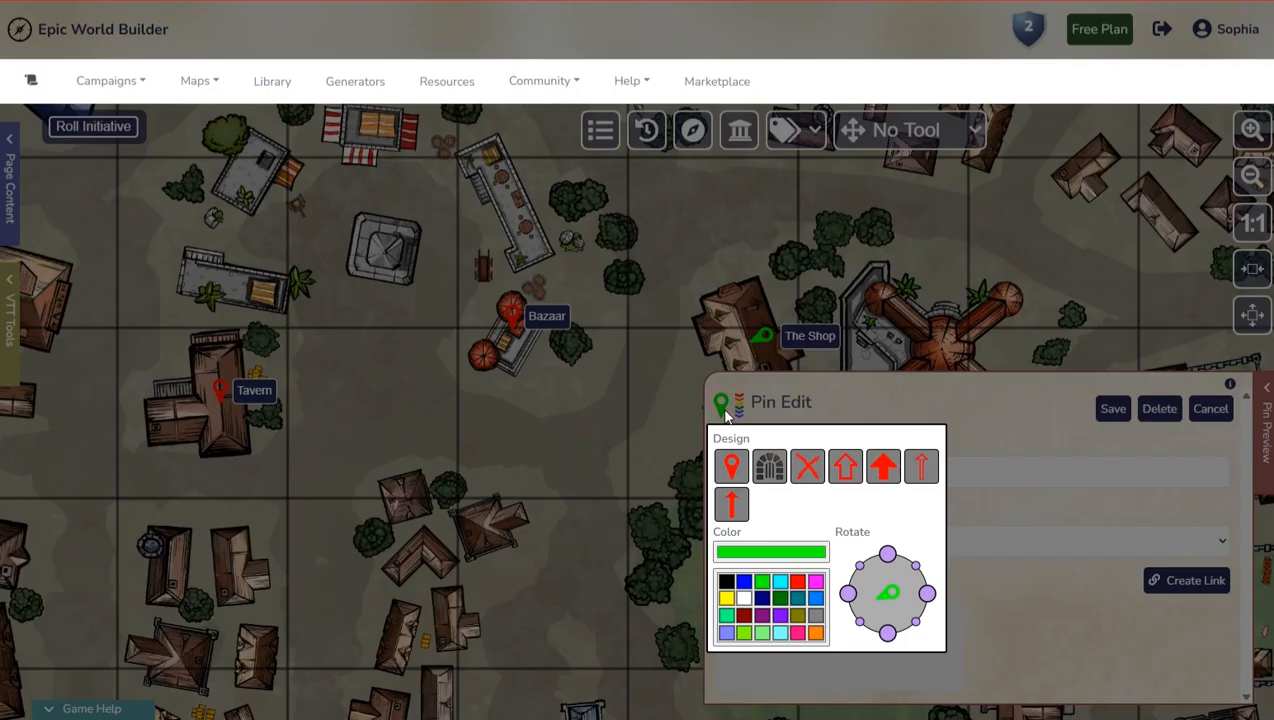
left_click(845, 470)
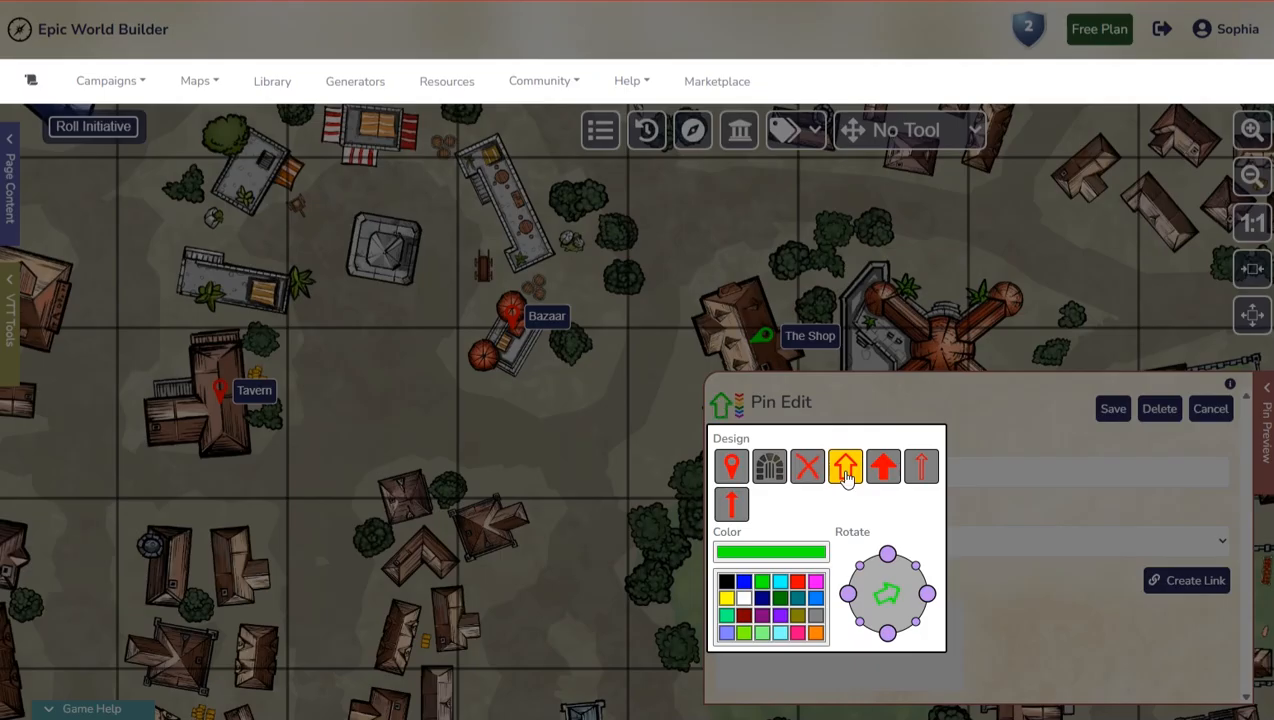
left_click(810, 470)
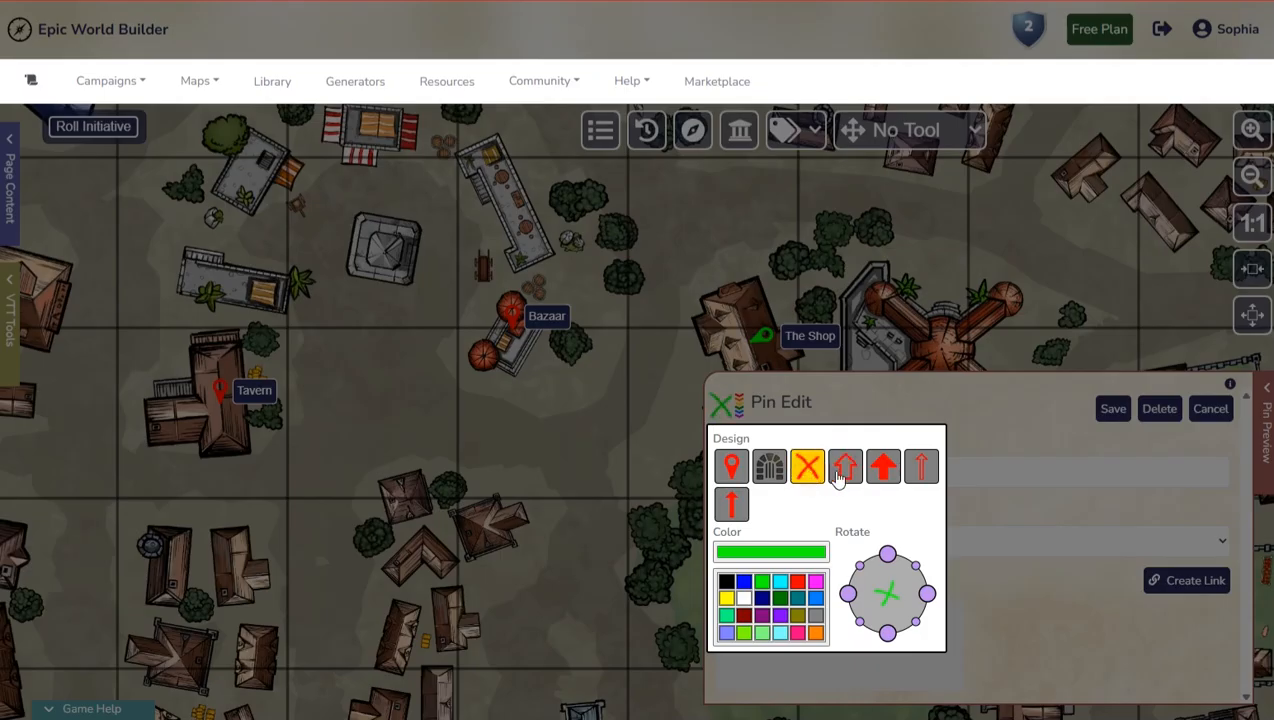
left_click(1110, 412)
left_click(1110, 412)
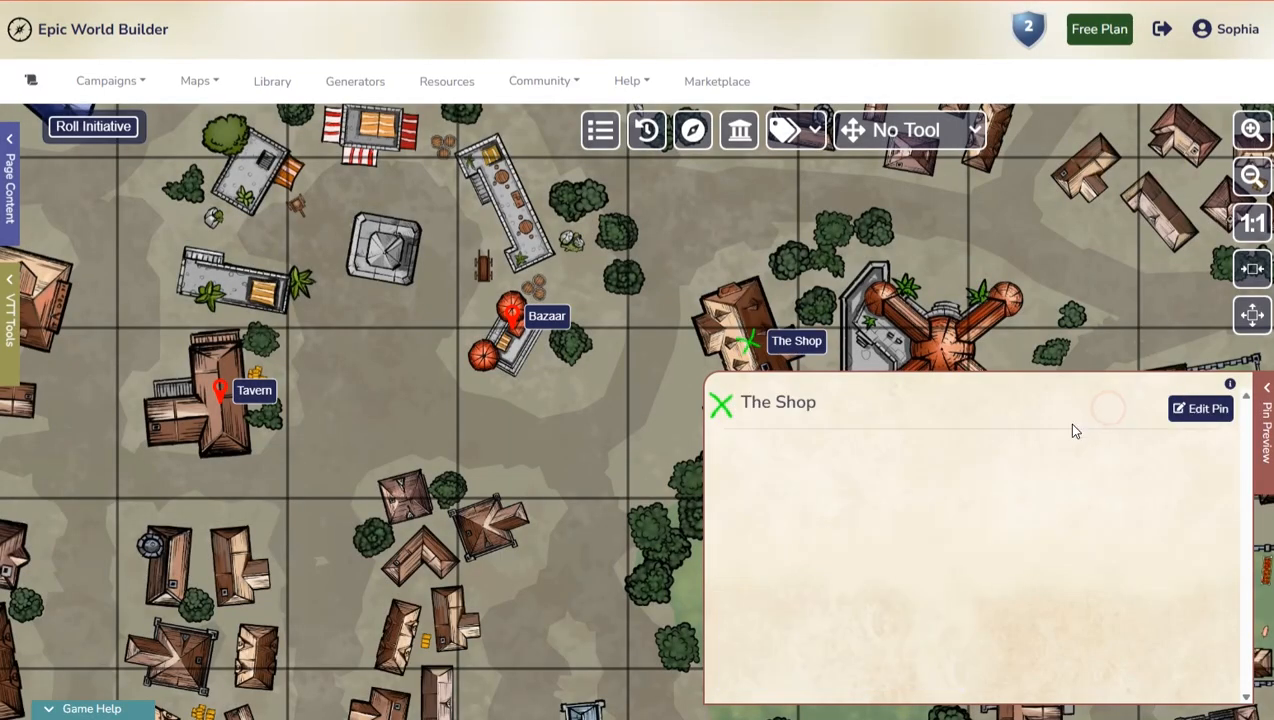
Step: Change The Shop pin back to the standard map-pin design in red and save it
left_click(775, 346)
left_click(1195, 410)
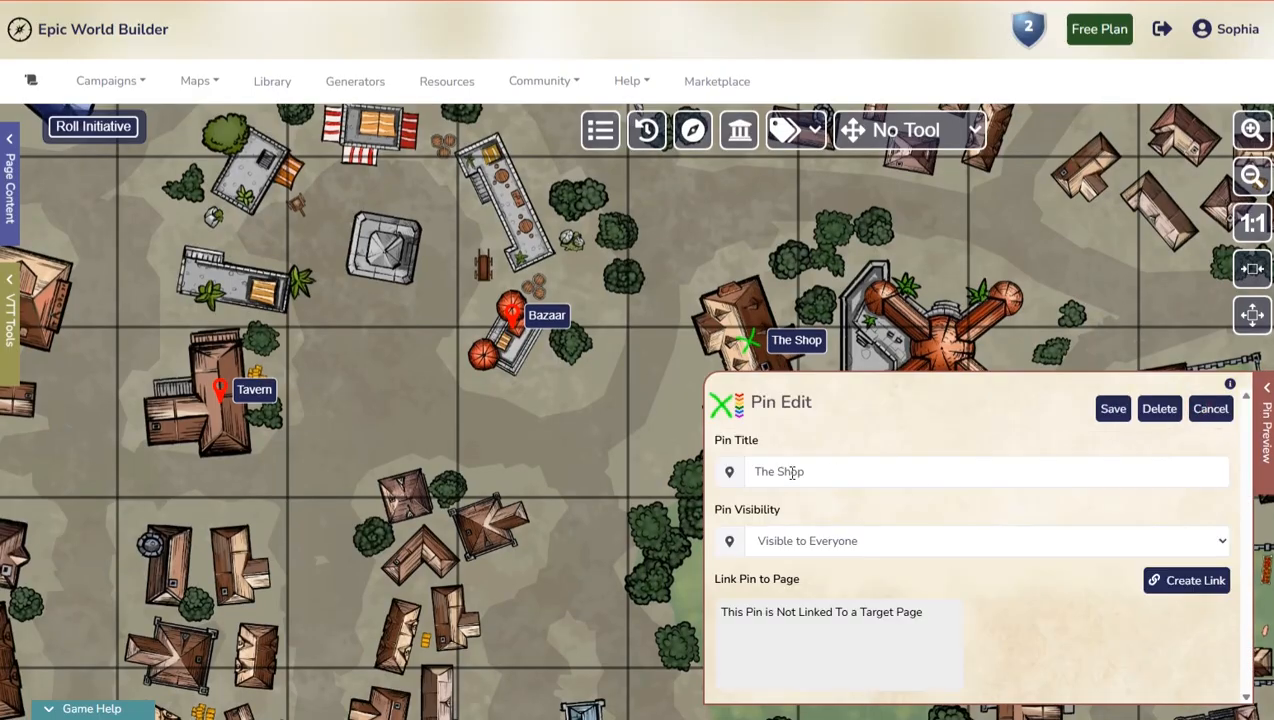
left_click(730, 408)
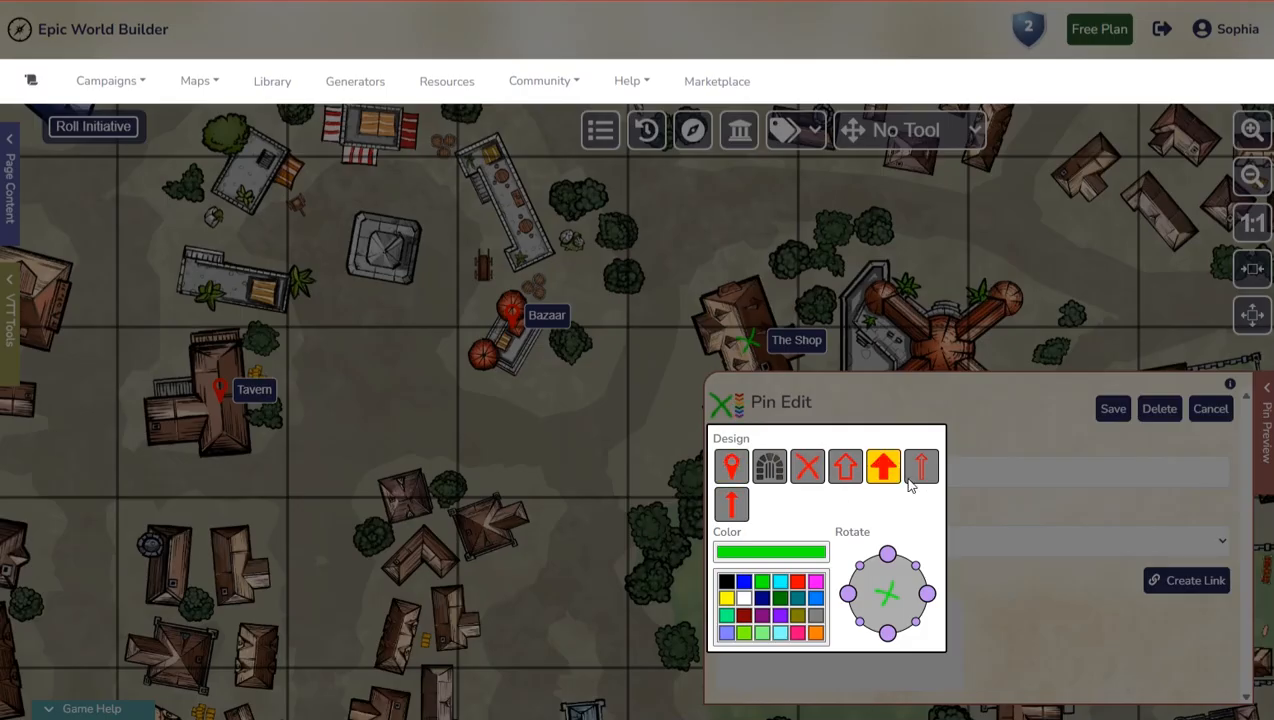
left_click(731, 466)
left_click(797, 582)
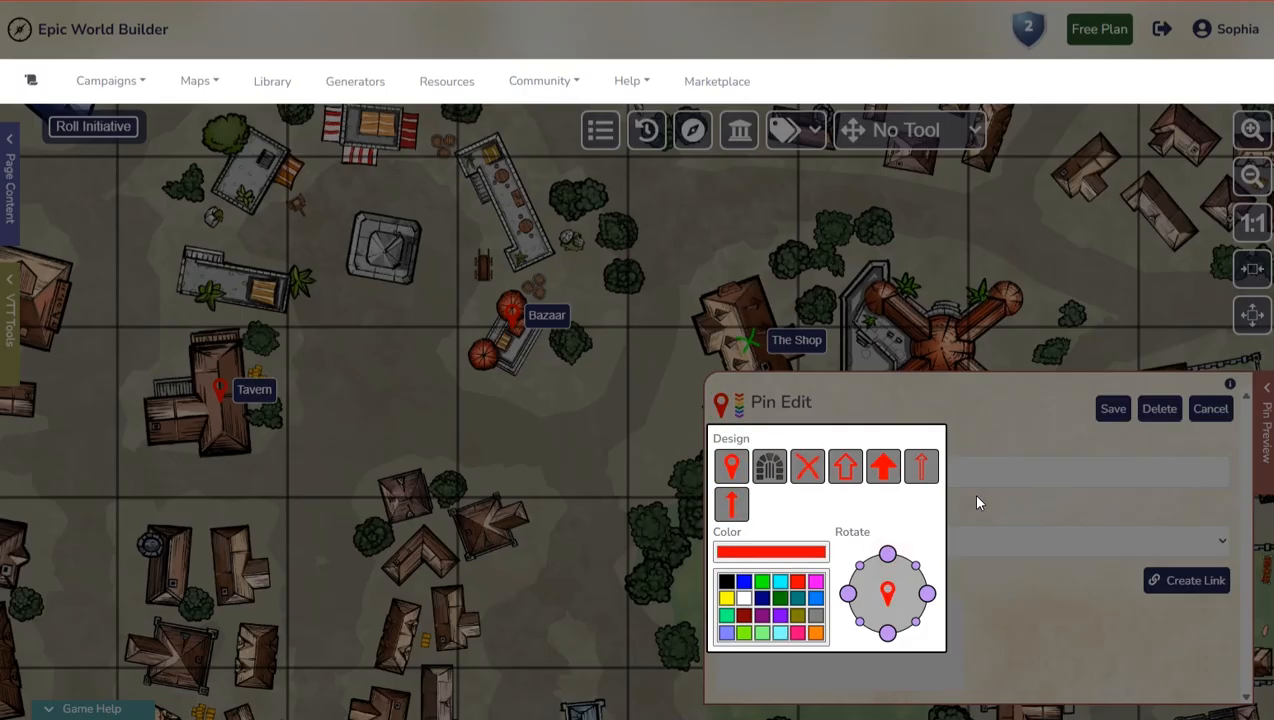
left_click(1110, 409)
left_click(1110, 409)
Step: Move The Shop pin east onto the cross-shaped building with the fountain, then switch back to No Tool
left_click(910, 130)
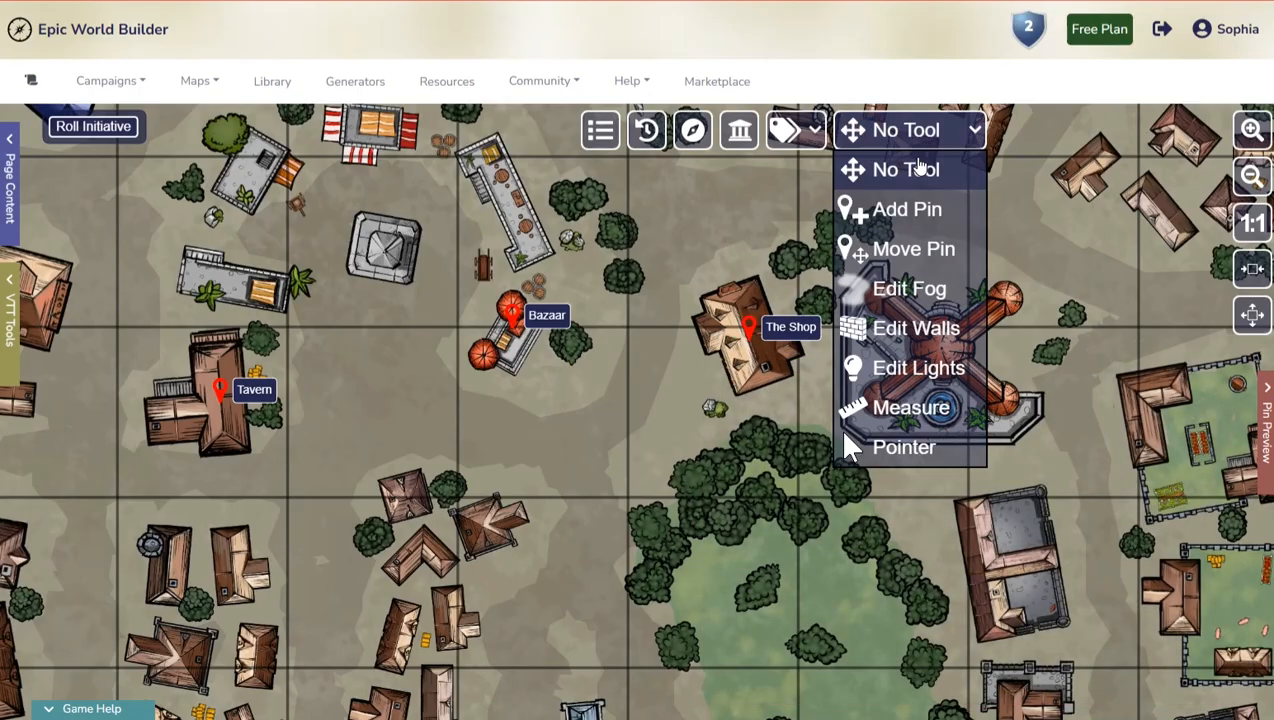
left_click(896, 252)
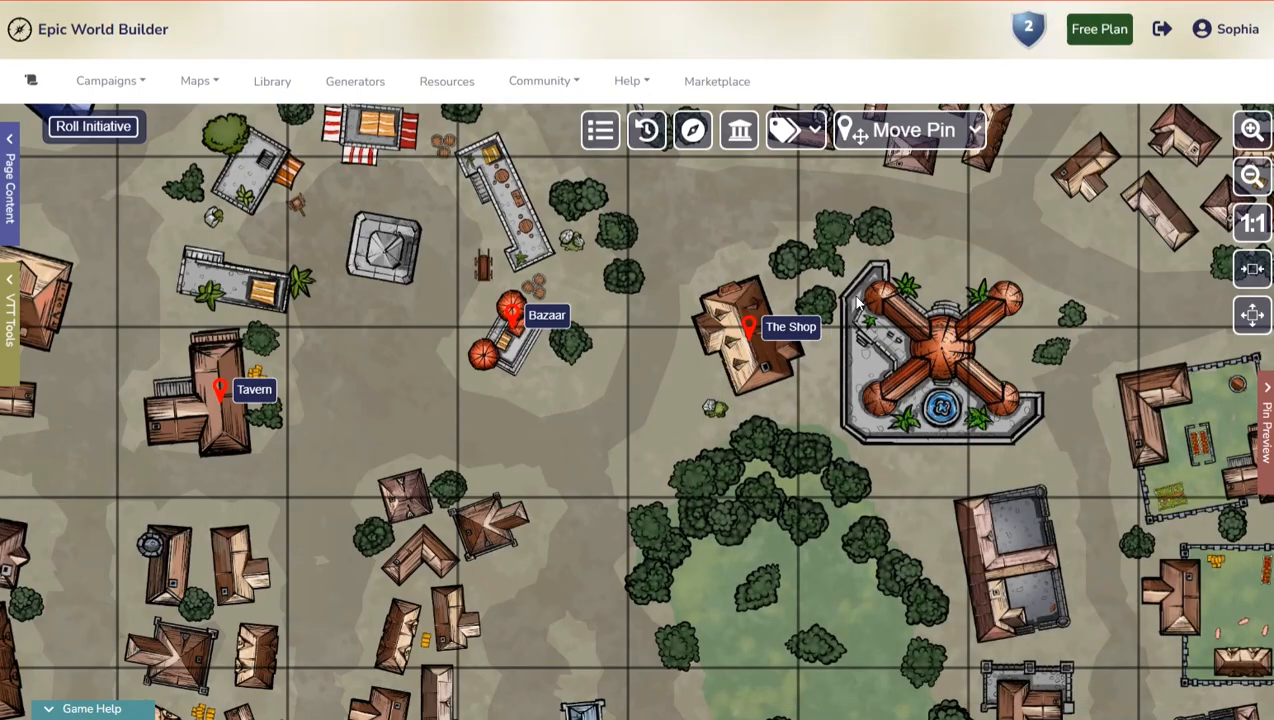
left_click_drag(748, 327, 942, 332)
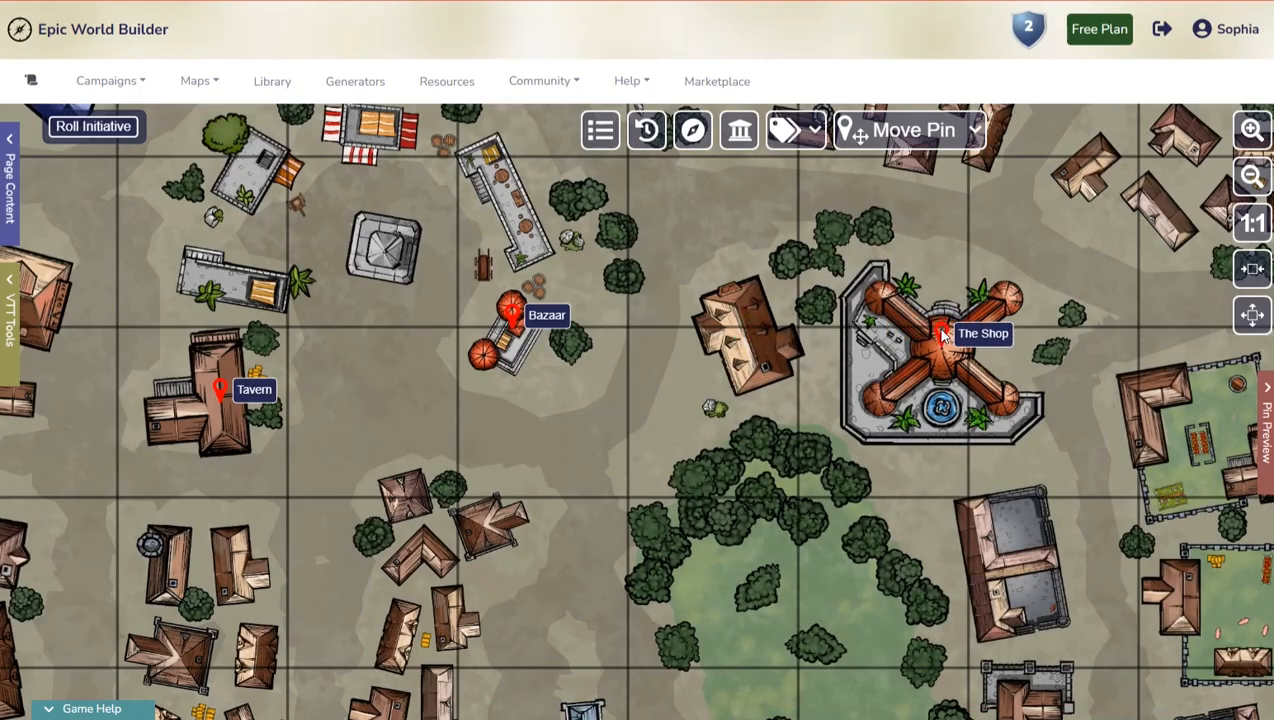
left_click(910, 130)
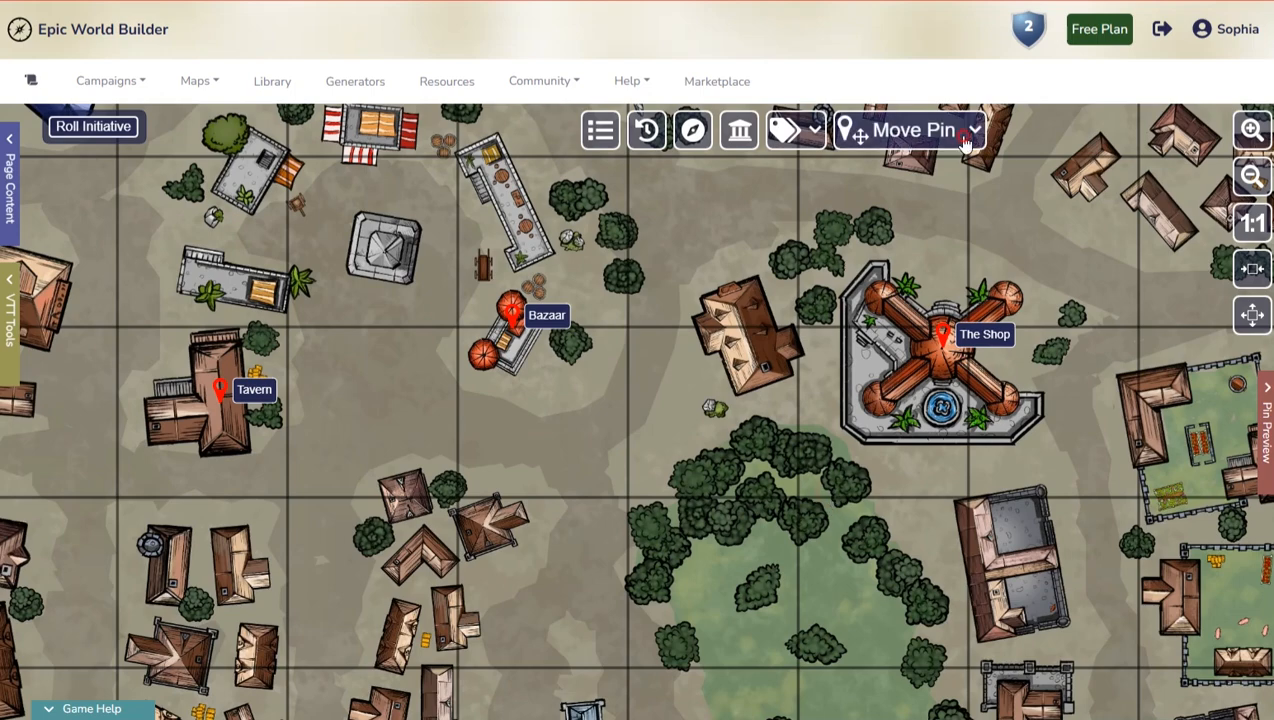
left_click(900, 167)
scroll(1046, 295, "down", 5)
left_click_drag(1064, 354, 737, 422)
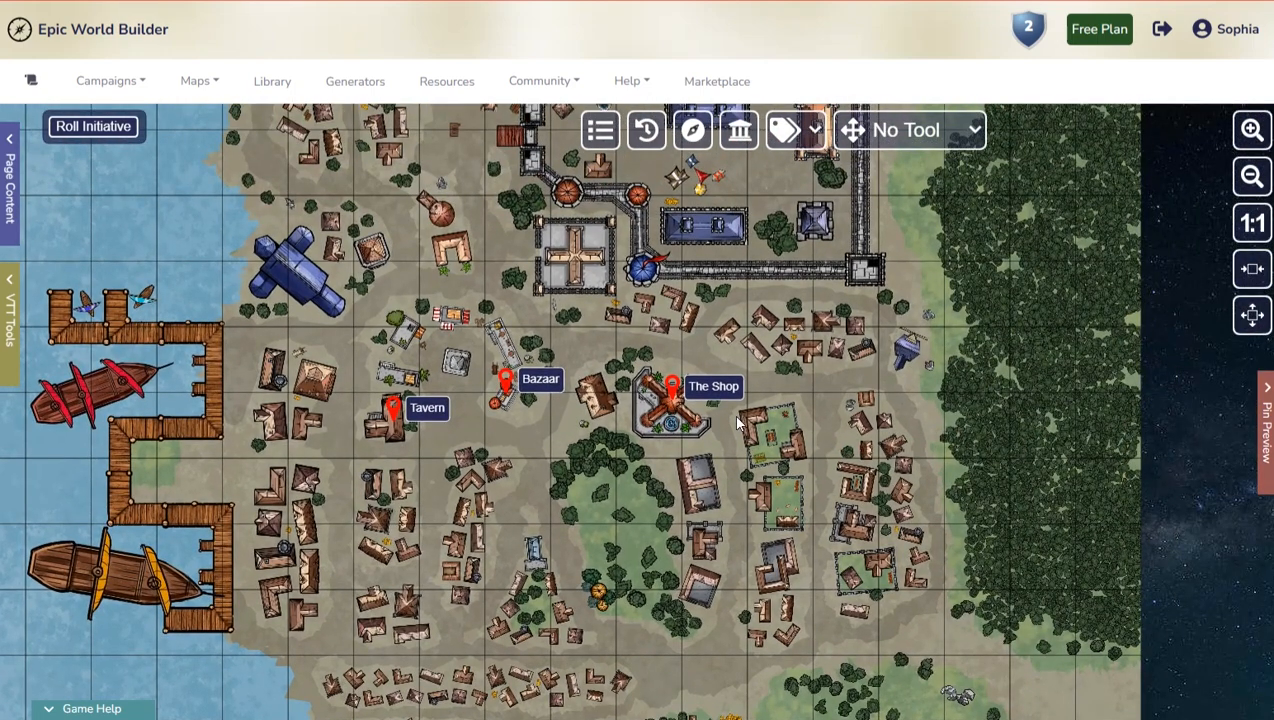
Step: Visit the campaign's Gromrok page, then return to the Ravenmore city map through the Ravenmore pin on the world map
left_click(697, 128)
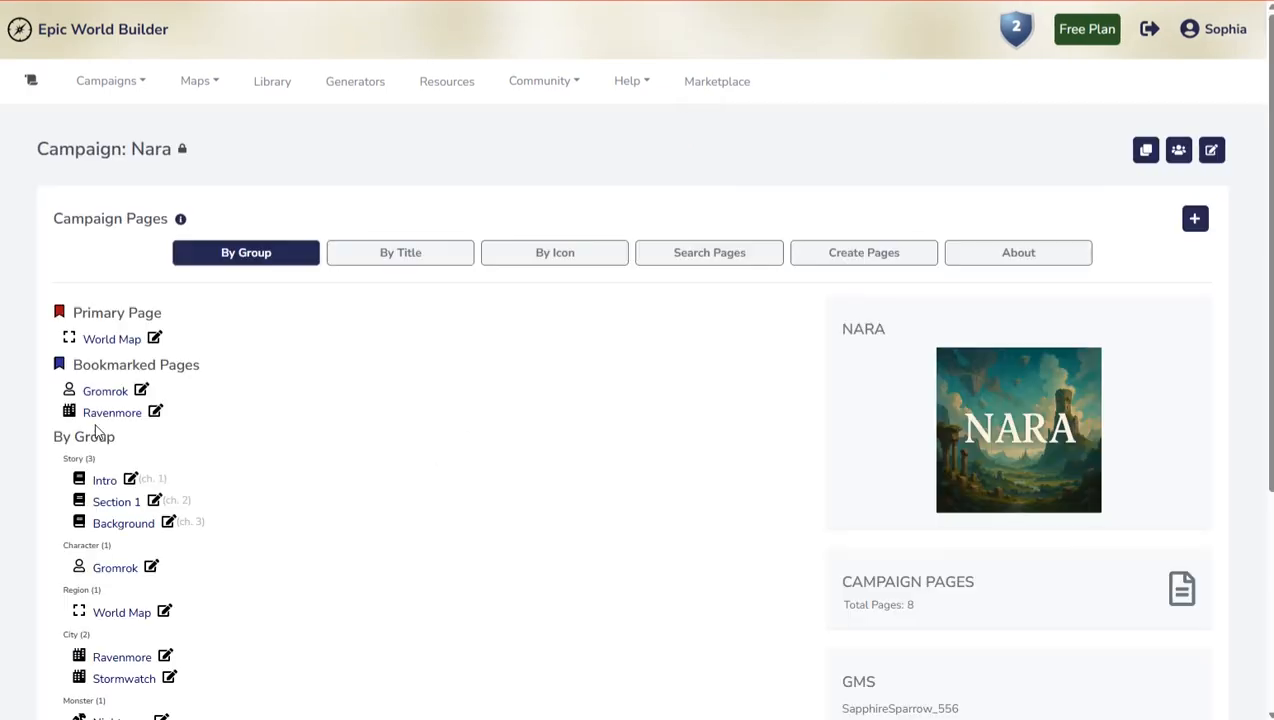
left_click(112, 391)
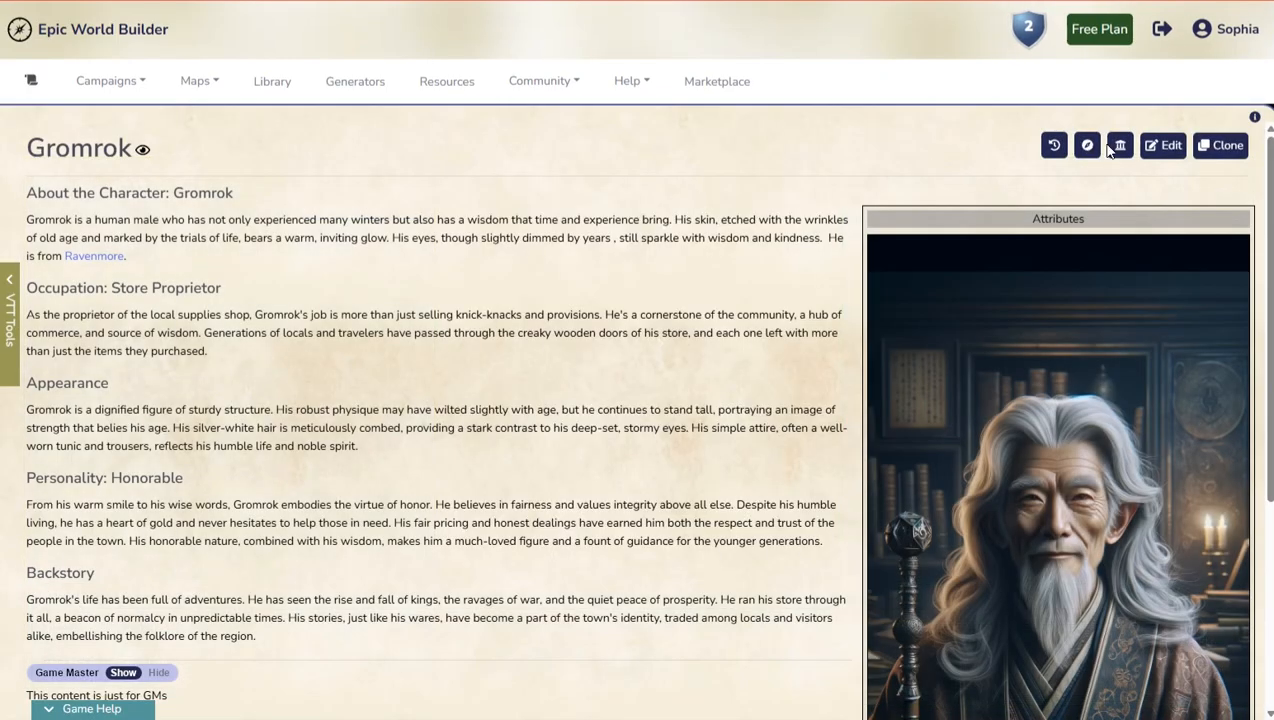
left_click(1119, 146)
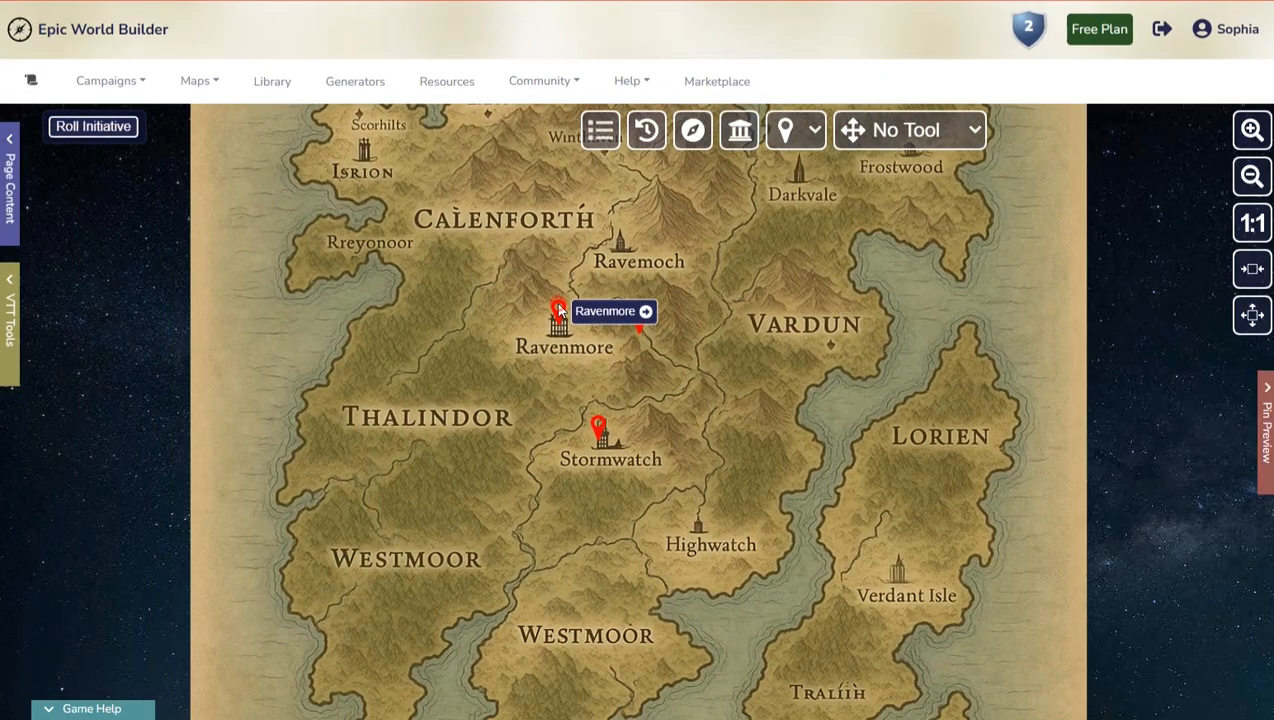
left_click(559, 311)
left_click(644, 310)
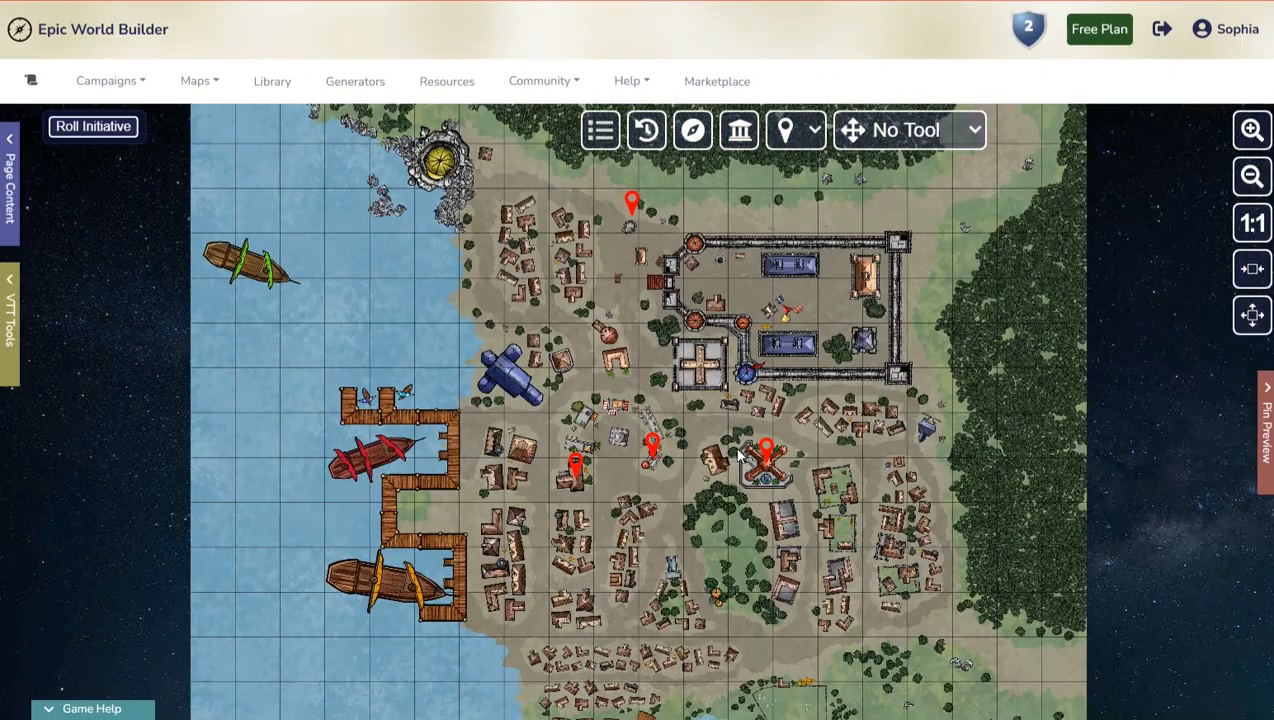
Step: Look over the Ravenmore city map and its list of map tools, then return to the campaign's world map
scroll(781, 461, "up", 3)
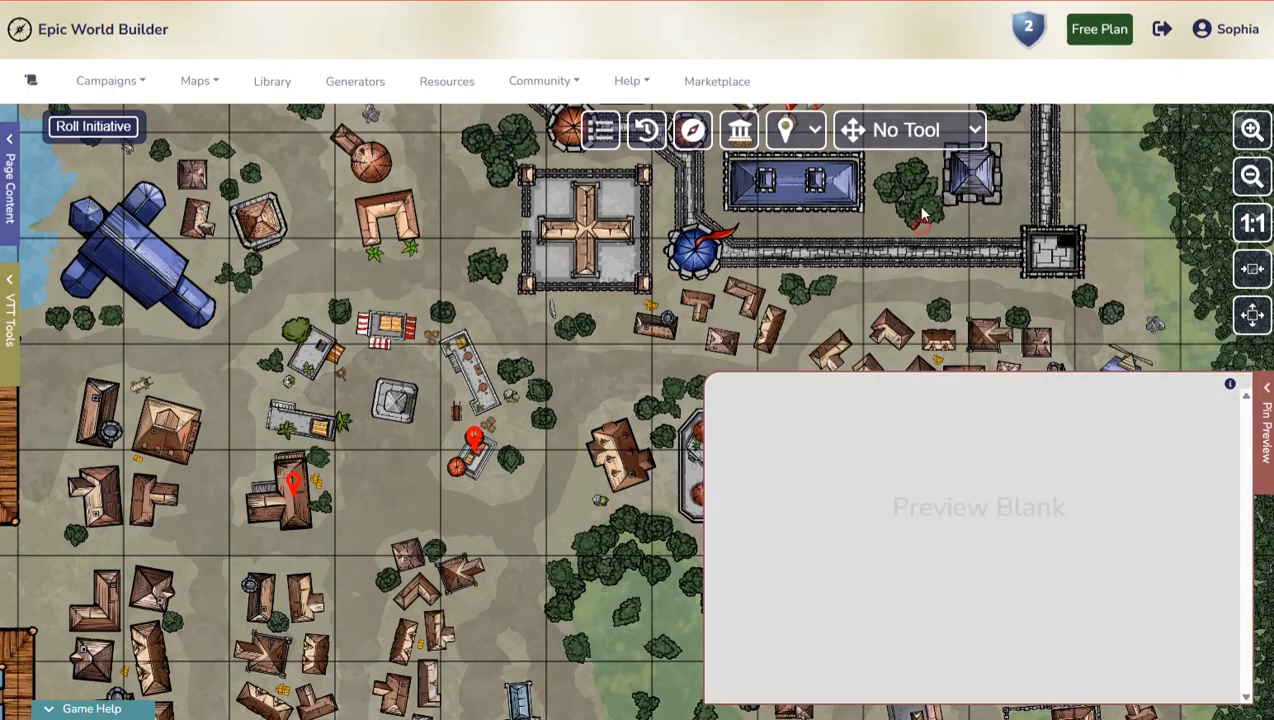
left_click(944, 134)
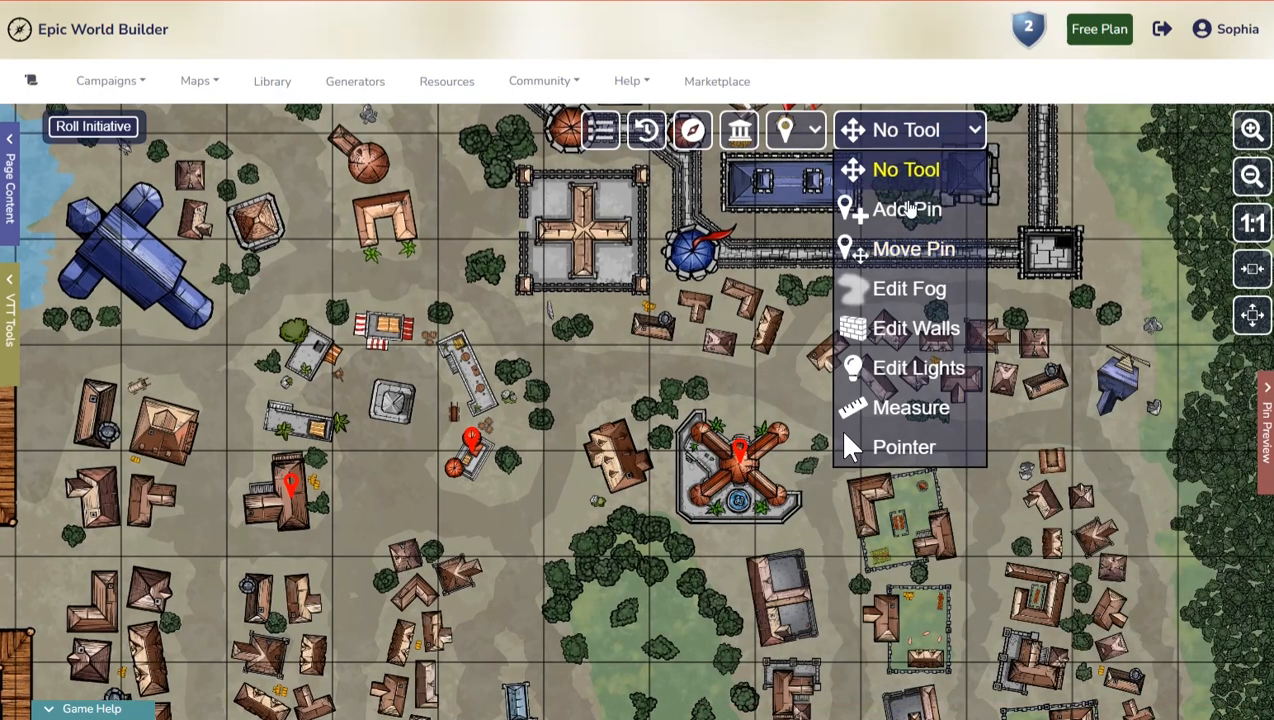
left_click(1040, 378)
left_click_drag(900, 465, 986, 348)
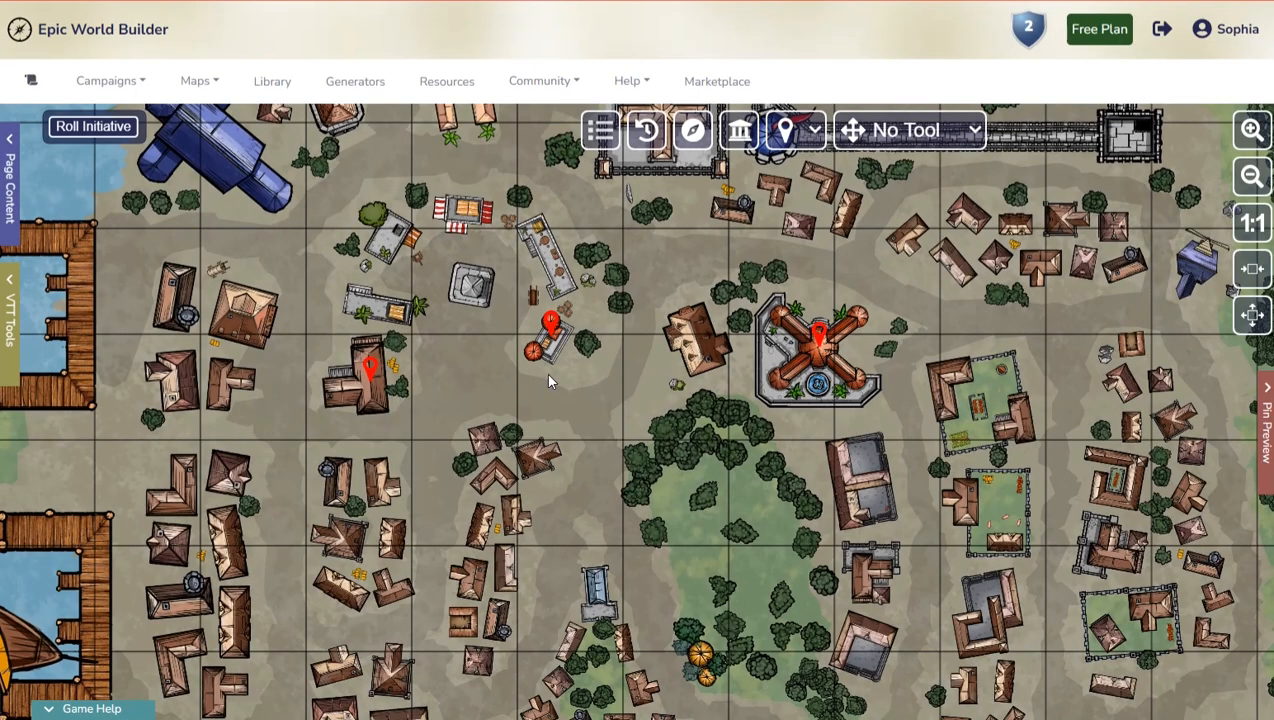
left_click(740, 130)
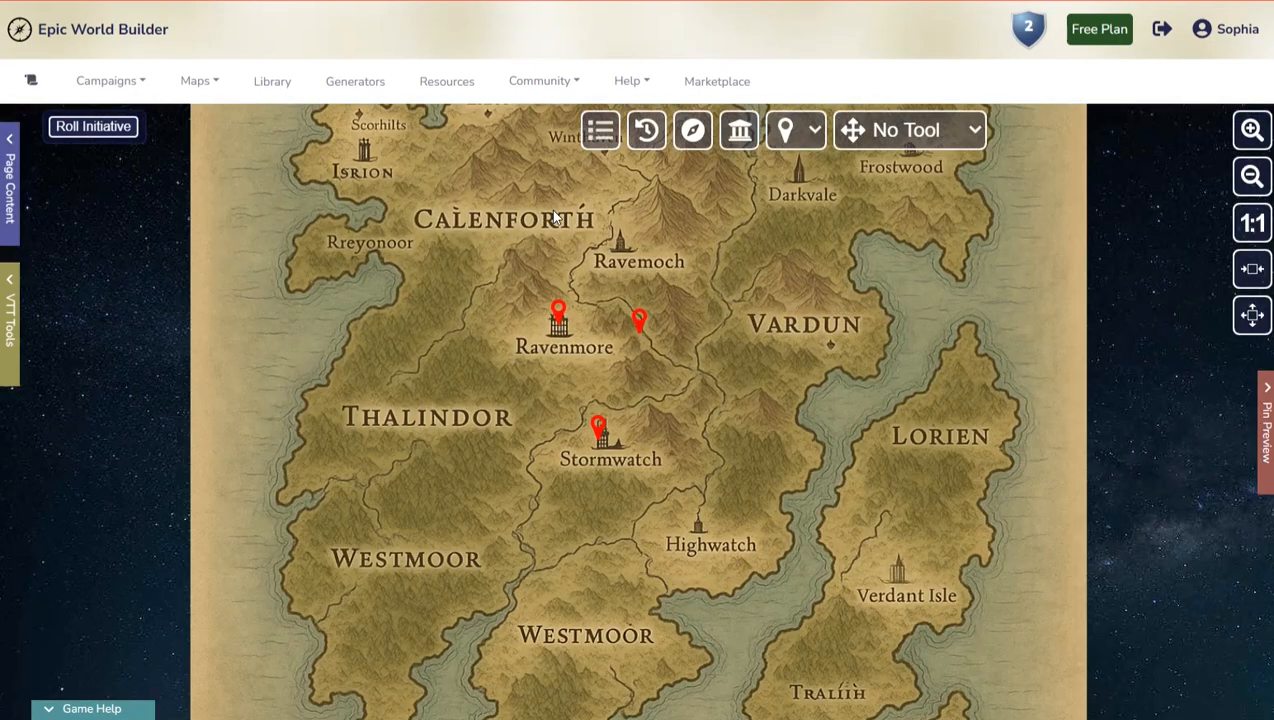
mouse_move(599, 430)
left_click(686, 427)
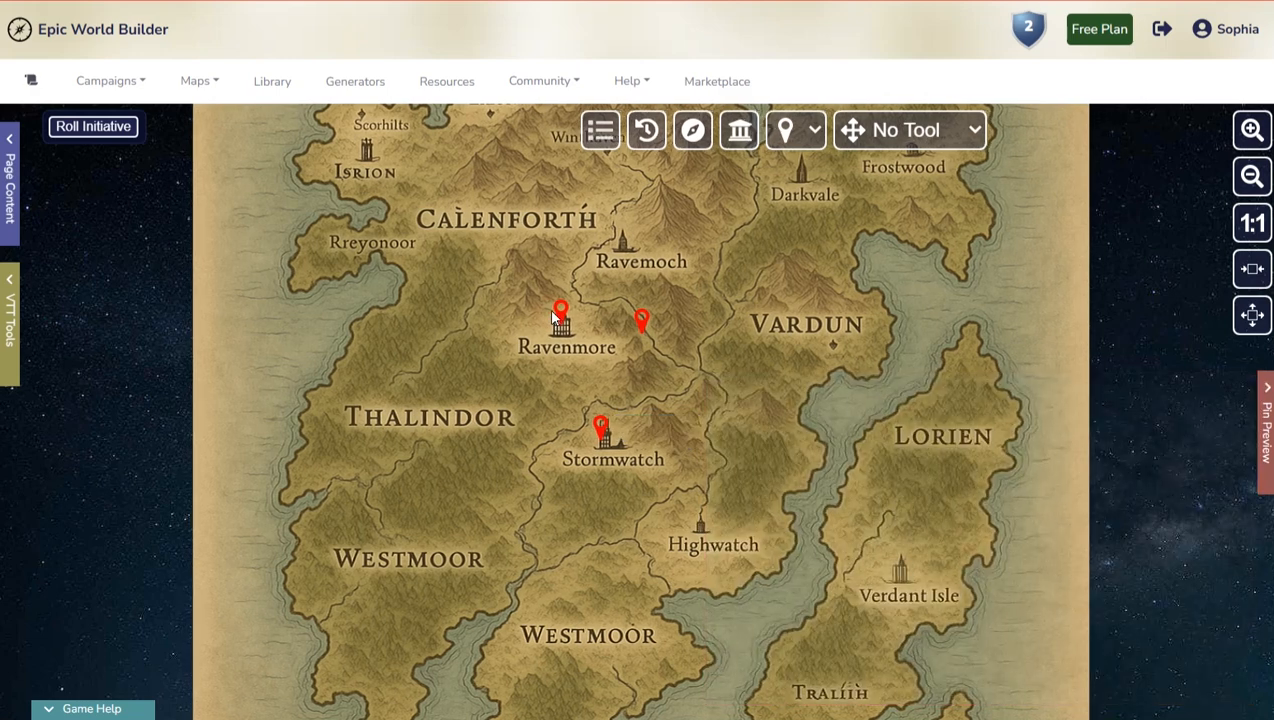
mouse_move(558, 312)
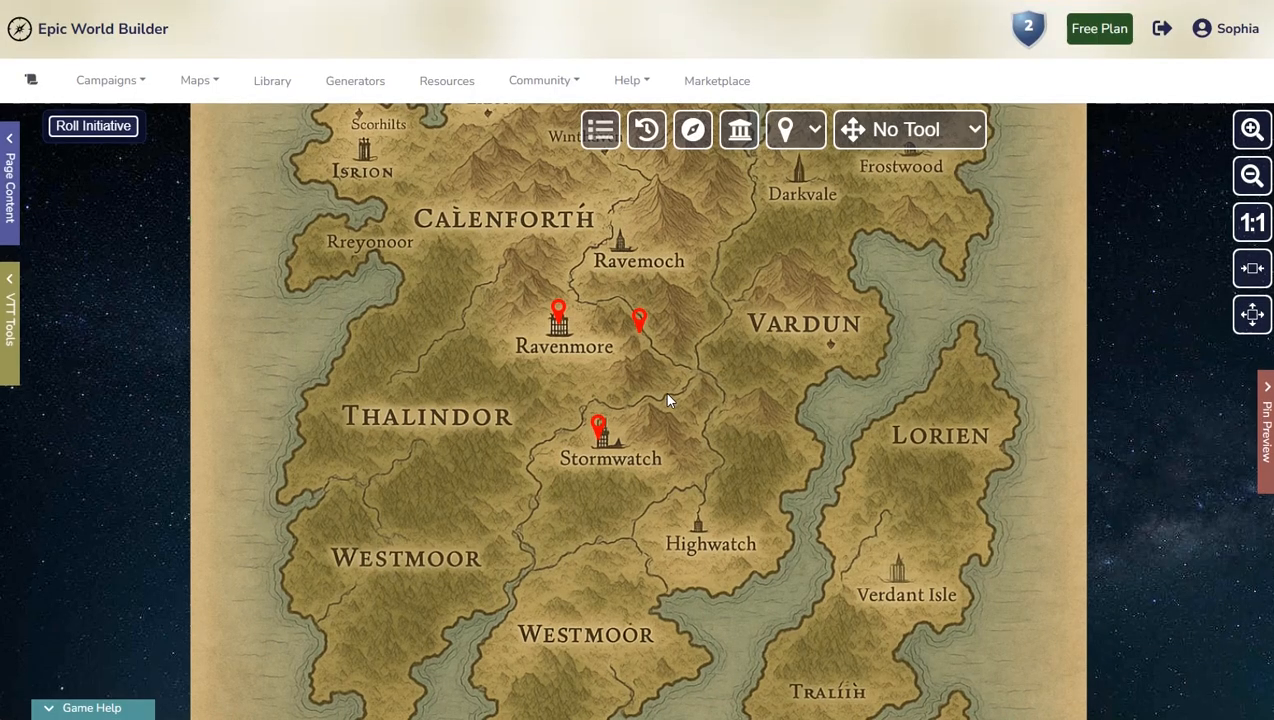
Step: Review the Nara campaign's Special Pages settings, then view the campaign's About information
left_click(693, 129)
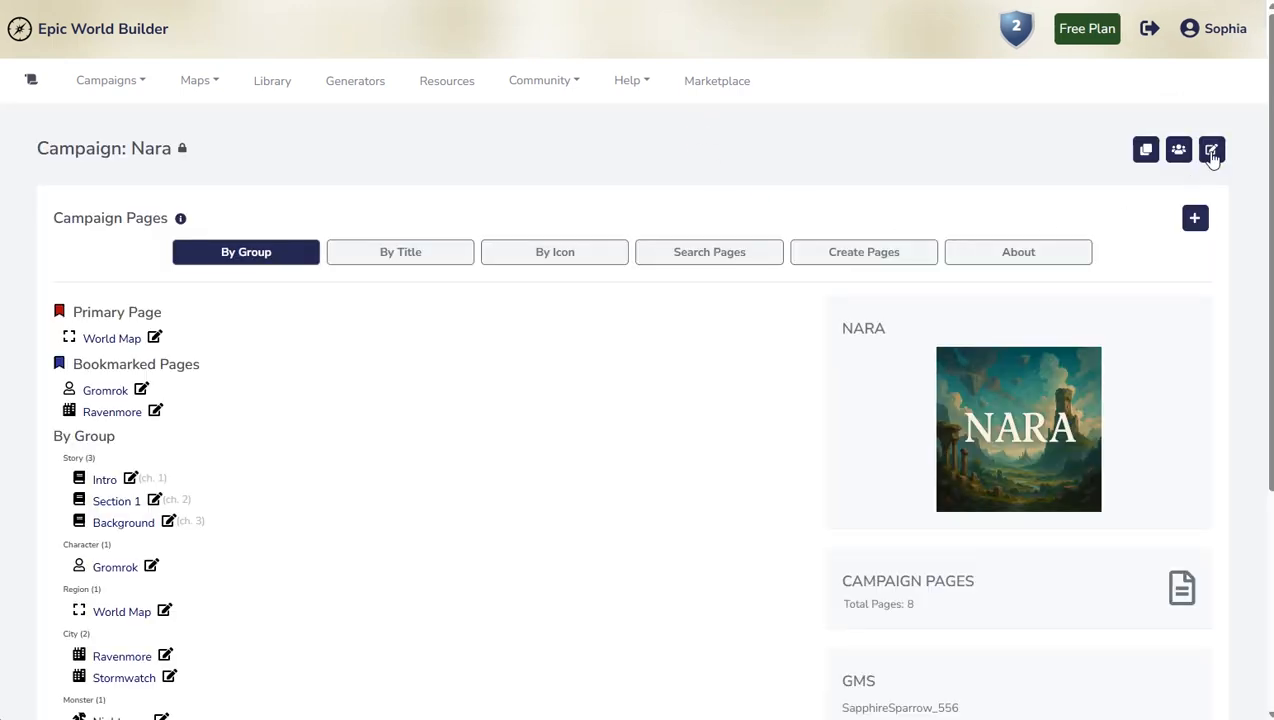
left_click(1211, 150)
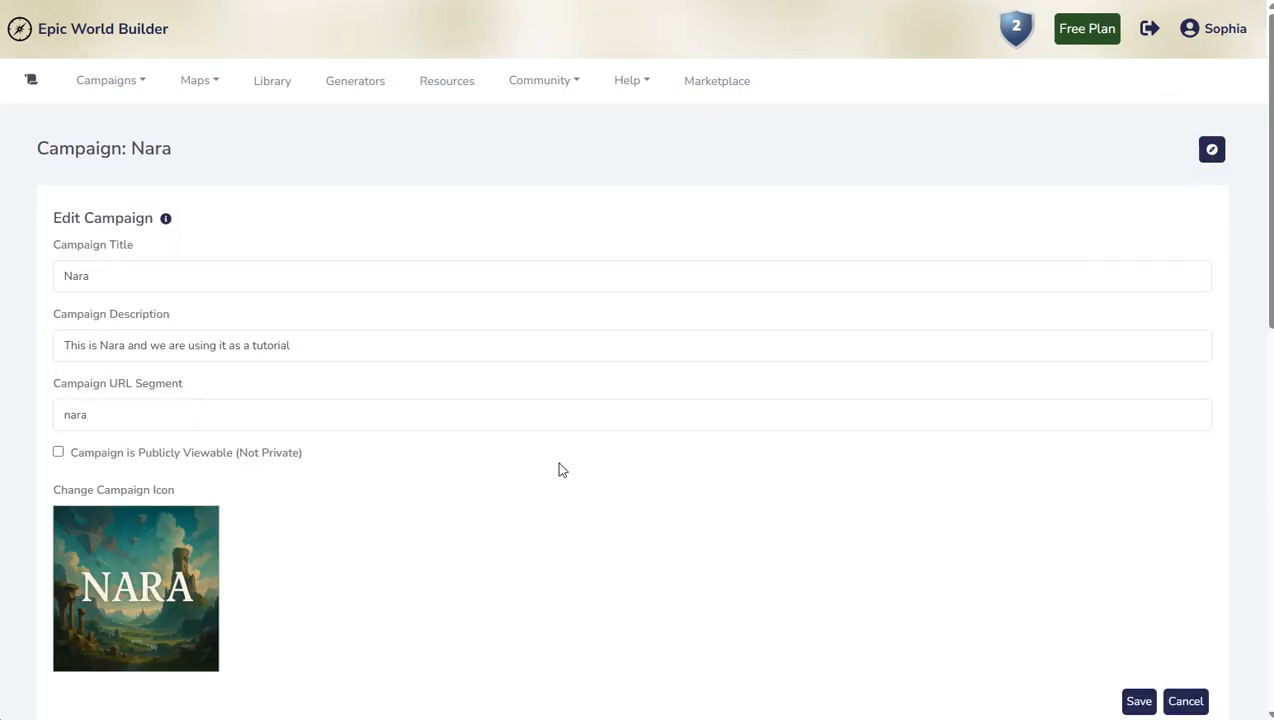
scroll(561, 470, "down", 5)
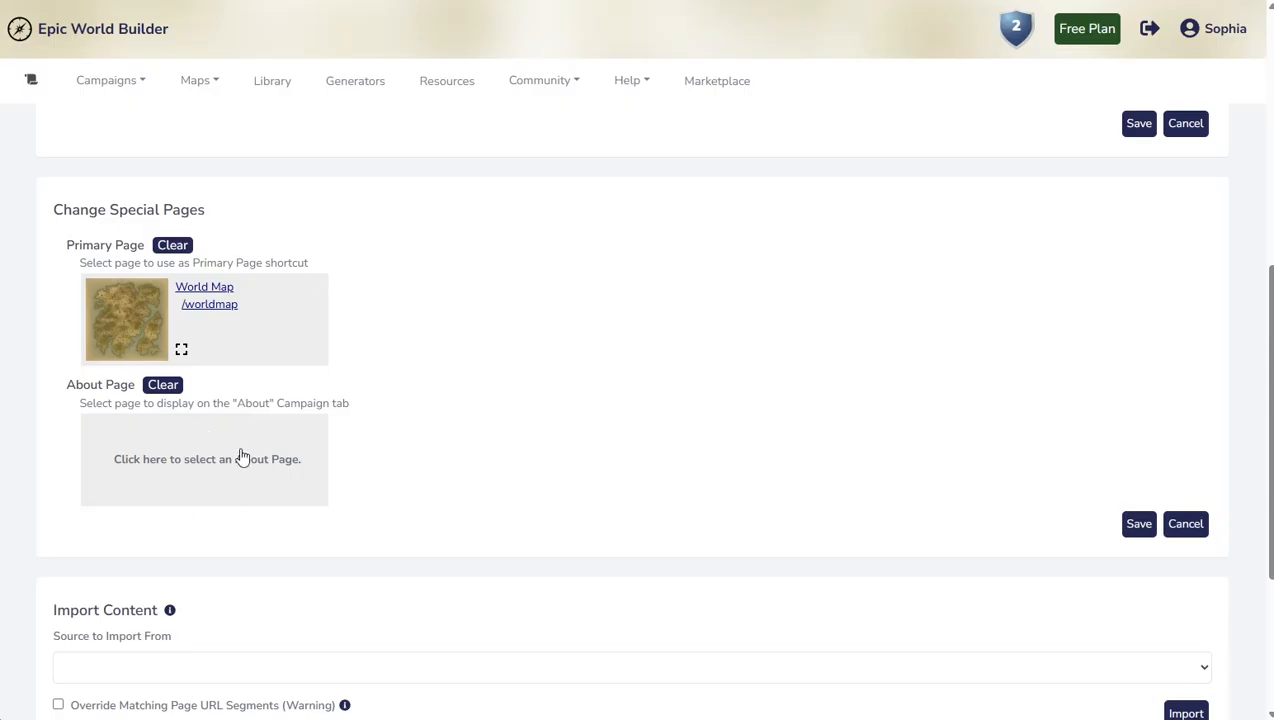
scroll(984, 276, "up", 5)
left_click(1211, 150)
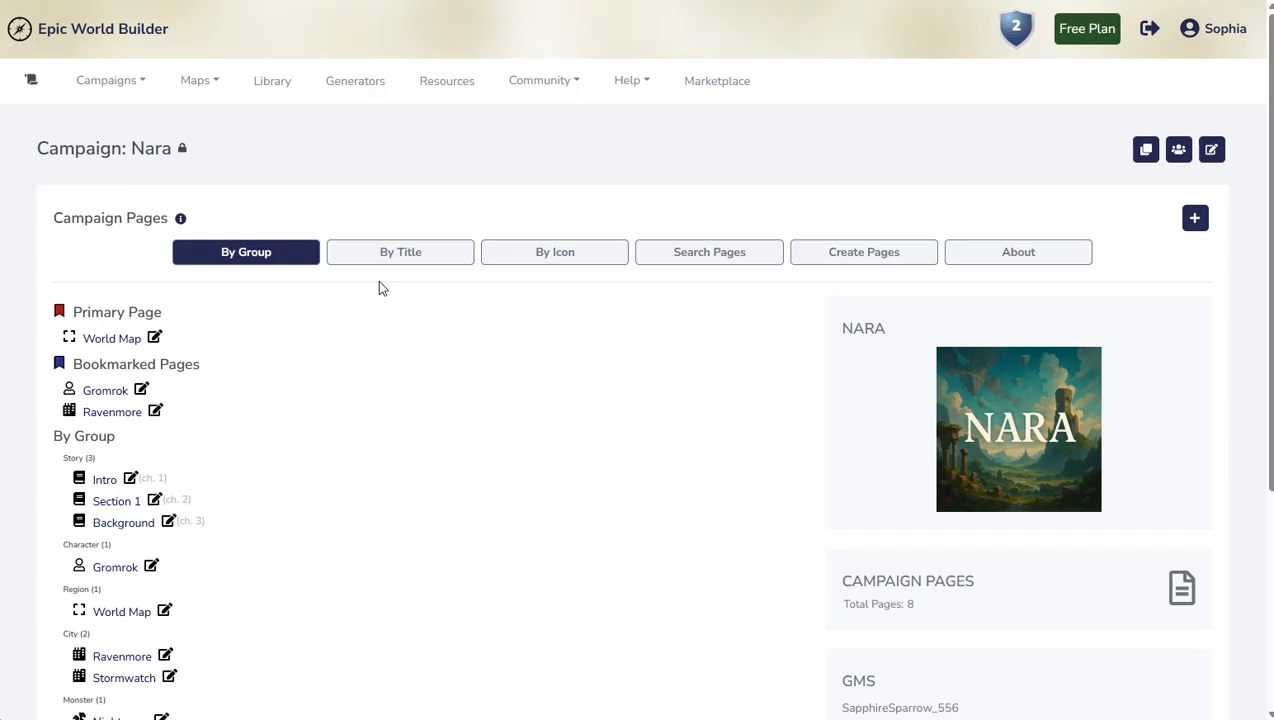
left_click(1054, 254)
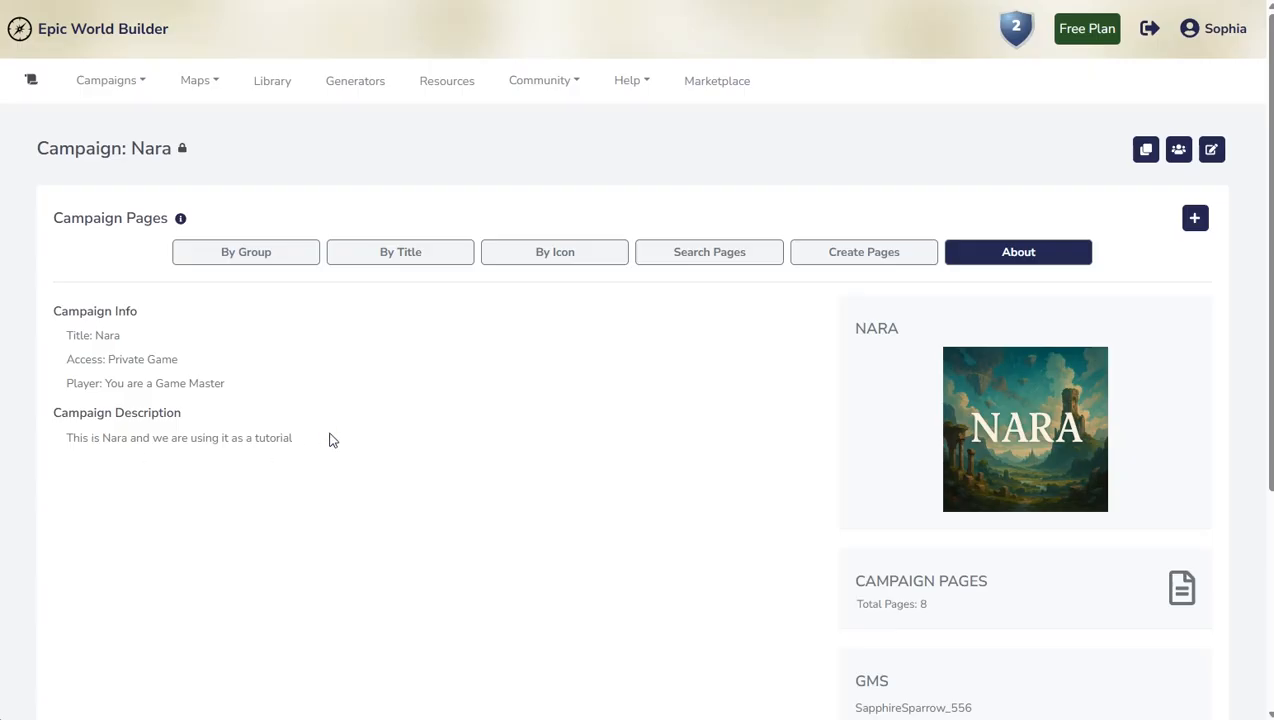
Step: Add a blank page titled Rules with page type Other to the campaign
left_click(1194, 219)
left_click(1106, 102)
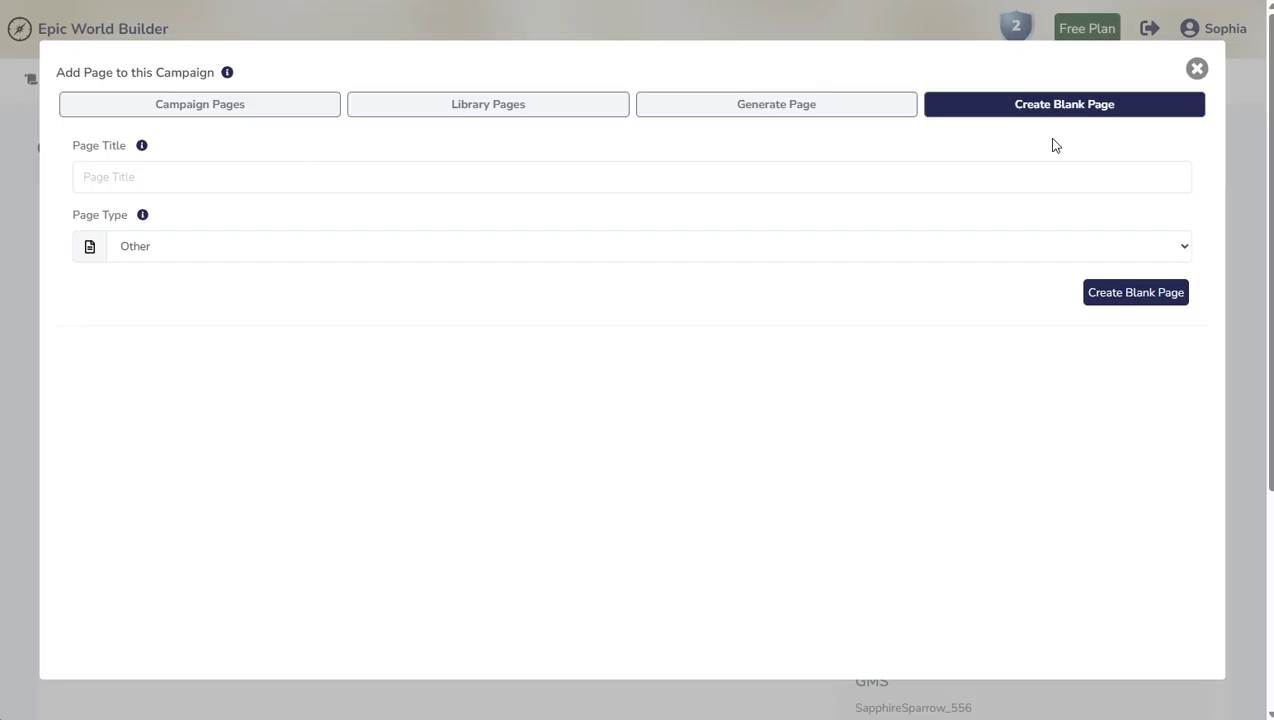
left_click(174, 176)
type("Rules")
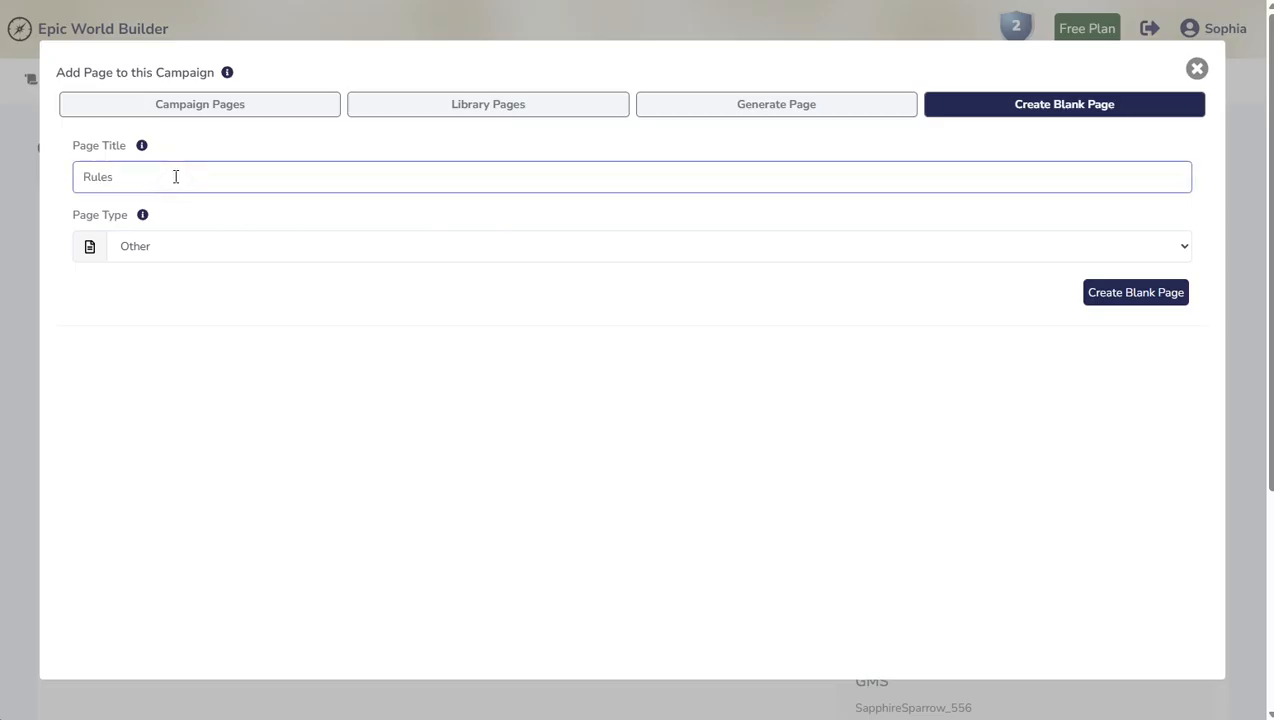
left_click(207, 248)
left_click(207, 251)
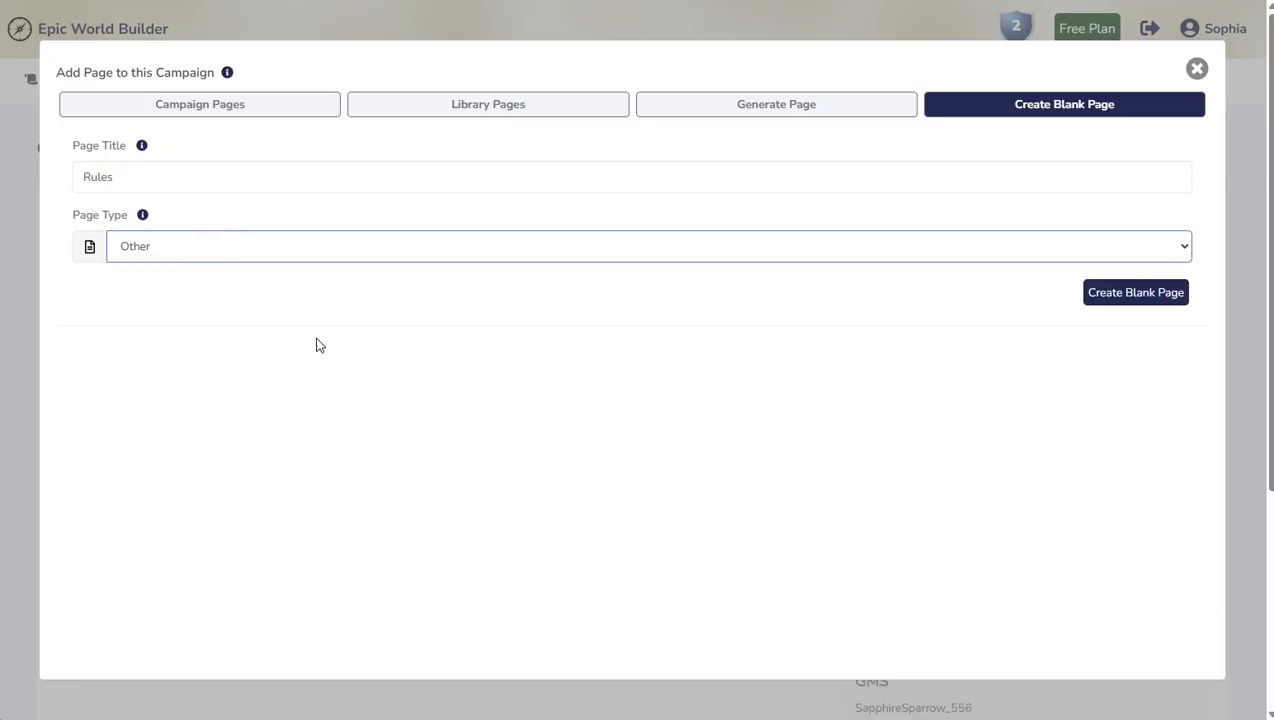
left_click(1138, 293)
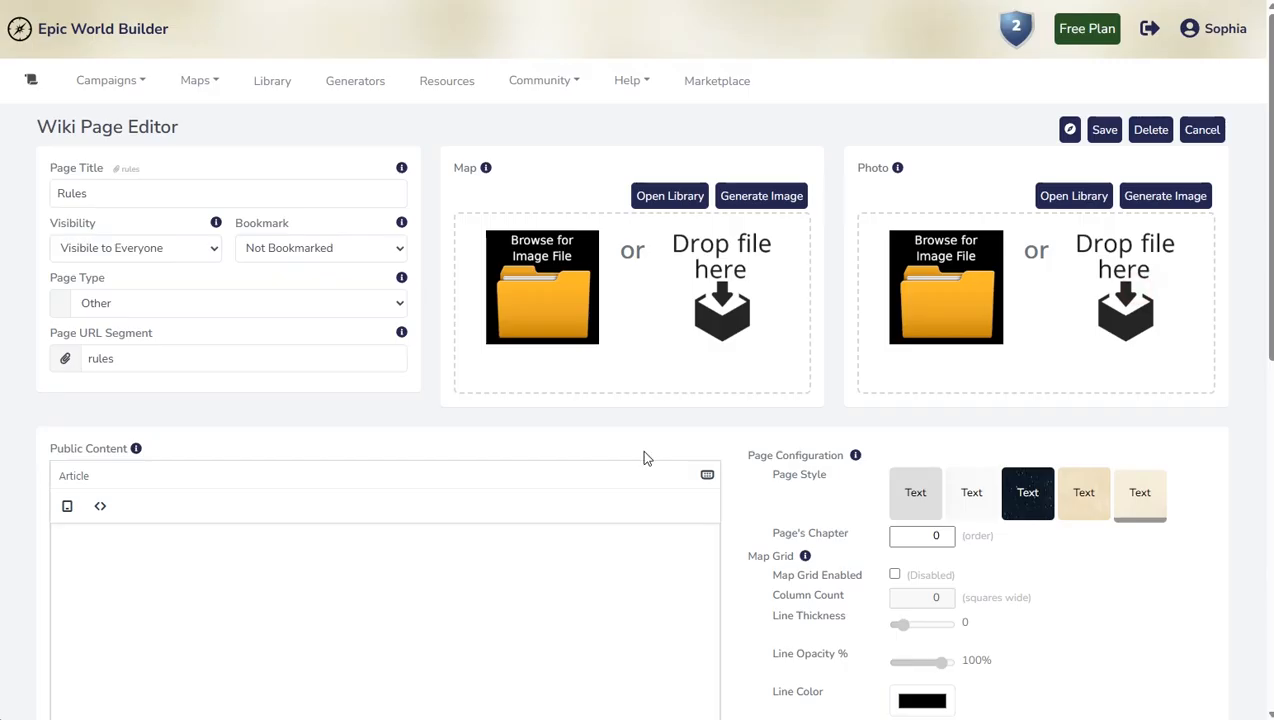
Step: Write "OK, so here are some of the Rules" as the opening paragraph of the page's public content
left_click(207, 561)
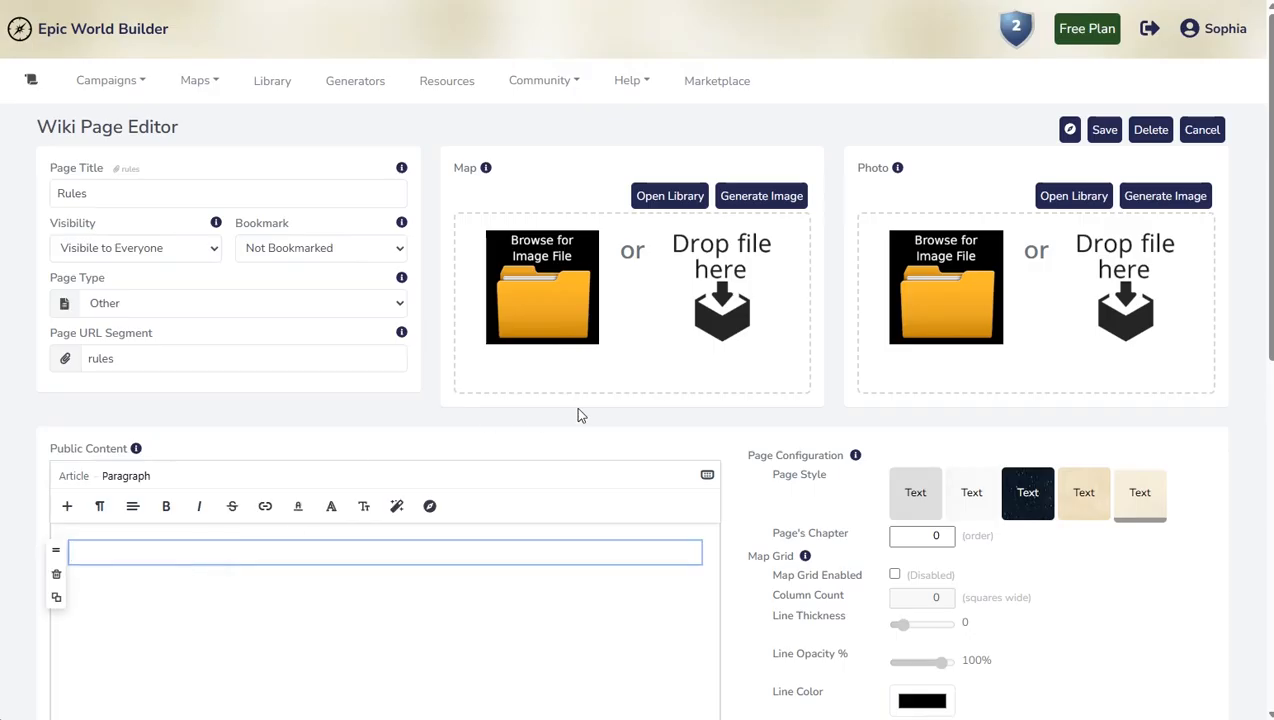
scroll(537, 418, "down", 2)
type("OK")
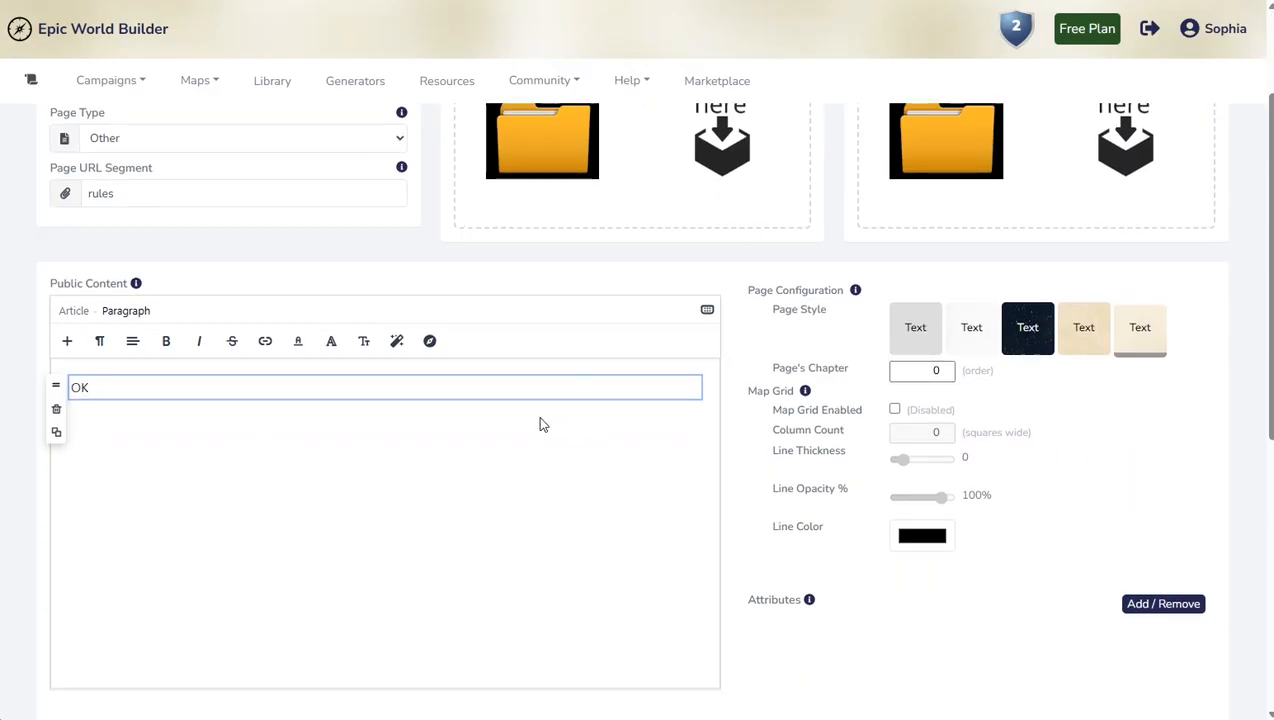
type(", so here are some of the Rules")
key("Return")
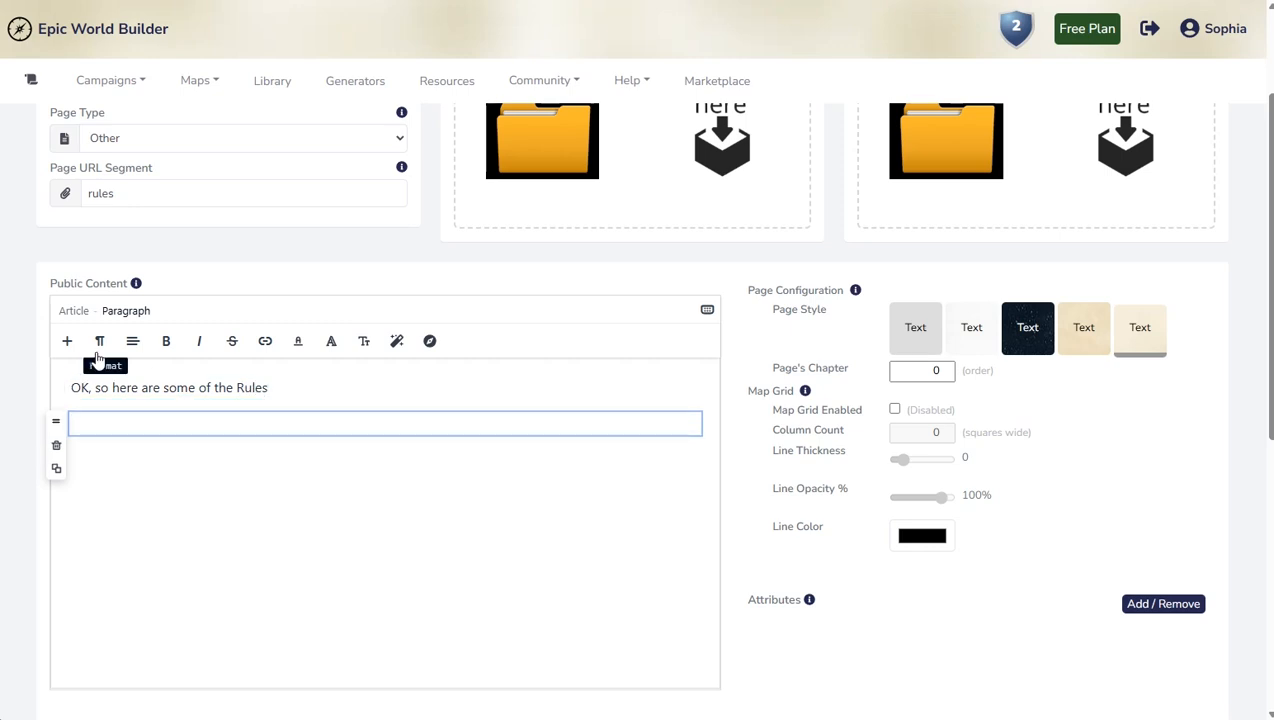
Step: Add a numbered list with Rule 1 and Rule 2 below the opening paragraph and save the Rules page
left_click(68, 341)
left_click(68, 341)
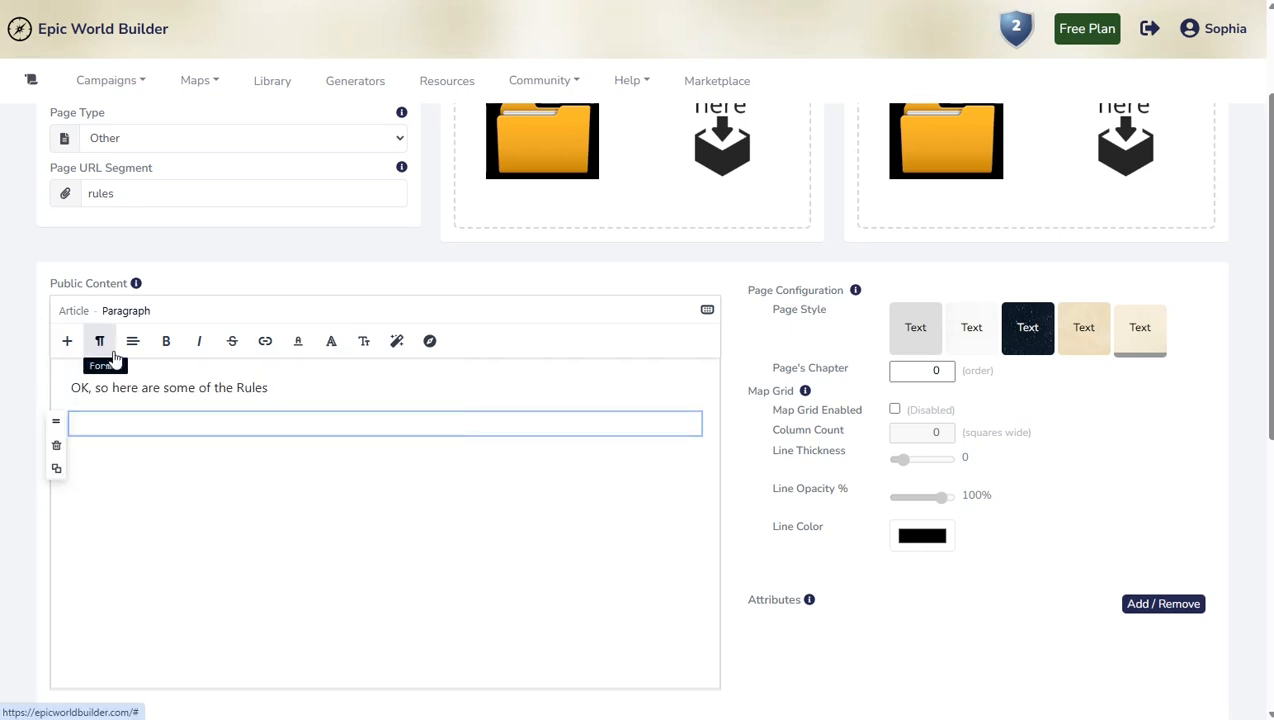
left_click(708, 310)
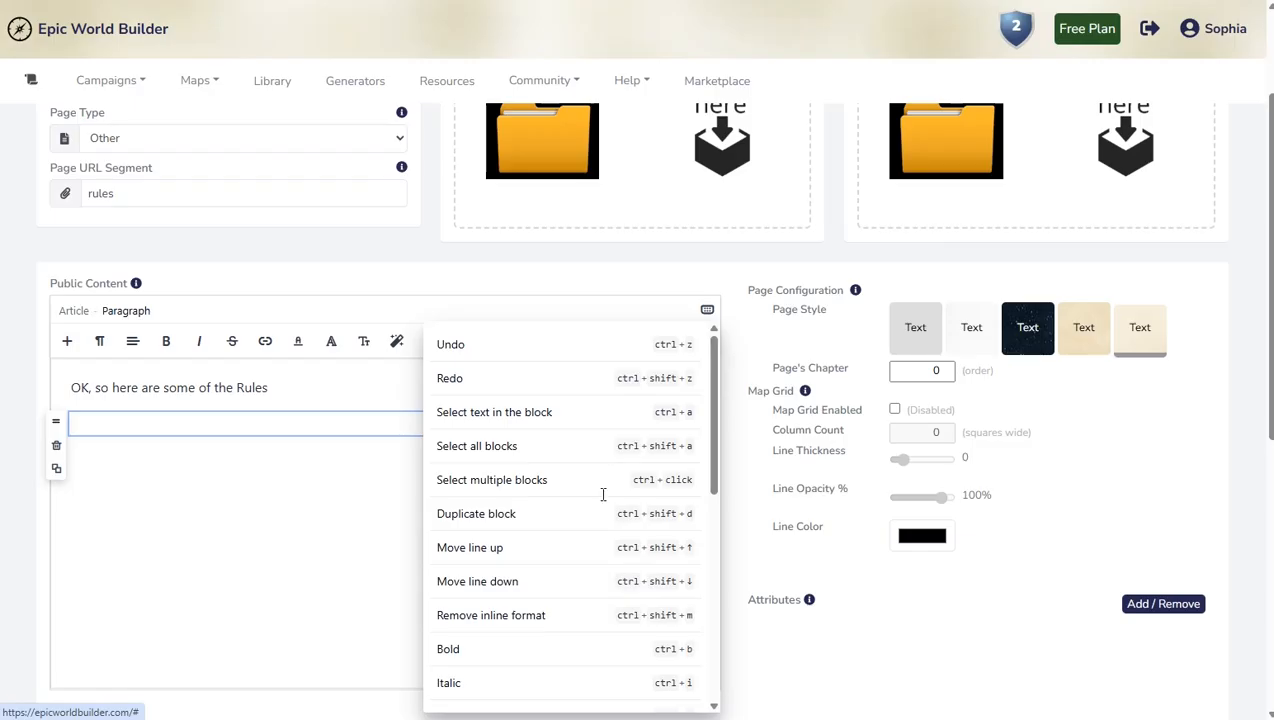
scroll(523, 614, "down", 5)
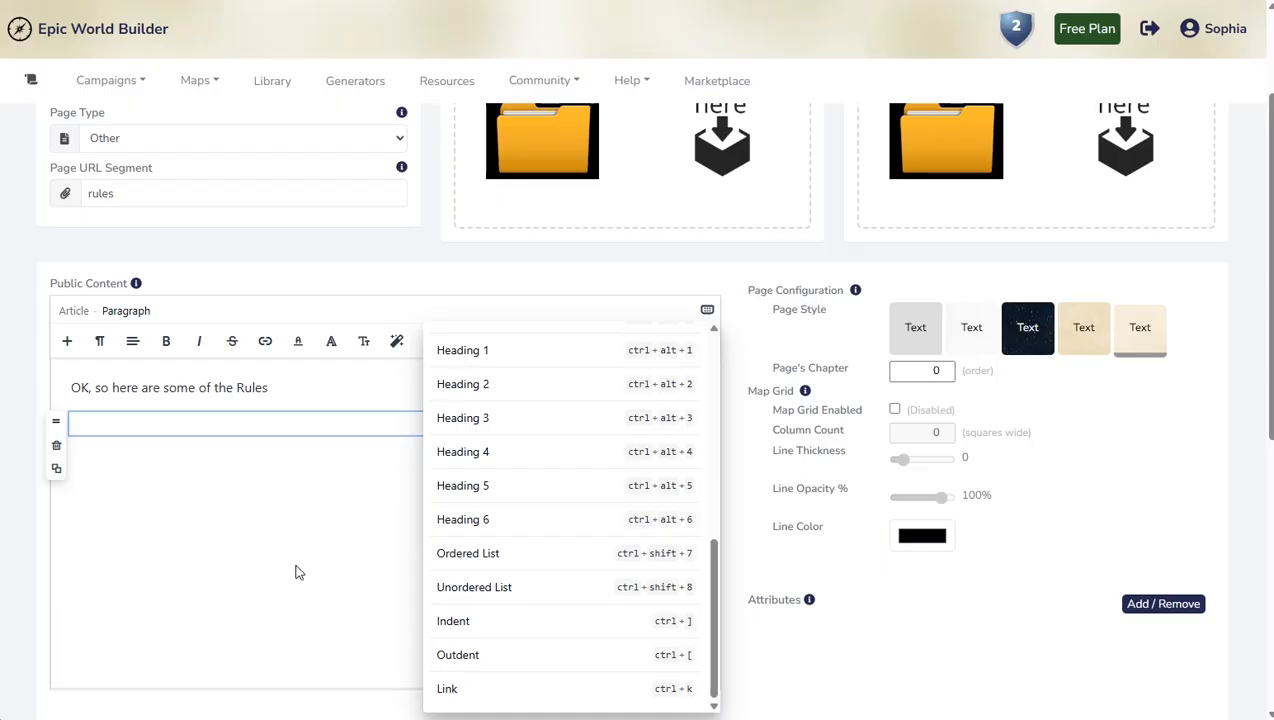
left_click(149, 456)
type("1. ")
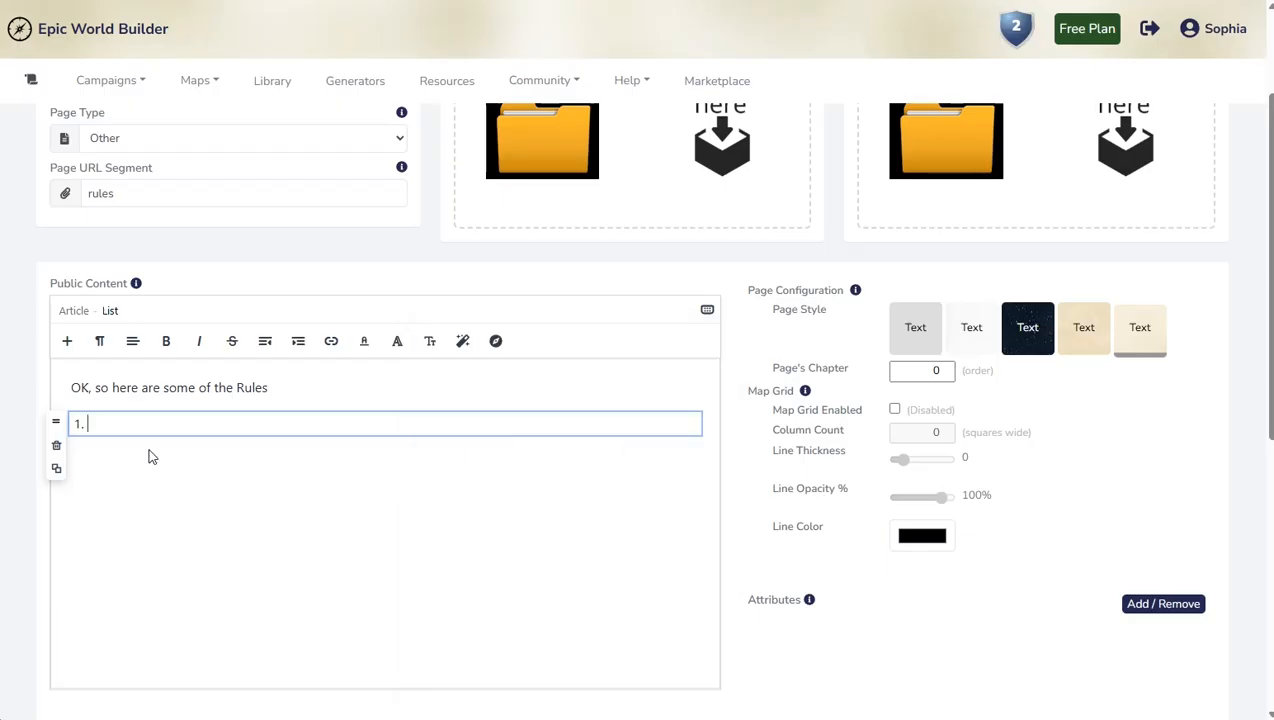
type("Rule 1")
key("Return")
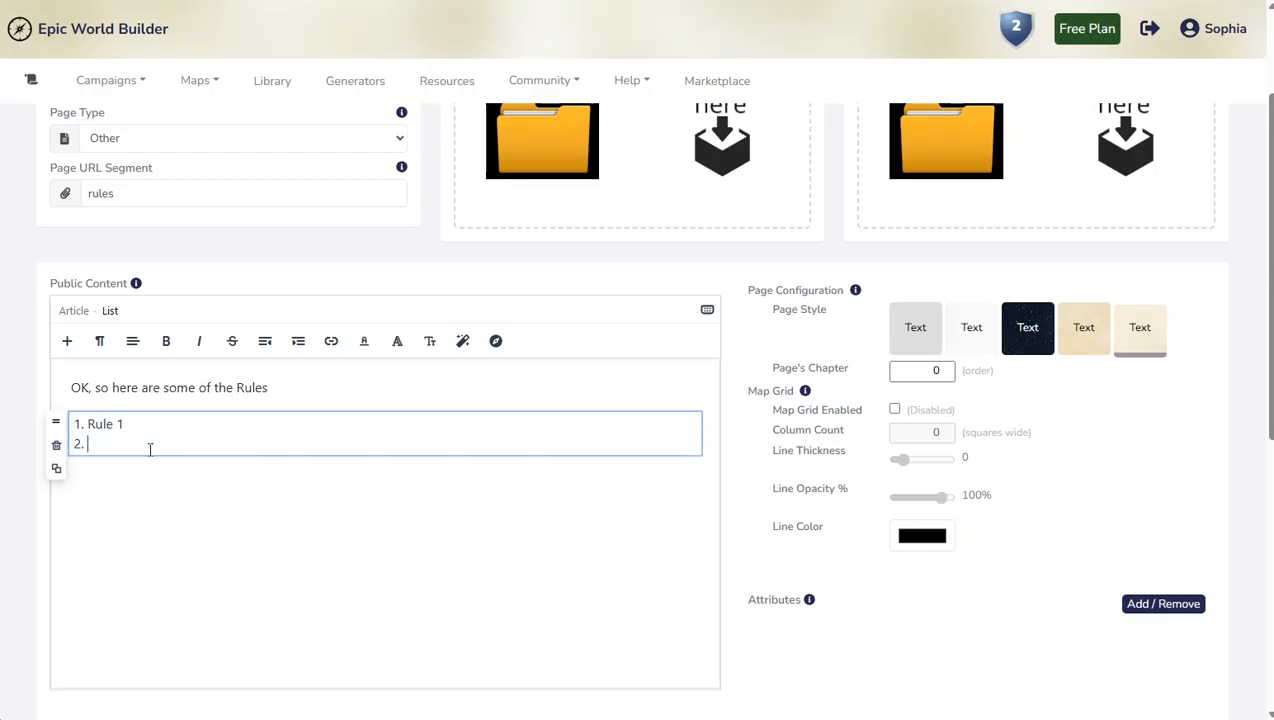
type("Rule 2")
scroll(1198, 158, "up", 3)
left_click(1104, 132)
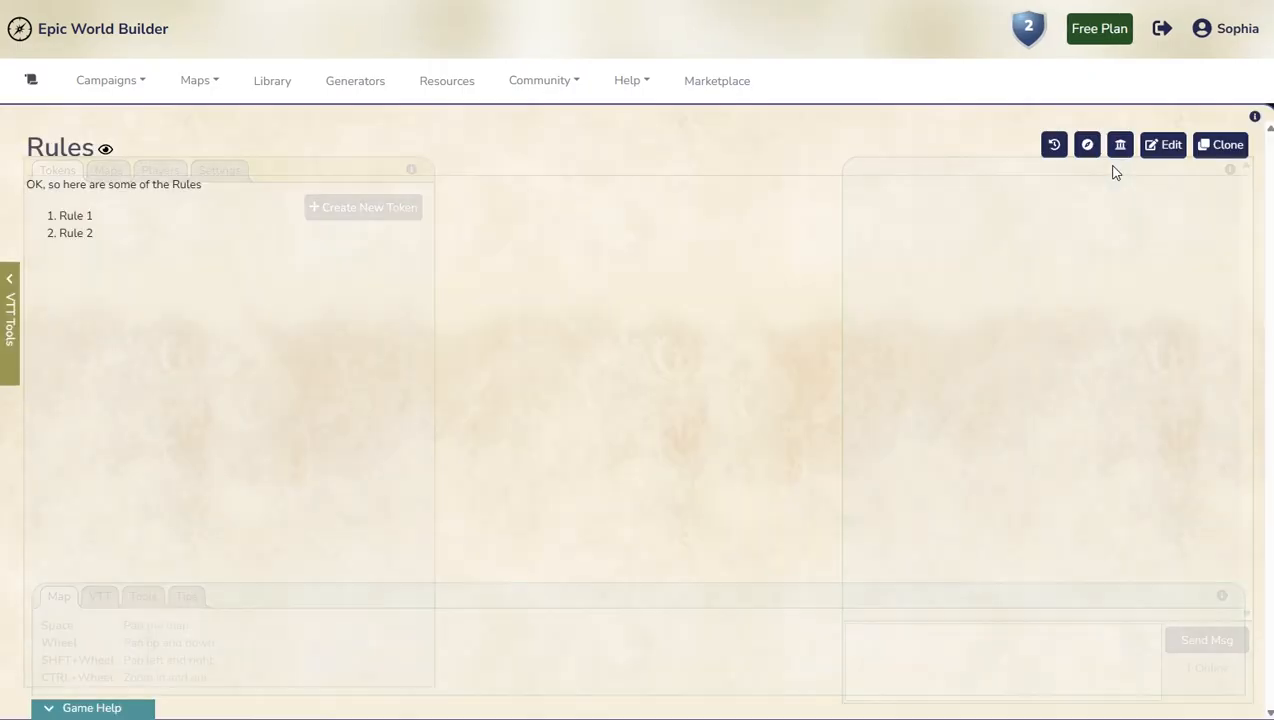
Step: Set the Rules page as the Nara campaign's About Page and save the special pages
left_click(1088, 143)
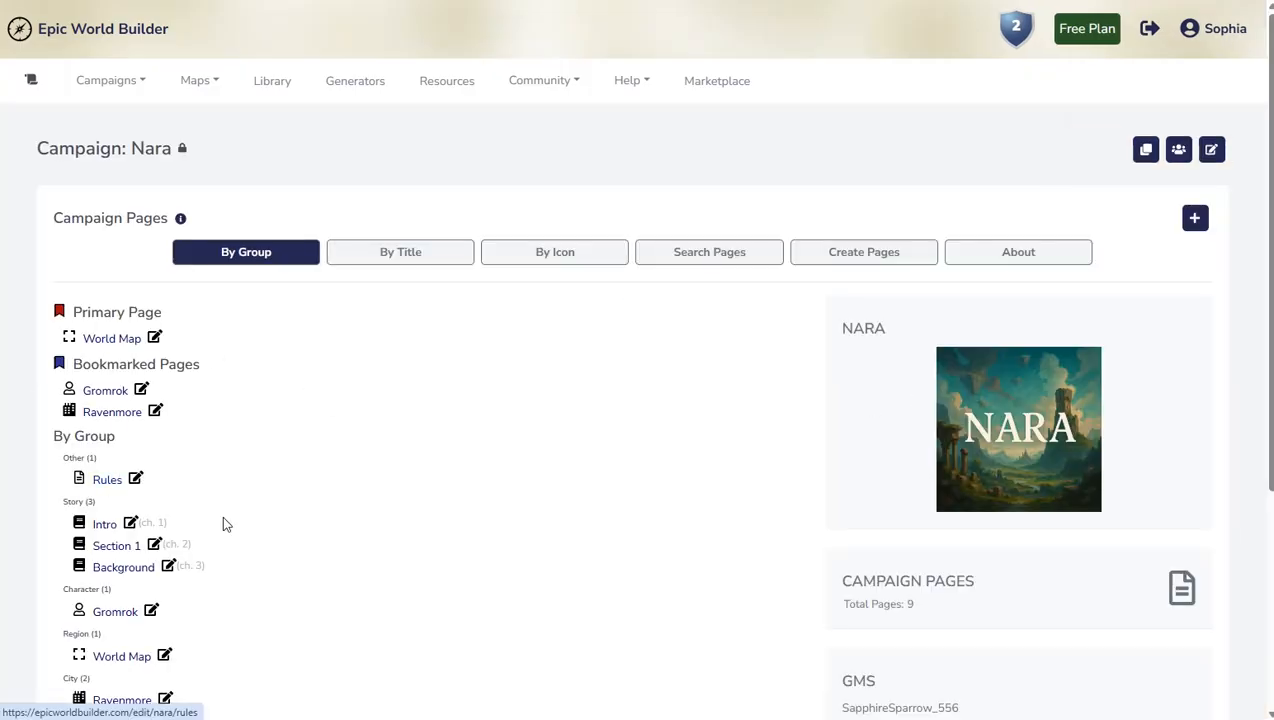
left_click(1211, 150)
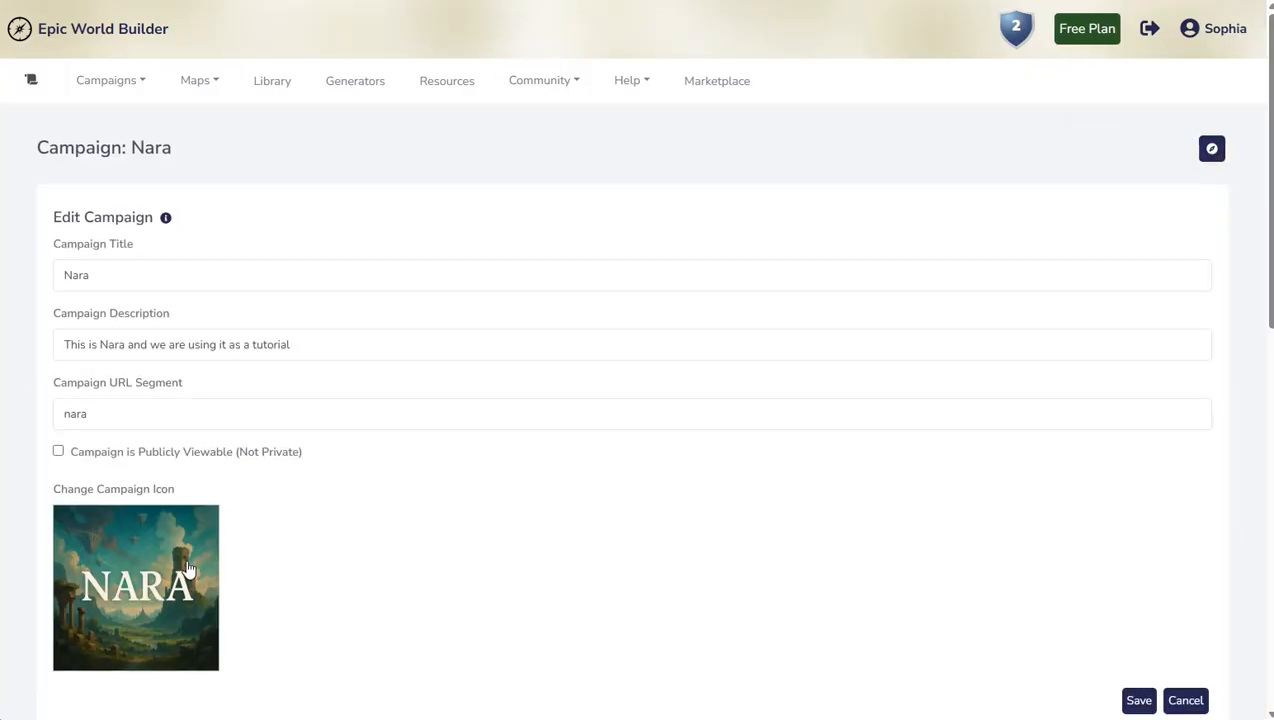
scroll(199, 566, "down", 10)
left_click(230, 298)
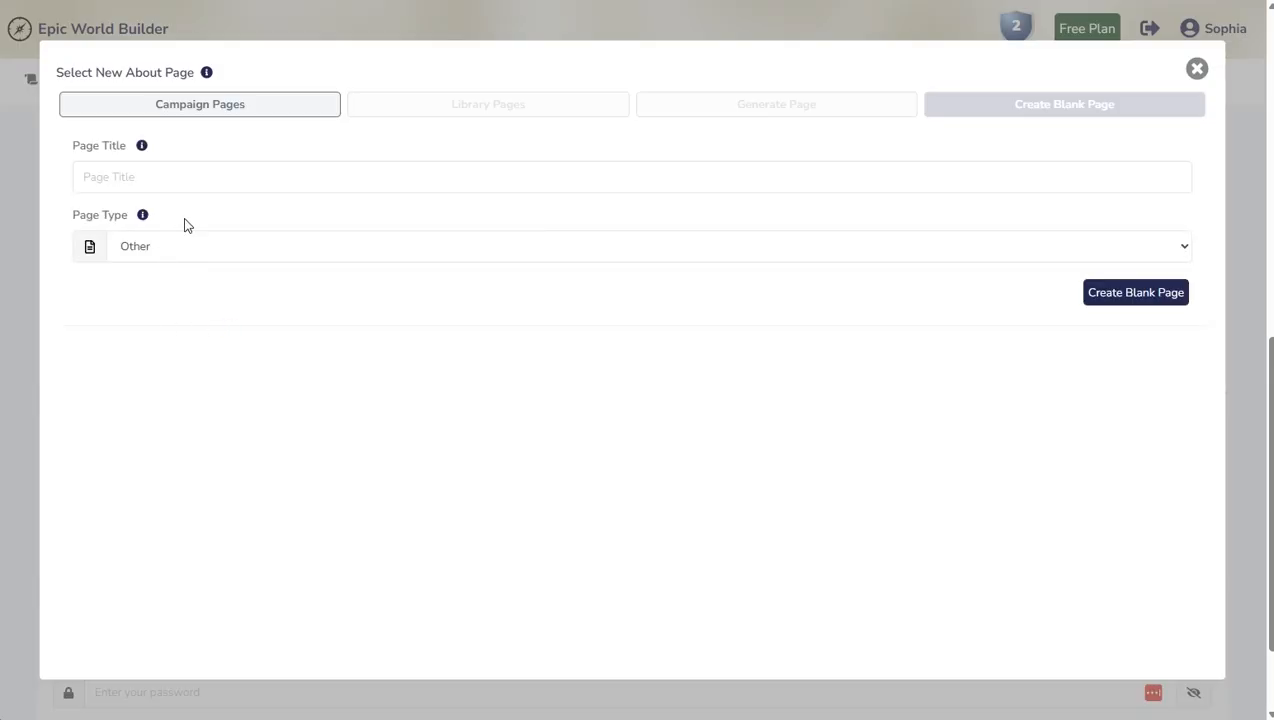
left_click(262, 112)
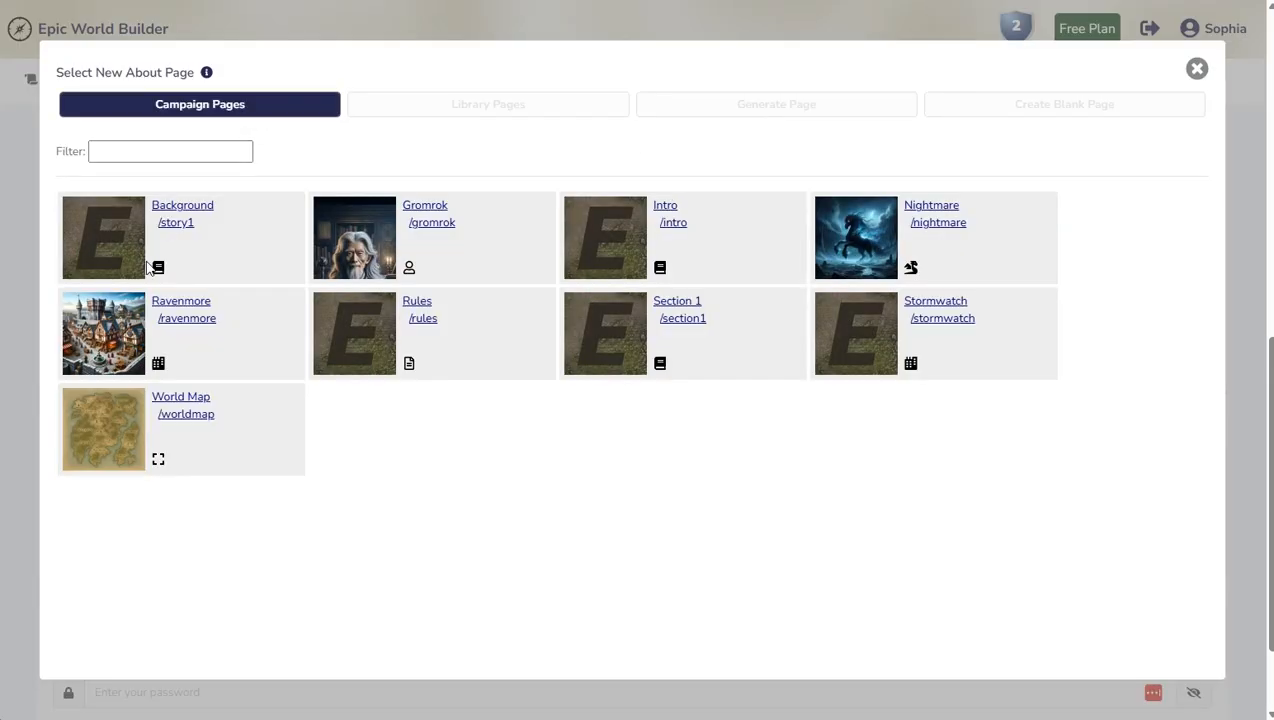
left_click(444, 322)
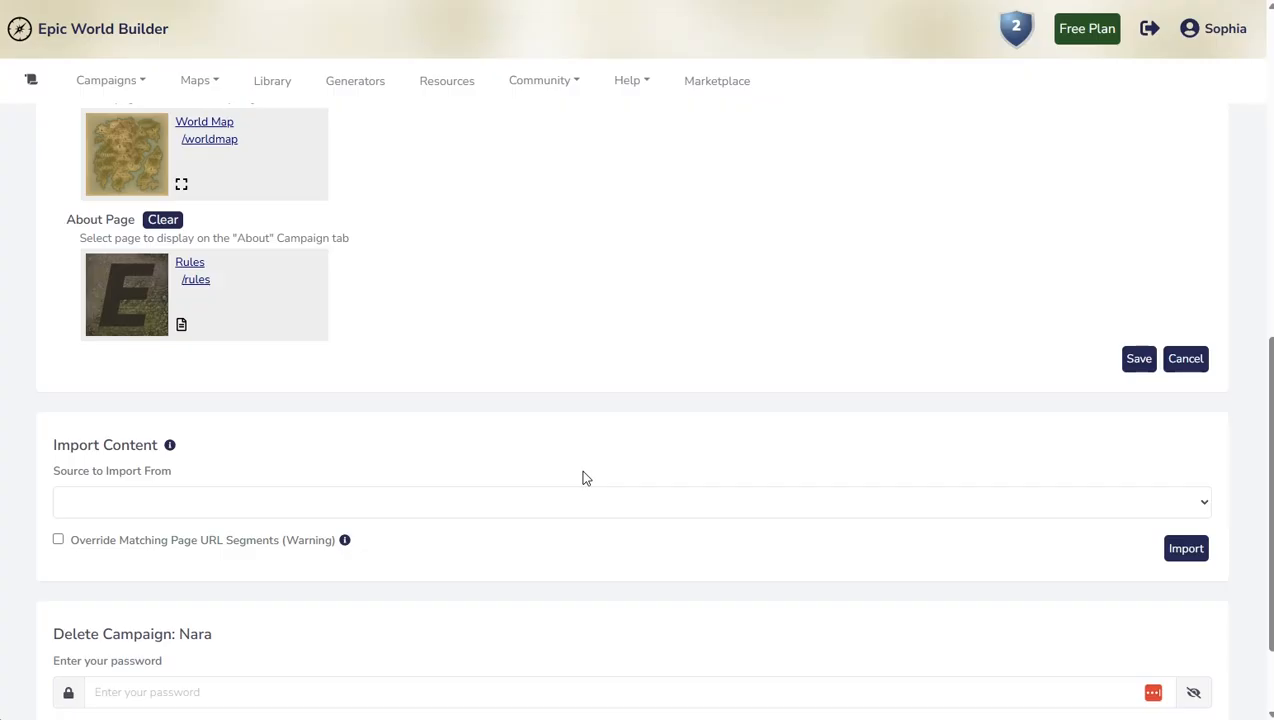
scroll(1032, 532, "up", 2)
left_click(1140, 526)
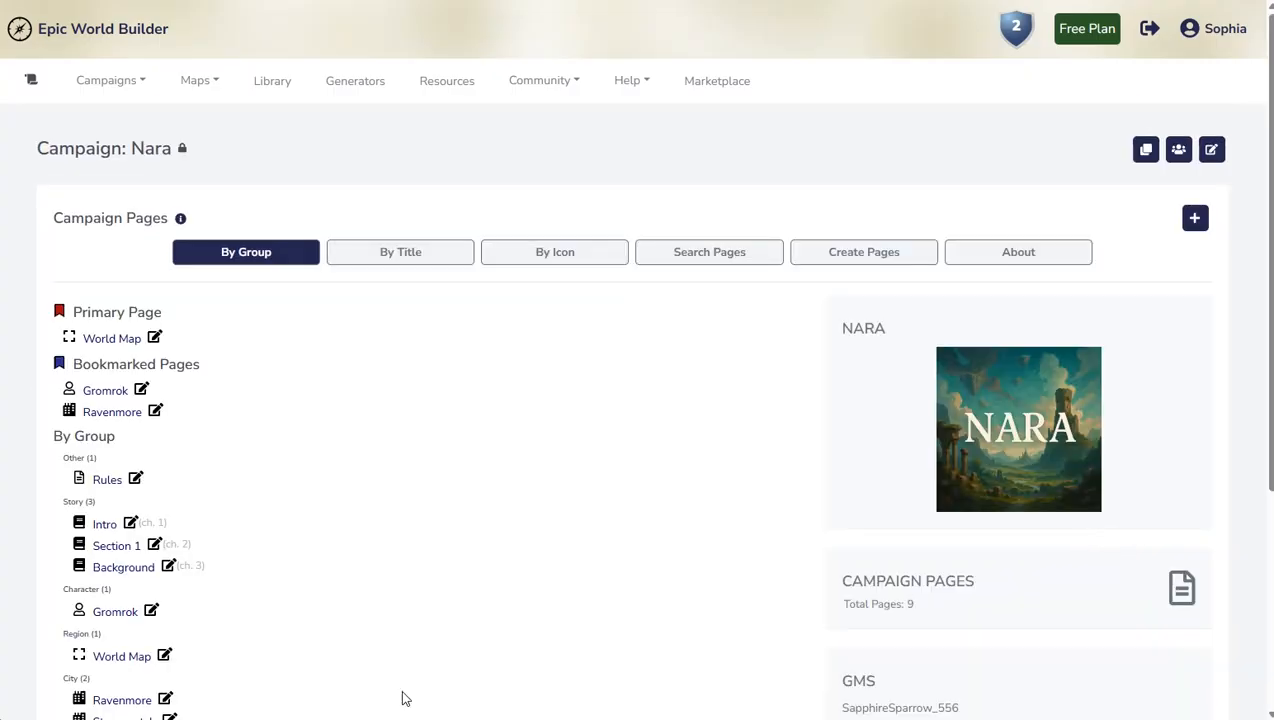
Step: Look over the campaign's grouped page list and check its About view
scroll(300, 530, "down", 2)
scroll(420, 395, "up", 2)
left_click(1042, 256)
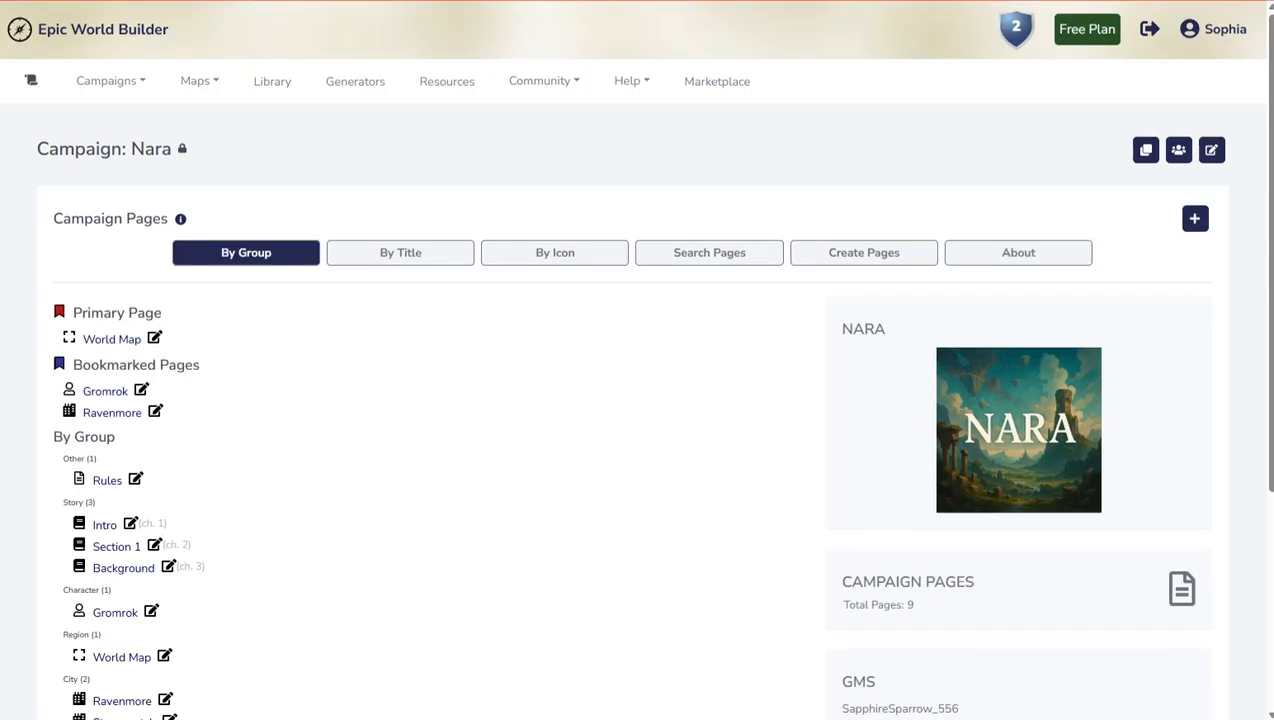
scroll(552, 455, "down", 1)
scroll(552, 455, "up", 1)
Step: Open the campaign's page cloning form and choose to clone Specific Pages
left_click(1147, 152)
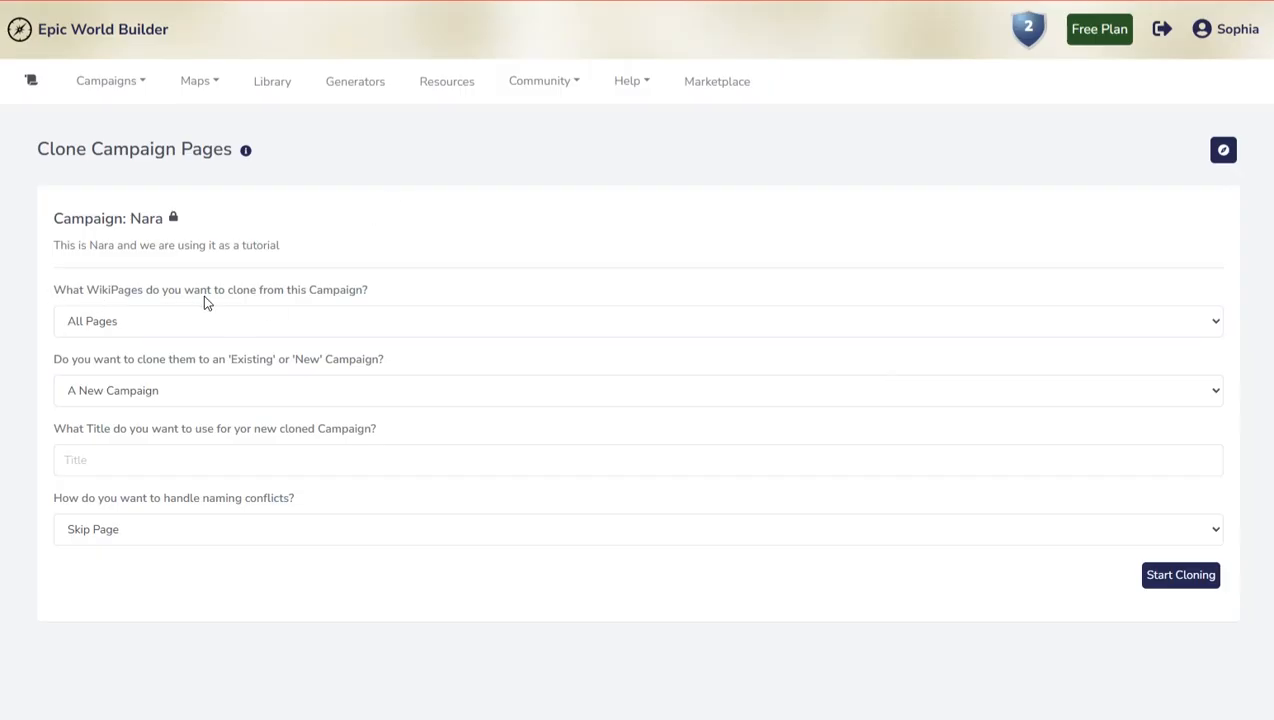
left_click(218, 321)
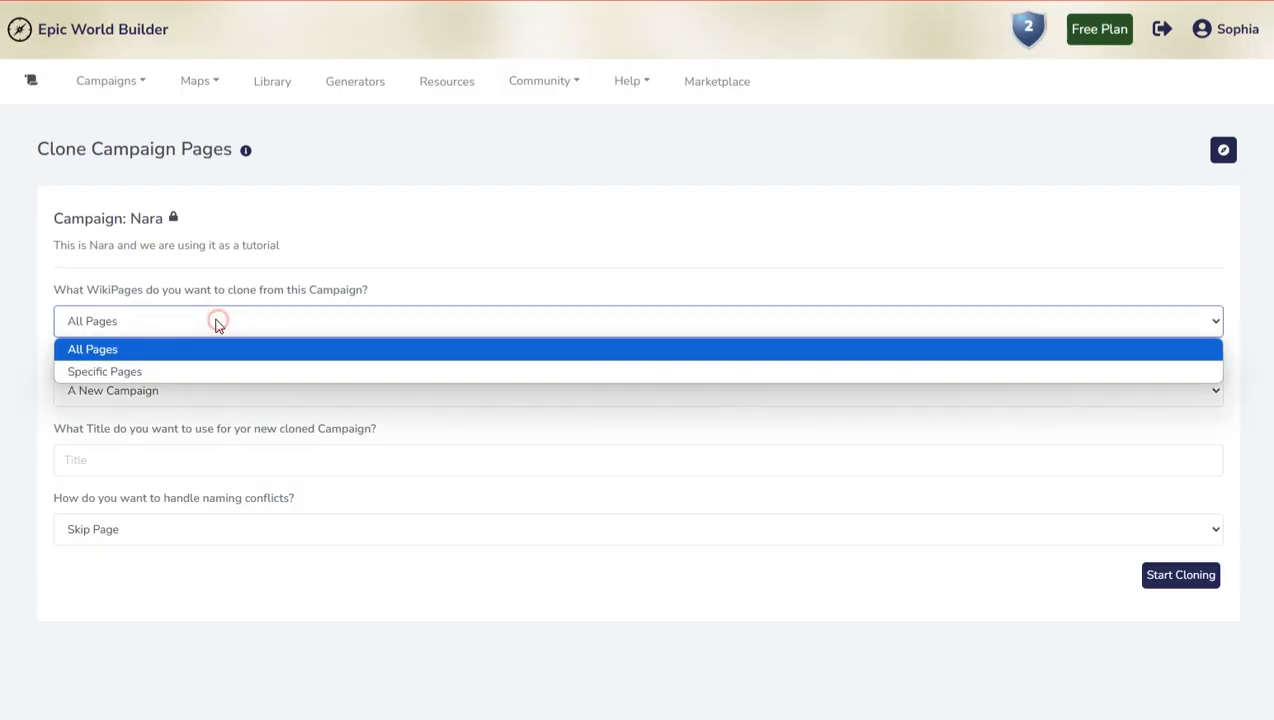
left_click(134, 371)
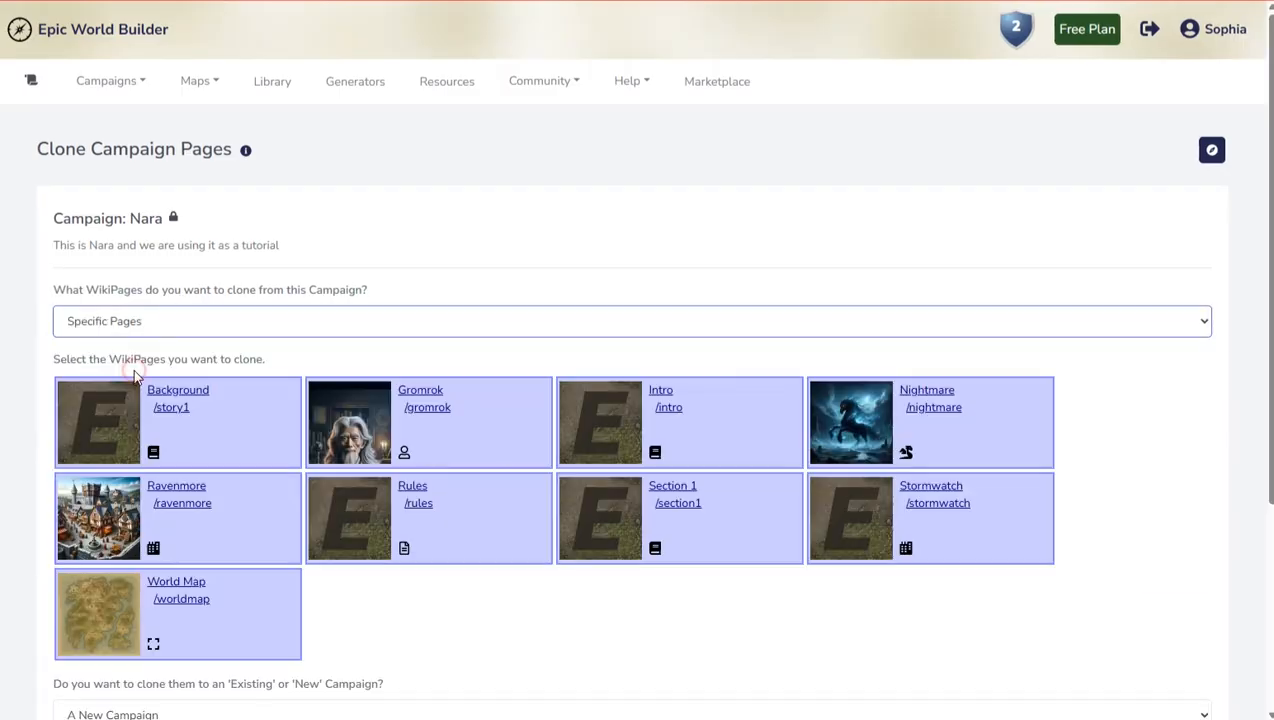
scroll(443, 387, "down", 3)
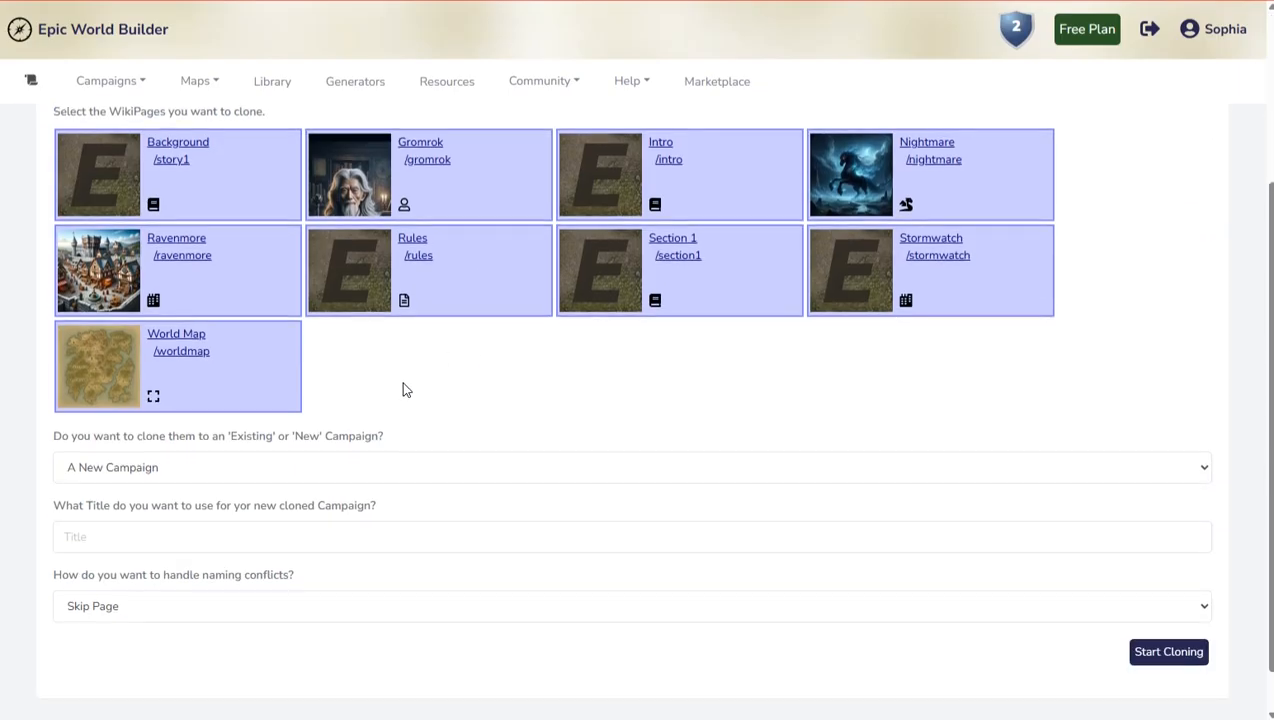
Step: Deselect every page in the cloning form except World Map
scroll(403, 388, "up", 1)
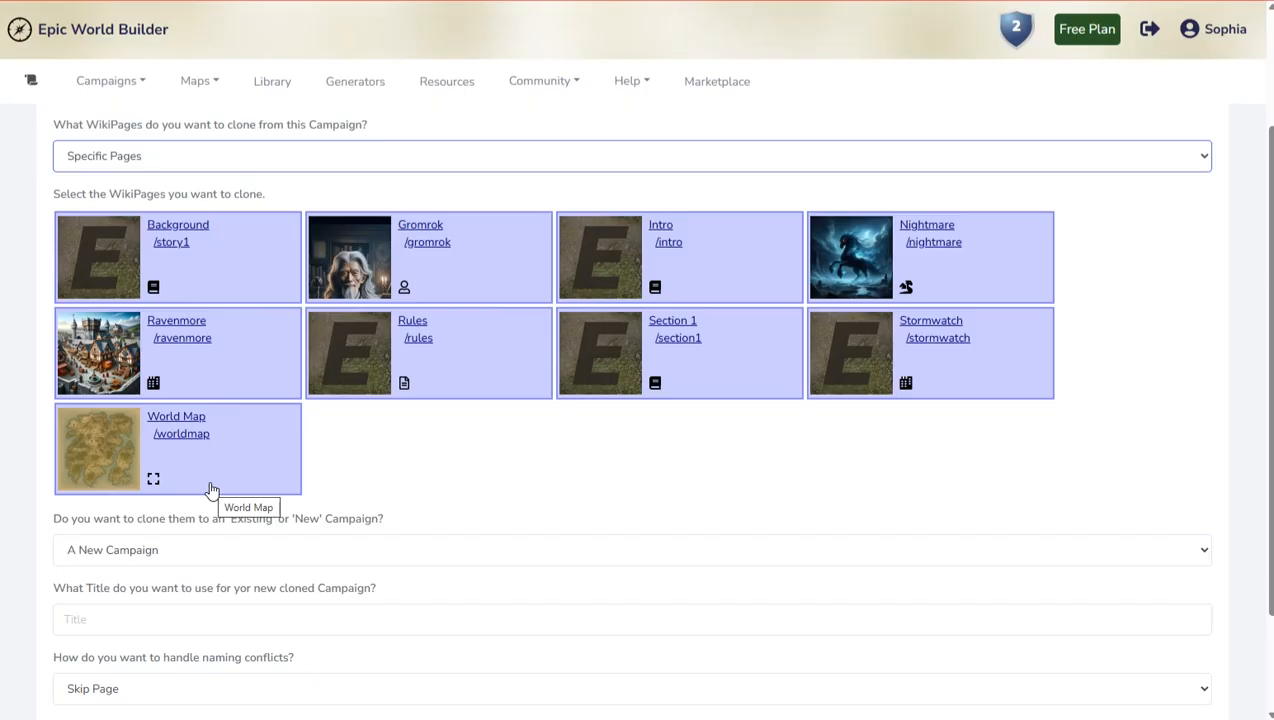
left_click(249, 355)
left_click(461, 353)
left_click(737, 346)
left_click(941, 360)
left_click(939, 253)
left_click(725, 258)
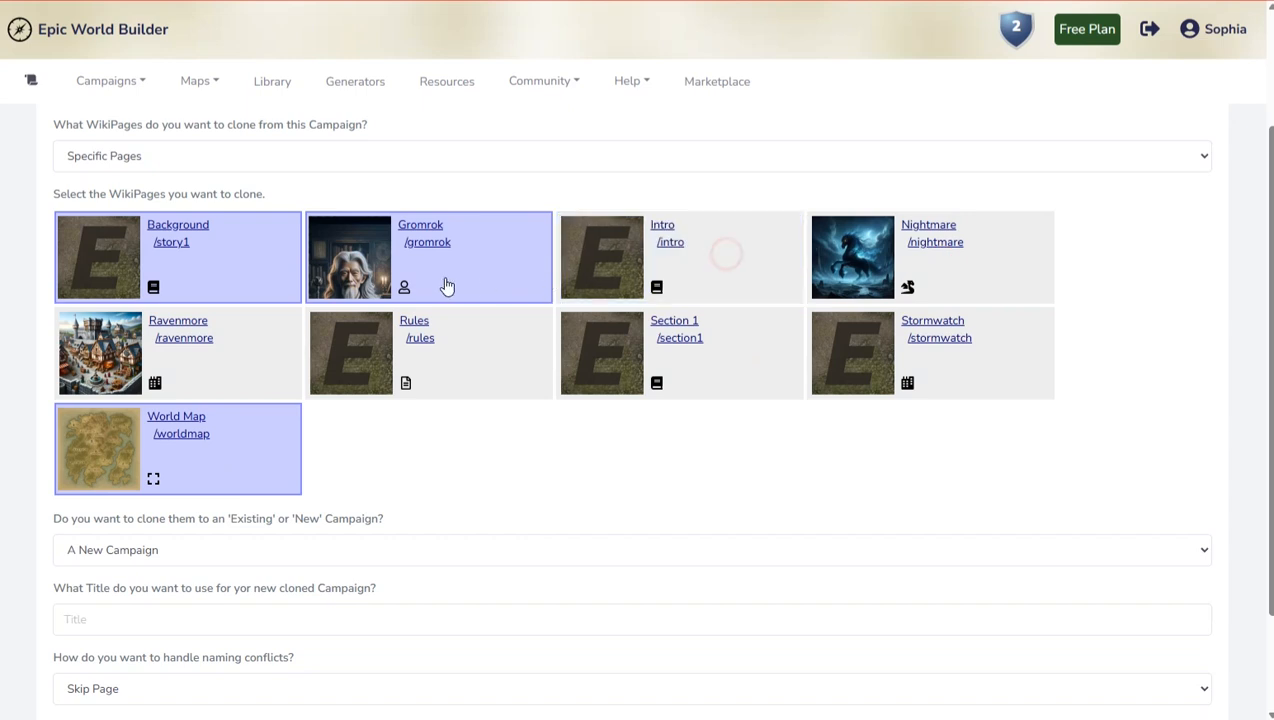
left_click(469, 287)
left_click(225, 277)
Step: Set the clone destination to the existing Example Campaign and start cloning the World Map page
scroll(535, 487, "down", 2)
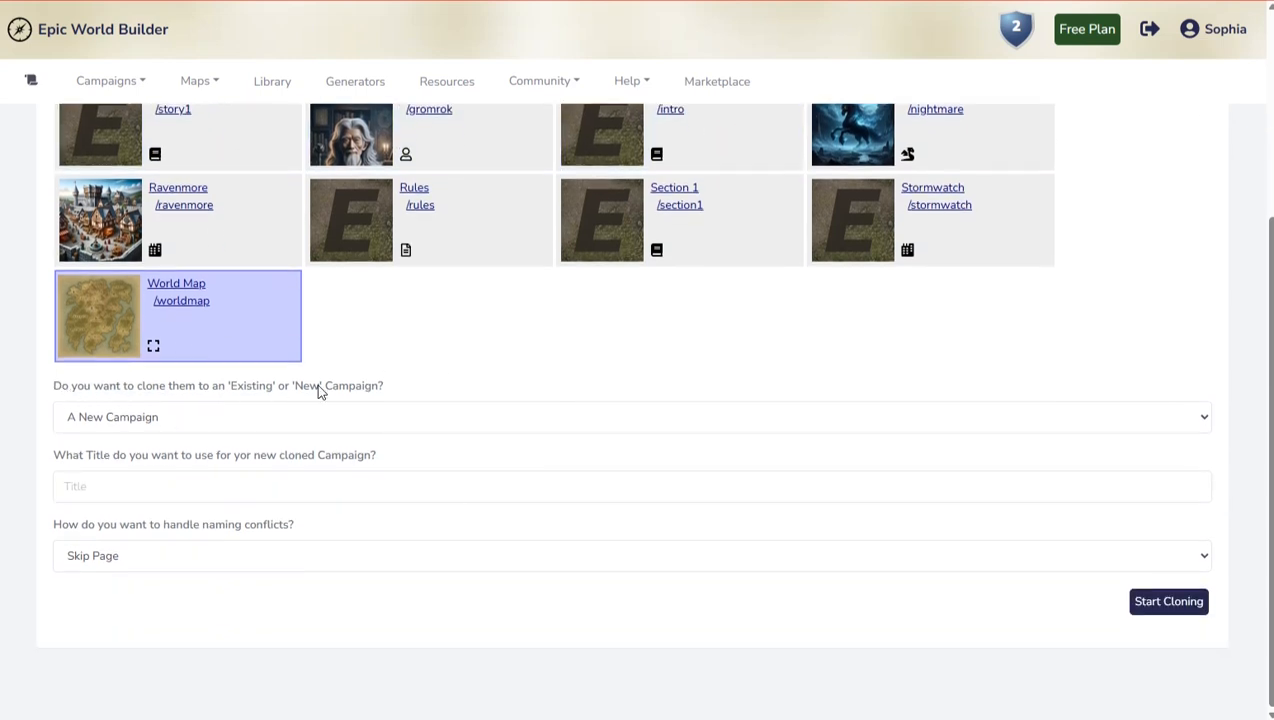
left_click(283, 424)
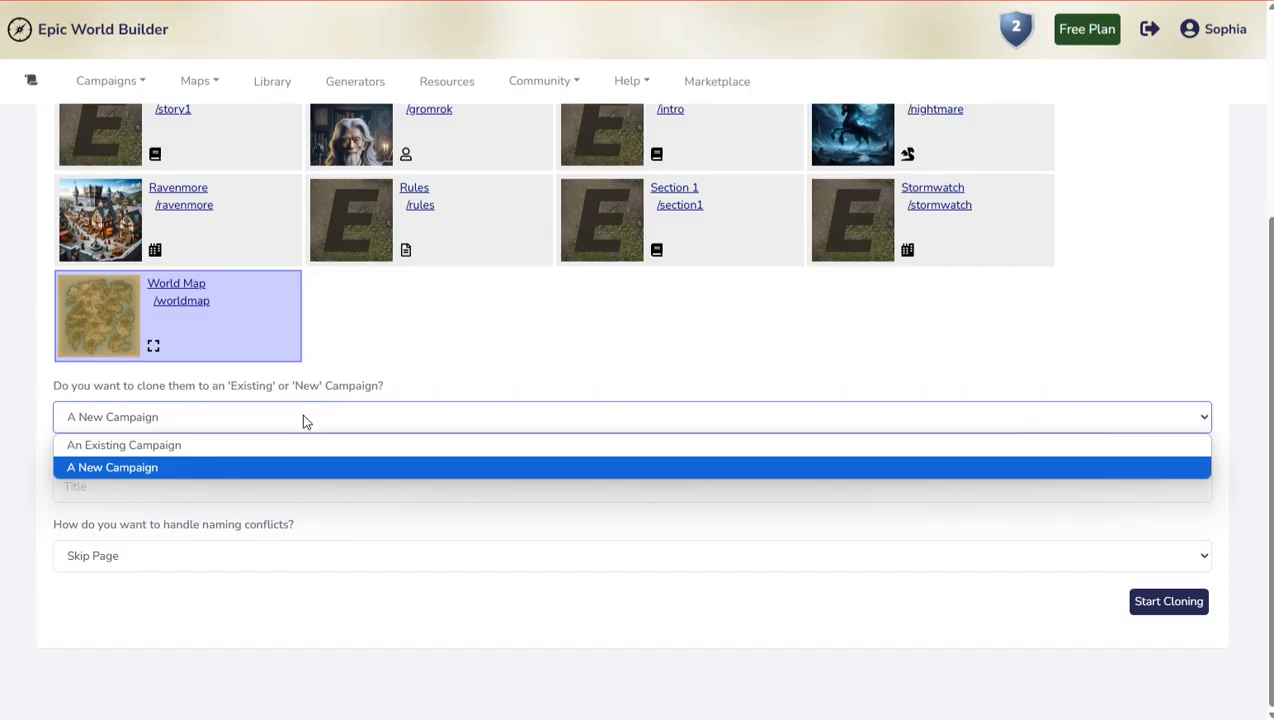
left_click(218, 445)
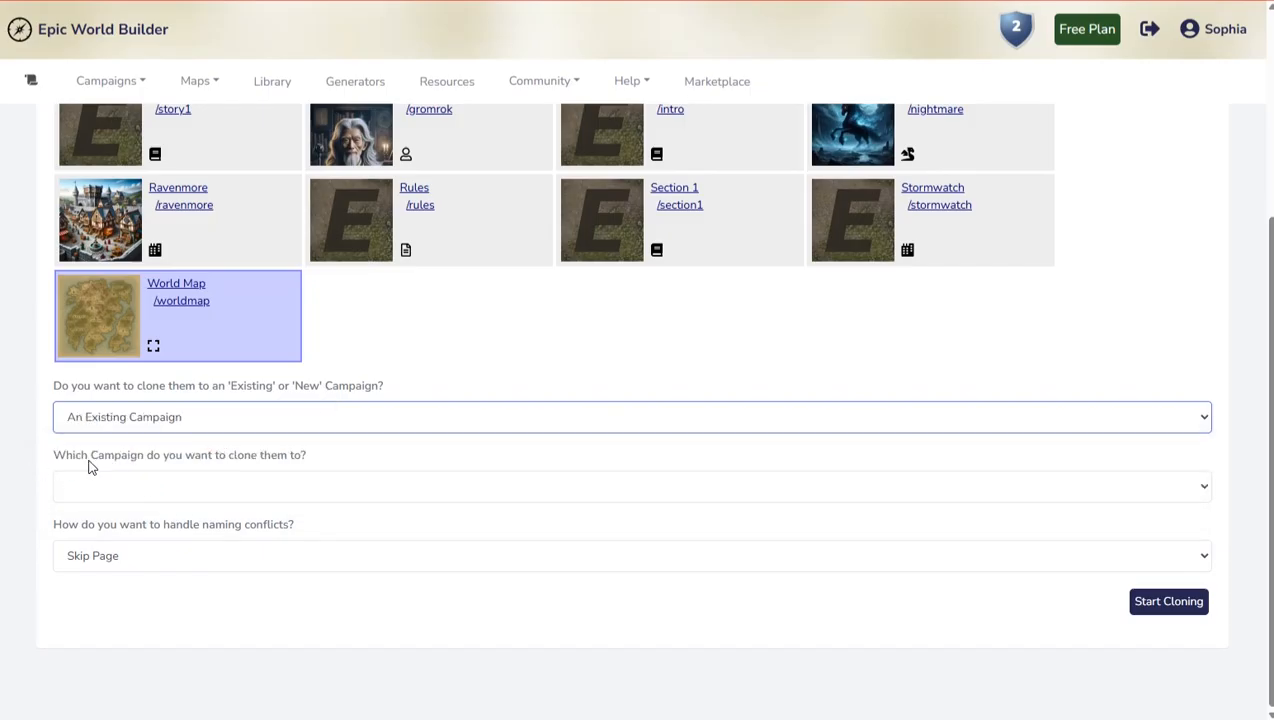
left_click(193, 488)
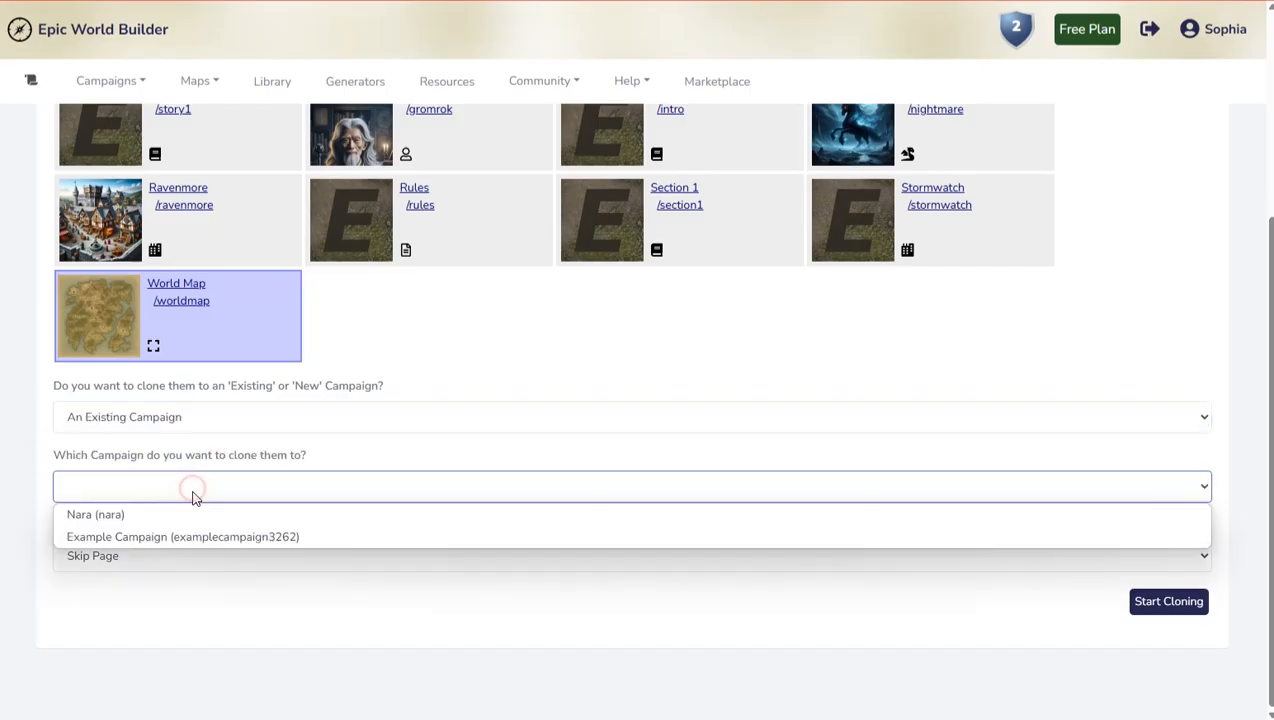
left_click(148, 538)
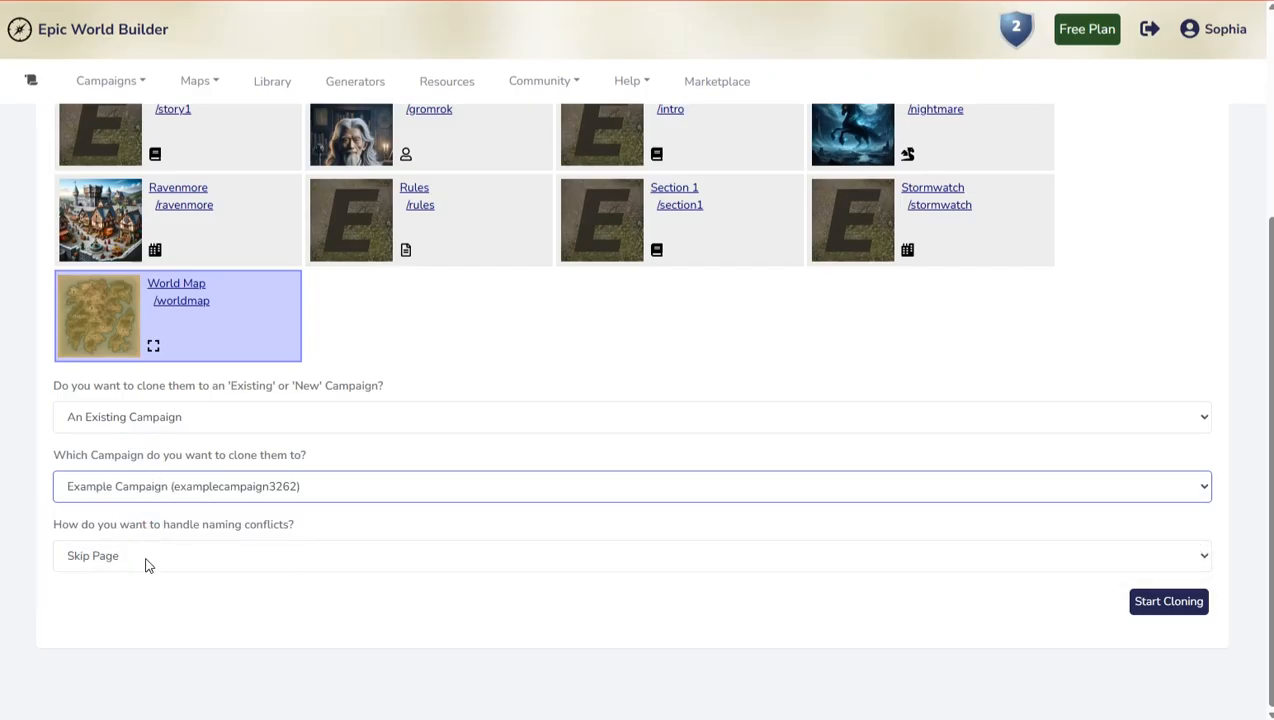
left_click(1190, 605)
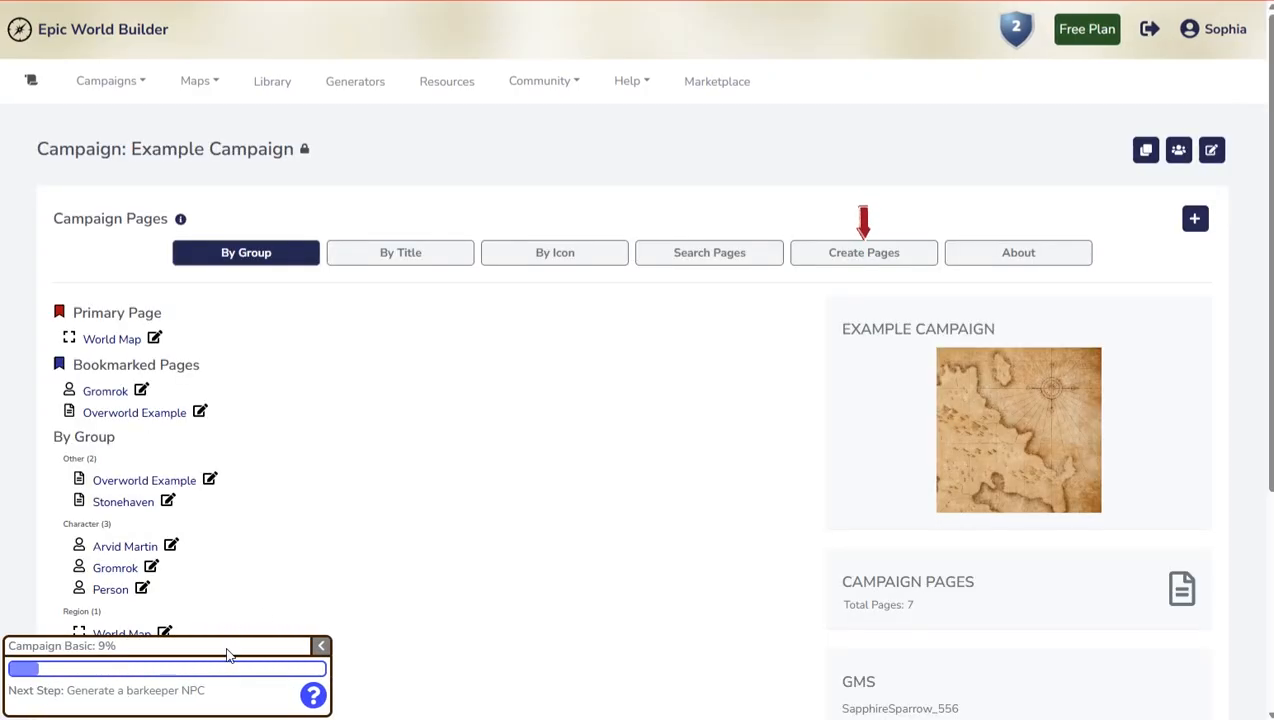
Step: Quit earning the Campaign Basic badge in the user account settings and confirm
left_click(1205, 30)
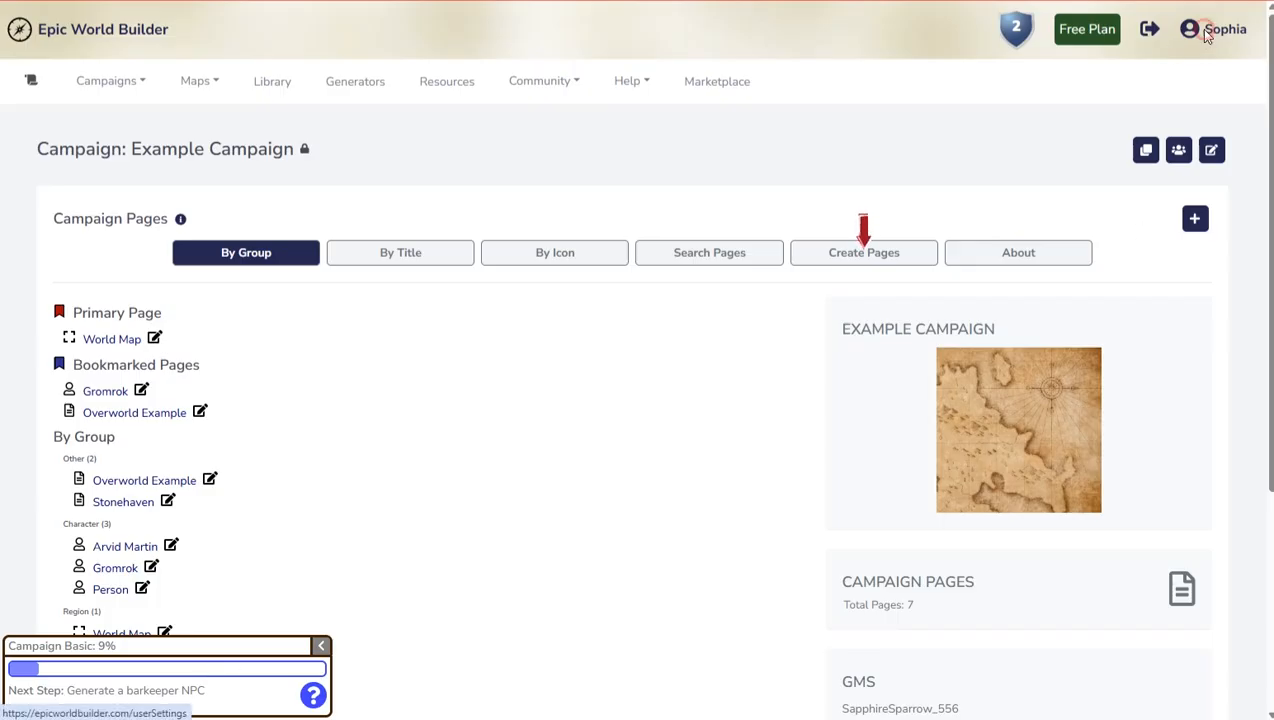
scroll(267, 580, "down", 7)
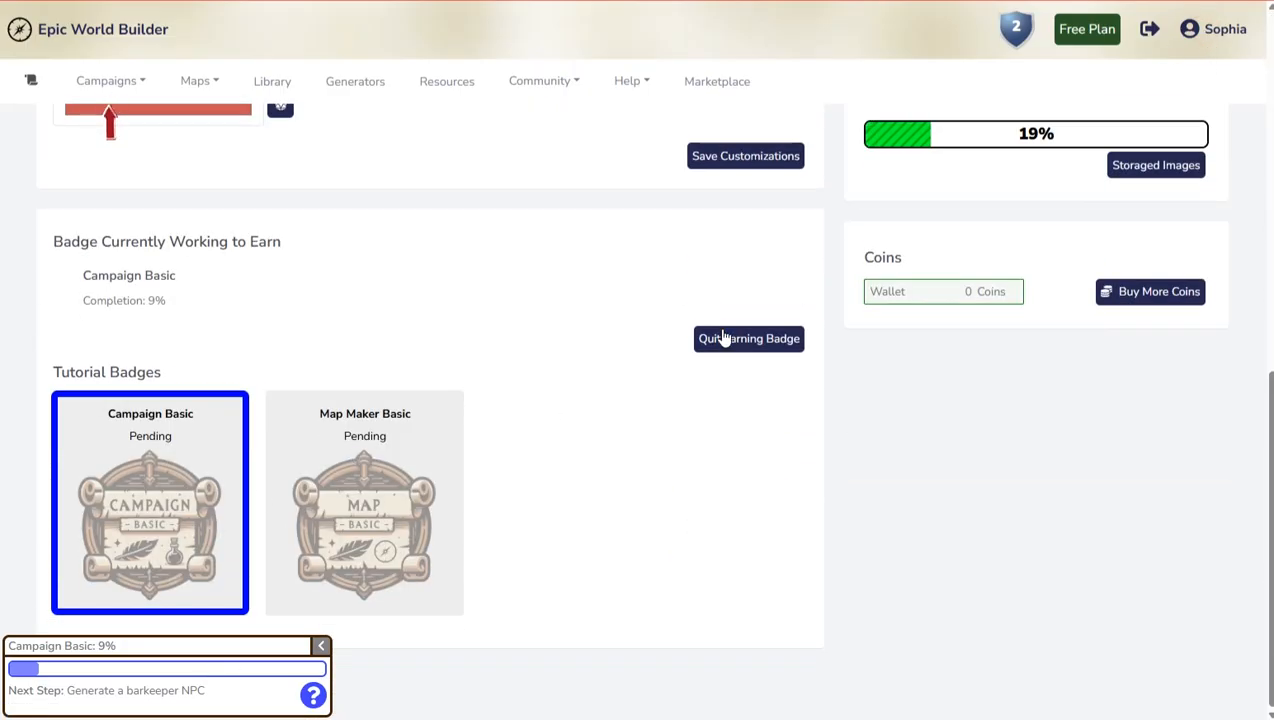
left_click(717, 339)
left_click(1068, 199)
Step: Open the Example Campaign from your campaigns and view its World Map page
scroll(375, 461, "up", 8)
left_click(110, 81)
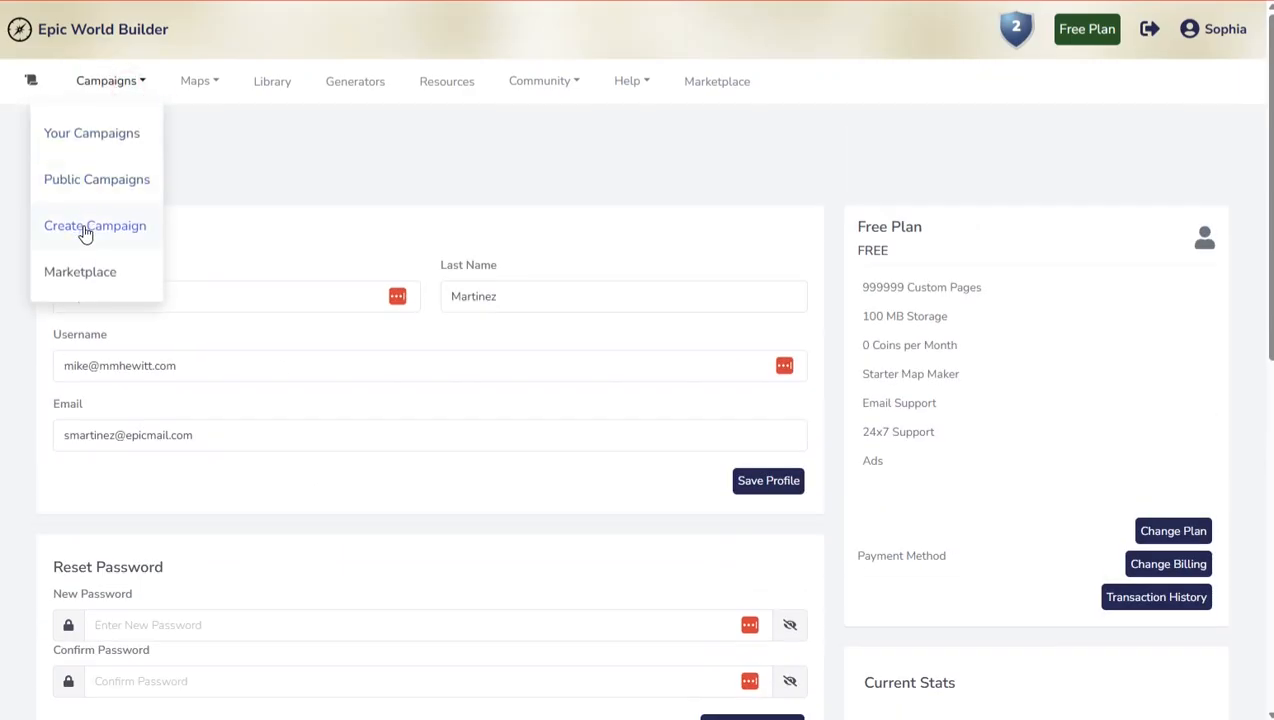
left_click(91, 136)
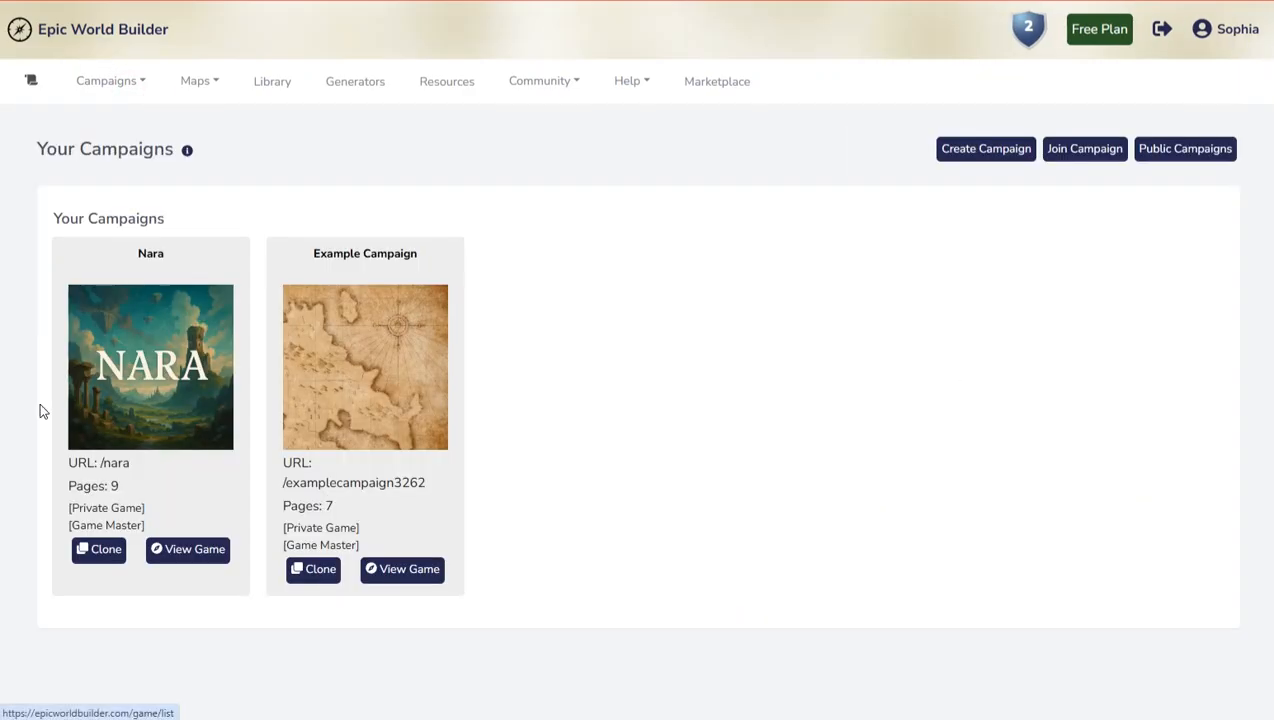
left_click(385, 337)
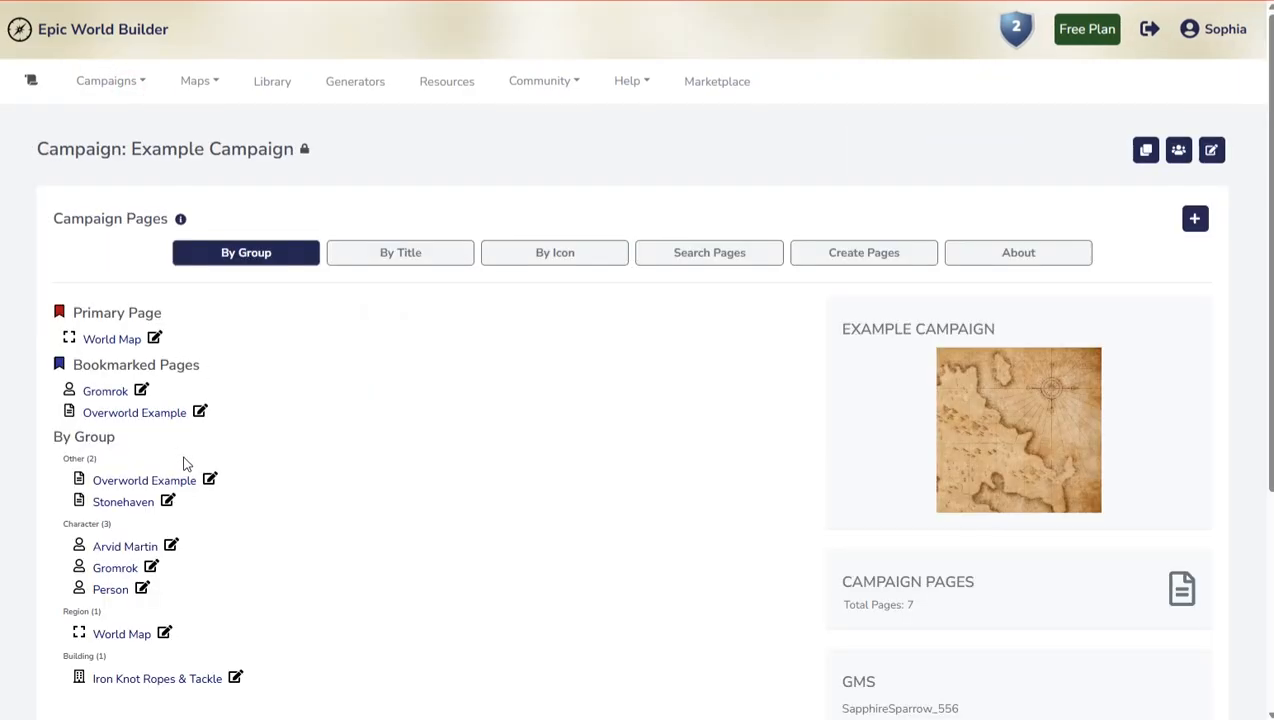
scroll(183, 463, "down", 1)
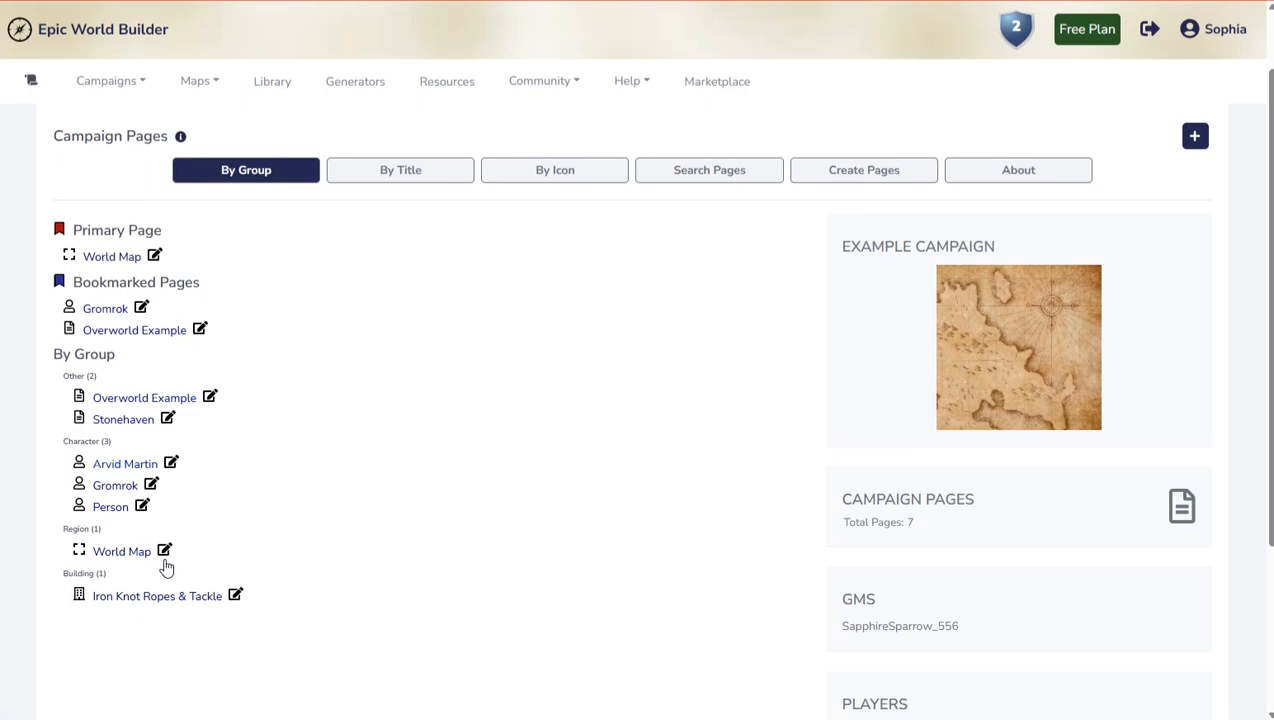
left_click(124, 554)
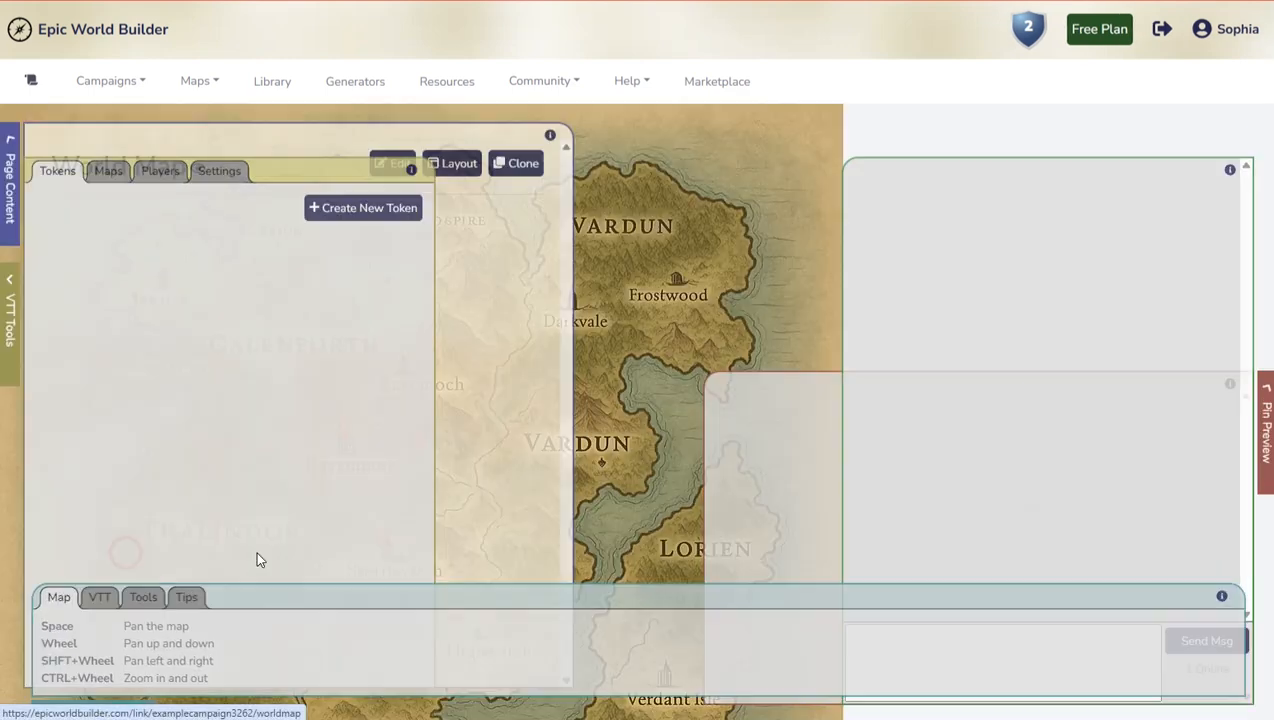